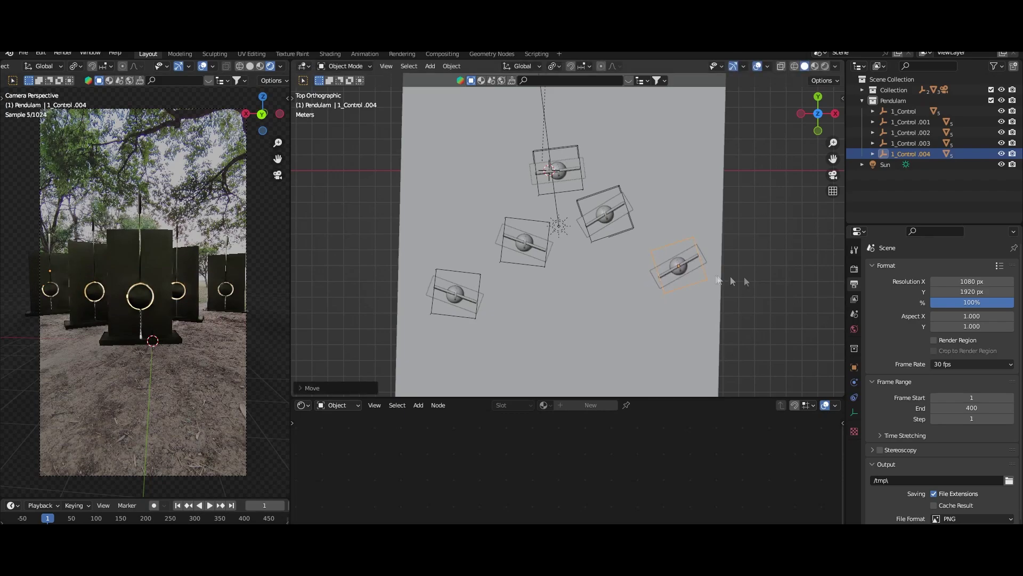
# Step: Play back the pendulum animation in the scene and stop it at the first frame
pyautogui.click(529, 335)
pyautogui.click(210, 506)
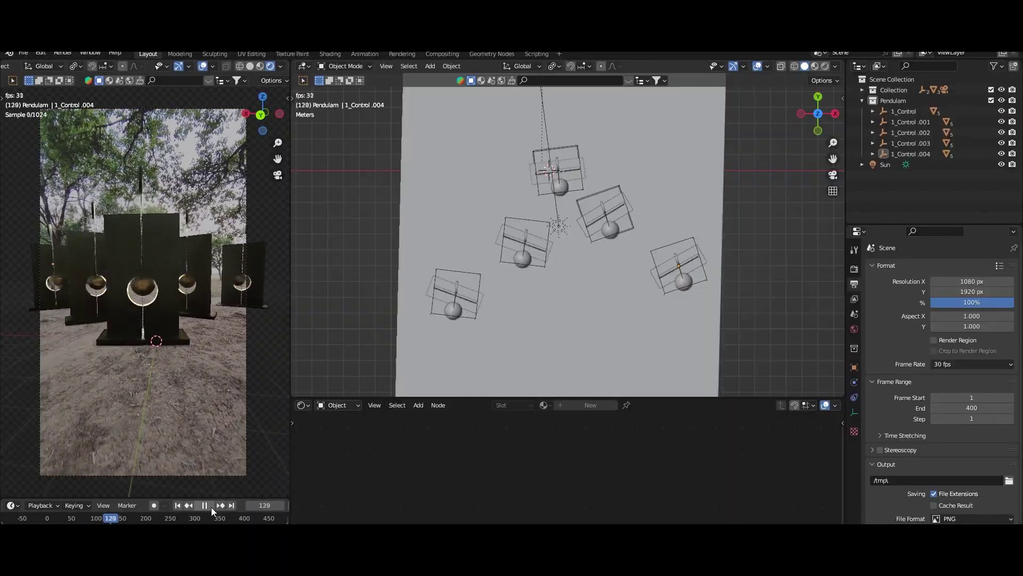
pyautogui.press('Escape')
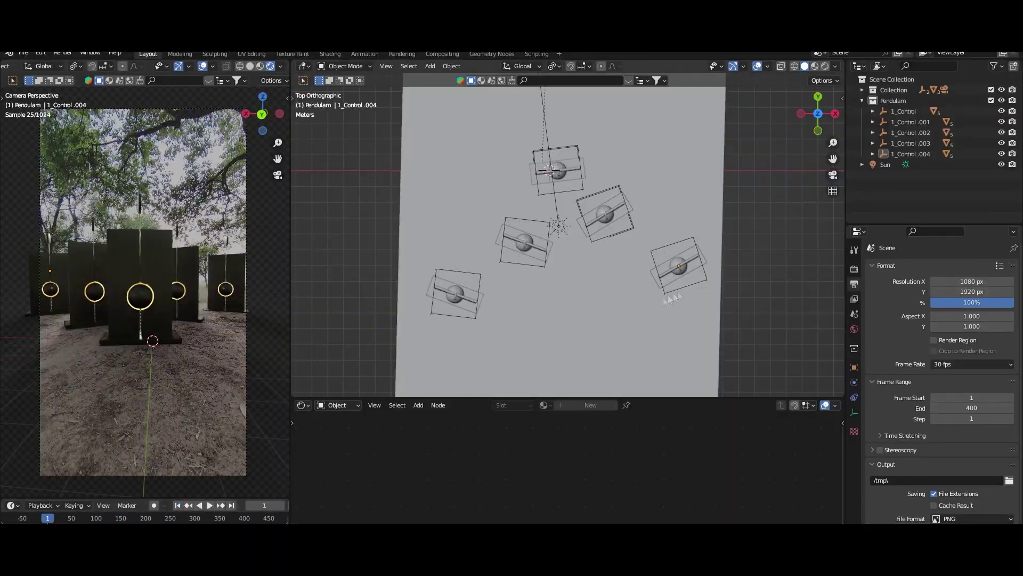
# Step: Shift the 1_Control.004 pendulum slightly inward and rotate the 1_Control.003 pendulum by about -1° in the top view
pyautogui.click(711, 274)
pyautogui.press('g')
pyautogui.click(710, 281)
pyautogui.click(481, 291)
pyautogui.press('r')
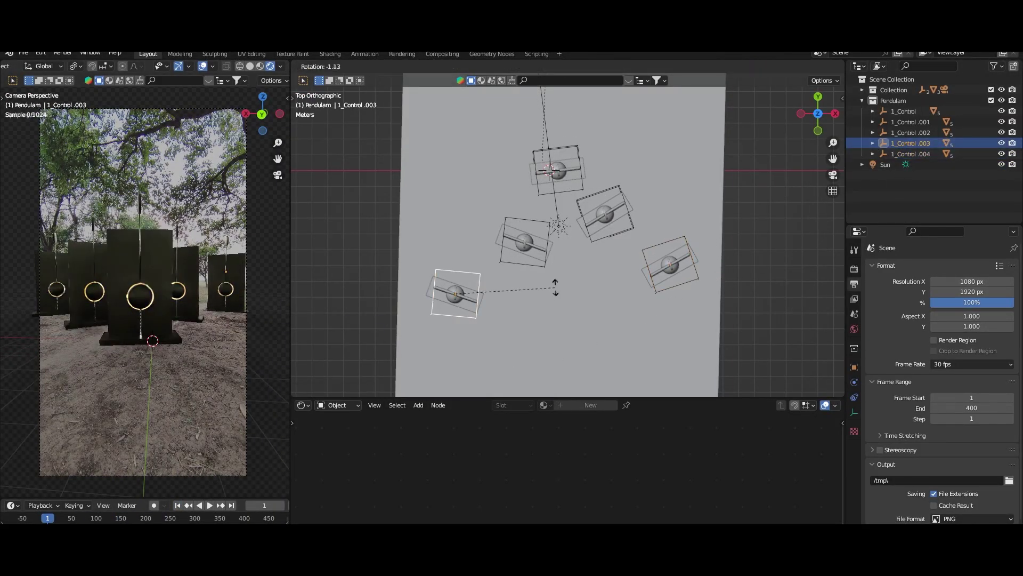
pyautogui.click(556, 288)
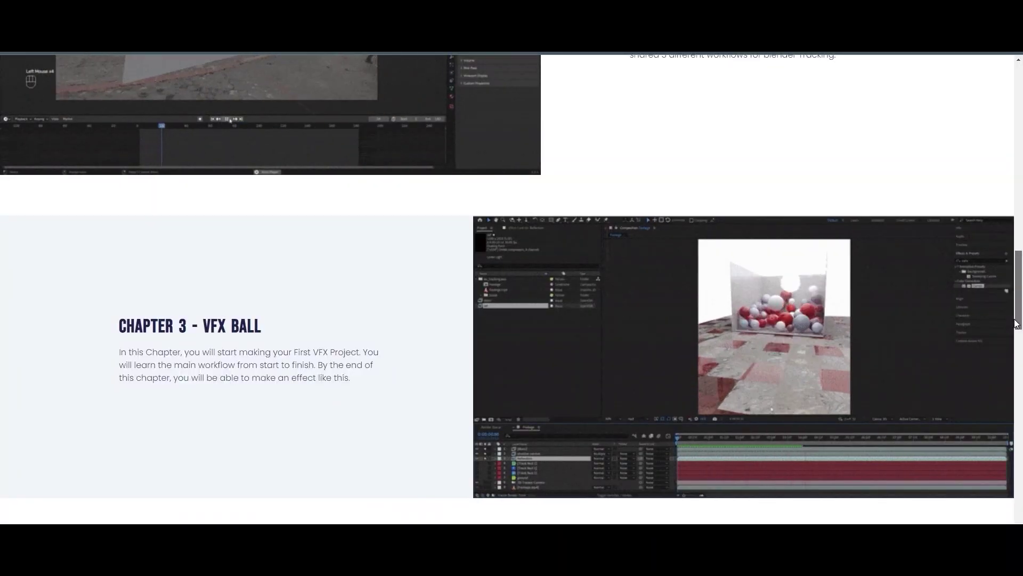
# Step: Look through the course page's chapter descriptions from the VFX Ball chapter onward
pyautogui.moveTo(1016, 324); pyautogui.dragTo(1010, 372)
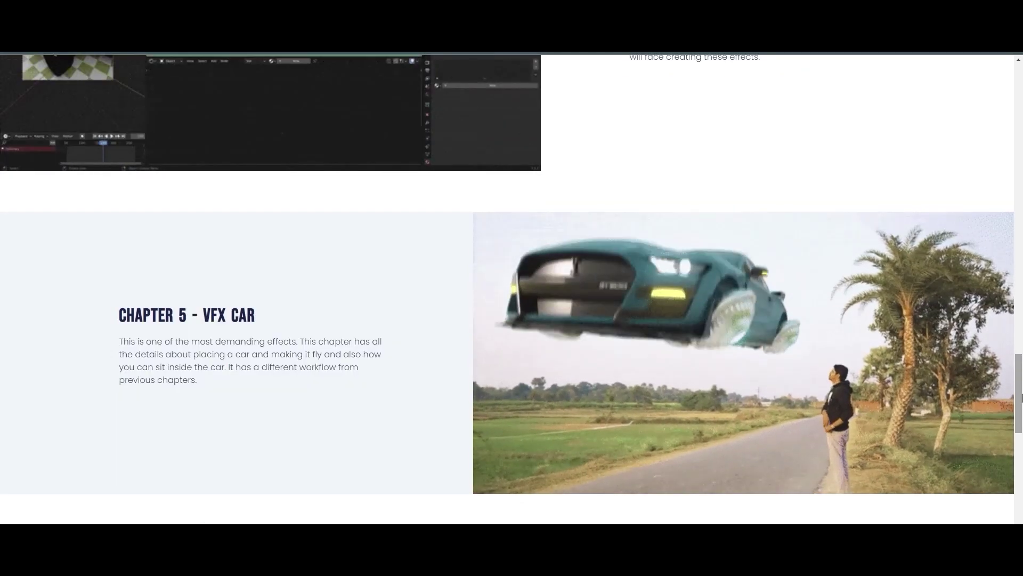
pyautogui.moveTo(1021, 406); pyautogui.dragTo(1021, 446)
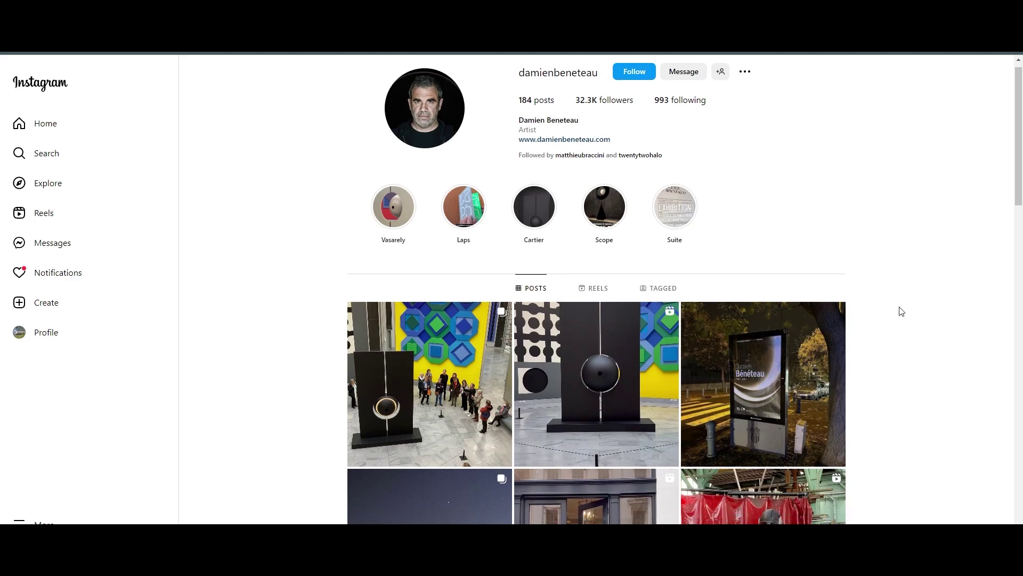
# Step: View the two newest exhibition posts of the black pendulum sculpture on the artist's Instagram profile, including the first post's second slide
pyautogui.scroll(-1, 898, 308)
pyautogui.click(395, 396)
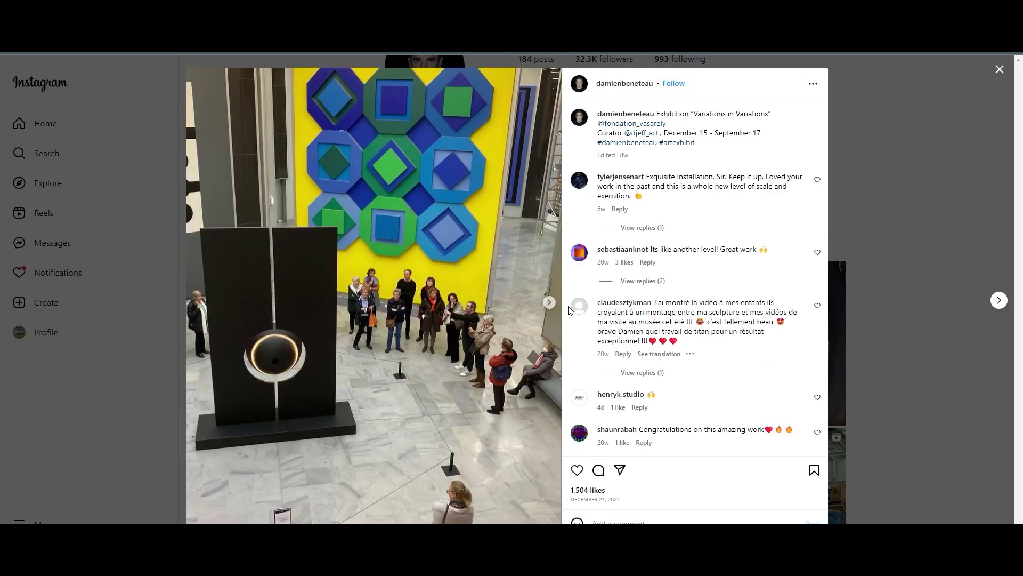
pyautogui.click(550, 302)
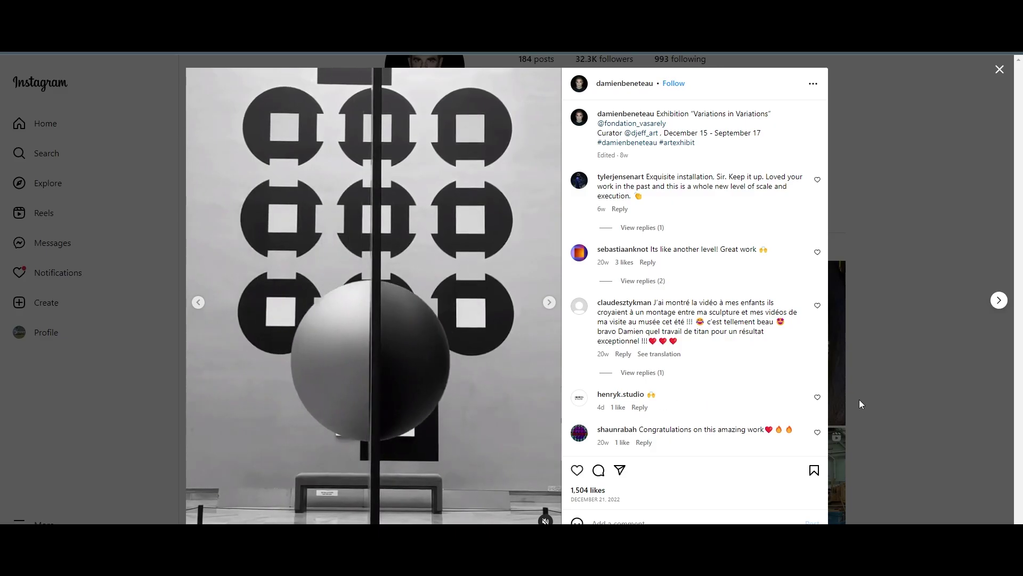
pyautogui.click(933, 411)
pyautogui.click(617, 413)
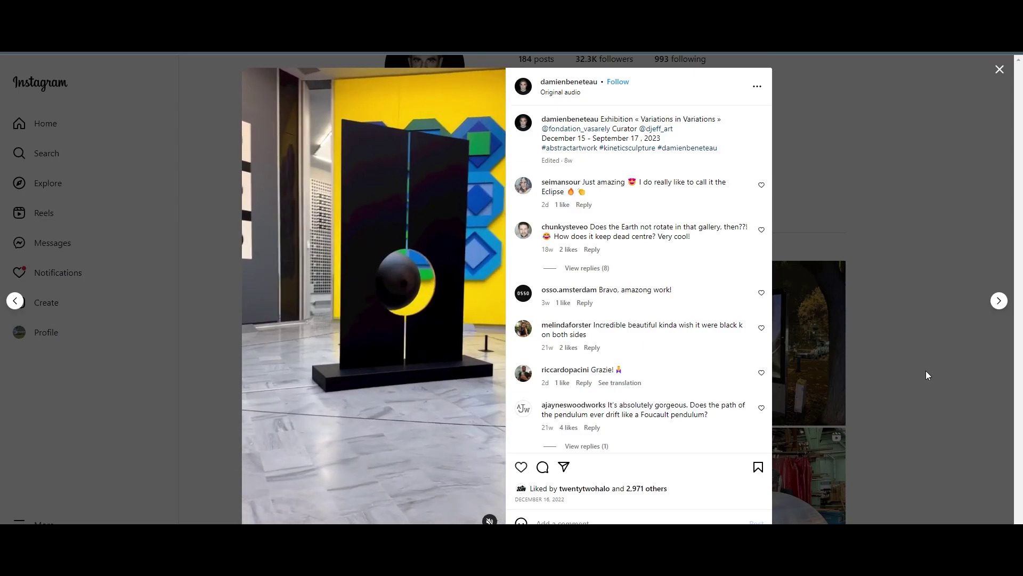
pyautogui.click(927, 371)
# Step: Browse the older posts on the artist's profile for reference images of the kinetic sculptures
pyautogui.scroll(-14, 930, 374)
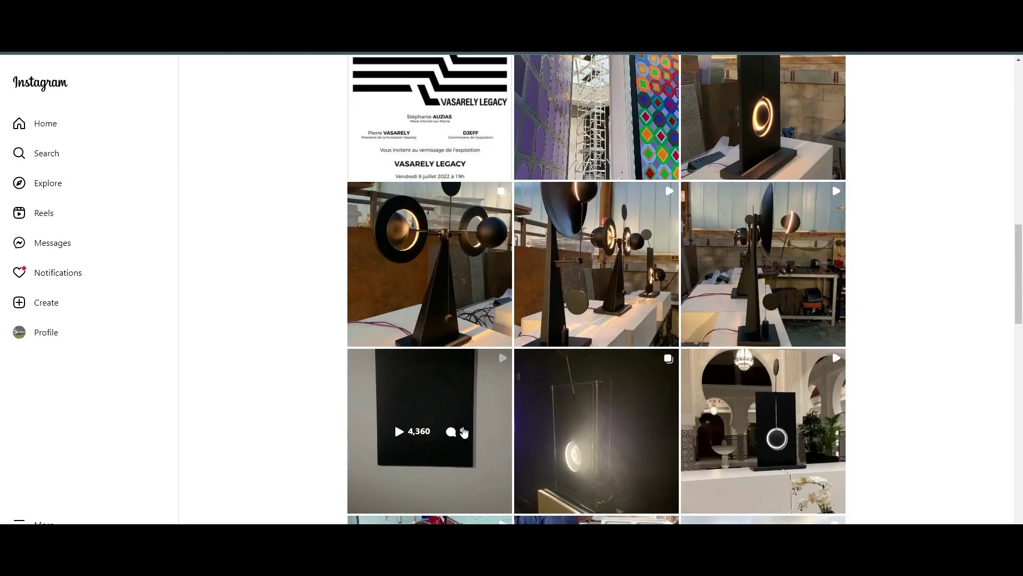
pyautogui.scroll(-6, 448, 442)
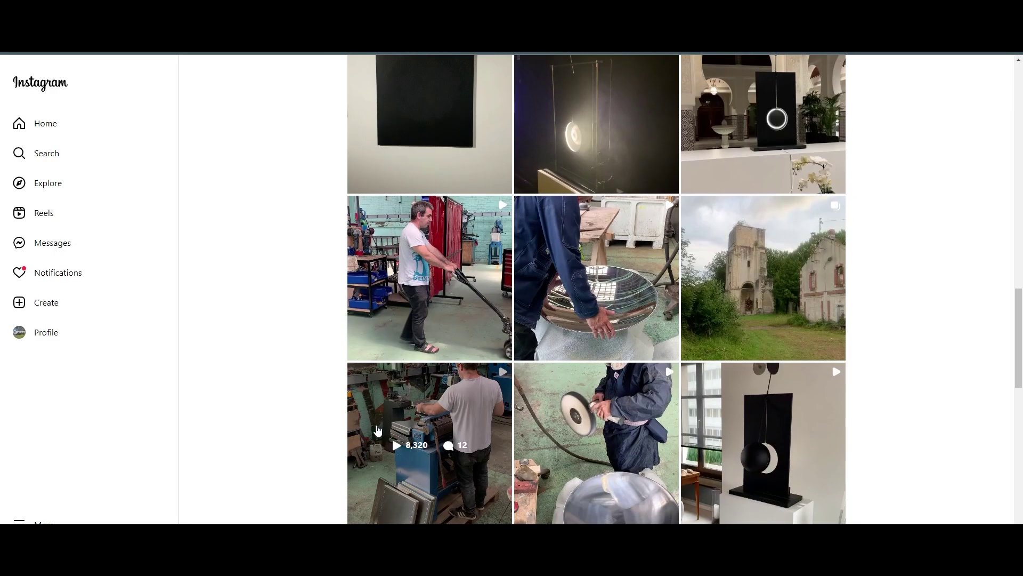
pyautogui.scroll(-3, 316, 424)
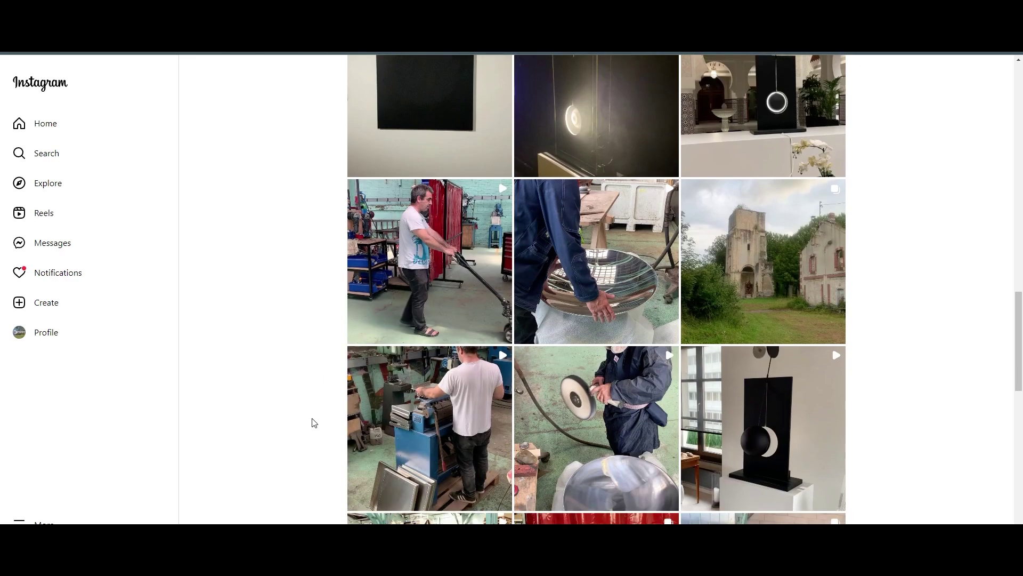
pyautogui.scroll(-5, 312, 419)
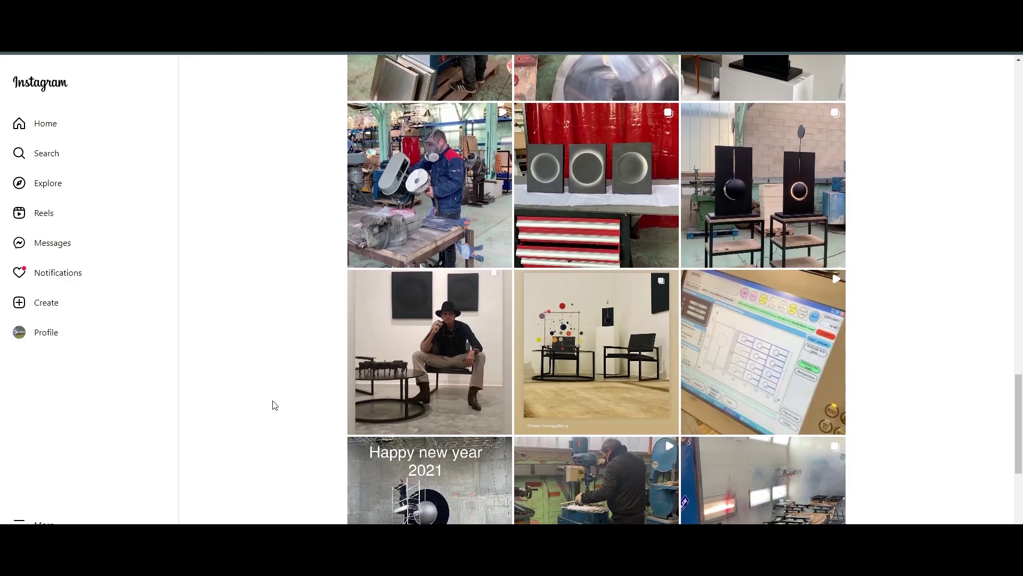
pyautogui.scroll(-4, 270, 399)
pyautogui.middleClick(265, 397)
pyautogui.scroll(3, 264, 243)
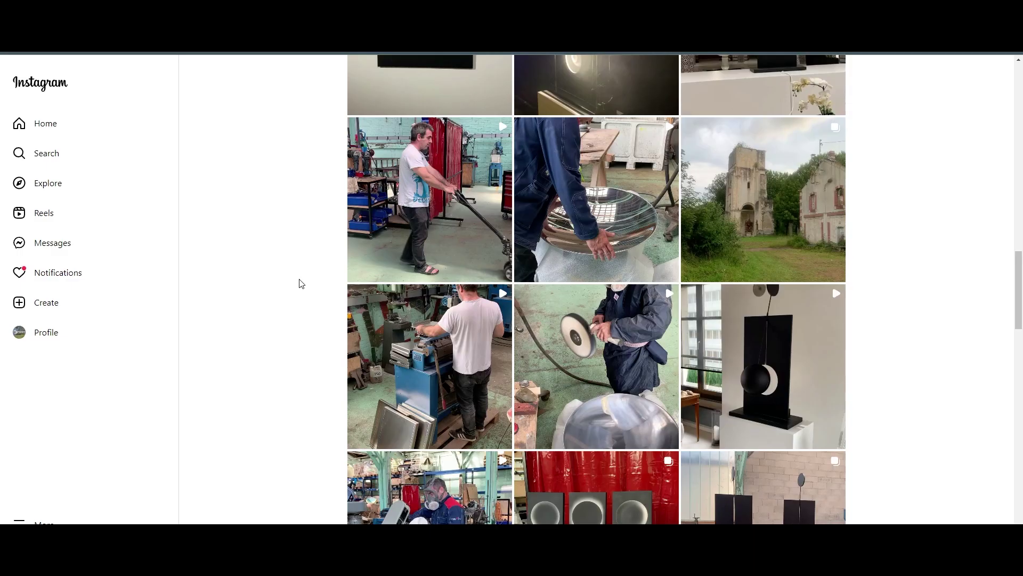
pyautogui.scroll(10, 301, 284)
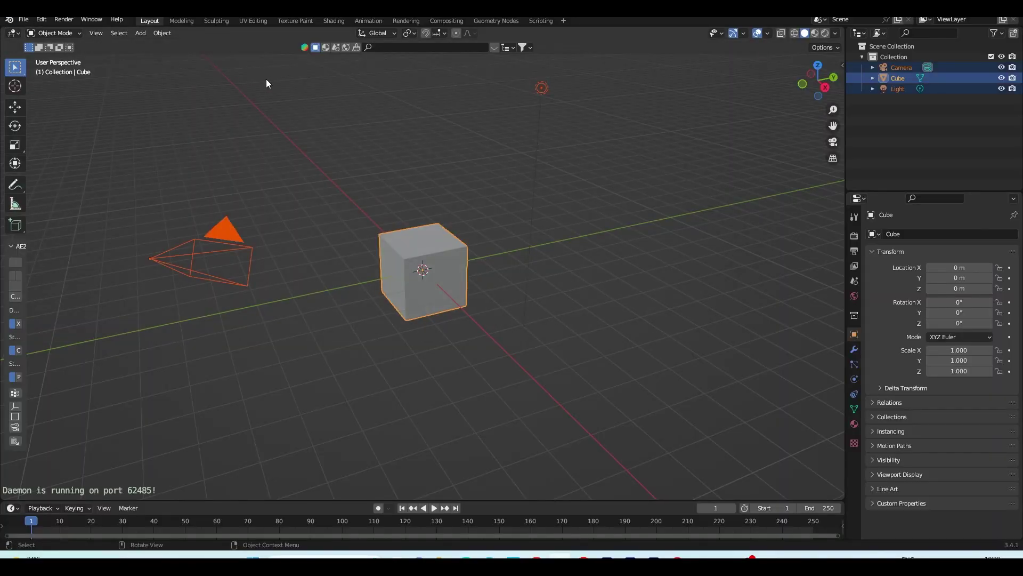
# Step: In Blender, replace all the default objects with a new cube scaled to about 0.217 along X
pyautogui.press('Delete')
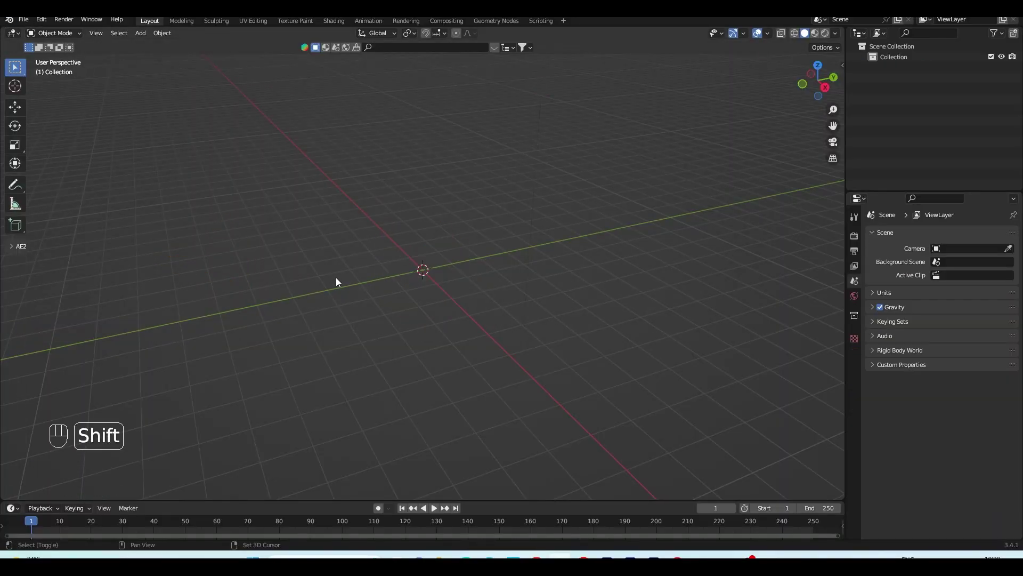
pyautogui.hotkey('shift', 'a')
pyautogui.moveTo(335, 276)
pyautogui.click(395, 288)
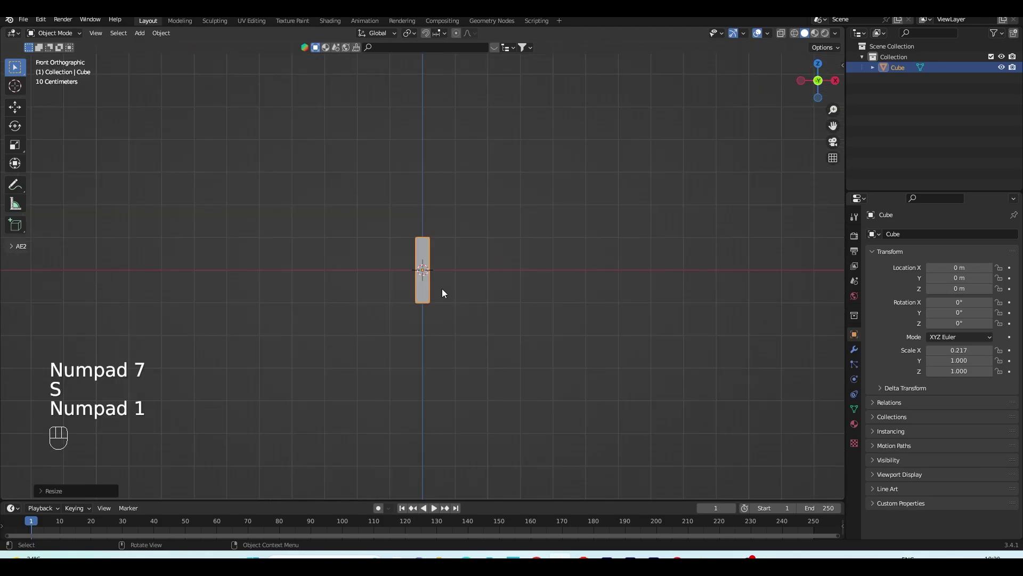
# Step: Enable snapping and raise the cube 1 m along Z so its base rests on the ground line
pyautogui.press('KP_3')
pyautogui.scroll(6, 416, 305)
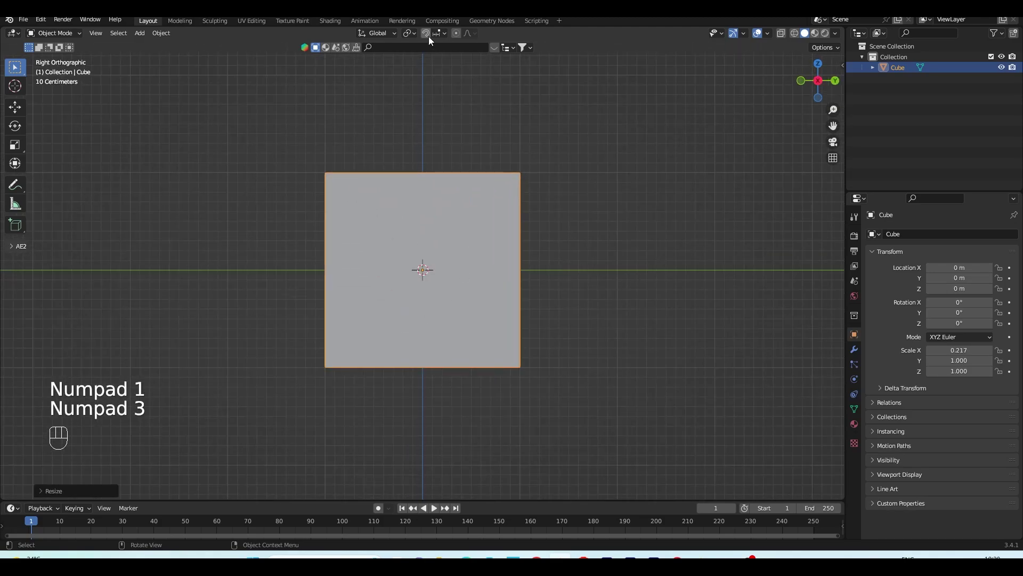
pyautogui.press('g')
pyautogui.click(464, 165)
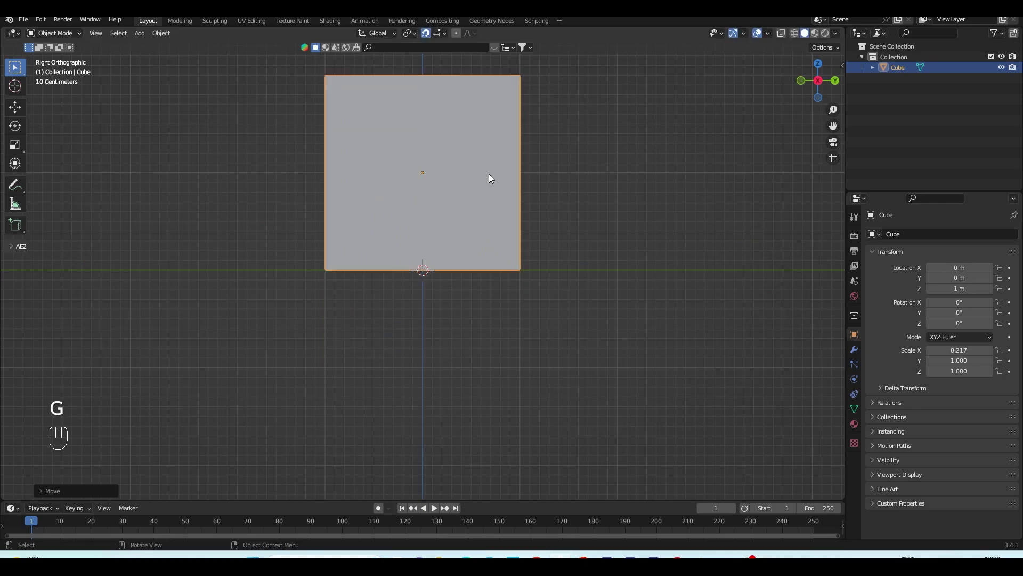
# Step: Set the transform pivot point to the 3D Cursor and scale the cube to about 1.508 along Z
pyautogui.keyDown('shift'); pyautogui.moveTo(489, 176); pyautogui.dragTo(497, 262, button='middle'); pyautogui.keyUp('shift')
pyautogui.click(410, 33)
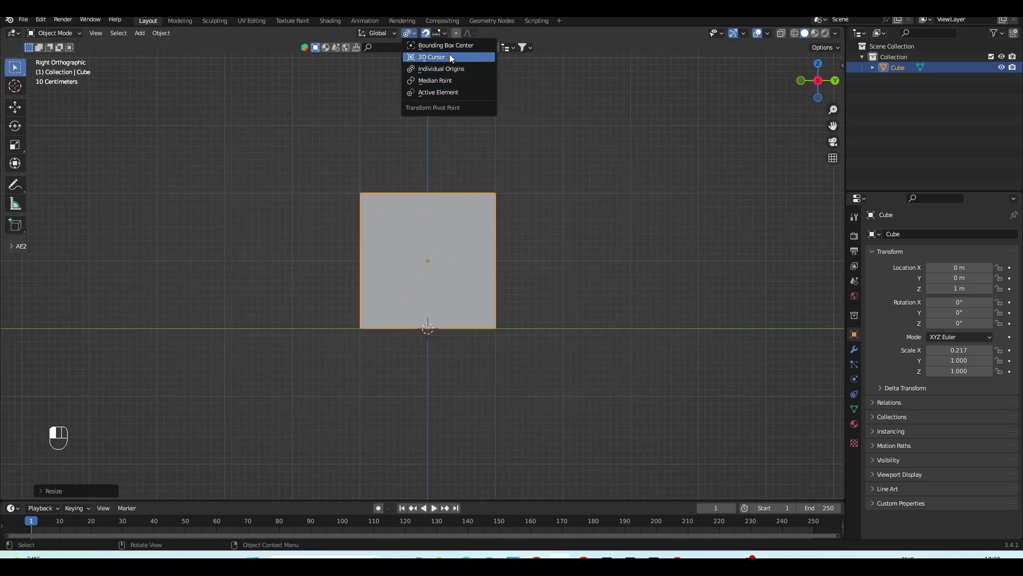
pyautogui.click(453, 78)
pyautogui.press('s')
pyautogui.press('x')
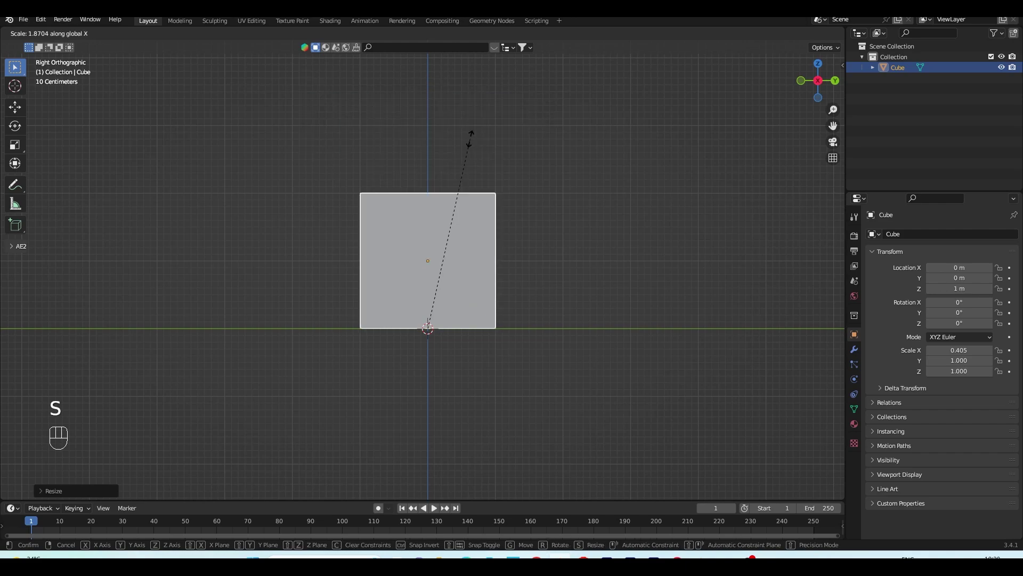
pyautogui.press('z')
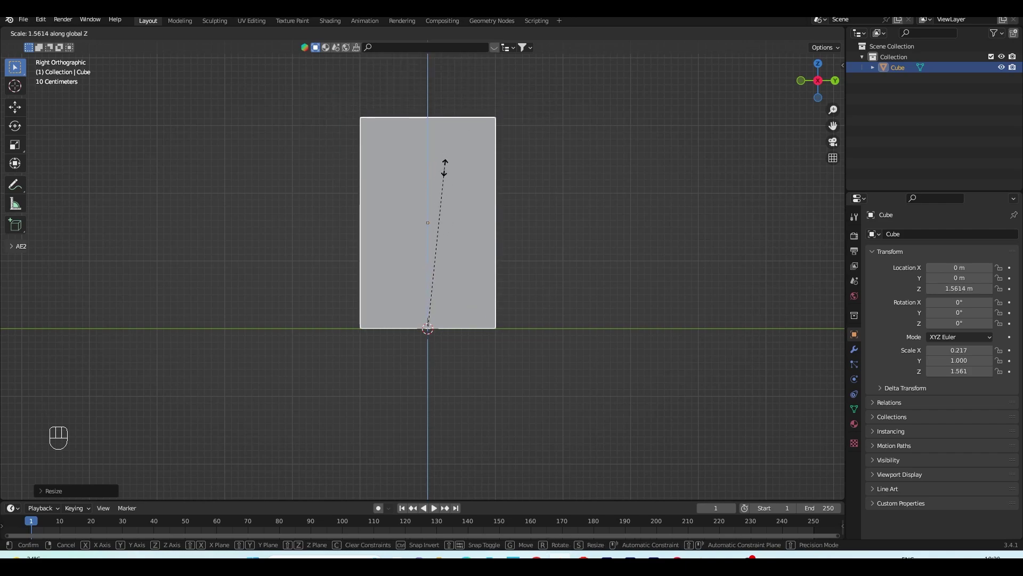
pyautogui.click(442, 173)
# Step: Thin the cube into a panel by scaling it to about 0.045 along X, and apply its scale
pyautogui.moveTo(418, 229); pyautogui.dragTo(493, 258, button='middle')
pyautogui.press('s')
pyautogui.press('x')
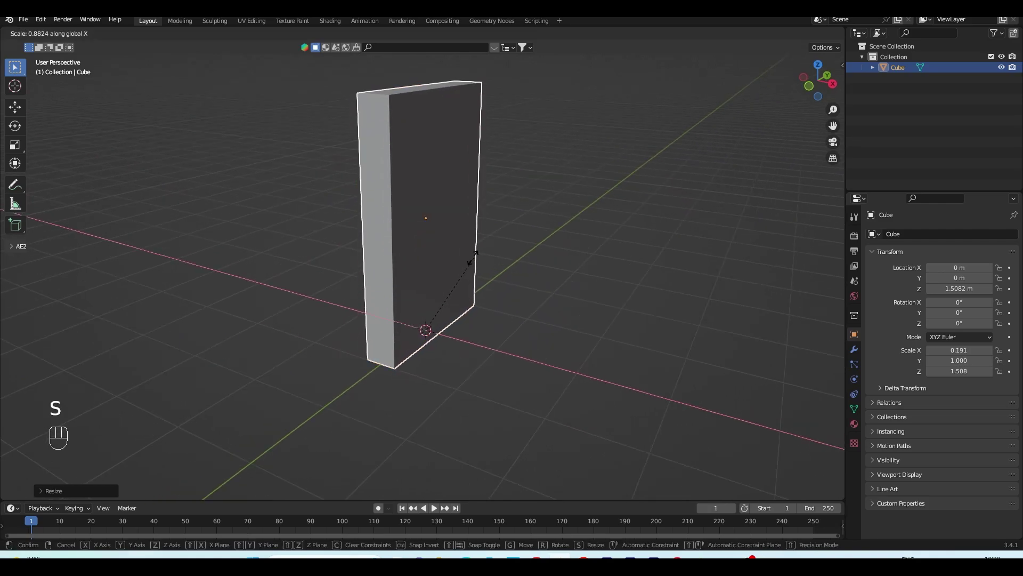
pyautogui.click(428, 312)
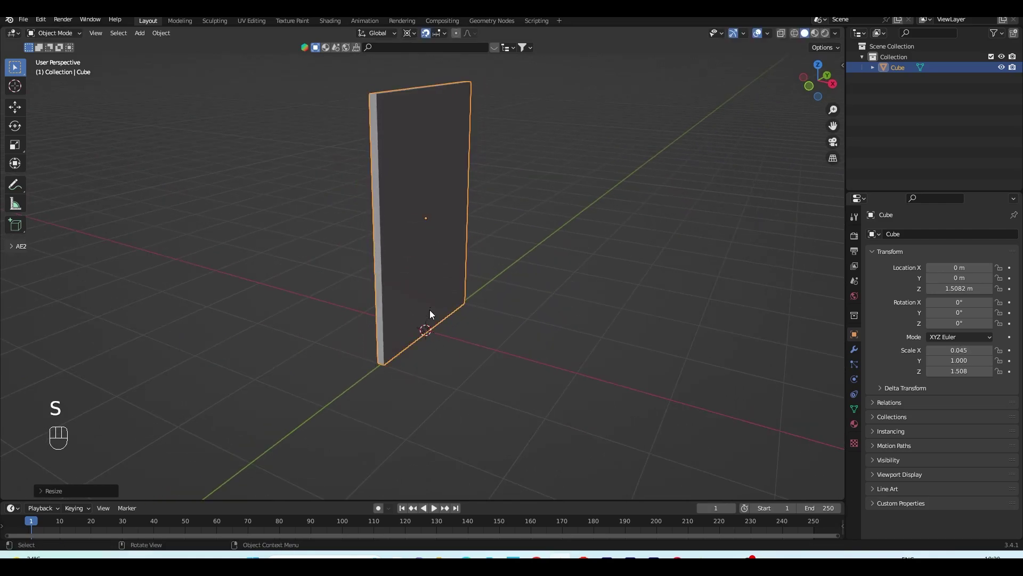
pyautogui.moveTo(428, 312)
pyautogui.mouseDown(button='middle')
pyautogui.moveTo(406, 320)
pyautogui.moveTo(413, 312)
pyautogui.mouseUp(button='middle')
pyautogui.hotkey('ctrl', 'a')
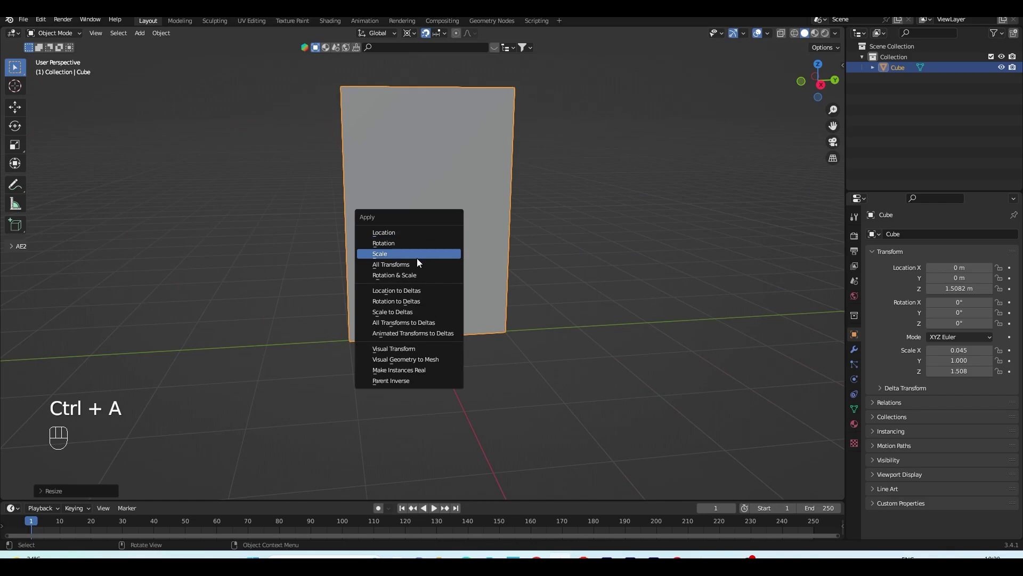
pyautogui.click(416, 258)
# Step: Add a UV sphere scaled uniformly to about 0.419 and raise it 1.1 m along Z in front of the panel
pyautogui.moveTo(417, 258); pyautogui.dragTo(520, 280, button='middle')
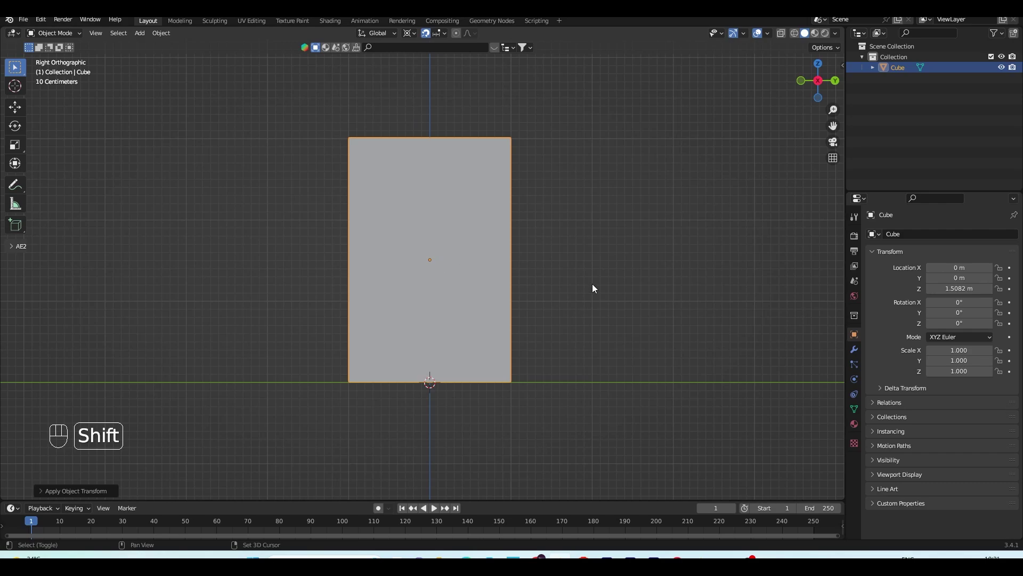
pyautogui.hotkey('shift', 'a')
pyautogui.click(519, 314)
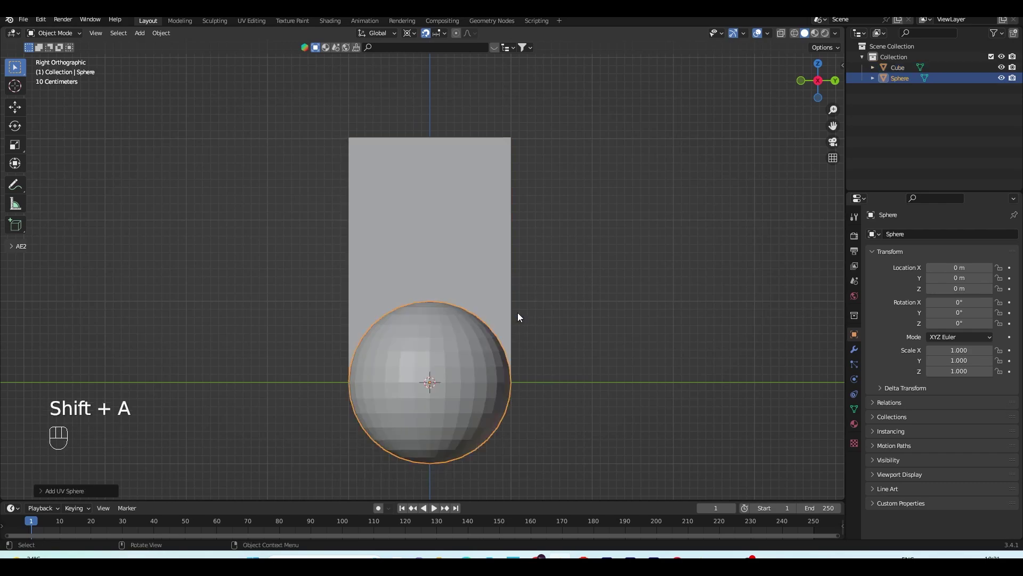
pyautogui.press('s')
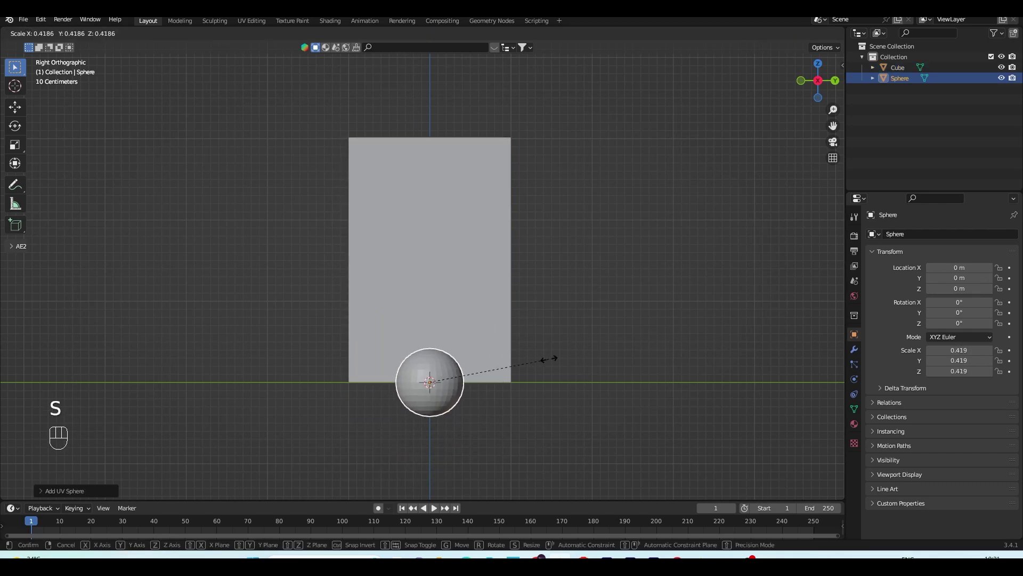
pyautogui.click(548, 360)
pyautogui.press('g')
pyautogui.press('z')
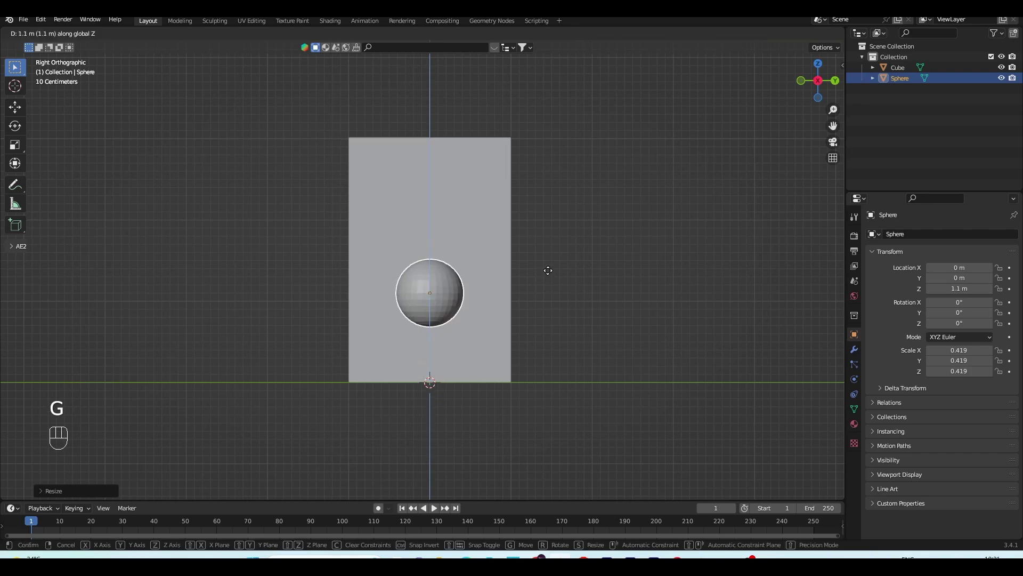
pyautogui.click(546, 269)
# Step: Stretch the panel slightly taller along Z and raise the sphere to 1.3 m in Z
pyautogui.click(476, 312)
pyautogui.press('s')
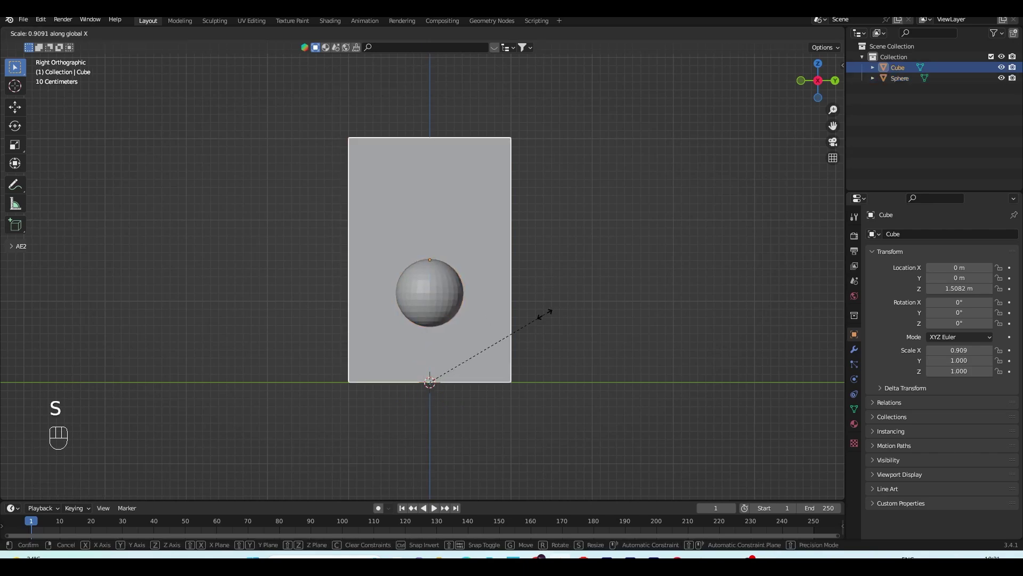
pyautogui.press('z')
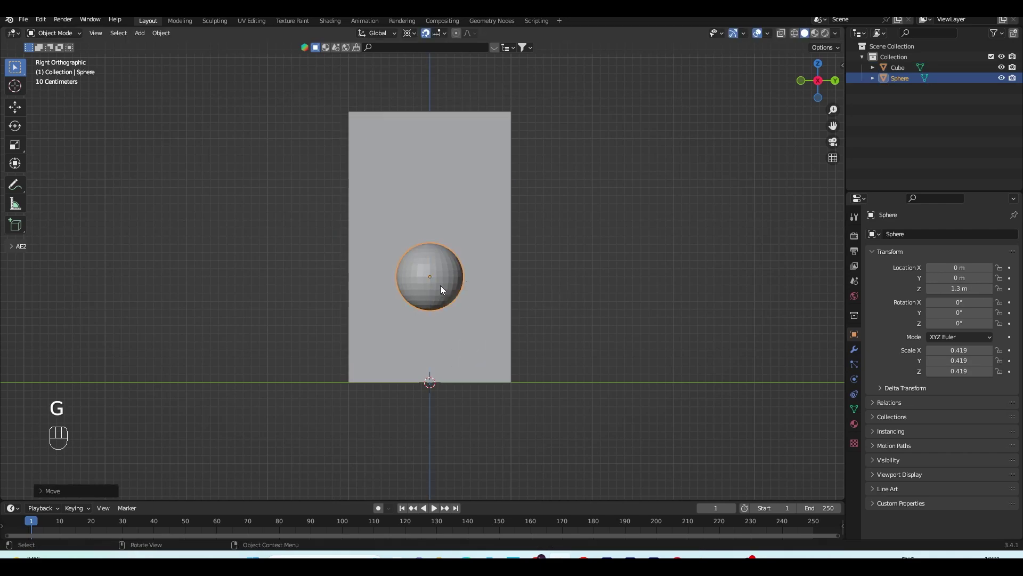
pyautogui.click(516, 242)
# Step: Apply the scale of both the panel and the sphere
pyautogui.click(506, 238)
pyautogui.hotkey('ctrl', 'a')
pyautogui.click(503, 234)
pyautogui.click(414, 277)
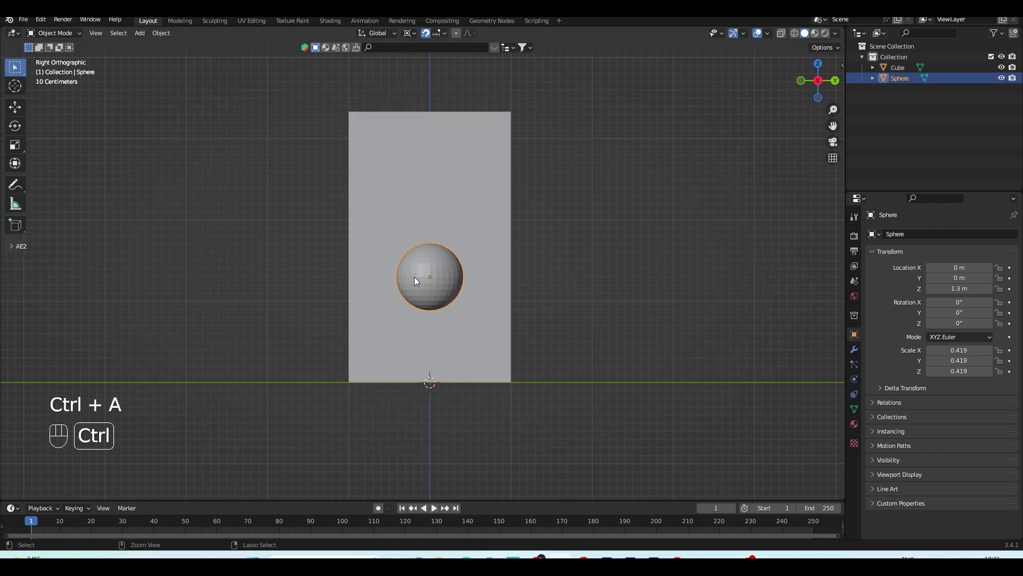
pyautogui.hotkey('ctrl', 'a')
# Step: Add a Subdivision Surface modifier to the sphere with a viewport level of 2
pyautogui.scroll(5, 624, 276)
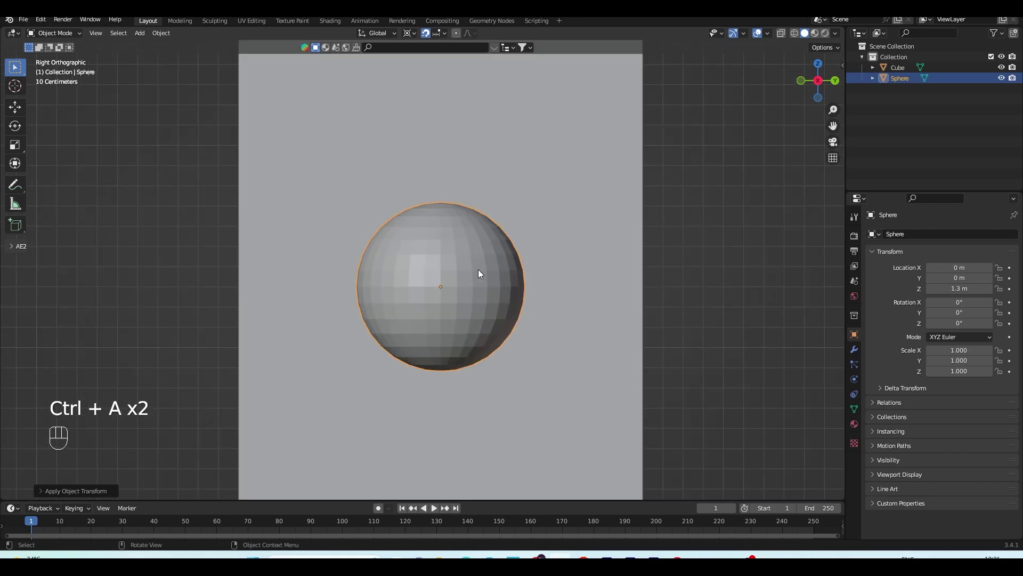
pyautogui.click(854, 350)
pyautogui.click(903, 235)
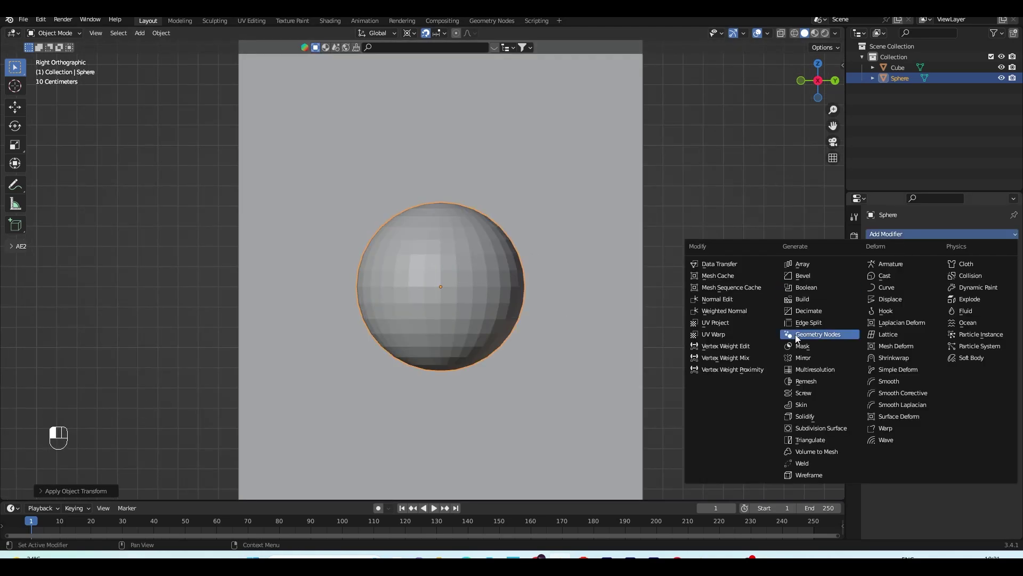
pyautogui.click(805, 428)
pyautogui.click(1000, 281)
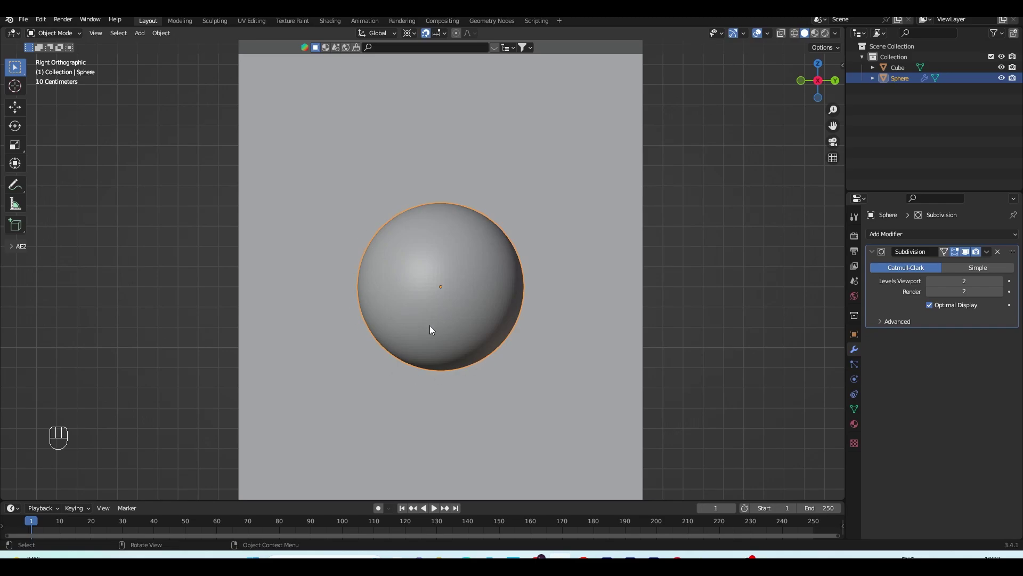
# Step: Apply the sphere's Subdivision Surface modifier and shade the sphere smooth
pyautogui.click(593, 204)
pyautogui.scroll(-4, 490, 251)
pyautogui.click(434, 267)
pyautogui.scroll(2, 576, 264)
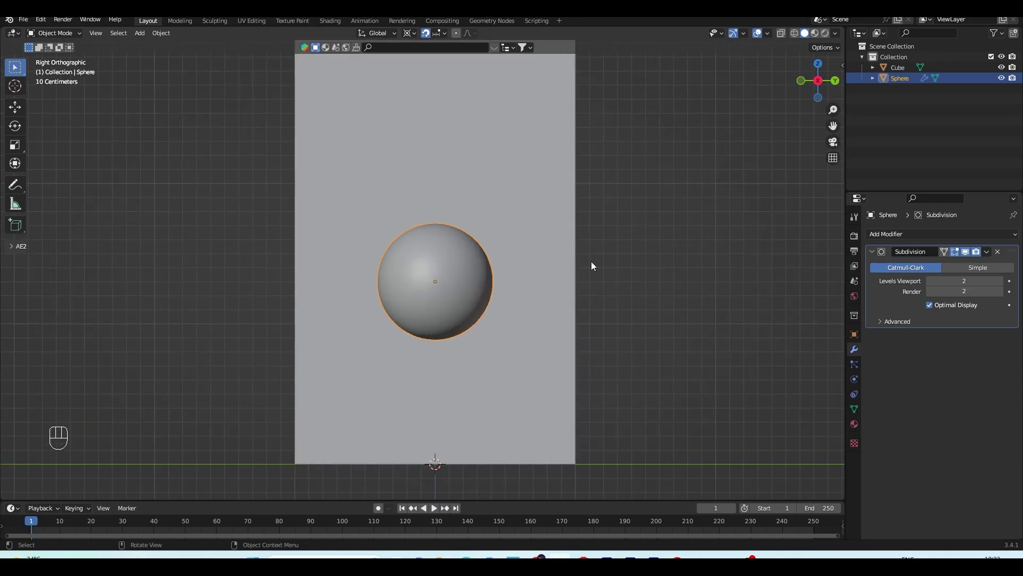
pyautogui.click(987, 252)
pyautogui.click(965, 265)
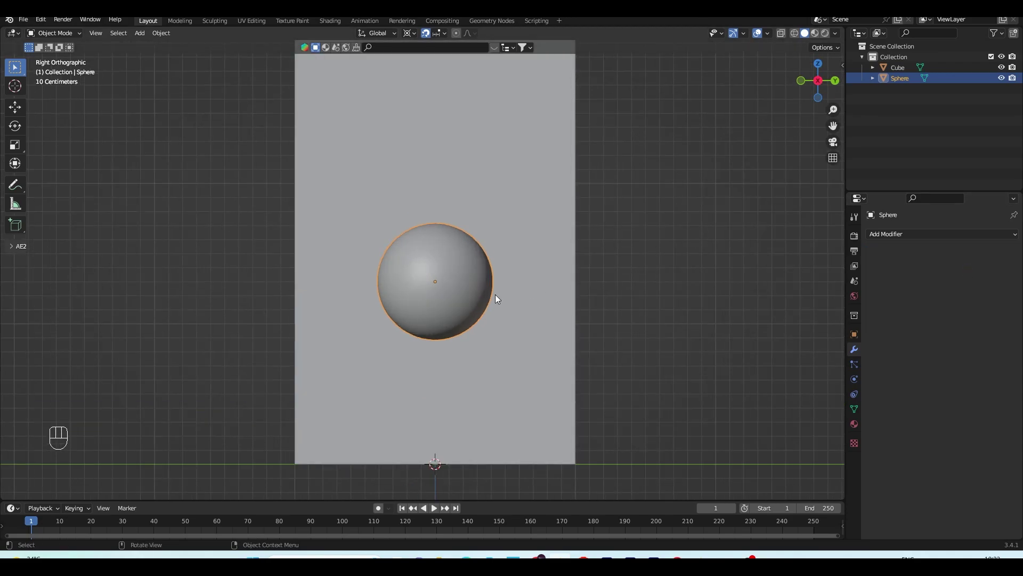
pyautogui.rightClick(449, 280)
pyautogui.click(449, 280)
pyautogui.click(585, 256)
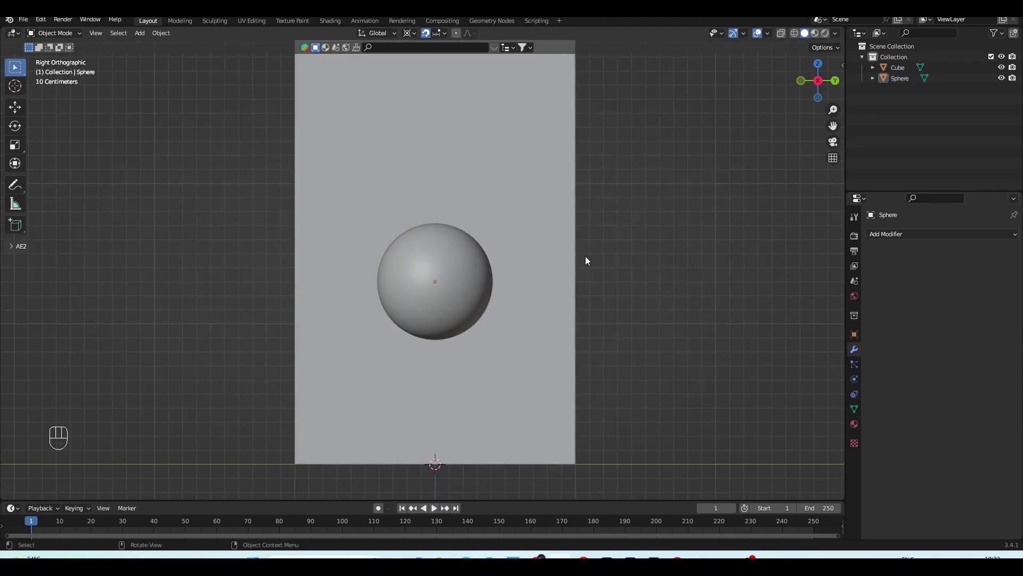
# Step: Hide the sphere and subdivide the panel's whole mesh into a 4 by 4 grid on its front face
pyautogui.click(1001, 78)
pyautogui.click(498, 216)
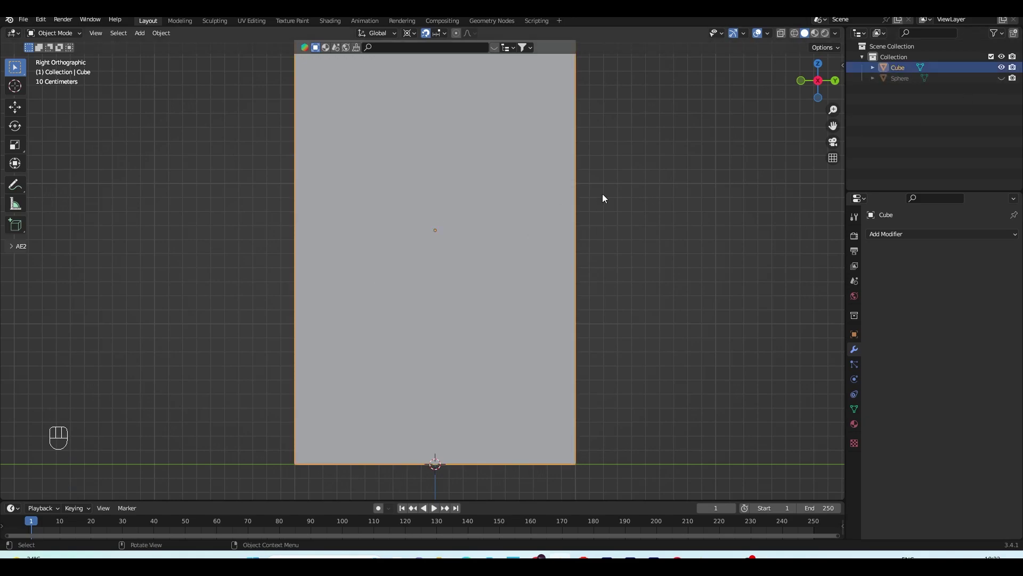
pyautogui.press('Tab')
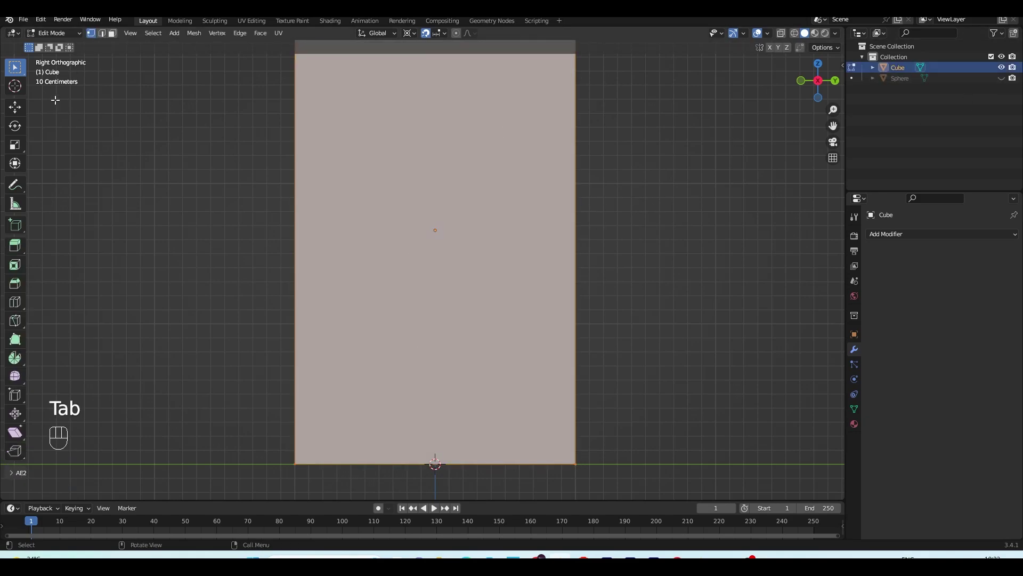
pyautogui.click(738, 266)
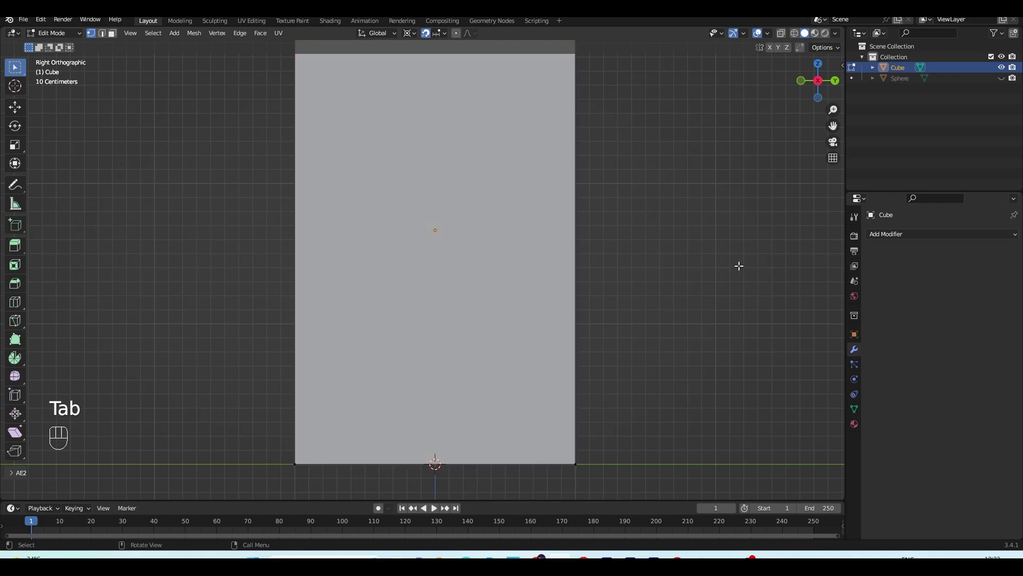
pyautogui.press('a')
pyautogui.scroll(-2, 405, 289)
pyautogui.keyDown('shift'); pyautogui.moveTo(408, 228); pyautogui.dragTo(410, 279, button='middle'); pyautogui.keyUp('shift')
pyautogui.rightClick(428, 219)
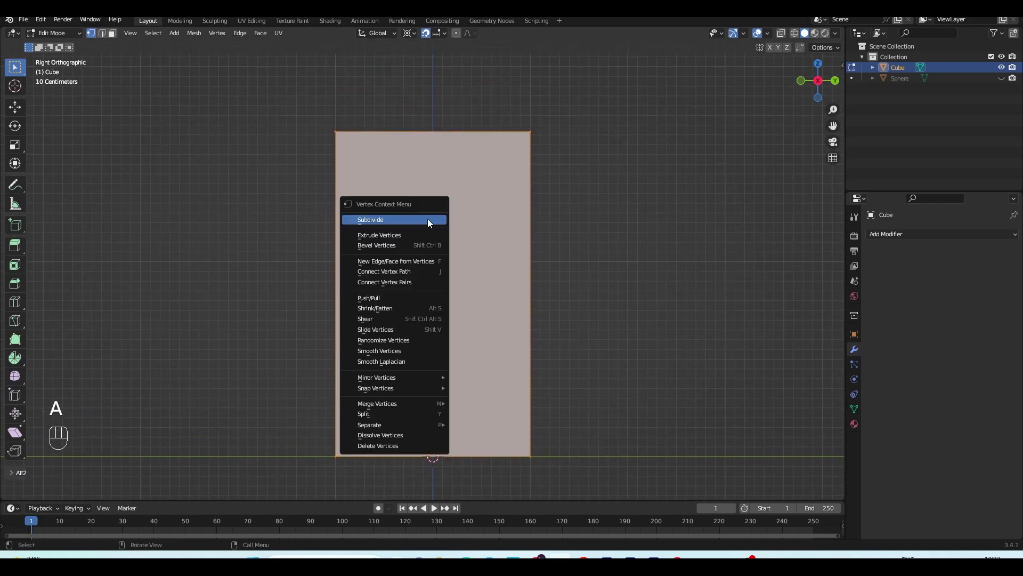
pyautogui.click(428, 218)
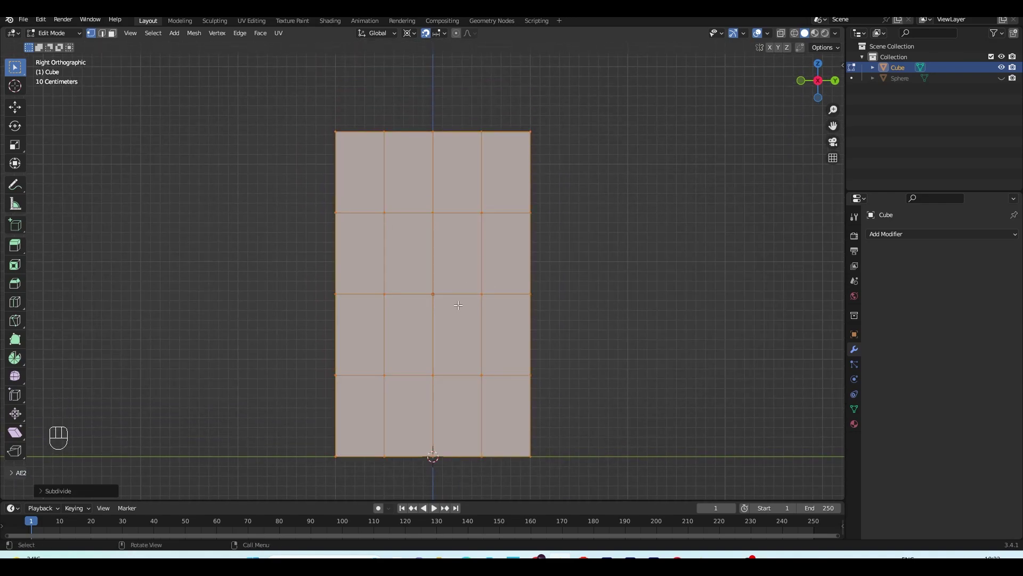
# Step: Subdivide the panel mesh again to an 8 by 8 front grid, return to Object Mode and unhide the sphere
pyautogui.press('Tab')
pyautogui.scroll(1, 490, 312)
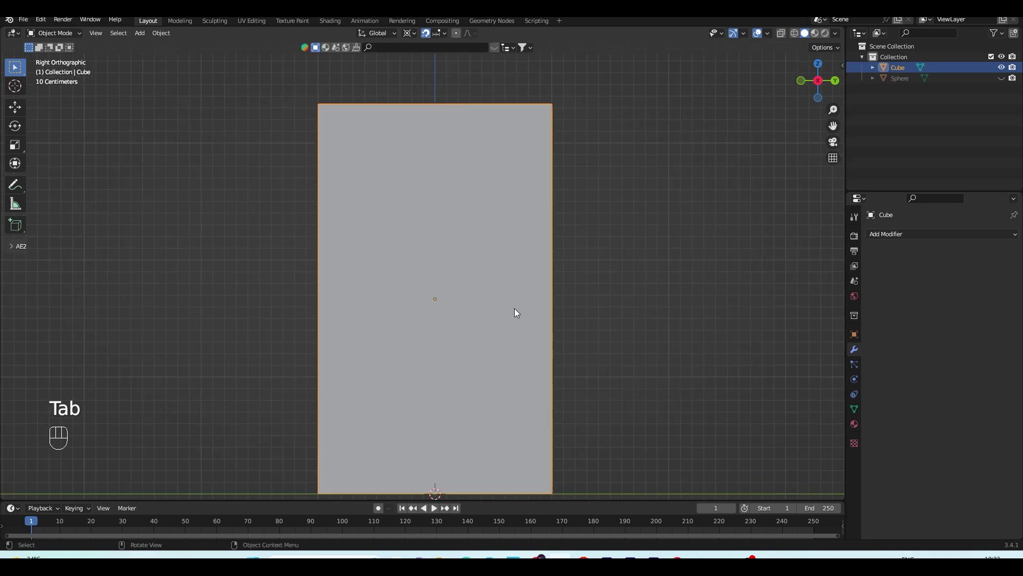
pyautogui.press('Tab')
pyautogui.rightClick(395, 258)
pyautogui.click(395, 258)
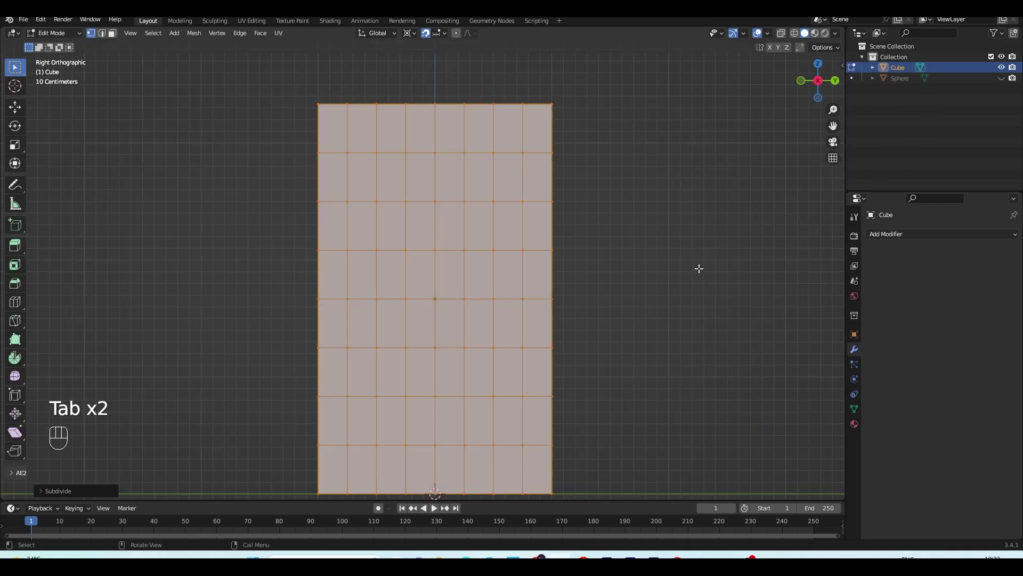
pyautogui.press('Tab')
pyautogui.keyDown('shift'); pyautogui.moveTo(696, 266); pyautogui.dragTo(688, 248, button='middle'); pyautogui.keyUp('shift')
pyautogui.click(1002, 79)
pyautogui.keyDown('shift'); pyautogui.moveTo(586, 235); pyautogui.dragTo(593, 213, button='middle'); pyautogui.keyUp('shift')
# Step: Add a cube and scale it down along Y to a thin strip and along X to about 0.2
pyautogui.hotkey('shift', 'a')
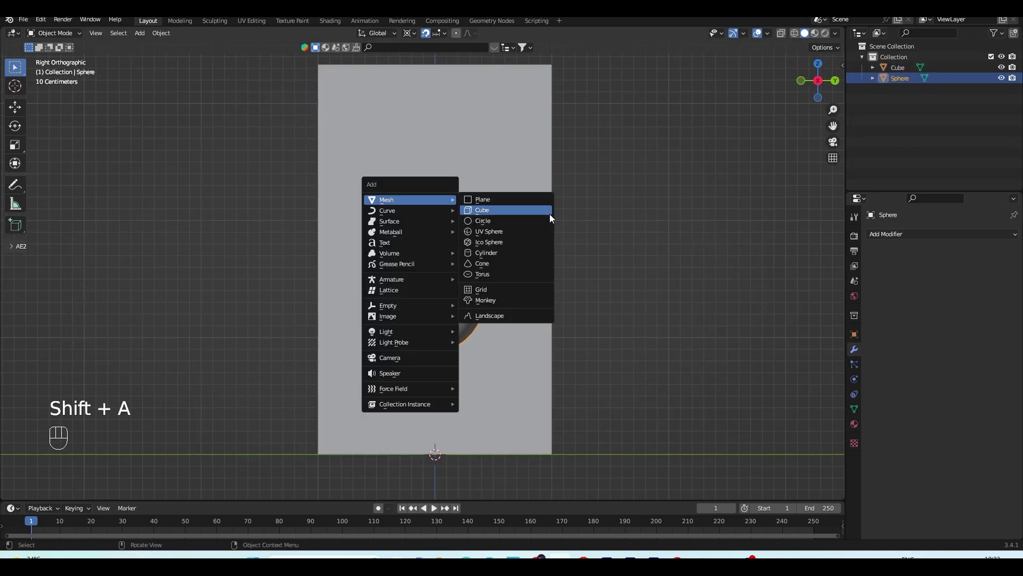
pyautogui.click(549, 214)
pyautogui.press('s')
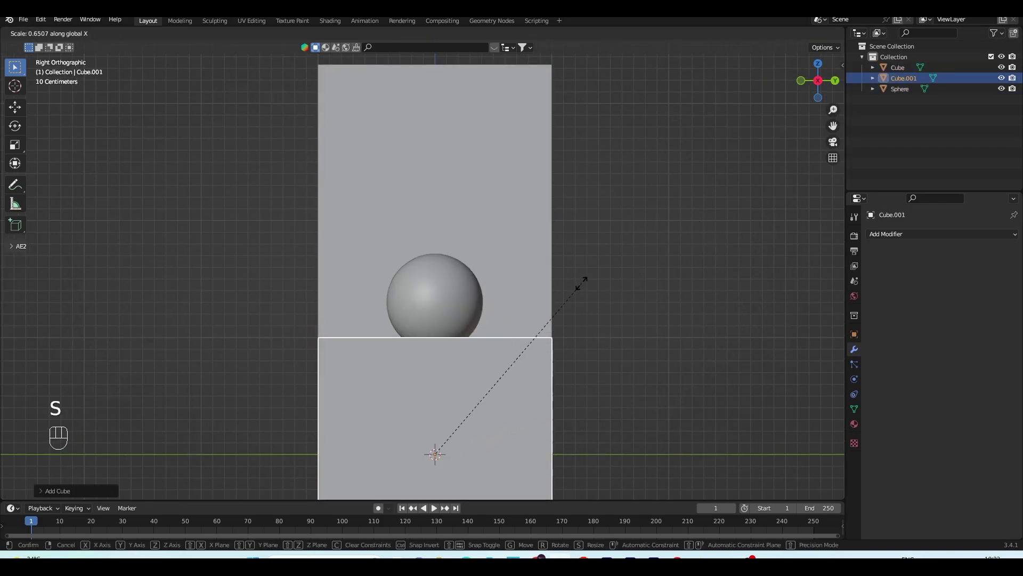
pyautogui.press('y')
pyautogui.click(434, 443)
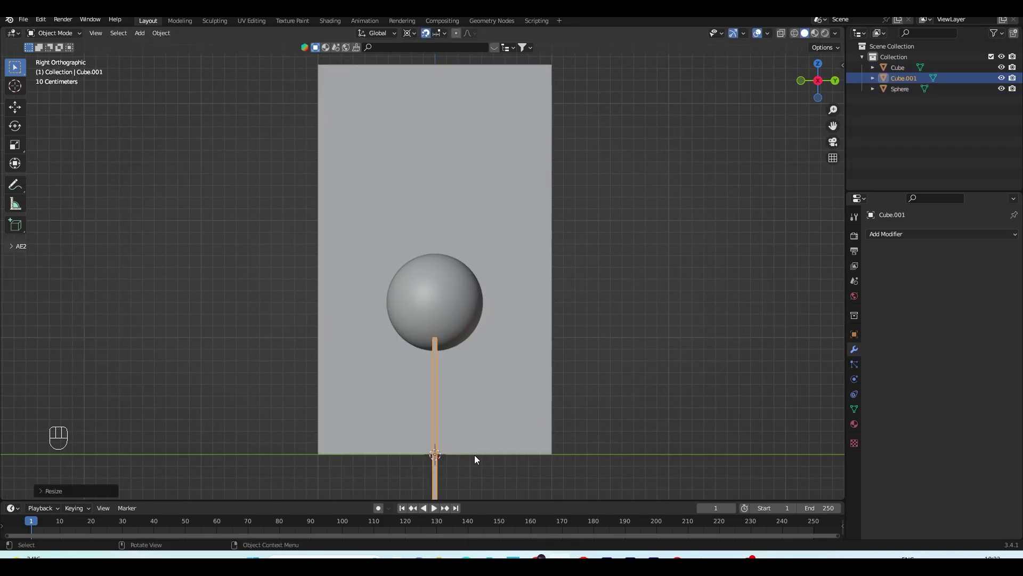
pyautogui.moveTo(446, 420); pyautogui.dragTo(541, 429, button='middle')
pyautogui.scroll(-4, 542, 430)
pyautogui.press('s')
pyautogui.press('x')
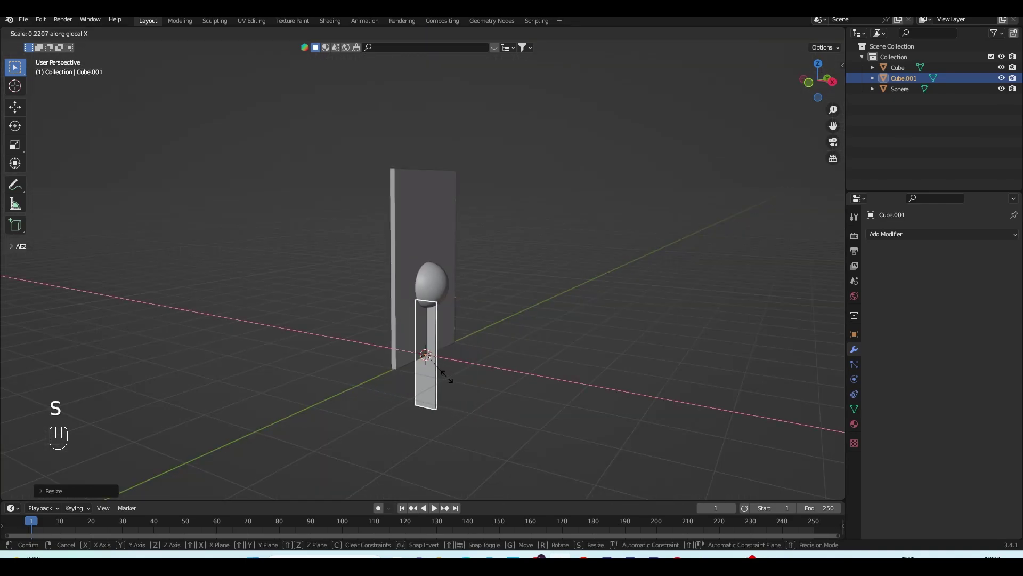
pyautogui.click(445, 374)
# Step: Raise the thin bar along Z onto the ground line and stretch it in Z past both ends of the panel
pyautogui.scroll(4, 458, 373)
pyautogui.press('KP_1')
pyautogui.press('KP_3')
pyautogui.press('g')
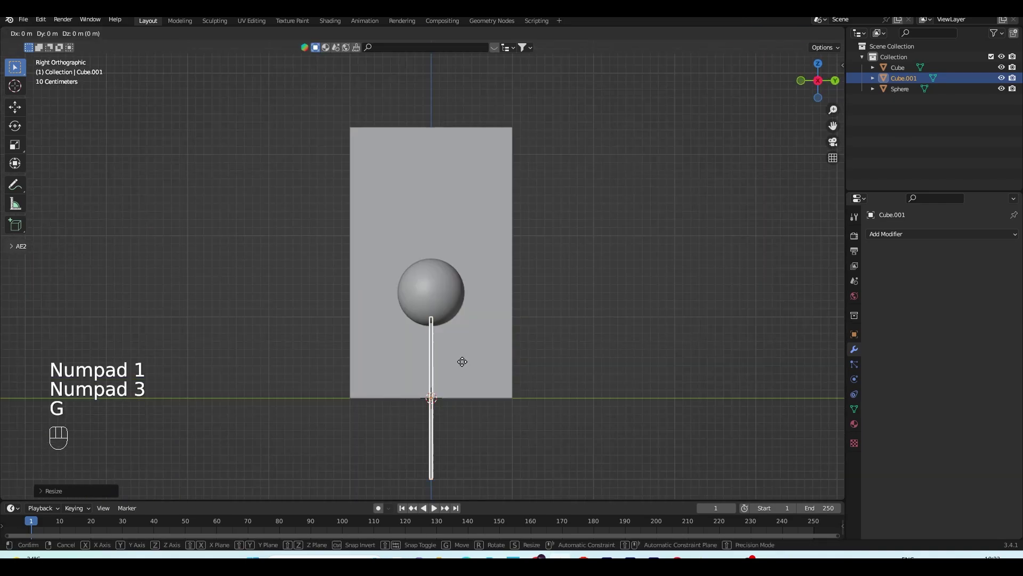
pyautogui.press('z')
pyautogui.click(458, 283)
pyautogui.press('s')
pyautogui.press('z')
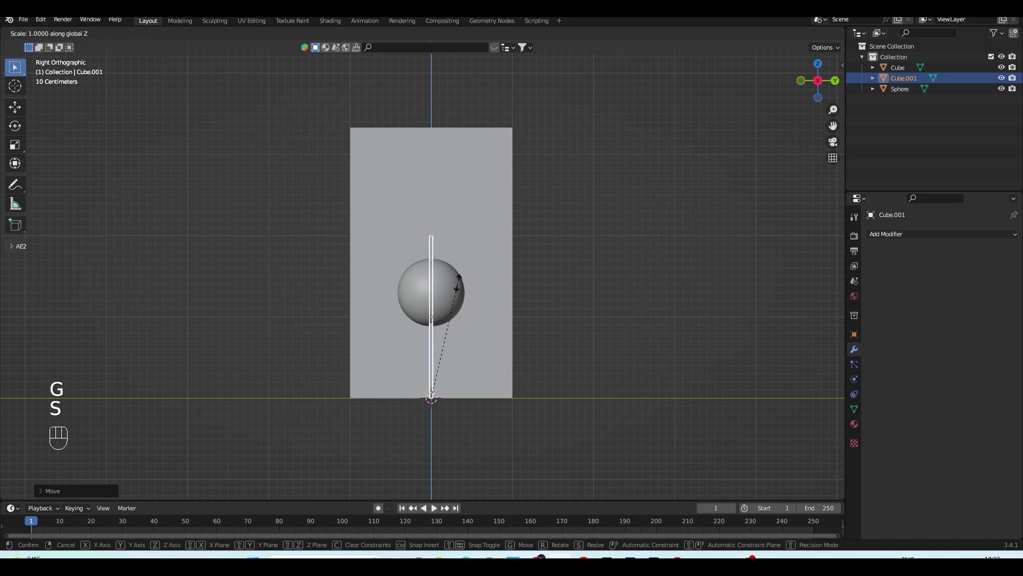
pyautogui.click(470, 197)
# Step: Apply the thin bar's scale and rename the bar "middle box"
pyautogui.scroll(3, 449, 216)
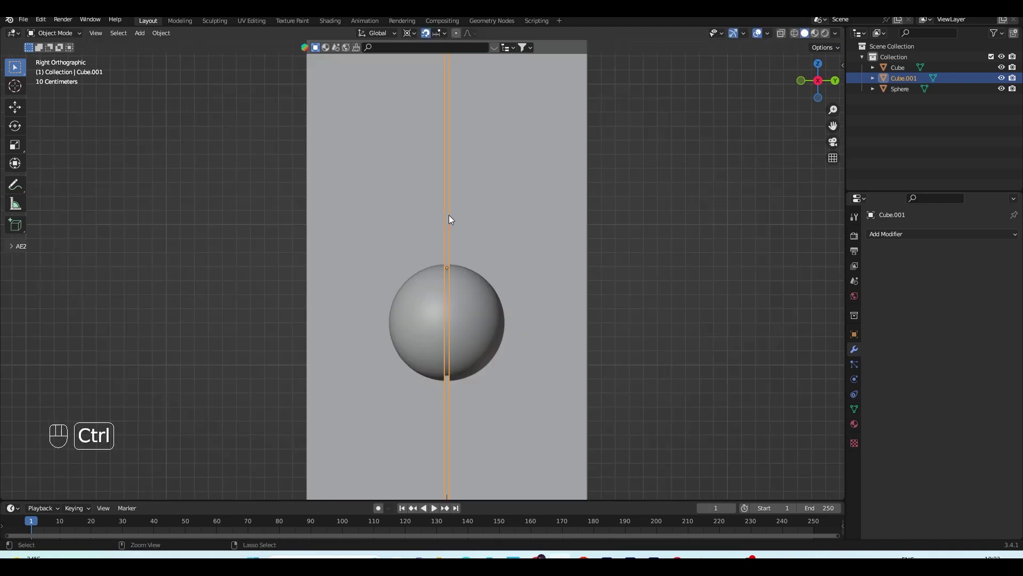
pyautogui.hotkey('ctrl', 'a')
pyautogui.click(449, 216)
pyautogui.keyDown('shift'); pyautogui.moveTo(557, 290); pyautogui.dragTo(534, 278, button='middle'); pyautogui.keyUp('shift')
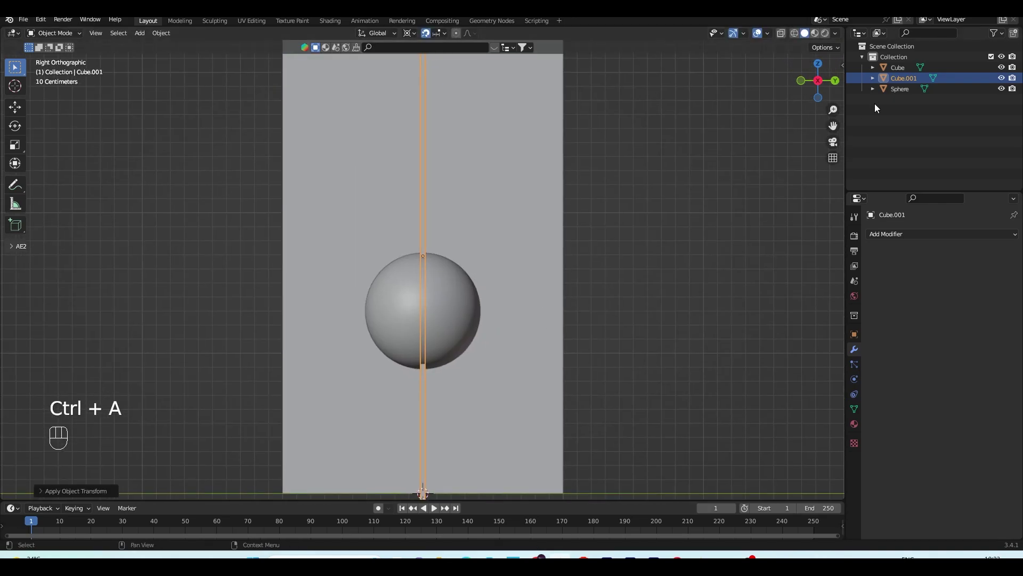
pyautogui.doubleClick(902, 79)
pyautogui.write('middle')
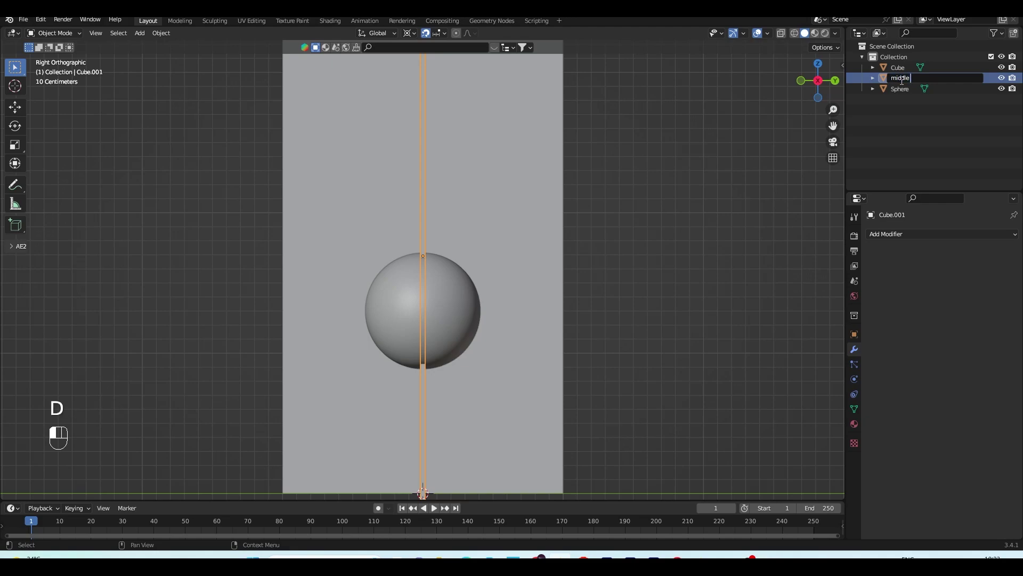
pyautogui.write(' box')
pyautogui.press('Return')
# Step: Rename the large panel object "Box main"
pyautogui.click(902, 89)
pyautogui.keyDown('shift'); pyautogui.moveTo(475, 273); pyautogui.dragTo(472, 268, button='middle'); pyautogui.keyUp('shift')
pyautogui.click(523, 210)
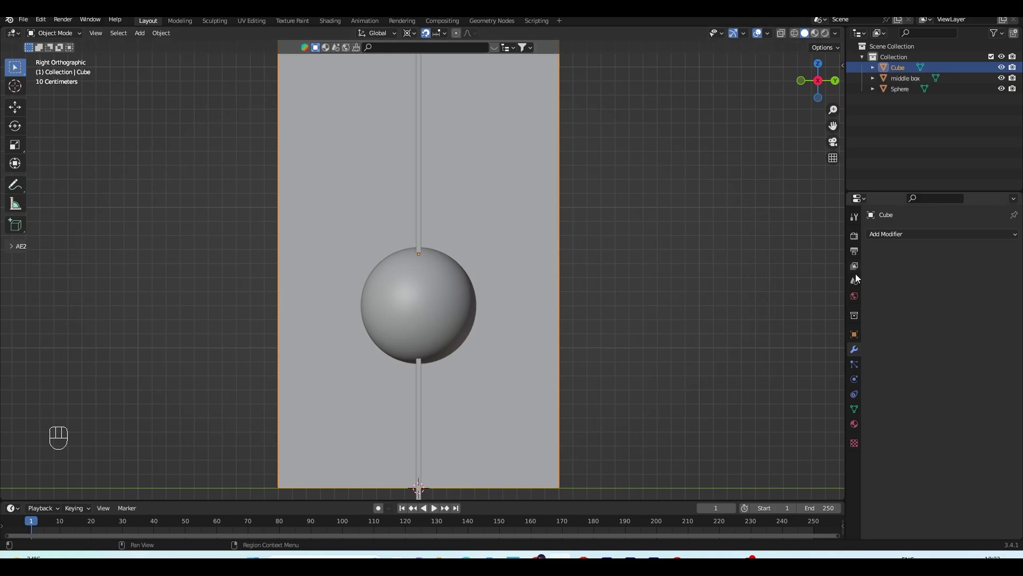
pyautogui.doubleClick(905, 69)
pyautogui.write('Box main bas')
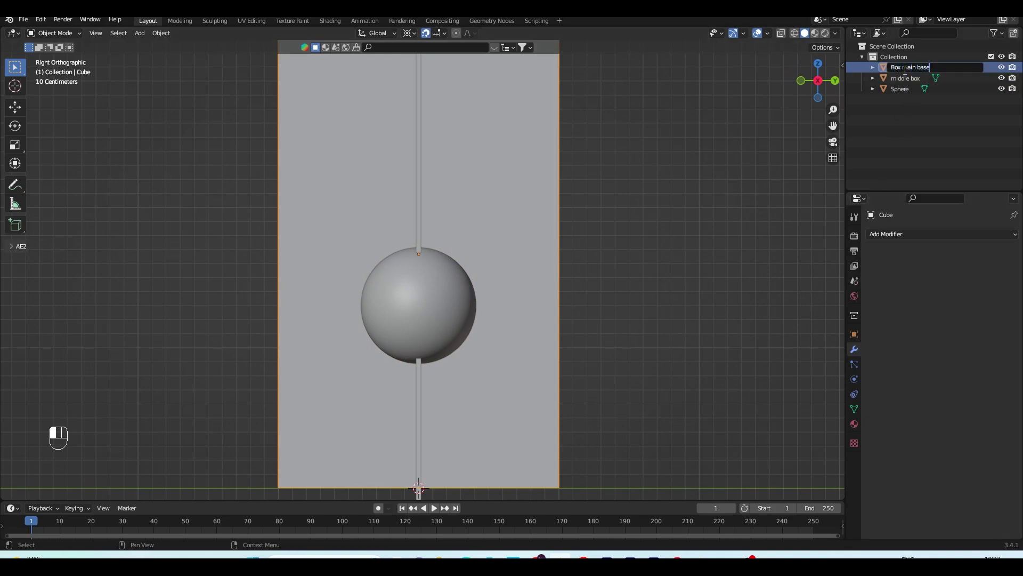
pyautogui.write('e')
pyautogui.hotkey('ctrl', 'BackSpace')
pyautogui.hotkey('ctrl', 'BackSpace')
pyautogui.press('Return')
# Step: Cut a round hole through the panel with a Difference Boolean modifier using the Sphere, and hide the sphere
pyautogui.click(900, 235)
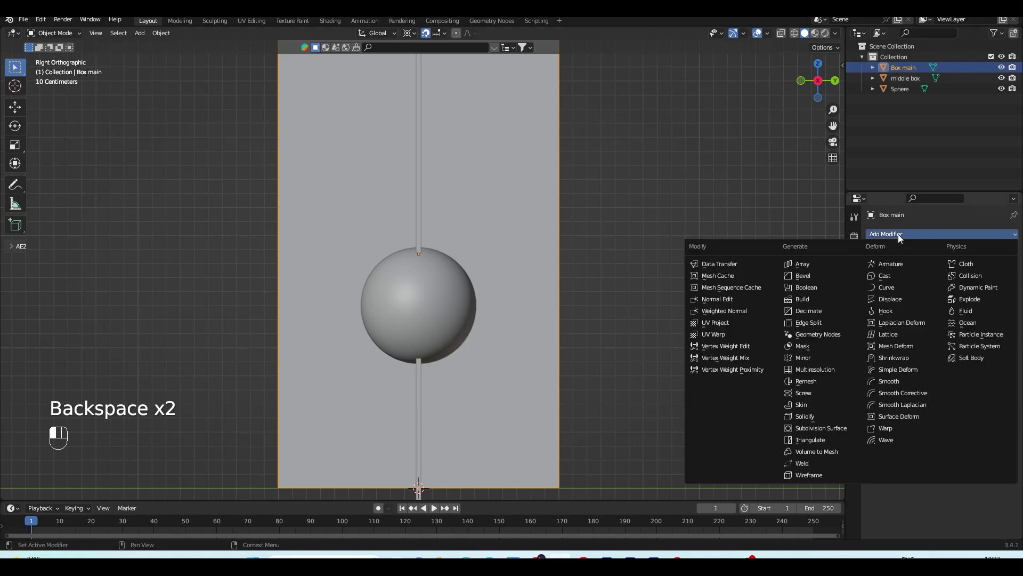
pyautogui.click(807, 288)
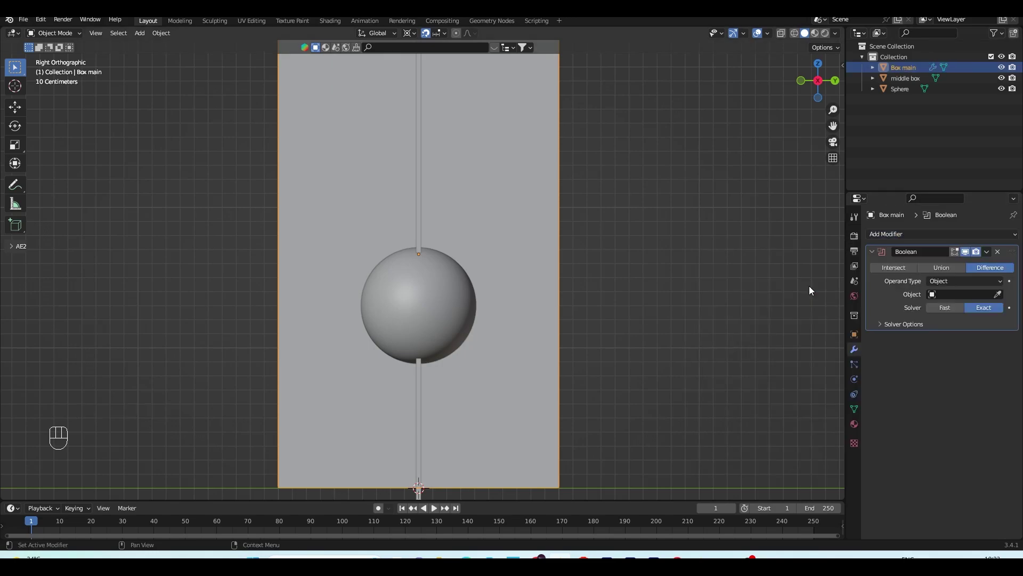
pyautogui.click(998, 294)
pyautogui.click(426, 301)
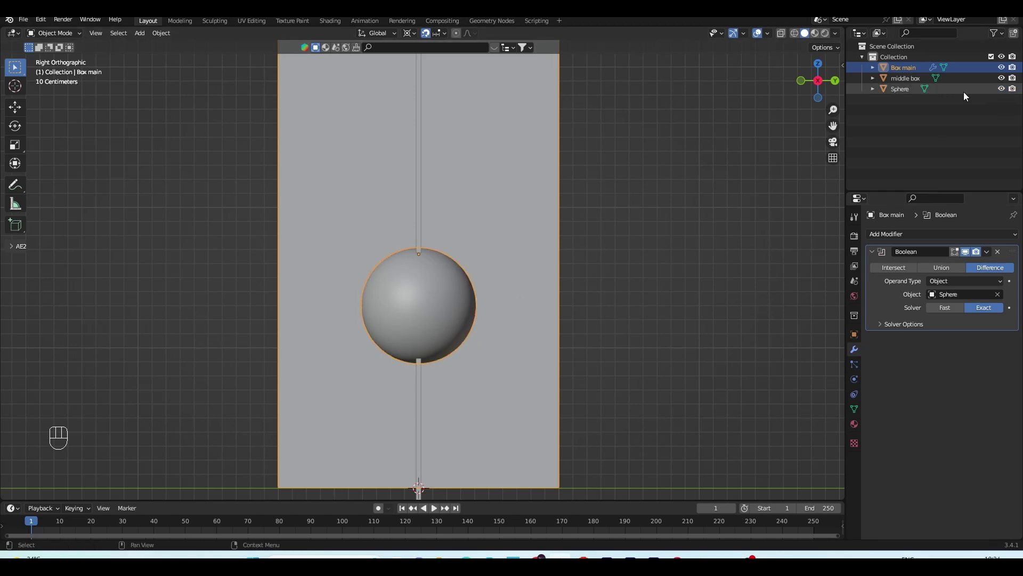
pyautogui.click(1001, 88)
pyautogui.moveTo(586, 267); pyautogui.dragTo(585, 292, button='middle')
pyautogui.scroll(4, 593, 296)
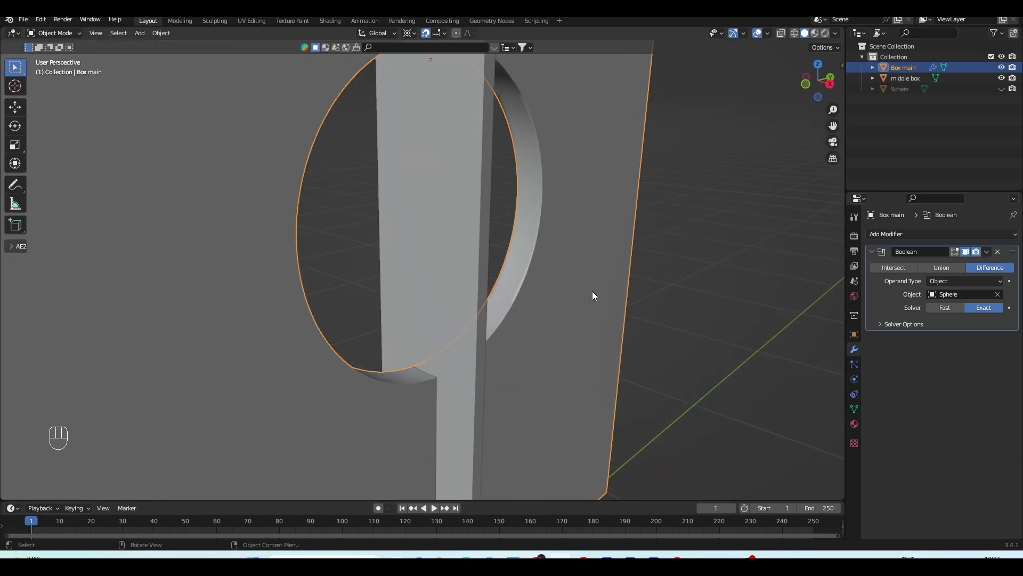
pyautogui.scroll(-5, 530, 251)
# Step: Cut the vertical slot in the panel with a second Difference Boolean using middle box, and hide that bar
pyautogui.moveTo(529, 251); pyautogui.dragTo(489, 233, button='middle')
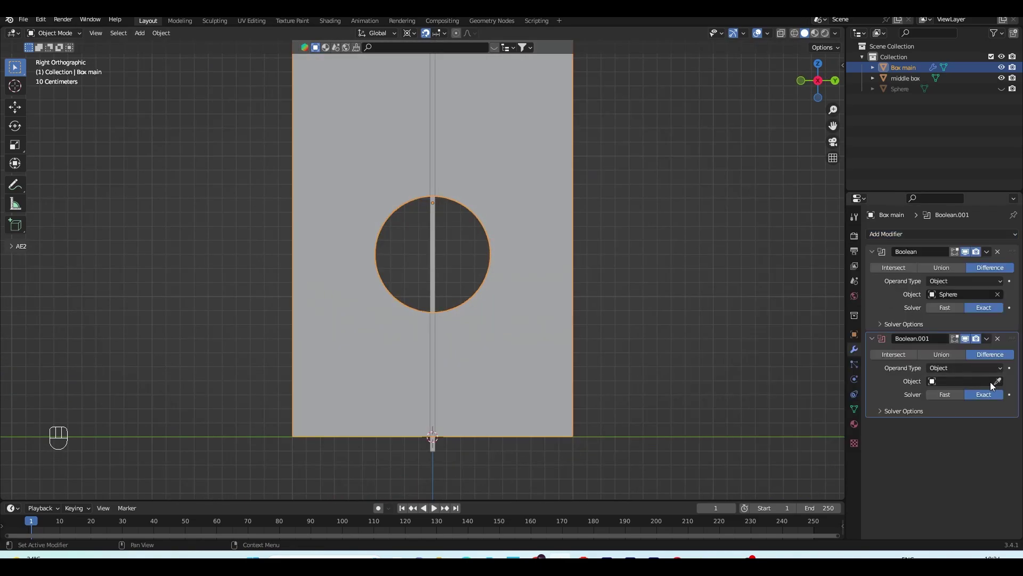
pyautogui.click(998, 381)
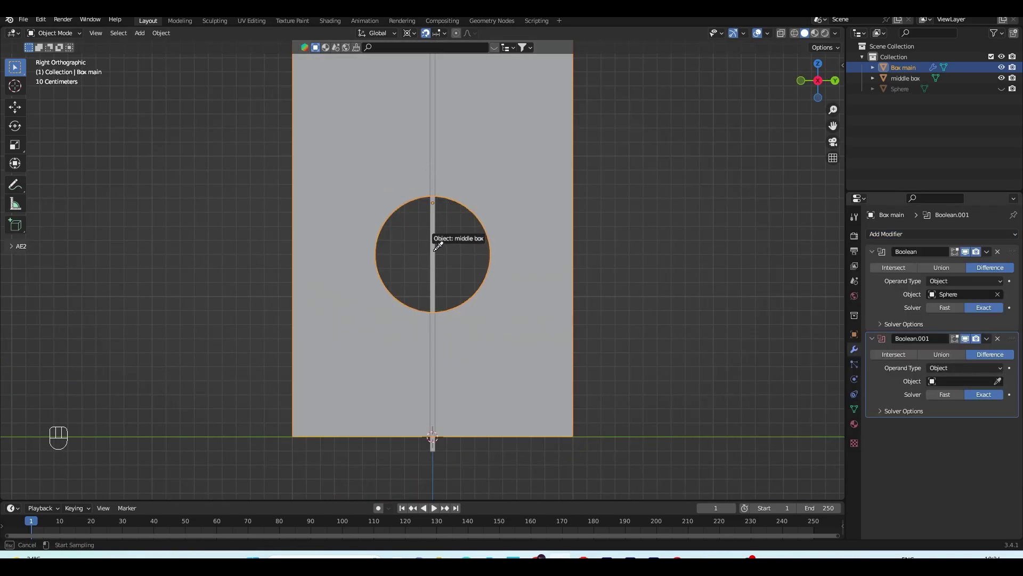
pyautogui.click(437, 246)
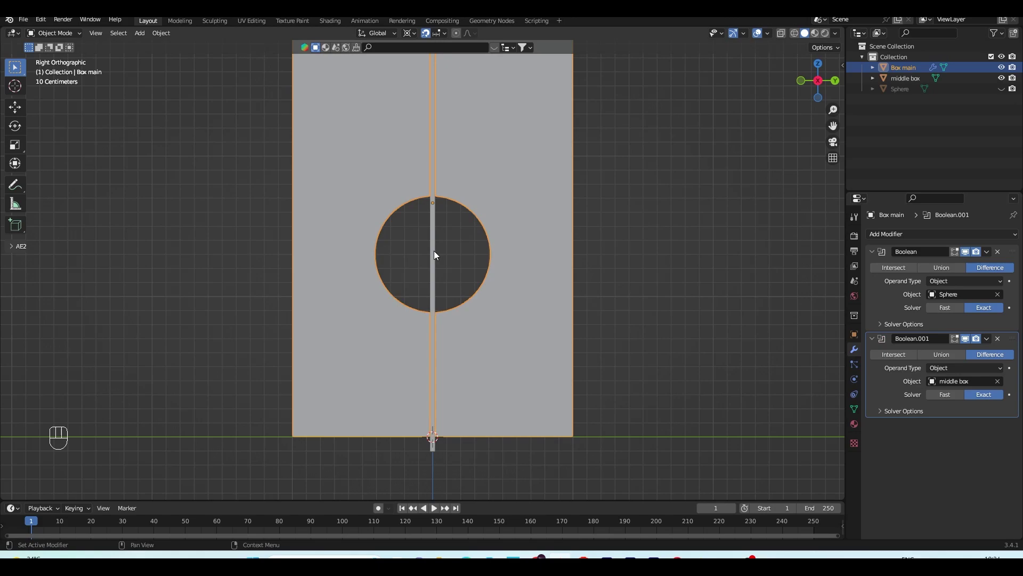
pyautogui.click(1002, 78)
pyautogui.scroll(5, 443, 282)
pyautogui.moveTo(444, 282); pyautogui.dragTo(392, 309, button='middle')
# Step: Shade the panel smooth and inspect the cut edges where the slot meets the round hole
pyautogui.click(392, 309)
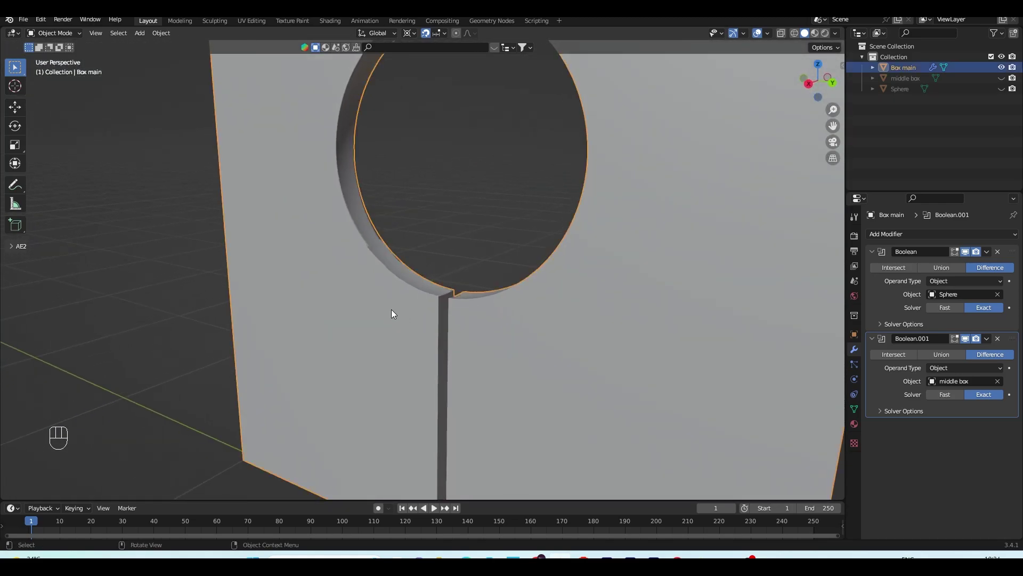
pyautogui.rightClick(366, 296)
pyautogui.click(358, 306)
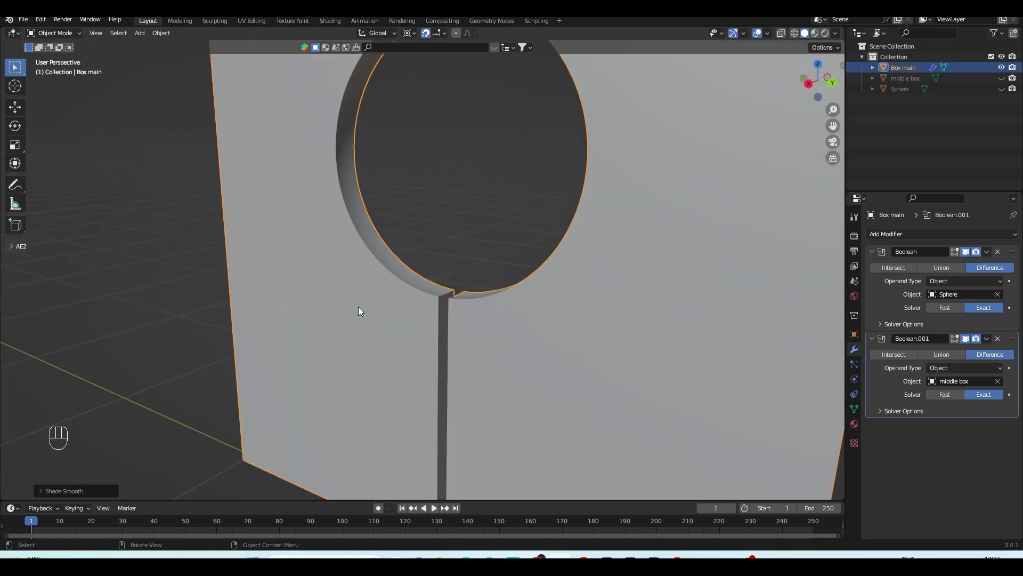
pyautogui.moveTo(358, 306); pyautogui.dragTo(434, 312, button='middle')
pyautogui.scroll(4, 420, 316)
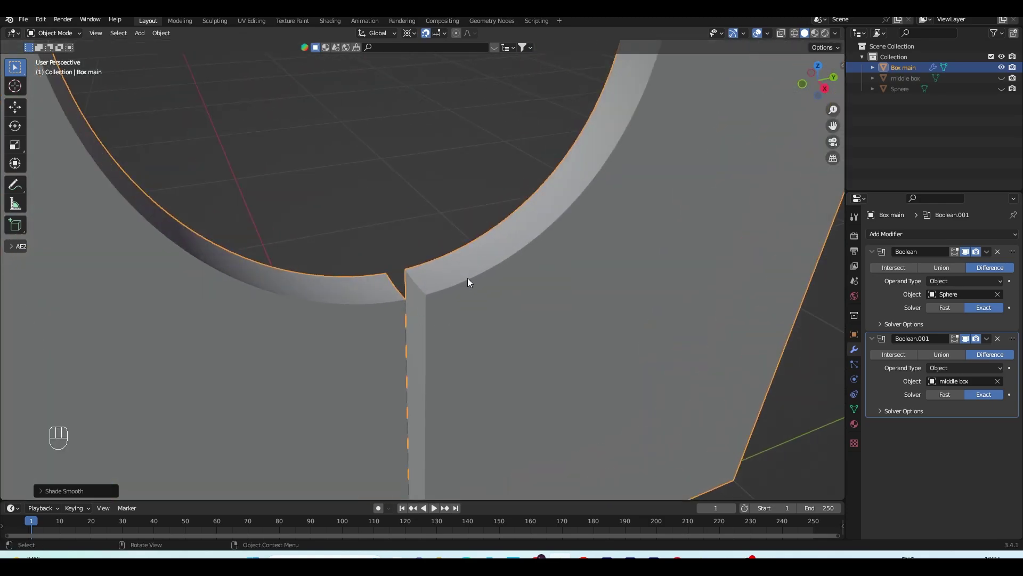
pyautogui.scroll(-3, 413, 264)
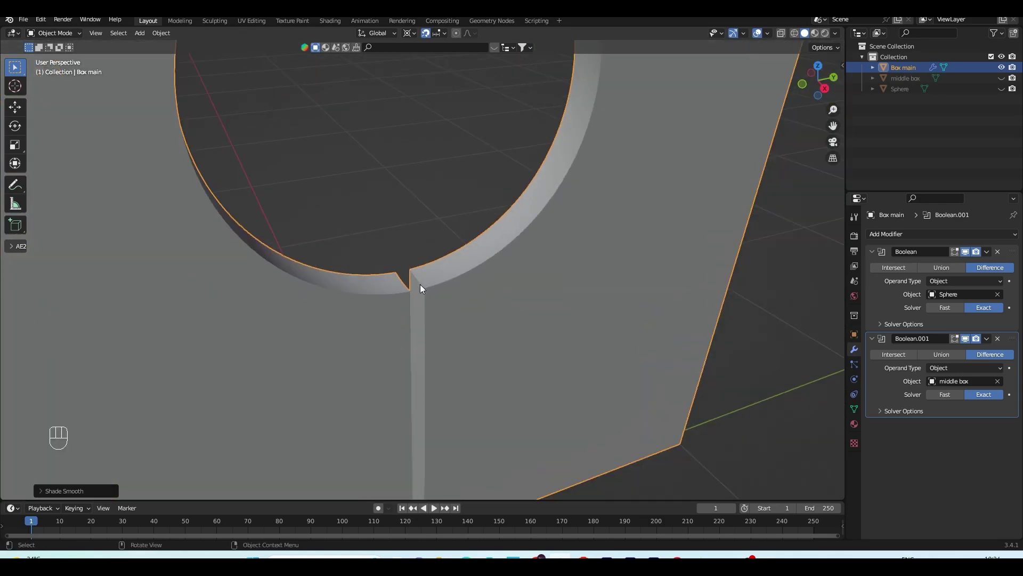
pyautogui.moveTo(418, 281); pyautogui.dragTo(534, 260, button='middle')
pyautogui.scroll(-4, 516, 265)
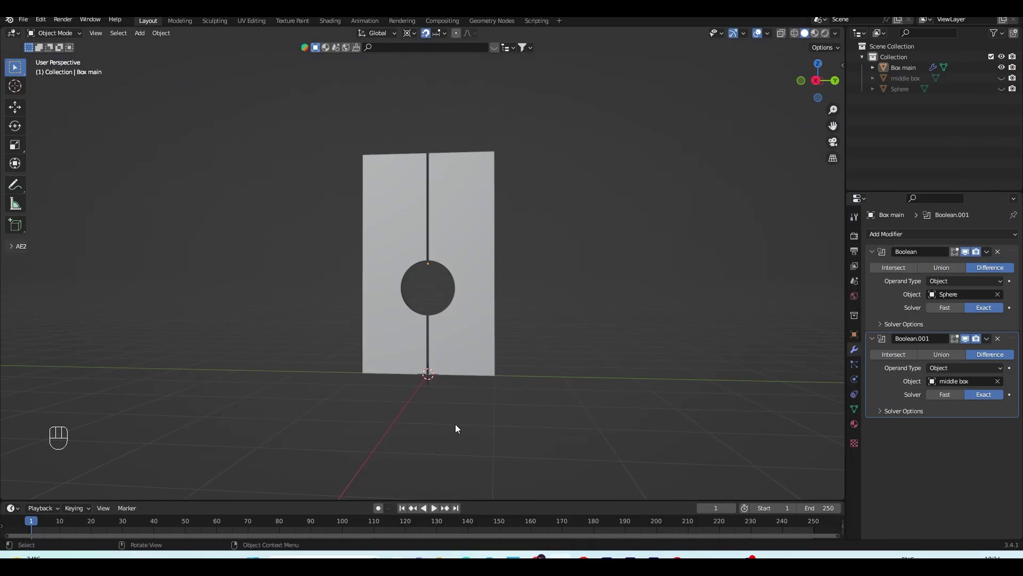
# Step: Apply both Boolean modifiers on the Box main panel so the hole and slot become real geometry
pyautogui.scroll(3, 458, 401)
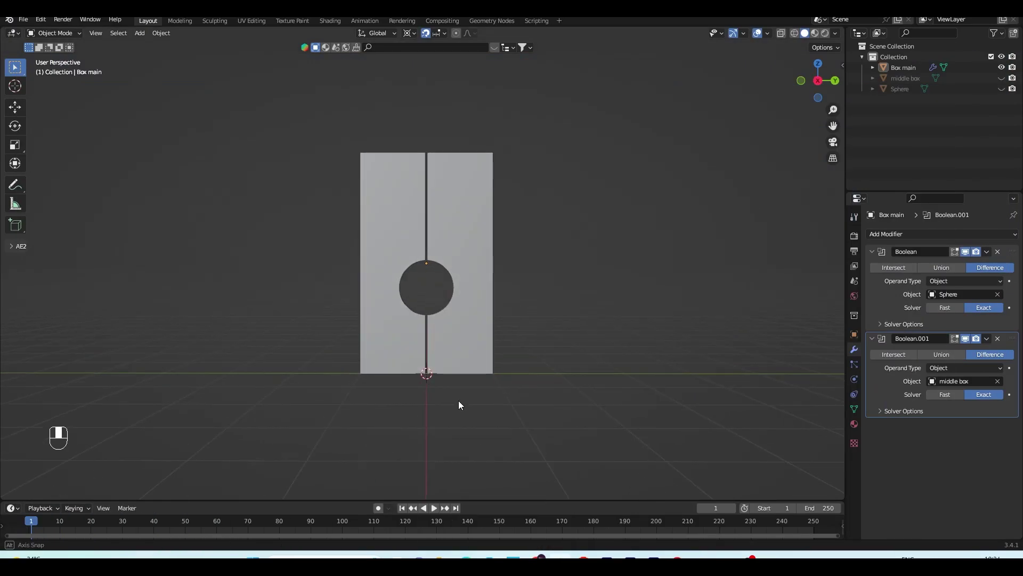
pyautogui.click(987, 253)
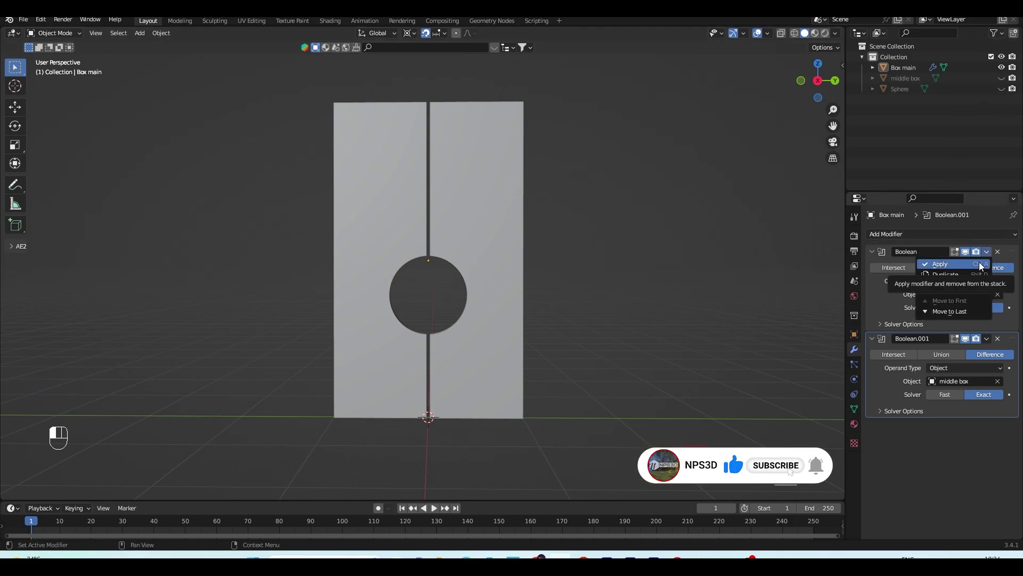
pyautogui.click(979, 263)
pyautogui.click(986, 251)
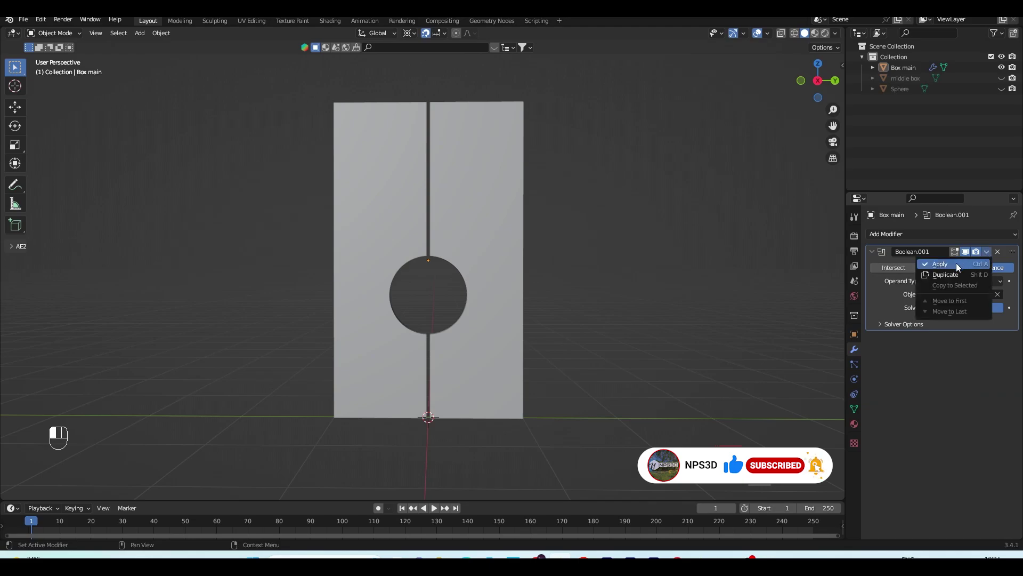
pyautogui.click(956, 263)
# Step: Unhide and delete the middle box cutter, and bring the Sphere back into view and select it
pyautogui.click(1000, 78)
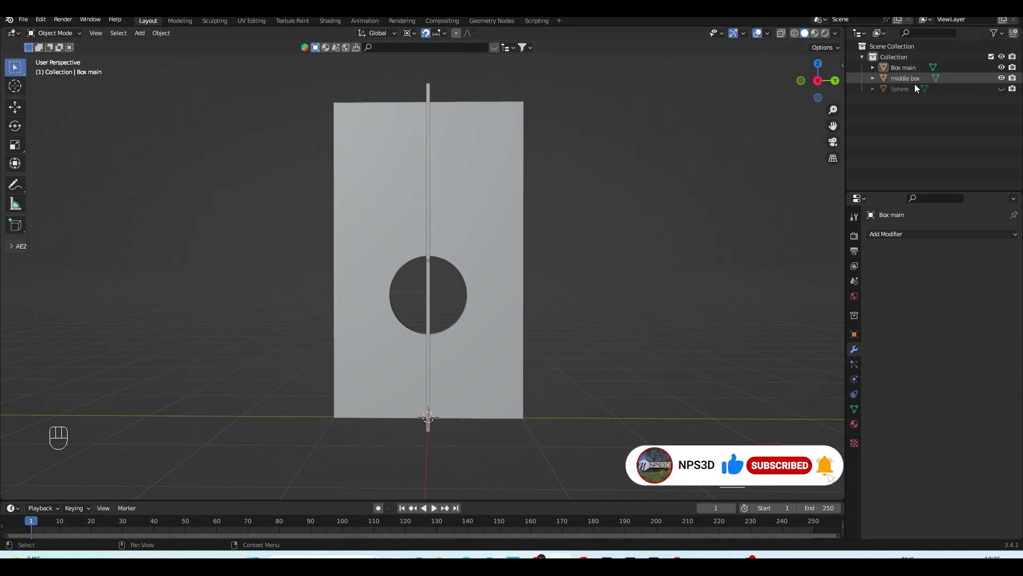
pyautogui.click(908, 79)
pyautogui.press('Delete')
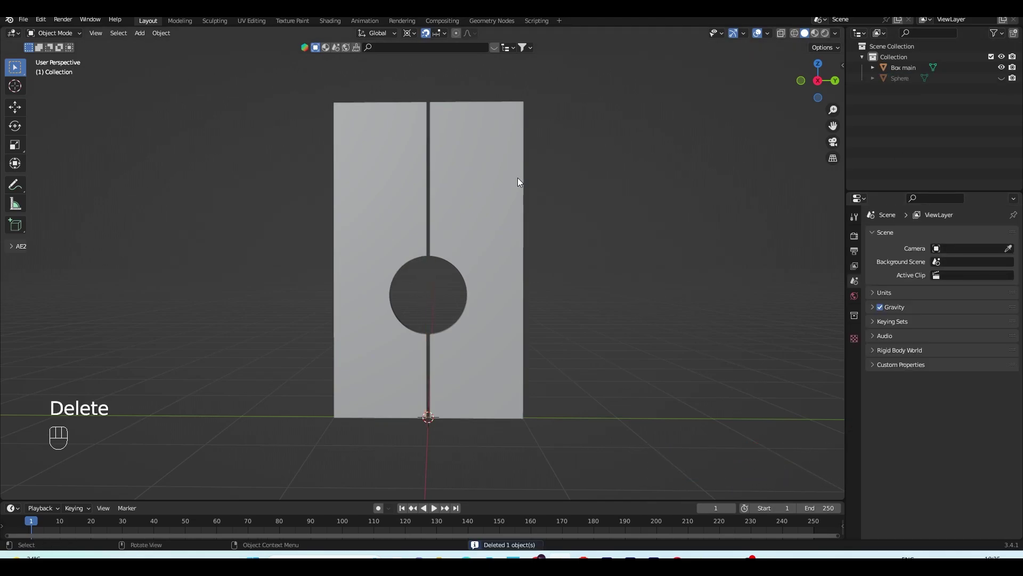
pyautogui.click(1001, 77)
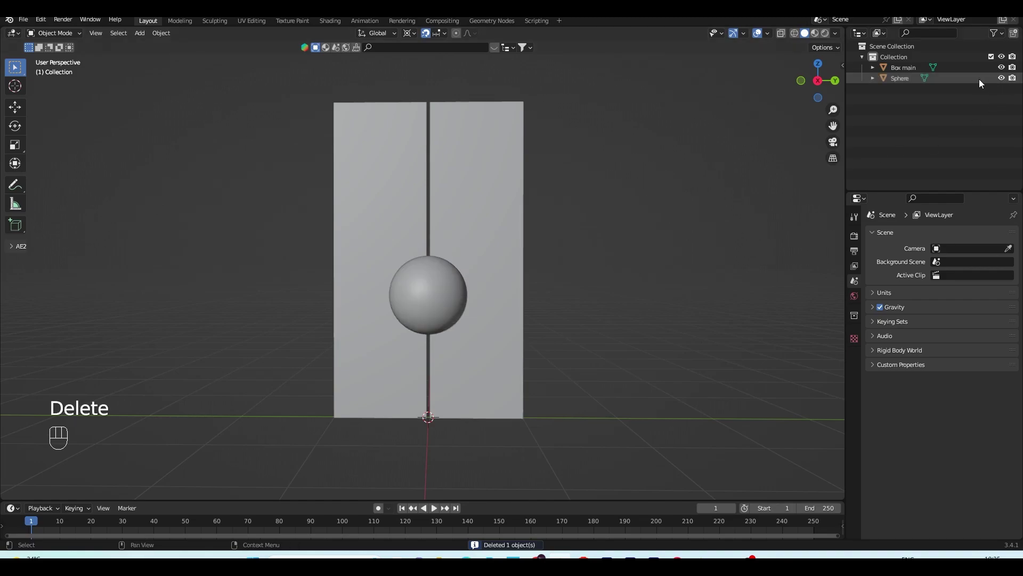
pyautogui.click(907, 78)
pyautogui.scroll(2, 516, 257)
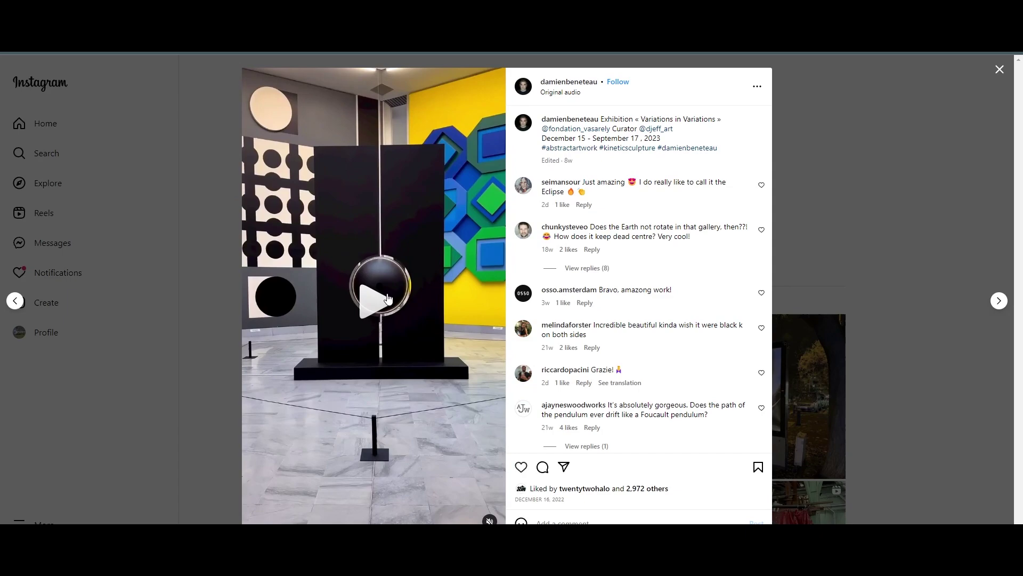
# Step: Switch to the Instagram reference post and play the sculpture video to study the swinging ball and the base plate
pyautogui.click(375, 305)
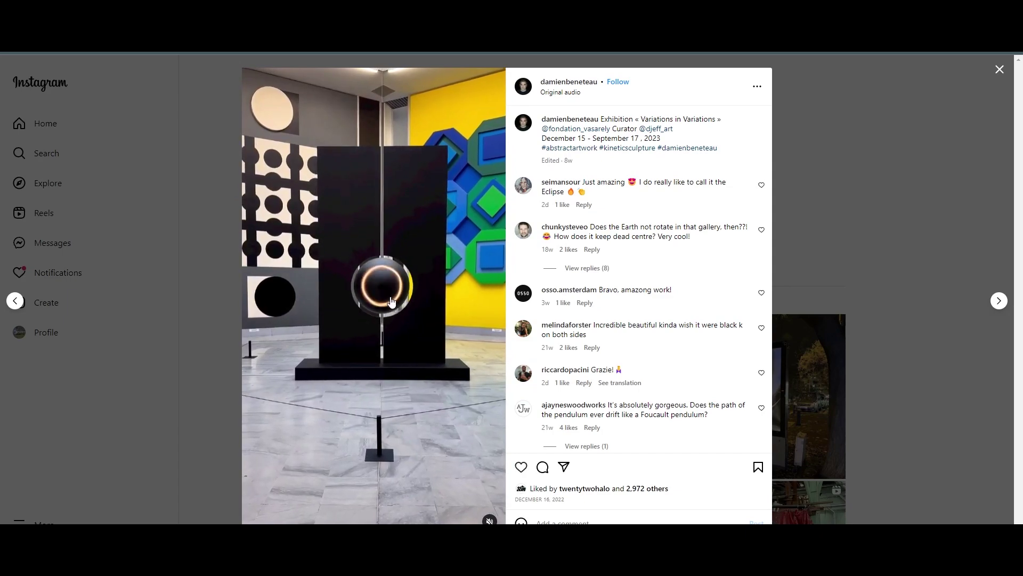
pyautogui.click(392, 301)
pyautogui.click(394, 302)
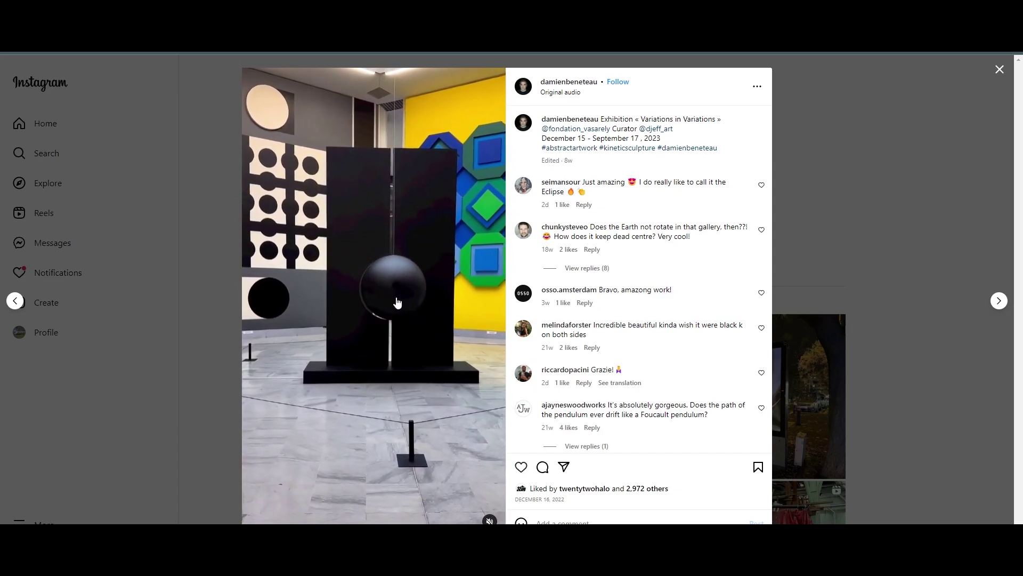
pyautogui.click(425, 302)
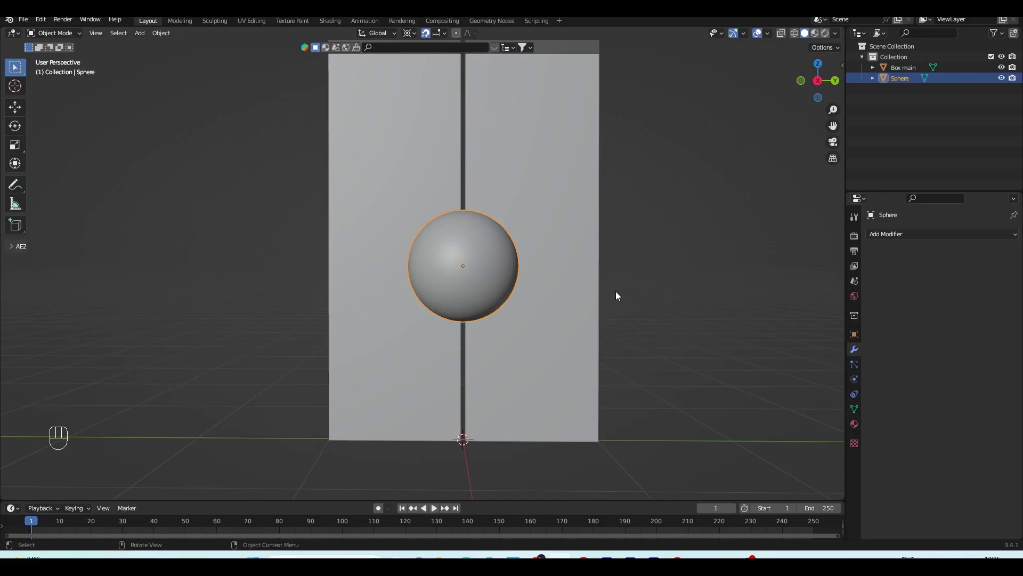
# Step: Back in Blender, add a cube at the panel's foot, flatten it along Z into a base slab, and enlarge it about 1.2 times
pyautogui.keyDown('shift'); pyautogui.moveTo(519, 276); pyautogui.dragTo(527, 298, button='middle'); pyautogui.keyUp('shift')
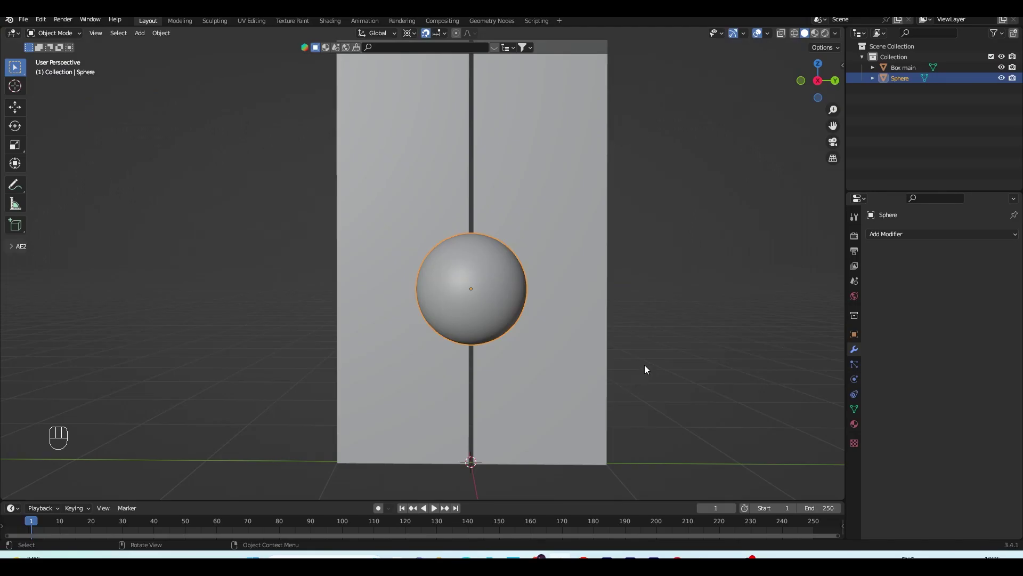
pyautogui.scroll(-3, 644, 364)
pyautogui.hotkey('shift', 'a')
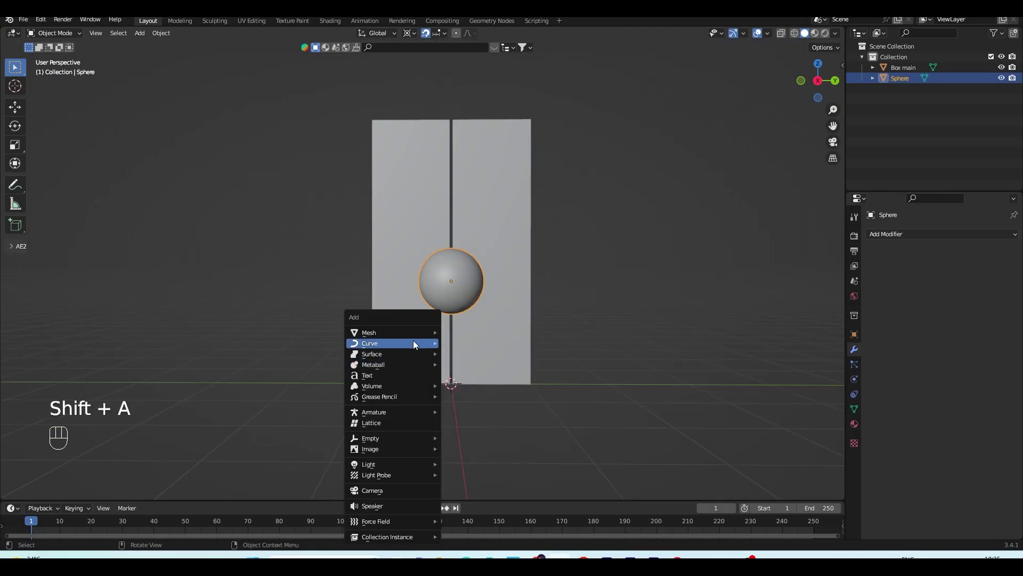
pyautogui.moveTo(414, 336)
pyautogui.click(495, 342)
pyautogui.press('s')
pyautogui.press('z')
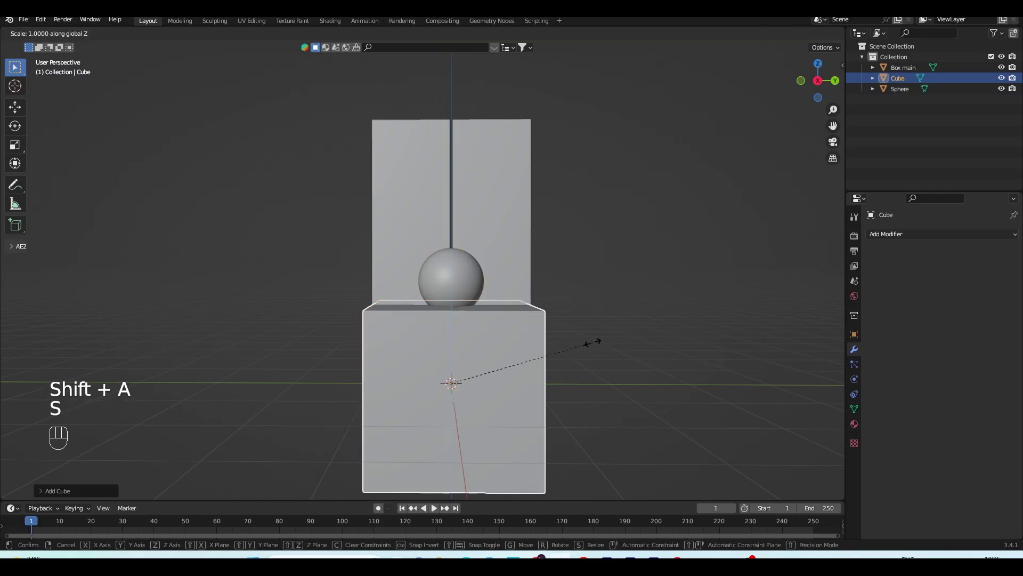
pyautogui.click(456, 377)
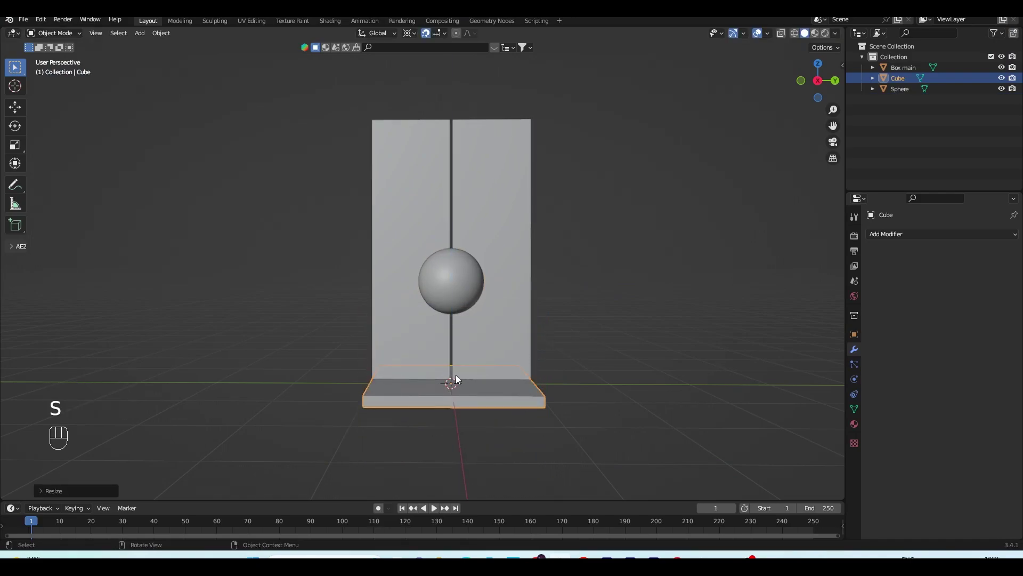
pyautogui.press('s')
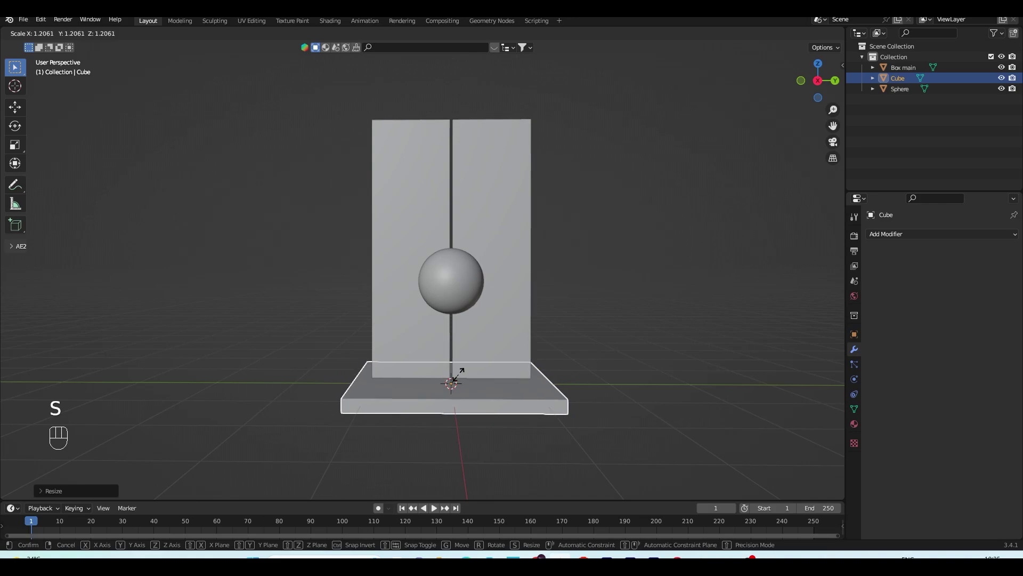
pyautogui.click(458, 373)
# Step: Narrow the base slab along X around the panel and apply its scale
pyautogui.press('KP_1')
pyautogui.press('s')
pyautogui.press('x')
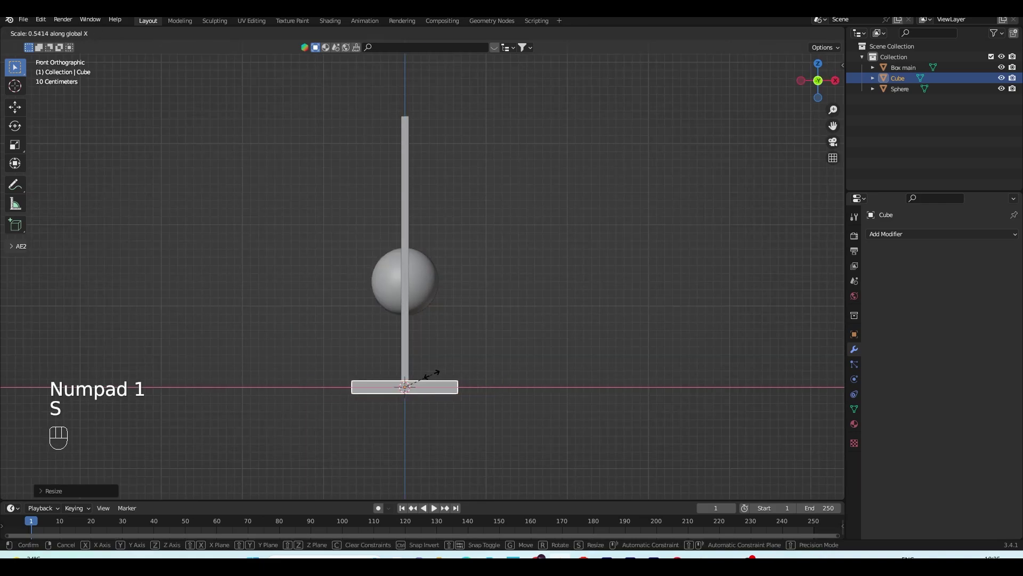
pyautogui.click(421, 373)
pyautogui.press('KP_3')
pyautogui.moveTo(422, 374); pyautogui.dragTo(502, 413, button='middle')
pyautogui.hotkey('ctrl', 'a')
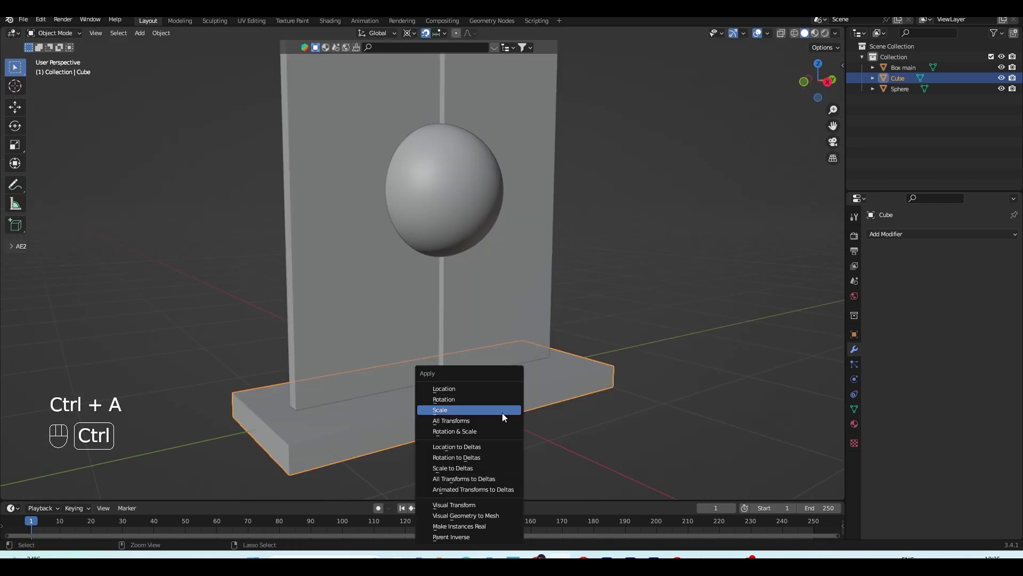
pyautogui.click(502, 416)
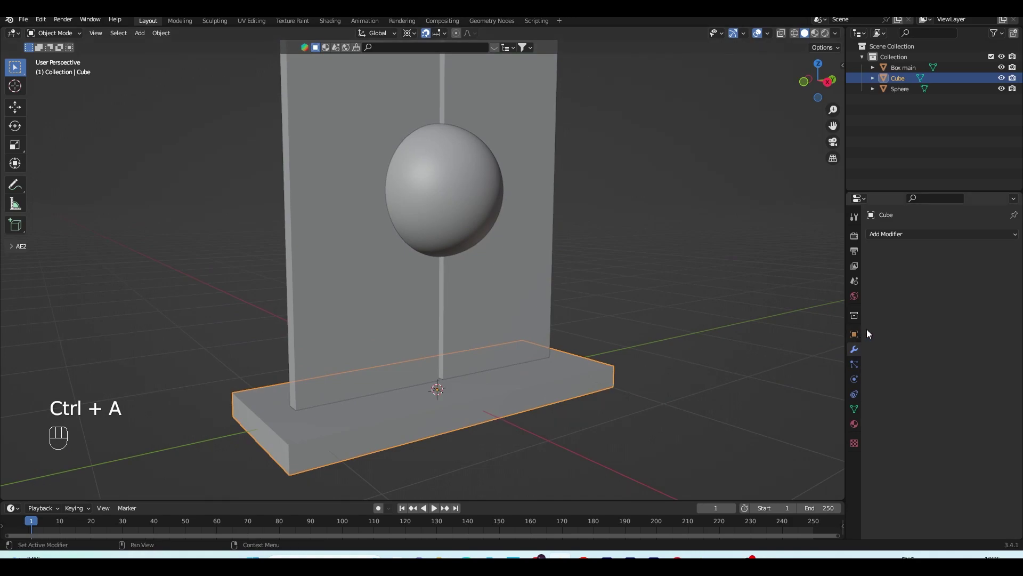
# Step: Add a Bevel modifier to the base slab with an amount of 0.004 m and 5 segments
pyautogui.click(901, 235)
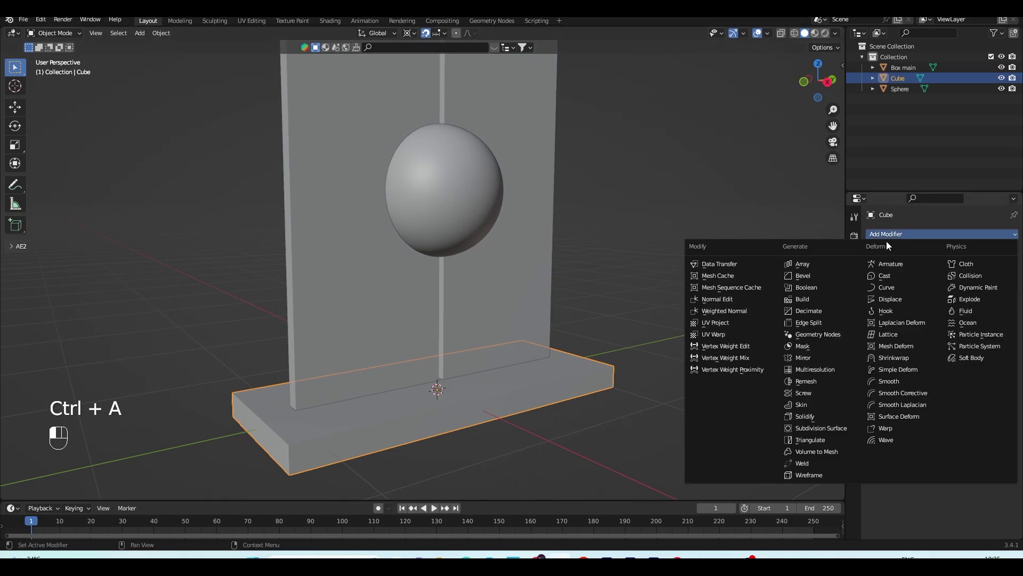
pyautogui.click(810, 276)
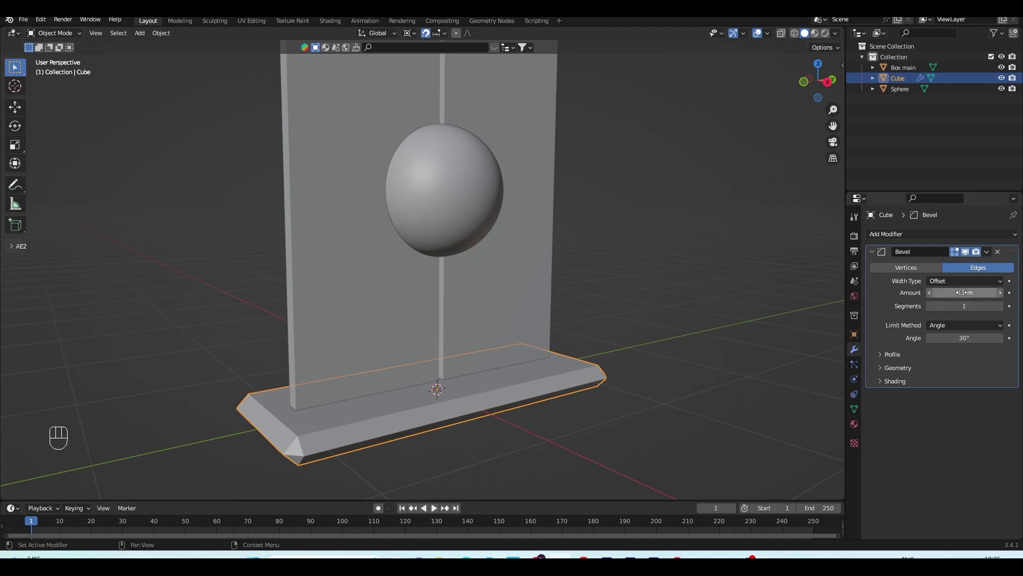
pyautogui.moveTo(964, 292); pyautogui.dragTo(946, 293)
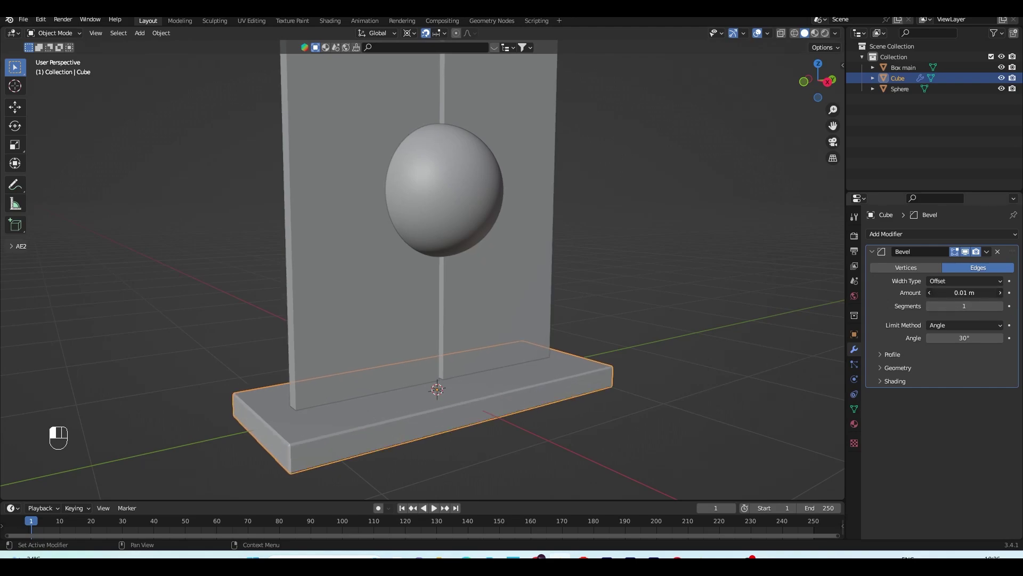
pyautogui.click(1003, 308)
pyautogui.click(1003, 307)
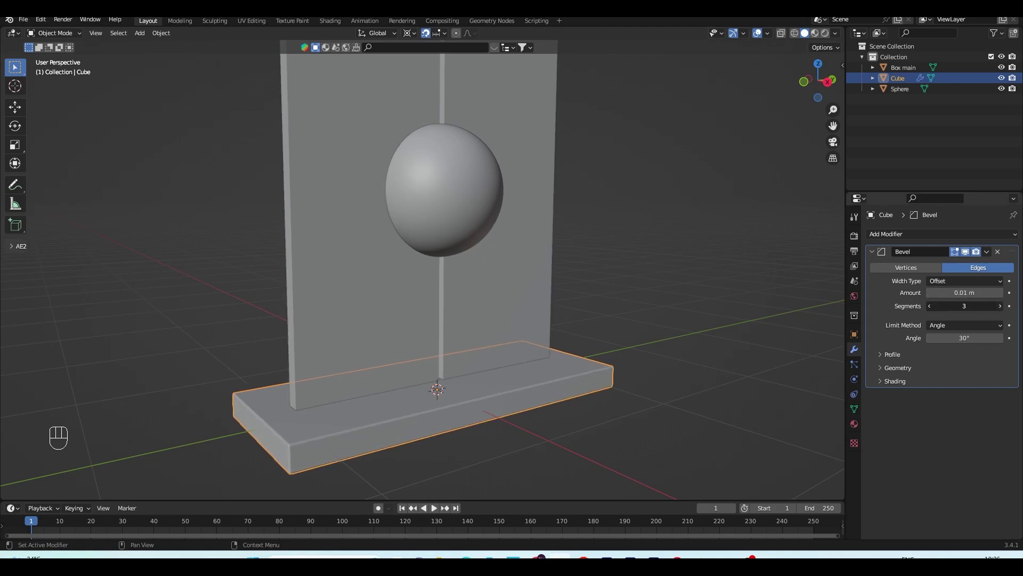
pyautogui.click(1002, 307)
pyautogui.keyDown('shift'); pyautogui.moveTo(341, 474); pyautogui.dragTo(396, 384, button='middle'); pyautogui.keyUp('shift')
pyautogui.scroll(3, 396, 384)
pyautogui.scroll(1, 396, 384)
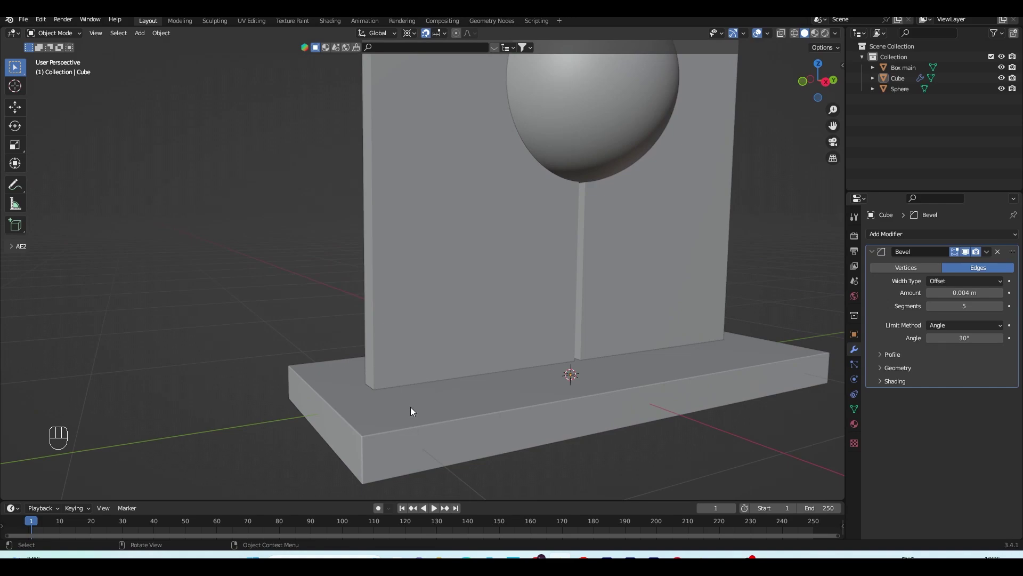
# Step: Examine the base slab's beveled corner and edges up close, along with the foot of the panel
pyautogui.keyDown('shift'); pyautogui.moveTo(410, 292); pyautogui.dragTo(420, 239, button='middle'); pyautogui.keyUp('shift')
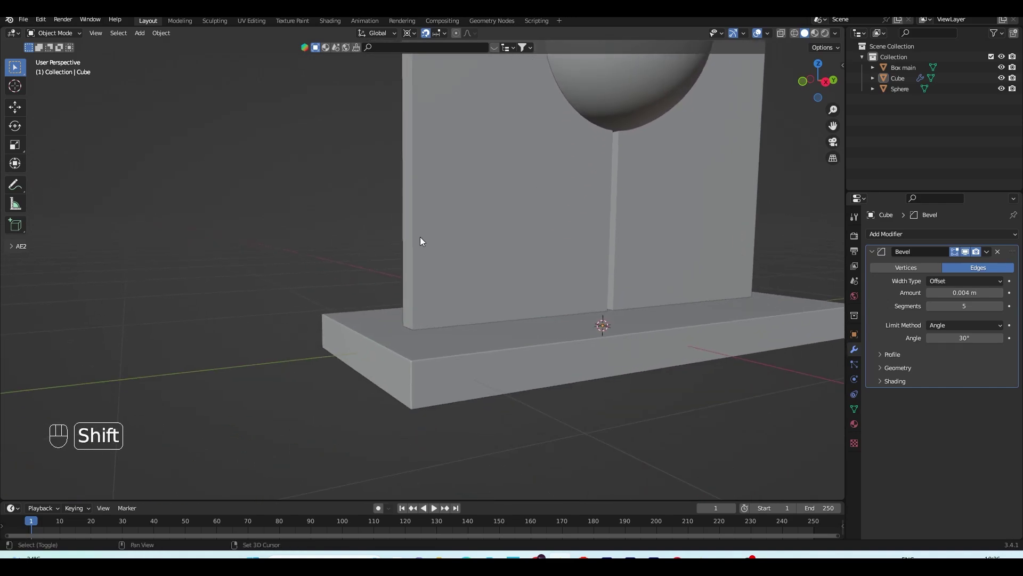
pyautogui.scroll(3, 395, 283)
pyautogui.keyDown('shift'); pyautogui.moveTo(434, 411); pyautogui.dragTo(361, 382, button='middle'); pyautogui.keyUp('shift')
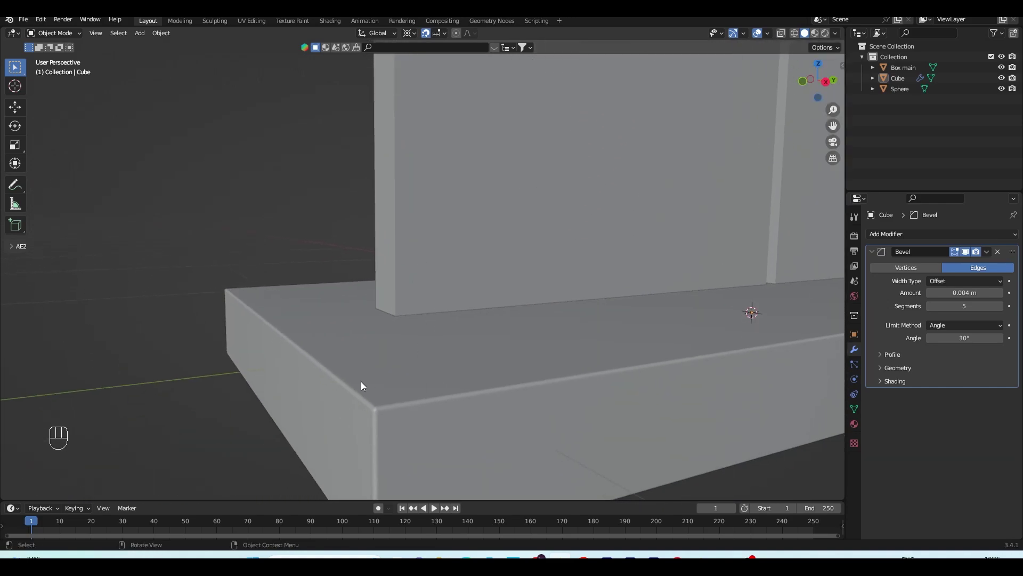
pyautogui.moveTo(465, 307); pyautogui.dragTo(356, 432, button='middle')
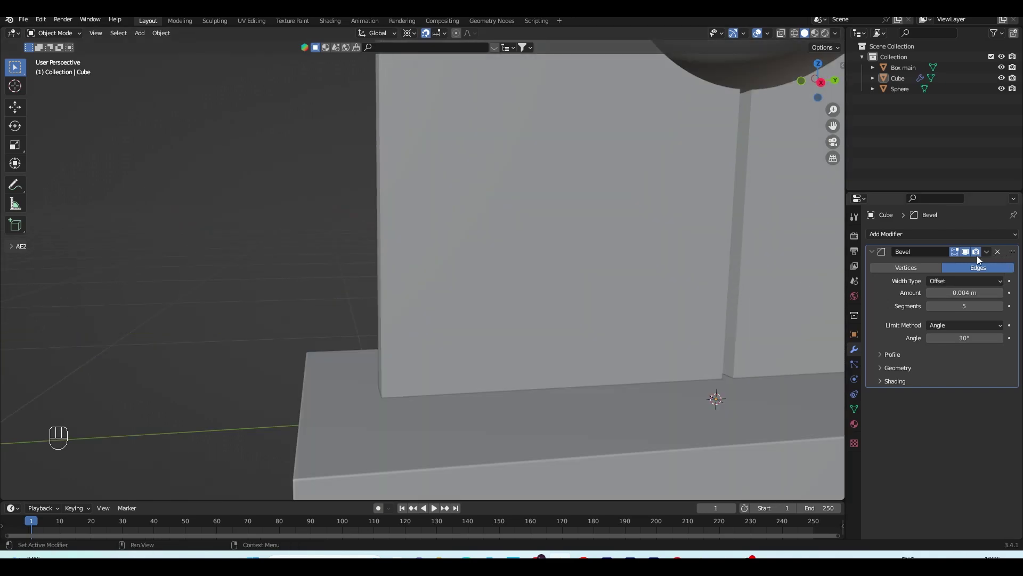
pyautogui.scroll(-3, 580, 244)
pyautogui.keyDown('shift'); pyautogui.moveTo(580, 245); pyautogui.dragTo(556, 277, button='middle'); pyautogui.keyUp('shift')
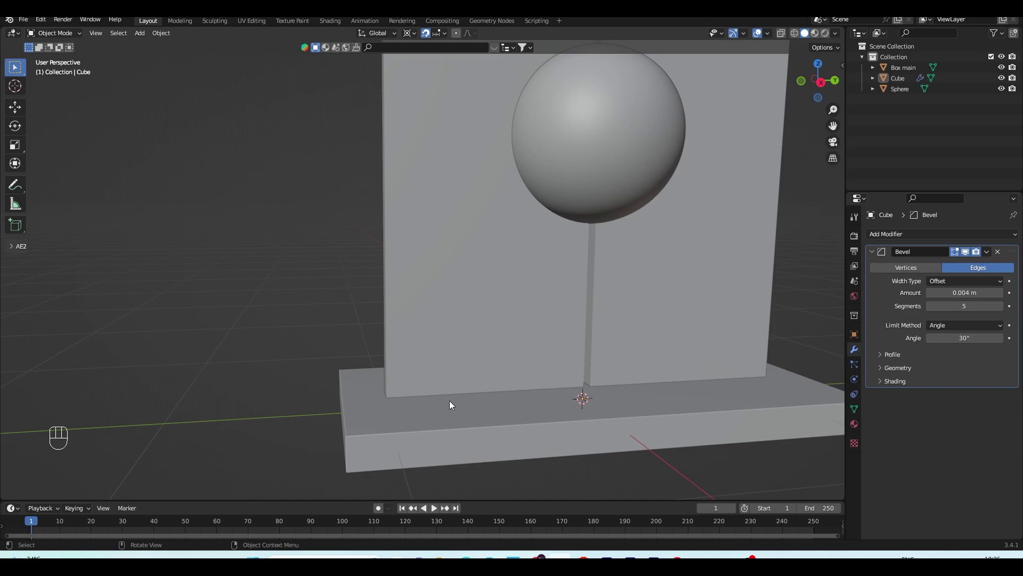
# Step: Add a Bevel modifier to the Box main panel and hide the Sphere to expose the round hole's edges
pyautogui.click(452, 310)
pyautogui.click(953, 235)
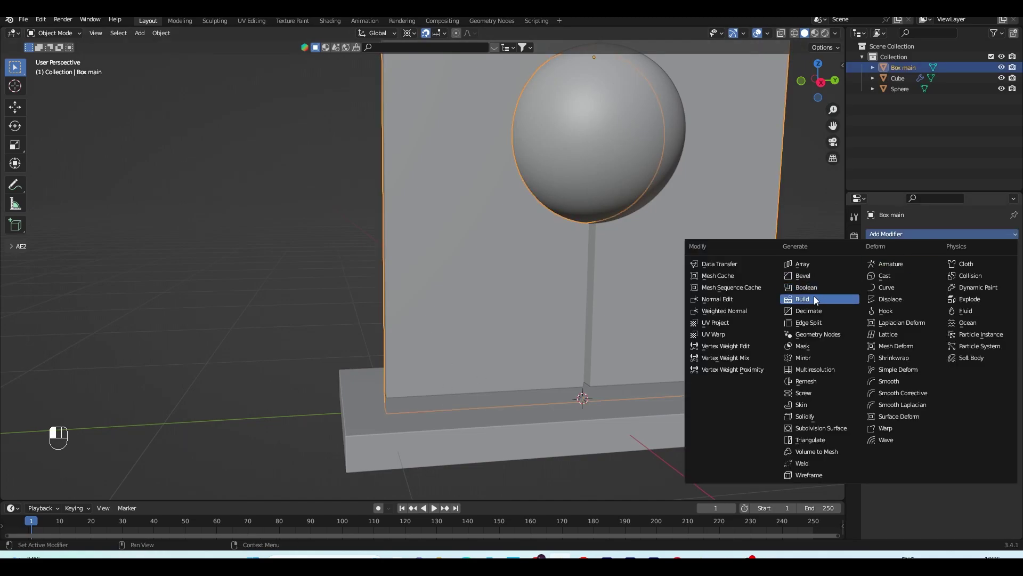
pyautogui.click(817, 280)
pyautogui.scroll(4, 719, 297)
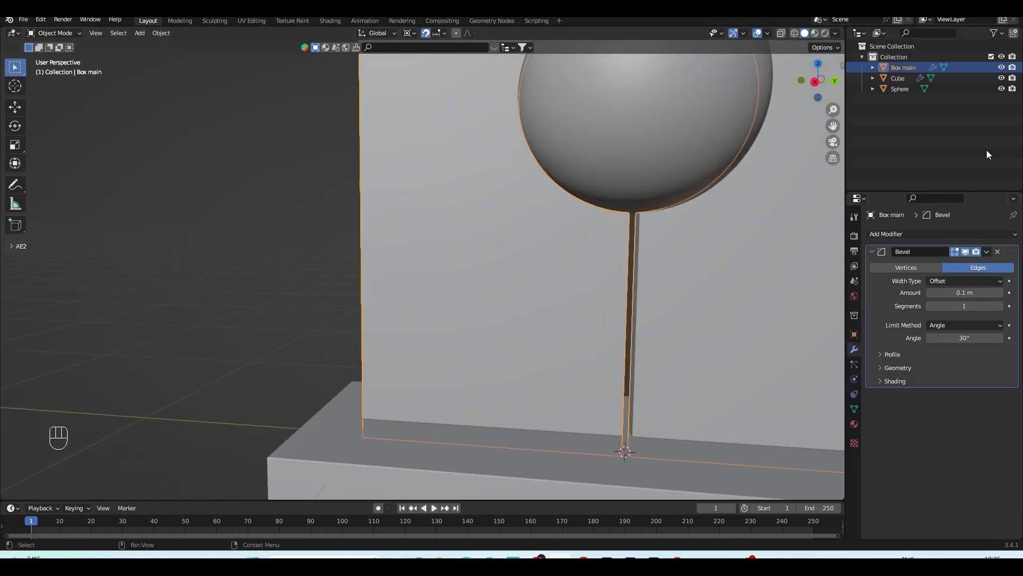
pyautogui.click(1003, 89)
pyautogui.keyDown('shift'); pyautogui.moveTo(732, 204); pyautogui.dragTo(686, 266, button='middle'); pyautogui.keyUp('shift')
pyautogui.scroll(4, 686, 265)
pyautogui.moveTo(400, 273); pyautogui.dragTo(470, 268, button='middle')
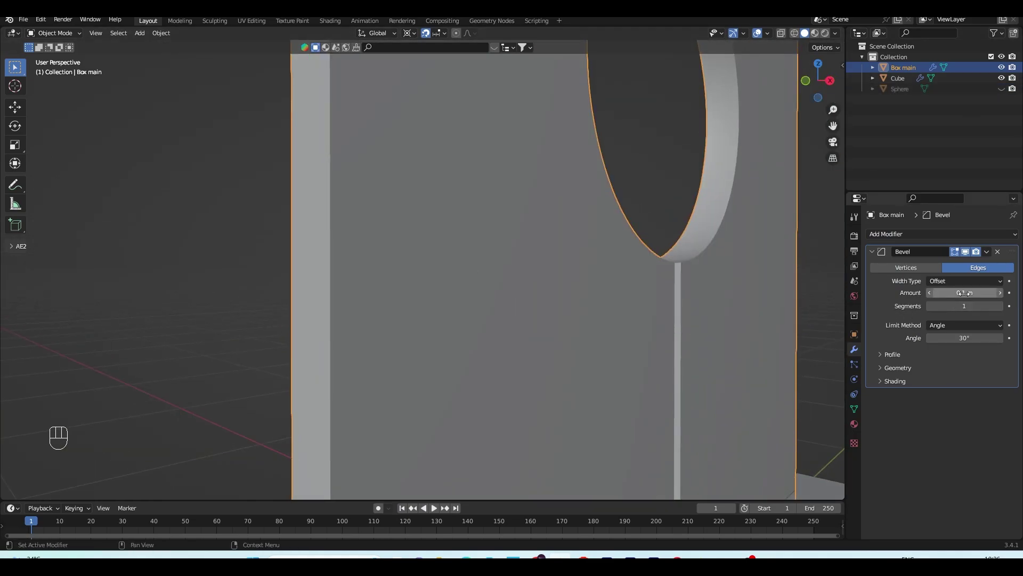
# Step: Try the panel's Bevel with 5 segments and a different amount, and remove the modifier
pyautogui.click(1002, 306)
pyautogui.click(1002, 305)
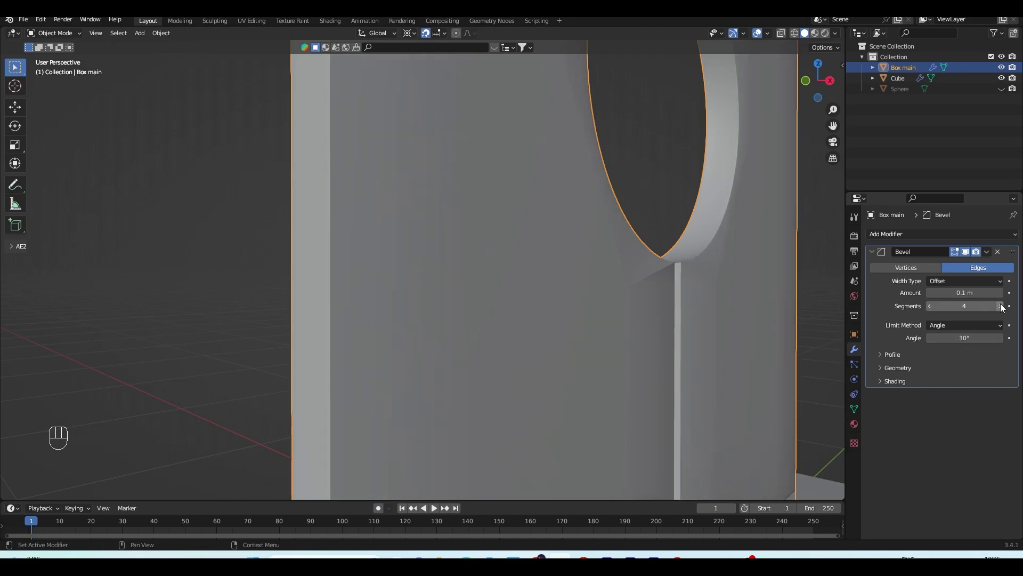
pyautogui.click(1002, 306)
pyautogui.click(1002, 306)
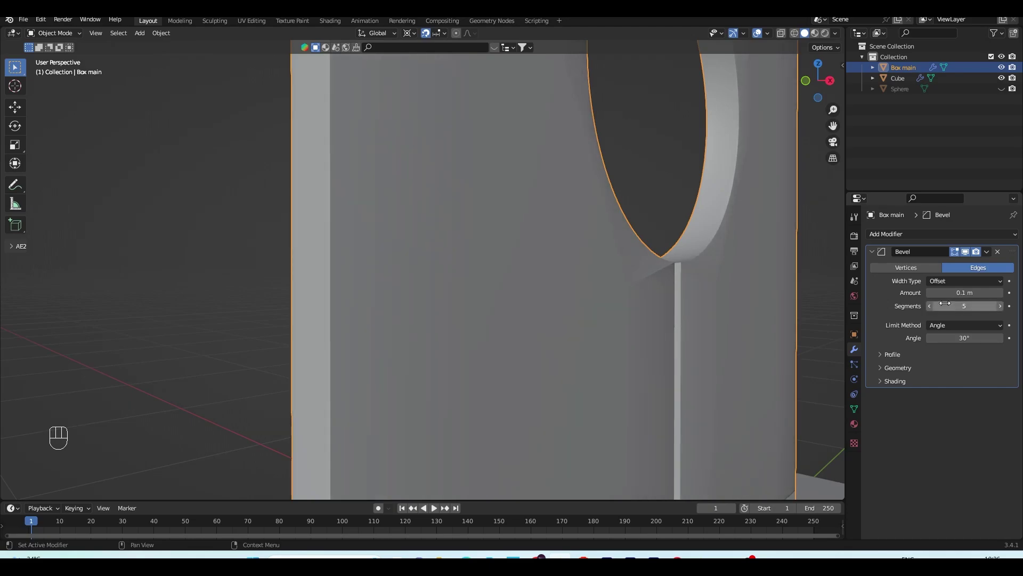
pyautogui.moveTo(696, 286); pyautogui.dragTo(600, 296, button='middle')
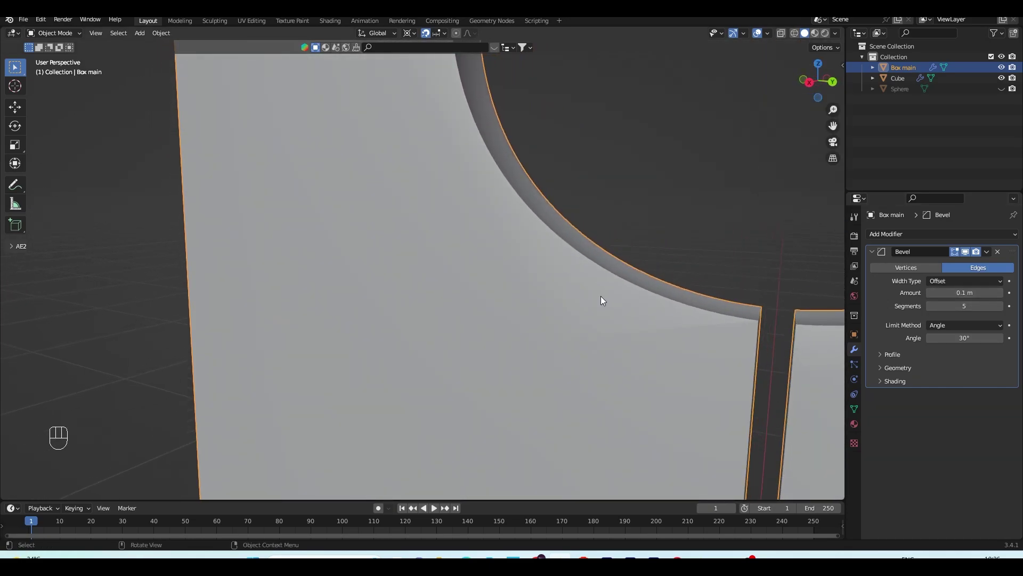
pyautogui.moveTo(965, 292); pyautogui.dragTo(981, 292)
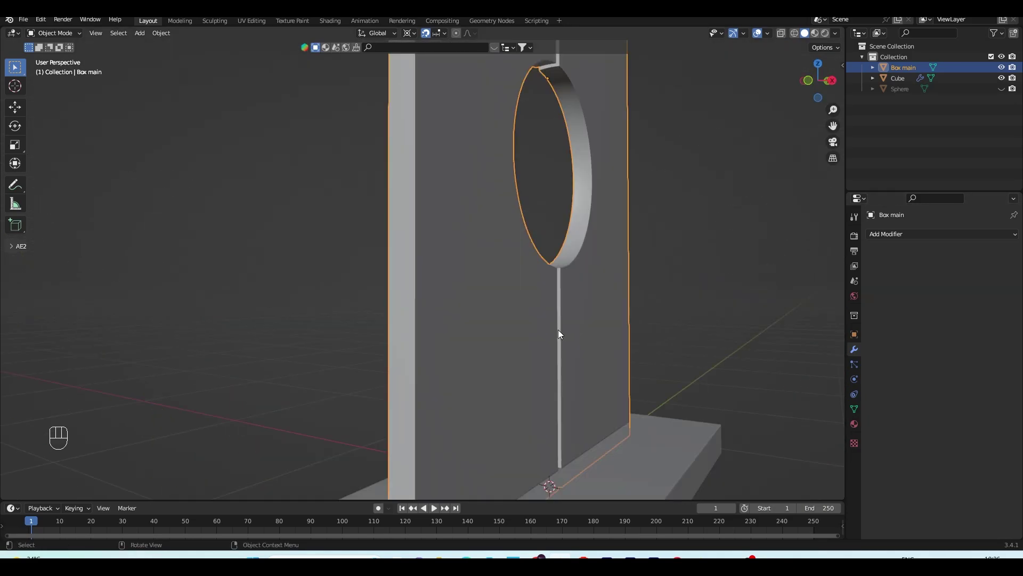
pyautogui.scroll(1, 558, 329)
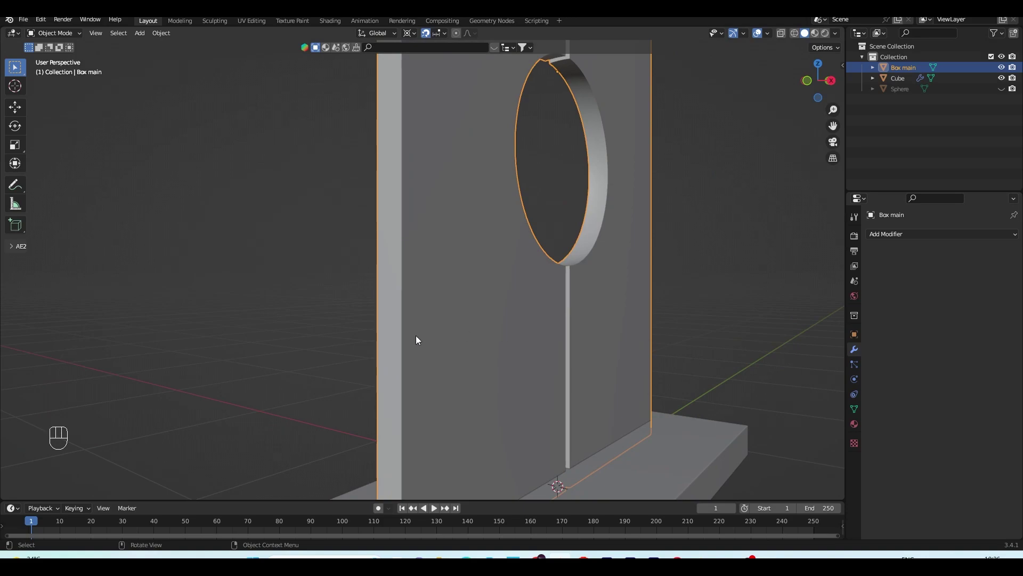
# Step: Bevel the four vertical outer edge loops of the Box main panel very narrowly with 2 segments
pyautogui.press('Tab')
pyautogui.scroll(4, 392, 330)
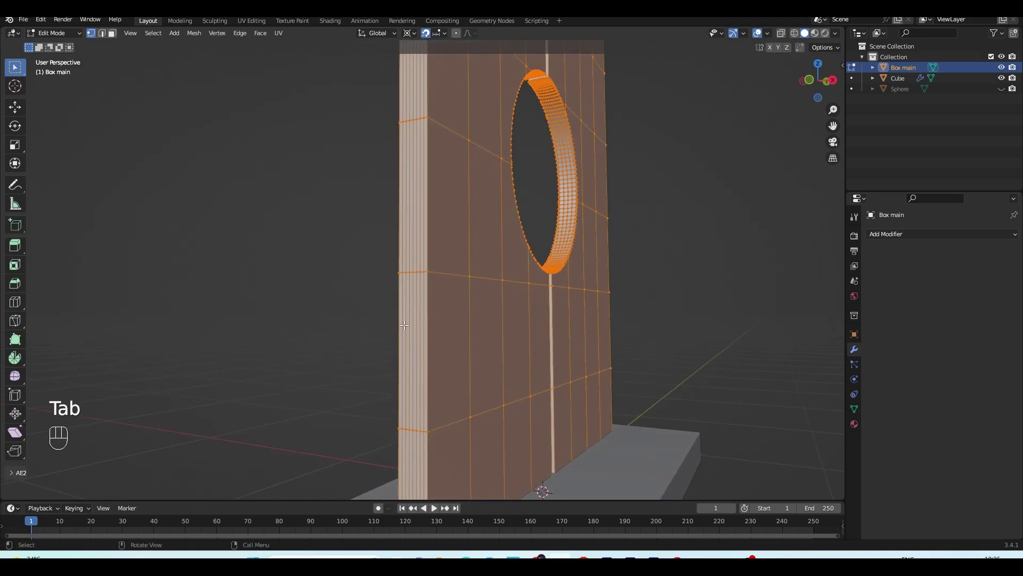
pyautogui.press('2')
pyautogui.keyDown('alt'); pyautogui.click(432, 333); pyautogui.keyUp('alt')
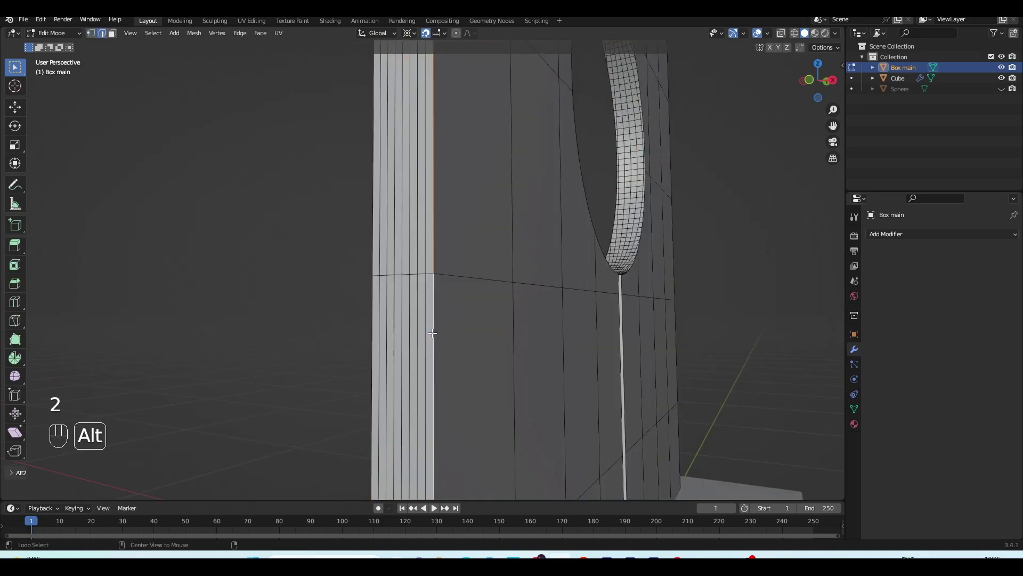
pyautogui.keyDown('alt'); pyautogui.keyDown('shift'); pyautogui.click(373, 343); pyautogui.keyUp('shift'); pyautogui.keyUp('alt')
pyautogui.moveTo(373, 343); pyautogui.dragTo(456, 330, button='middle')
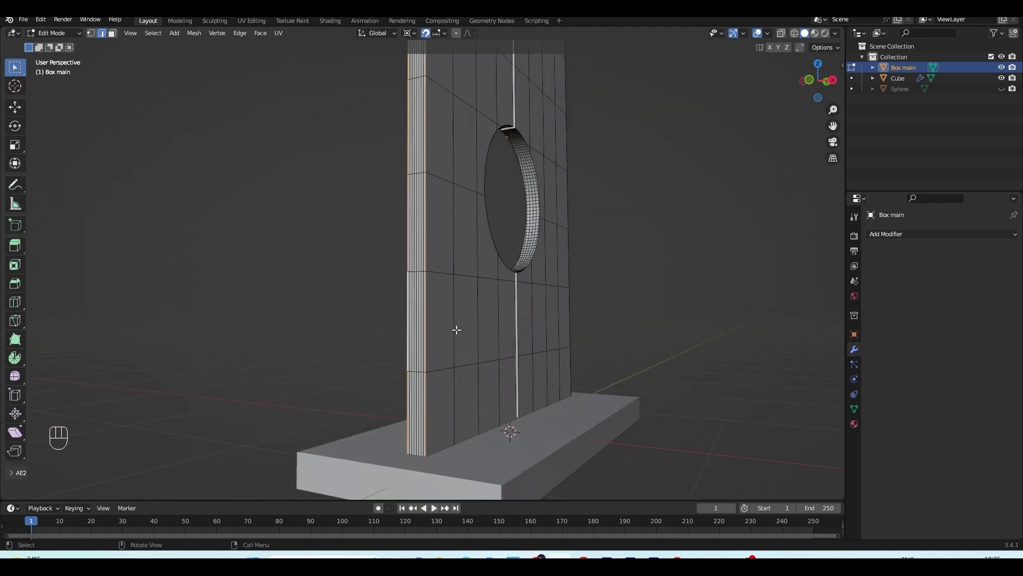
pyautogui.moveTo(565, 332); pyautogui.dragTo(457, 336, button='middle')
pyautogui.moveTo(597, 342); pyautogui.dragTo(538, 348, button='middle')
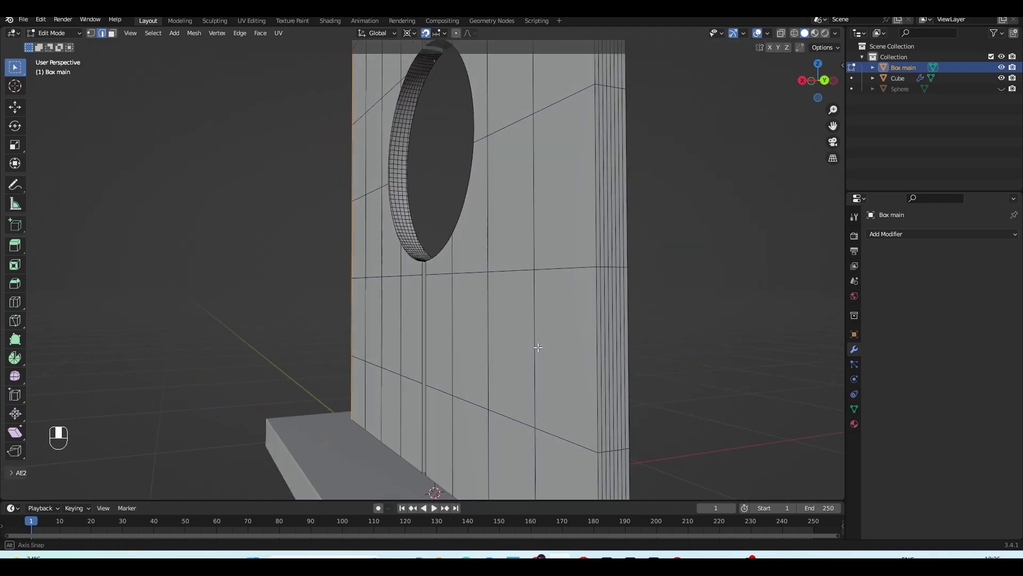
pyautogui.keyDown('alt'); pyautogui.keyDown('shift'); pyautogui.click(596, 354); pyautogui.keyUp('shift'); pyautogui.keyUp('alt')
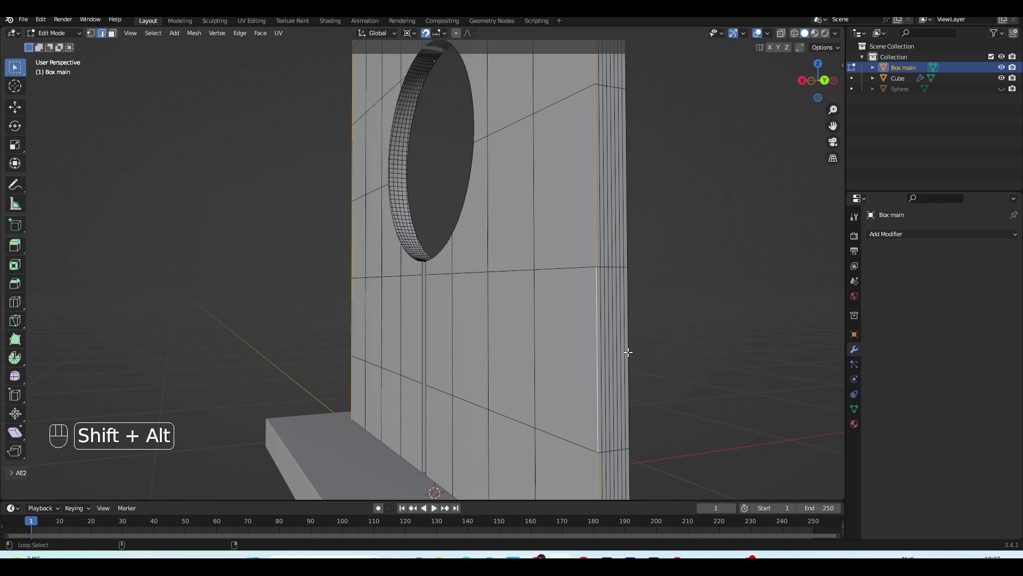
pyautogui.moveTo(628, 351); pyautogui.dragTo(551, 253, button='middle')
pyautogui.scroll(4, 551, 254)
pyautogui.moveTo(588, 313); pyautogui.dragTo(563, 309, button='middle')
pyautogui.scroll(2, 565, 310)
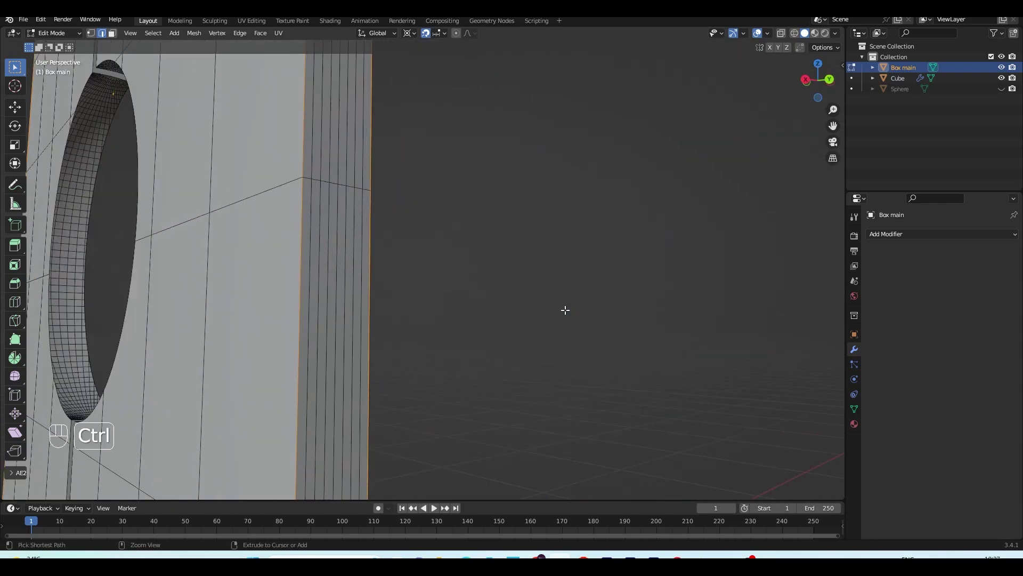
pyautogui.hotkey('ctrl', 'b')
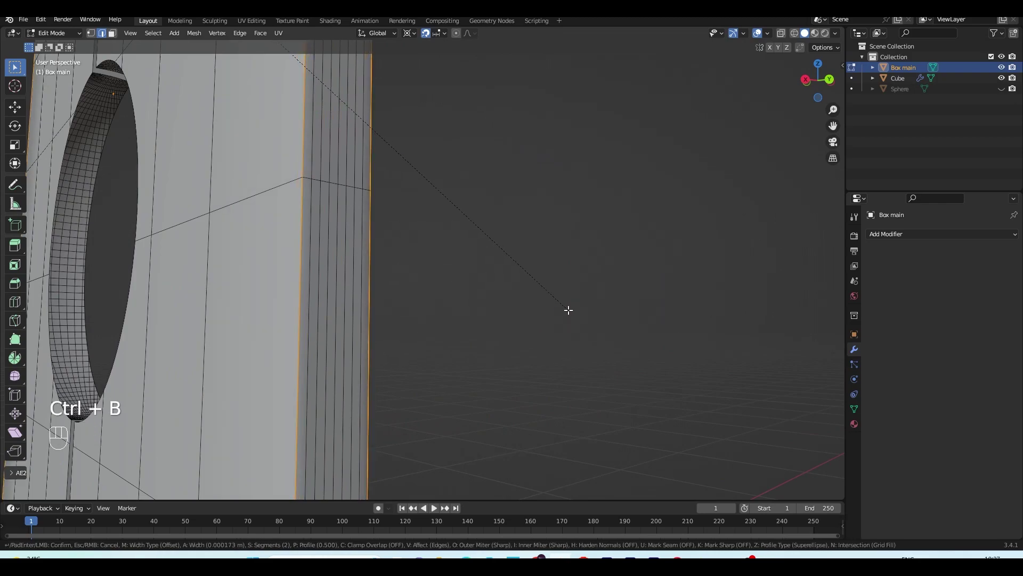
pyautogui.click(570, 310)
pyautogui.press('Tab')
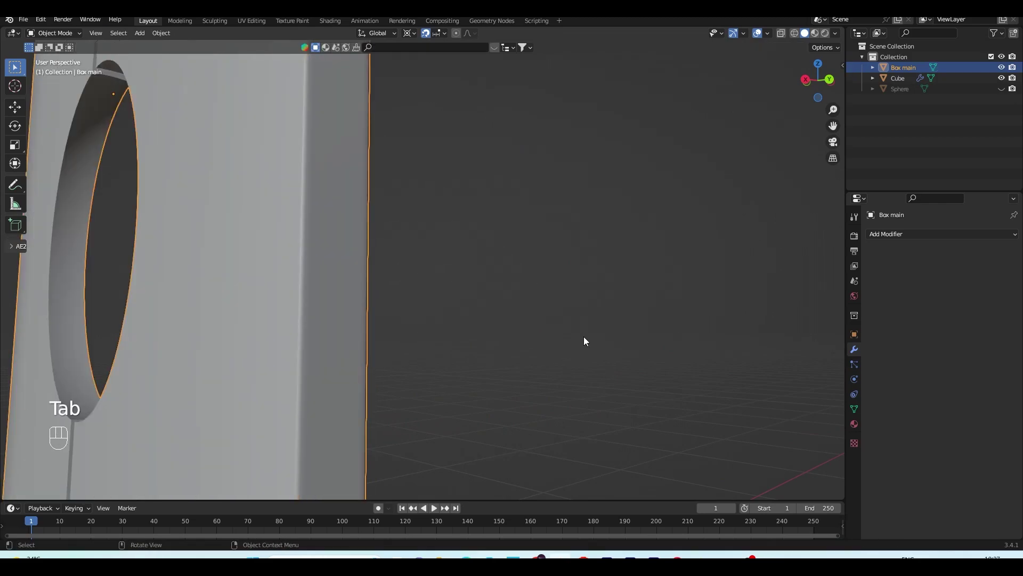
# Step: Save the file and unhide the Sphere in front of the whole sculpture
pyautogui.scroll(-3, 543, 330)
pyautogui.moveTo(543, 329); pyautogui.dragTo(607, 343, button='middle')
pyautogui.scroll(-5, 608, 342)
pyautogui.hotkey('ctrl', 's')
pyautogui.click(1002, 89)
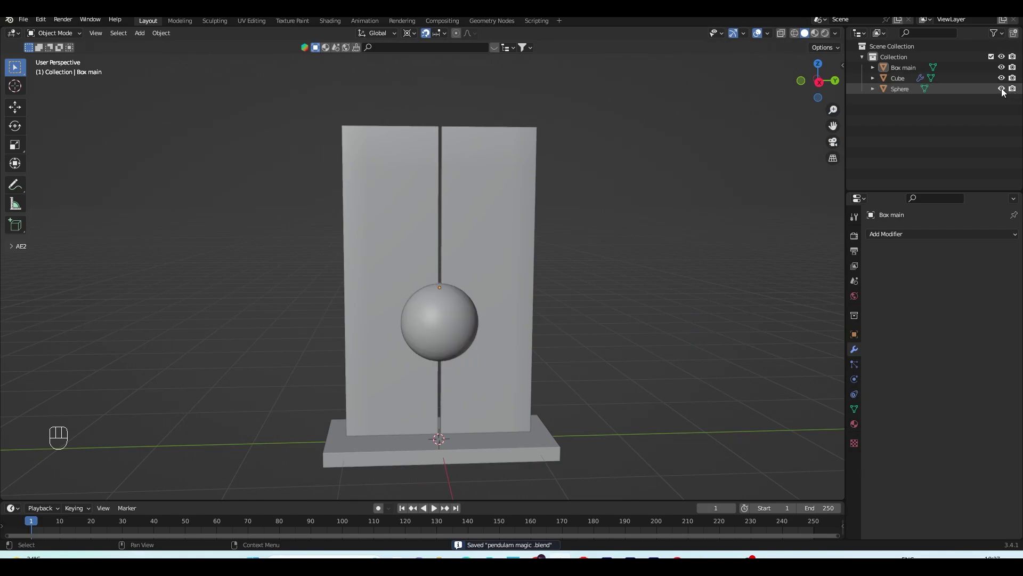
# Step: Rename the Sphere object as ball and look at the sculpture straight from the right side
pyautogui.doubleClick(900, 89)
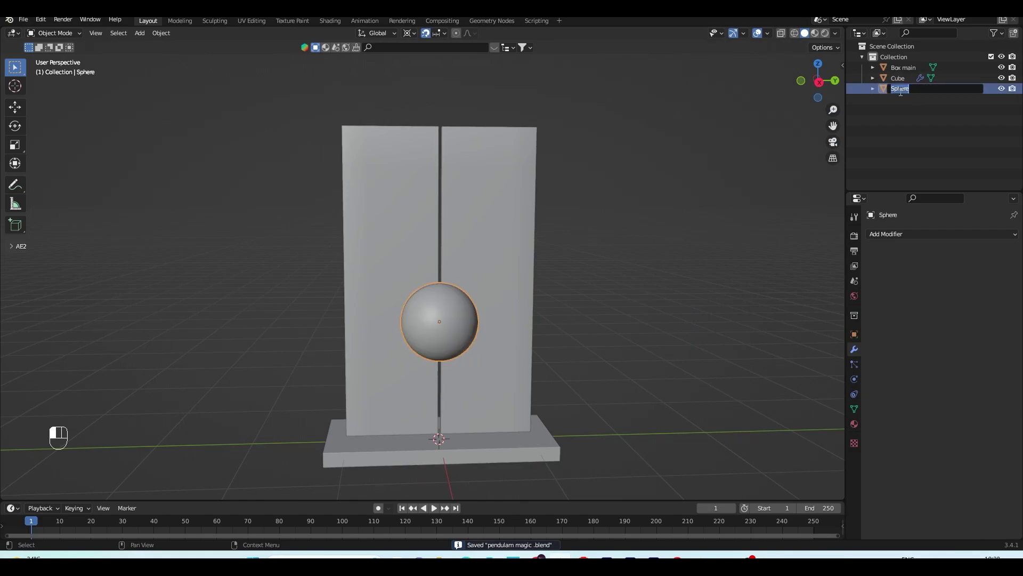
pyautogui.press('Return')
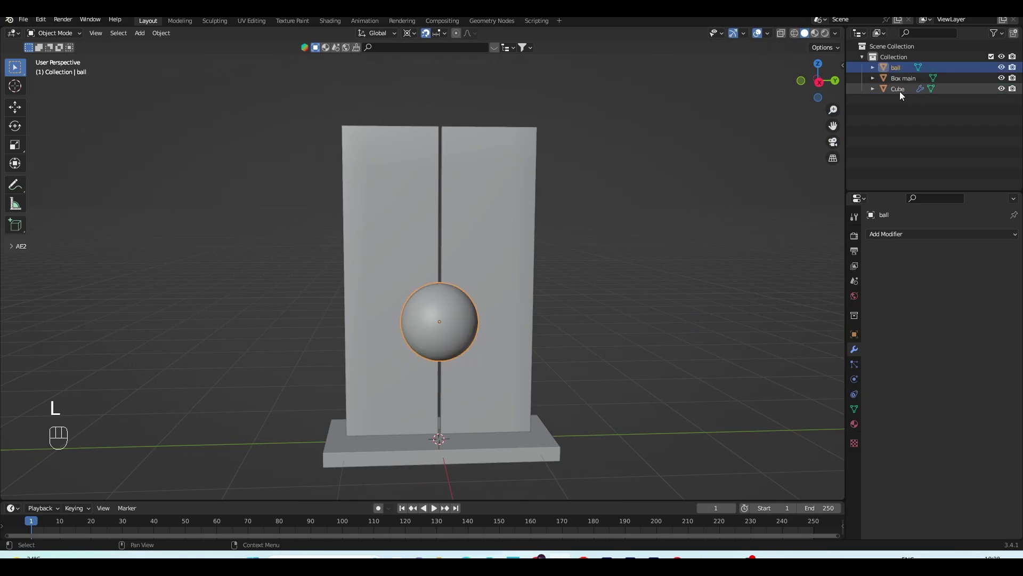
pyautogui.press('KP_1')
pyautogui.press('KP_3')
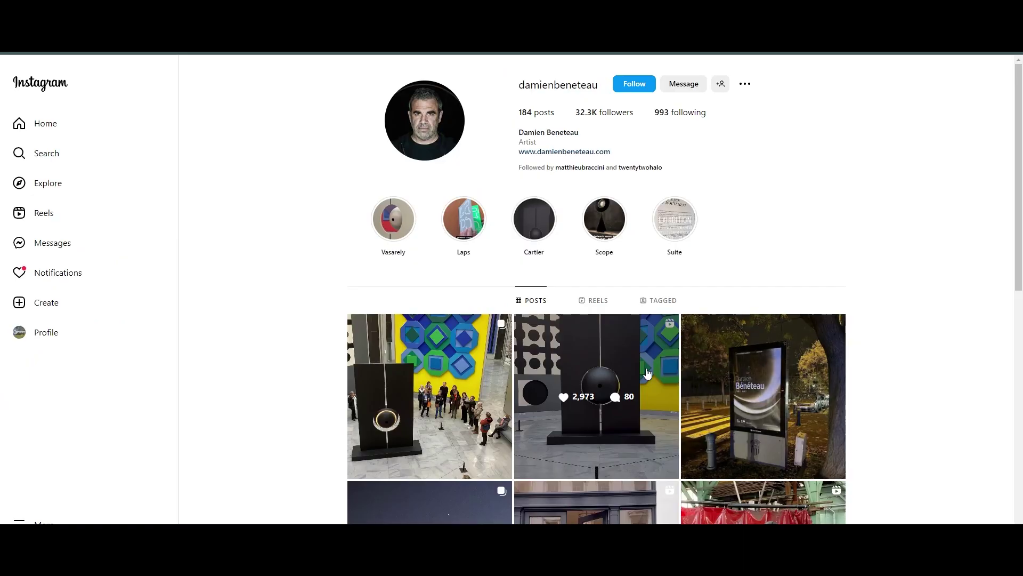
# Step: Switch to the artist's Instagram page and examine how the pendulum hangs in the "Spherical variations" post
pyautogui.click(646, 378)
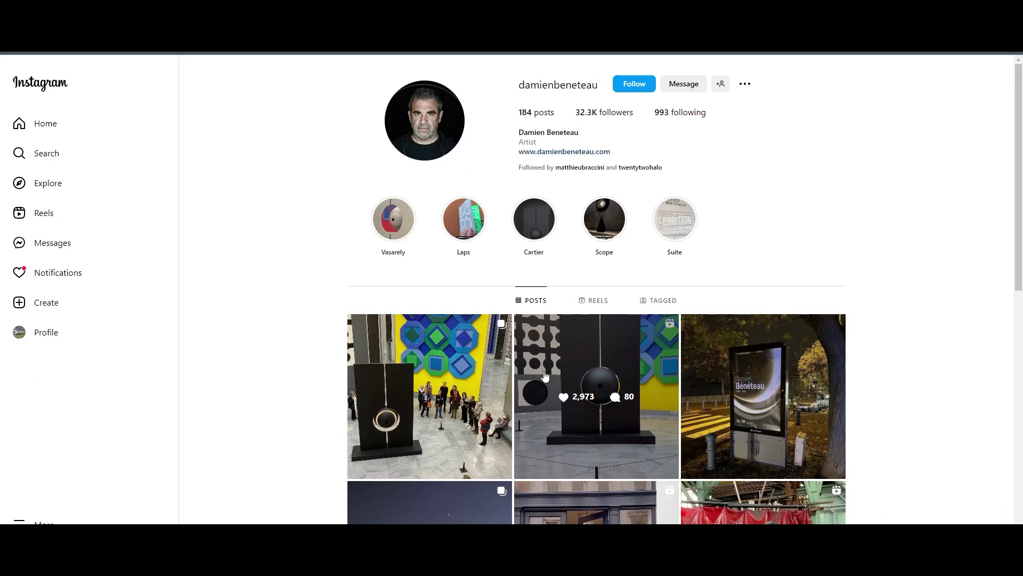
pyautogui.scroll(-12, 545, 376)
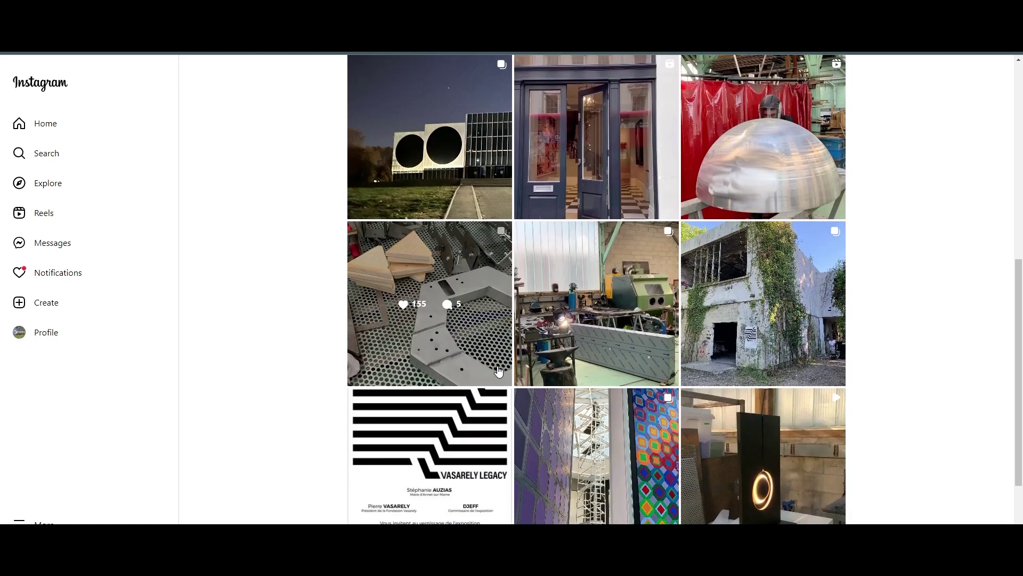
pyautogui.scroll(-4, 533, 395)
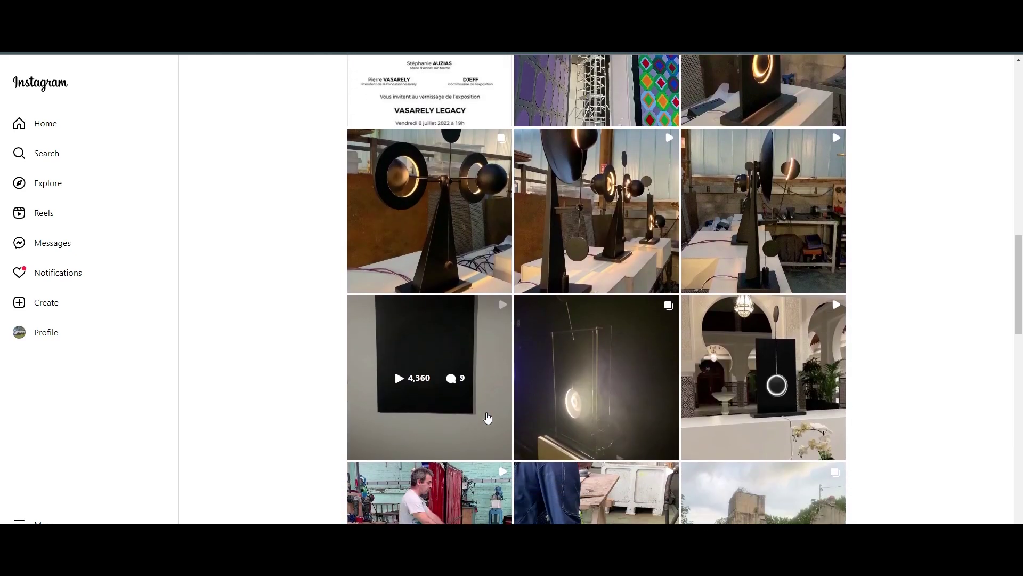
pyautogui.click(683, 398)
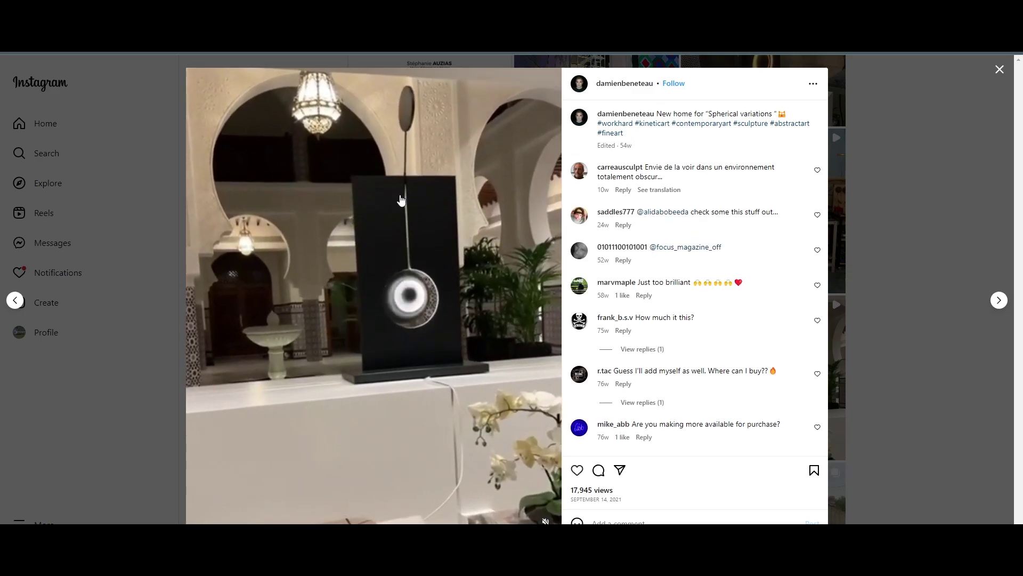
pyautogui.click(901, 332)
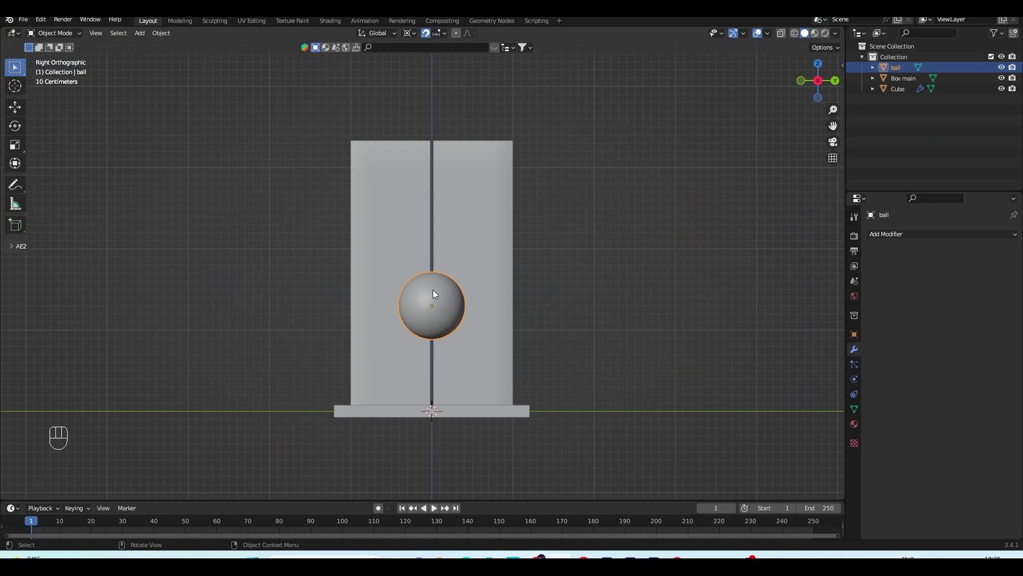
# Step: Add a cylinder mesh and scale it down into a thin vertical rod reaching from the ball above the panel
pyautogui.click(580, 261)
pyautogui.click(453, 302)
pyautogui.hotkey('shift', 'a')
pyautogui.moveTo(449, 266)
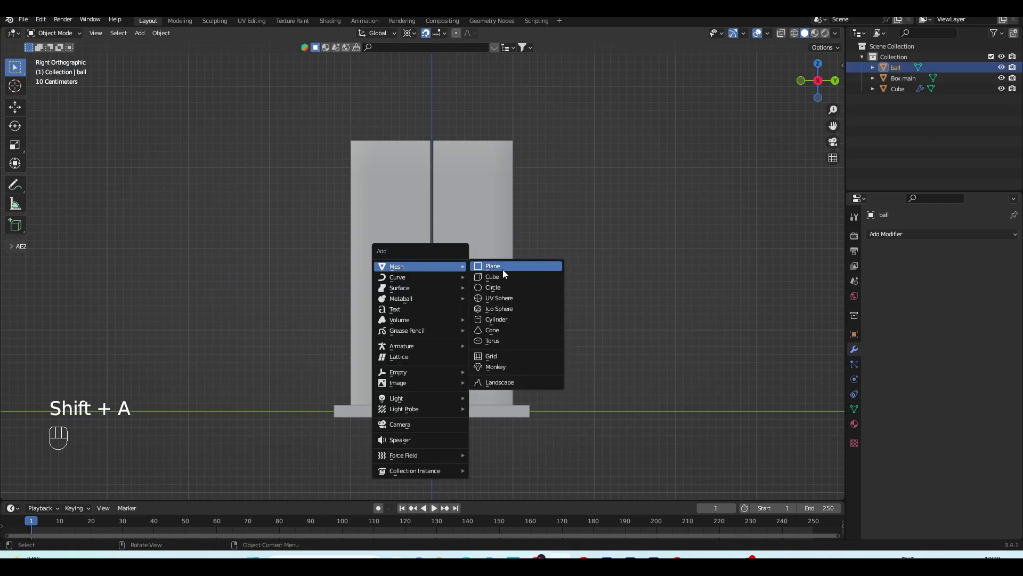
pyautogui.click(505, 319)
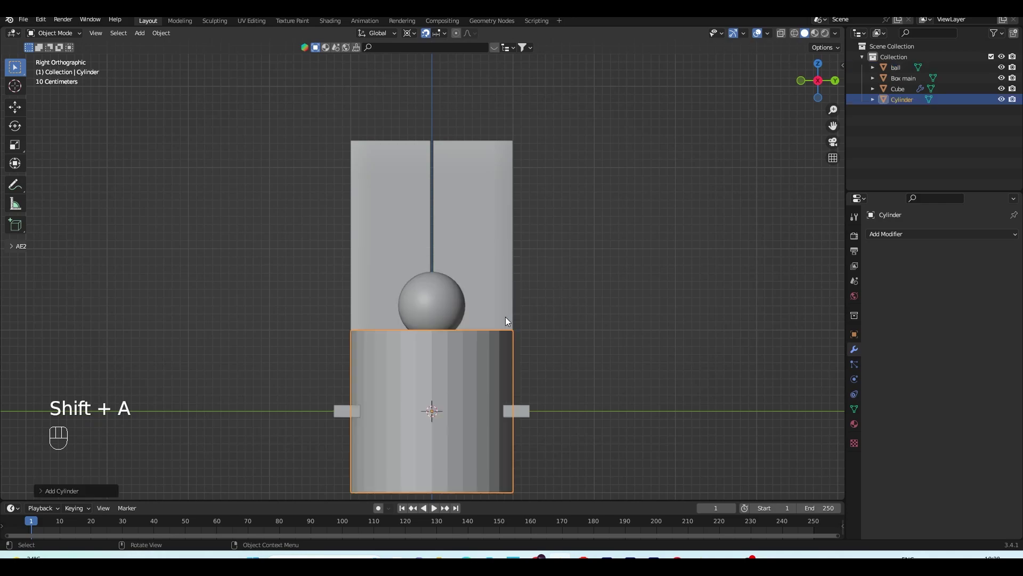
pyautogui.press('s')
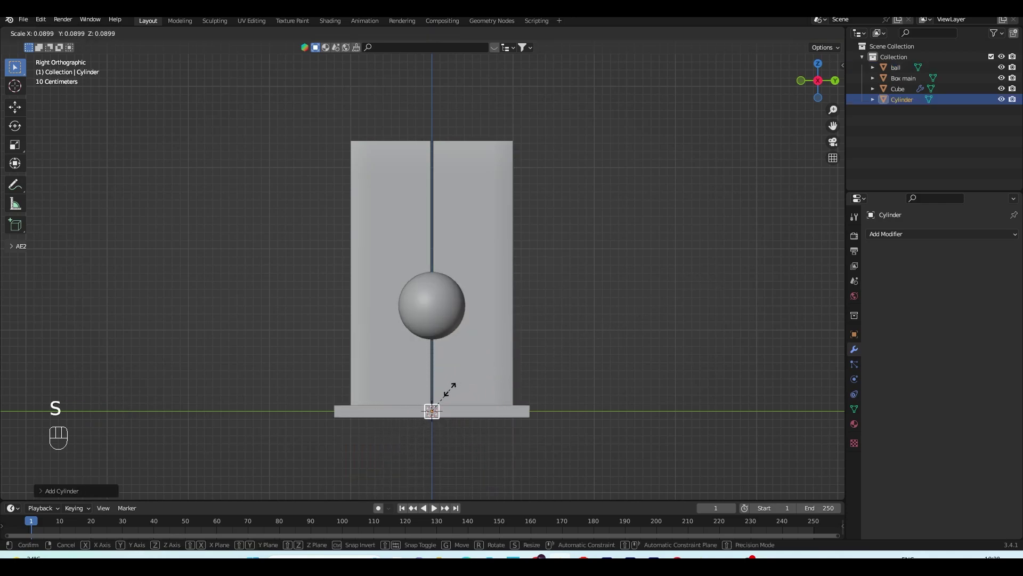
pyautogui.press('s')
pyautogui.click(449, 391)
# Step: Undo the rod's last scaling and make the rod thinner with the pivot point set to Individual Origins
pyautogui.hotkey('ctrl', 'z')
pyautogui.click(409, 33)
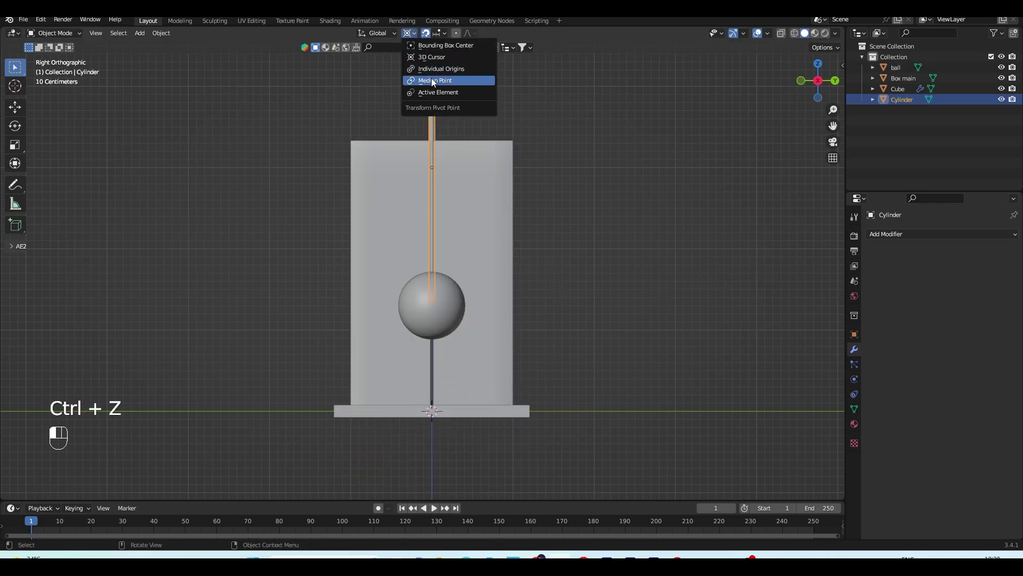
pyautogui.click(446, 69)
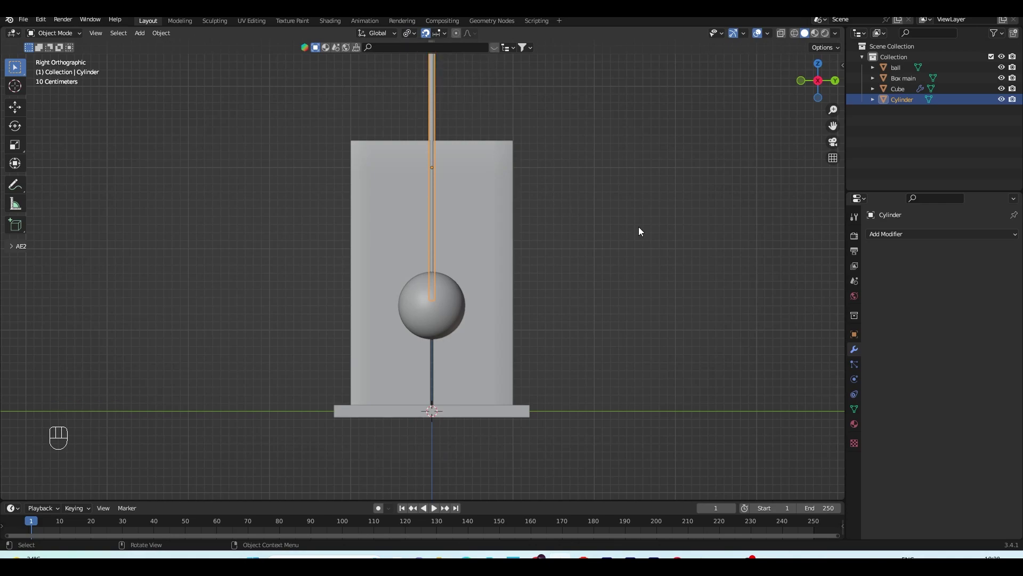
pyautogui.press('s')
pyautogui.scroll(3, 584, 299)
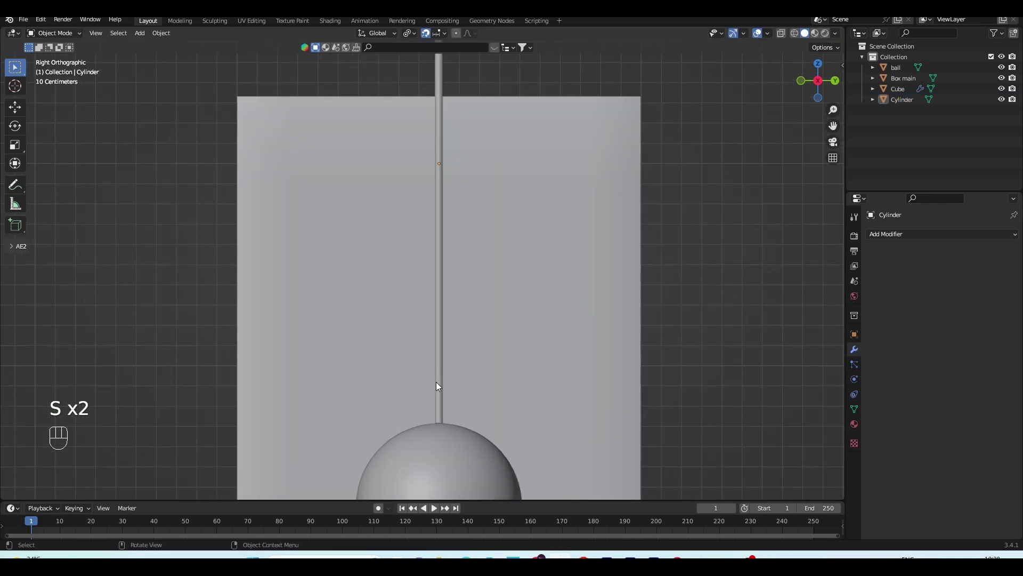
pyautogui.click(481, 390)
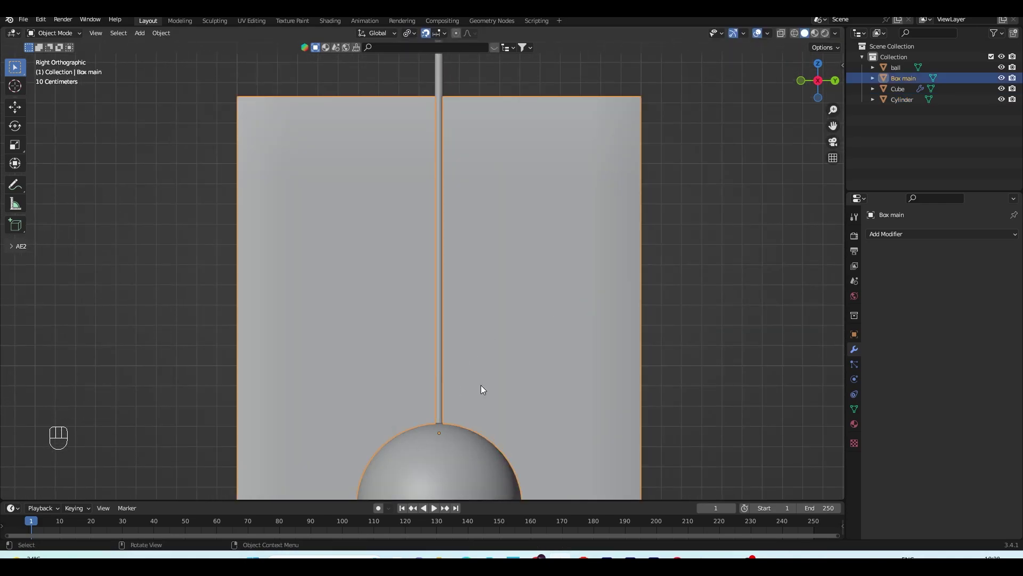
pyautogui.click(670, 348)
pyautogui.click(440, 254)
pyautogui.scroll(-4, 435, 213)
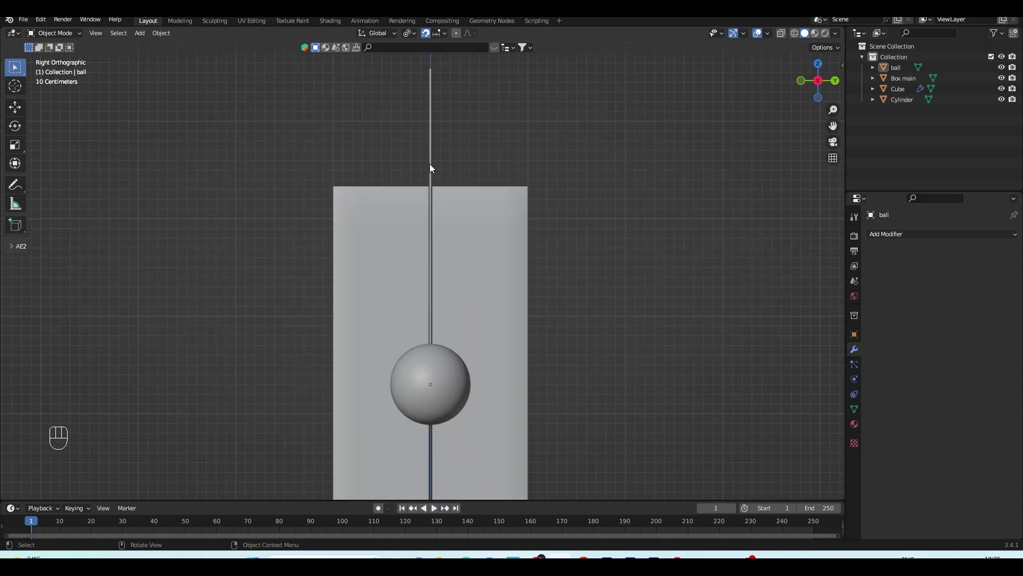
# Step: Lengthen the rod along Z and move it up along Z so its lower end sits inside the ball
pyautogui.press('s')
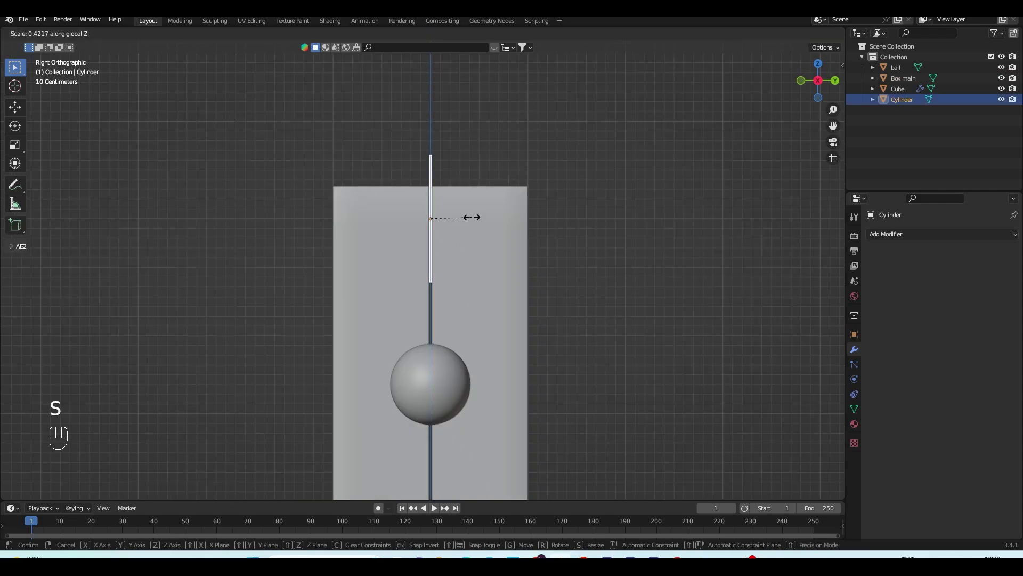
pyautogui.click(473, 426)
pyautogui.press('g')
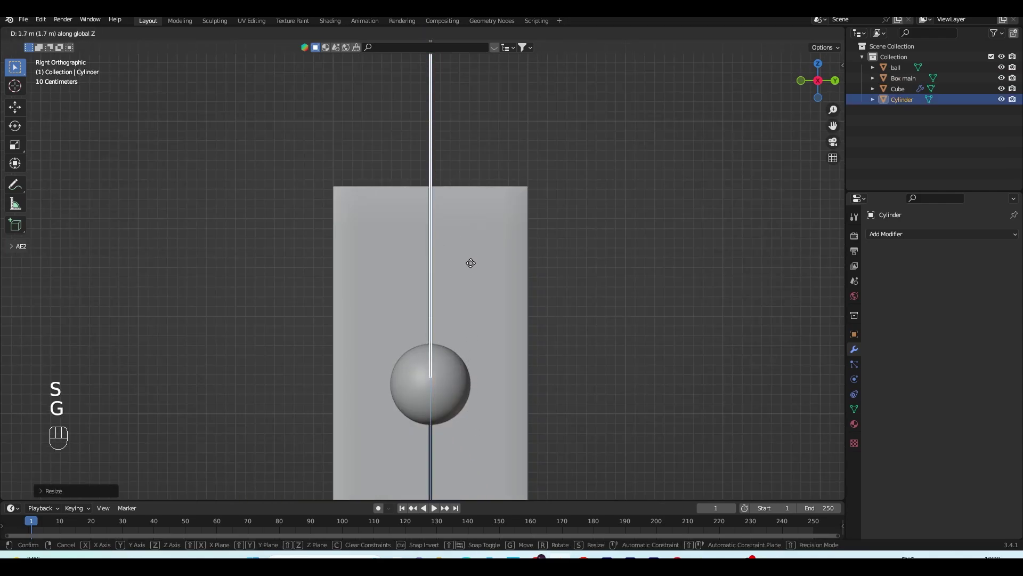
pyautogui.click(475, 342)
# Step: Examine the lengthened rod's height and alignment with the ball and panel from near and far
pyautogui.scroll(-3, 475, 342)
pyautogui.click(571, 348)
pyautogui.moveTo(571, 348)
pyautogui.mouseDown(button='middle')
pyautogui.moveTo(580, 373)
pyautogui.moveTo(509, 351)
pyautogui.moveTo(561, 355)
pyautogui.mouseUp(button='middle')
pyautogui.scroll(3, 582, 373)
pyautogui.keyDown('shift'); pyautogui.moveTo(538, 314); pyautogui.dragTo(533, 307, button='middle'); pyautogui.keyUp('shift')
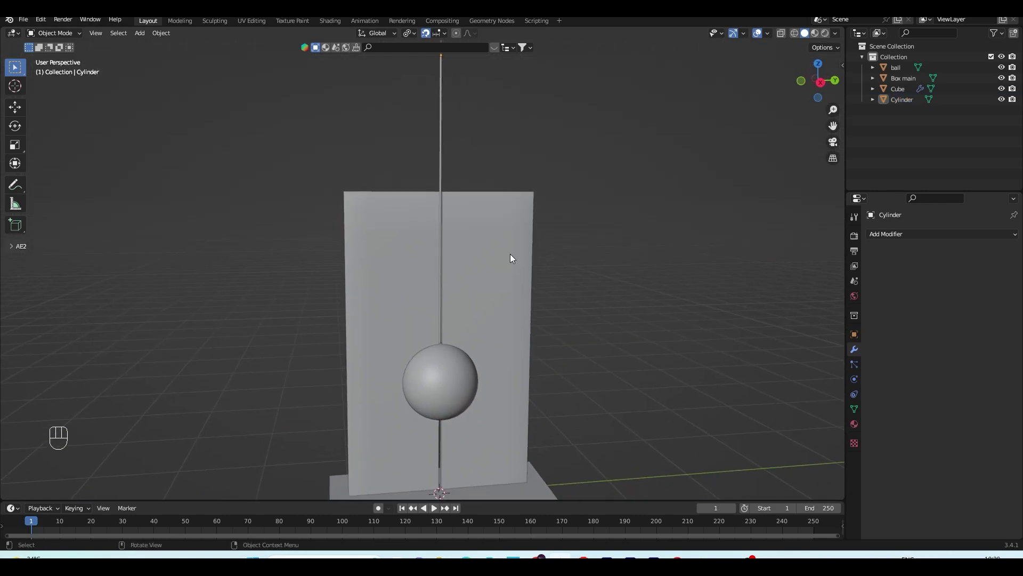
pyautogui.scroll(-8, 469, 205)
pyautogui.keyDown('shift'); pyautogui.moveTo(467, 162); pyautogui.dragTo(465, 159, button='middle'); pyautogui.keyUp('shift')
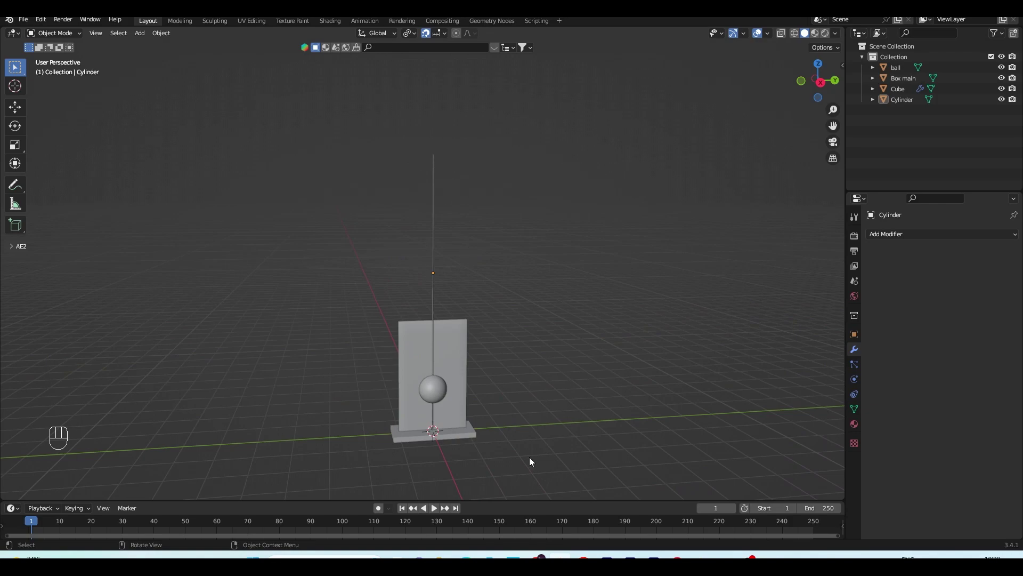
pyautogui.moveTo(562, 347); pyautogui.dragTo(532, 348, button='middle')
pyautogui.scroll(4, 532, 347)
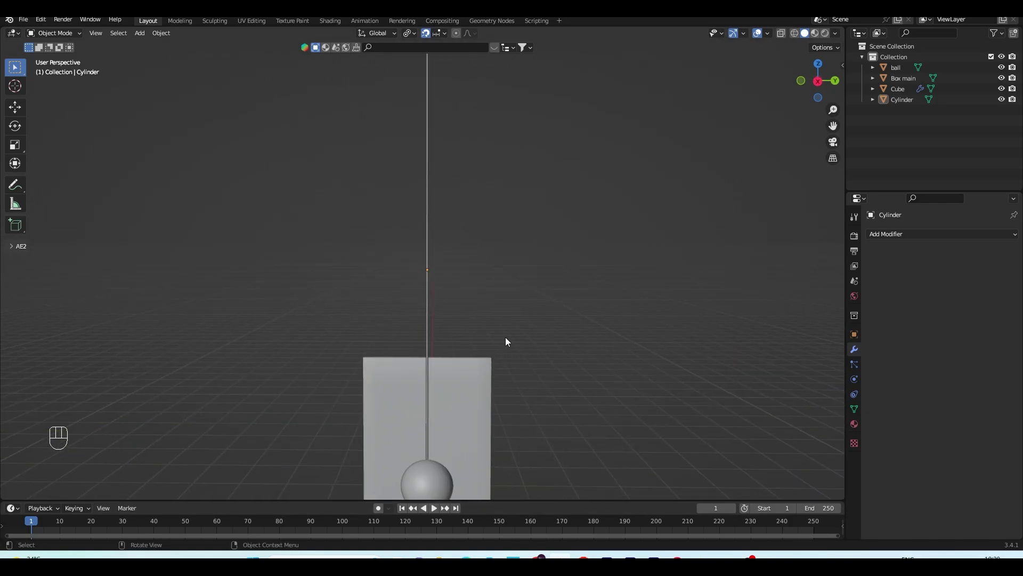
# Step: Rename the Cylinder object as rope and hide it in the viewport
pyautogui.doubleClick(906, 99)
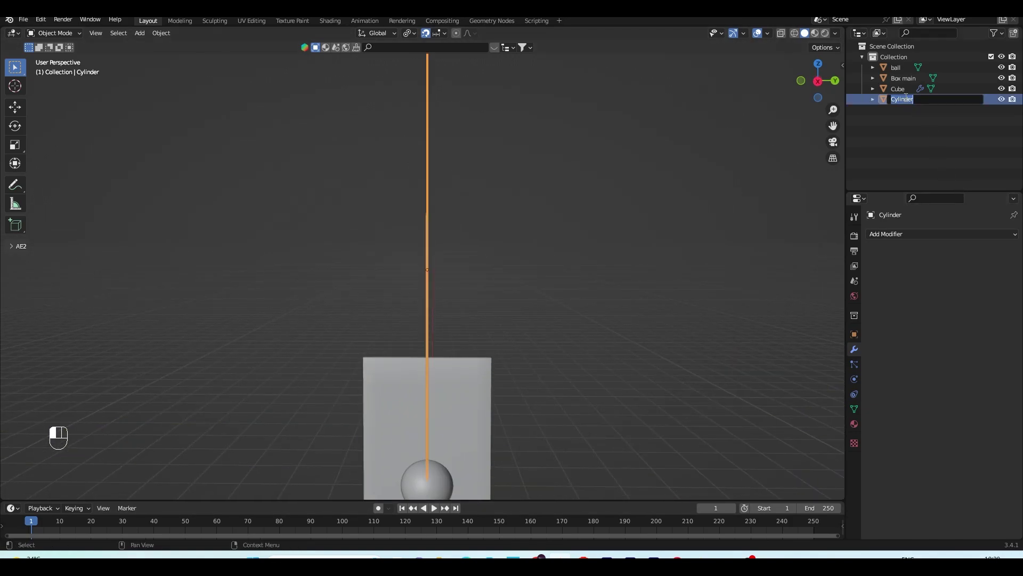
pyautogui.write('rope')
pyautogui.press('Return')
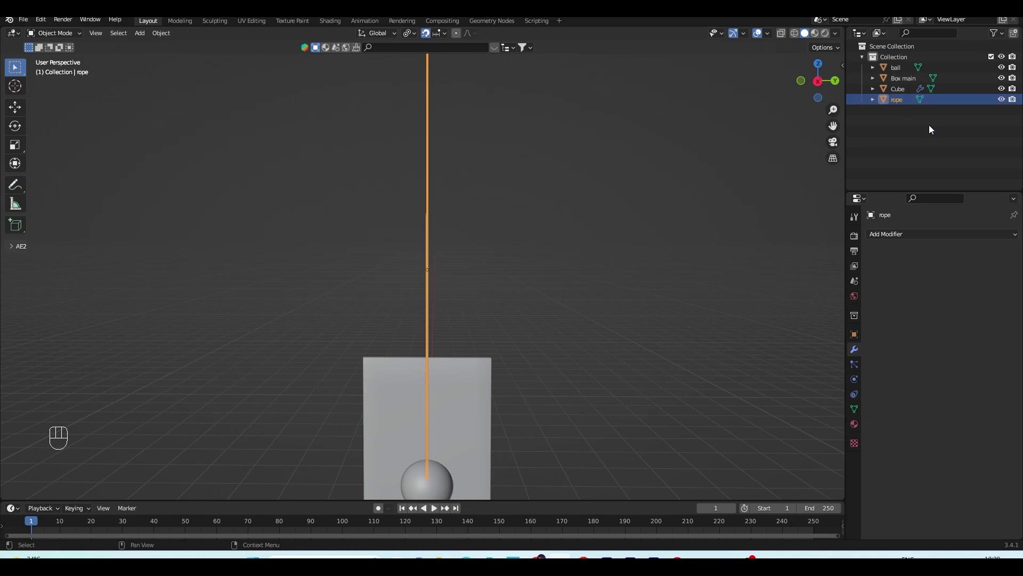
pyautogui.click(1002, 101)
# Step: Add a cylinder mesh and scale it down into a long thin rod on the sculpture's vertical axis
pyautogui.keyDown('shift'); pyautogui.moveTo(425, 495); pyautogui.dragTo(446, 360, button='middle'); pyautogui.keyUp('shift')
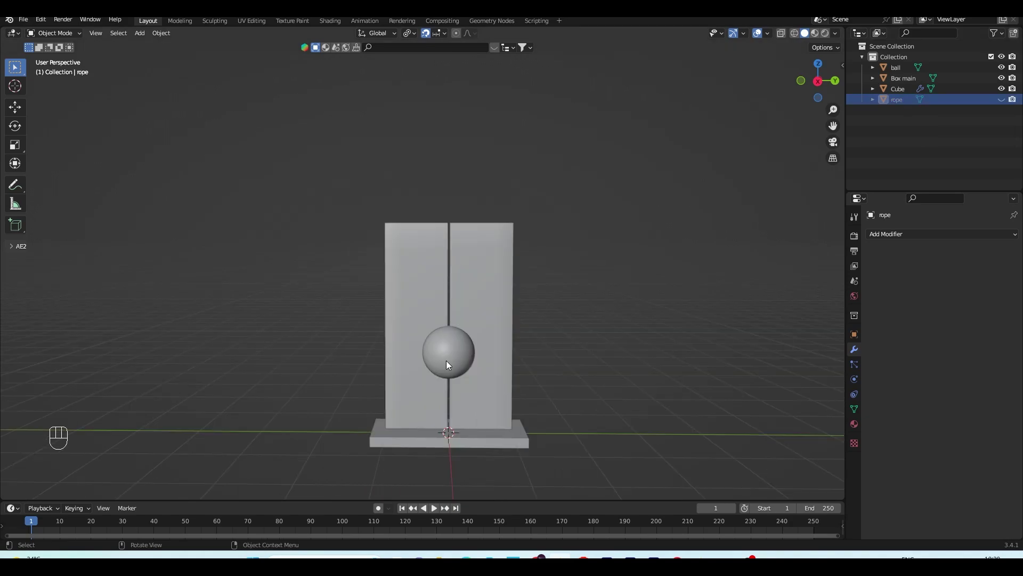
pyautogui.click(447, 352)
pyautogui.hotkey('shift', 'a')
pyautogui.moveTo(447, 354)
pyautogui.moveTo(426, 332)
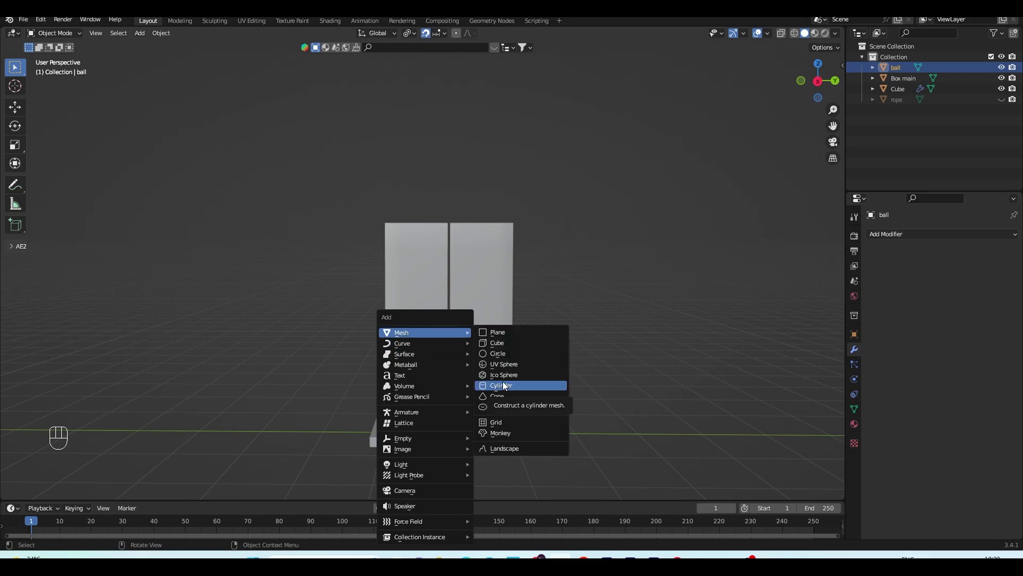
pyautogui.click(520, 385)
pyautogui.press('s')
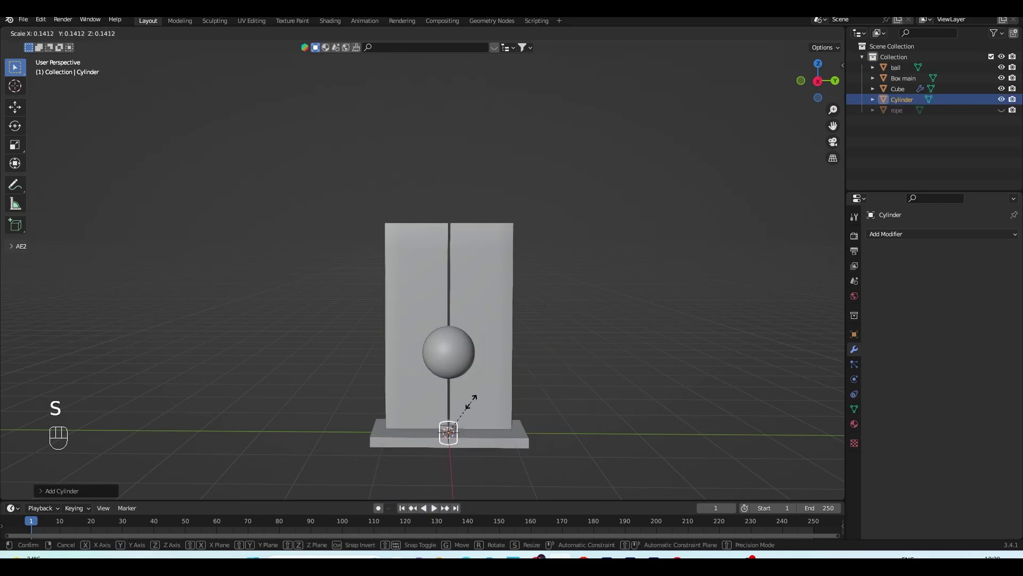
pyautogui.click(461, 406)
pyautogui.press('KP_1')
pyautogui.press('KP_3')
# Step: Raise the thin rod along Z so its lower end just enters the ball's top, and apply its object transform
pyautogui.click(447, 208)
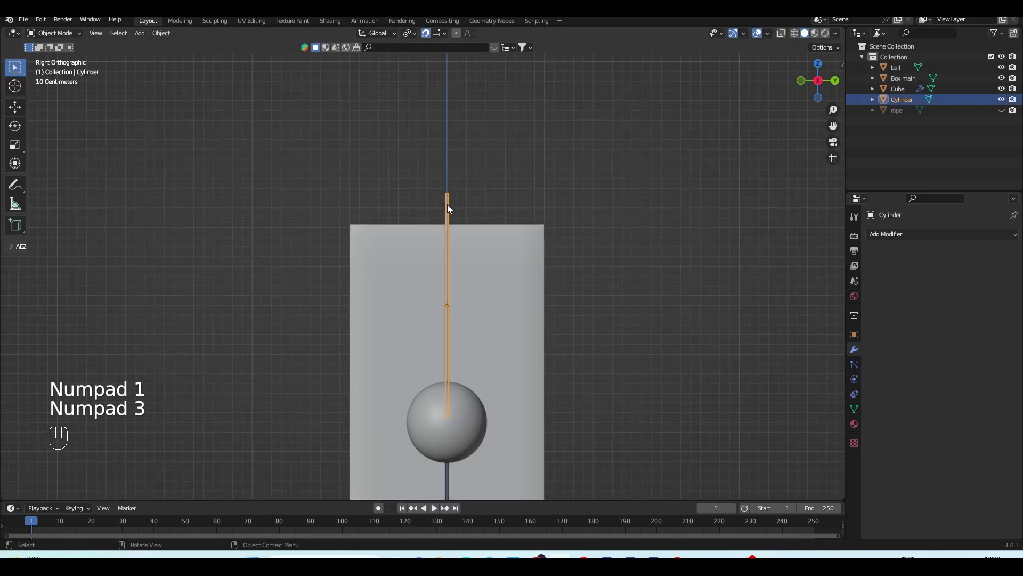
pyautogui.press('g')
pyautogui.click(446, 193)
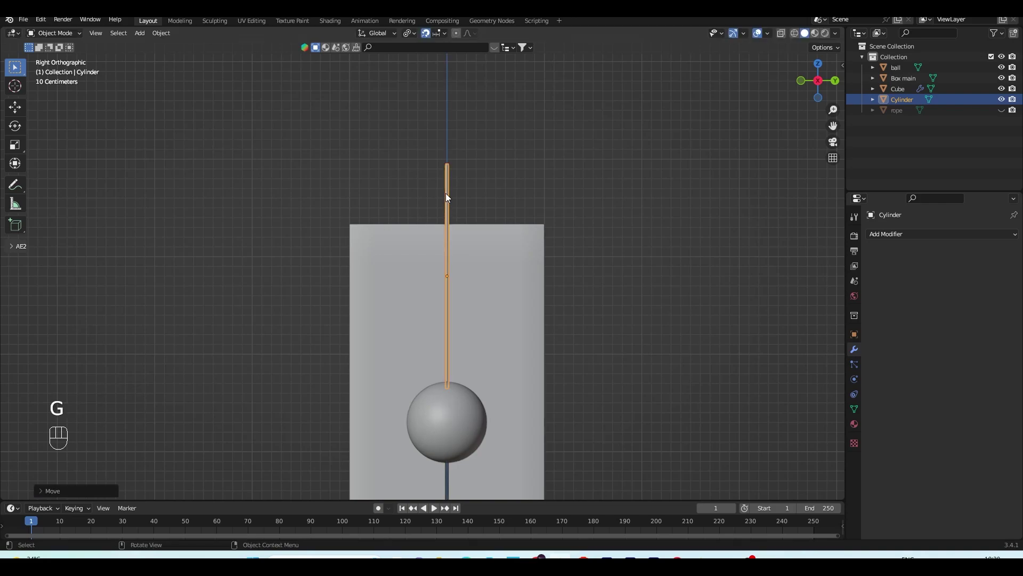
pyautogui.click(469, 213)
pyautogui.scroll(2, 515, 277)
pyautogui.click(455, 181)
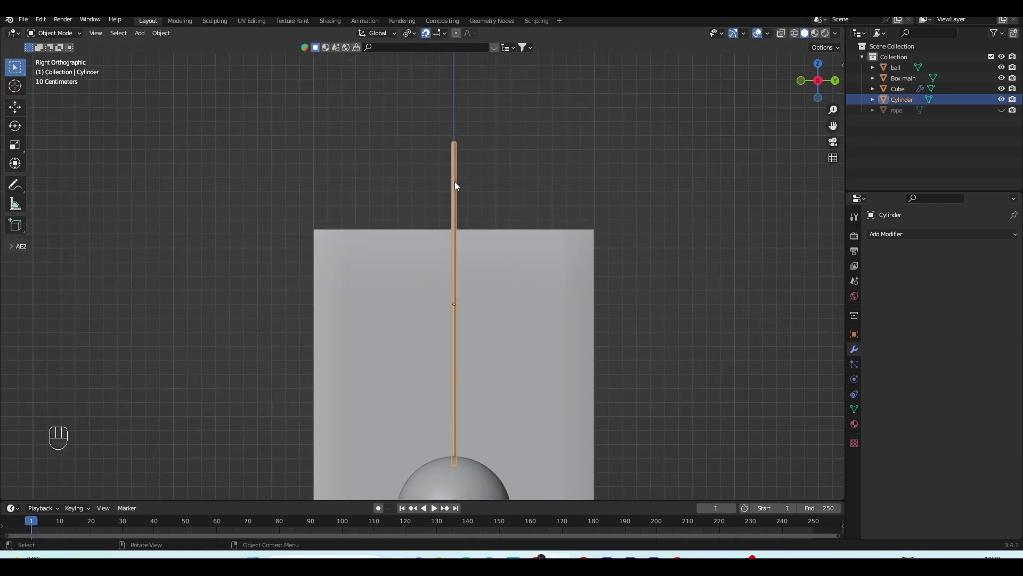
pyautogui.hotkey('ctrl', 'a')
pyautogui.click(455, 181)
# Step: Add a second cylinder, raise it along Z to the panel's upper part and rotate it 90° about X
pyautogui.hotkey('shift', 'a')
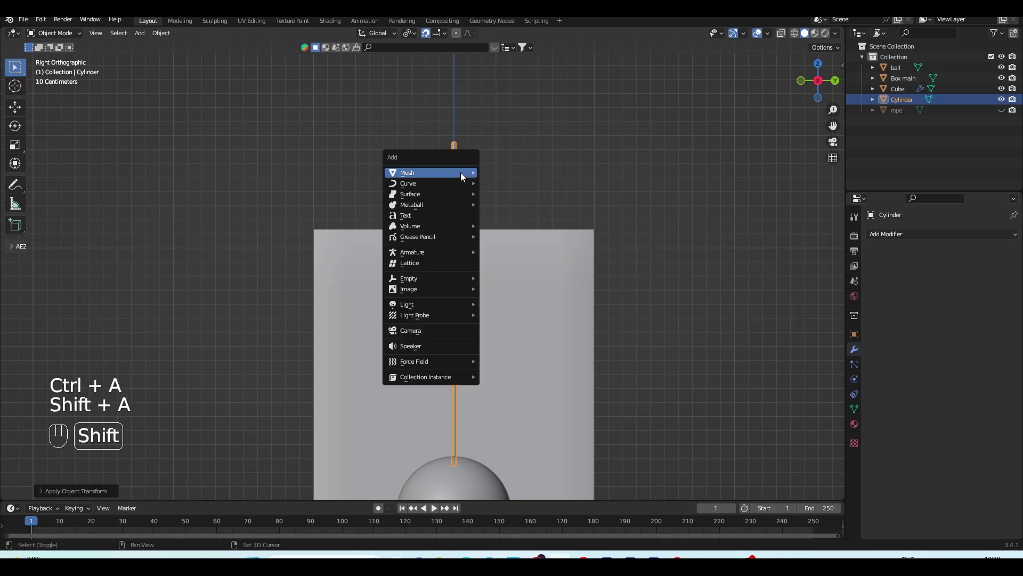
pyautogui.moveTo(461, 172)
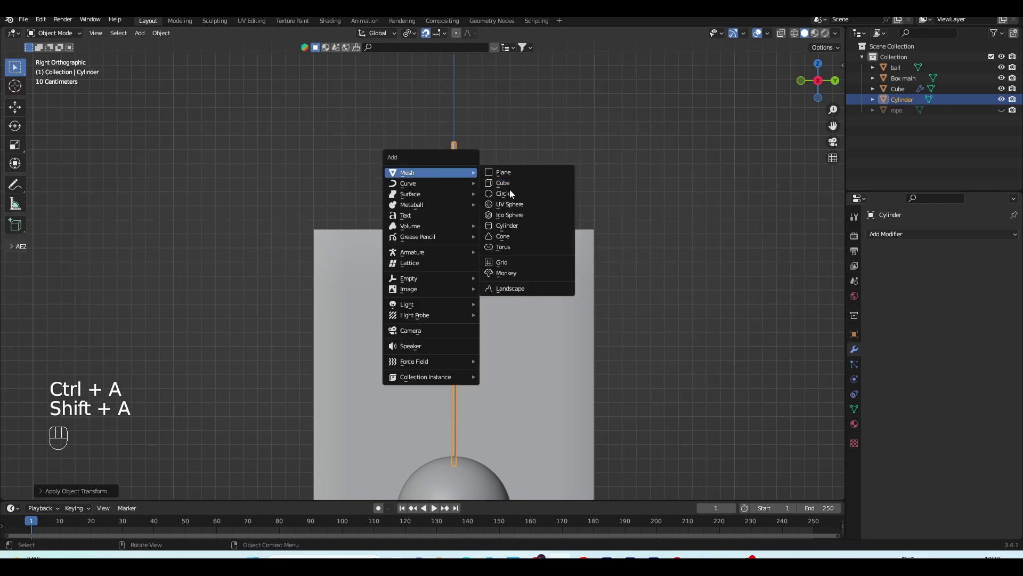
pyautogui.click(514, 224)
pyautogui.press('g')
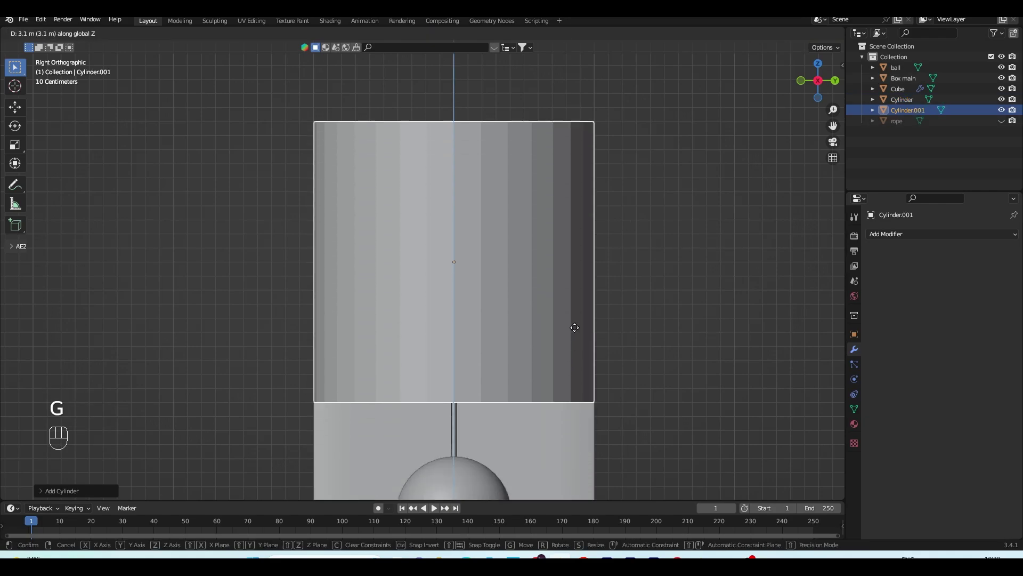
pyautogui.click(616, 311)
pyautogui.write('r90')
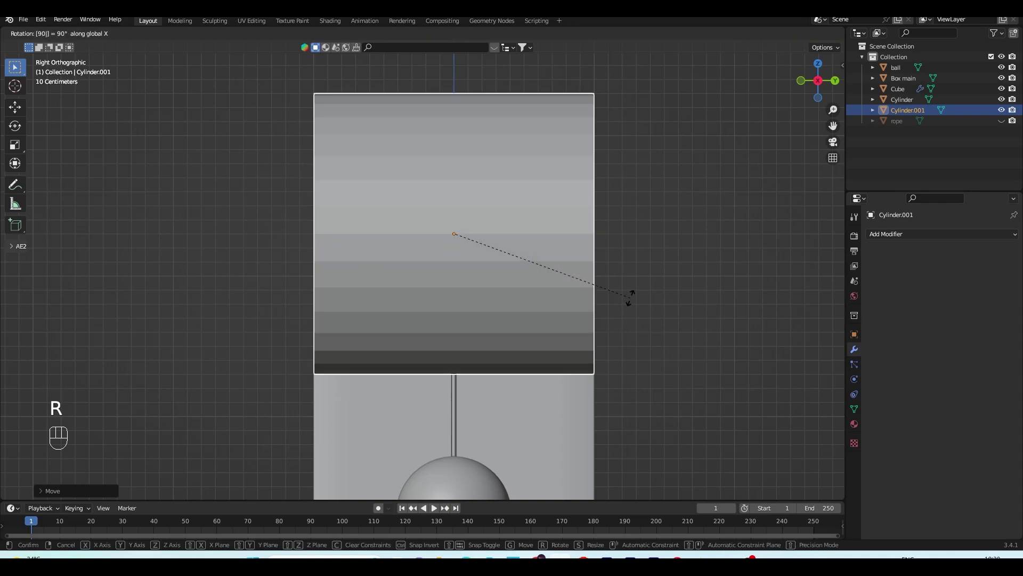
pyautogui.click(653, 312)
# Step: Scale the rotated cylinder down to a small size and flatten it along Y into a thin disc
pyautogui.press('s')
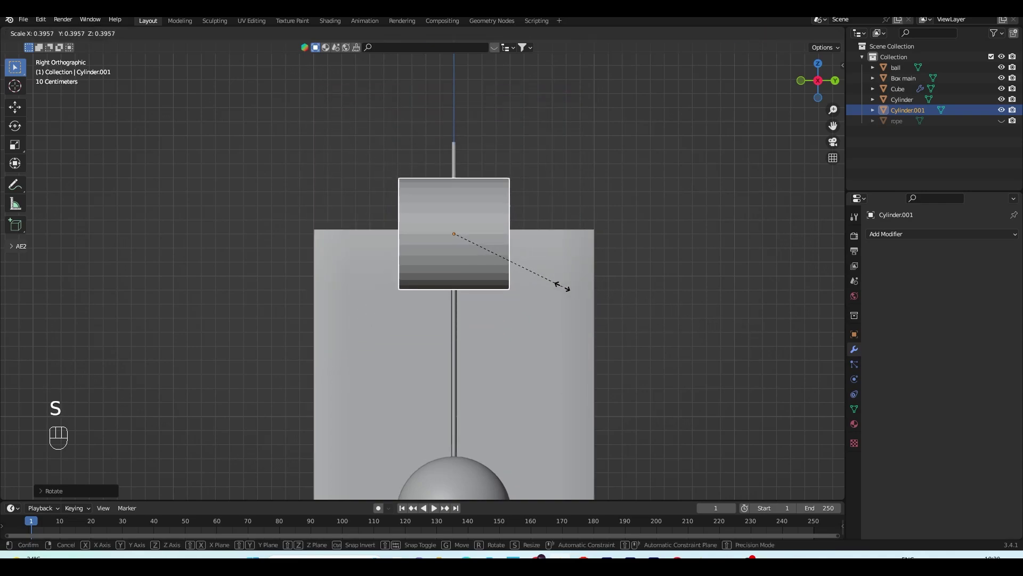
pyautogui.click(504, 277)
pyautogui.press('s')
pyautogui.press('y')
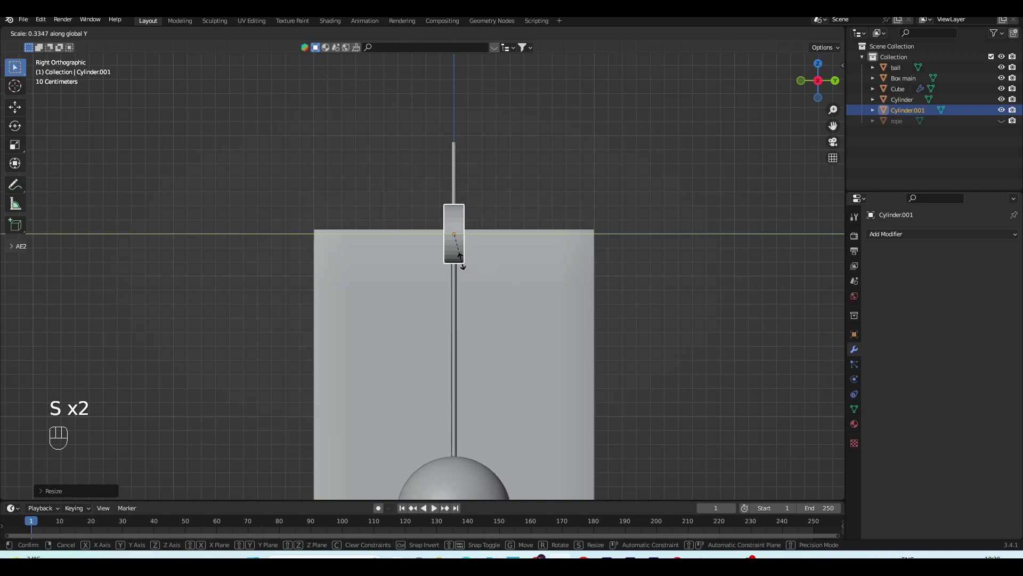
pyautogui.click(462, 249)
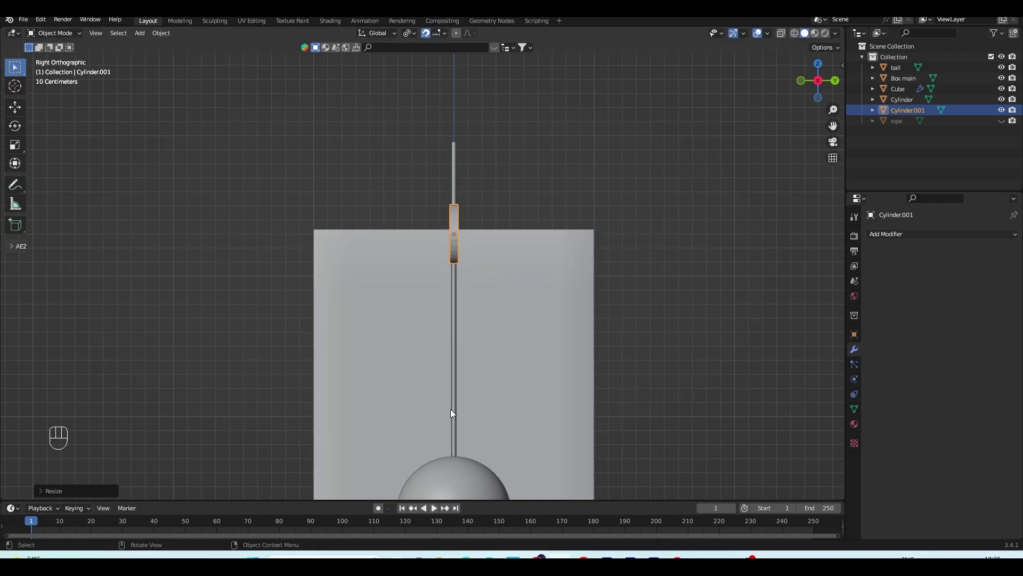
# Step: Move the disc up along Z by about 0.8 m to the rod's upper end and shade it smooth
pyautogui.press('g')
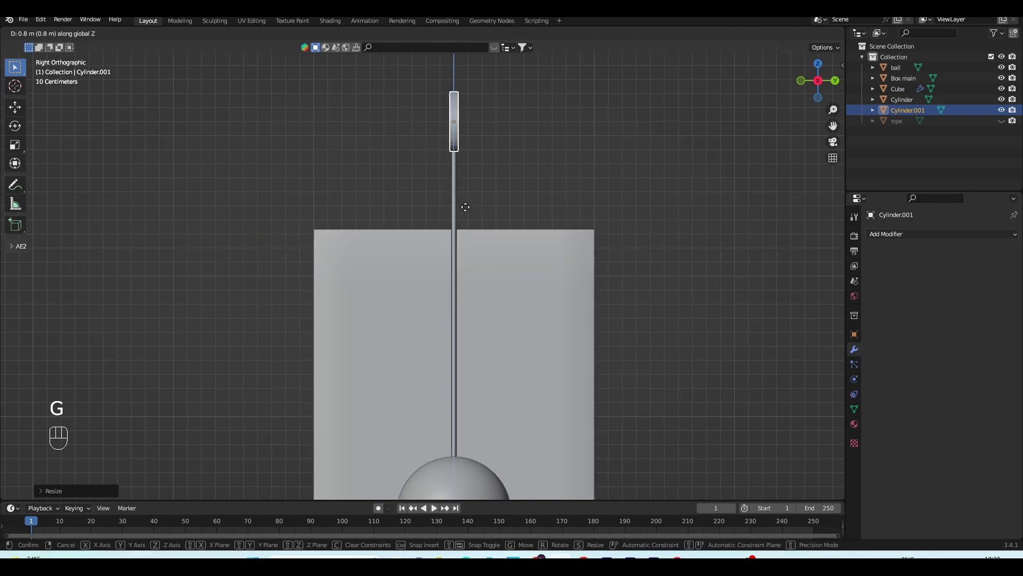
pyautogui.click(514, 201)
pyautogui.moveTo(515, 205); pyautogui.dragTo(584, 191, button='middle')
pyautogui.rightClick(610, 78)
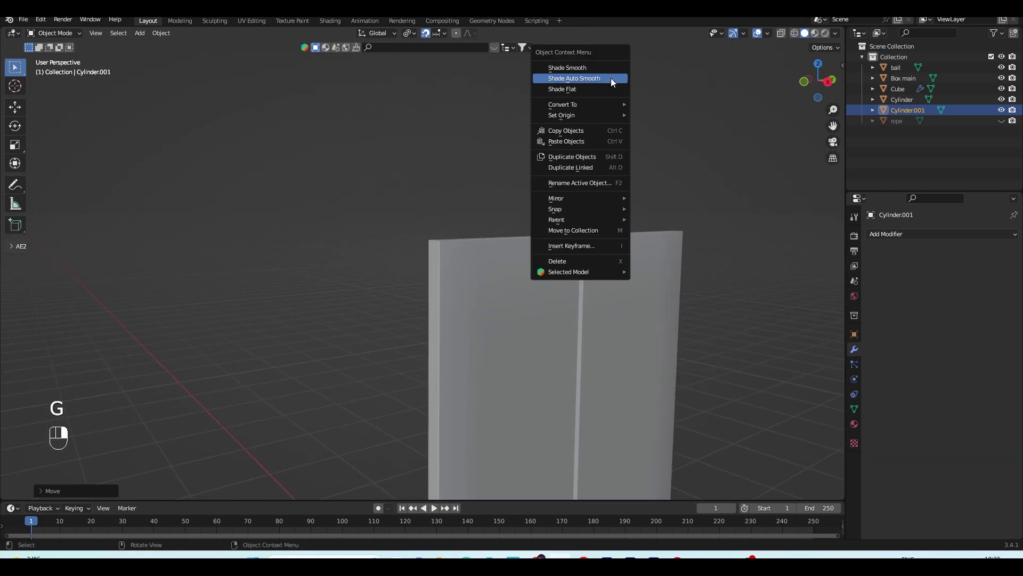
pyautogui.click(606, 69)
# Step: Examine the disc, rod and ball from several angles, and open the matching sculpture video on Instagram for comparison
pyautogui.moveTo(660, 168); pyautogui.dragTo(584, 310, button='middle')
pyautogui.keyDown('shift'); pyautogui.moveTo(455, 369); pyautogui.dragTo(486, 323, button='middle'); pyautogui.keyUp('shift')
pyautogui.click(609, 289)
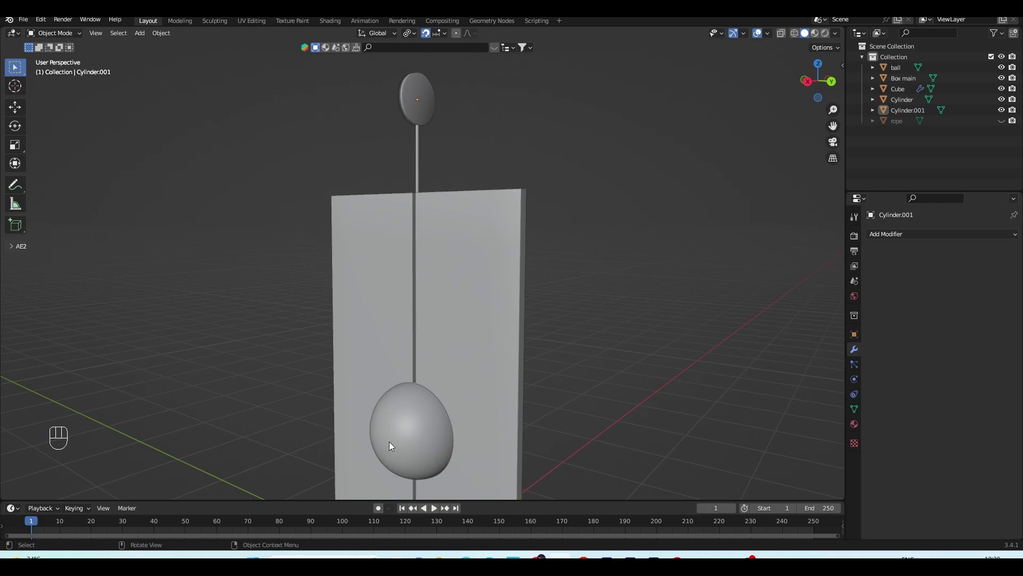
pyautogui.moveTo(389, 445); pyautogui.dragTo(535, 355, button='middle')
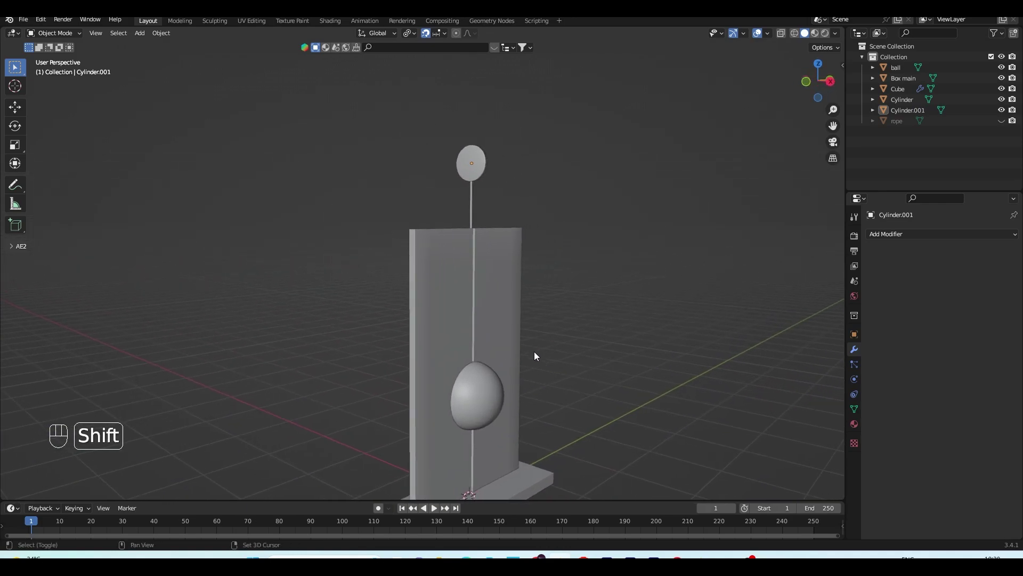
pyautogui.moveTo(468, 358); pyautogui.dragTo(376, 354, button='middle')
pyautogui.moveTo(507, 285); pyautogui.dragTo(445, 248, button='middle')
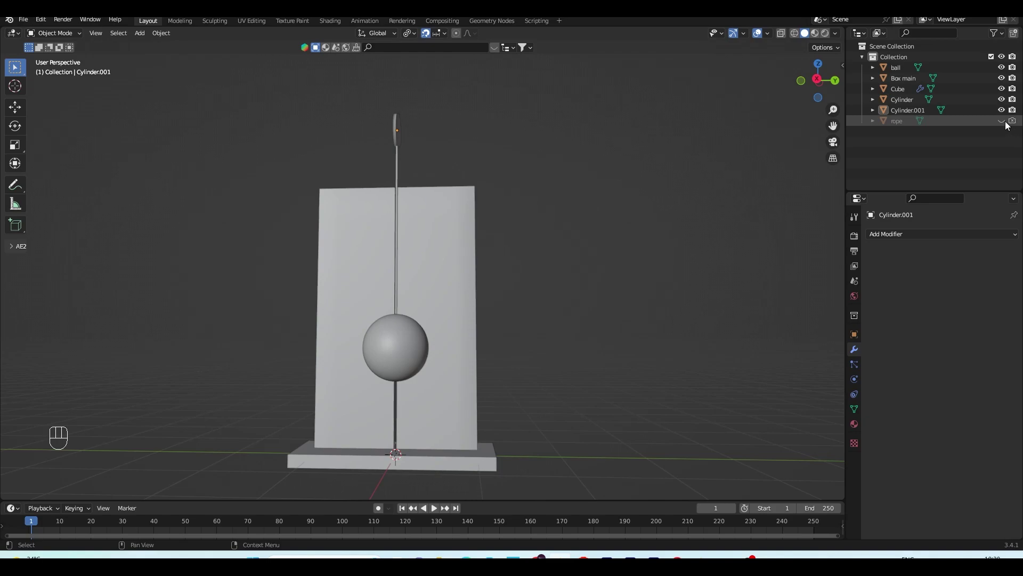
pyautogui.click(407, 347)
pyautogui.scroll(2, 397, 270)
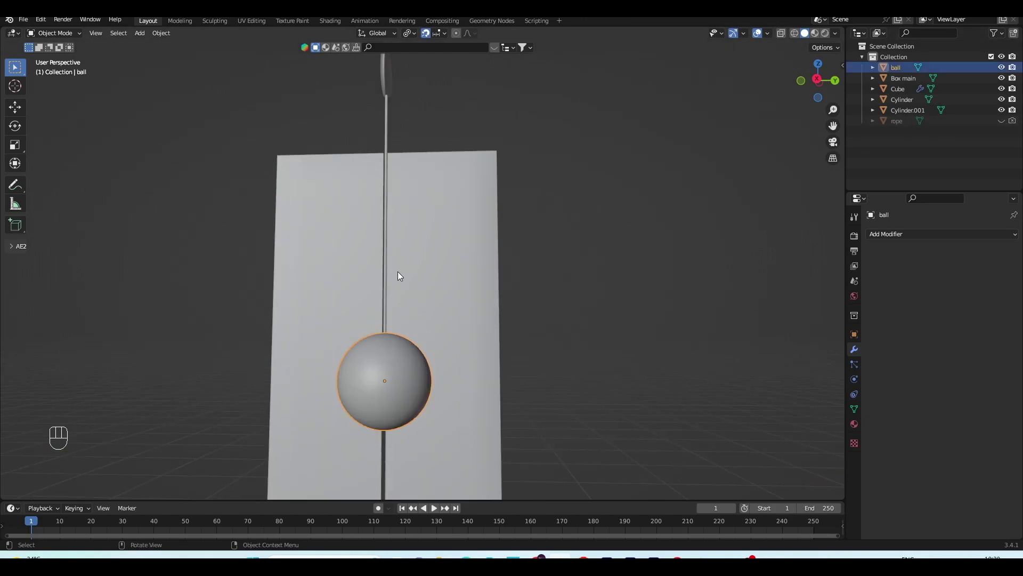
pyautogui.keyDown('shift'); pyautogui.moveTo(397, 271); pyautogui.dragTo(404, 305, button='middle'); pyautogui.keyUp('shift')
pyautogui.click(386, 159)
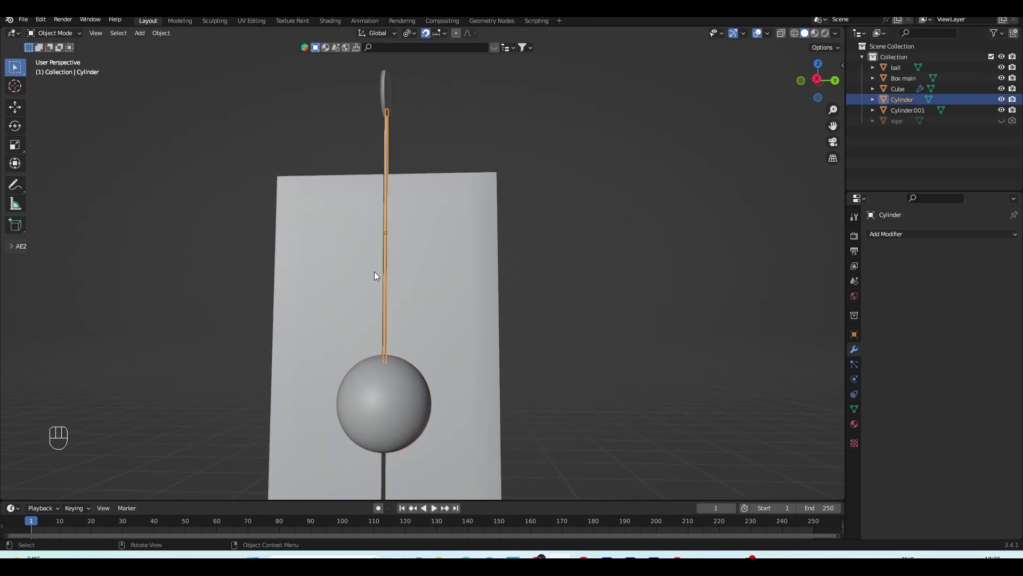
pyautogui.click(397, 413)
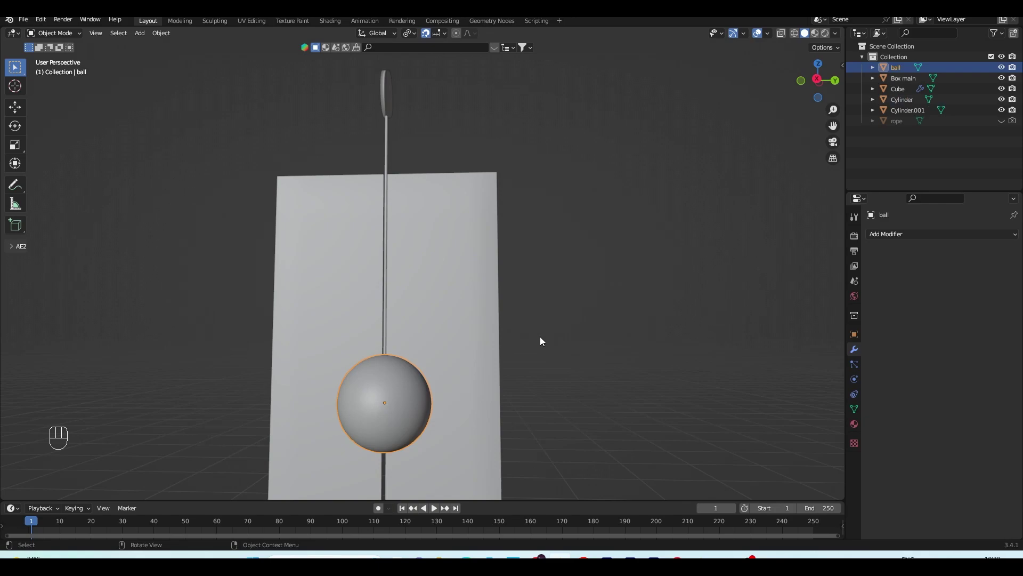
pyautogui.moveTo(388, 209); pyautogui.dragTo(395, 206, button='middle')
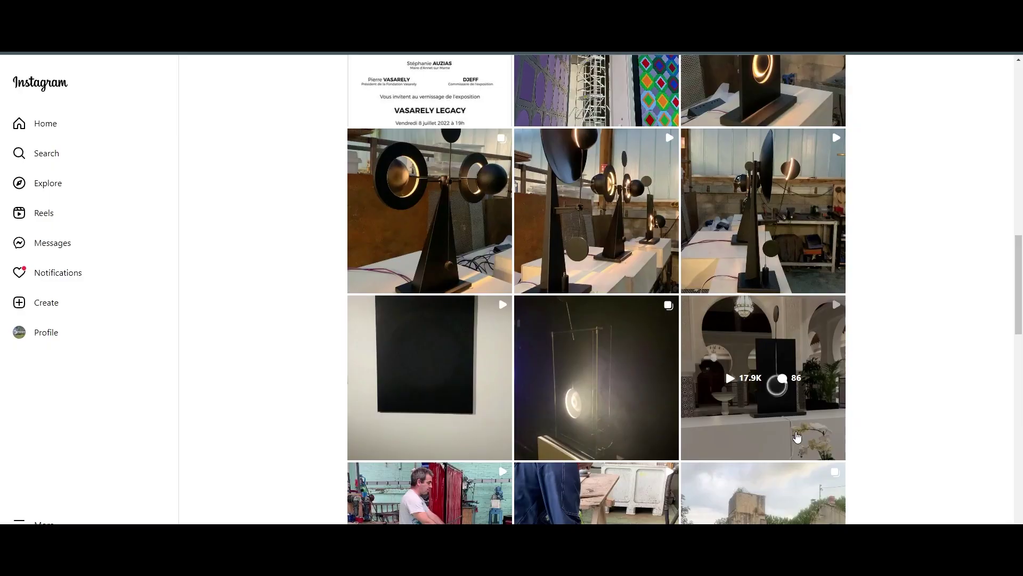
pyautogui.click(763, 376)
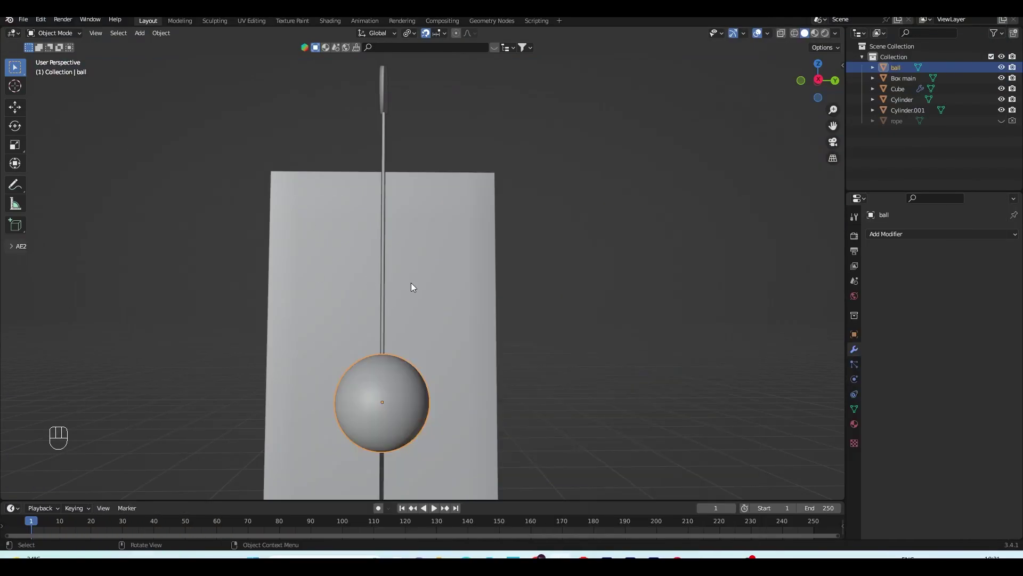
# Step: Scale the disc at the rod's upper end up slightly and apply its object transform
pyautogui.scroll(-3, 411, 282)
pyautogui.click(396, 137)
pyautogui.moveTo(496, 159); pyautogui.dragTo(462, 148, button='middle')
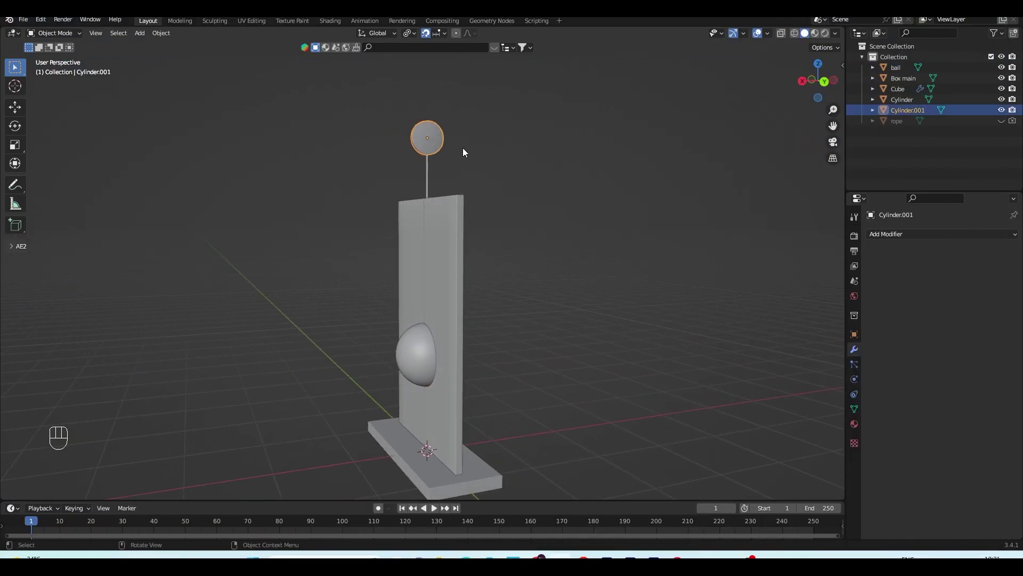
pyautogui.press('s')
pyautogui.click(487, 153)
pyautogui.hotkey('ctrl', 'a')
pyautogui.click(484, 189)
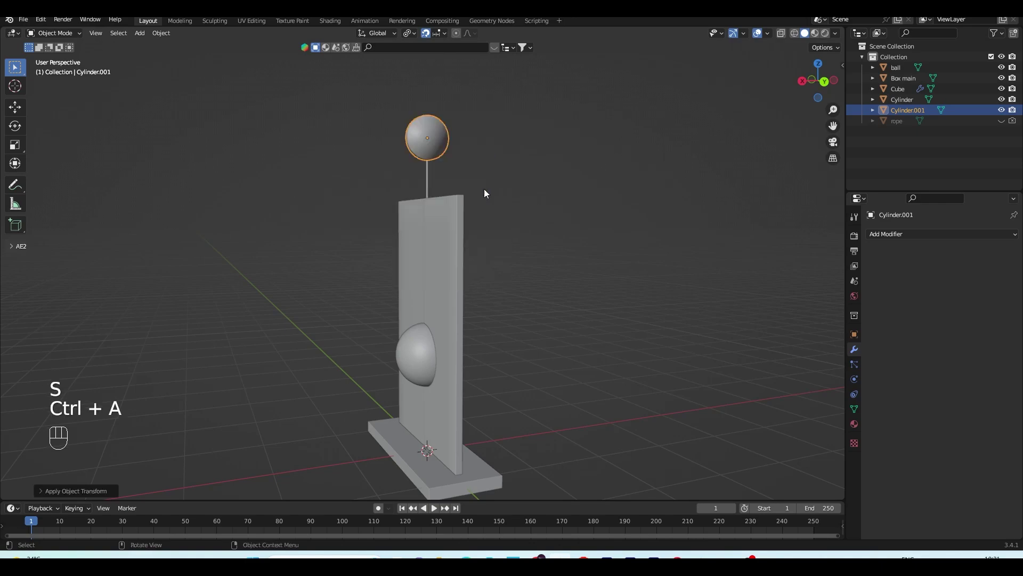
# Step: Add a Bevel modifier to the disc, raise its segment count and slightly reduce the bevel amount
pyautogui.moveTo(484, 188); pyautogui.dragTo(615, 272, button='middle')
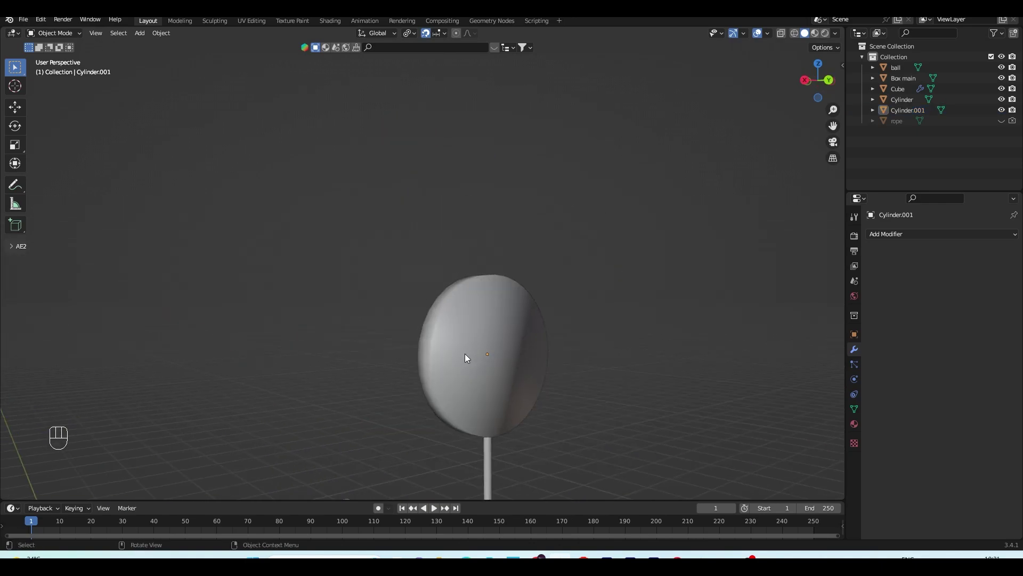
pyautogui.click(465, 354)
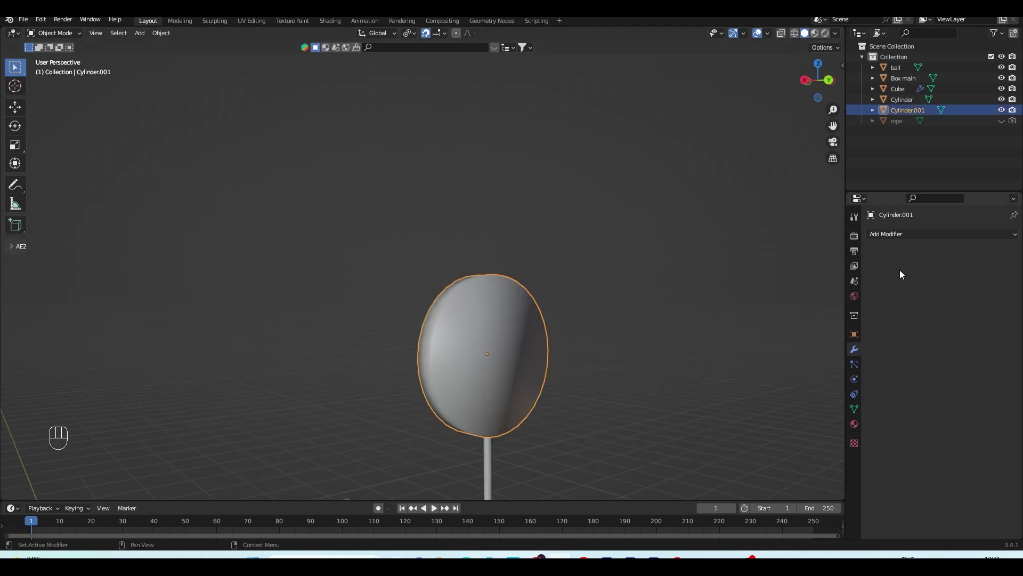
pyautogui.click(899, 236)
pyautogui.click(811, 275)
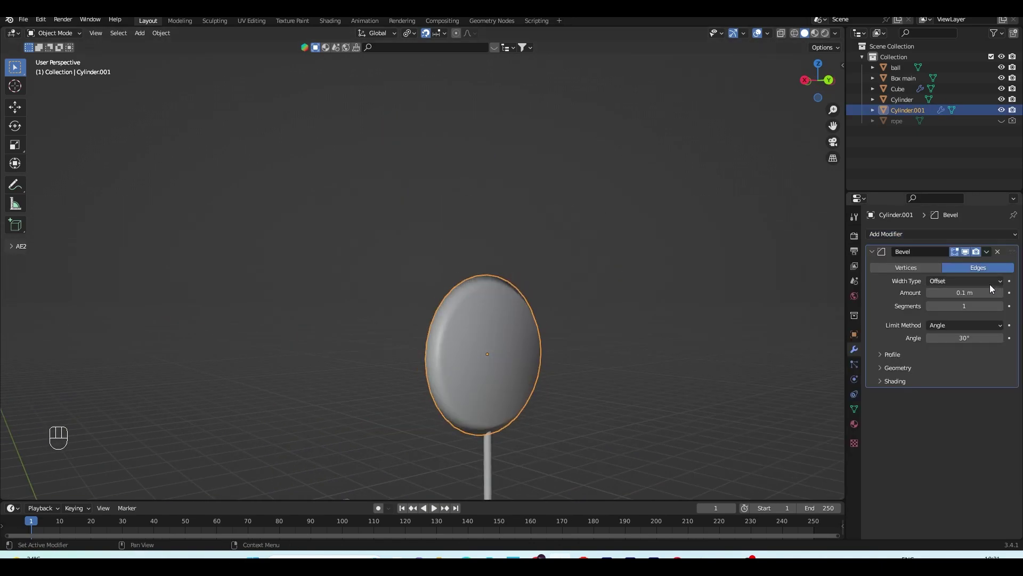
pyautogui.click(1000, 306)
pyautogui.click(1000, 306)
pyautogui.moveTo(964, 292); pyautogui.dragTo(958, 293)
# Step: Scale the ball down to about 0.967 so a narrow gap separates it from the panel's round cutout
pyautogui.click(443, 337)
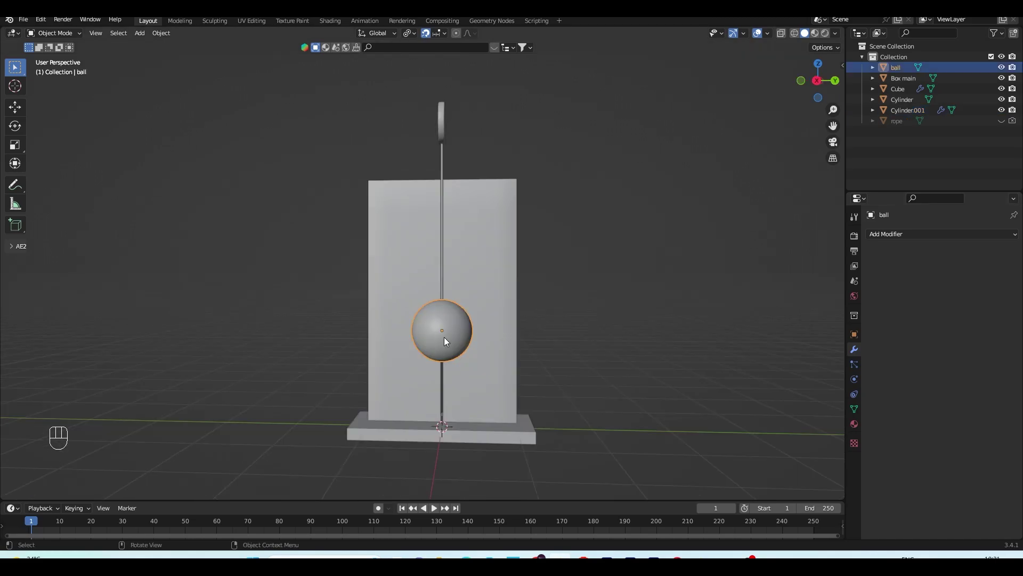
pyautogui.press('KP_3')
pyautogui.scroll(4, 443, 337)
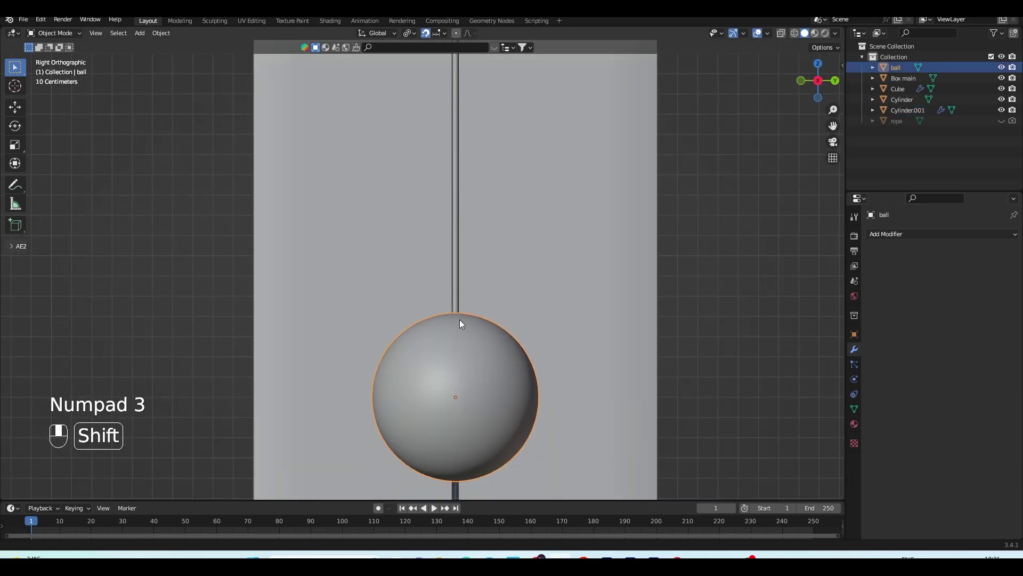
pyautogui.keyDown('shift'); pyautogui.moveTo(460, 319); pyautogui.dragTo(426, 192, button='middle'); pyautogui.keyUp('shift')
pyautogui.scroll(3, 468, 266)
pyautogui.keyDown('shift'); pyautogui.moveTo(510, 270); pyautogui.dragTo(524, 304, button='middle'); pyautogui.keyUp('shift')
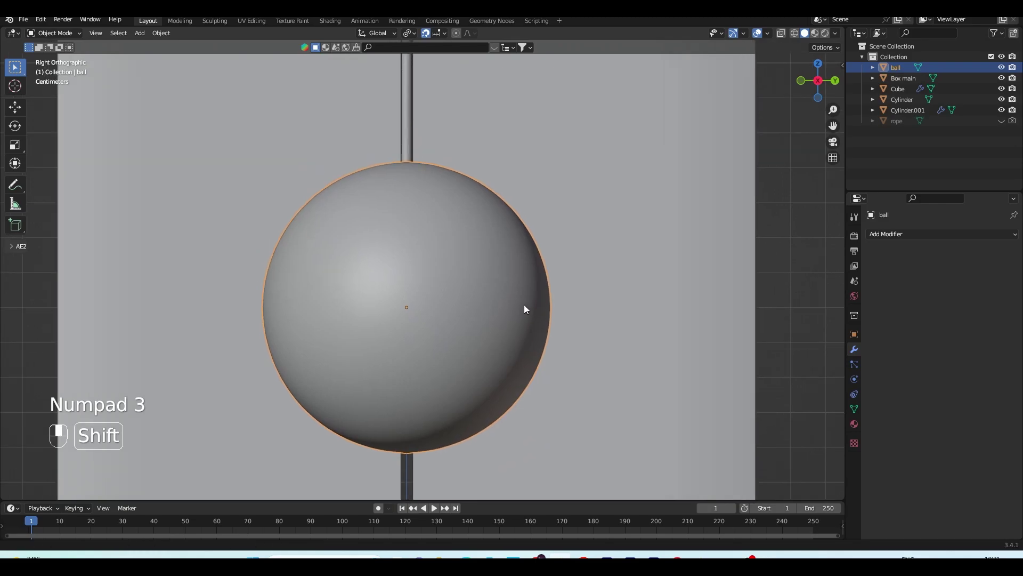
pyautogui.press('s')
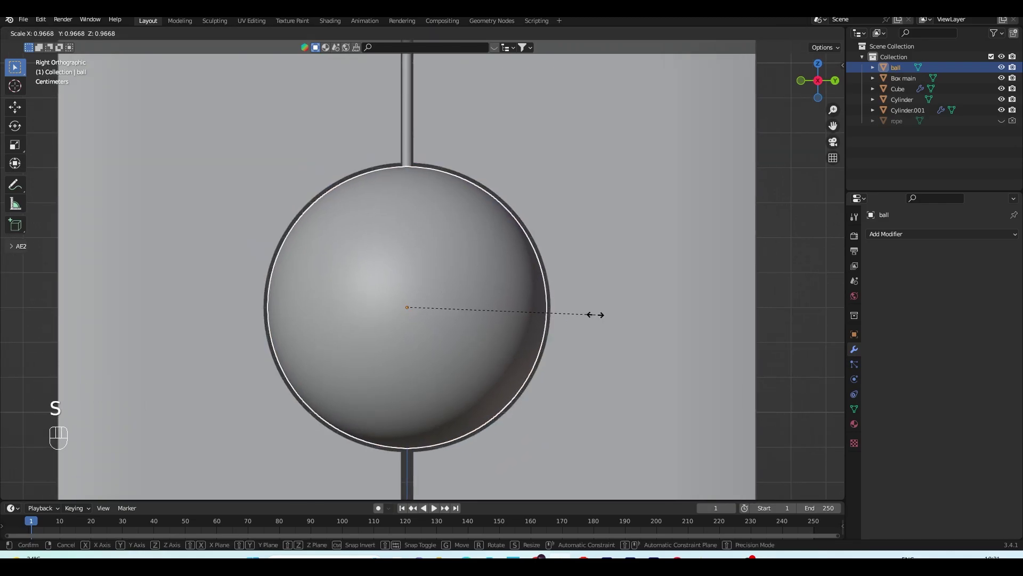
pyautogui.click(595, 315)
# Step: Save the Blender file and apply the resized ball's object transform
pyautogui.click(711, 298)
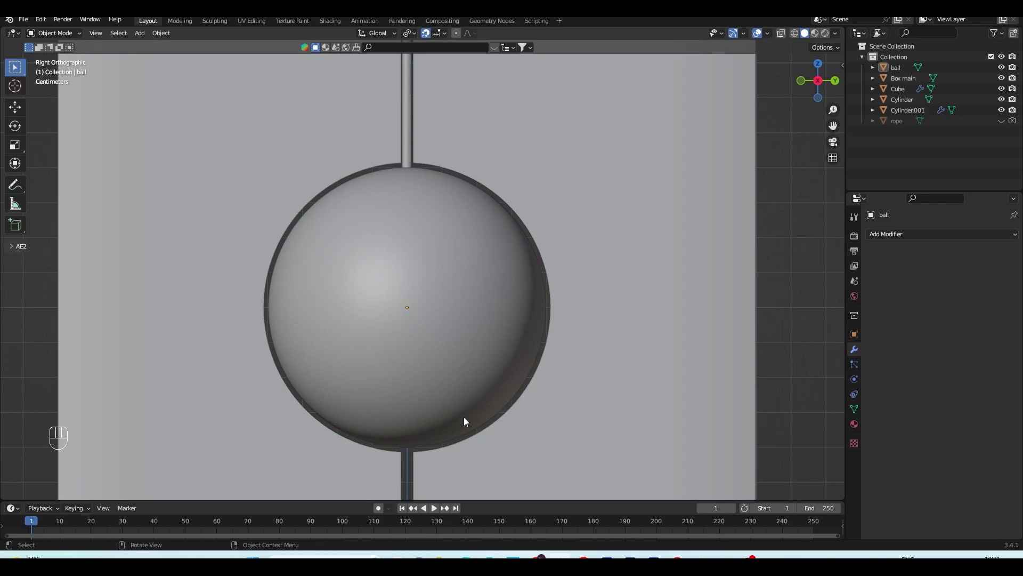
pyautogui.hotkey('ctrl', 's')
pyautogui.click(370, 315)
pyautogui.hotkey('ctrl', 'a')
pyautogui.click(423, 289)
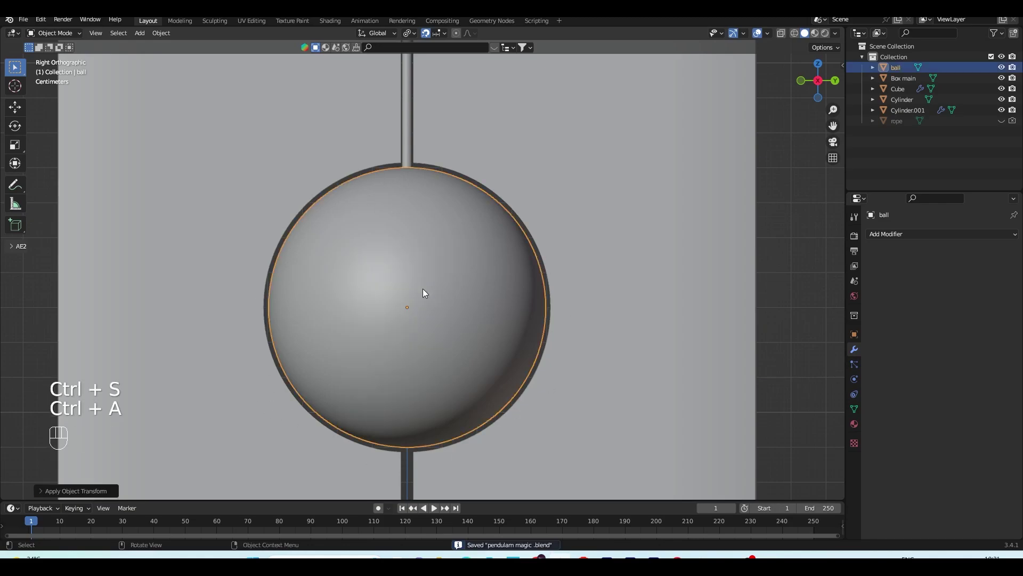
pyautogui.scroll(-4, 423, 289)
pyautogui.keyDown('shift'); pyautogui.scroll(3, 436, 293); pyautogui.keyUp('shift')
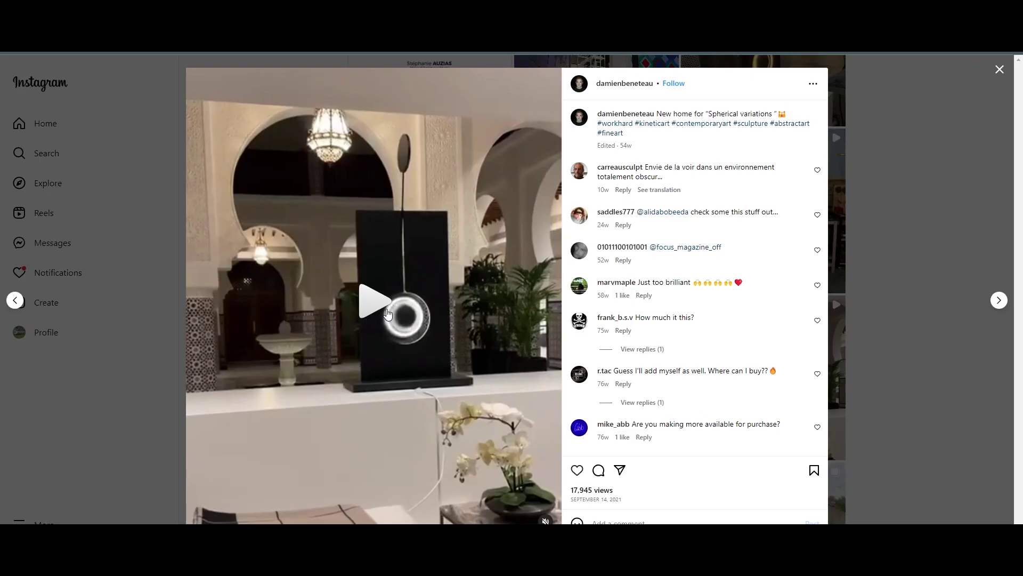
# Step: Examine the artist's Instagram posts of the pendulum sculptures for the surface finish on the ball's two sides
pyautogui.click(436, 318)
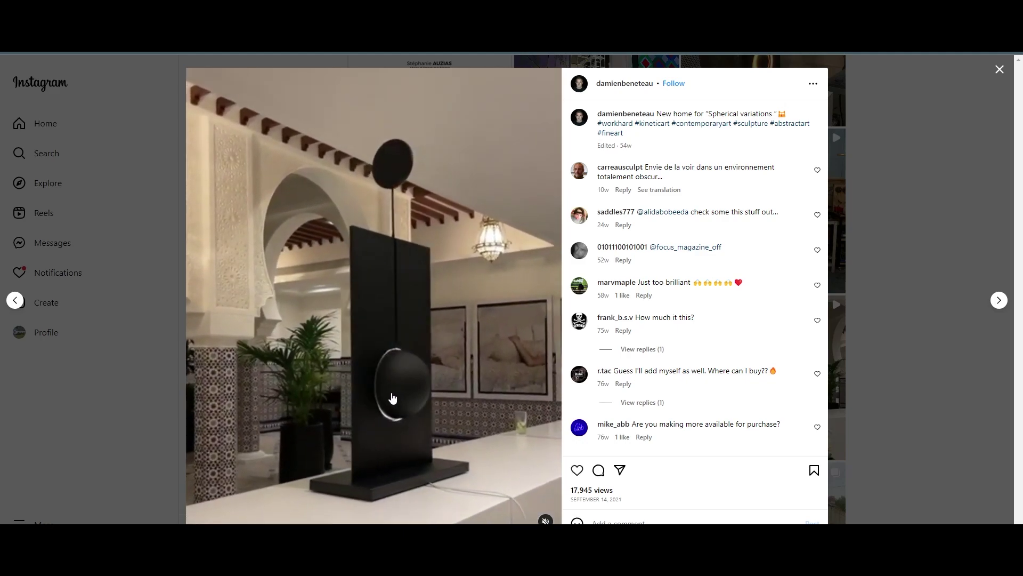
pyautogui.click(855, 313)
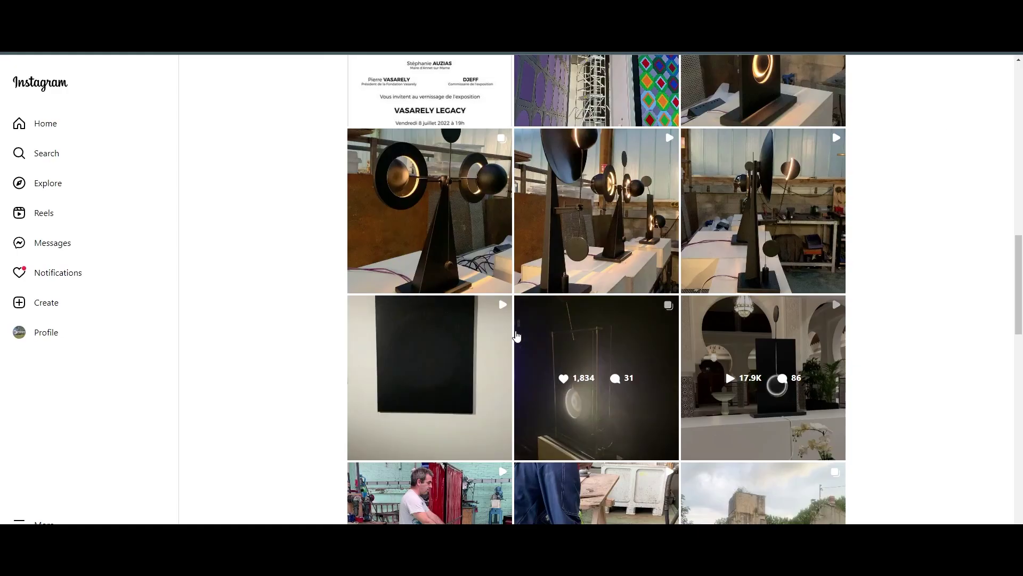
pyautogui.scroll(15, 630, 339)
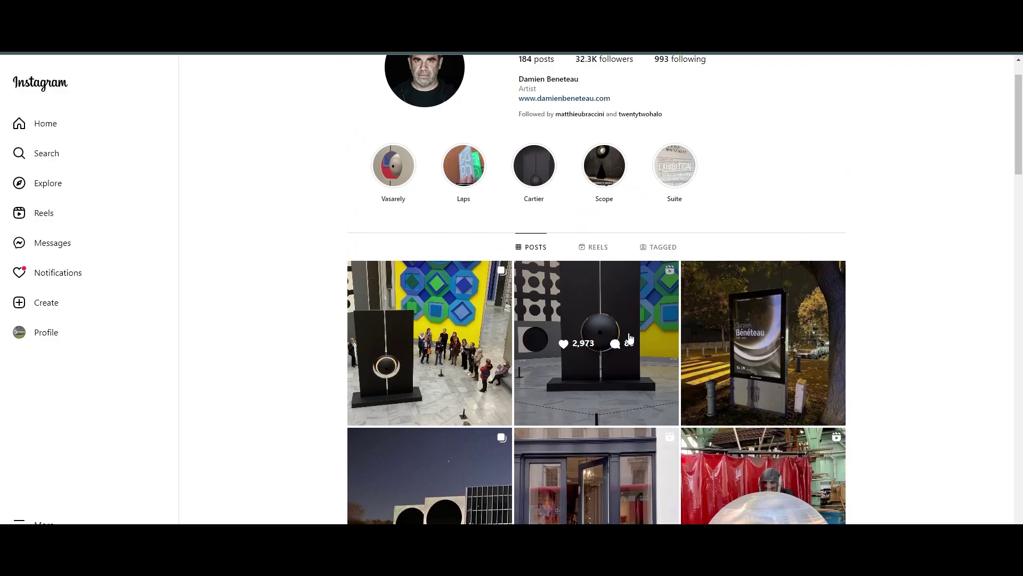
pyautogui.click(629, 338)
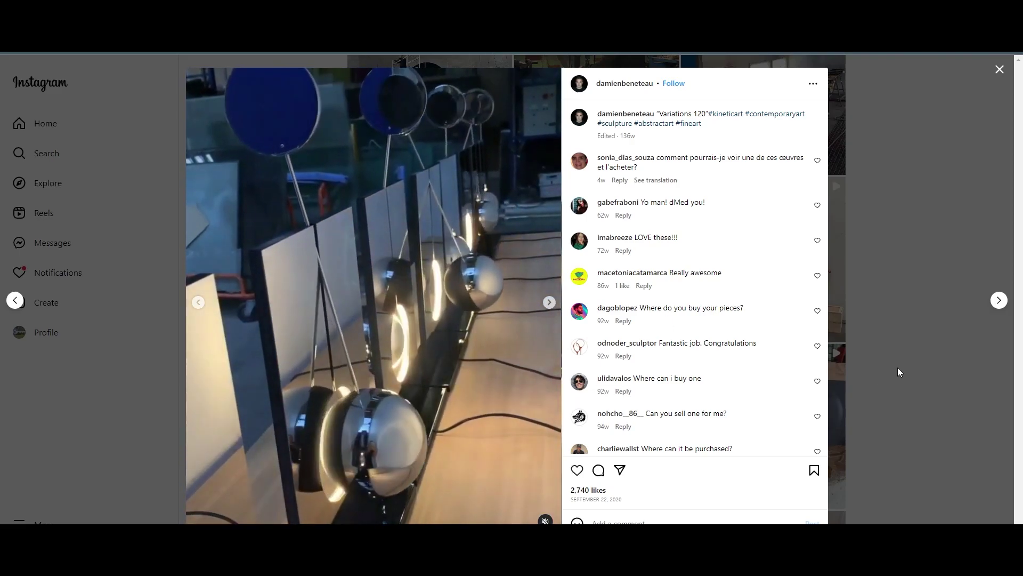
pyautogui.click(898, 370)
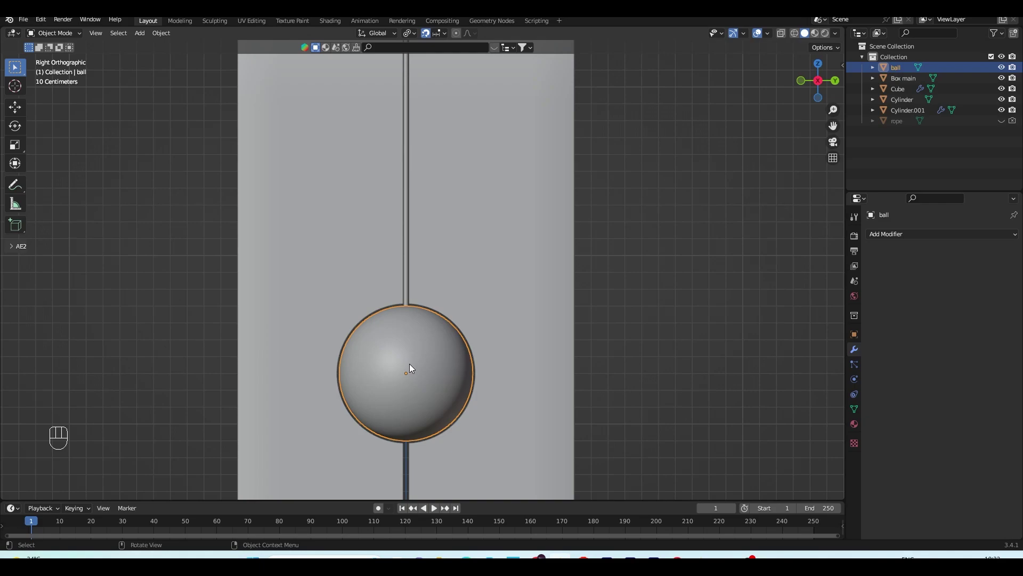
# Step: Isolate the ball in local view
pyautogui.press('/')
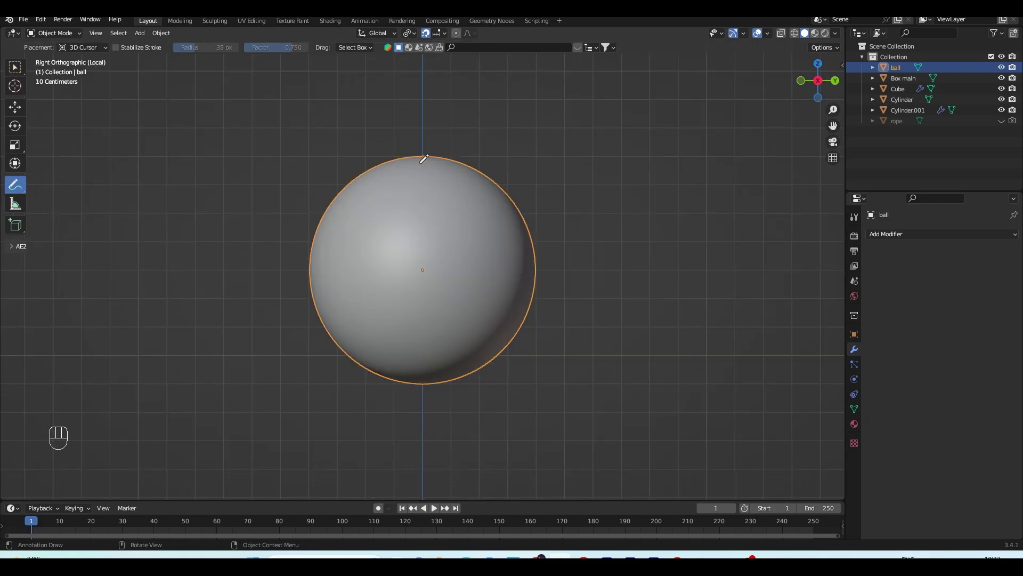
pyautogui.moveTo(424, 158)
pyautogui.mouseDown()
pyautogui.moveTo(325, 256)
pyautogui.moveTo(582, 320)
pyautogui.moveTo(342, 165)
pyautogui.mouseUp()
pyautogui.hotkey('ctrl', 'z')
pyautogui.moveTo(265, 268)
pyautogui.mouseDown()
pyautogui.moveTo(645, 259)
pyautogui.moveTo(181, 288)
pyautogui.moveTo(274, 267)
pyautogui.mouseUp()
pyautogui.moveTo(256, 158)
pyautogui.mouseDown()
pyautogui.moveTo(607, 251)
pyautogui.moveTo(265, 120)
pyautogui.mouseUp()
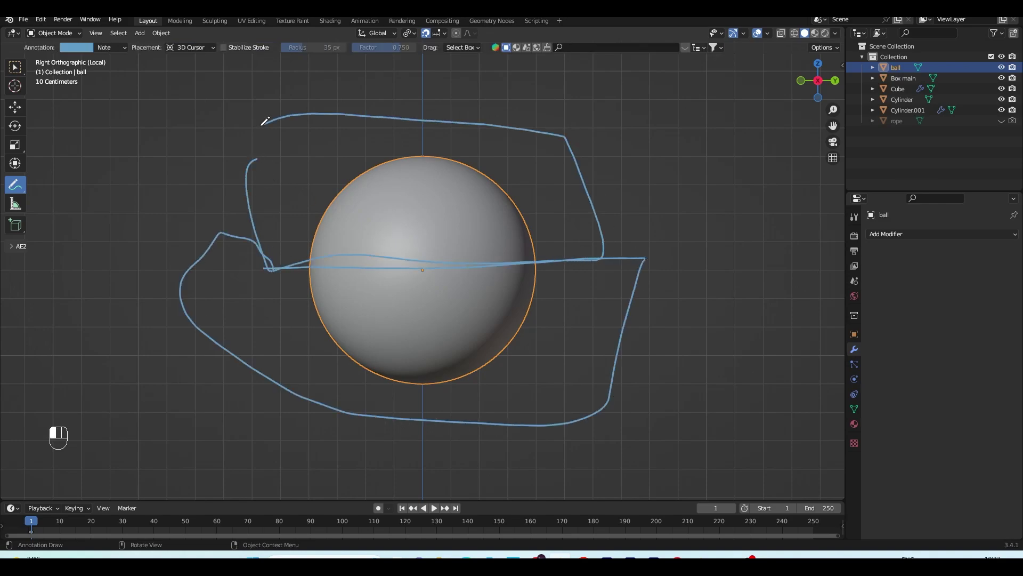
pyautogui.hotkey('ctrl', 'z')
pyautogui.hotkey('ctrl', 'z')
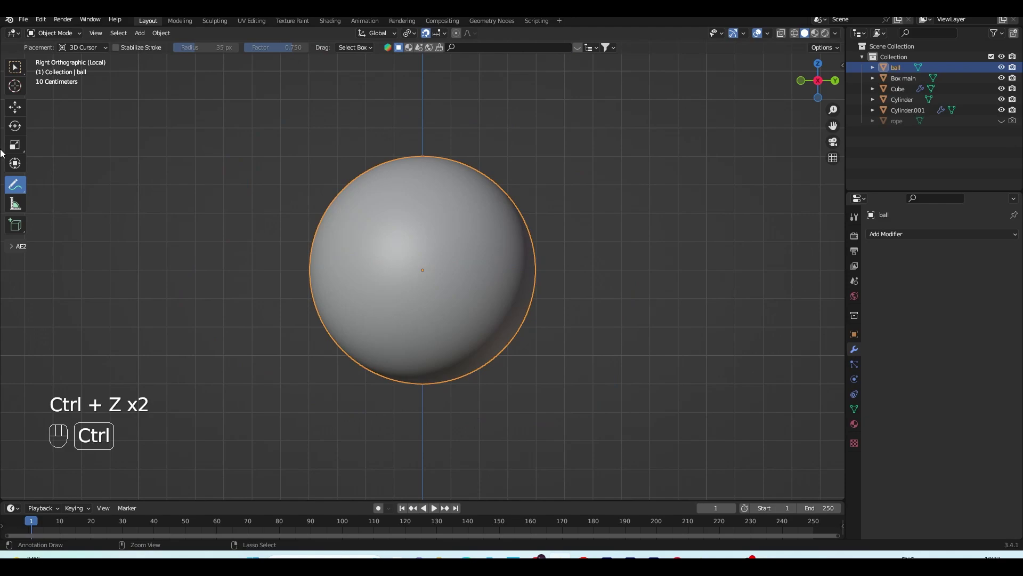
pyautogui.click(15, 109)
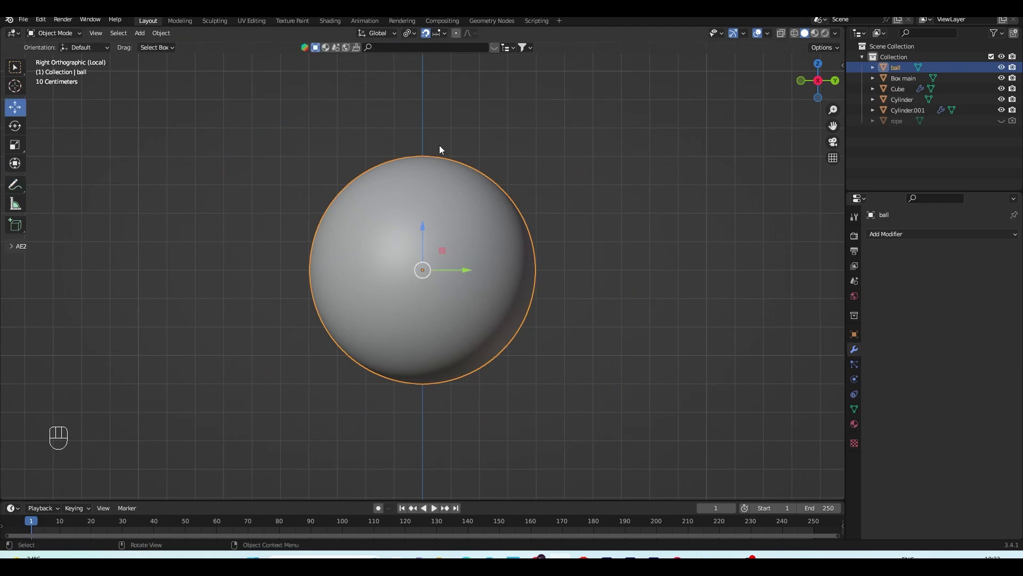
# Step: Select the faces of the ball's half that faces the right view, using face selection in Edit Mode
pyautogui.press('Tab')
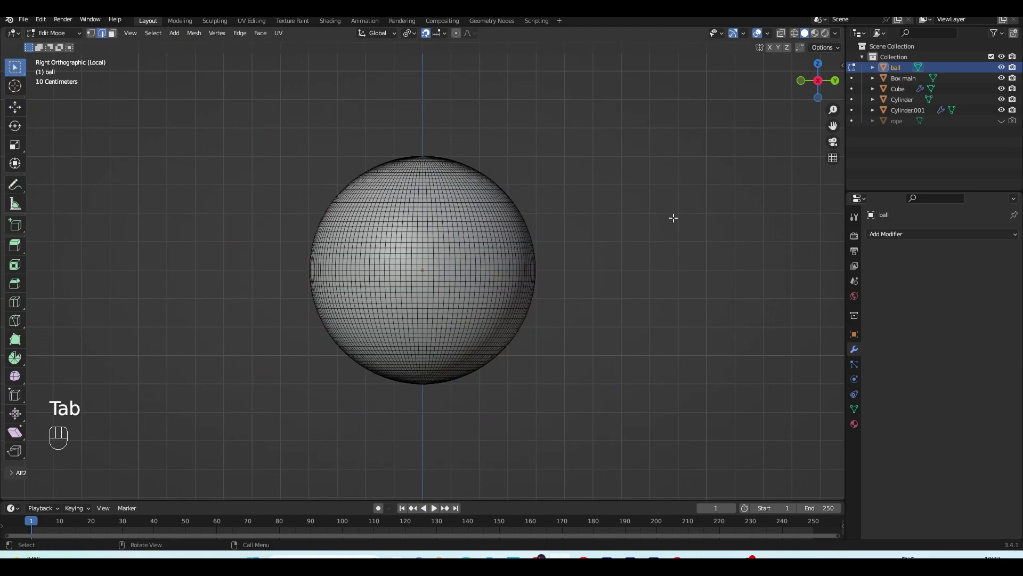
pyautogui.press('3')
pyautogui.press('3')
pyautogui.moveTo(112, 52); pyautogui.dragTo(635, 457)
# Step: Add the missed faces along the side of the ball's dividing seam to the selection with Circle Select
pyautogui.moveTo(433, 315); pyautogui.dragTo(531, 203, button='middle')
pyautogui.scroll(2, 537, 276)
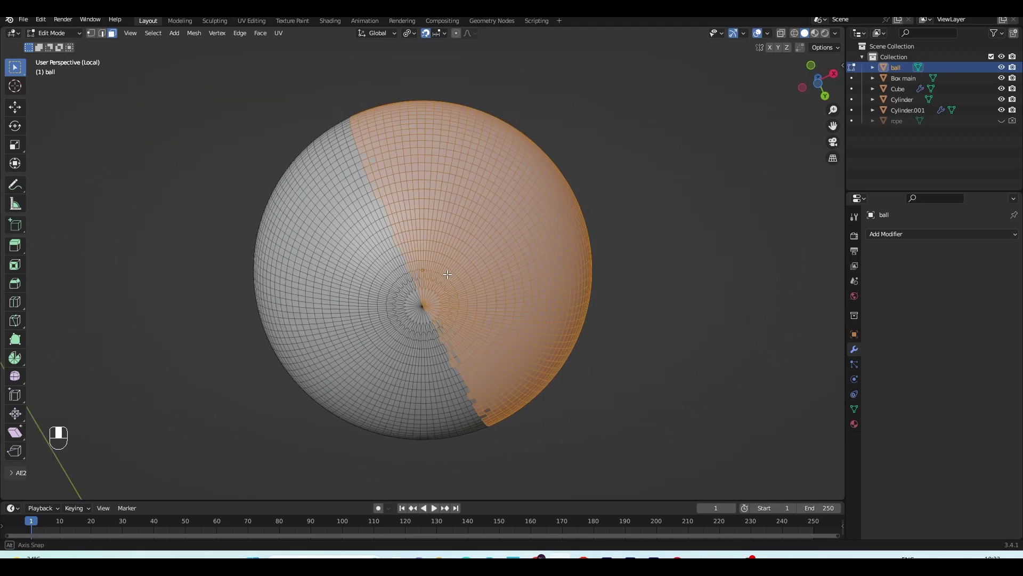
pyautogui.scroll(3, 442, 261)
pyautogui.keyDown('shift'); pyautogui.moveTo(441, 262); pyautogui.dragTo(455, 319, button='middle'); pyautogui.keyUp('shift')
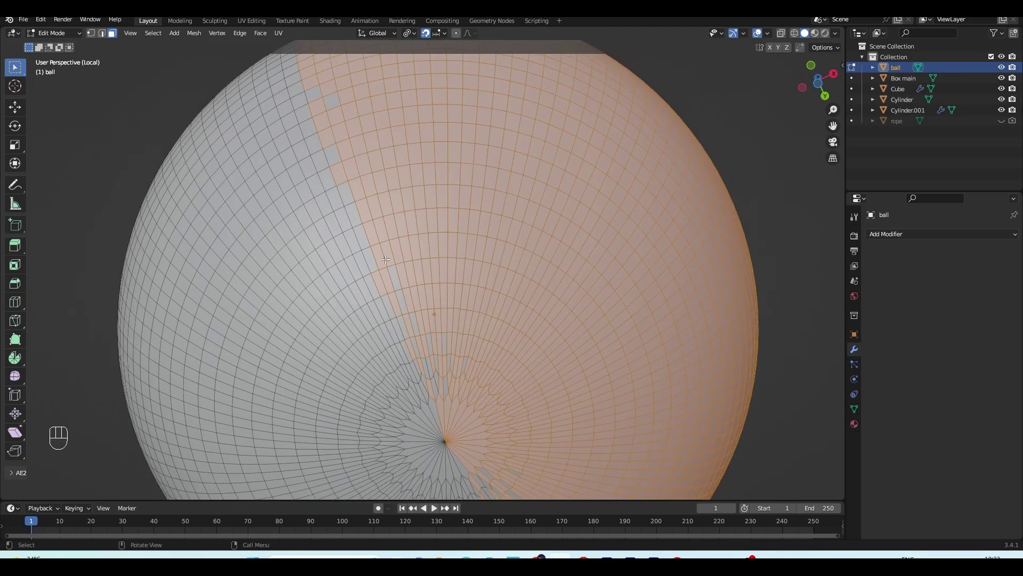
pyautogui.moveTo(385, 260); pyautogui.dragTo(392, 269, button='middle')
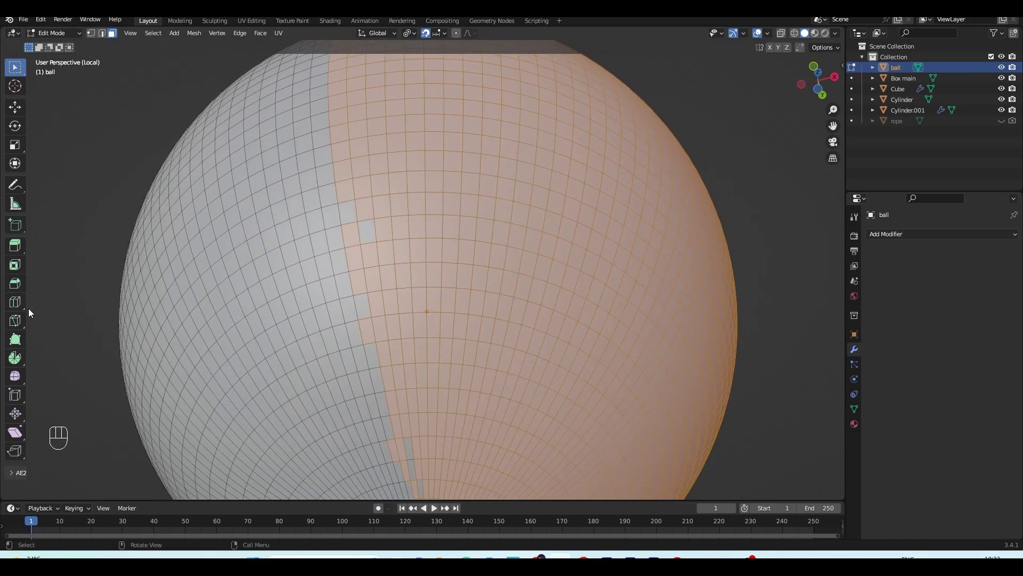
pyautogui.press('c')
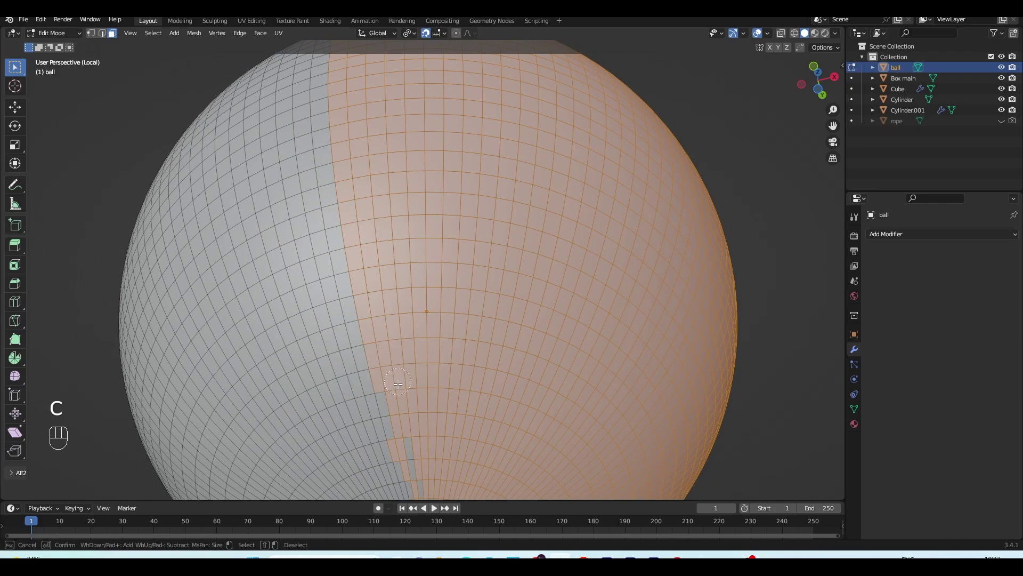
pyautogui.rightClick(406, 425)
# Step: Add the missed faces around the ball's pole to the half selection with Circle Select
pyautogui.scroll(-2, 410, 421)
pyautogui.keyDown('shift'); pyautogui.moveTo(439, 372); pyautogui.dragTo(399, 282, button='middle'); pyautogui.keyUp('shift')
pyautogui.scroll(3, 400, 281)
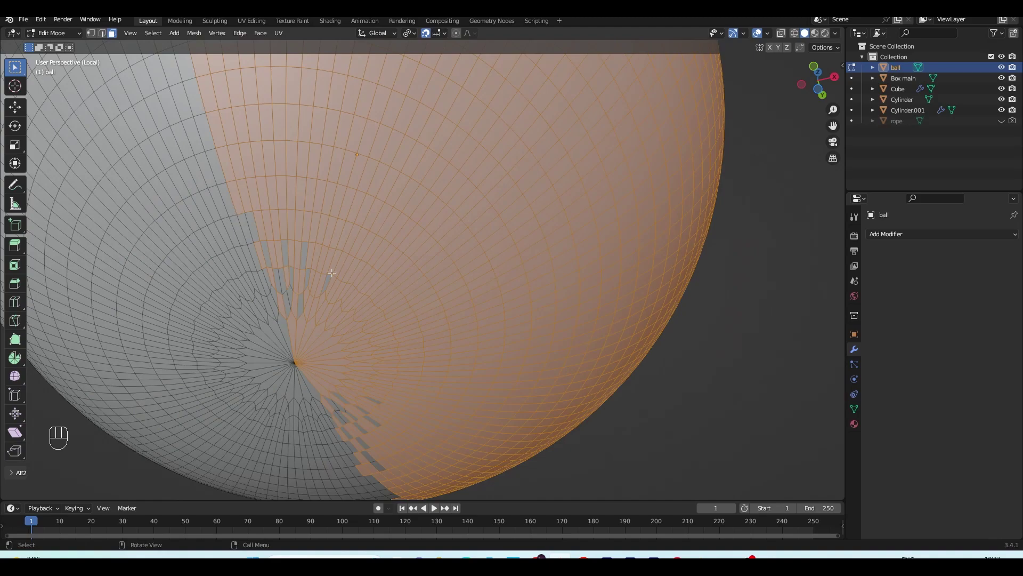
pyautogui.press('c')
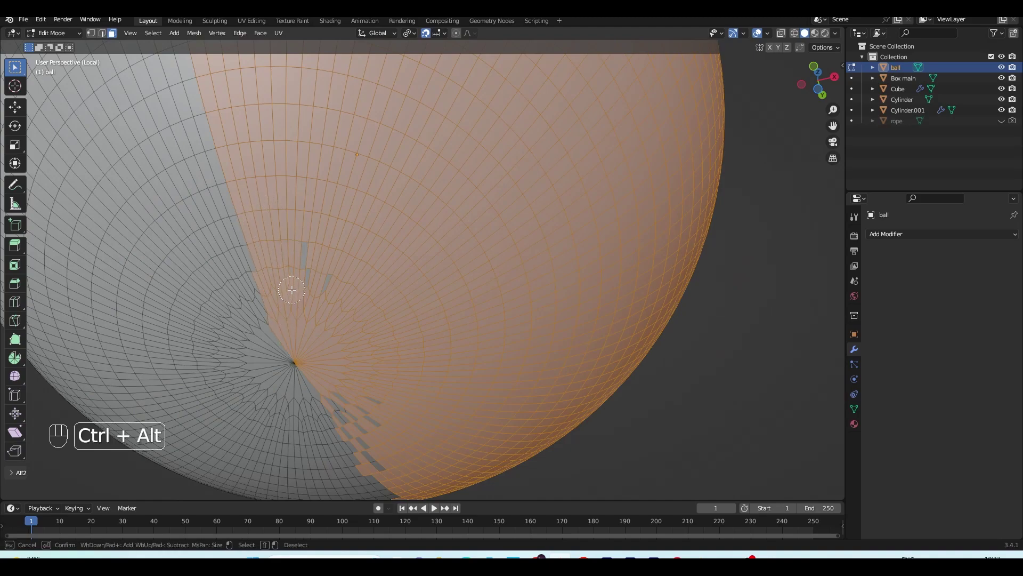
pyautogui.moveTo(297, 293)
pyautogui.mouseDown()
pyautogui.moveTo(310, 258)
pyautogui.moveTo(360, 452)
pyautogui.moveTo(374, 464)
pyautogui.moveTo(363, 403)
pyautogui.mouseUp()
# Step: Complete the half selection by adding the last missed faces beyond the pole, and check the seam all around
pyautogui.keyDown('ctrl'); pyautogui.click(353, 325); pyautogui.keyUp('ctrl')
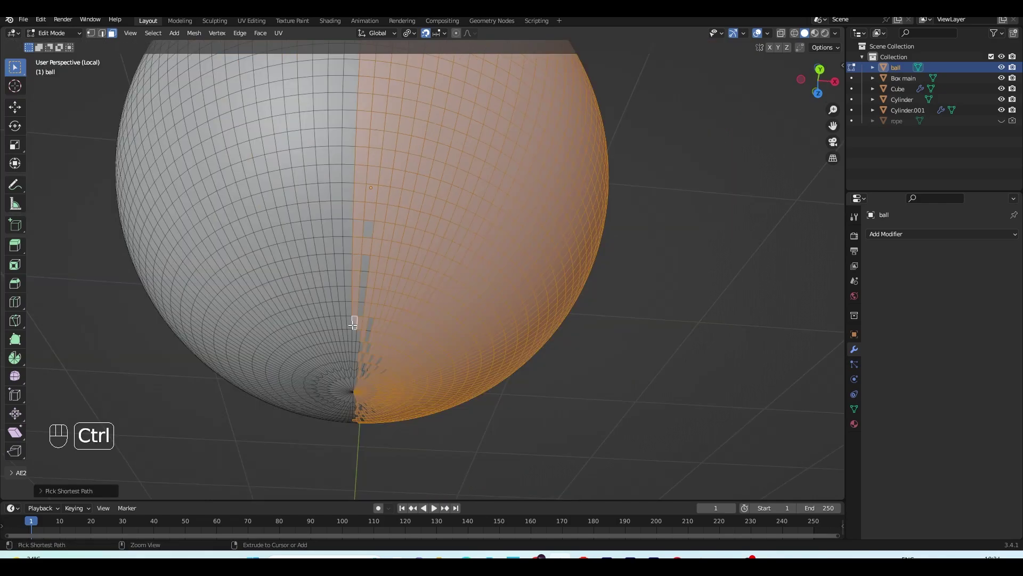
pyautogui.keyDown('ctrl'); pyautogui.click(368, 235); pyautogui.keyUp('ctrl')
pyautogui.scroll(-6, 371, 338)
pyautogui.moveTo(370, 338); pyautogui.dragTo(379, 198, button='middle')
pyautogui.scroll(6, 379, 198)
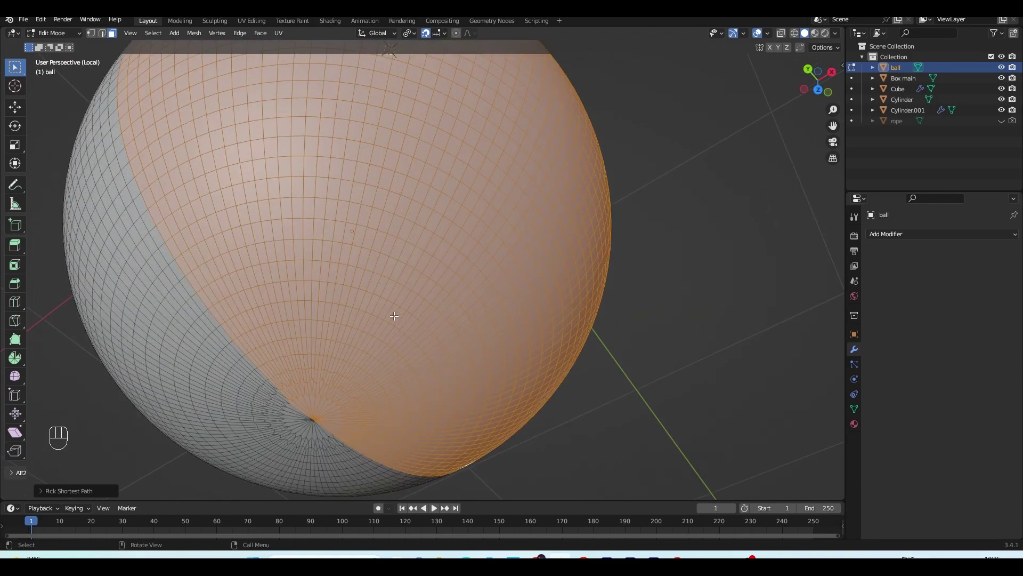
pyautogui.scroll(-6, 394, 315)
pyautogui.moveTo(394, 316); pyautogui.dragTo(898, 440, button='middle')
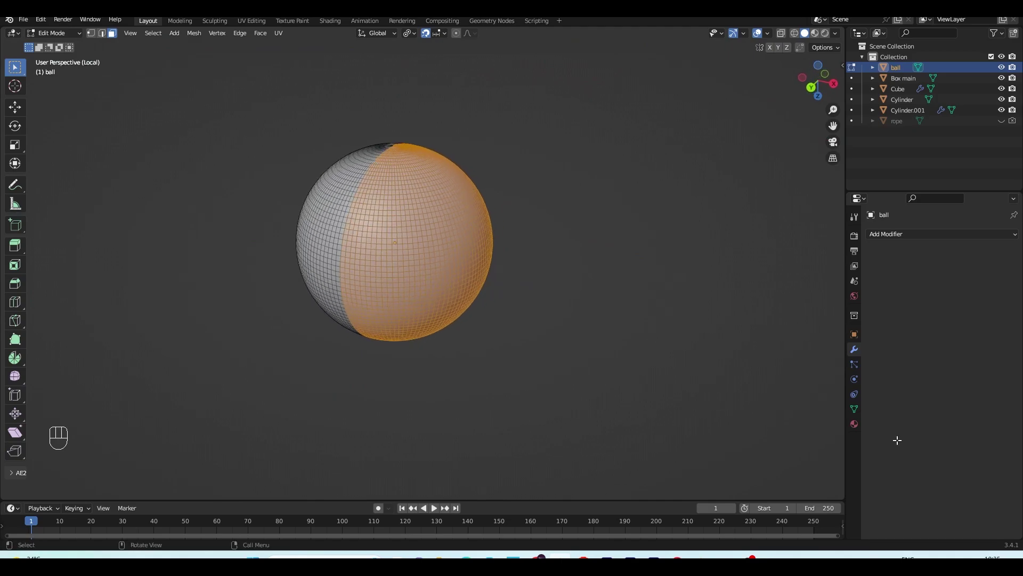
# Step: Create a material named "black" on the ball and assign it to the selected half
pyautogui.click(855, 425)
pyautogui.click(954, 282)
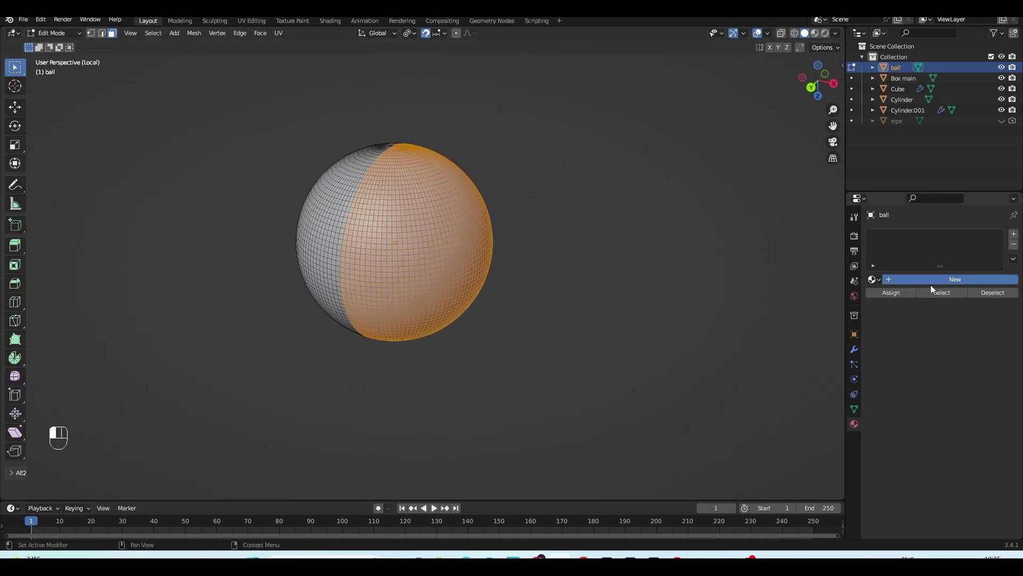
pyautogui.click(939, 281)
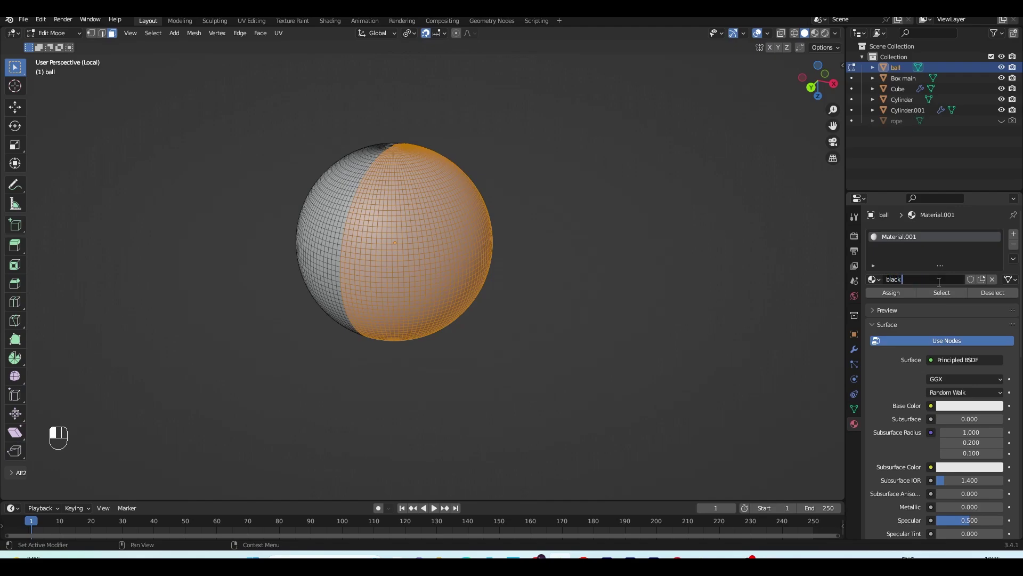
pyautogui.click(905, 291)
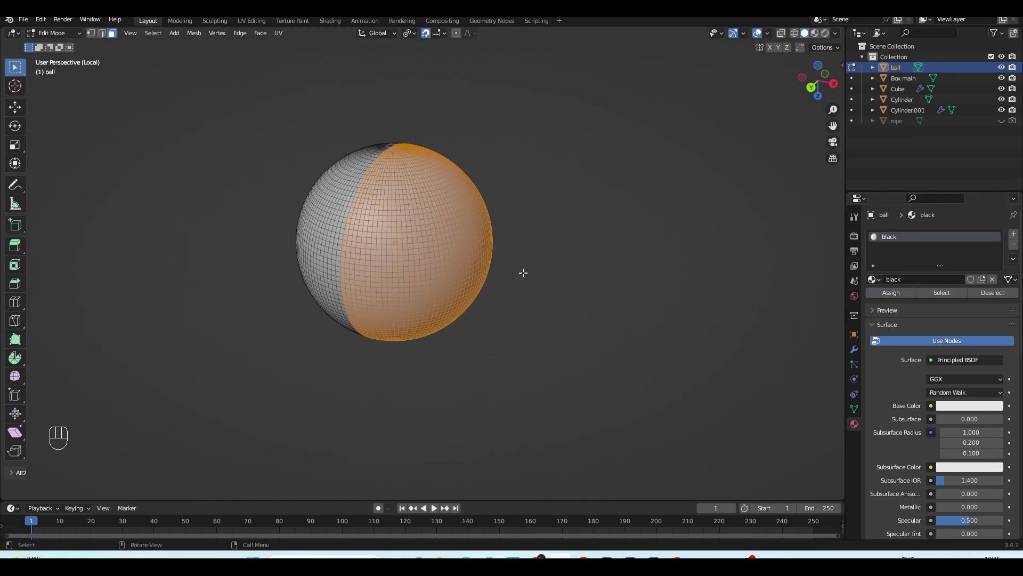
# Step: Invert the face selection and assign the ball's other half a new second material named "chrome"
pyautogui.hotkey('ctrl', 'i')
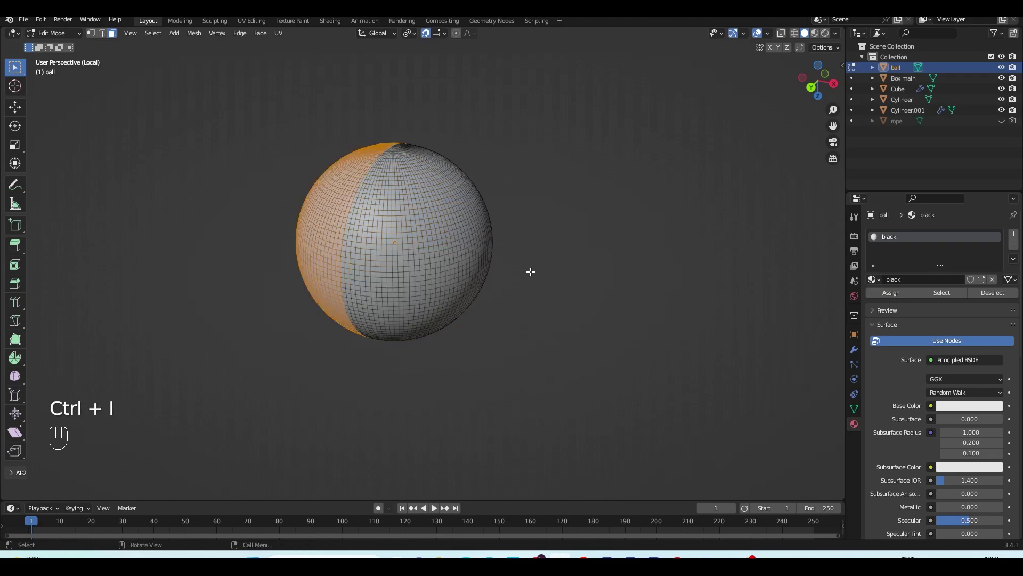
pyautogui.click(1015, 235)
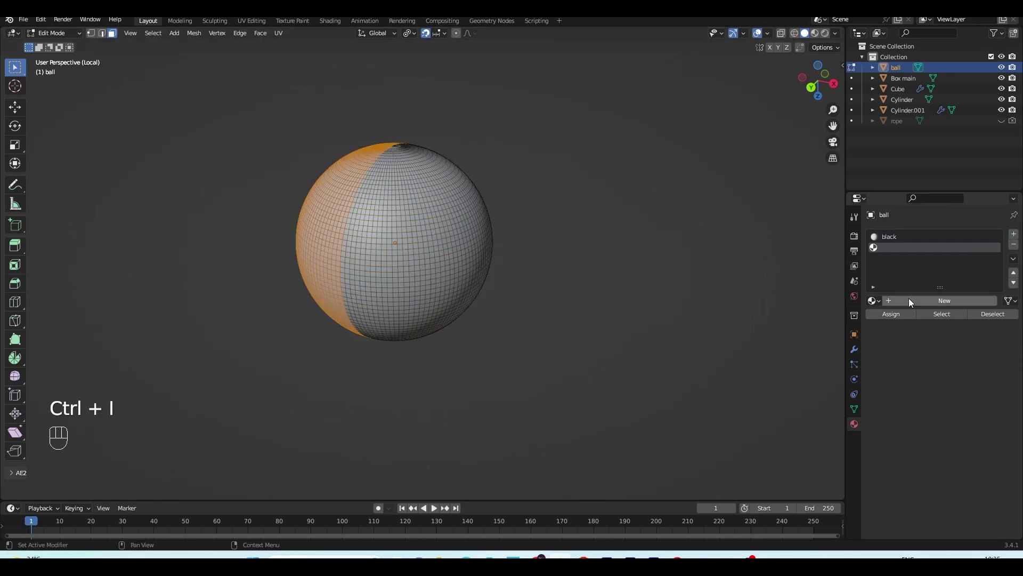
pyautogui.click(912, 303)
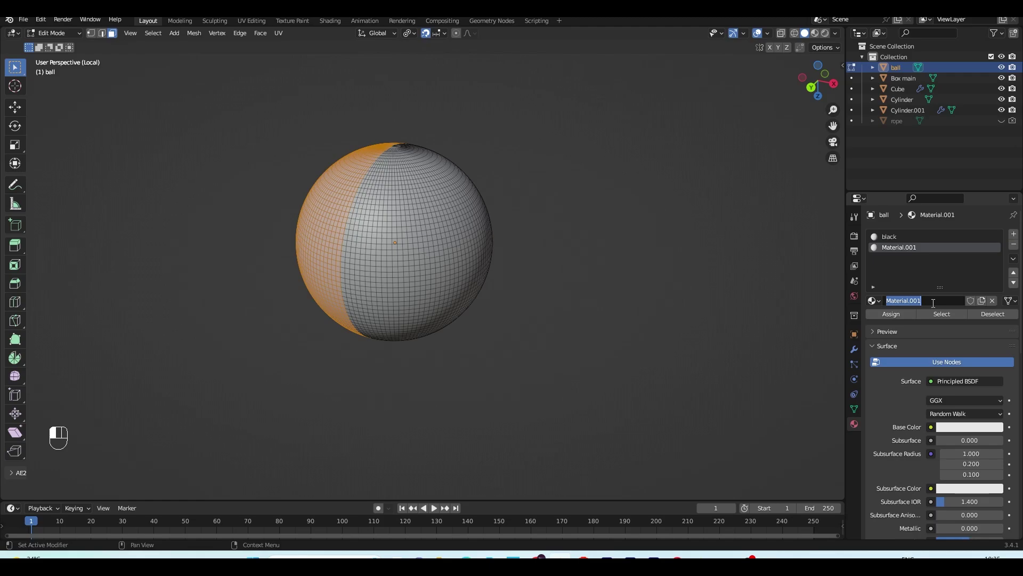
pyautogui.click(903, 316)
# Step: Return to Object Mode and leave local view, showing the whole sculpture in right orthographic view
pyautogui.press('Tab')
pyautogui.press('KP_3')
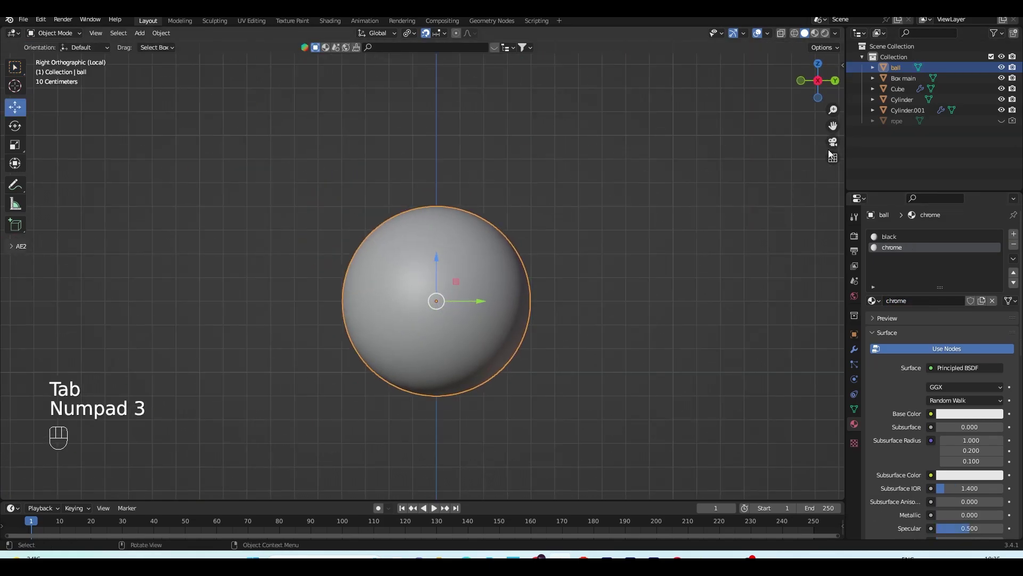
pyautogui.press('KP_Divide')
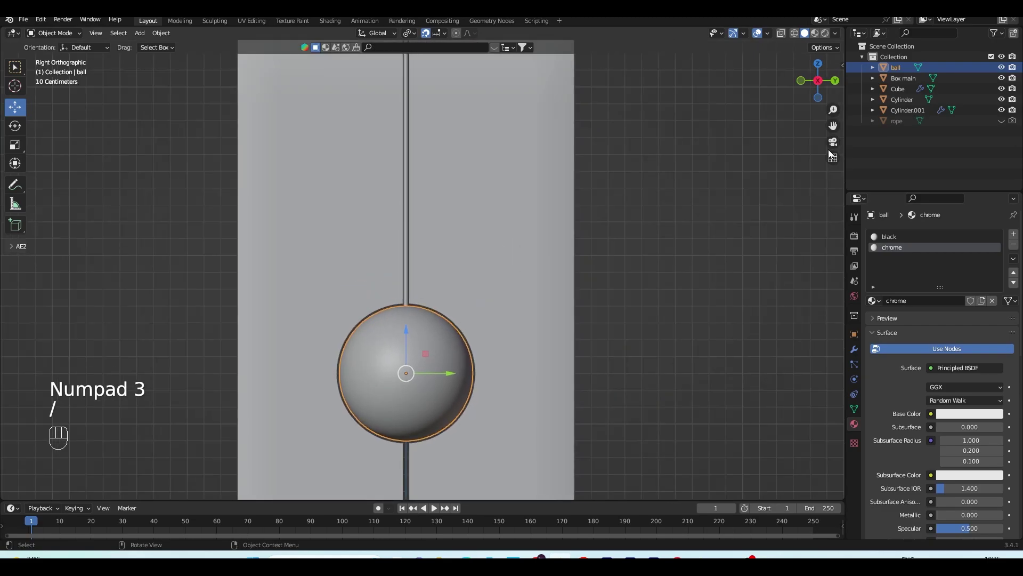
# Step: Try to give the thin rod a new material of its own
pyautogui.keyDown('shift'); pyautogui.moveTo(564, 283); pyautogui.dragTo(591, 326, button='middle'); pyautogui.keyUp('shift')
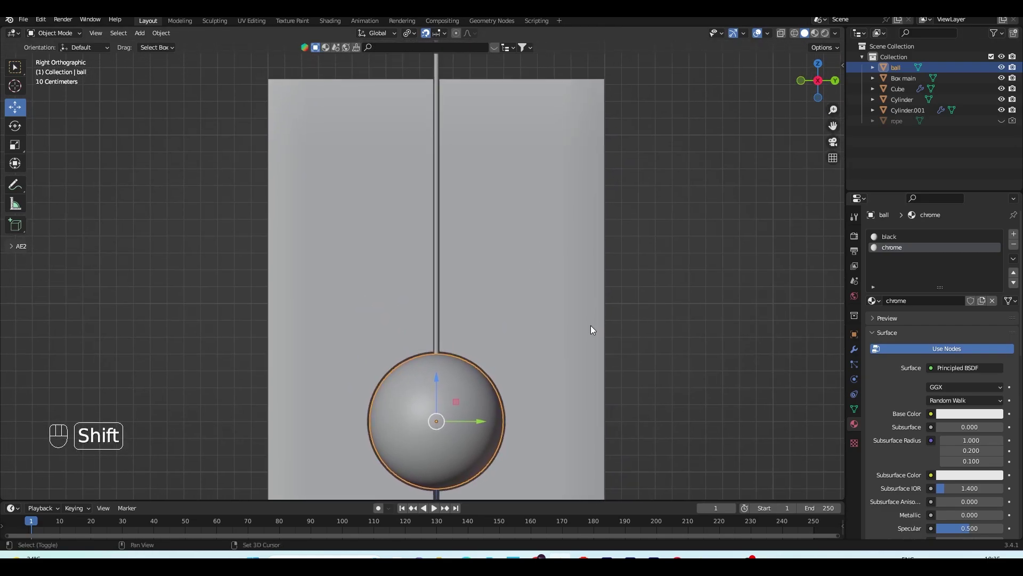
pyautogui.click(439, 204)
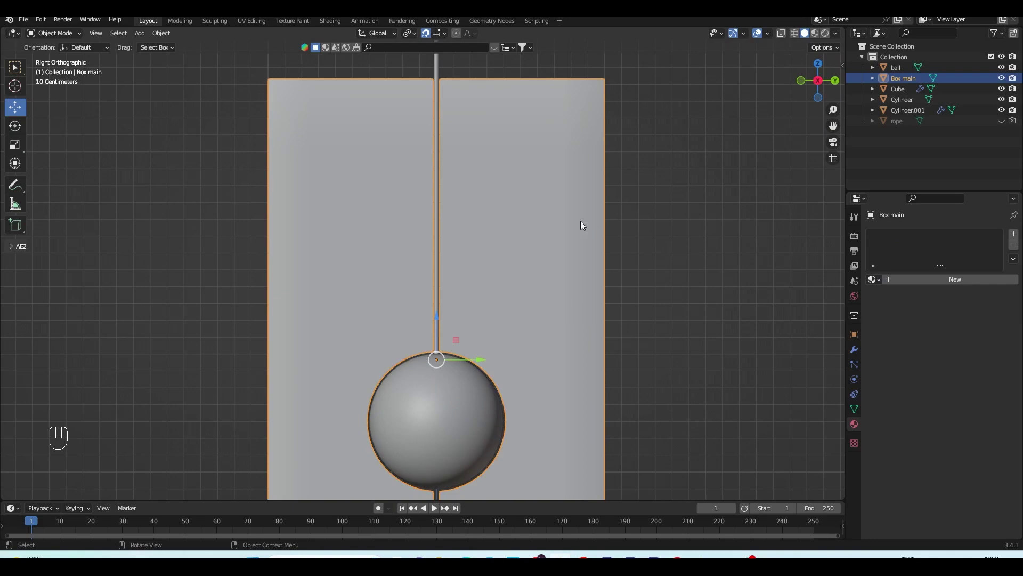
pyautogui.click(439, 76)
pyautogui.keyDown('shift'); pyautogui.moveTo(457, 79); pyautogui.dragTo(495, 132, button='middle'); pyautogui.keyUp('shift')
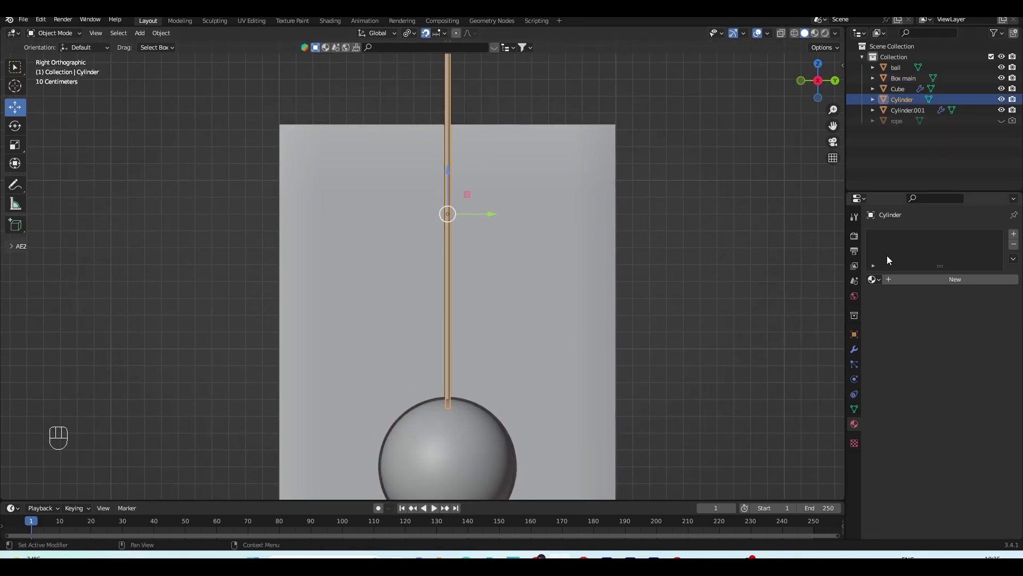
pyautogui.click(921, 280)
pyautogui.click(937, 279)
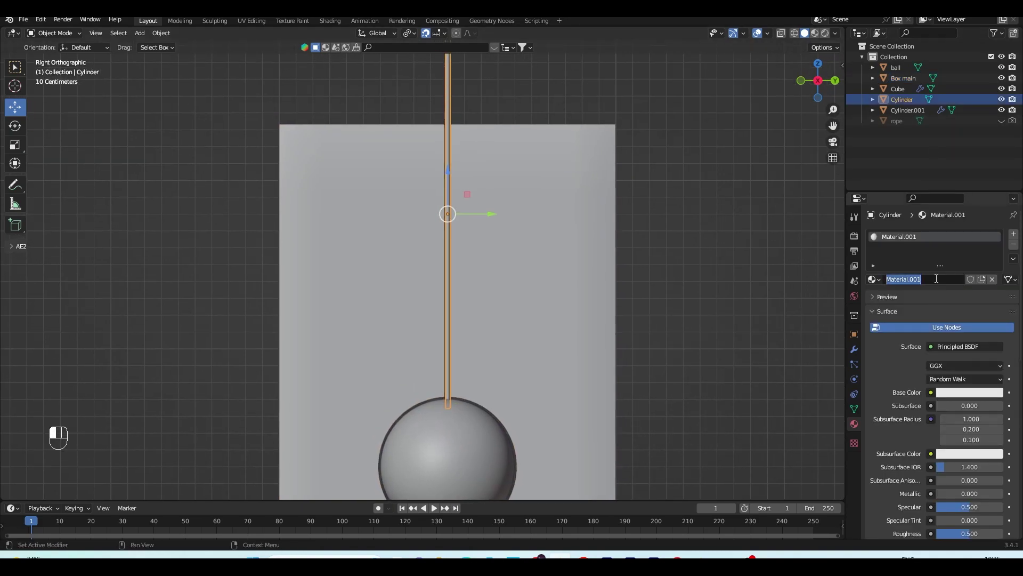
# Step: Check the finish of the rod and disc in the sculpture's Instagram post
pyautogui.click(537, 563)
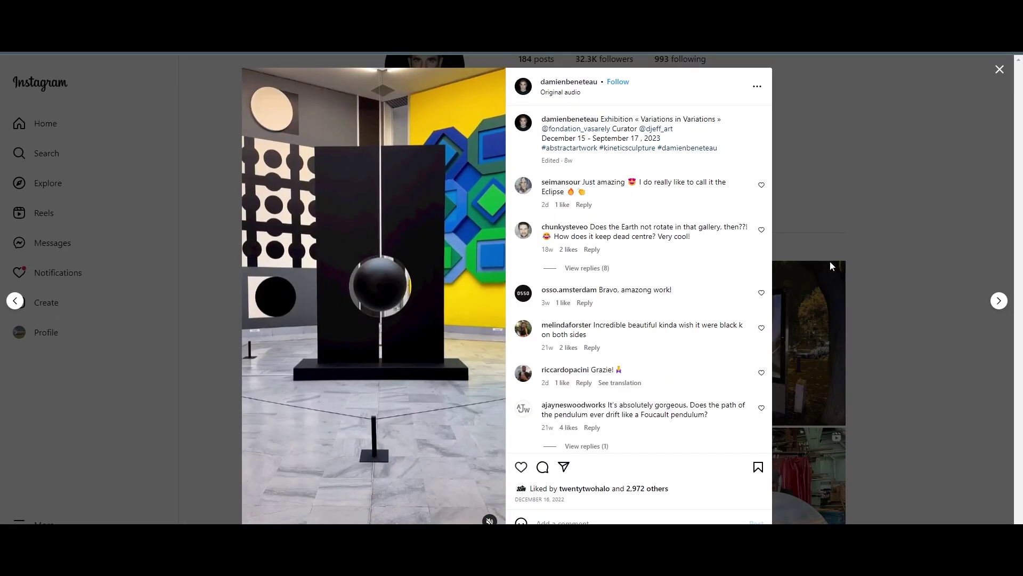
pyautogui.press('Escape')
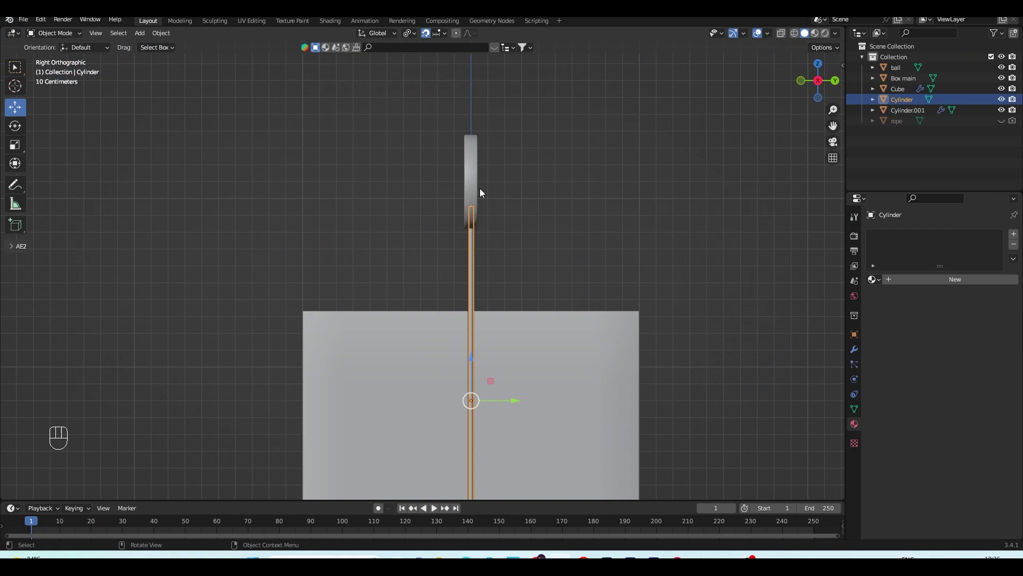
# Step: Assign the existing "black" material to the upper disc and the existing "chrome" material to the thin rod
pyautogui.click(480, 188)
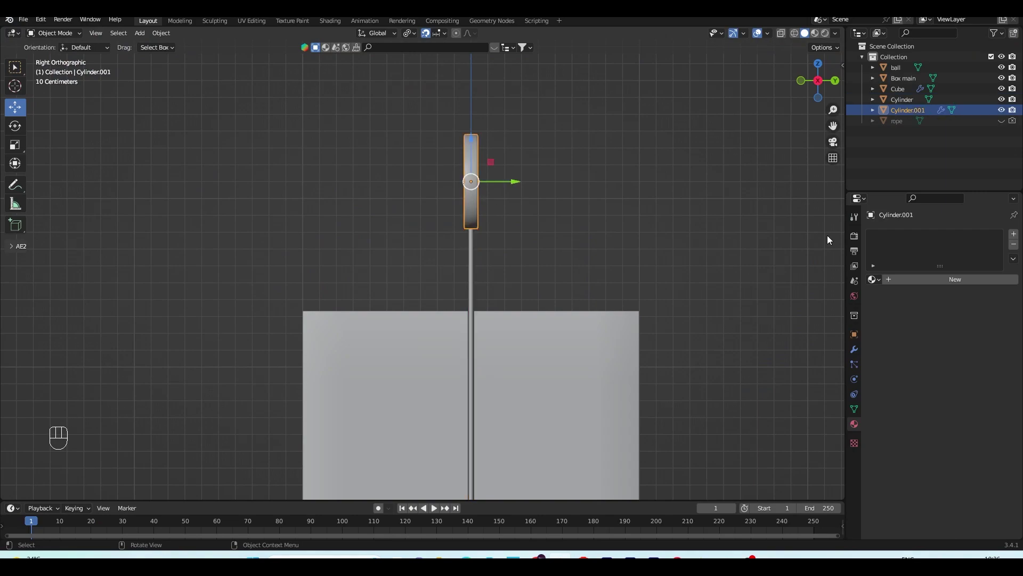
pyautogui.click(874, 279)
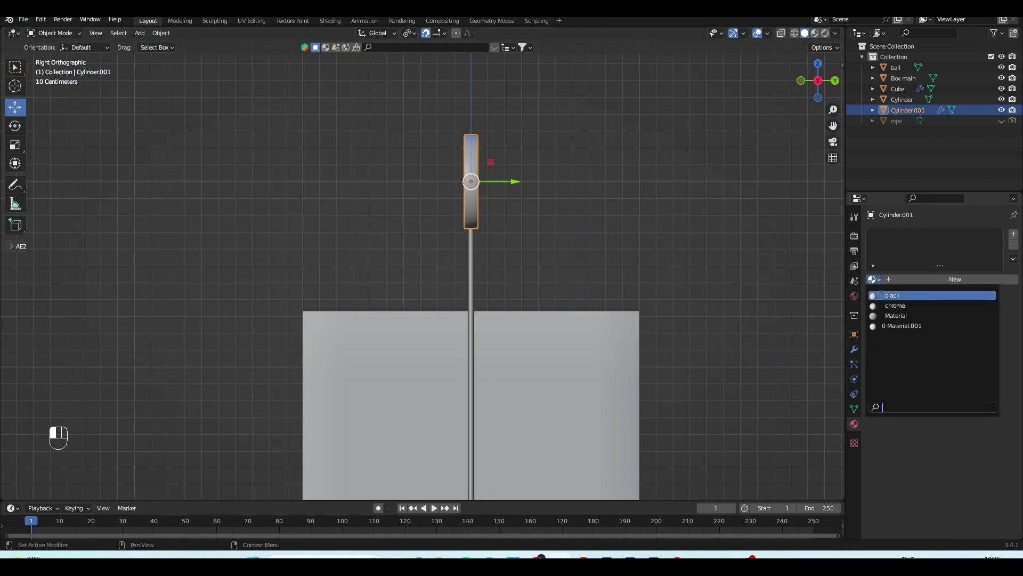
pyautogui.click(880, 296)
pyautogui.click(470, 297)
pyautogui.click(874, 280)
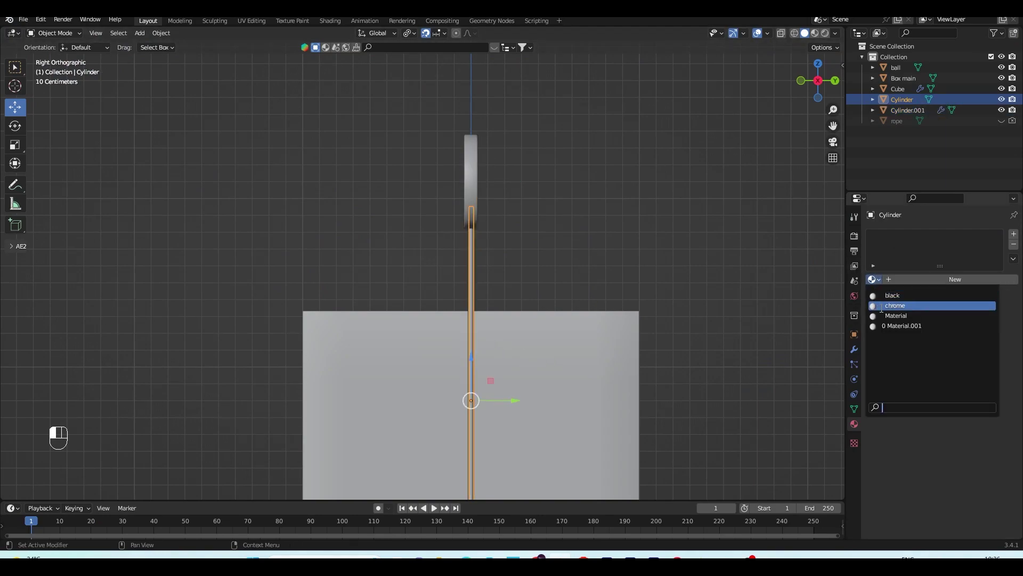
pyautogui.click(880, 306)
pyautogui.click(633, 220)
pyautogui.scroll(-3, 555, 389)
pyautogui.keyDown('shift'); pyautogui.moveTo(555, 389); pyautogui.dragTo(555, 299, button='middle'); pyautogui.keyUp('shift')
pyautogui.click(451, 139)
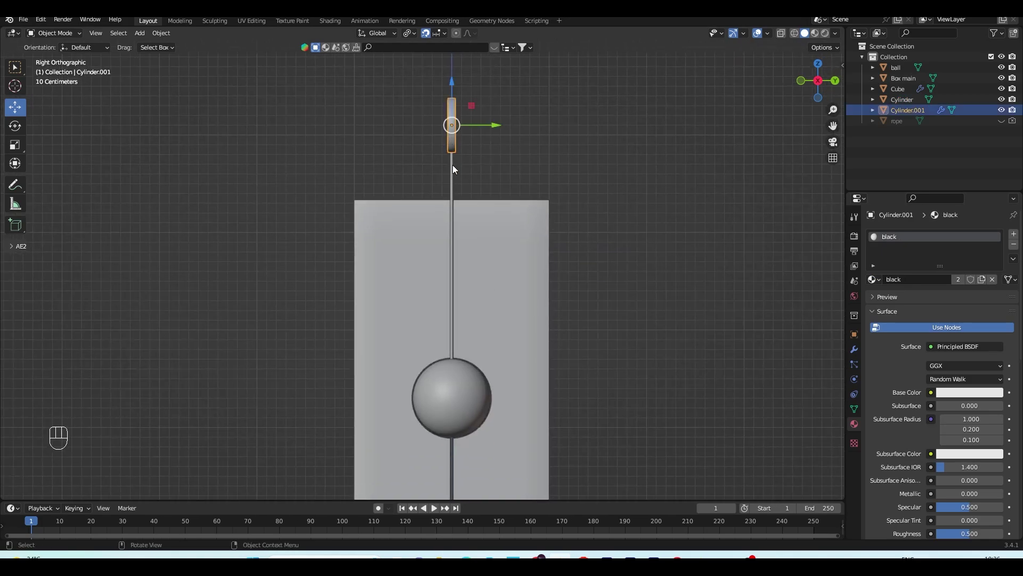
pyautogui.keyDown('shift'); pyautogui.click(453, 165); pyautogui.keyUp('shift')
pyautogui.keyDown('shift'); pyautogui.click(455, 383); pyautogui.keyUp('shift')
pyautogui.click(734, 302)
pyautogui.click(469, 390)
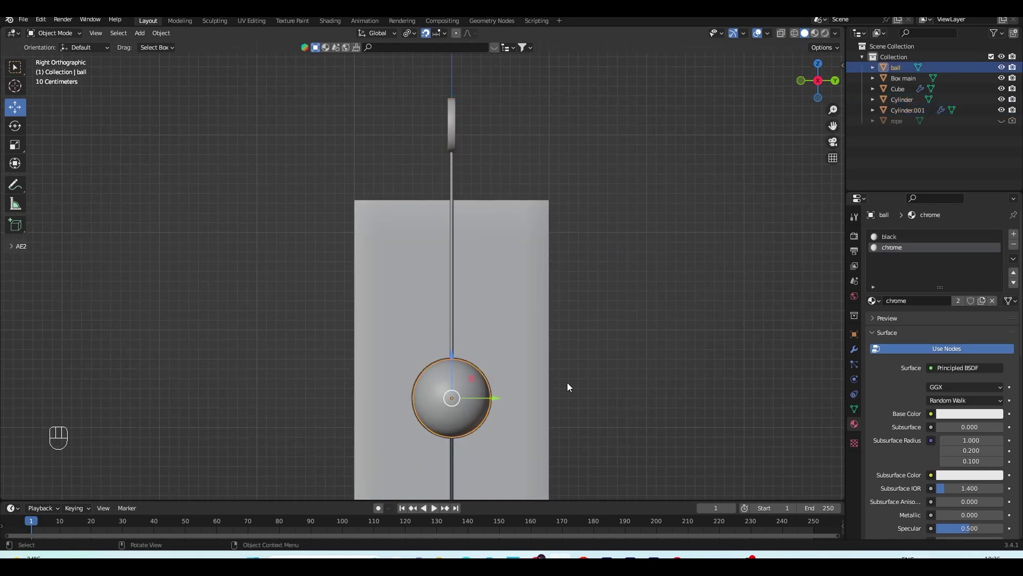
pyautogui.click(853, 364)
pyautogui.click(453, 243)
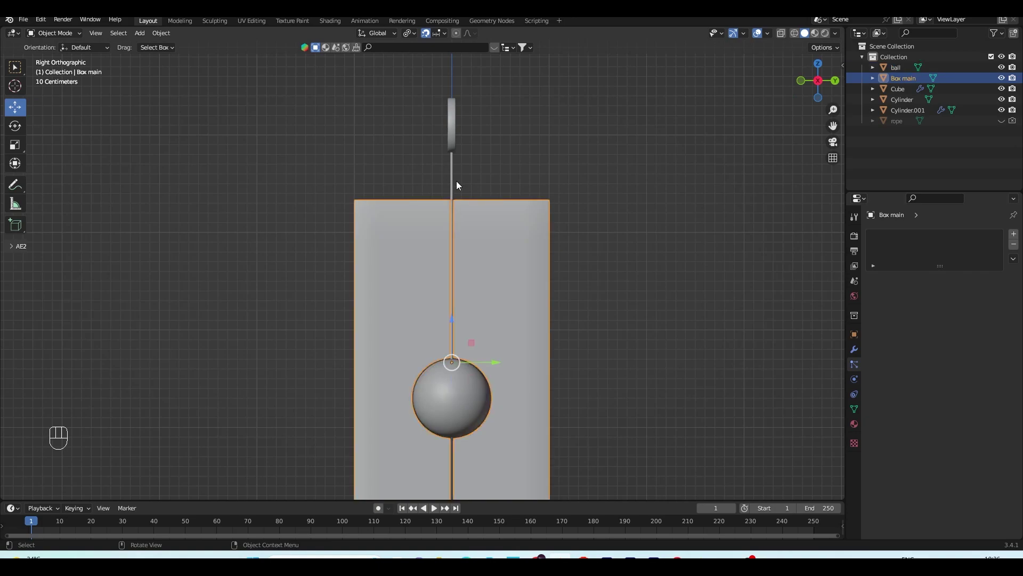
pyautogui.click(451, 168)
# Step: Join the disc, the rod and the ball into a single object, with the ball as the active object
pyautogui.click(452, 141)
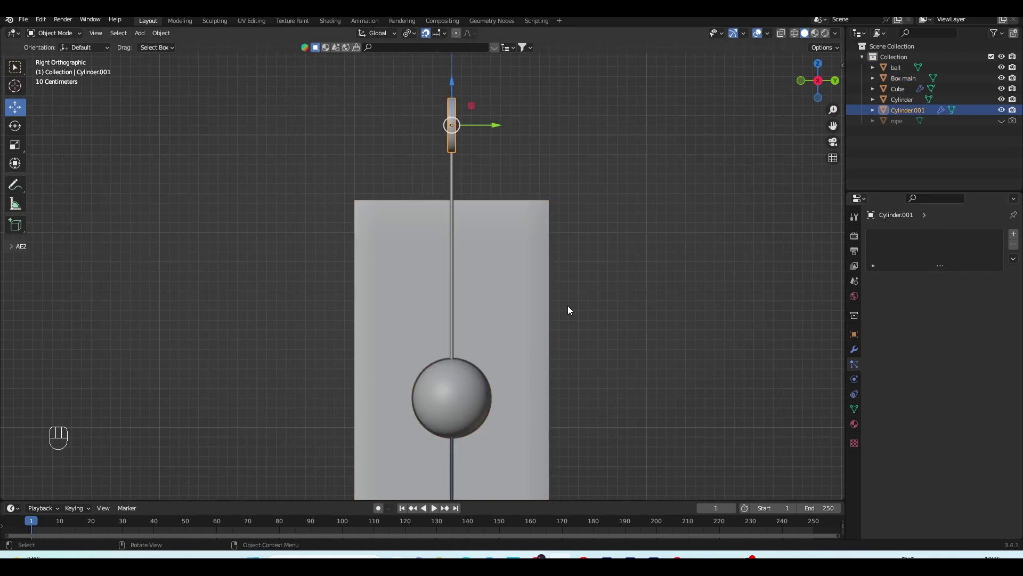
pyautogui.keyDown('shift'); pyautogui.click(450, 184); pyautogui.keyUp('shift')
pyautogui.keyDown('shift'); pyautogui.click(465, 370); pyautogui.keyUp('shift')
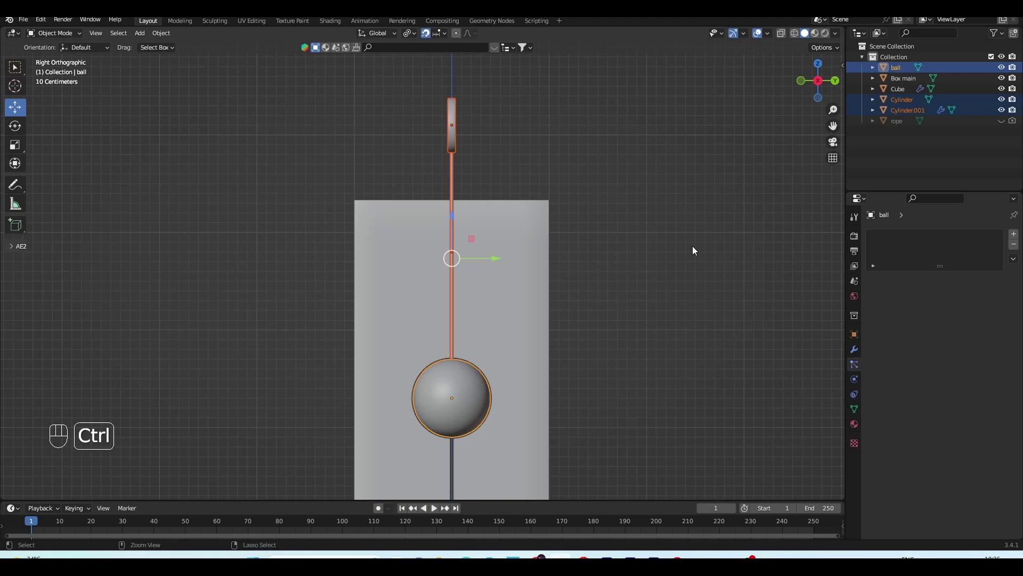
pyautogui.hotkey('ctrl', 'j')
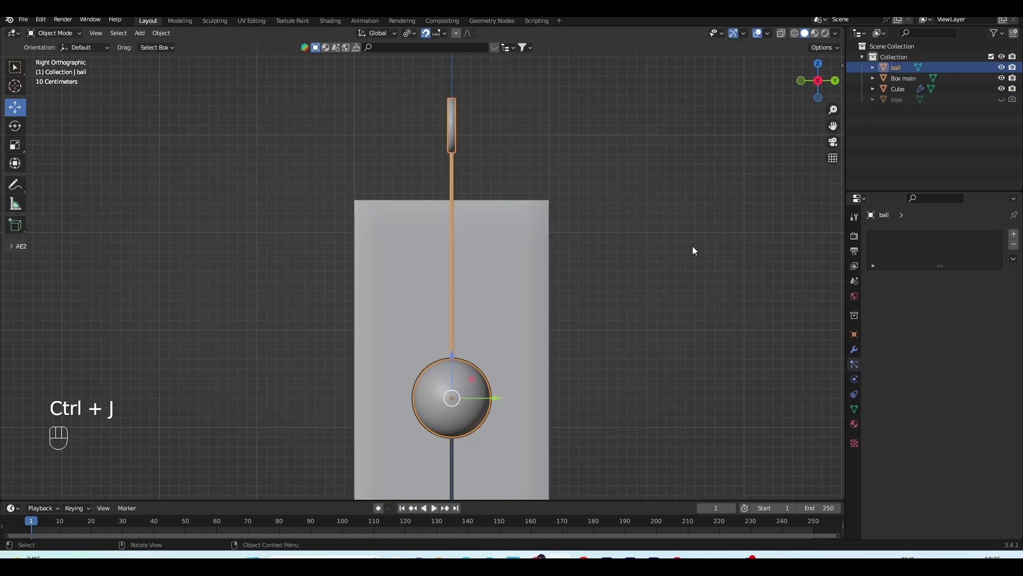
# Step: Try rotating the joined pendulum freely around its origin at the ball's centre, undoing each rotation
pyautogui.moveTo(693, 251); pyautogui.dragTo(565, 330, button='middle')
pyautogui.press('r')
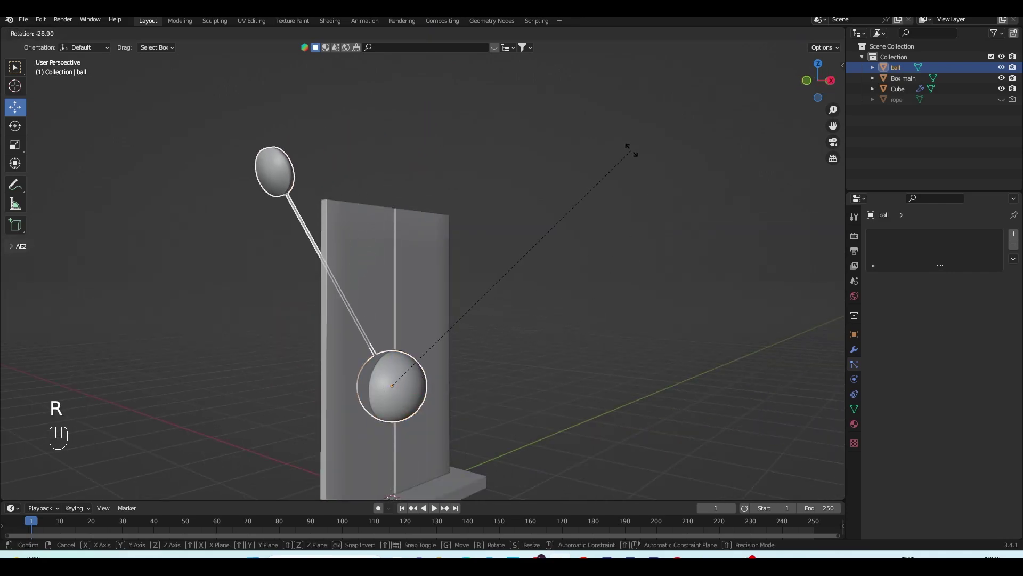
pyautogui.click(540, 277)
pyautogui.hotkey('ctrl', 'z')
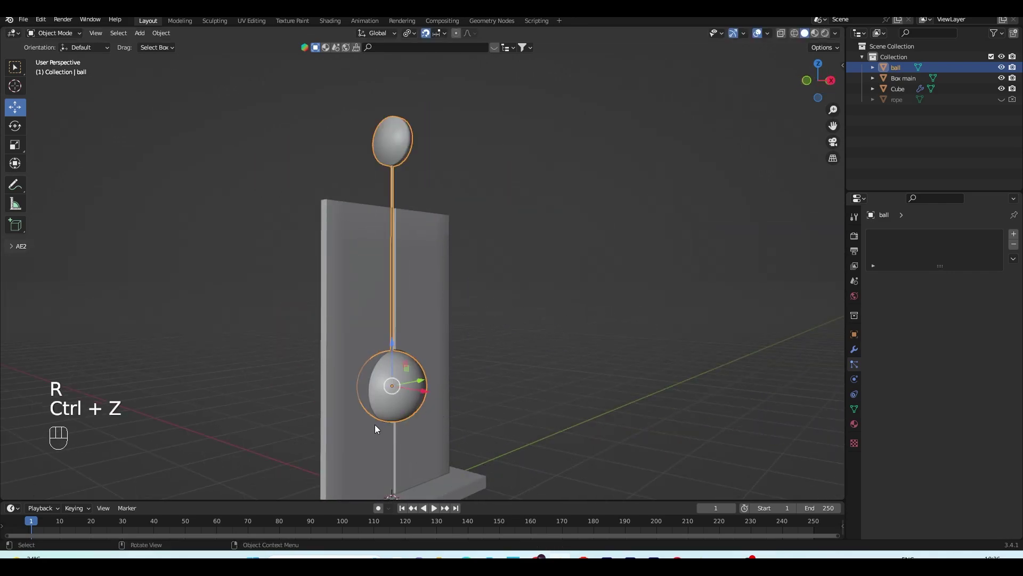
pyautogui.keyDown('shift'); pyautogui.moveTo(375, 424); pyautogui.dragTo(410, 383, button='middle'); pyautogui.keyUp('shift')
pyautogui.press('r')
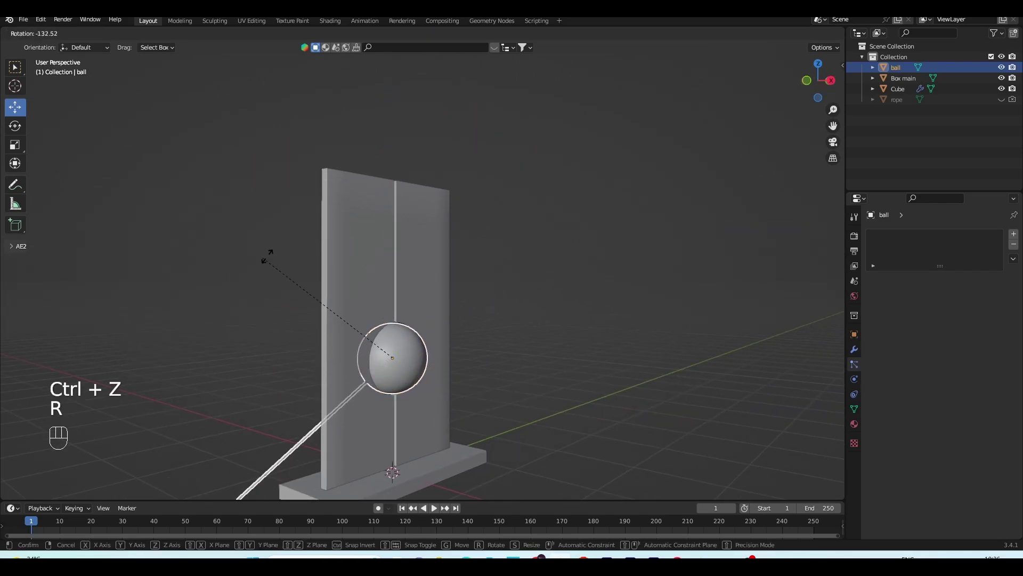
pyautogui.click(508, 436)
pyautogui.hotkey('ctrl', 'z')
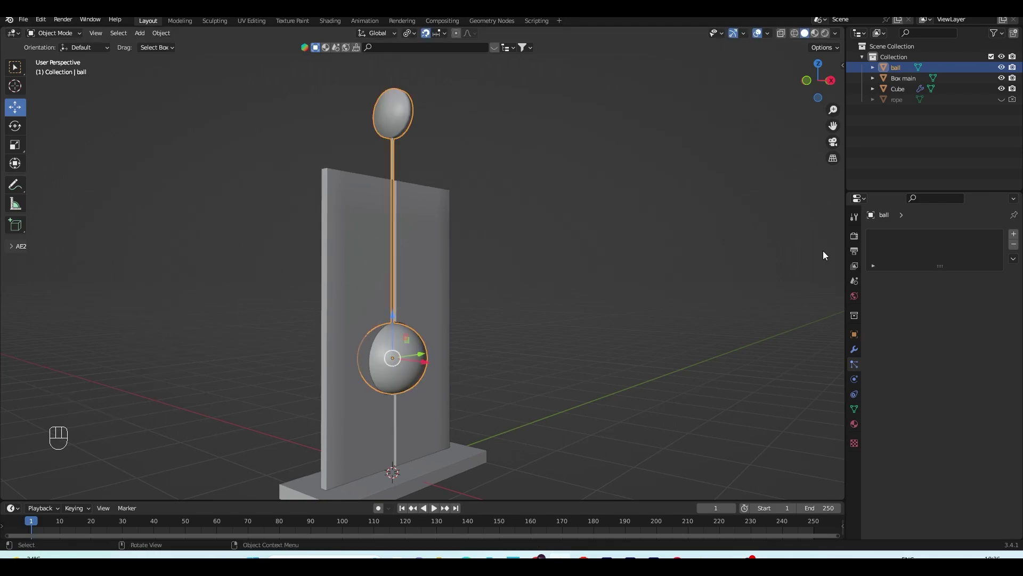
# Step: Restrict transforms to origins only and move the pendulum's origin up the rod to just below the panel's upper edge
pyautogui.press('KP_3')
pyautogui.scroll(3, 823, 250)
pyautogui.click(850, 217)
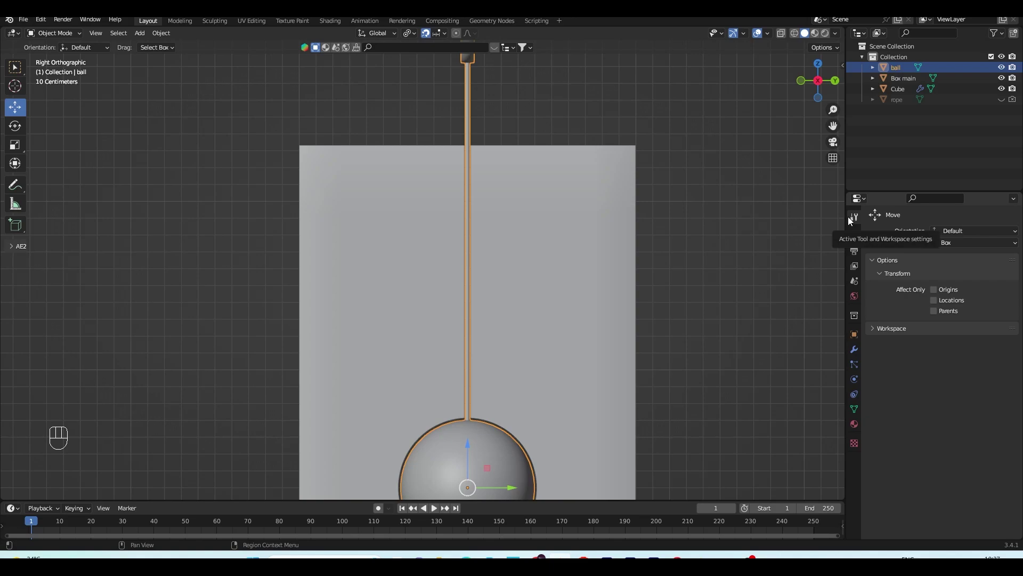
pyautogui.click(936, 292)
pyautogui.keyDown('shift'); pyautogui.scroll(-3, 552, 414); pyautogui.keyUp('shift')
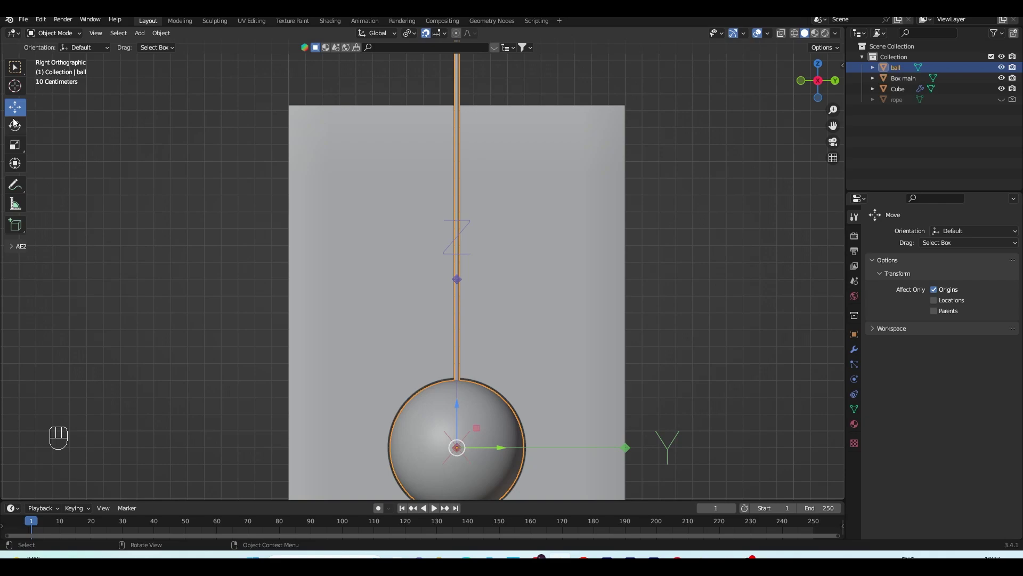
pyautogui.moveTo(458, 417); pyautogui.dragTo(478, 113)
# Step: Check the new origin's placement on the rod and turn off the origins-only transform option
pyautogui.scroll(7, 541, 253)
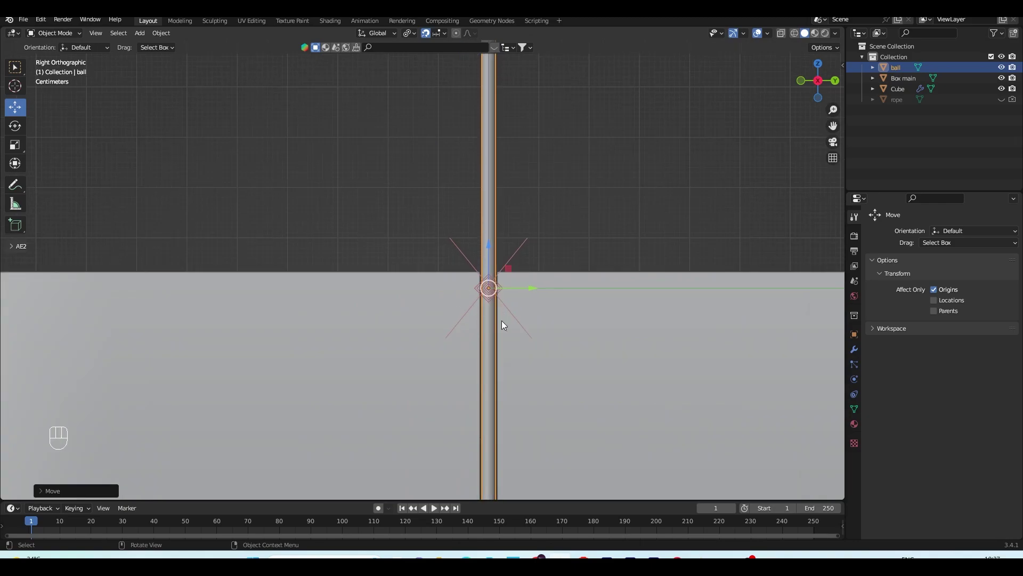
pyautogui.scroll(-3, 470, 310)
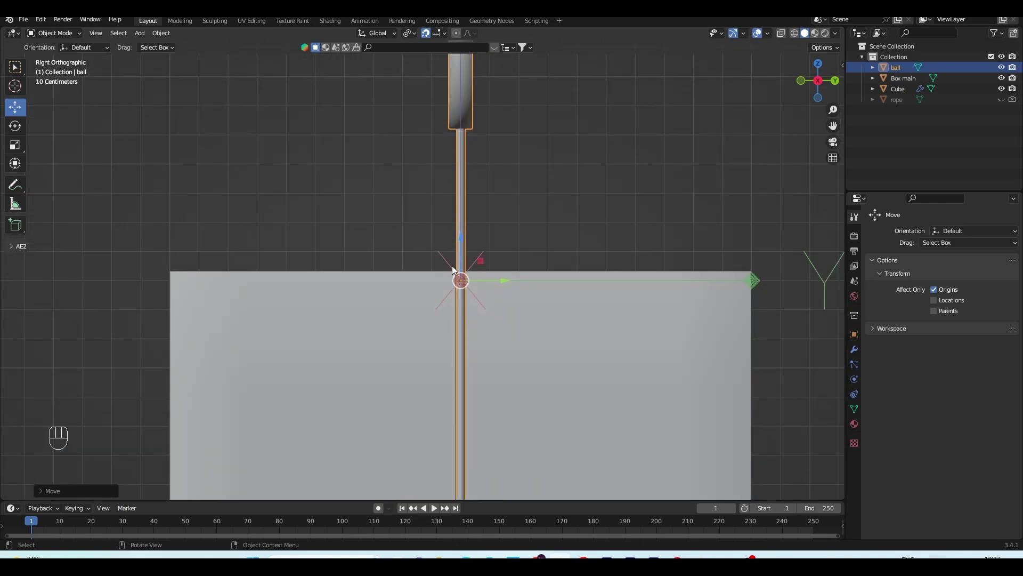
pyautogui.scroll(-3, 475, 299)
pyautogui.keyDown('shift'); pyautogui.moveTo(470, 349); pyautogui.dragTo(438, 258, button='middle'); pyautogui.keyUp('shift')
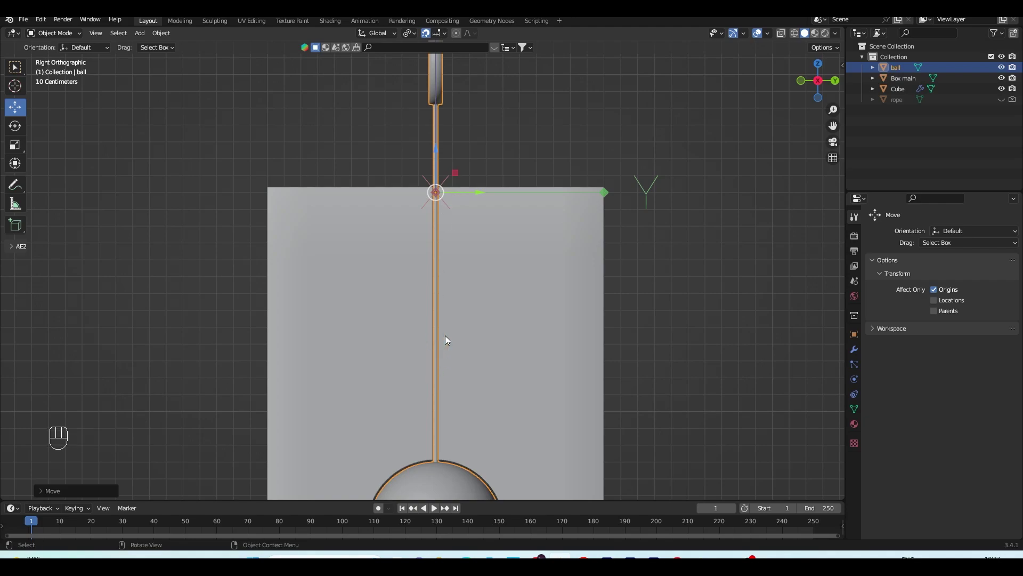
pyautogui.scroll(-3, 438, 389)
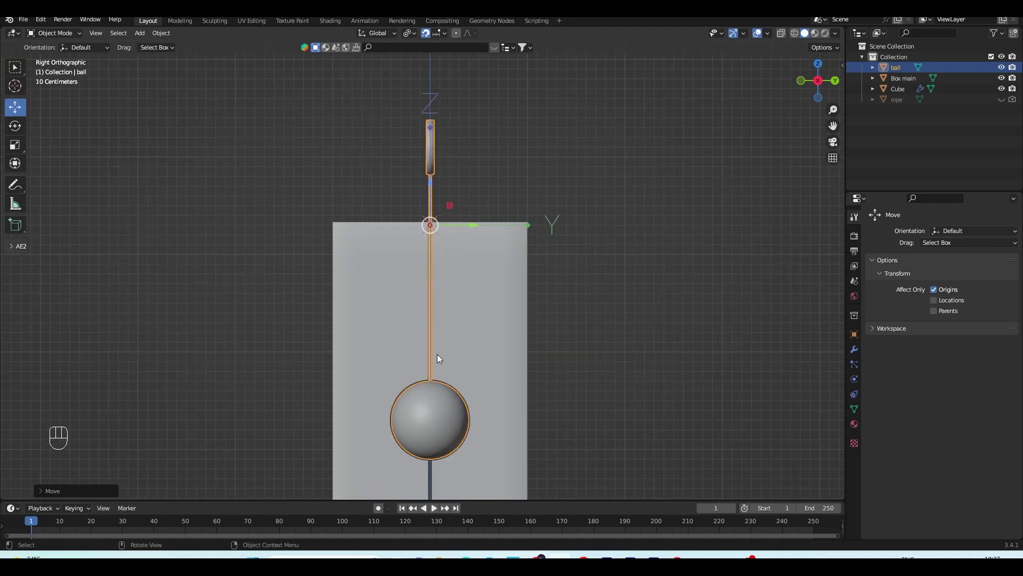
pyautogui.scroll(3, 434, 212)
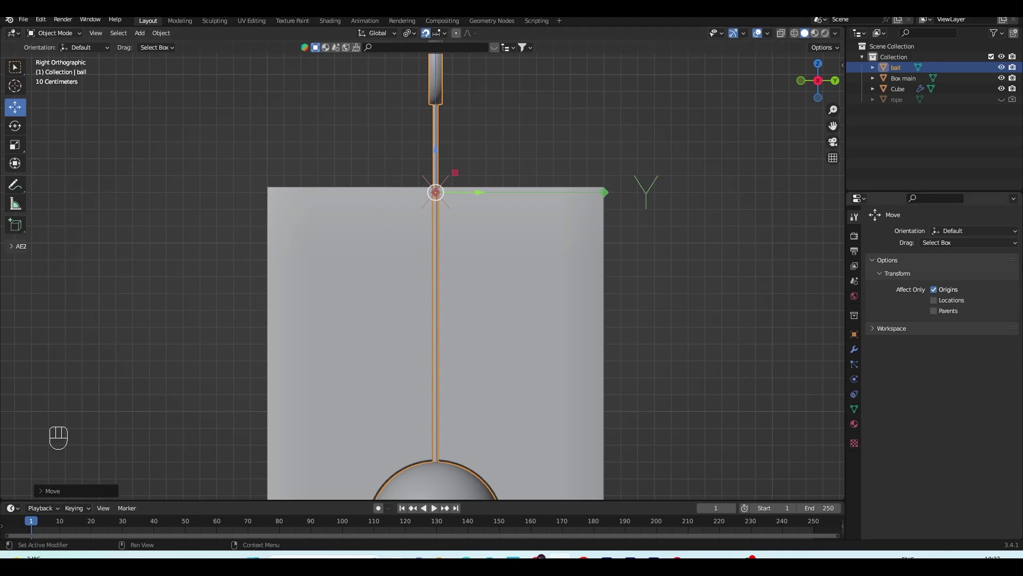
pyautogui.moveTo(434, 304); pyautogui.dragTo(605, 269, button='middle')
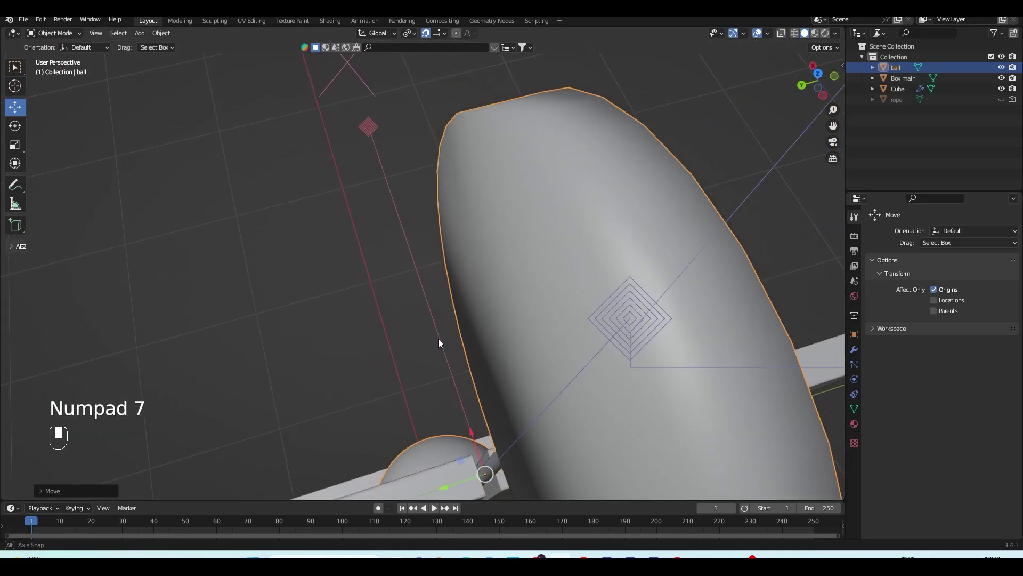
pyautogui.click(934, 288)
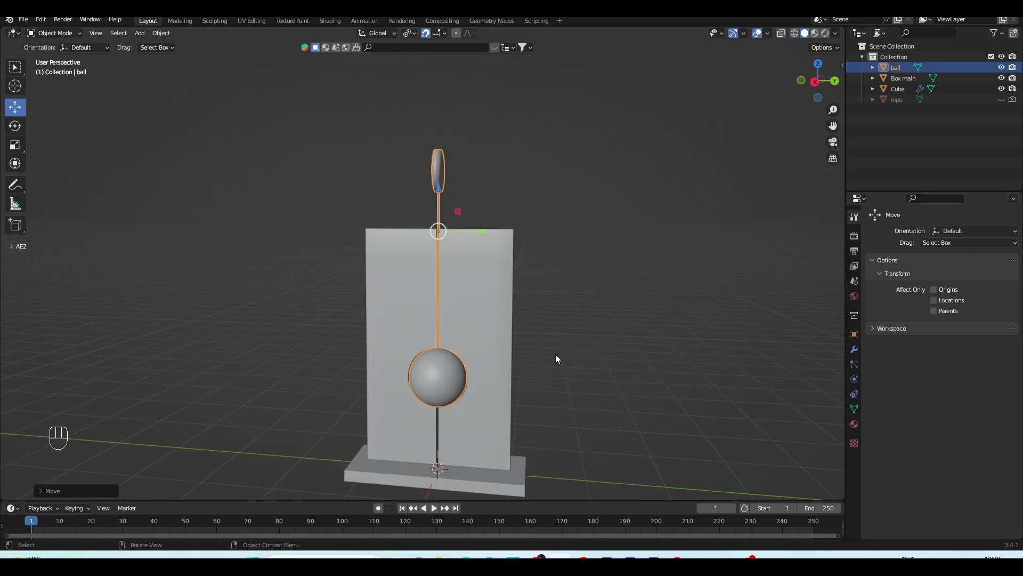
# Step: Split the 3D viewport vertically into two, showing right orthographic in one half and front orthographic in the other
pyautogui.press('KP_3')
pyautogui.keyDown('shift'); pyautogui.moveTo(555, 355); pyautogui.dragTo(305, 379, button='middle'); pyautogui.keyUp('shift')
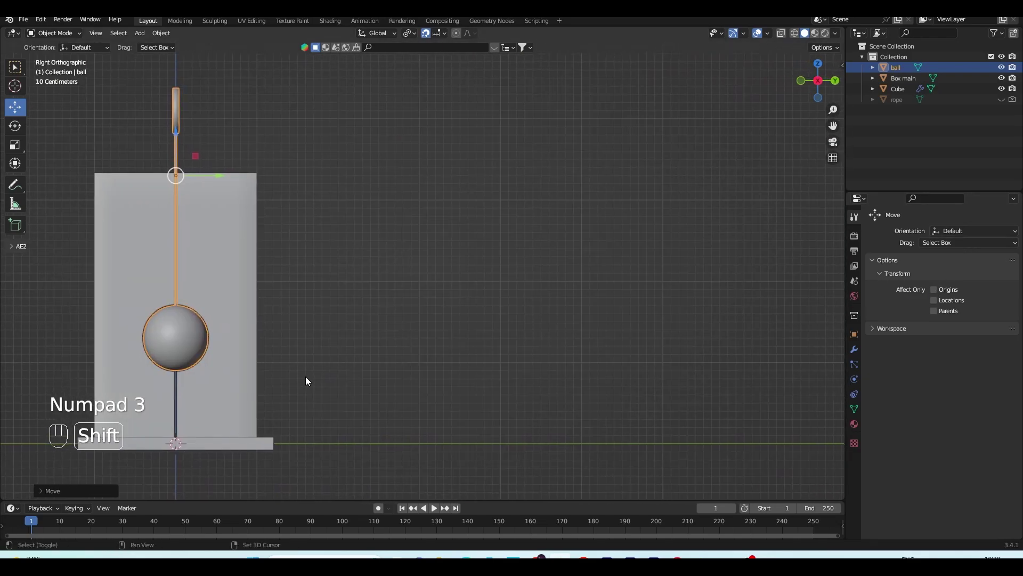
pyautogui.rightClick(514, 501)
pyautogui.click(485, 500)
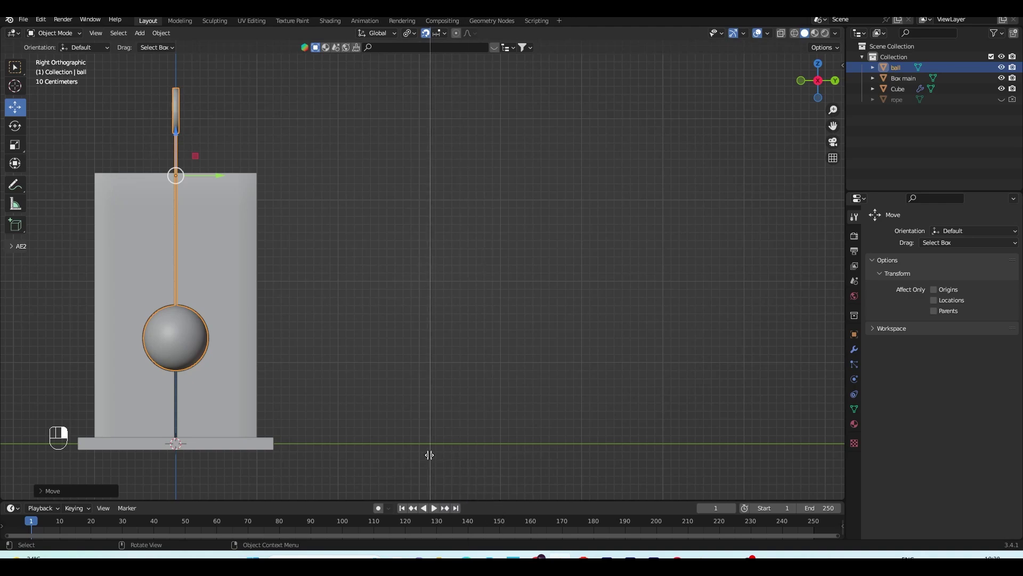
pyautogui.click(425, 453)
pyautogui.keyDown('shift'); pyautogui.moveTo(179, 361); pyautogui.dragTo(307, 338, button='middle'); pyautogui.keyUp('shift')
pyautogui.scroll(4, 334, 375)
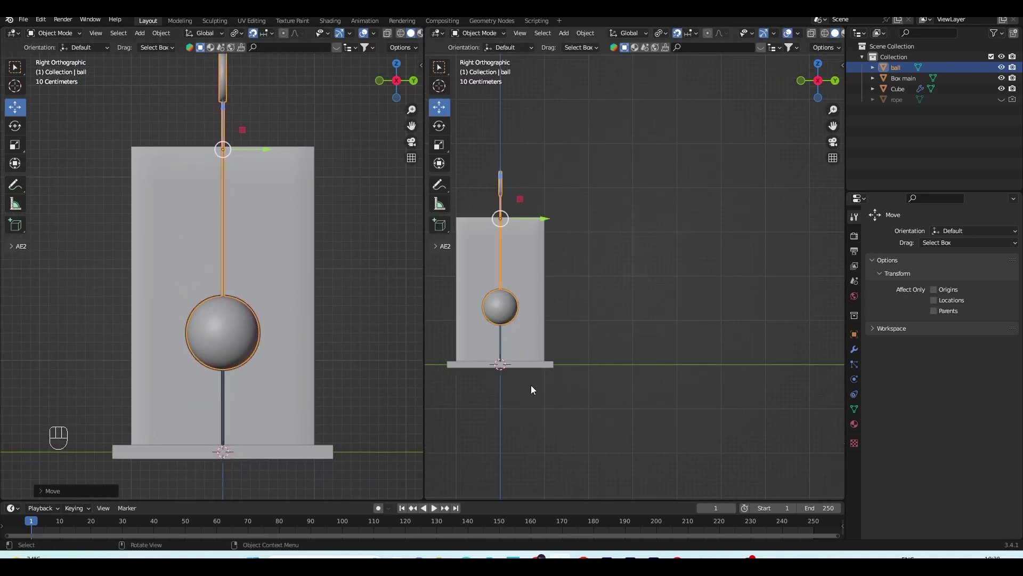
pyautogui.press('KP_1')
pyautogui.scroll(2, 681, 373)
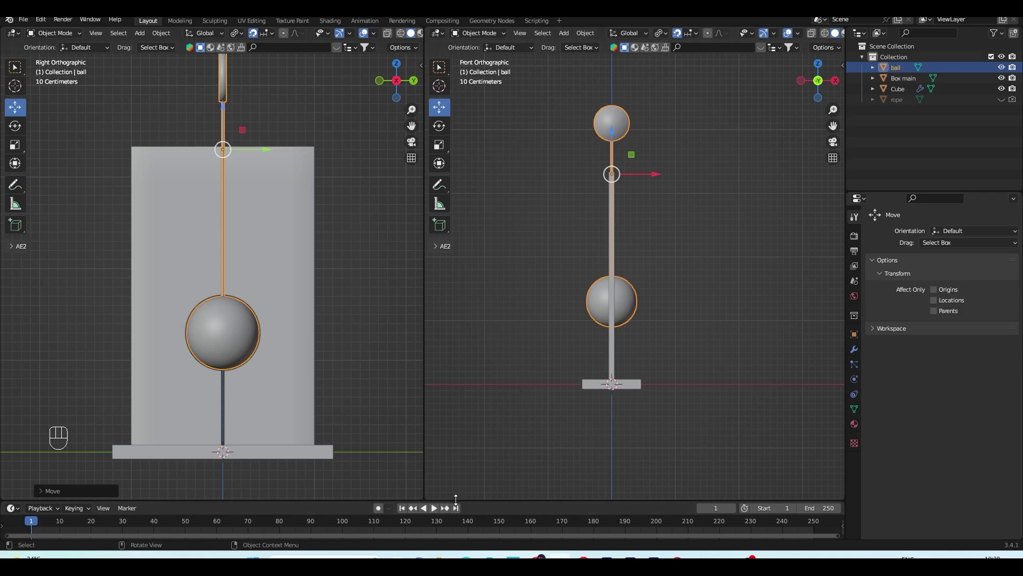
# Step: Enlarge the timeline area and reframe the sculpture in both viewports
pyautogui.moveTo(456, 501); pyautogui.dragTo(465, 355)
pyautogui.keyDown('shift'); pyautogui.moveTo(697, 236); pyautogui.dragTo(681, 286, button='middle'); pyautogui.keyUp('shift')
pyautogui.keyDown('shift'); pyautogui.moveTo(318, 251); pyautogui.dragTo(311, 294, button='middle'); pyautogui.keyUp('shift')
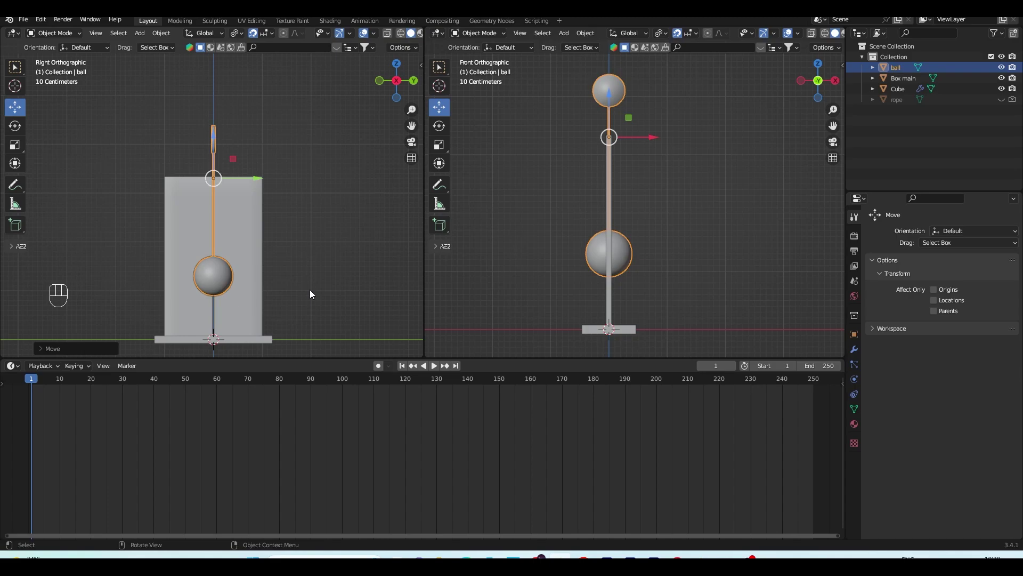
# Step: Switch to the Windows Calculator and multiply 25 by 20
pyautogui.press('super')
pyautogui.write('ca')
pyautogui.click(331, 239)
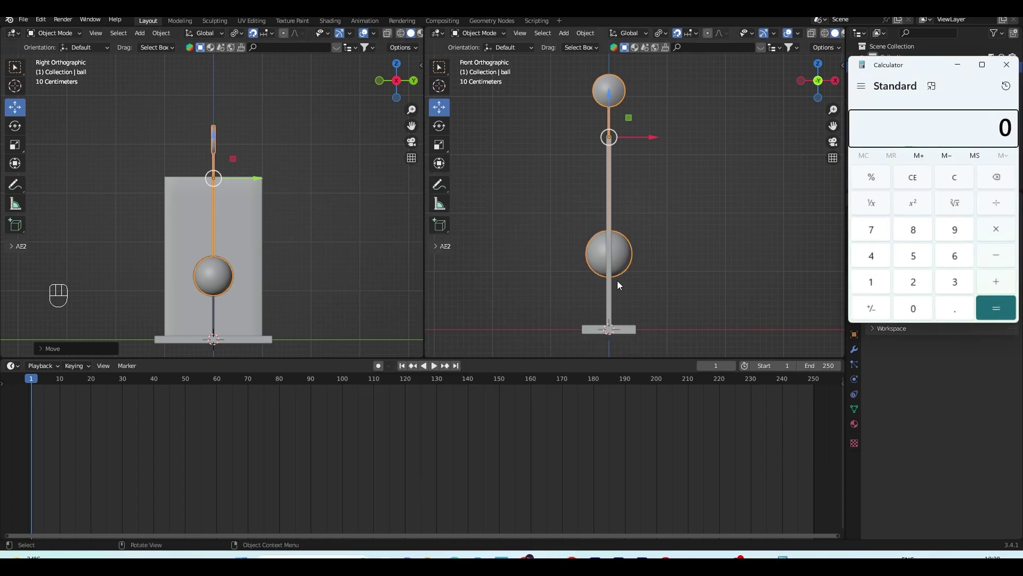
pyautogui.click(913, 282)
pyautogui.click(913, 257)
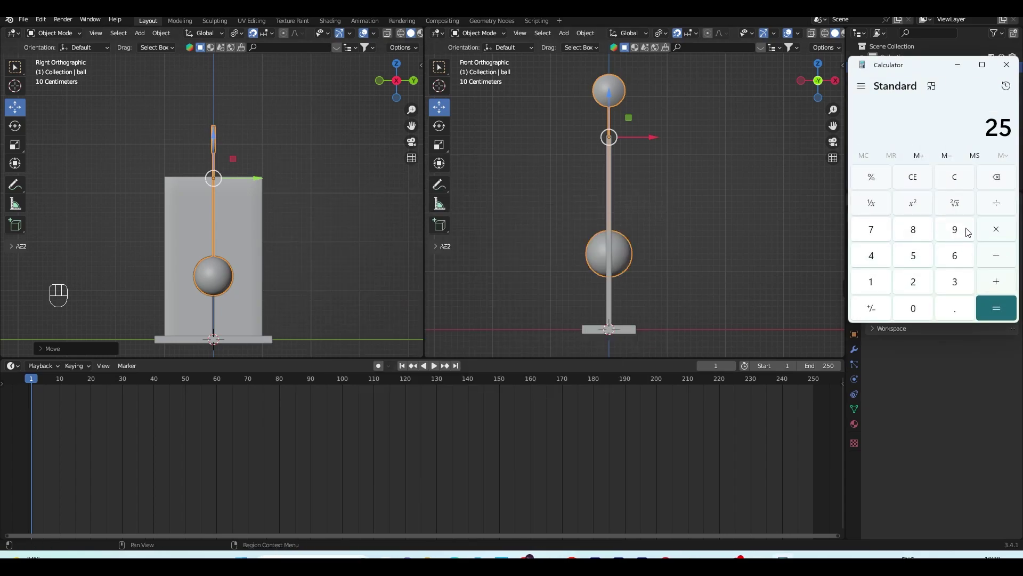
pyautogui.click(1012, 235)
pyautogui.click(913, 283)
pyautogui.click(913, 308)
pyautogui.click(996, 308)
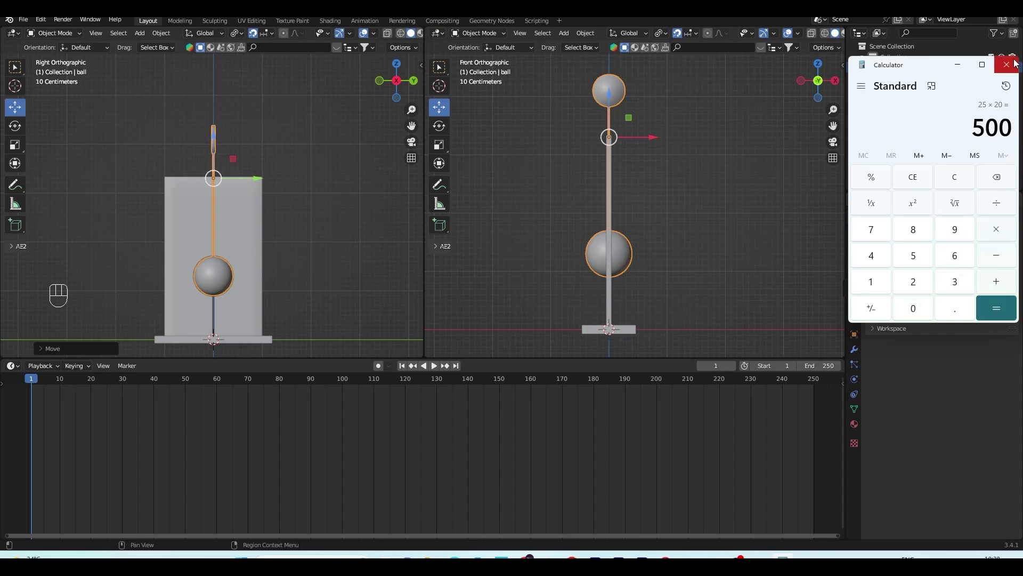
# Step: Clear the calculation, multiply 25 by 15 and close the Calculator
pyautogui.click(916, 180)
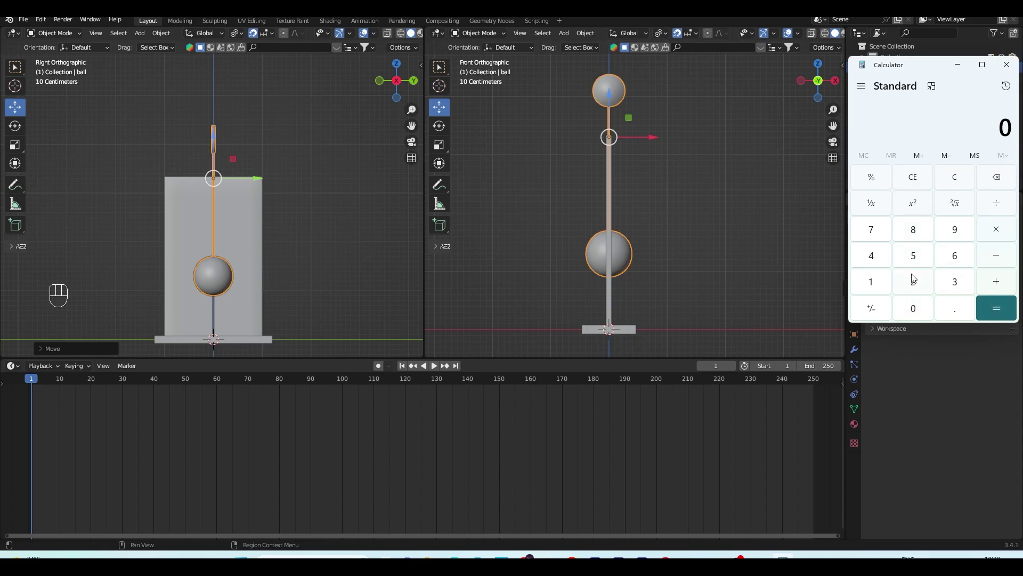
pyautogui.click(913, 281)
pyautogui.click(913, 256)
pyautogui.click(996, 229)
pyautogui.click(871, 281)
pyautogui.click(913, 255)
pyautogui.click(997, 308)
pyautogui.click(1007, 64)
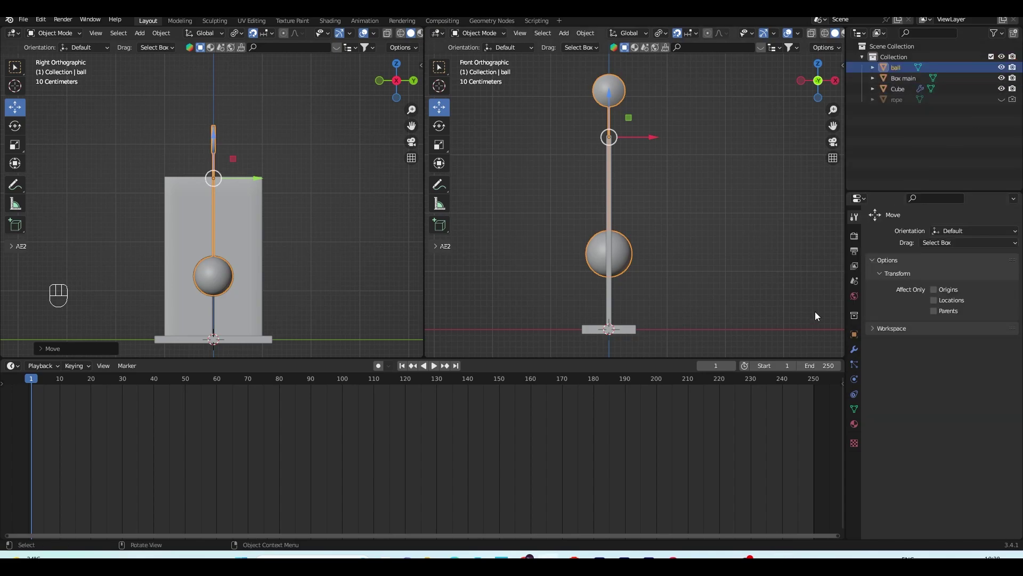
# Step: Set the animation's end frame to 375 and show the whole frame range in the timeline
pyautogui.click(826, 366)
pyautogui.write('375')
pyautogui.press('Return')
pyautogui.scroll(-4, 679, 506)
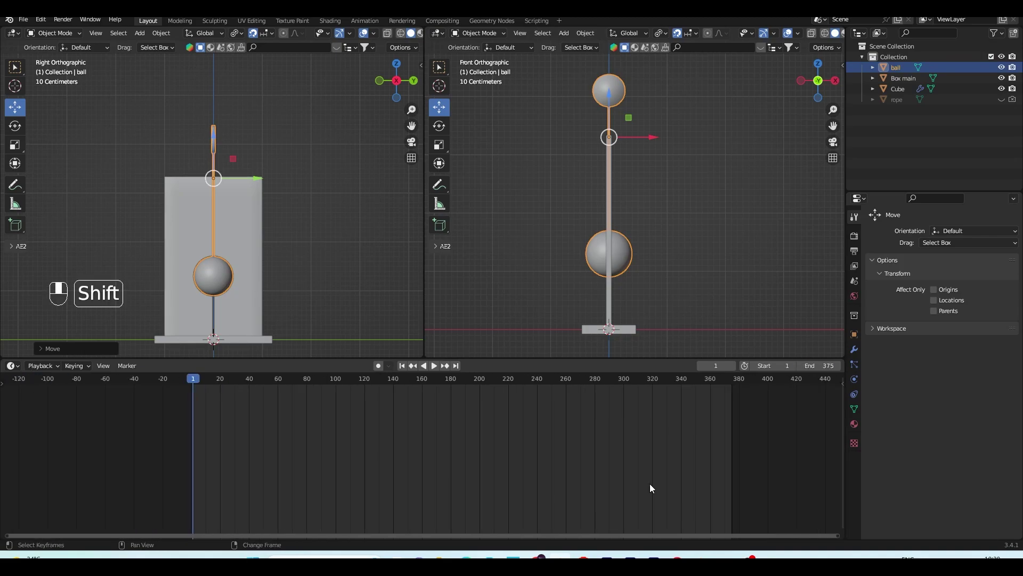
# Step: Insert a Rotation keyframe for the pendulum at frame 1 and display its numeric transform values
pyautogui.moveTo(688, 282)
pyautogui.keyDown('shift'); pyautogui.mouseDown(button='middle')
pyautogui.moveTo(693, 249)
pyautogui.moveTo(691, 283)
pyautogui.mouseUp(button='middle'); pyautogui.keyUp('shift')
pyautogui.scroll(1, 677, 266)
pyautogui.click(639, 229)
pyautogui.click(632, 269)
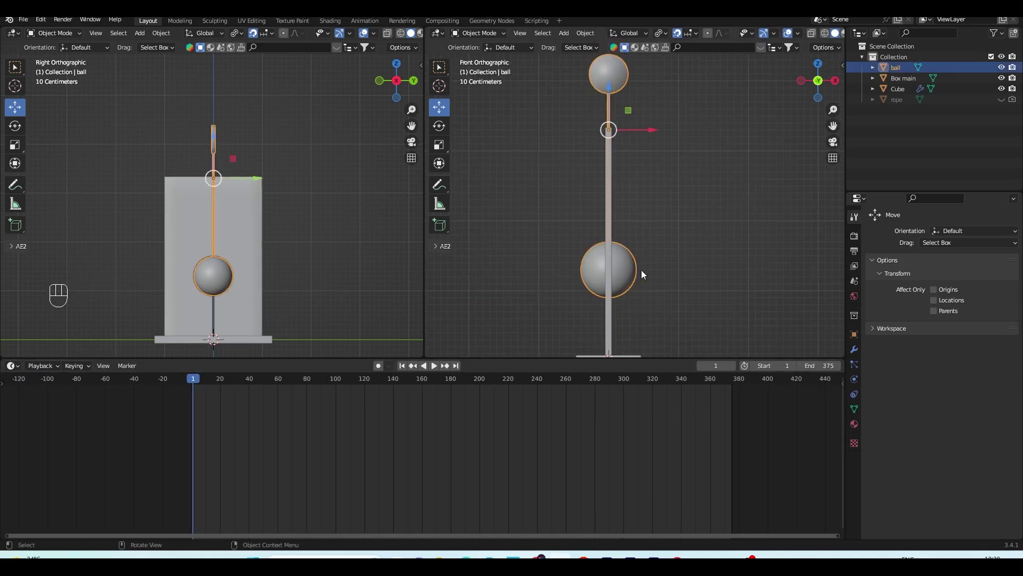
pyautogui.hotkey('ctrl', 'z')
pyautogui.press('i')
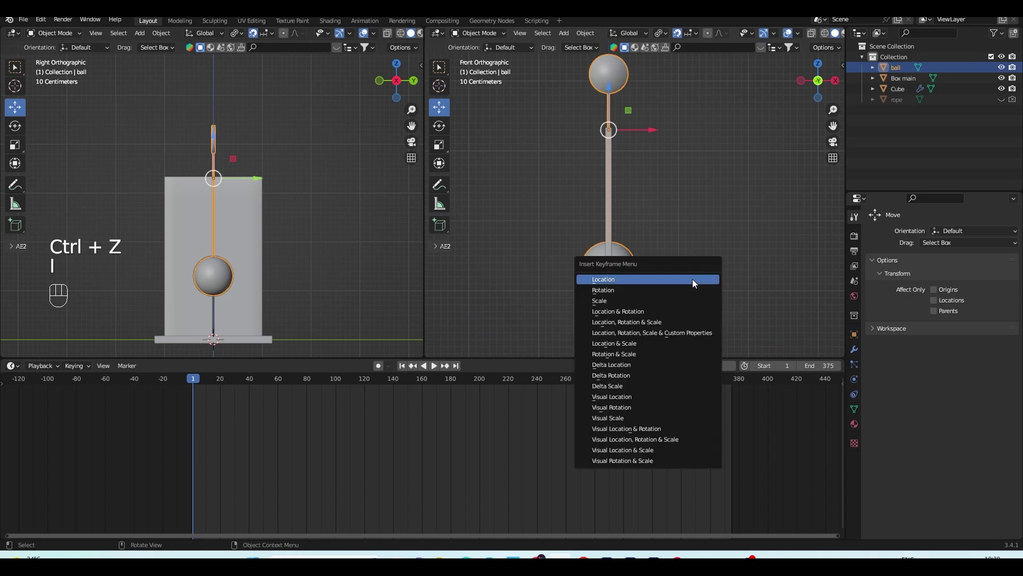
pyautogui.click(680, 290)
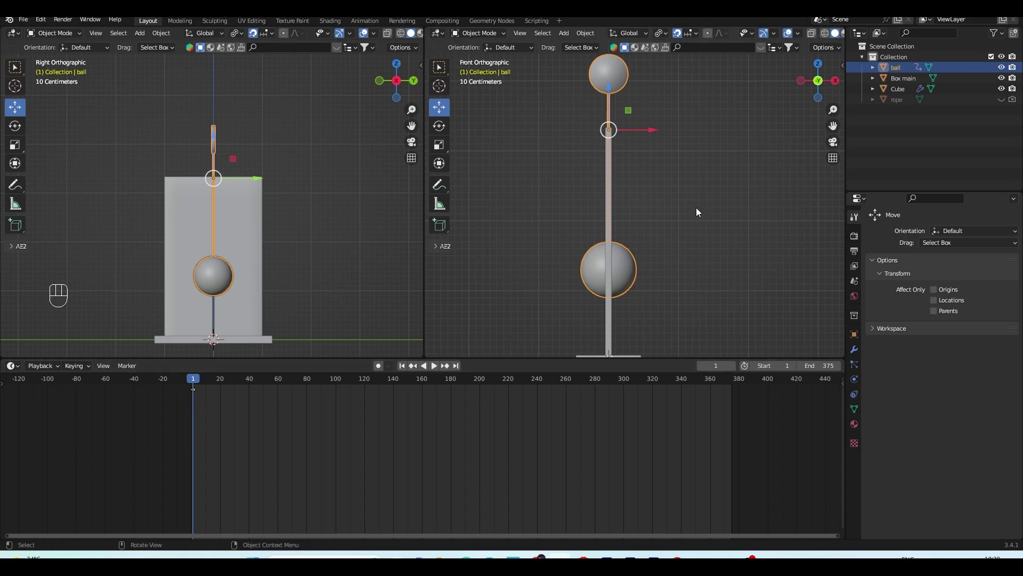
pyautogui.press('n')
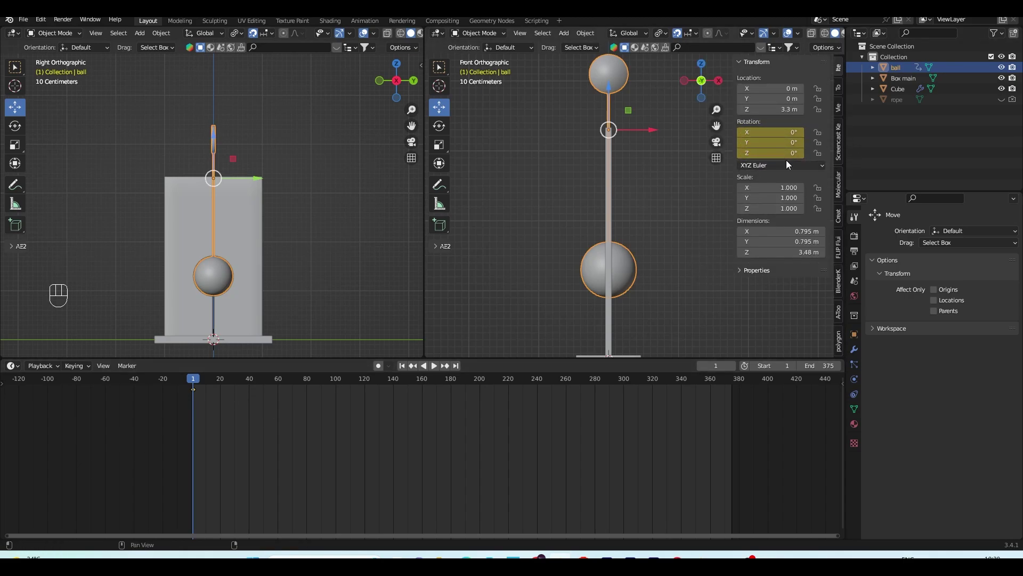
pyautogui.hotkey('ctrl', 'z')
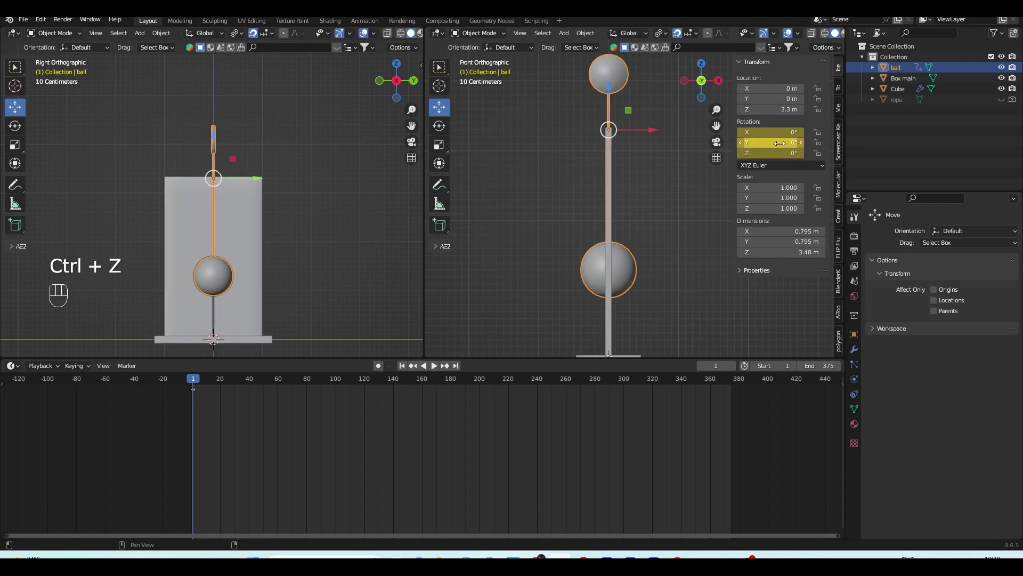
pyautogui.moveTo(780, 142)
pyautogui.mouseDown()
pyautogui.moveTo(794, 143)
pyautogui.moveTo(747, 143)
pyautogui.moveTo(792, 143)
pyautogui.moveTo(768, 143)
pyautogui.moveTo(780, 142)
pyautogui.mouseUp()
# Step: At frame 60, set the pendulum's Y rotation to -25° and keyframe its rotation
pyautogui.moveTo(194, 379); pyautogui.dragTo(278, 383)
pyautogui.click(762, 143)
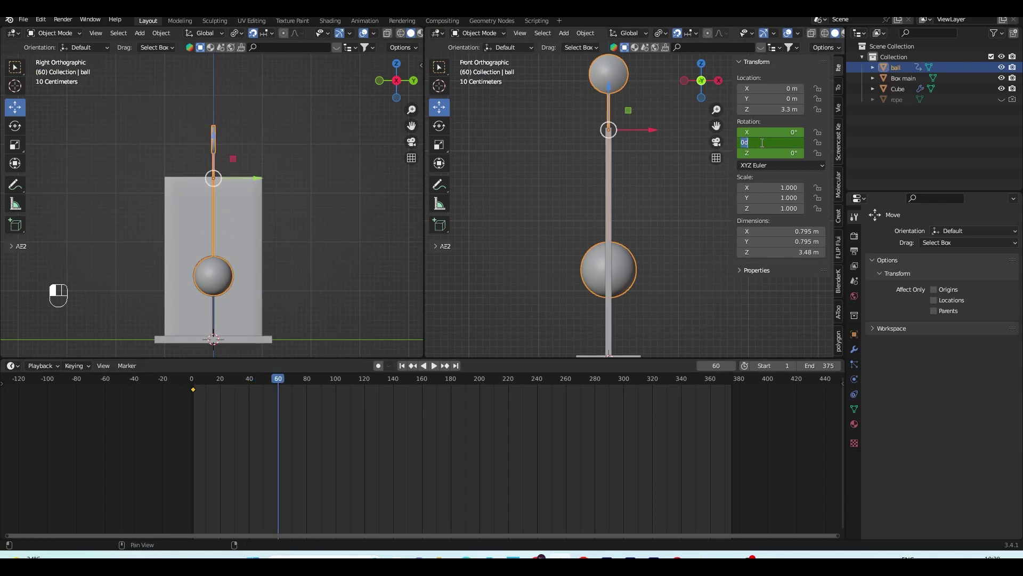
pyautogui.write('35')
pyautogui.press('Return')
pyautogui.click(777, 142)
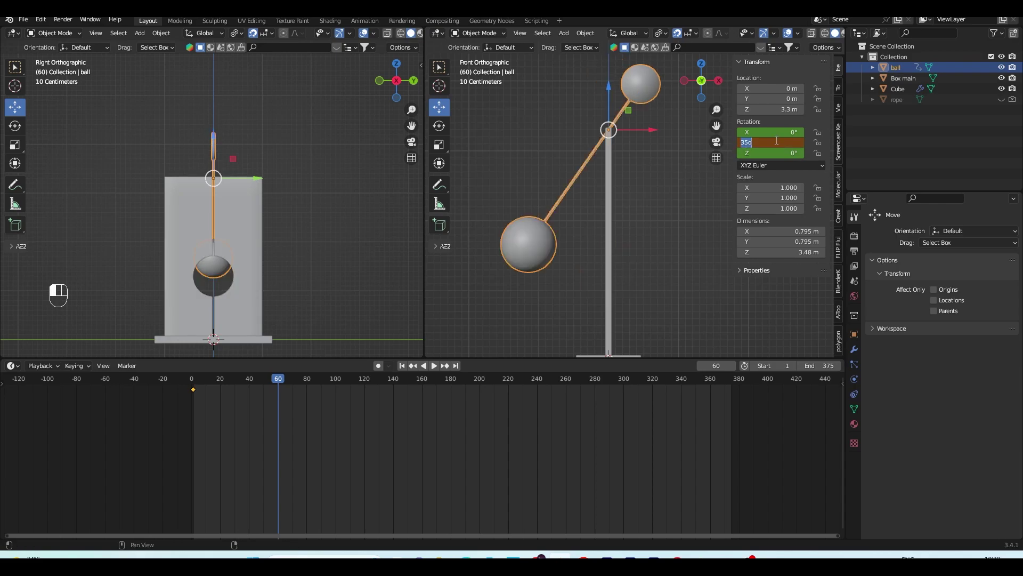
pyautogui.write('25')
pyautogui.press('Return')
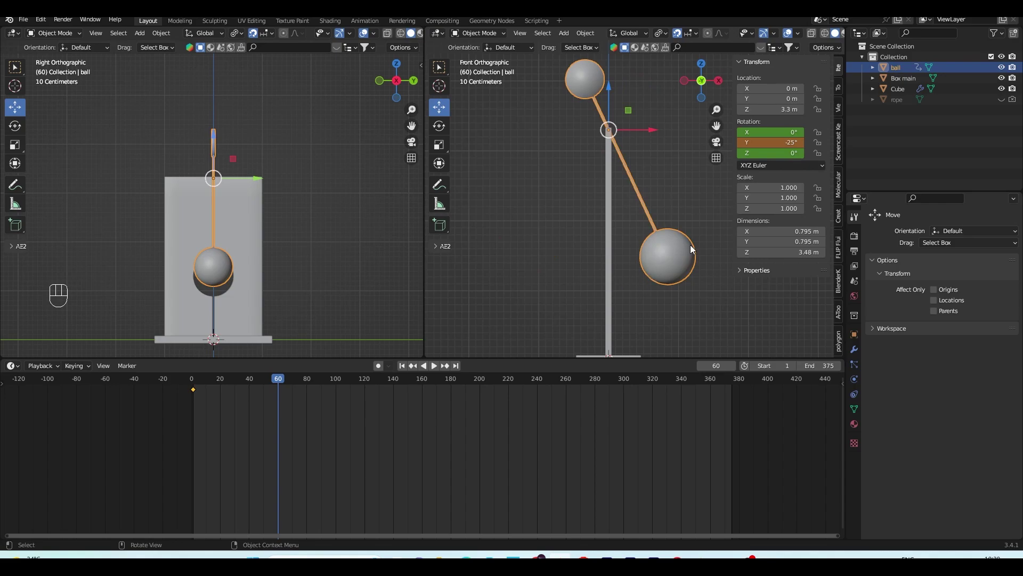
pyautogui.press('i')
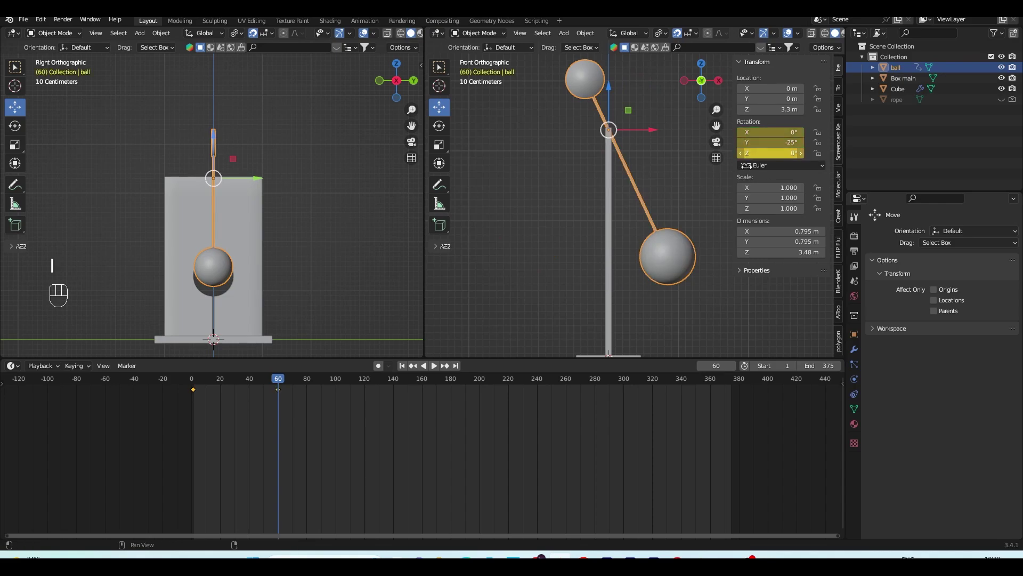
# Step: At frame 120, set the pendulum's Y rotation to 25° and keyframe its rotation
pyautogui.moveTo(278, 379); pyautogui.dragTo(366, 382)
pyautogui.click(789, 143)
pyautogui.write('2')
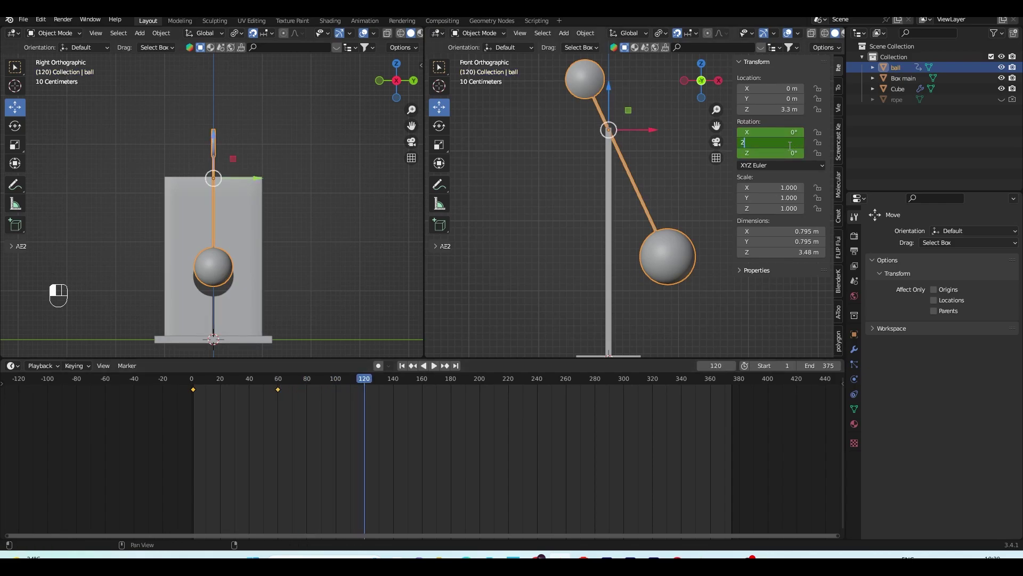
pyautogui.write('5')
pyautogui.press('Return')
pyautogui.press('i')
# Step: At frame 180, set the pendulum's Y rotation to -25° and keyframe its rotation
pyautogui.moveTo(364, 383); pyautogui.dragTo(451, 383)
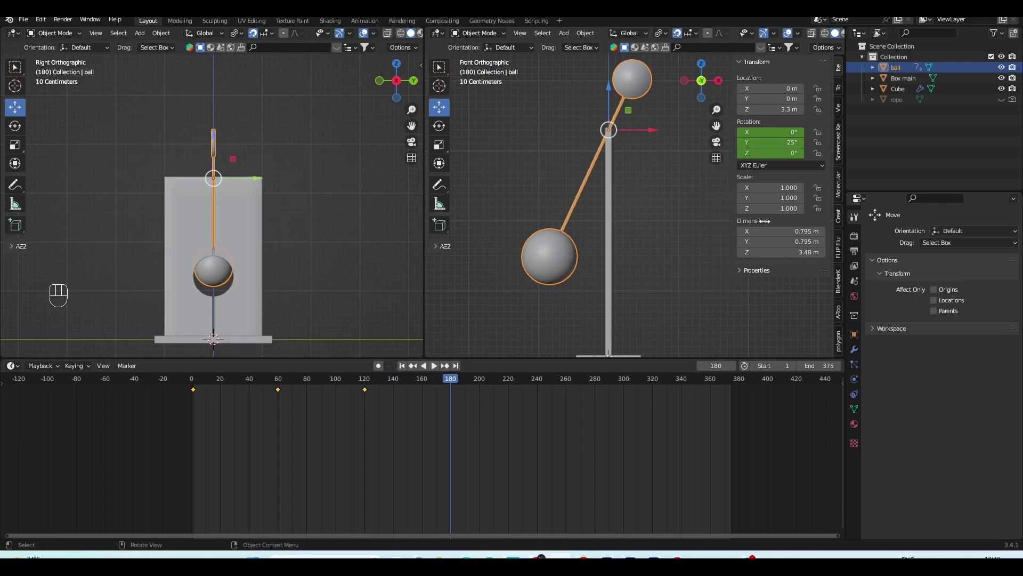
pyautogui.click(787, 143)
pyautogui.press('BackSpace')
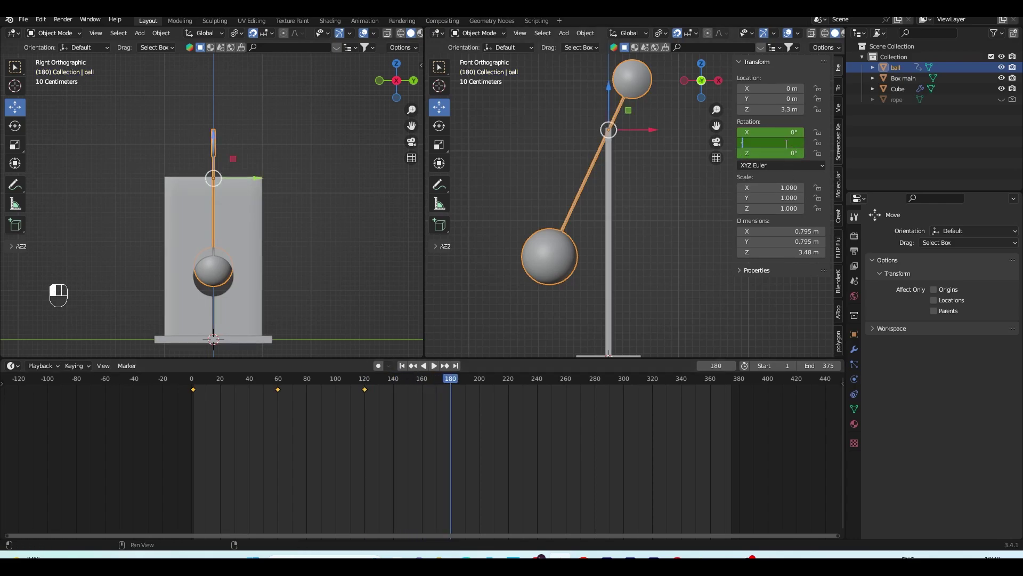
pyautogui.write('-25')
pyautogui.press('Return')
pyautogui.press('i')
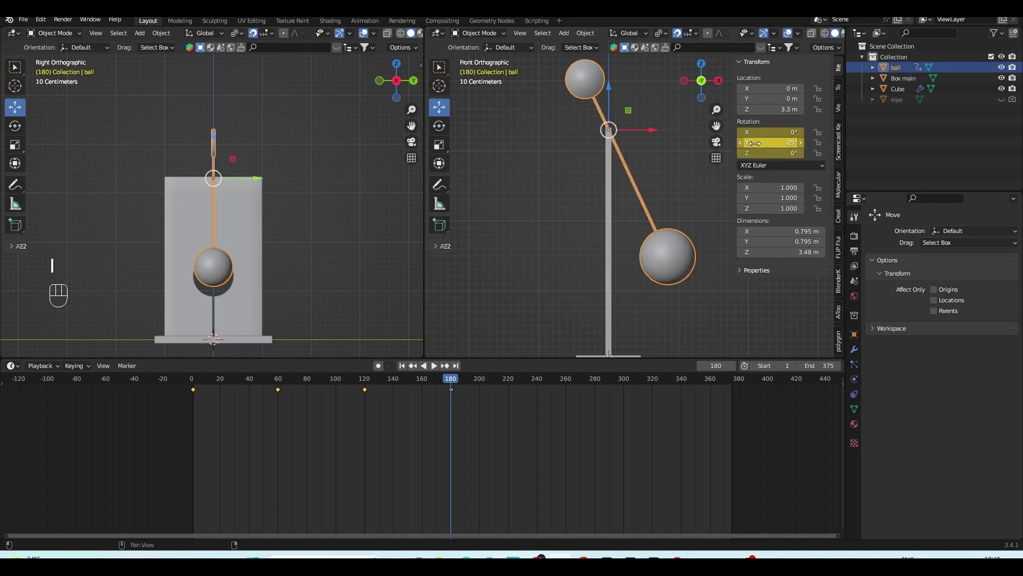
# Step: At frame 240, set the pendulum's Y rotation to 25° and keyframe its rotation
pyautogui.press('space')
pyautogui.click(520, 380)
pyautogui.moveTo(520, 381); pyautogui.dragTo(538, 391)
pyautogui.press('space')
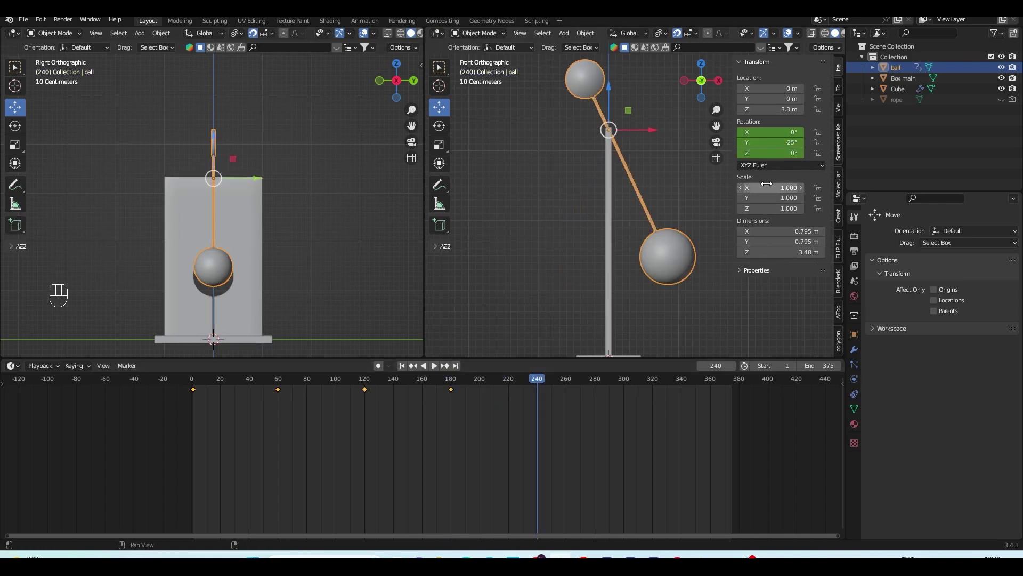
pyautogui.click(786, 143)
pyautogui.write('25')
pyautogui.press('Return')
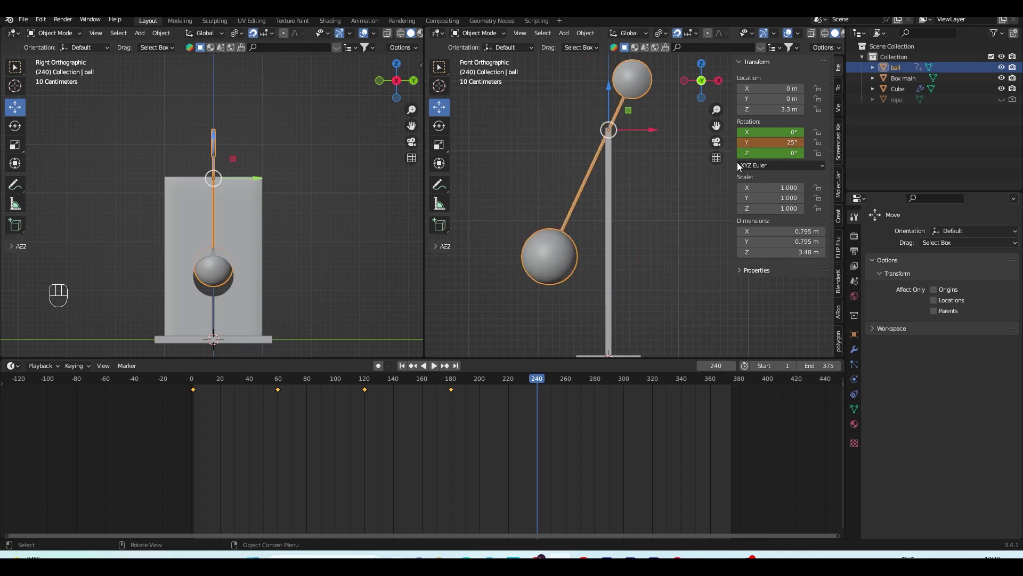
pyautogui.press('i')
pyautogui.press('i')
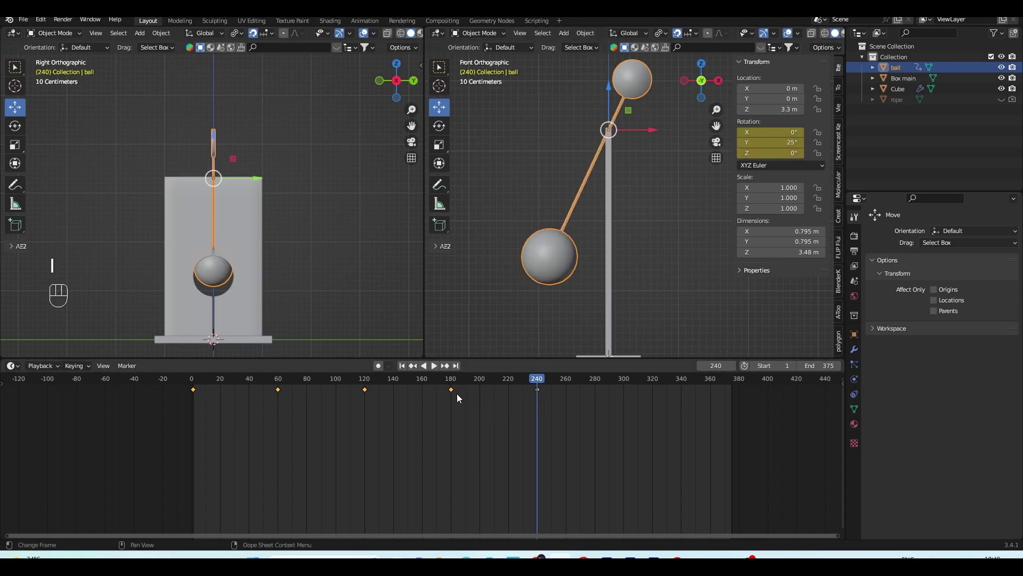
# Step: Play the animation from the first frame to check the swing through frame 240, and stop playback
pyautogui.click(402, 366)
pyautogui.click(433, 366)
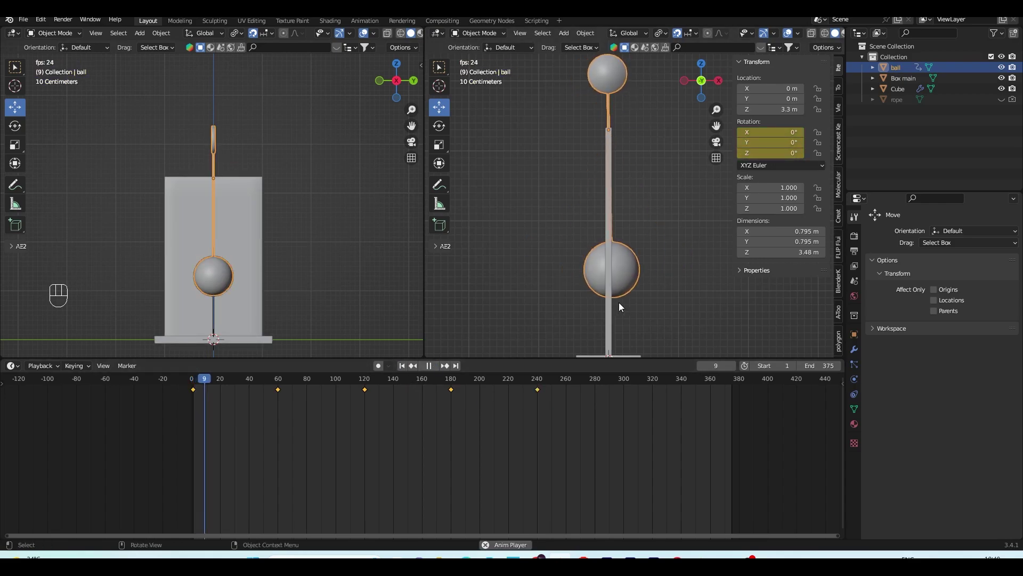
pyautogui.click(647, 306)
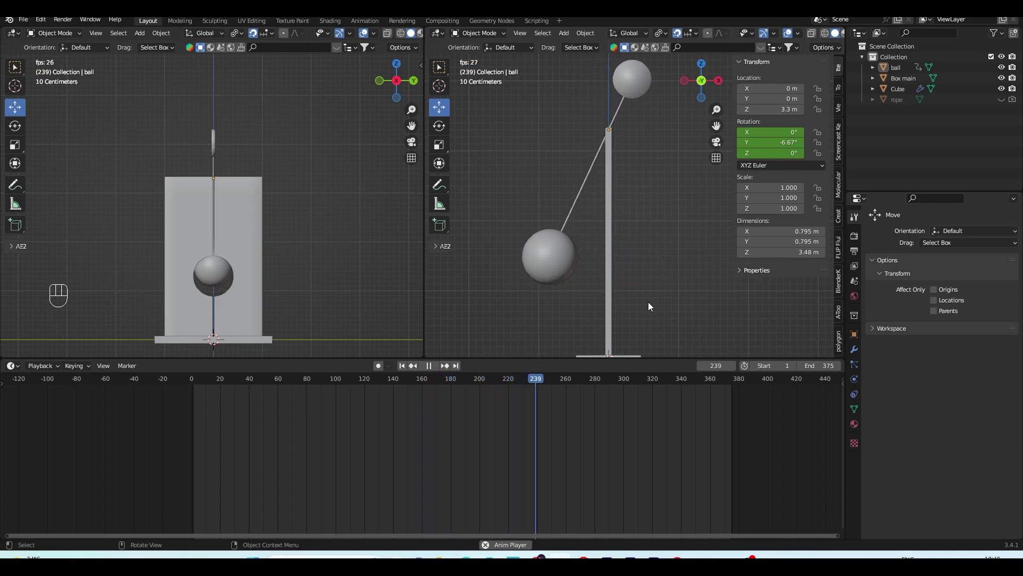
pyautogui.click(429, 365)
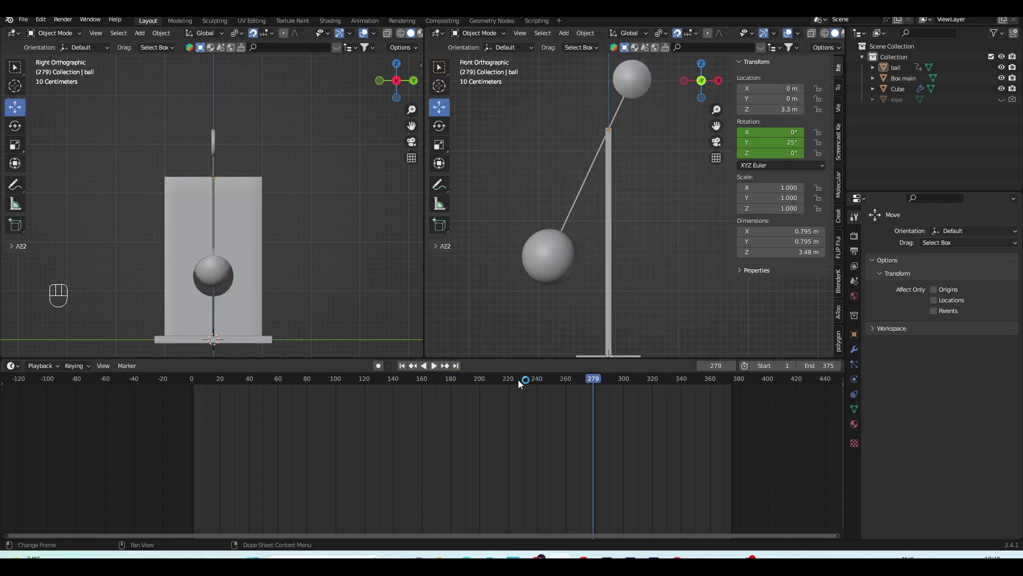
# Step: Reselect the pendulum and keyframe its Y rotation at -25° on frame 300
pyautogui.moveTo(519, 379); pyautogui.dragTo(494, 379)
pyautogui.click(609, 284)
pyautogui.click(624, 397)
pyautogui.click(788, 143)
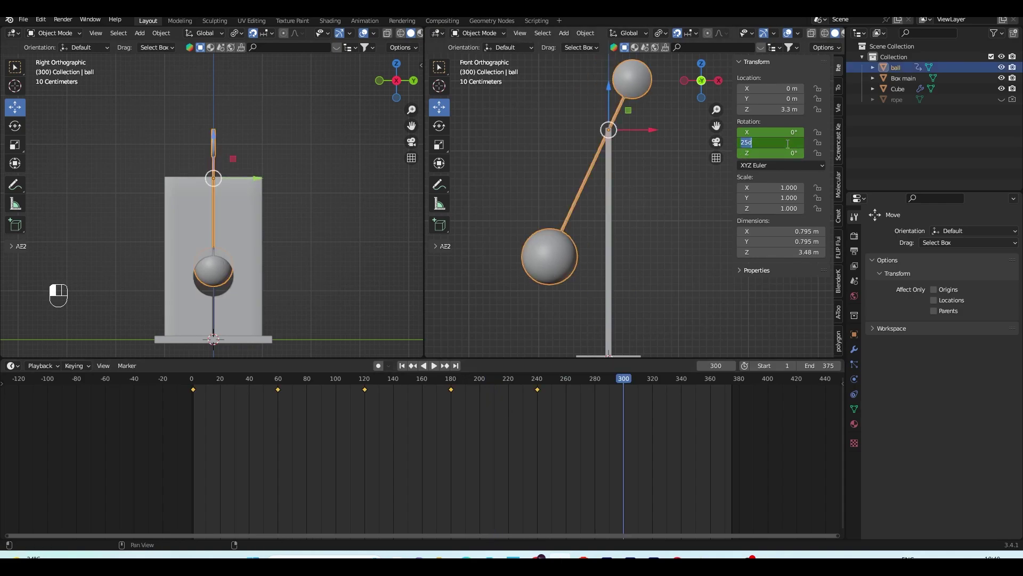
pyautogui.press('BackSpace')
pyautogui.press('Return')
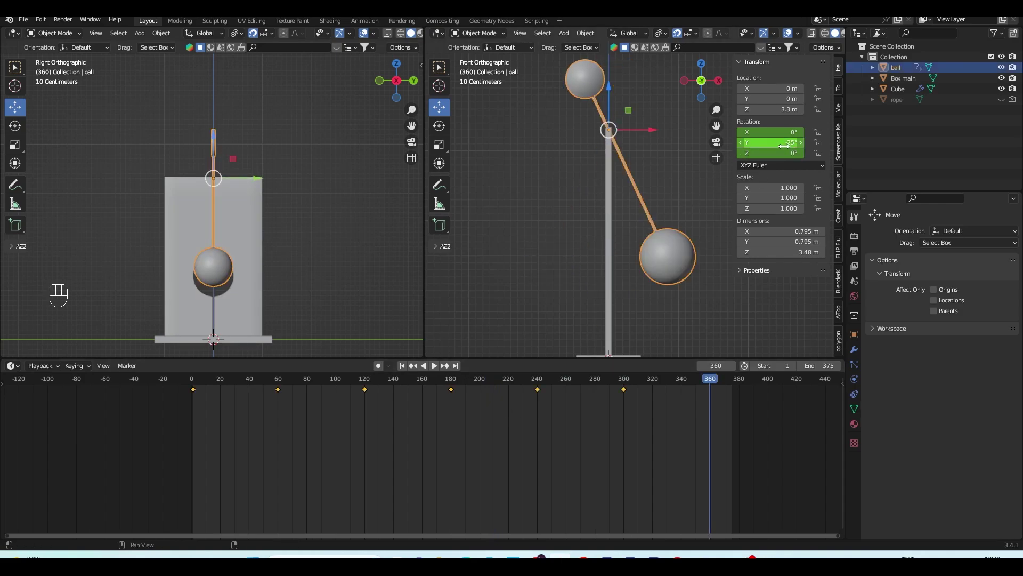
# Step: At frame 360, set the pendulum's Y rotation to 25° and keyframe its rotation
pyautogui.click(785, 146)
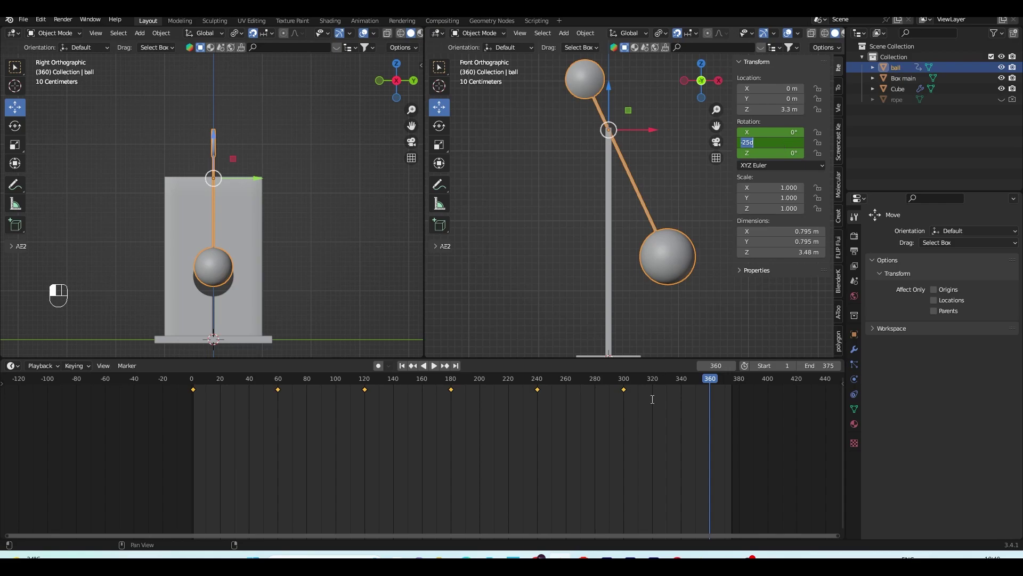
pyautogui.press('Return')
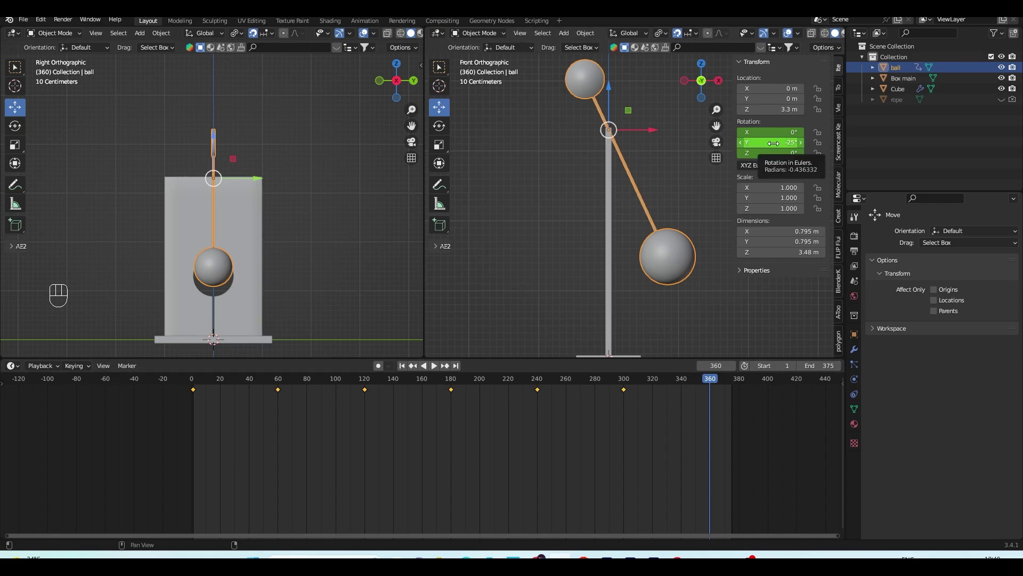
pyautogui.click(773, 144)
pyautogui.press('BackSpace')
pyautogui.write('25')
pyautogui.press('Return')
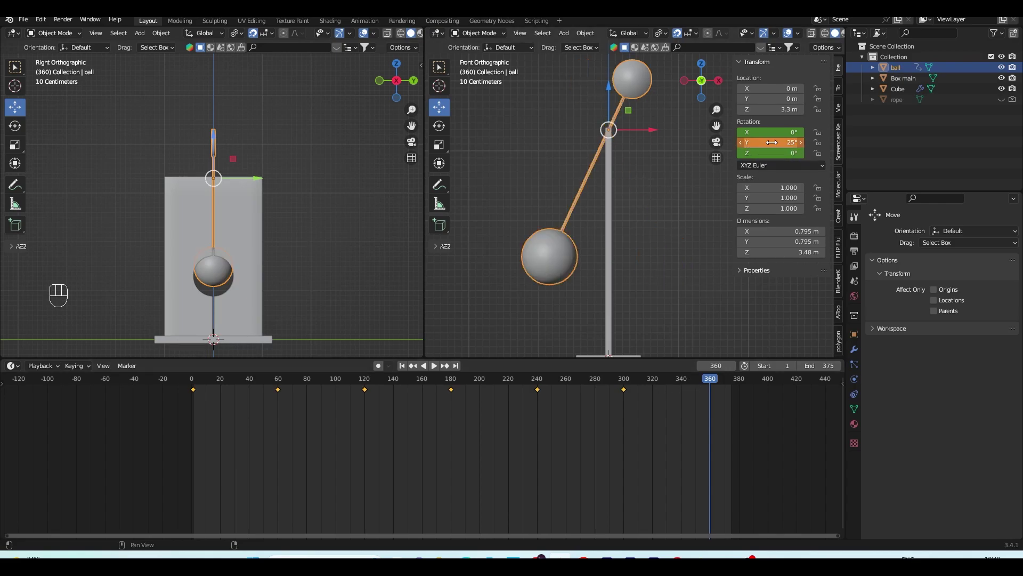
pyautogui.press('i')
# Step: Set the animation's end frame to 360
pyautogui.click(814, 367)
pyautogui.write('36')
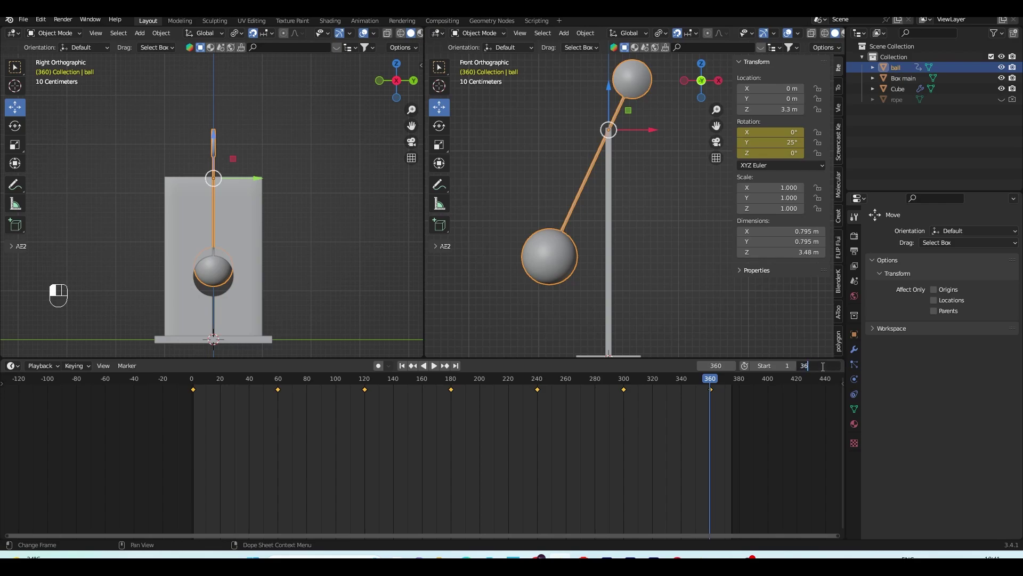
pyautogui.write('0')
pyautogui.press('Return')
# Step: Play the shortened animation from frame 1 to check the pendulum's swing, and stop playback
pyautogui.click(403, 366)
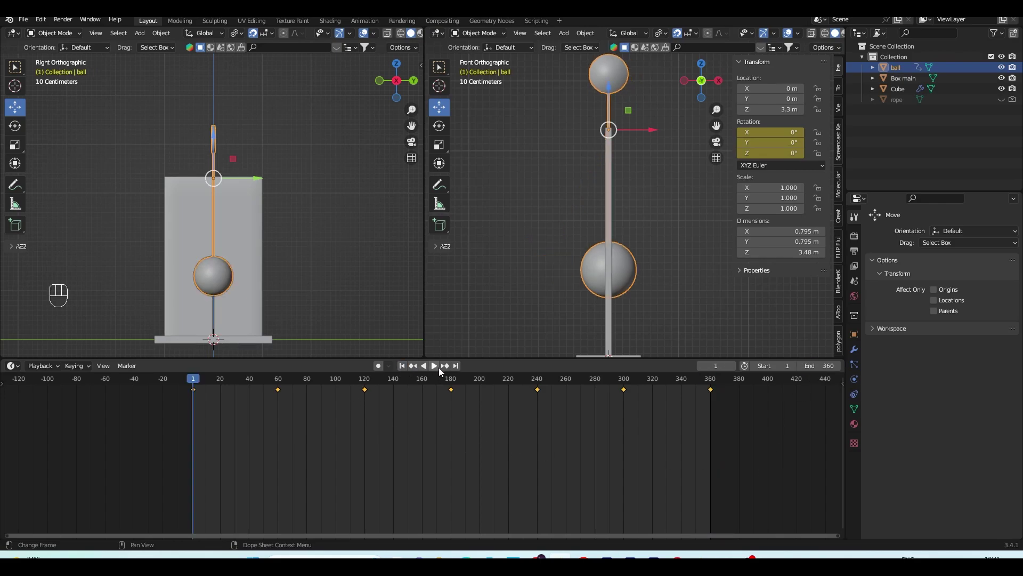
pyautogui.click(433, 365)
pyautogui.click(561, 245)
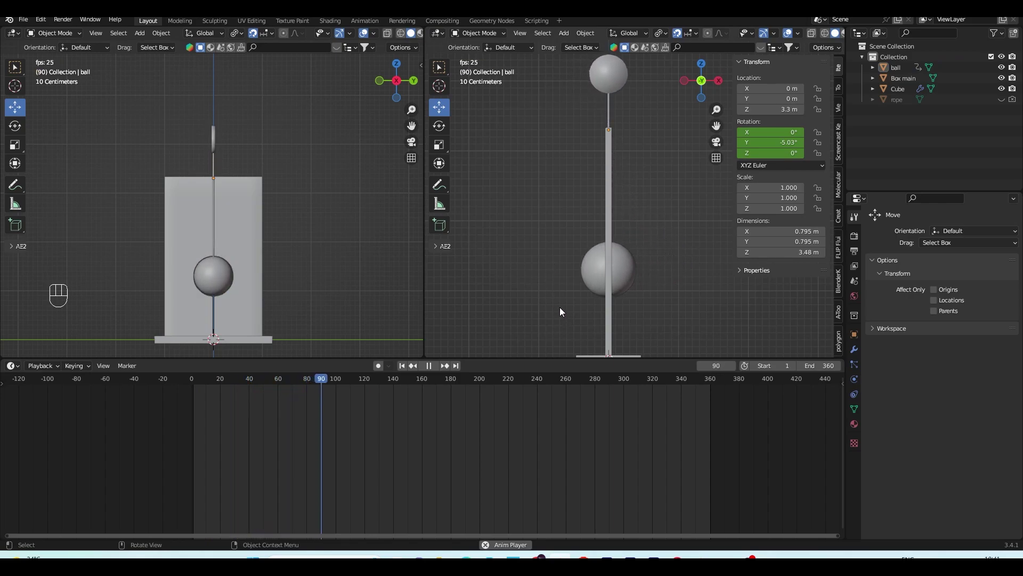
pyautogui.click(429, 365)
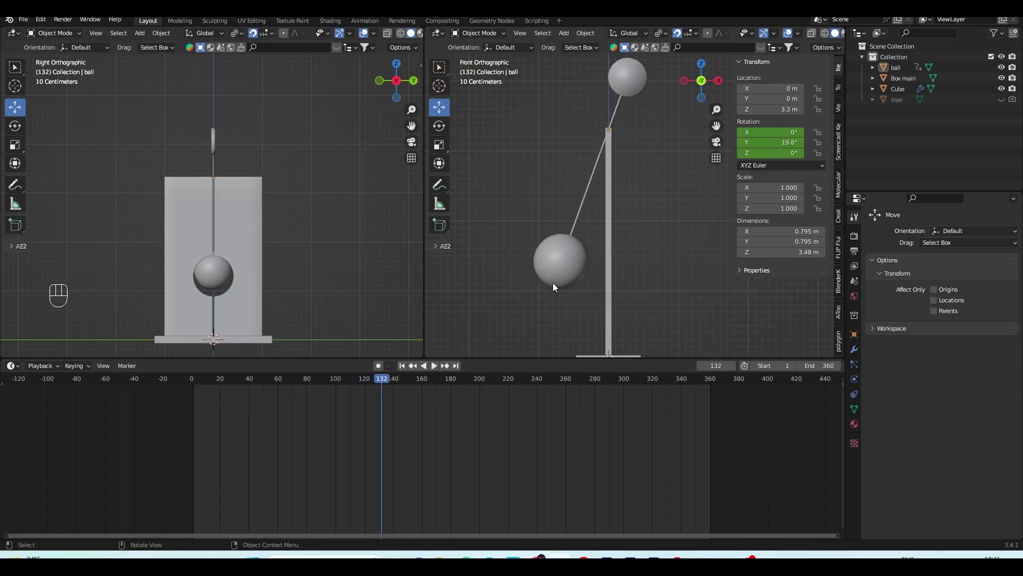
# Step: Select the pendulum, examine its rotation curves in the Graph Editor and return to the Timeline
pyautogui.click(552, 283)
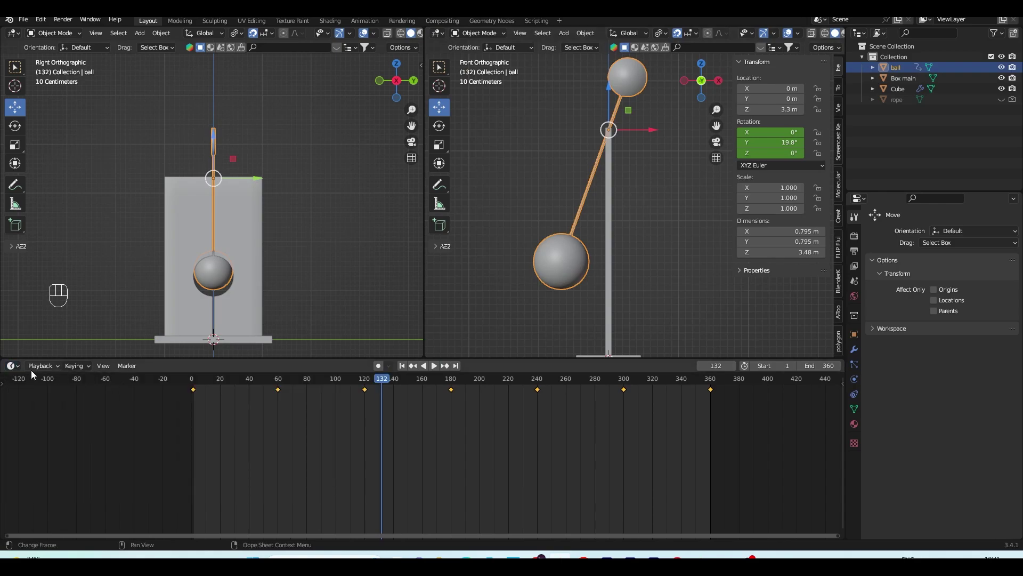
pyautogui.click(13, 366)
pyautogui.click(168, 421)
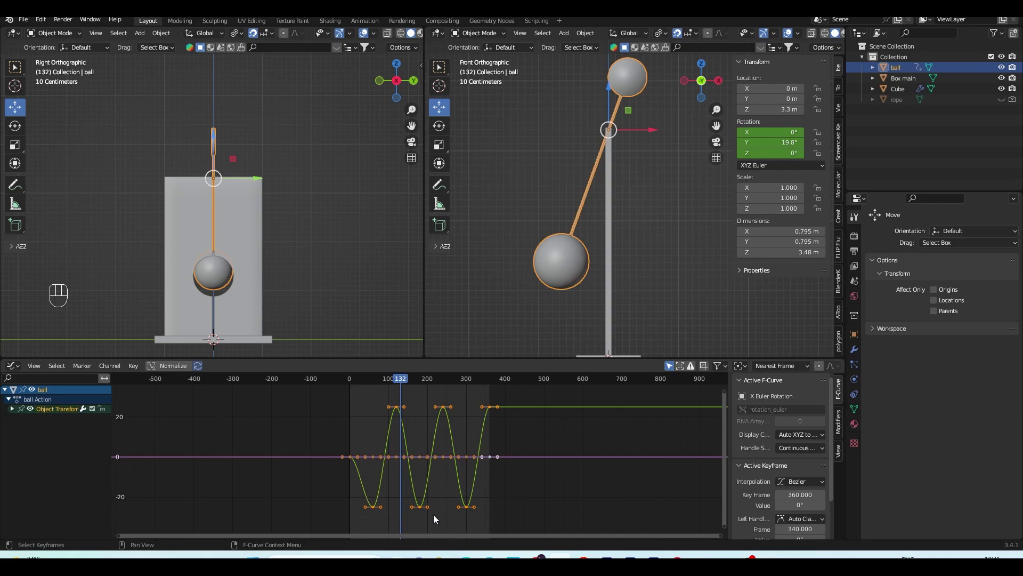
pyautogui.click(13, 365)
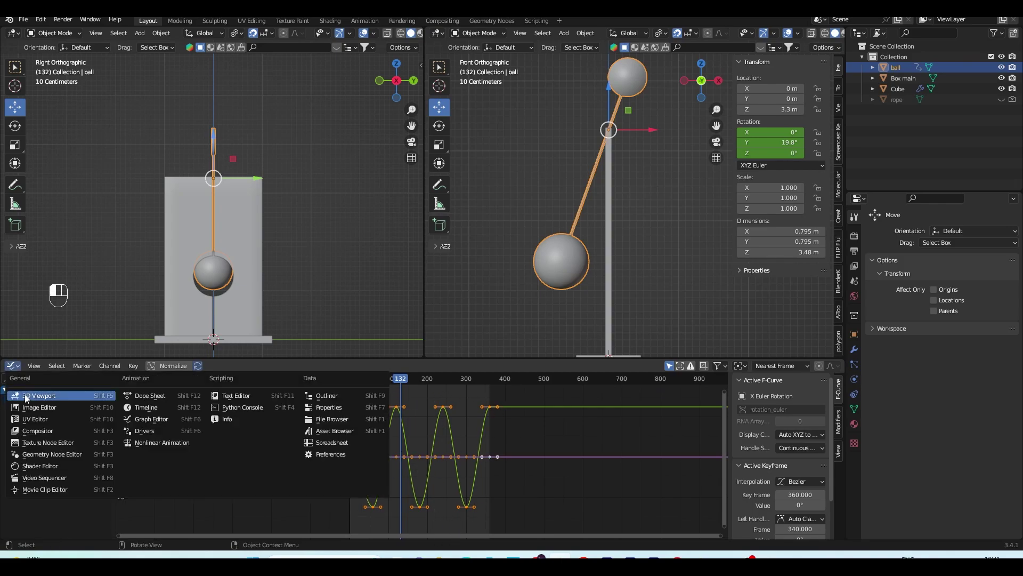
pyautogui.click(169, 408)
pyautogui.press('t')
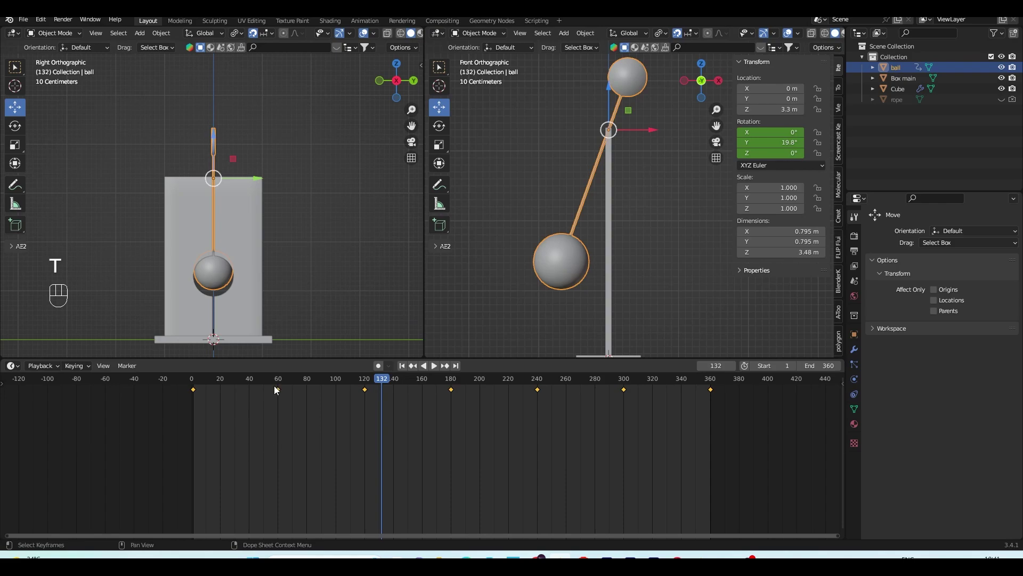
# Step: Play the swing again from the first frame, stop playback and save the Blender file
pyautogui.click(405, 366)
pyautogui.click(433, 366)
pyautogui.click(505, 302)
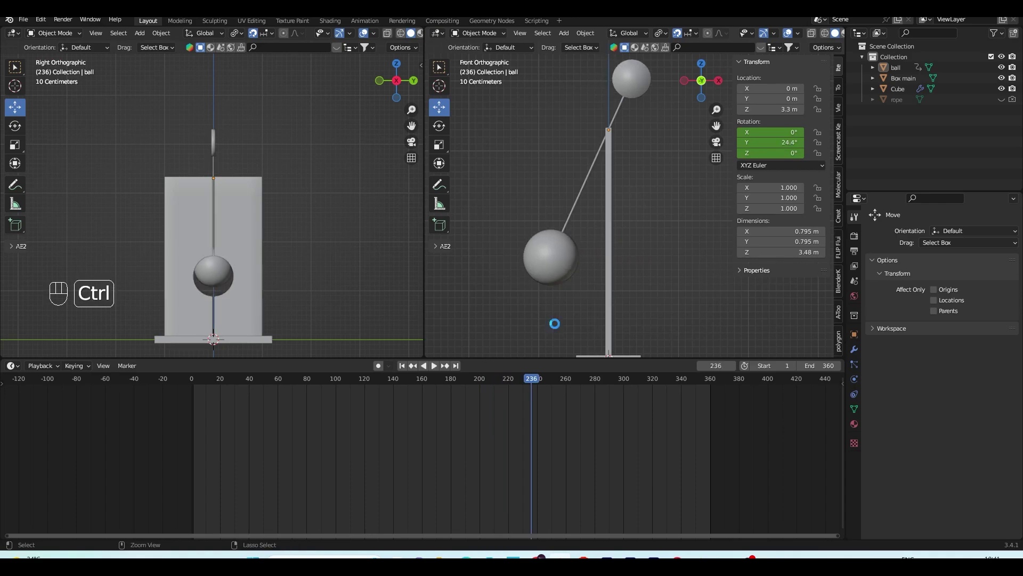
pyautogui.hotkey('ctrl', 's')
pyautogui.moveTo(544, 356)
pyautogui.mouseDown()
pyautogui.moveTo(542, 434)
pyautogui.moveTo(540, 358)
pyautogui.mouseUp()
# Step: Reselect the pendulum and switch the Timeline area to the Graph Editor to show its rotation curves
pyautogui.click(557, 281)
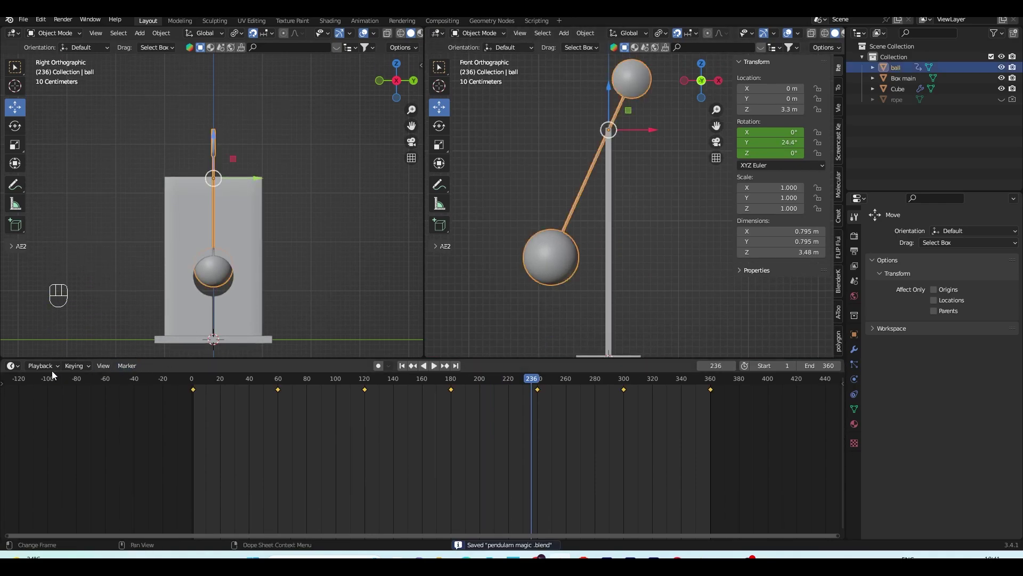
pyautogui.click(10, 366)
pyautogui.click(155, 415)
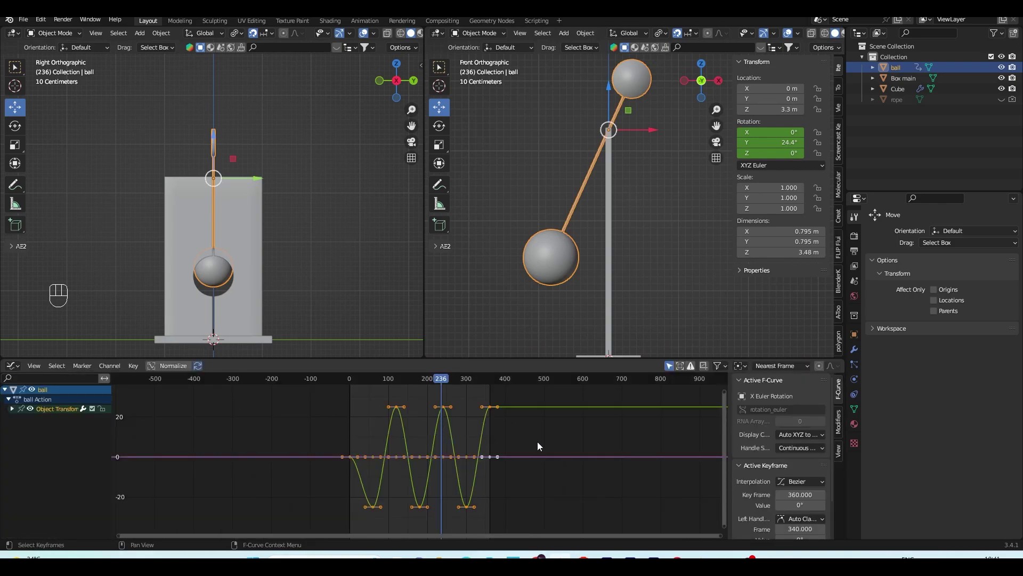
# Step: Switch the Graph Editor area back to the Timeline and enlarge the 3D viewports, with the sidebar hidden
pyautogui.click(16, 366)
pyautogui.click(152, 407)
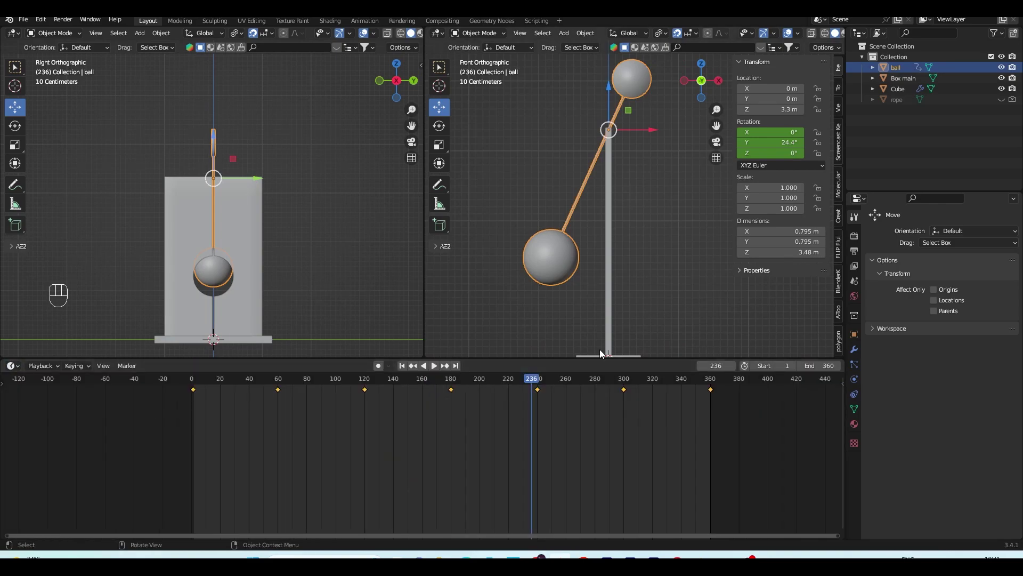
pyautogui.moveTo(546, 358); pyautogui.dragTo(546, 401)
pyautogui.press('n')
# Step: Play the pendulum's swing in a perspective view and scrub through its frames to check the motion
pyautogui.moveTo(668, 275); pyautogui.dragTo(696, 291, button='middle')
pyautogui.scroll(-3, 631, 328)
pyautogui.scroll(1, 698, 314)
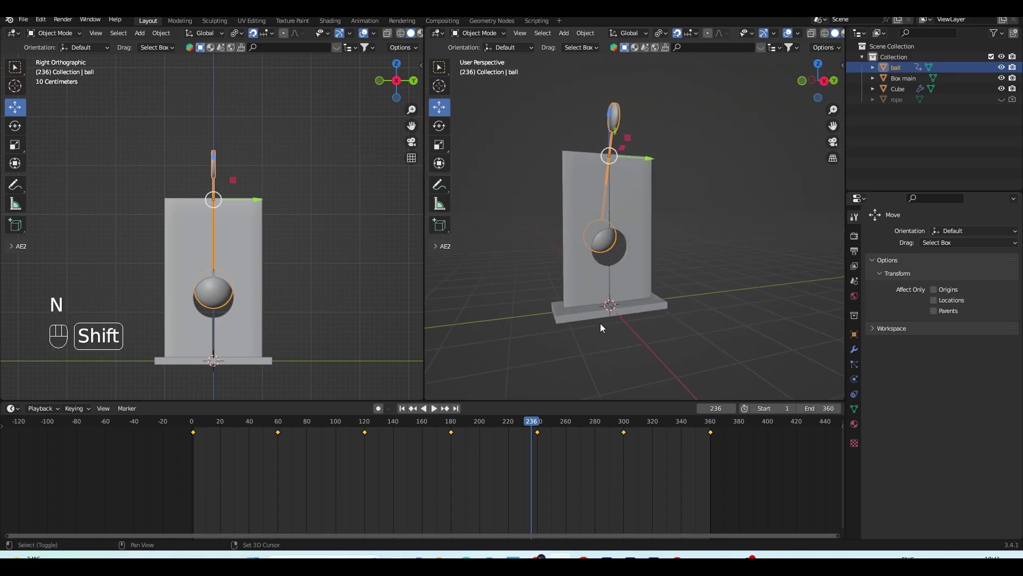
pyautogui.keyDown('shift'); pyautogui.moveTo(600, 323); pyautogui.dragTo(631, 330, button='middle'); pyautogui.keyUp('shift')
pyautogui.keyDown('shift'); pyautogui.moveTo(320, 318); pyautogui.dragTo(310, 283, button='middle'); pyautogui.keyUp('shift')
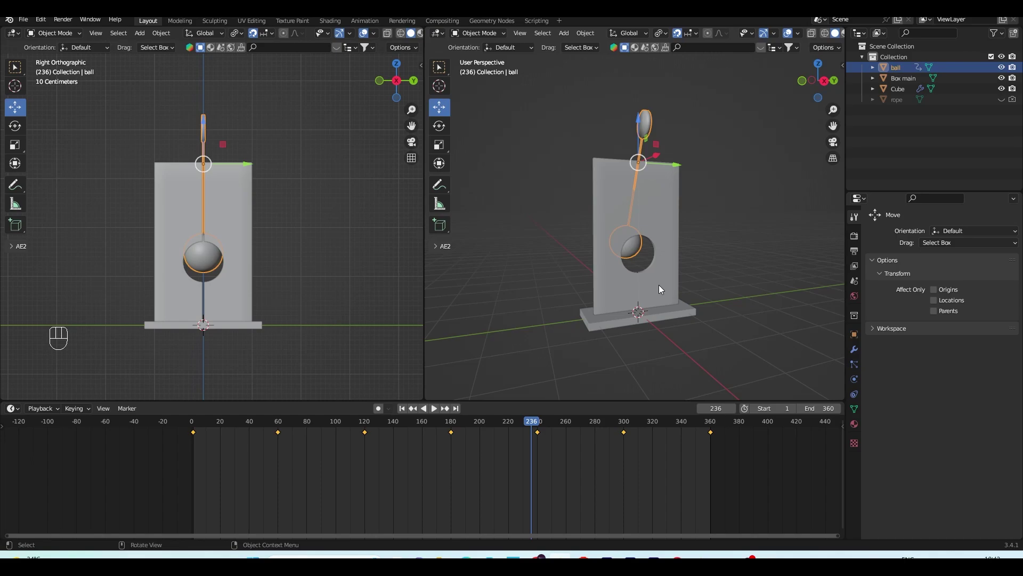
pyautogui.press('space')
pyautogui.moveTo(597, 441); pyautogui.dragTo(647, 480)
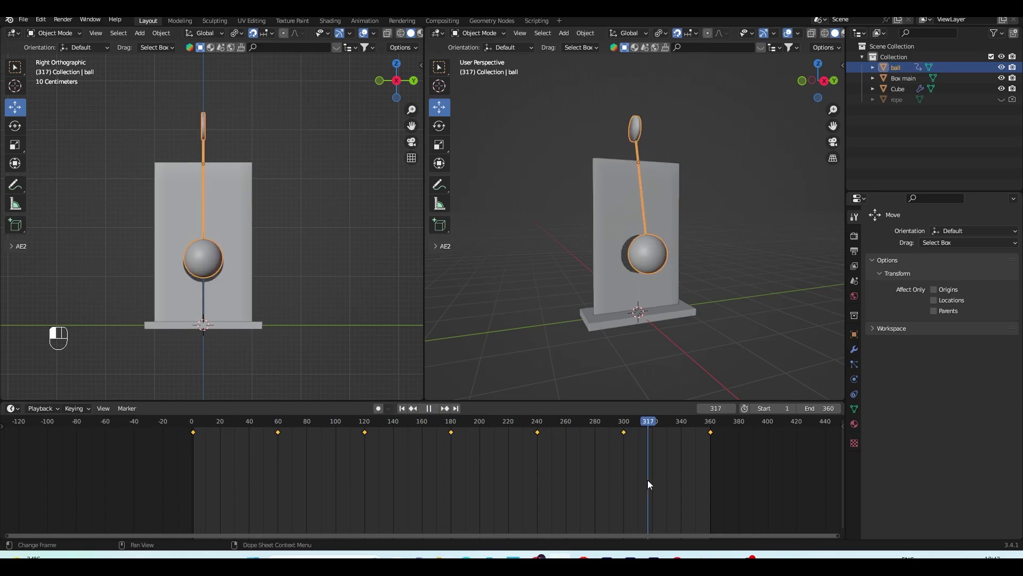
# Step: Save the Blender file, replay the swing from the first frame, stop playback and return to frame 1
pyautogui.hotkey('ctrl', 's')
pyautogui.hotkey('shift', 'Left')
pyautogui.press('space')
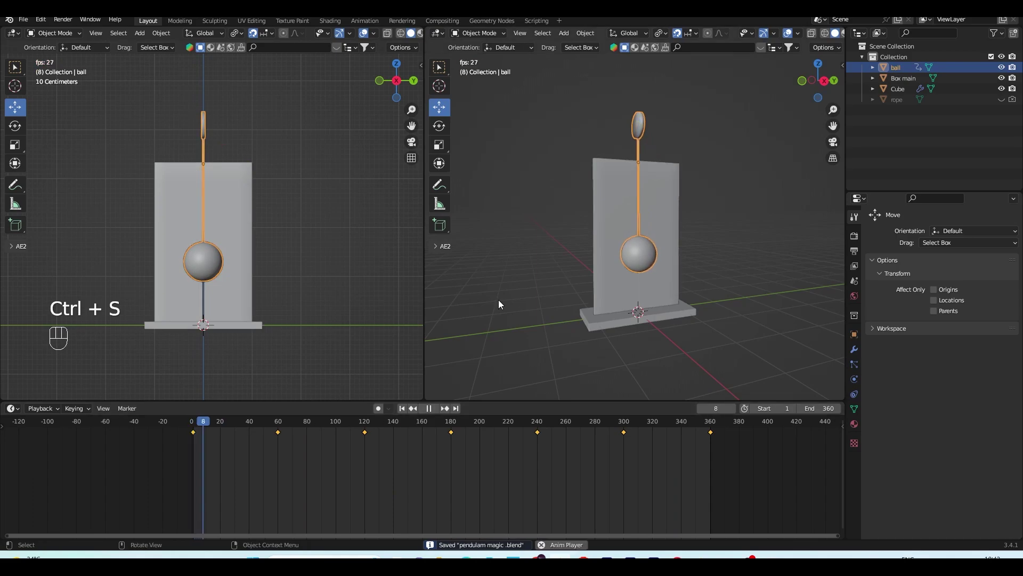
pyautogui.click(503, 300)
pyautogui.moveTo(504, 305); pyautogui.dragTo(712, 340, button='middle')
pyautogui.scroll(3, 714, 341)
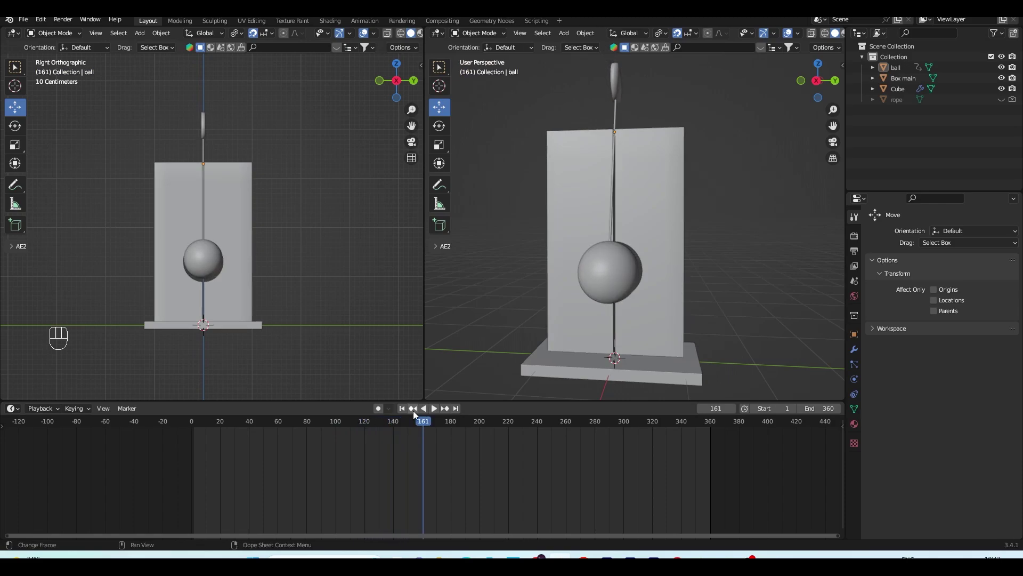
pyautogui.press('Escape')
# Step: Bevel both rim edge loops of the pendulum's upper disc about 0.019 m wide with 3 segments
pyautogui.moveTo(542, 311); pyautogui.dragTo(654, 263, button='middle')
pyautogui.scroll(3, 642, 315)
pyautogui.scroll(3, 623, 298)
pyautogui.click(658, 158)
pyautogui.click(656, 261)
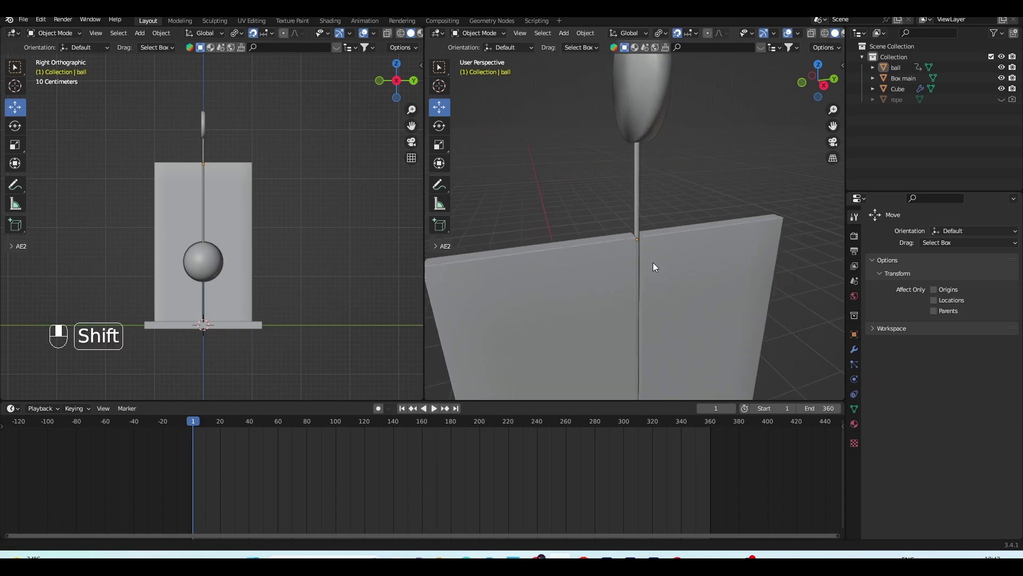
pyautogui.keyDown('alt'); pyautogui.click(673, 197); pyautogui.keyUp('alt')
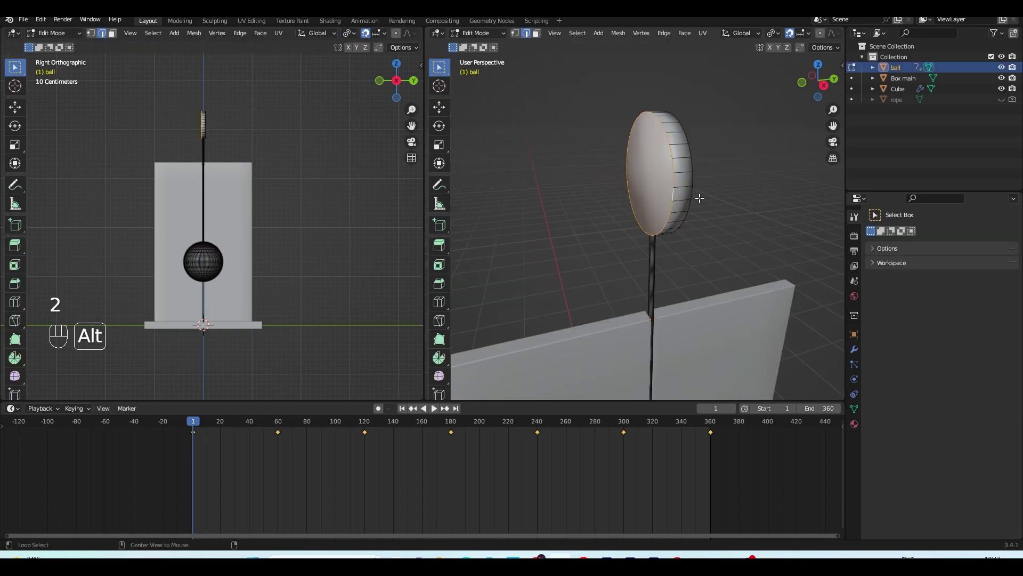
pyautogui.moveTo(738, 199); pyautogui.dragTo(671, 199, button='middle')
pyautogui.keyDown('alt'); pyautogui.keyDown('shift'); pyautogui.click(594, 208); pyautogui.keyUp('shift'); pyautogui.keyUp('alt')
pyautogui.moveTo(581, 209); pyautogui.dragTo(656, 213, button='middle')
pyautogui.hotkey('ctrl', 'b')
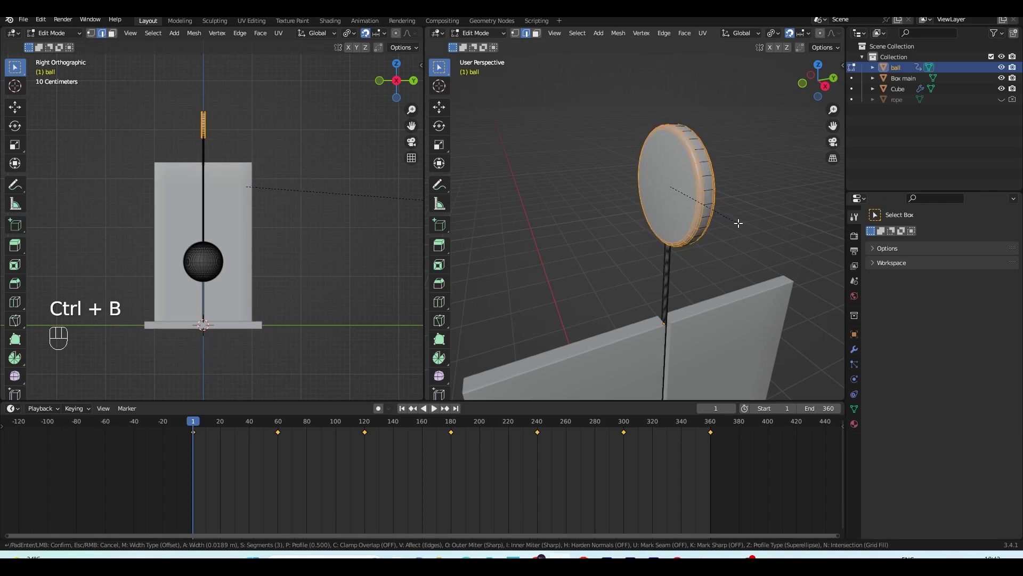
pyautogui.click(737, 223)
pyautogui.press('Tab')
# Step: Apply Shade Smooth to the whole pendulum and deselect it
pyautogui.moveTo(737, 264); pyautogui.dragTo(647, 287, button='middle')
pyautogui.scroll(4, 715, 259)
pyautogui.scroll(2, 626, 299)
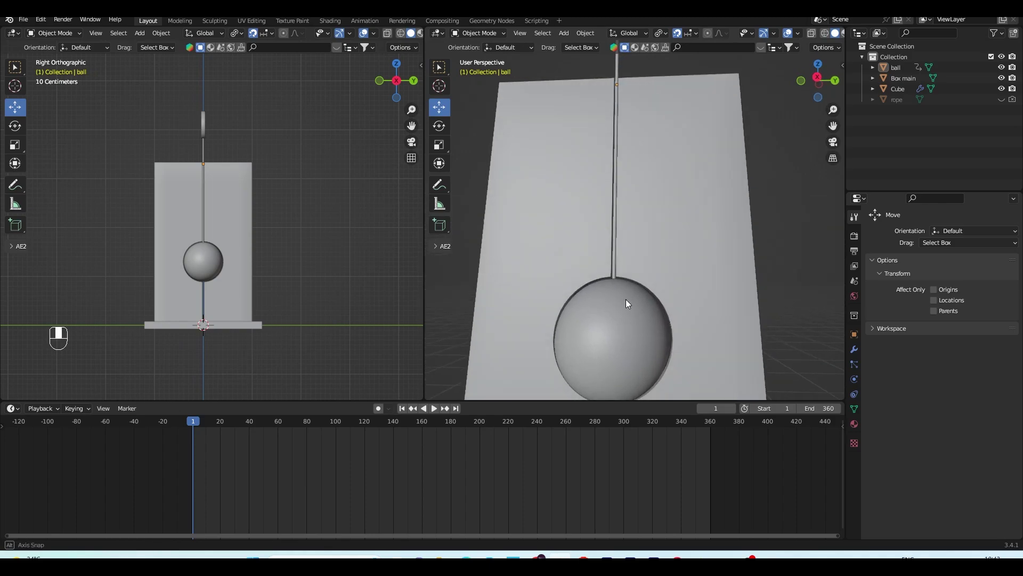
pyautogui.scroll(-3, 626, 299)
pyautogui.moveTo(659, 181); pyautogui.dragTo(680, 260, button='middle')
pyautogui.scroll(6, 666, 235)
pyautogui.click(700, 128)
pyautogui.rightClick(700, 126)
pyautogui.click(700, 126)
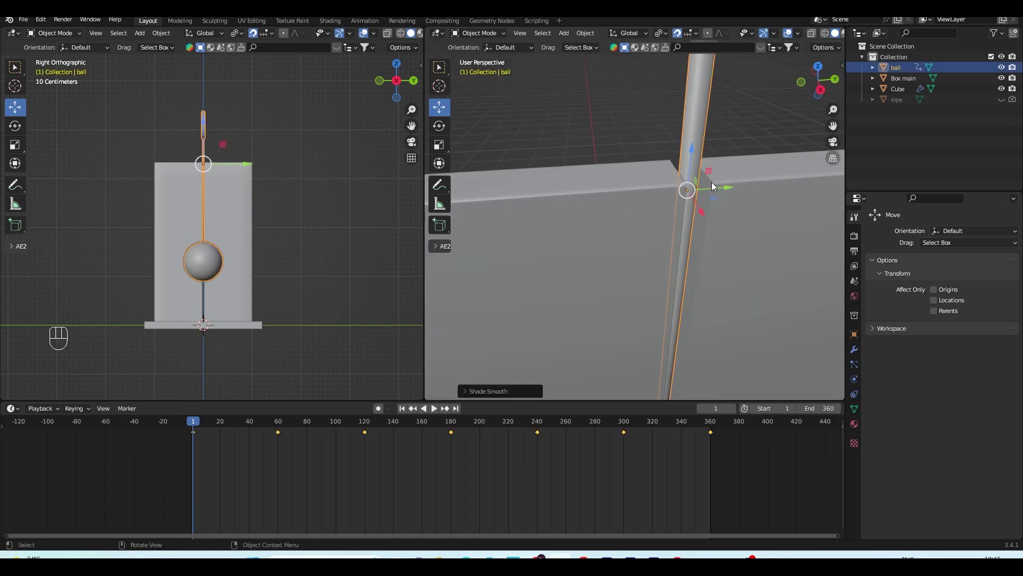
pyautogui.scroll(-5, 712, 202)
pyautogui.click(724, 121)
# Step: Snap the 3D cursor to the pendulum's pivot and add a mesh cylinder there
pyautogui.scroll(4, 711, 256)
pyautogui.moveTo(712, 261); pyautogui.dragTo(697, 295, button='middle')
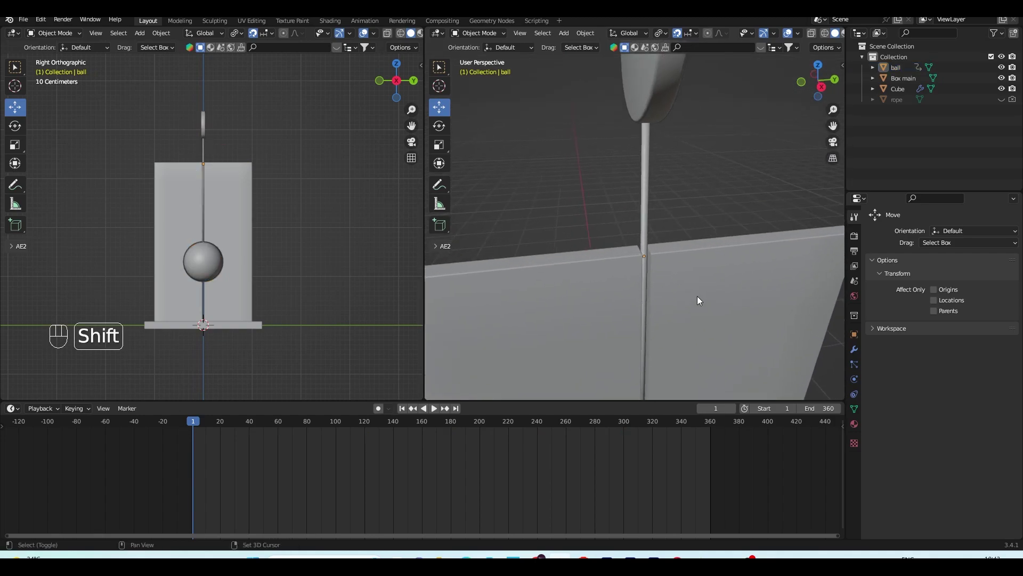
pyautogui.scroll(2, 672, 294)
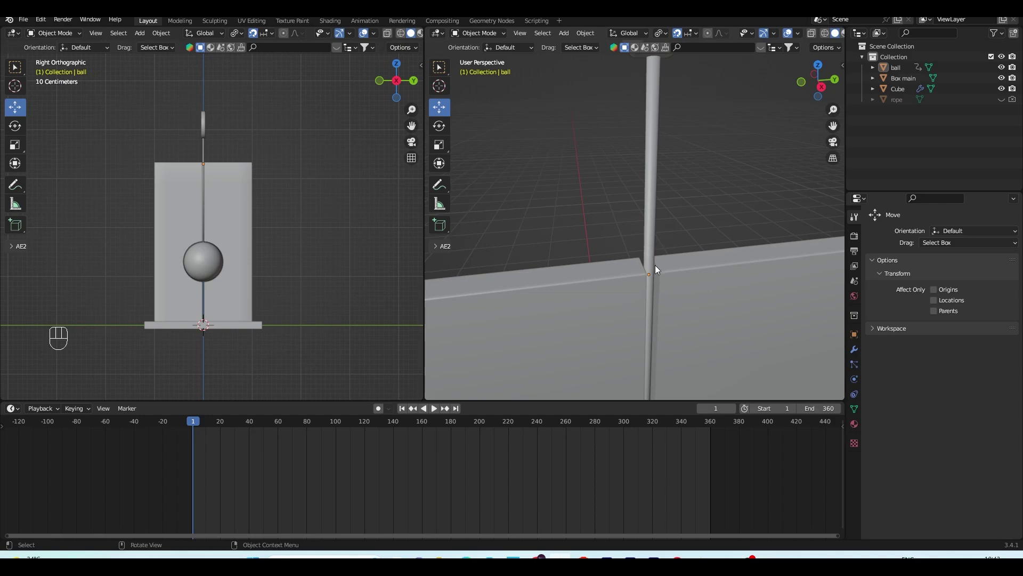
pyautogui.moveTo(661, 284); pyautogui.dragTo(653, 284, button='middle')
pyautogui.scroll(2, 653, 284)
pyautogui.click(623, 221)
pyautogui.hotkey('shift', 'a')
pyautogui.hotkey('shift', 'a')
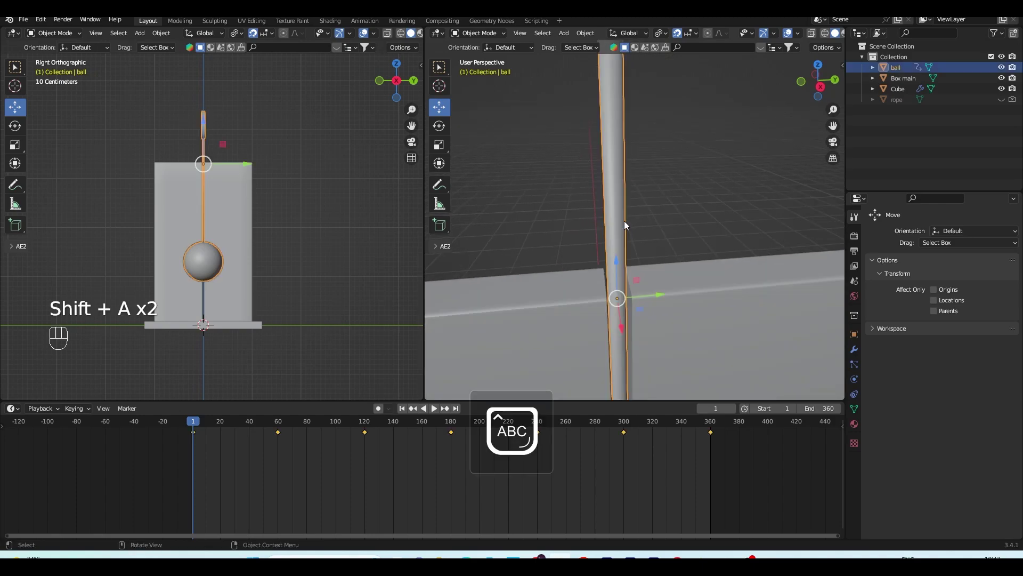
pyautogui.hotkey('shift', 's')
pyautogui.click(620, 291)
pyautogui.hotkey('shift', 'a')
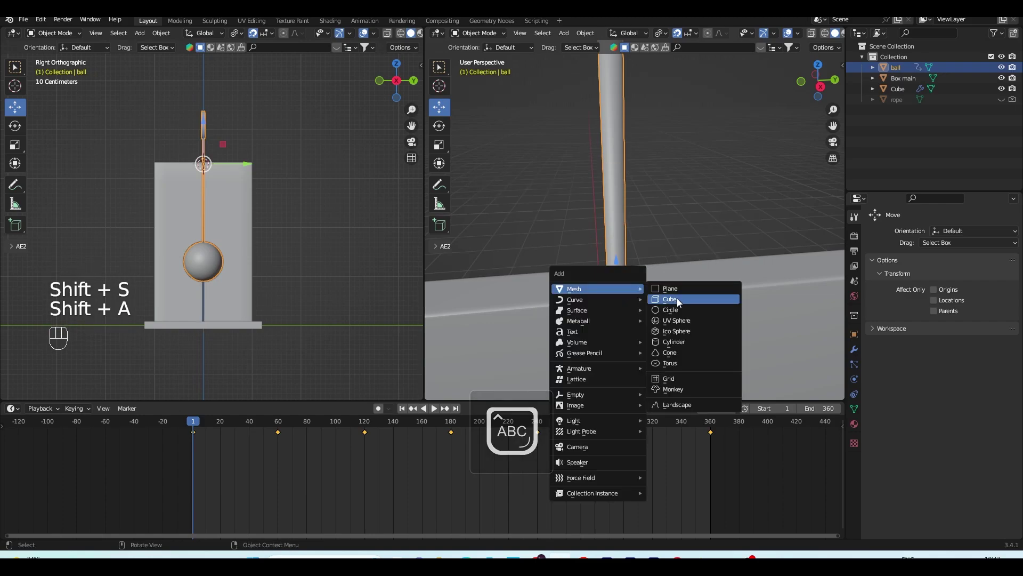
pyautogui.click(685, 341)
# Step: Scale the new cylinder down to slightly wider than the rod and rotate it 90° about the X axis
pyautogui.press('s')
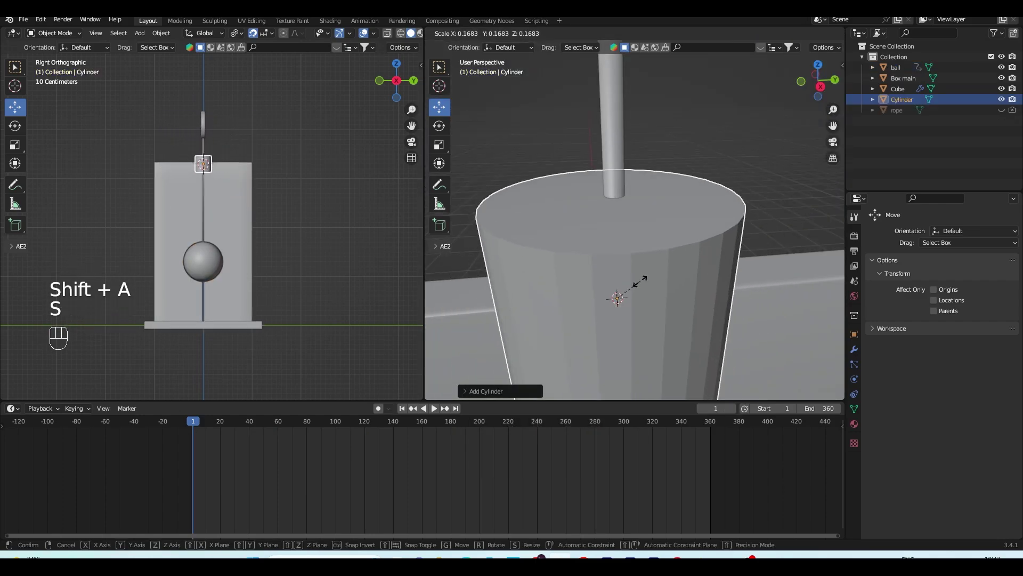
pyautogui.press('s')
pyautogui.click(696, 274)
pyautogui.write('rx90')
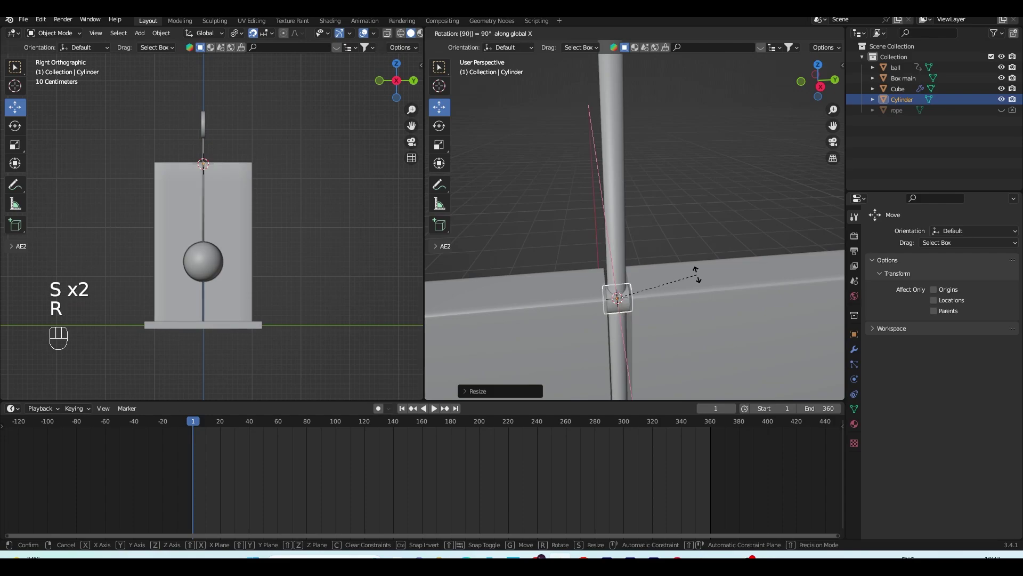
pyautogui.press('Return')
pyautogui.click(688, 245)
# Step: Play and scrub the animation to check how the rod swings through the pivot cylinder
pyautogui.moveTo(631, 317); pyautogui.dragTo(651, 300, button='middle')
pyautogui.press('space')
pyautogui.moveTo(621, 426); pyautogui.dragTo(576, 445)
pyautogui.press('space')
pyautogui.moveTo(555, 283)
pyautogui.mouseDown(button='middle')
pyautogui.moveTo(596, 309)
pyautogui.moveTo(558, 292)
pyautogui.mouseUp(button='middle')
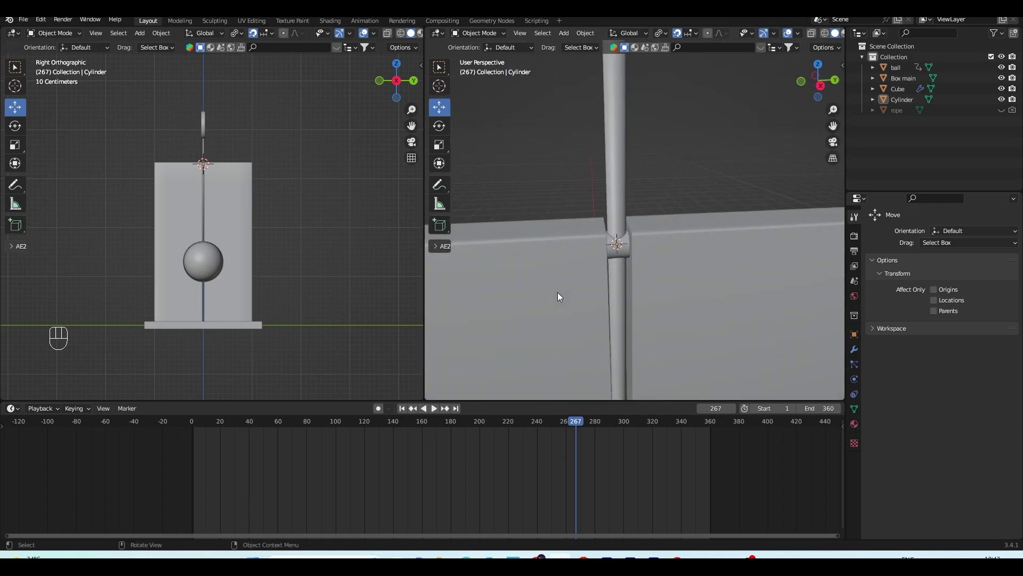
# Step: Apply Shade Smooth to the pivot cylinder and deselect it
pyautogui.scroll(4, 558, 293)
pyautogui.click(602, 288)
pyautogui.rightClick(604, 288)
pyautogui.click(604, 289)
pyautogui.click(684, 135)
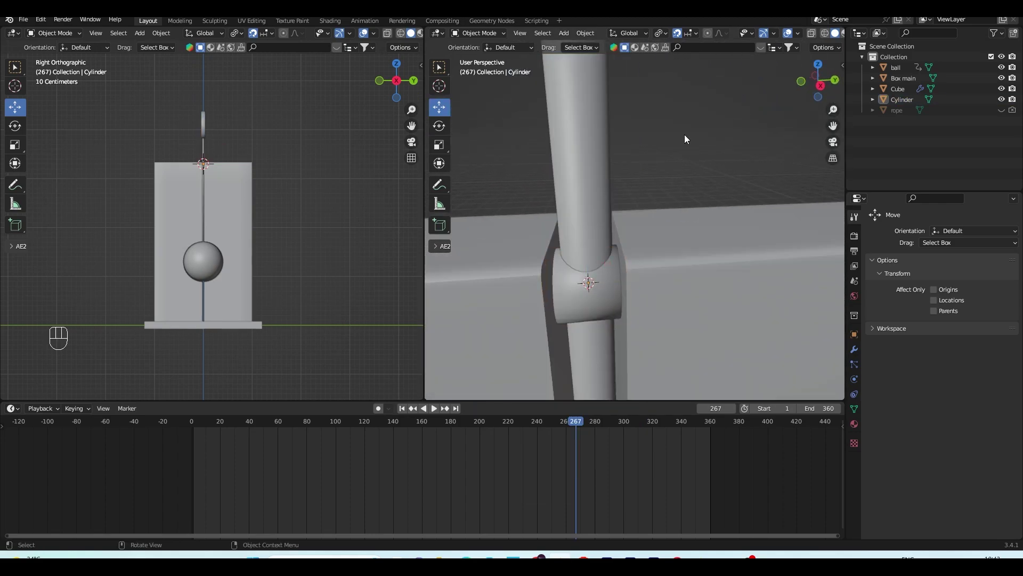
# Step: Scale the pivot cylinder up slightly around the rod
pyautogui.scroll(-3, 596, 312)
pyautogui.click(616, 242)
pyautogui.press('s')
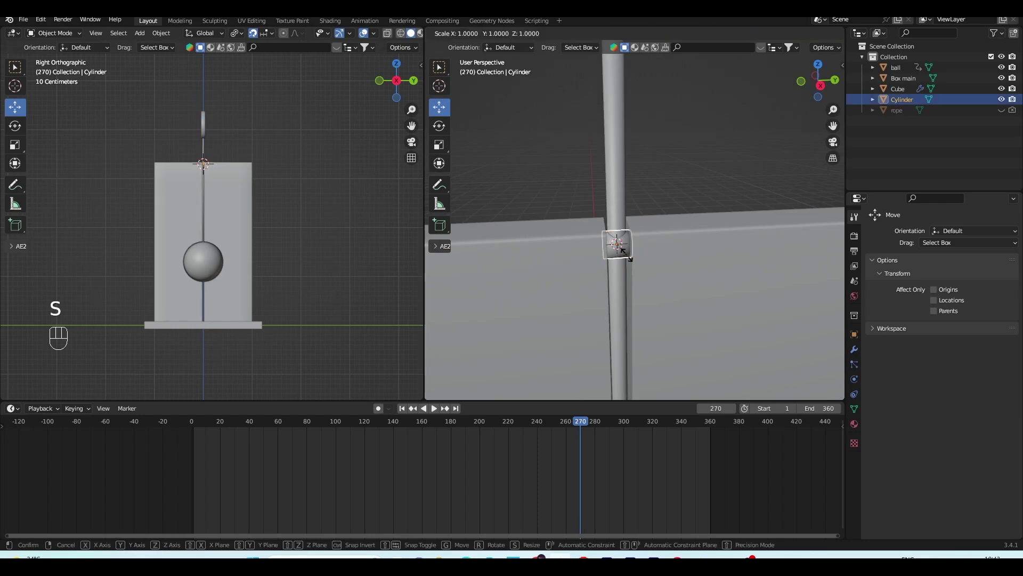
pyautogui.click(634, 257)
pyautogui.click(682, 194)
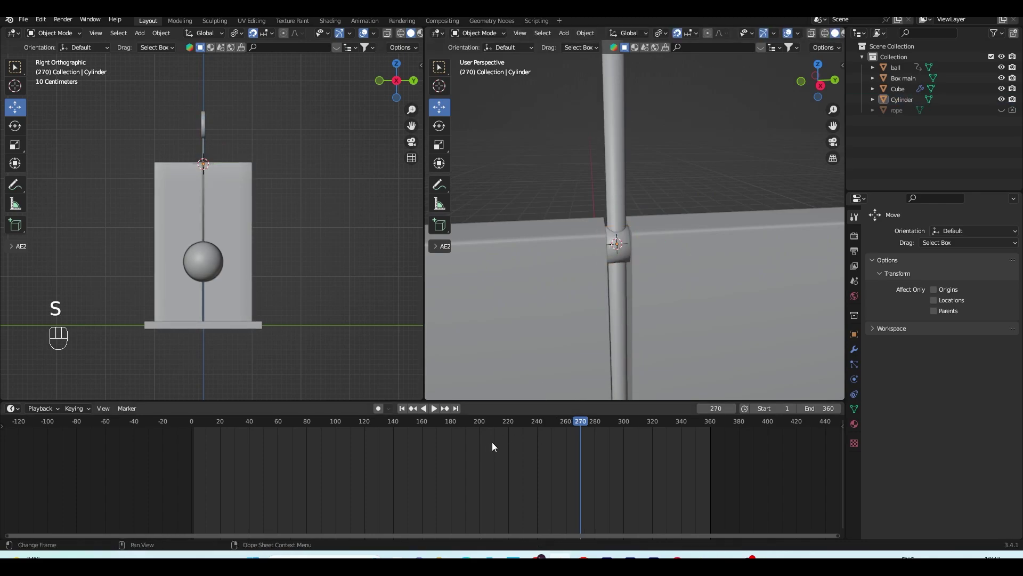
# Step: Scrub the timeline and view the whole sculpture in perspective to check the pivot during the swing
pyautogui.moveTo(497, 423); pyautogui.dragTo(517, 421)
pyautogui.scroll(-8, 613, 275)
pyautogui.moveTo(613, 273); pyautogui.dragTo(605, 251, button='middle')
pyautogui.hotkey('ctrl', 'a')
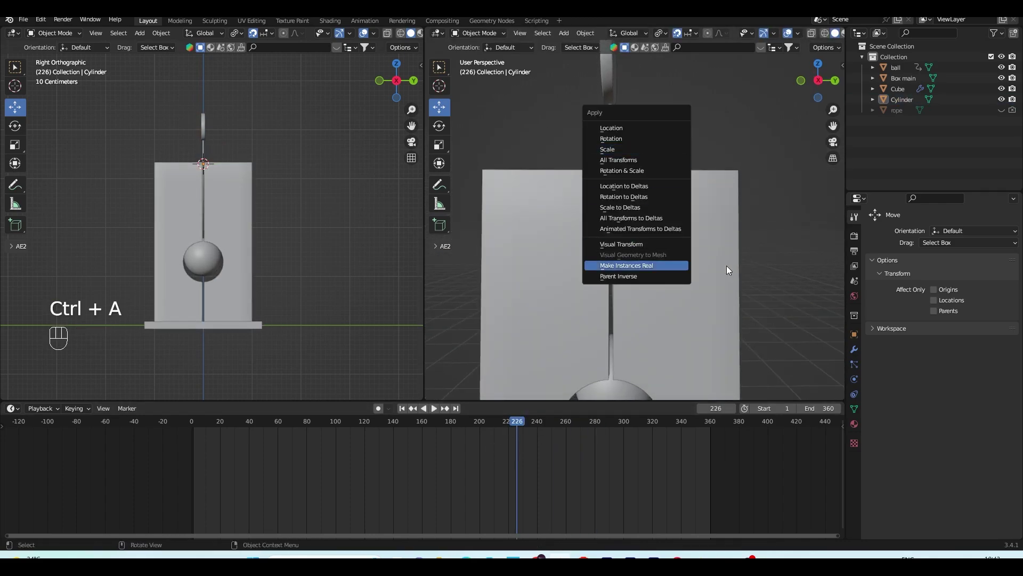
pyautogui.click(727, 266)
pyautogui.moveTo(667, 254); pyautogui.dragTo(630, 222, button='middle')
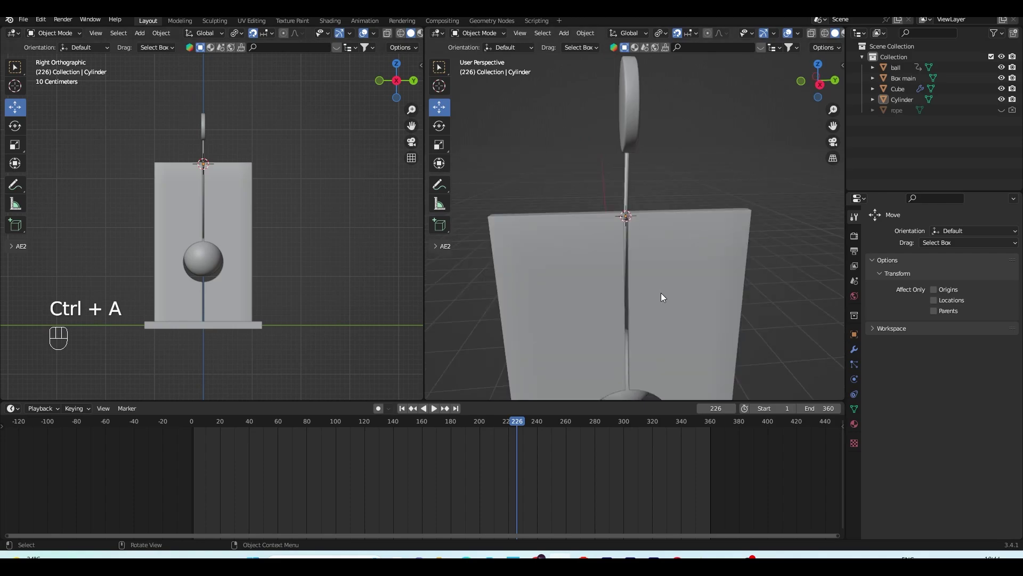
pyautogui.scroll(-6, 660, 295)
pyautogui.moveTo(348, 298); pyautogui.dragTo(332, 314, button='middle')
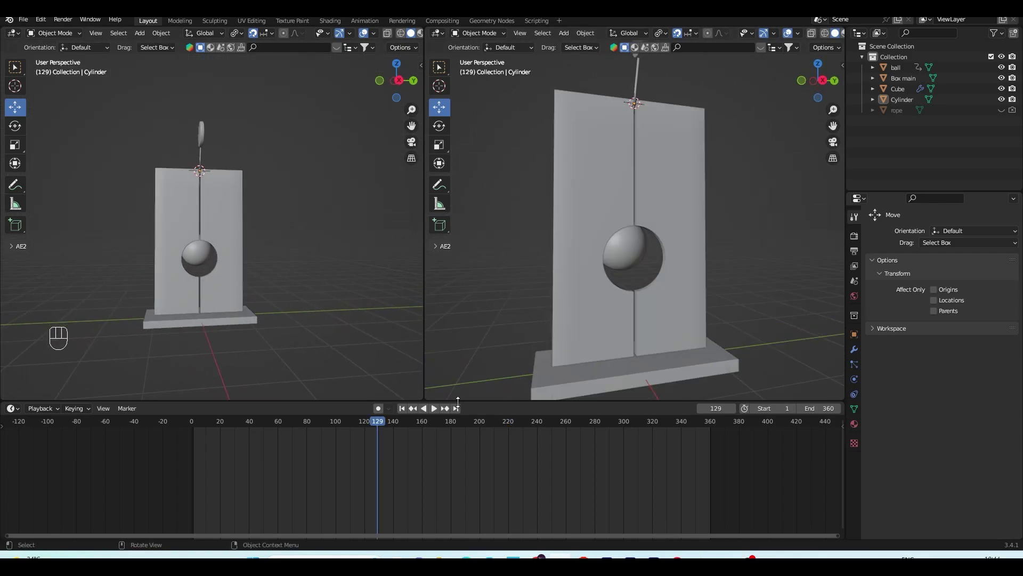
# Step: Split the Timeline area side by side and turn the second part into an enlarged Shader Editor
pyautogui.rightClick(468, 401)
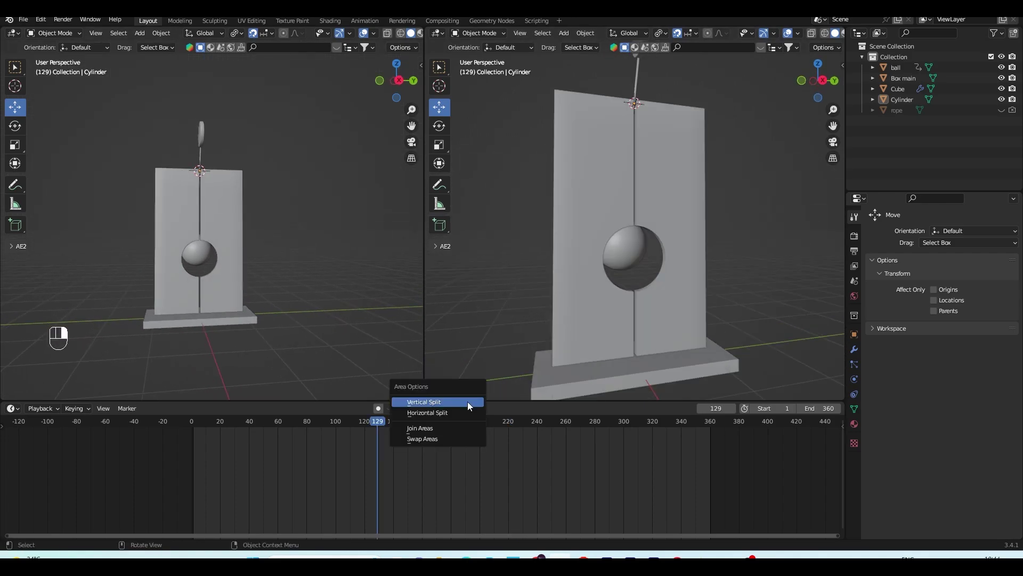
pyautogui.click(459, 430)
pyautogui.click(438, 533)
pyautogui.moveTo(426, 537); pyautogui.dragTo(438, 269)
pyautogui.click(438, 272)
pyautogui.click(506, 361)
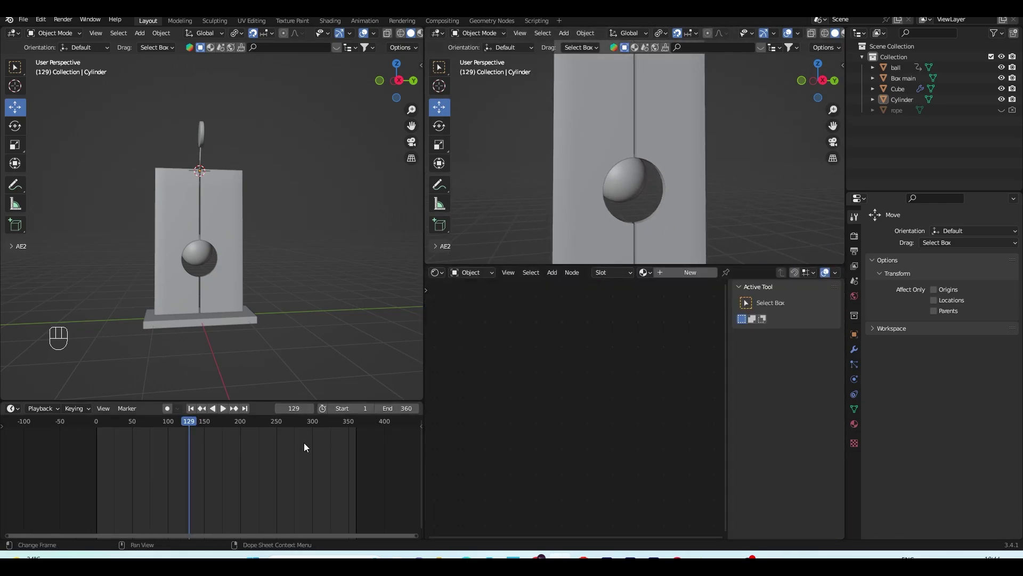
# Step: Shrink the Timeline below the first 3D viewport and set that viewport to rendered shading
pyautogui.moveTo(254, 401); pyautogui.dragTo(253, 455)
pyautogui.keyDown('shift'); pyautogui.moveTo(281, 349); pyautogui.dragTo(299, 327, button='middle'); pyautogui.keyUp('shift')
pyautogui.scroll(3, 300, 327)
pyautogui.moveTo(378, 37); pyautogui.dragTo(247, 37, button='middle')
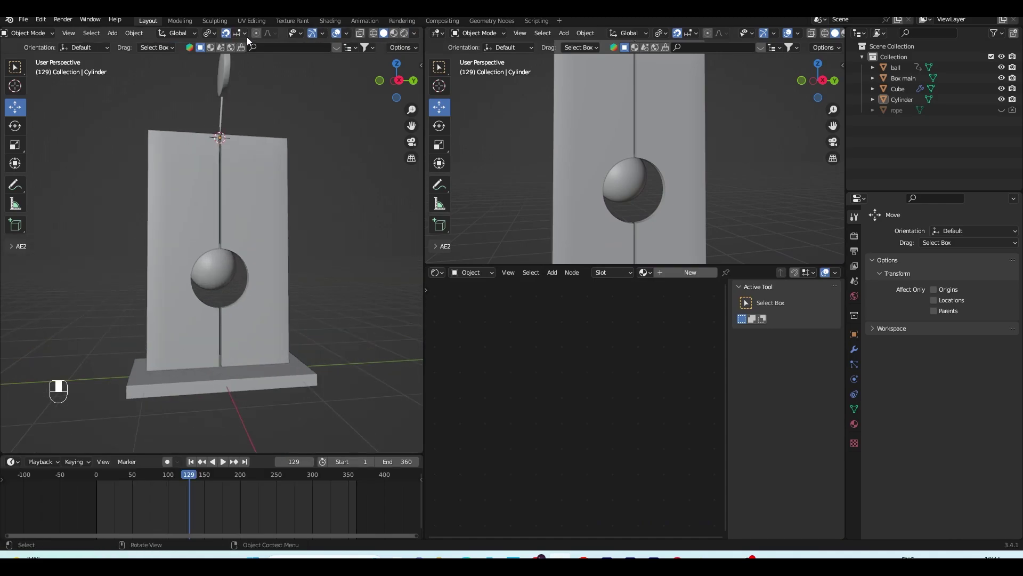
pyautogui.click(404, 33)
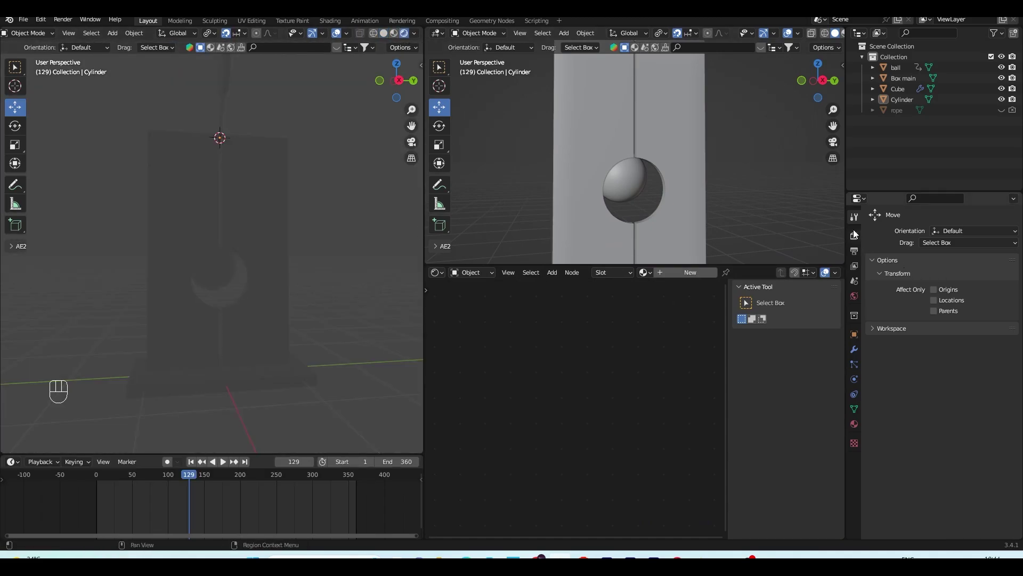
# Step: Set the render engine to Cycles and the render device to GPU Compute
pyautogui.click(854, 235)
pyautogui.click(927, 232)
pyautogui.click(939, 270)
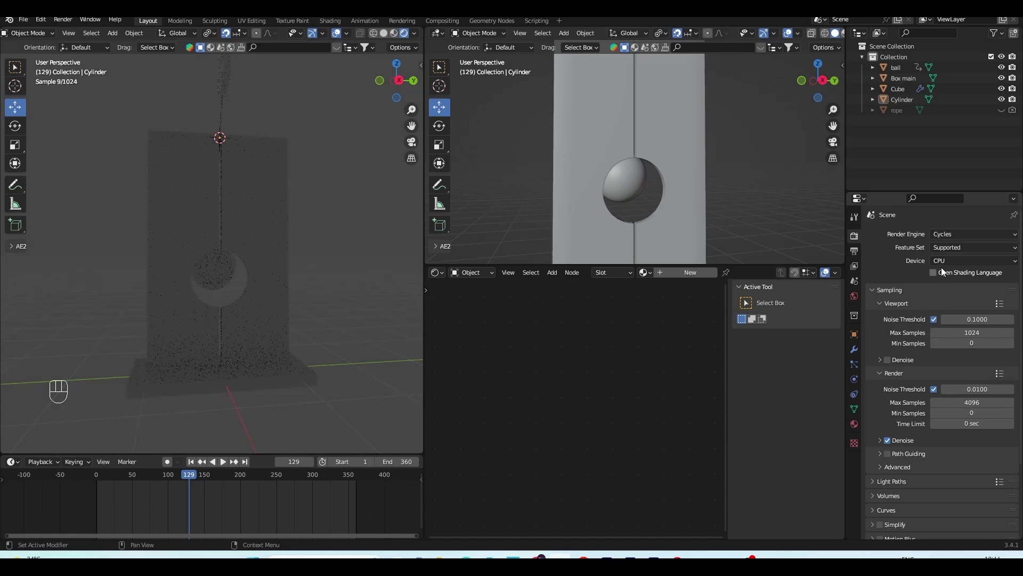
pyautogui.click(960, 261)
pyautogui.click(954, 284)
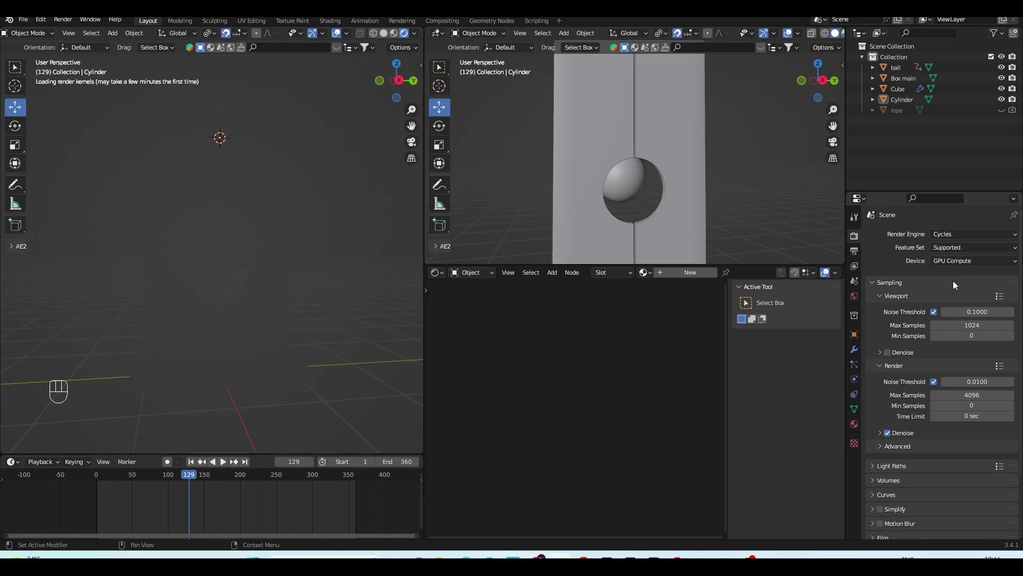
# Step: Use a Sky Texture as the world background's colour
pyautogui.click(854, 296)
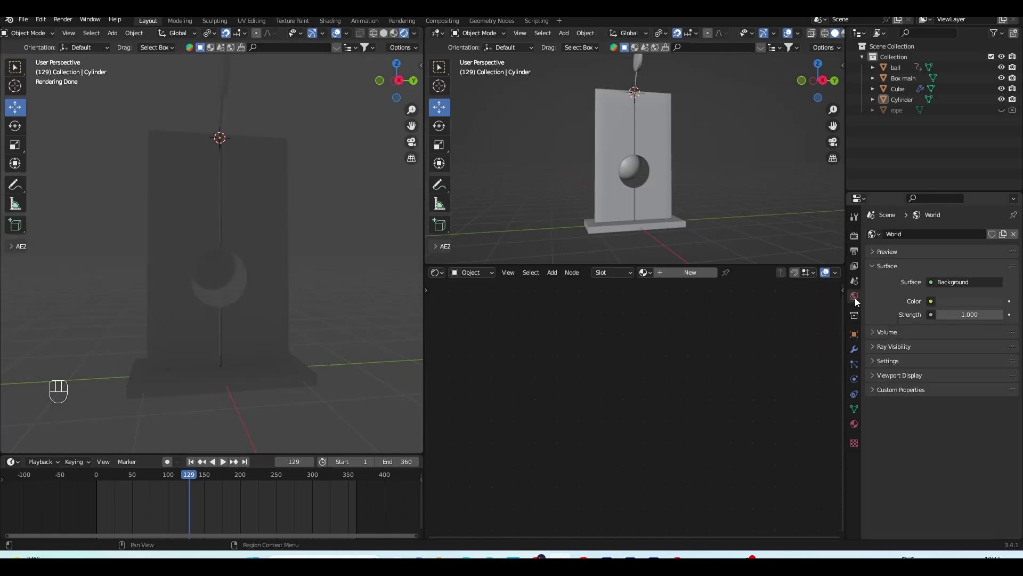
pyautogui.click(930, 302)
pyautogui.click(716, 423)
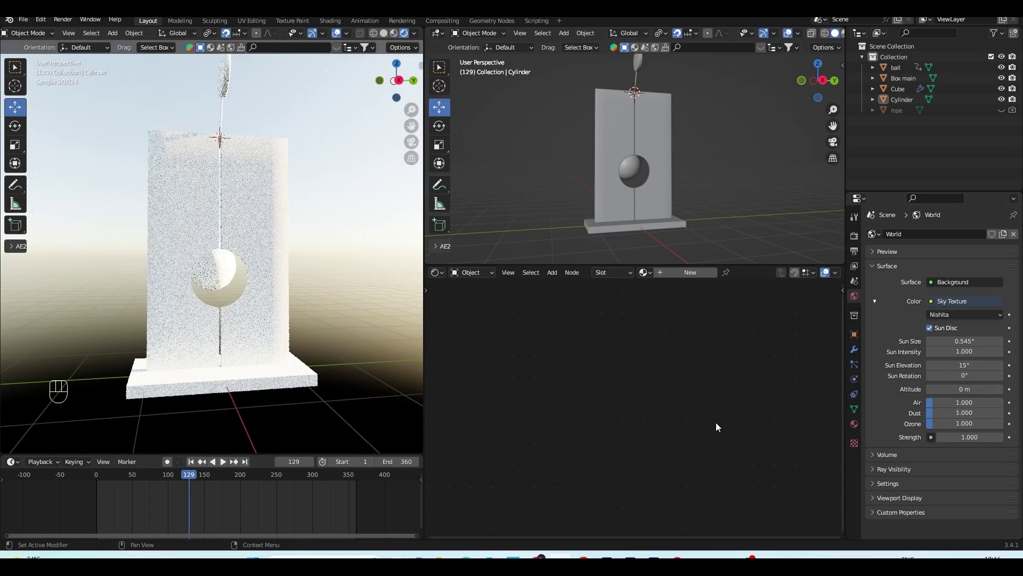
# Step: Tune the world sky with Ozone 3, Air 0.728, Dust 0.592 and Strength 0.5, and turn the sun to light the sculpture from another direction
pyautogui.click(955, 424)
pyautogui.write('3')
pyautogui.press('Return')
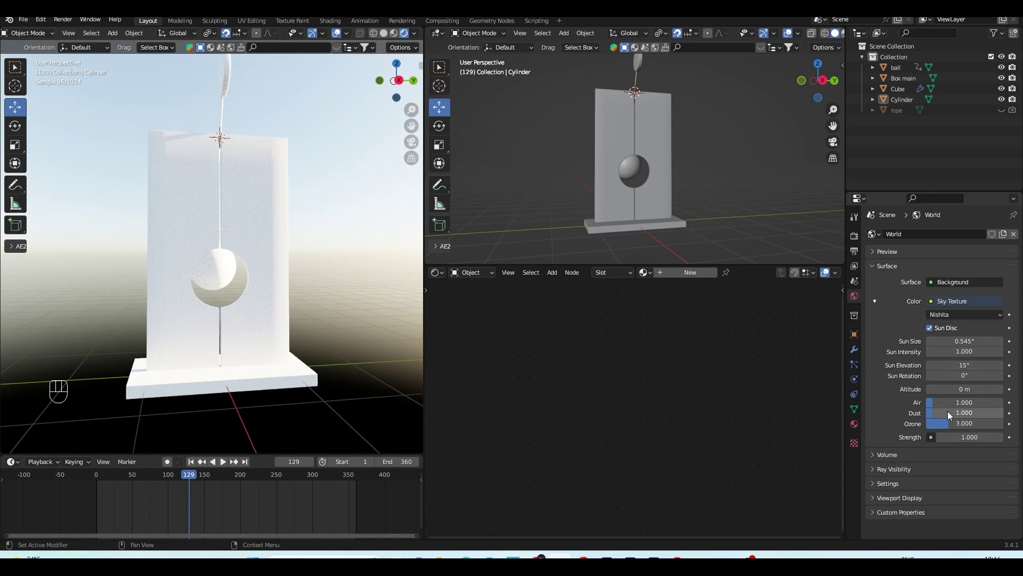
pyautogui.moveTo(949, 413)
pyautogui.mouseDown()
pyautogui.moveTo(930, 413)
pyautogui.moveTo(938, 402)
pyautogui.mouseUp()
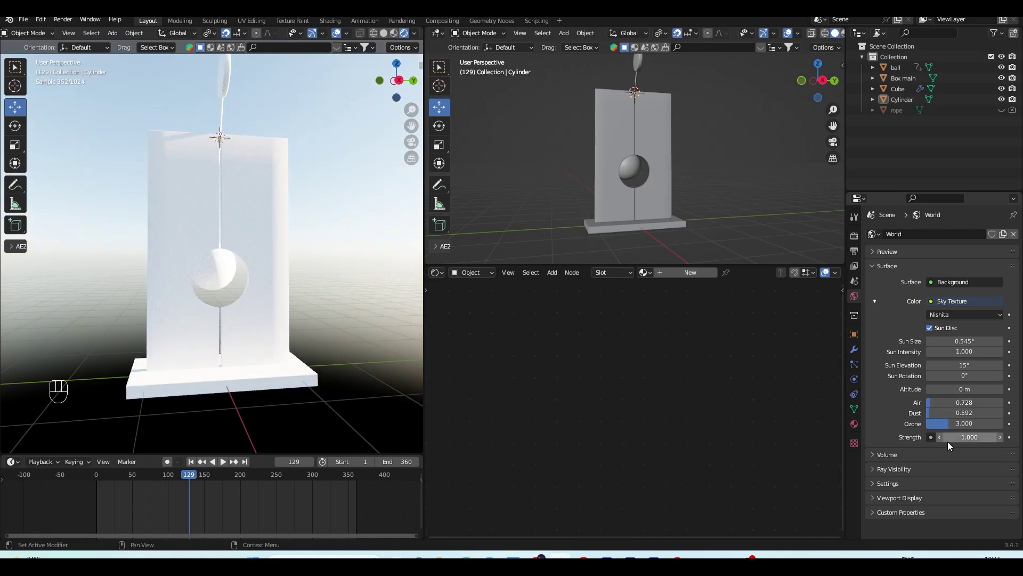
pyautogui.moveTo(948, 437); pyautogui.dragTo(938, 437)
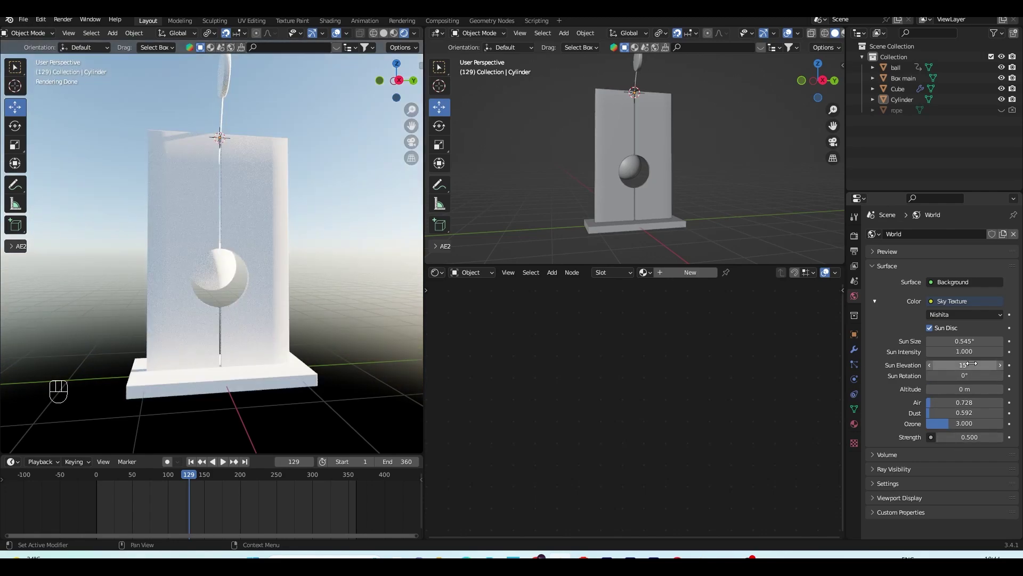
pyautogui.moveTo(973, 376); pyautogui.dragTo(986, 376)
# Step: Open the scene's render settings
pyautogui.click(855, 235)
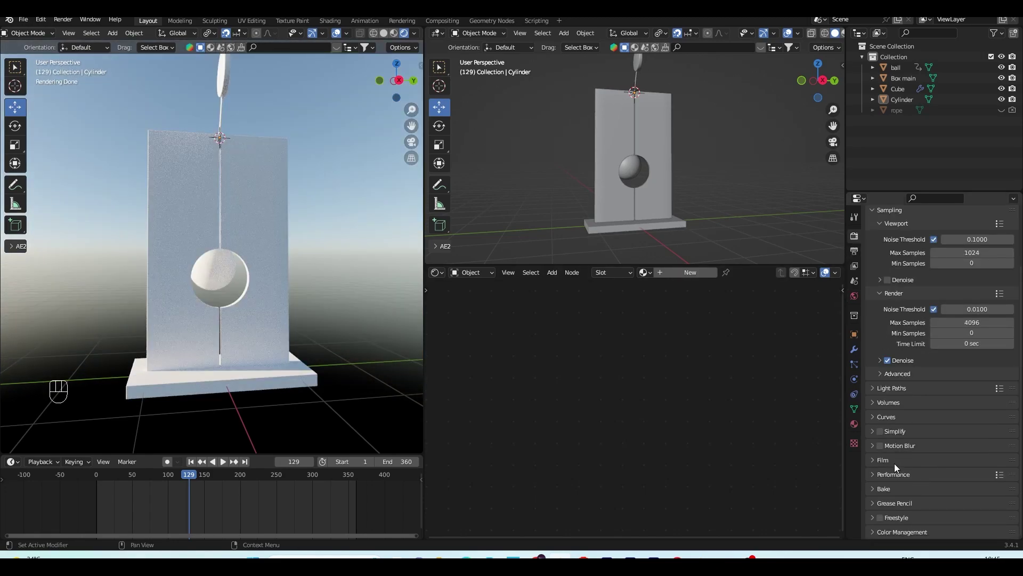
# Step: Make the render film background transparent and save the file
pyautogui.click(894, 460)
pyautogui.click(887, 536)
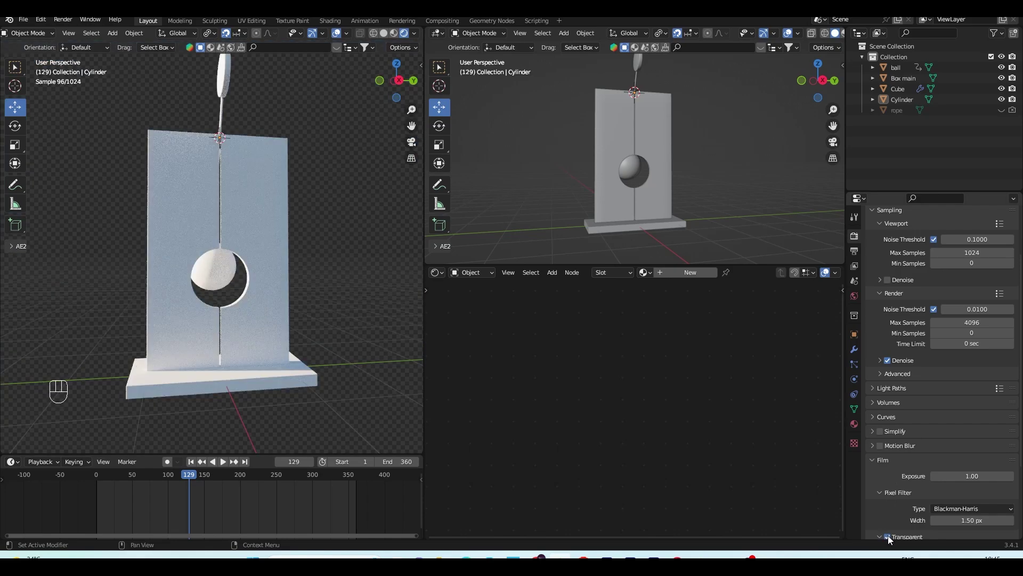
pyautogui.hotkey('ctrl', 's')
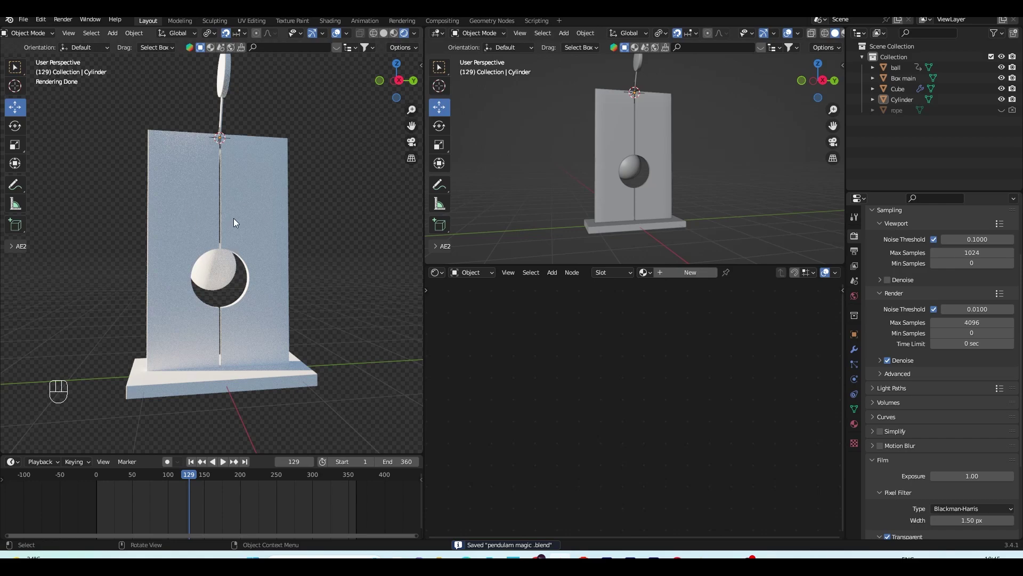
# Step: Select the Box main panel, show its material settings, and study the sculpture's finish in the artist's Instagram posts
pyautogui.click(618, 209)
pyautogui.click(854, 426)
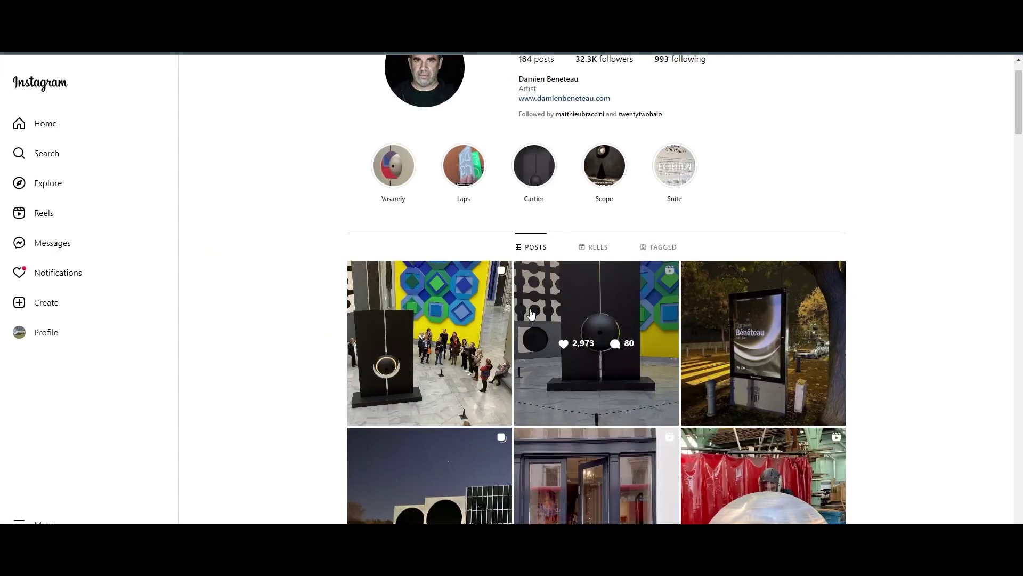
pyautogui.scroll(-10, 621, 441)
pyautogui.scroll(-3, 621, 441)
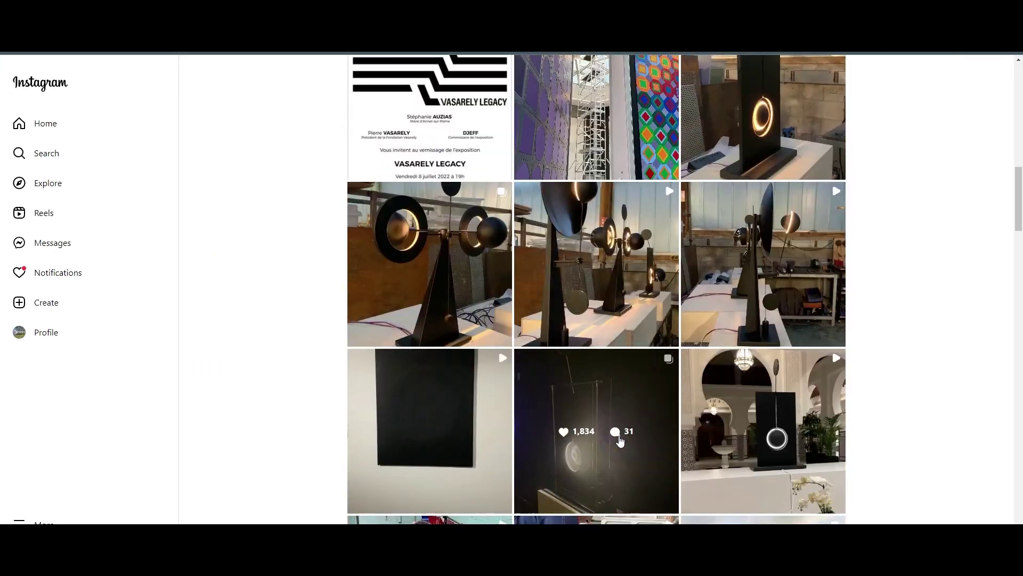
pyautogui.click(764, 112)
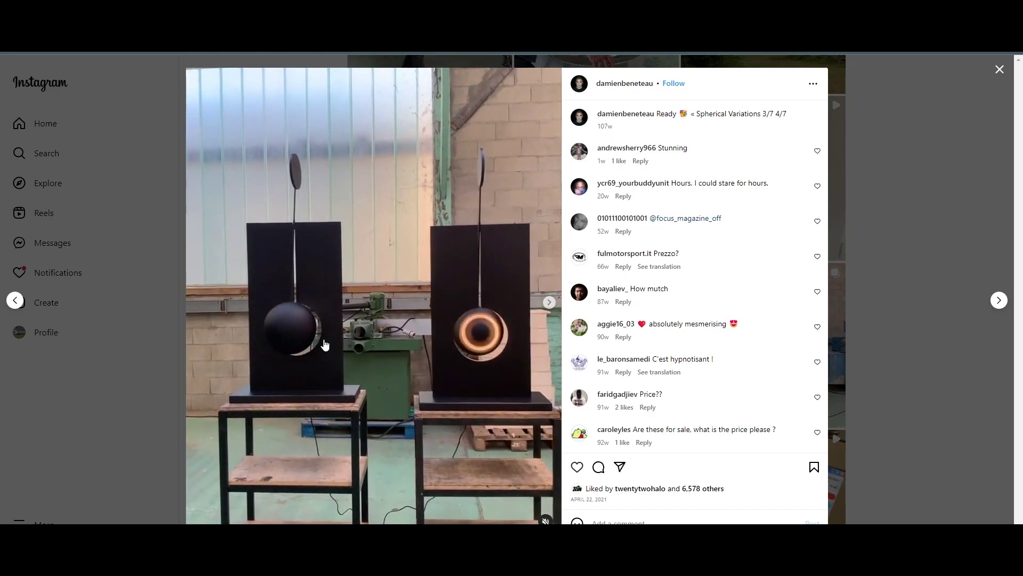
pyautogui.click(464, 357)
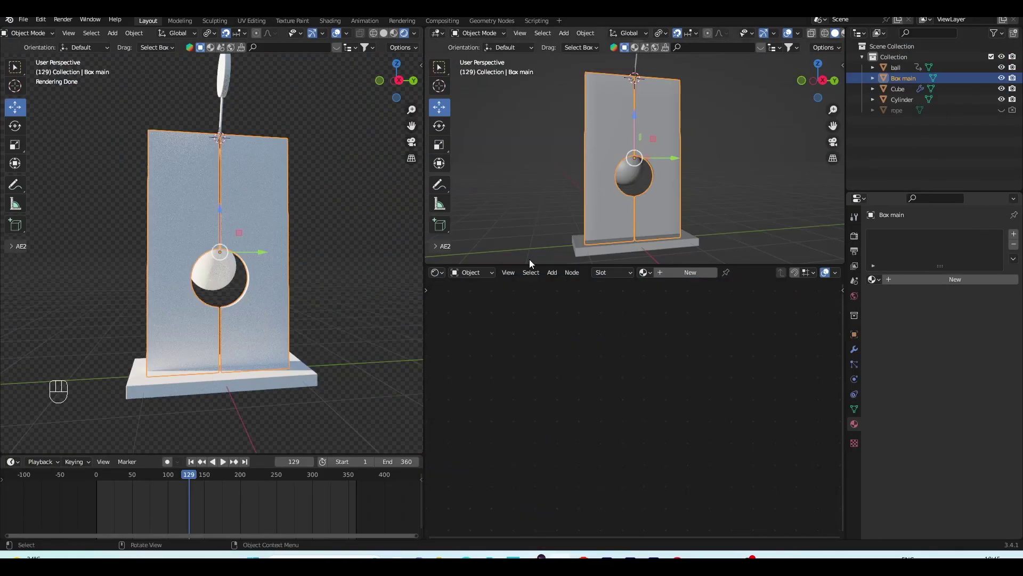
# Step: At frame 69, set the Base Color of the ball's black material to near-black with a value of 0.023
pyautogui.moveTo(197, 475); pyautogui.dragTo(146, 482)
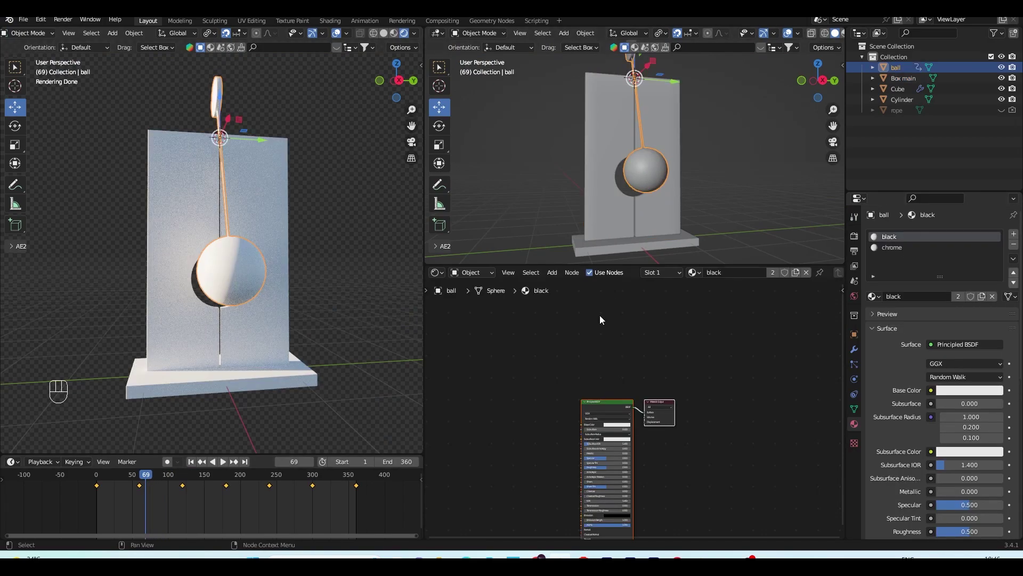
pyautogui.scroll(6, 635, 370)
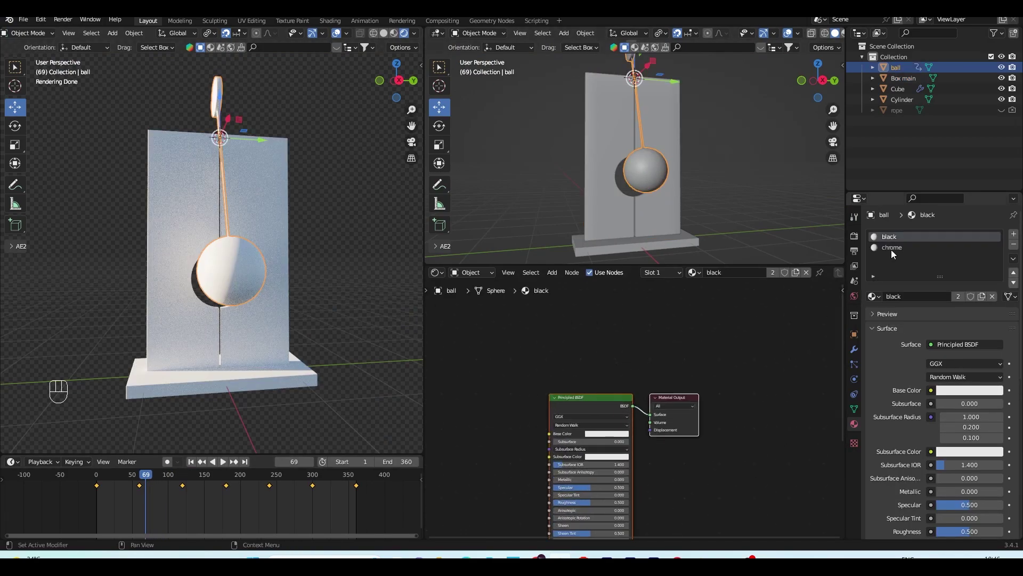
pyautogui.moveTo(717, 374); pyautogui.dragTo(731, 342, button='middle')
pyautogui.scroll(5, 731, 342)
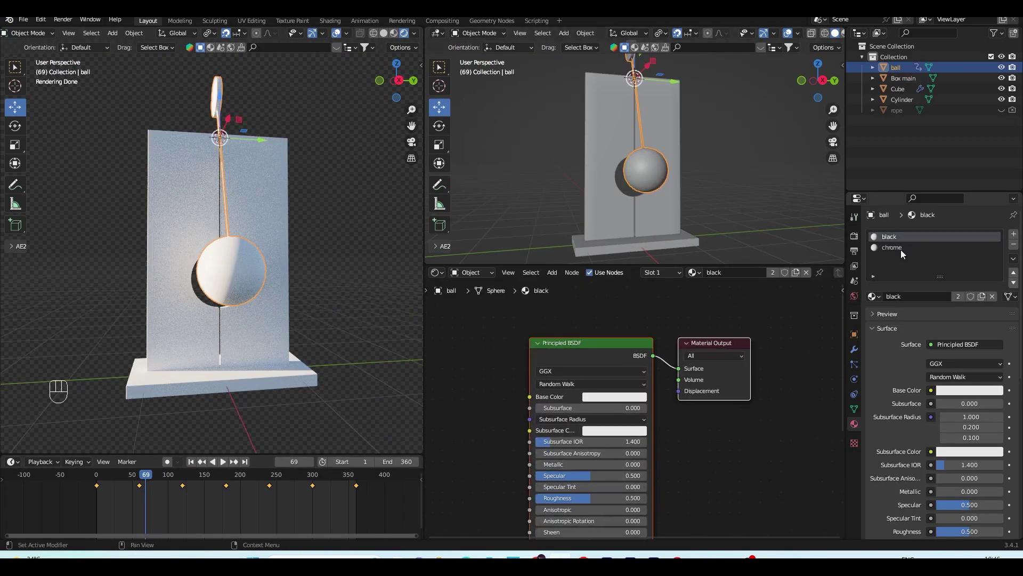
pyautogui.scroll(5, 699, 198)
pyautogui.scroll(-5, 698, 197)
pyautogui.moveTo(718, 396); pyautogui.dragTo(738, 362, button='middle')
pyautogui.click(639, 364)
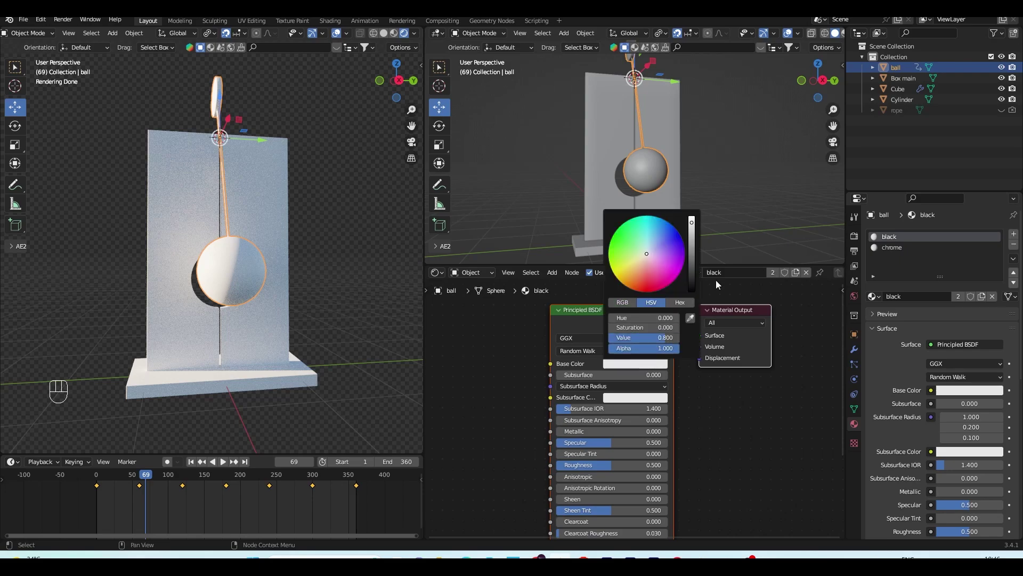
pyautogui.click(692, 279)
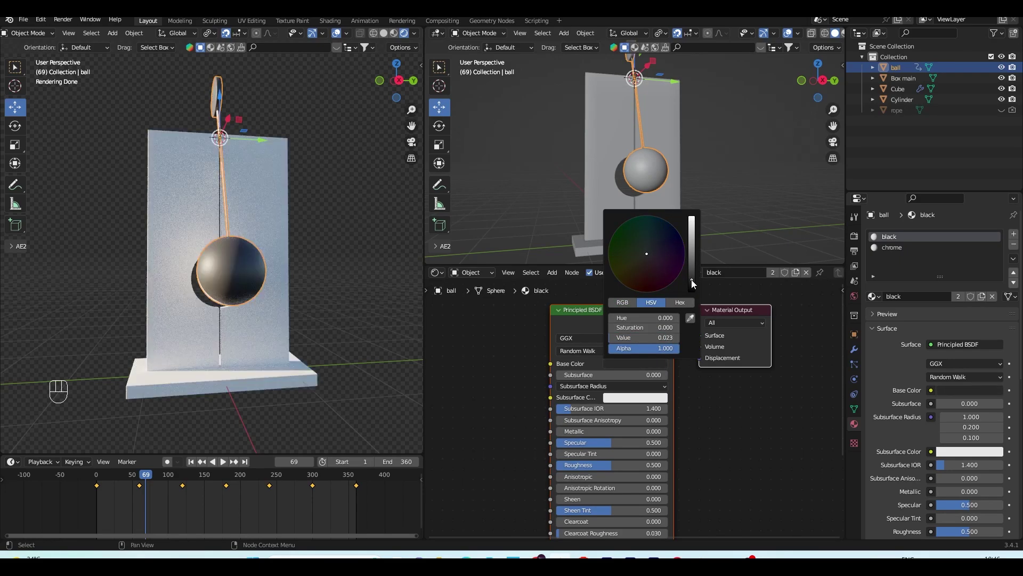
# Step: Set the black material's Specular to 1.000 and Roughness to 0.282, and darken its Base Color to a value of about 0.010
pyautogui.moveTo(610, 461); pyautogui.dragTo(616, 416, button='middle')
pyautogui.moveTo(616, 417); pyautogui.dragTo(662, 397)
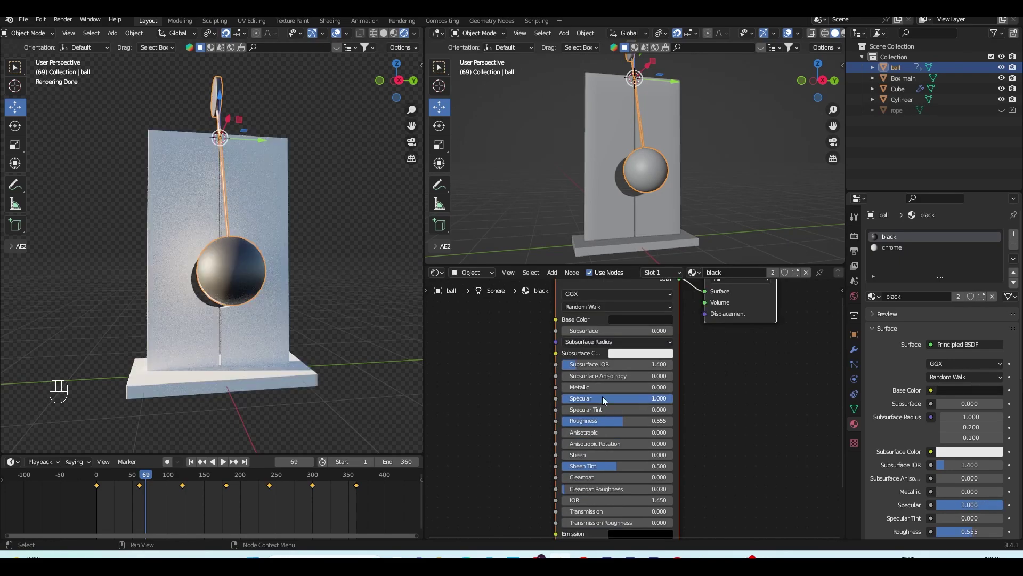
pyautogui.scroll(3, 235, 319)
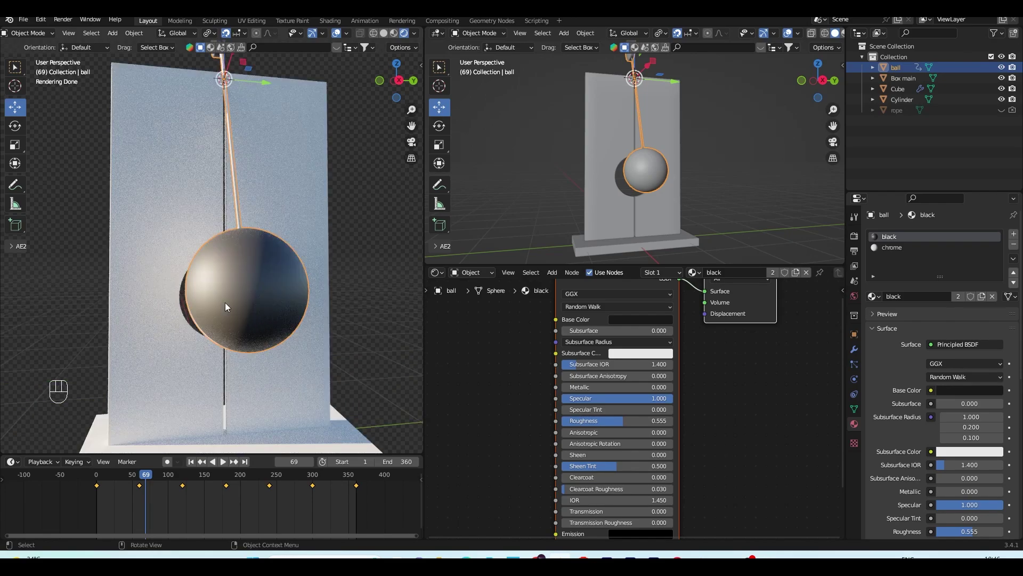
pyautogui.moveTo(608, 421); pyautogui.dragTo(584, 421)
pyautogui.click(640, 319)
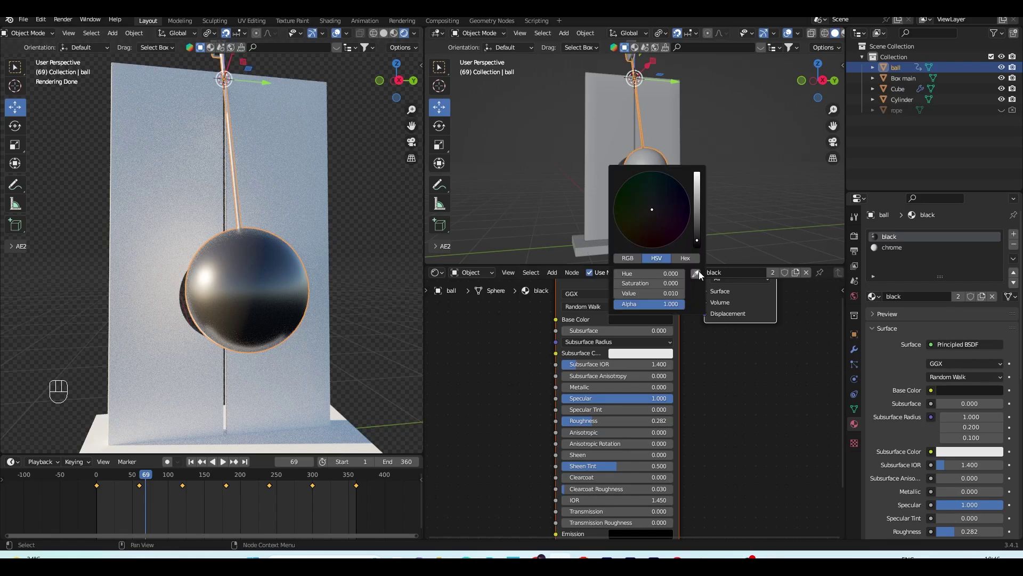
pyautogui.moveTo(699, 239); pyautogui.dragTo(698, 241)
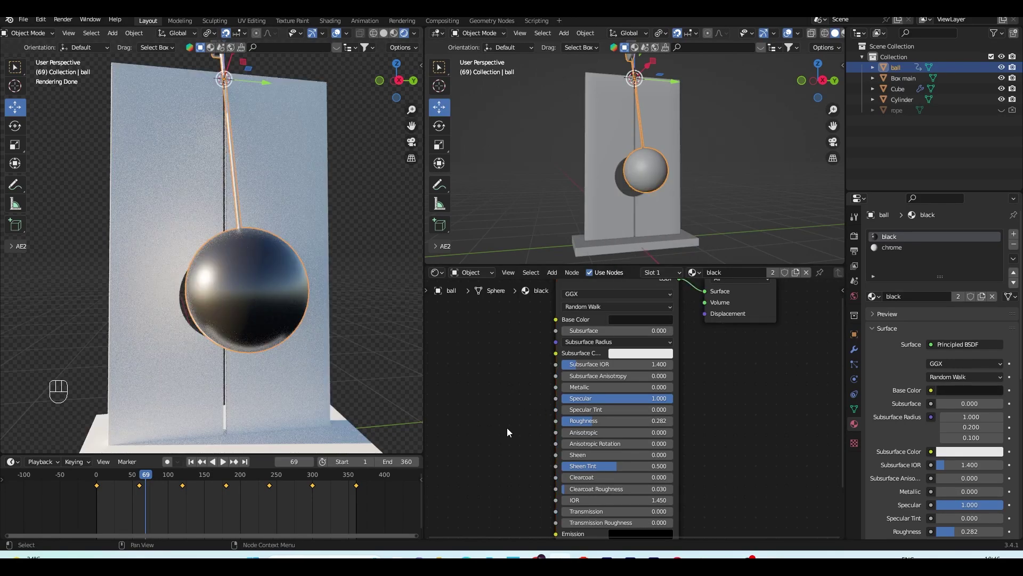
# Step: Add a Noise Texture node beside the black material's Principled BSDF
pyautogui.scroll(-3, 507, 428)
pyautogui.hotkey('shift', 'a')
pyautogui.write('NOIS')
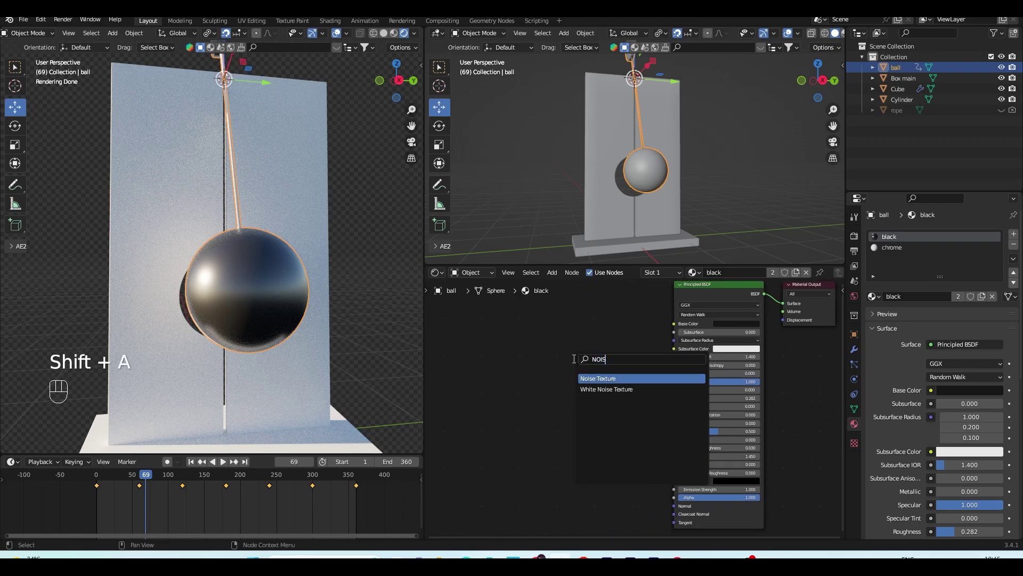
pyautogui.press('Return')
pyautogui.click(574, 359)
# Step: Add a Bump node, linking the noise Color to its Height and its Normal output to the Principled BSDF's Normal
pyautogui.scroll(3, 586, 373)
pyautogui.hotkey('shift', 'a')
pyautogui.write('BU')
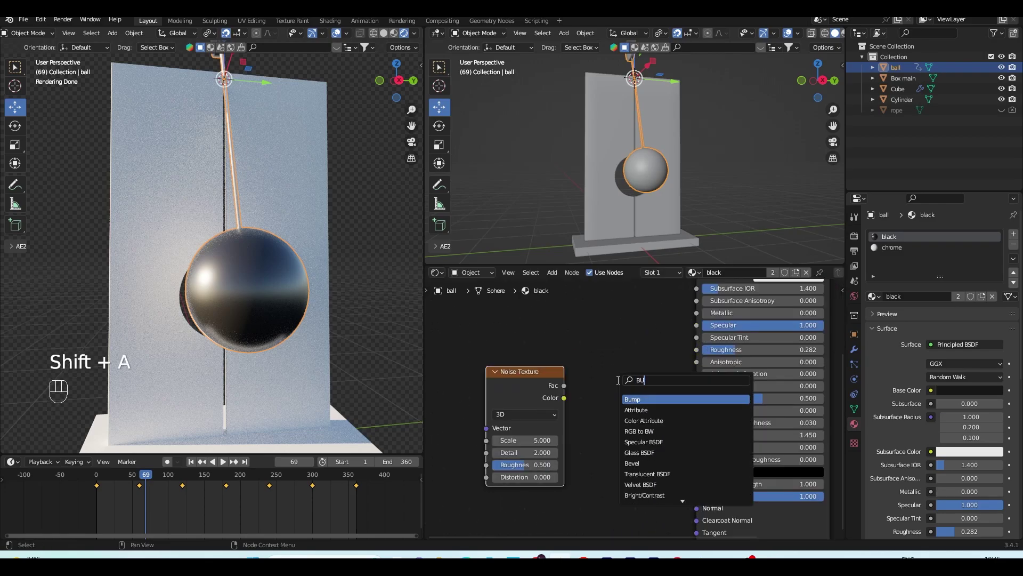
pyautogui.write('M')
pyautogui.press('Return')
pyautogui.click(587, 399)
pyautogui.moveTo(531, 418); pyautogui.dragTo(576, 468)
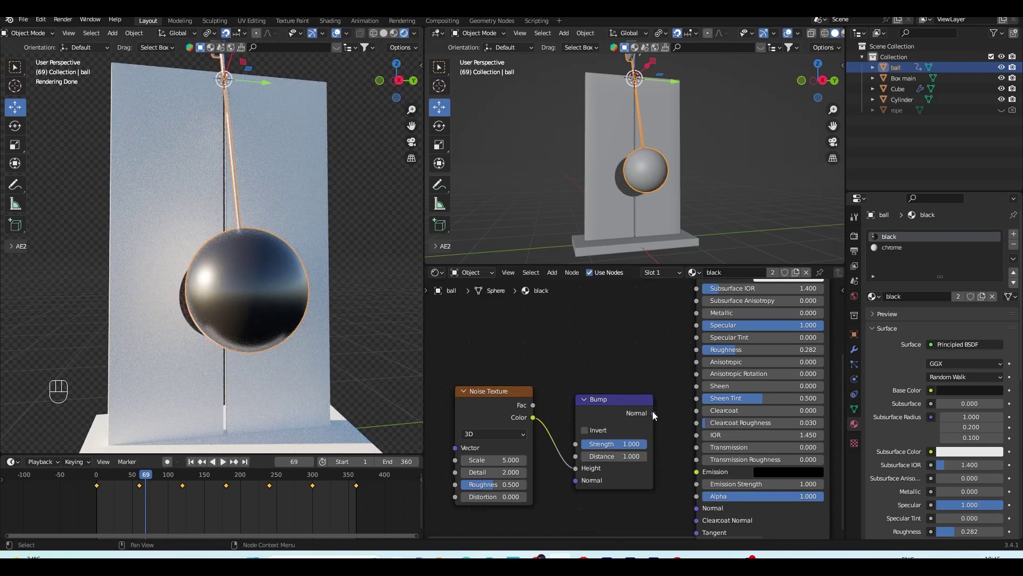
pyautogui.moveTo(653, 413); pyautogui.dragTo(697, 507)
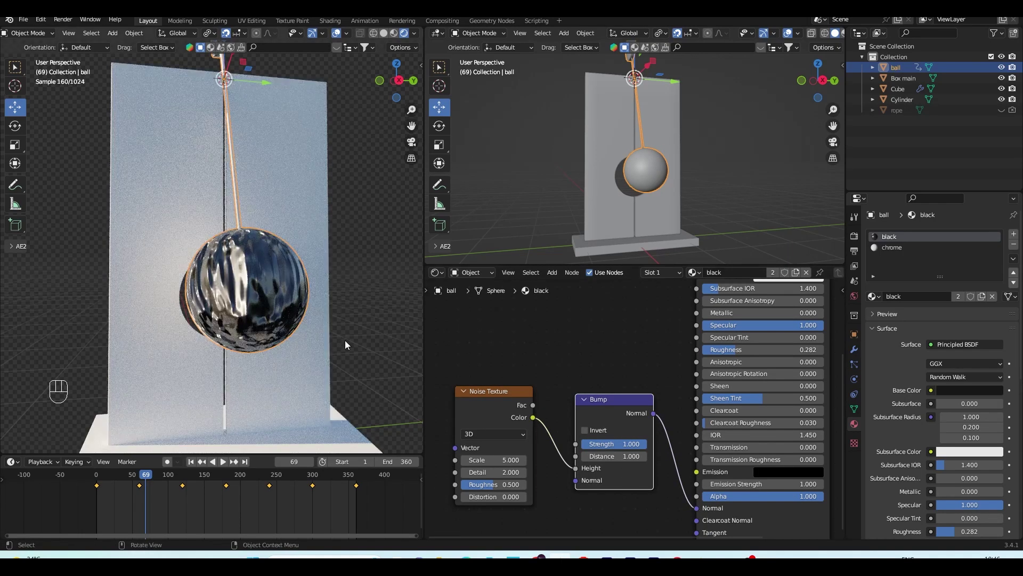
# Step: Set the bump Strength to 0.308 and Distance to 0.400, and the noise Scale to 349.400
pyautogui.moveTo(618, 445); pyautogui.dragTo(587, 444)
pyautogui.moveTo(489, 463); pyautogui.dragTo(597, 463)
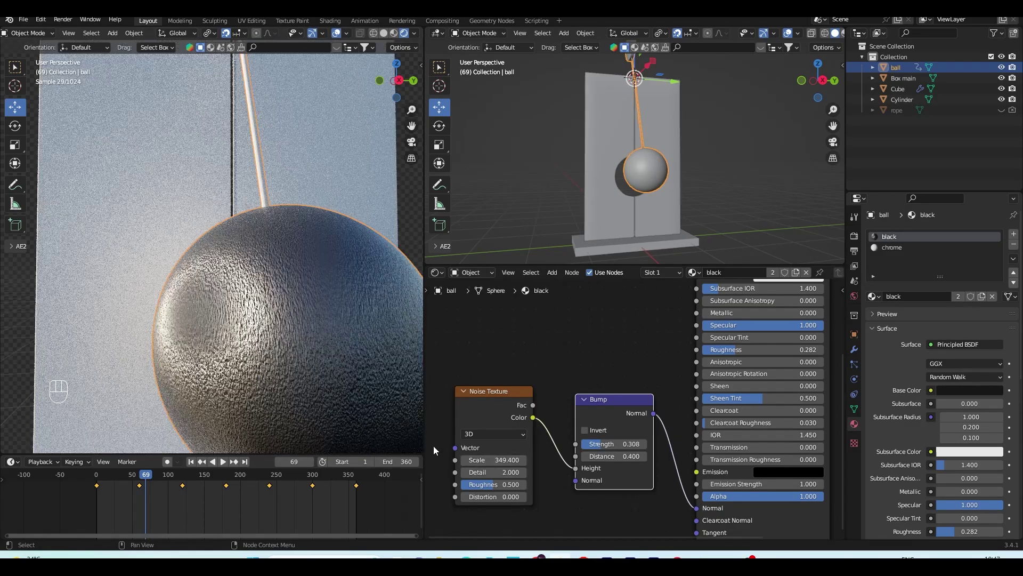
# Step: Add Texture Coordinate and Mapping nodes to the Noise Texture and map it with Object coordinates
pyautogui.click(491, 407)
pyautogui.hotkey('ctrl', 't')
pyautogui.moveTo(526, 431); pyautogui.dragTo(552, 413, button='middle')
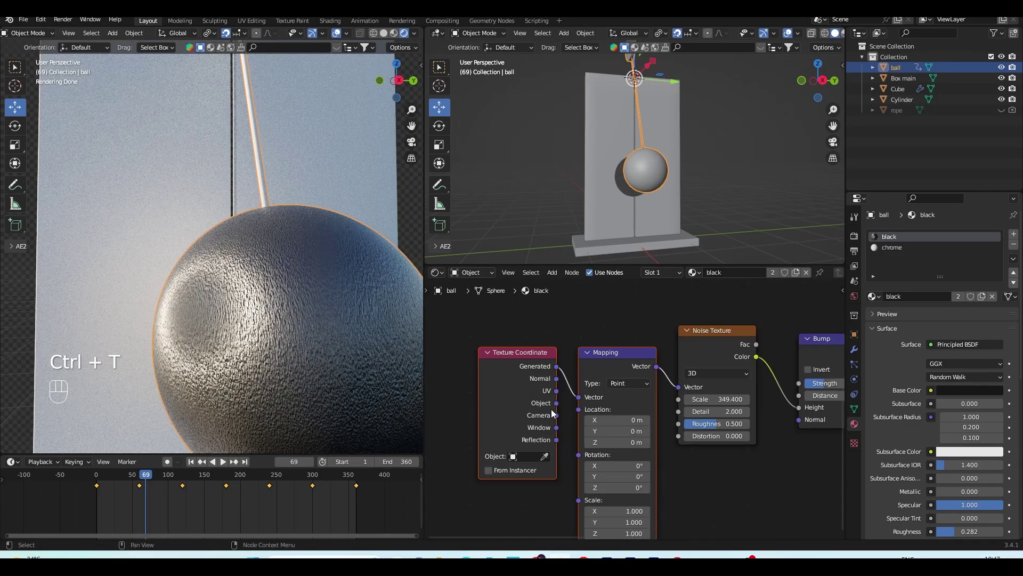
pyautogui.moveTo(556, 404); pyautogui.dragTo(579, 397)
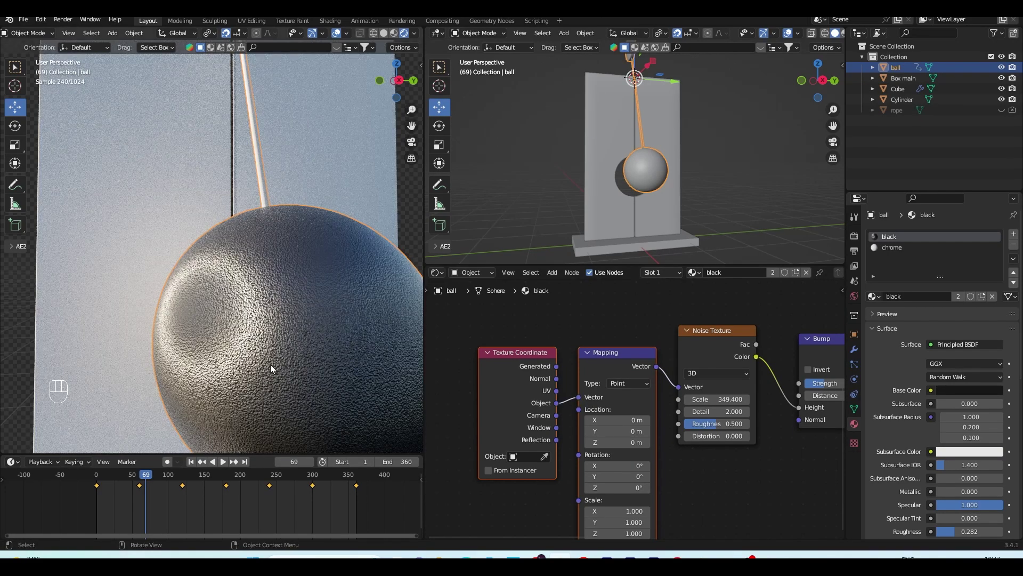
# Step: Soften the bump by setting its Strength to 0.083 and Distance to 0.100
pyautogui.moveTo(746, 373); pyautogui.dragTo(595, 396, button='middle')
pyautogui.moveTo(688, 406)
pyautogui.mouseDown()
pyautogui.moveTo(705, 405)
pyautogui.moveTo(688, 405)
pyautogui.mouseUp()
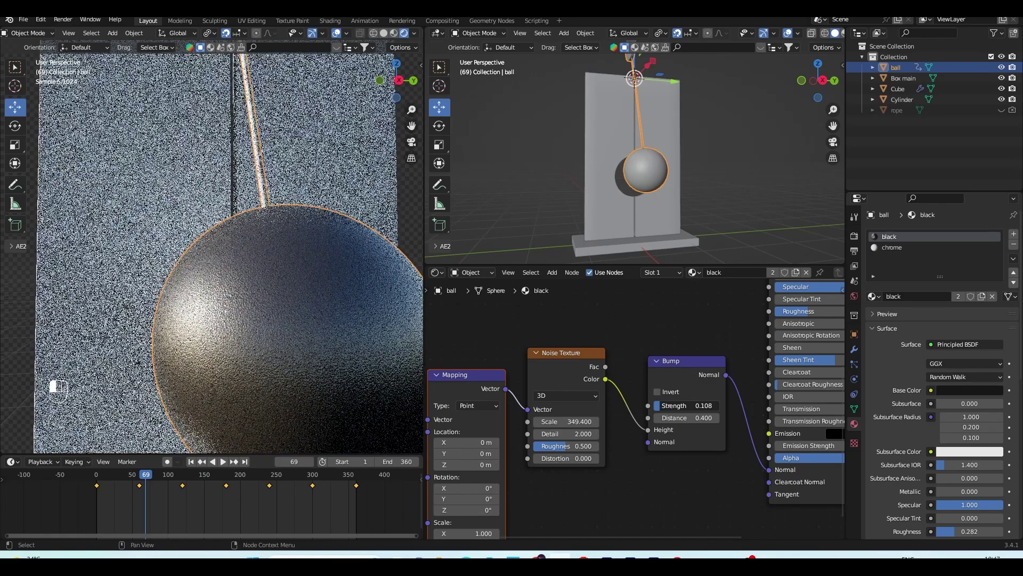
pyautogui.moveTo(688, 405); pyautogui.dragTo(682, 405)
pyautogui.scroll(-5, 312, 335)
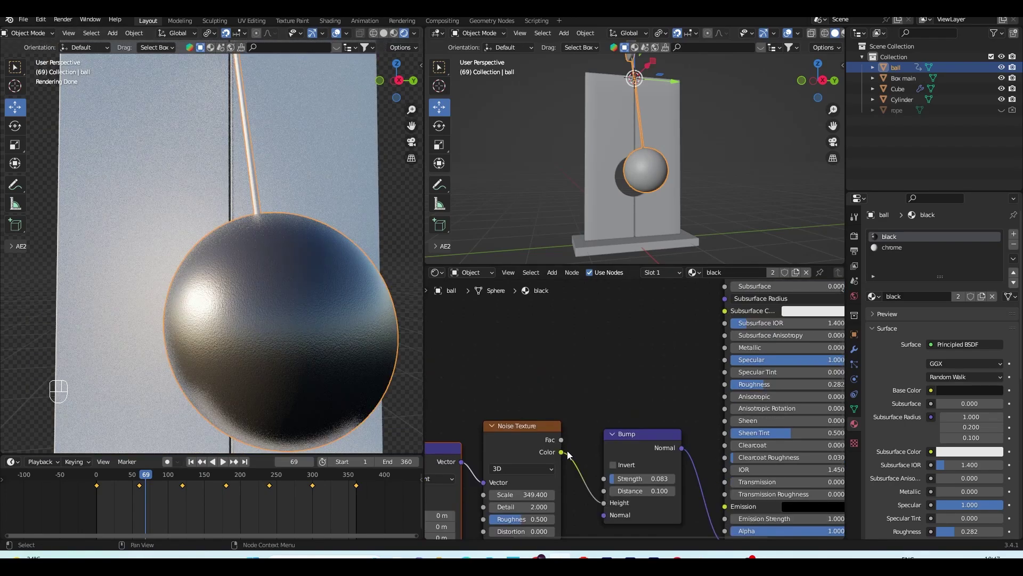
# Step: Keep Roughness unlinked from the noise and set the black material's Specular to 0.932 and Roughness to 0.359
pyautogui.moveTo(561, 451); pyautogui.dragTo(647, 394)
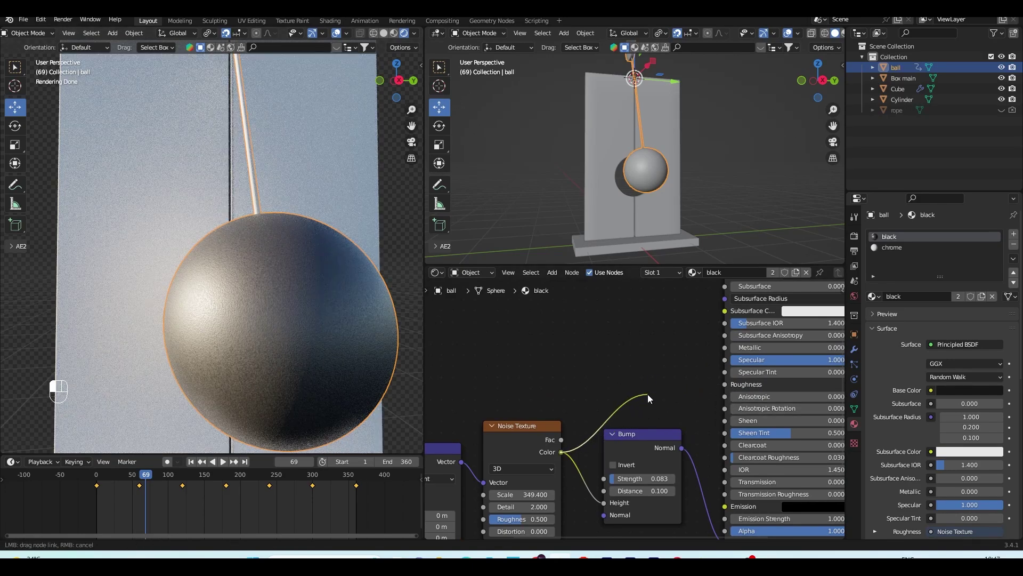
pyautogui.moveTo(765, 388); pyautogui.dragTo(700, 395, button='middle')
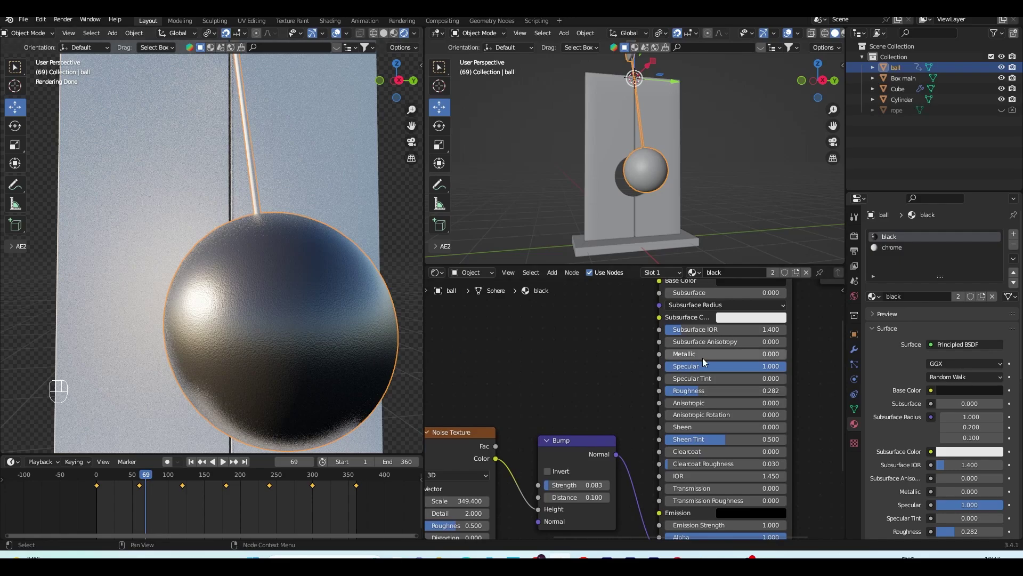
pyautogui.moveTo(763, 367); pyautogui.dragTo(755, 367)
pyautogui.moveTo(713, 452); pyautogui.dragTo(719, 383, button='middle')
pyautogui.moveTo(721, 322); pyautogui.dragTo(730, 322)
pyautogui.scroll(-2, 244, 313)
# Step: Save the file and move the timeline to frame 58 to view the ball from the side
pyautogui.click(177, 478)
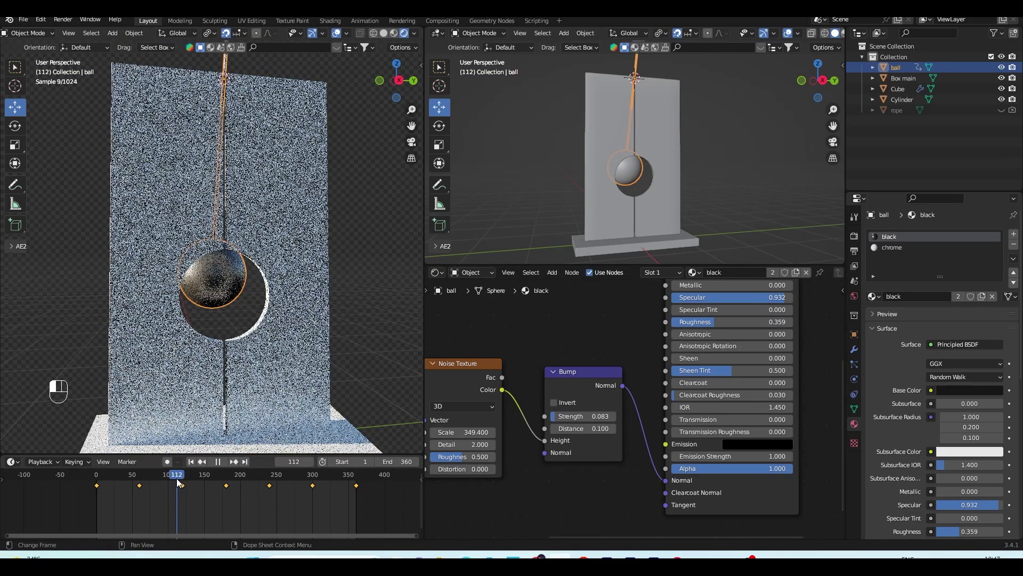
pyautogui.hotkey('ctrl', 's')
pyautogui.moveTo(163, 482); pyautogui.dragTo(137, 491)
pyautogui.moveTo(234, 326); pyautogui.dragTo(343, 317, button='middle')
# Step: Set the world's sky background strength to 0.2
pyautogui.click(854, 296)
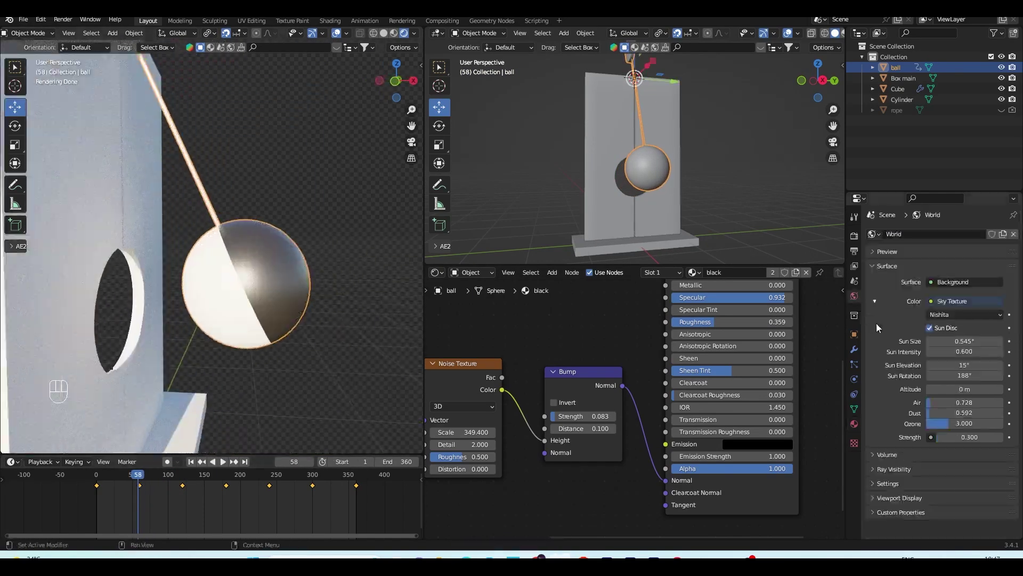
pyautogui.click(983, 438)
pyautogui.press('BackSpace')
pyautogui.write('.2')
pyautogui.press('Return')
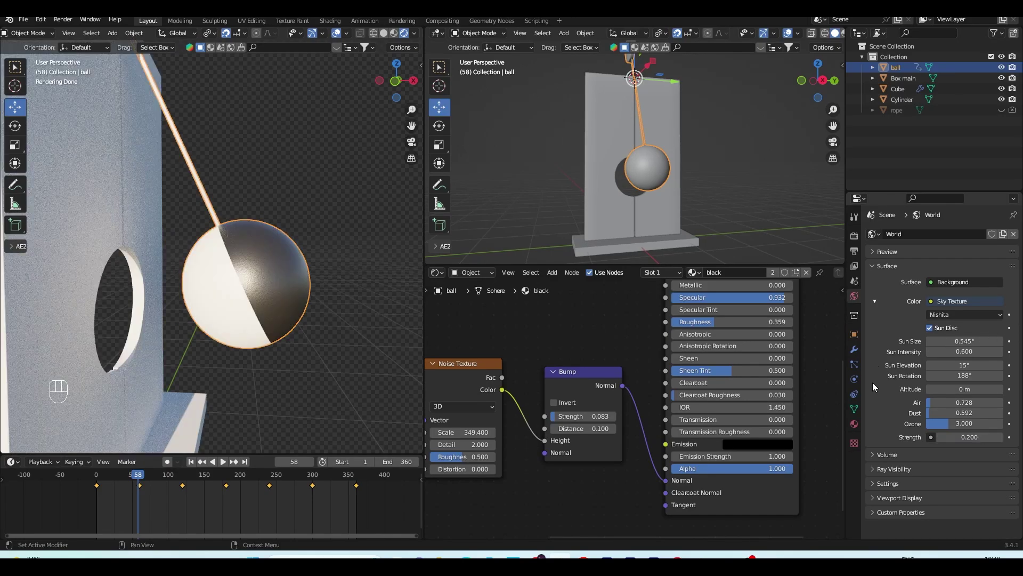
# Step: Set the ball's chrome material to Metallic 1, Roughness 0.136 and Specular 0.023
pyautogui.click(854, 424)
pyautogui.click(888, 247)
pyautogui.moveTo(690, 299); pyautogui.dragTo(691, 414, button='middle')
pyautogui.click(703, 400)
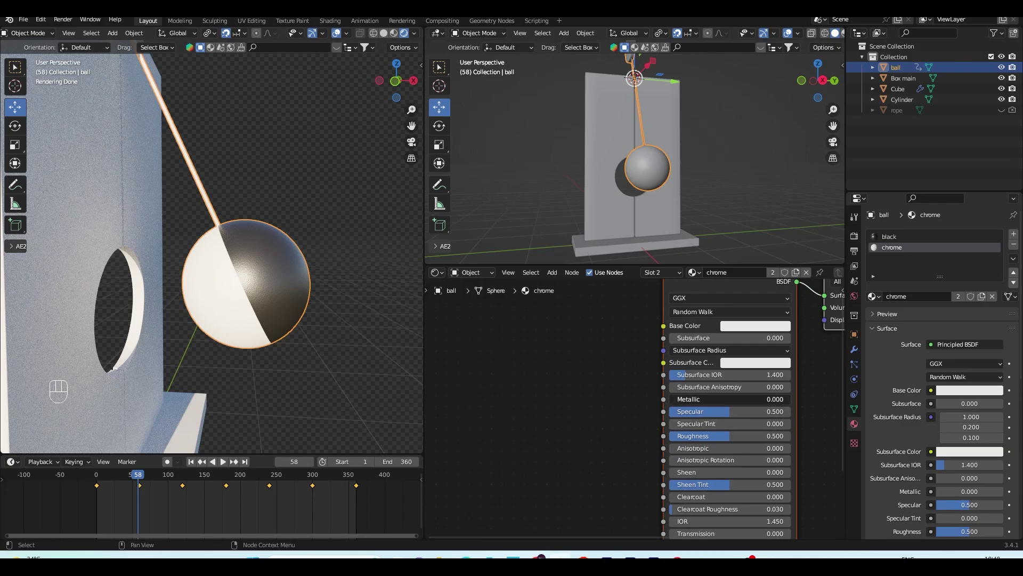
pyautogui.write('1')
pyautogui.press('Return')
pyautogui.moveTo(737, 436); pyautogui.dragTo(674, 412)
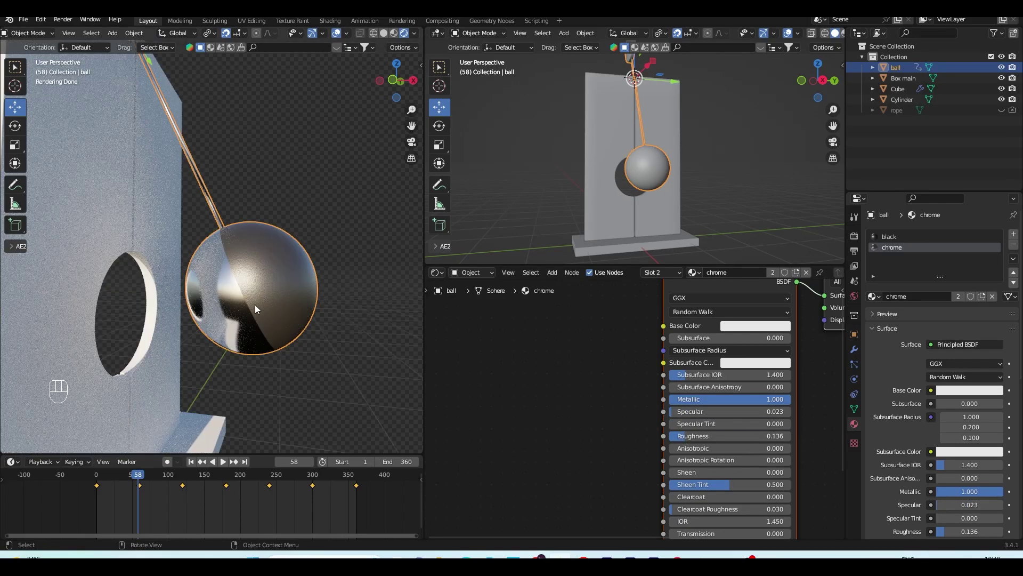
# Step: Replace the scene's world with a new one whose background color uses an Environment Texture
pyautogui.click(855, 295)
pyautogui.click(1014, 234)
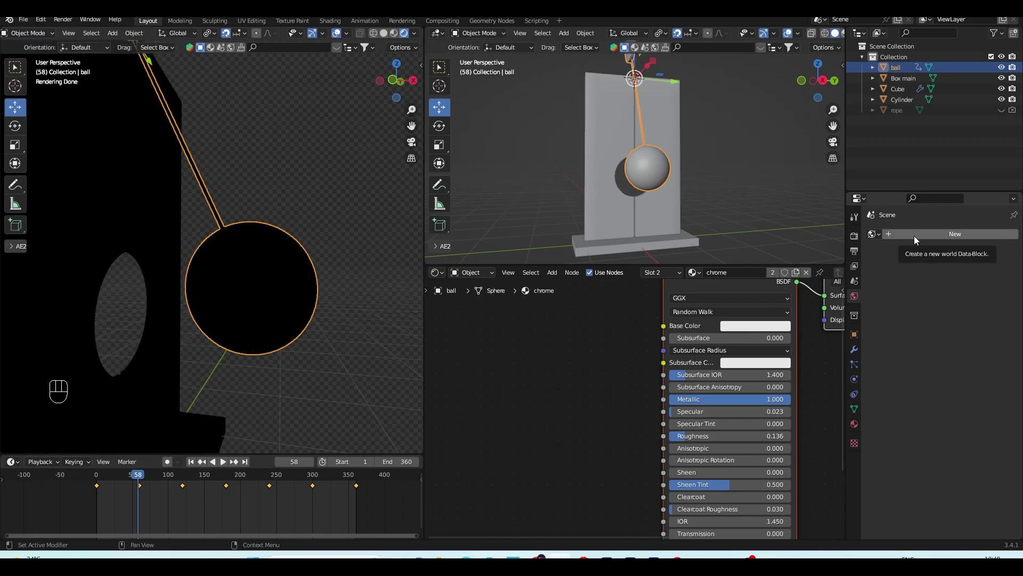
pyautogui.click(913, 236)
pyautogui.click(931, 296)
pyautogui.click(716, 351)
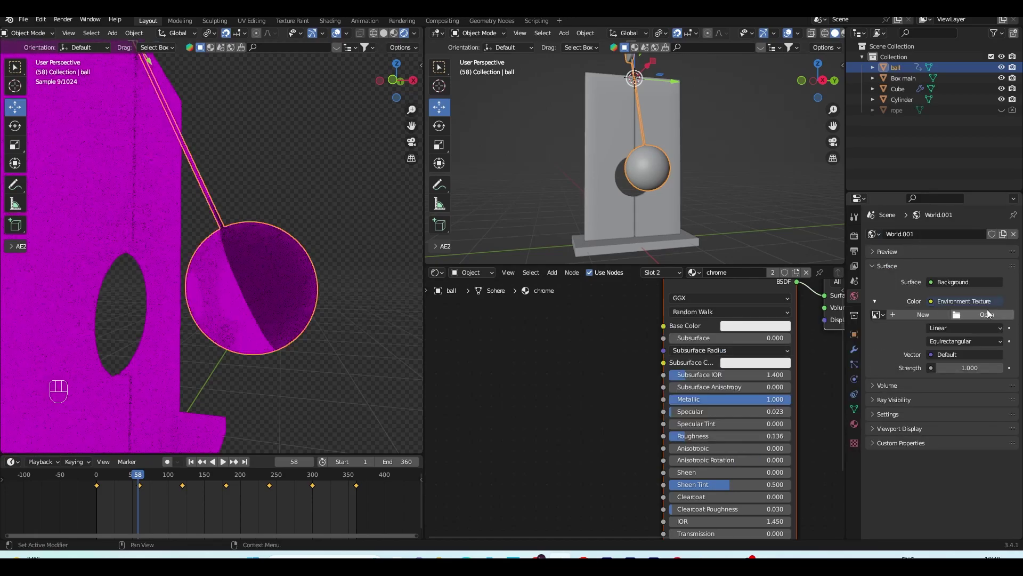
# Step: Load scythian_tombs_2_4k.exr from the hdri folder as the world's environment texture
pyautogui.click(985, 315)
pyautogui.scroll(-3, 176, 381)
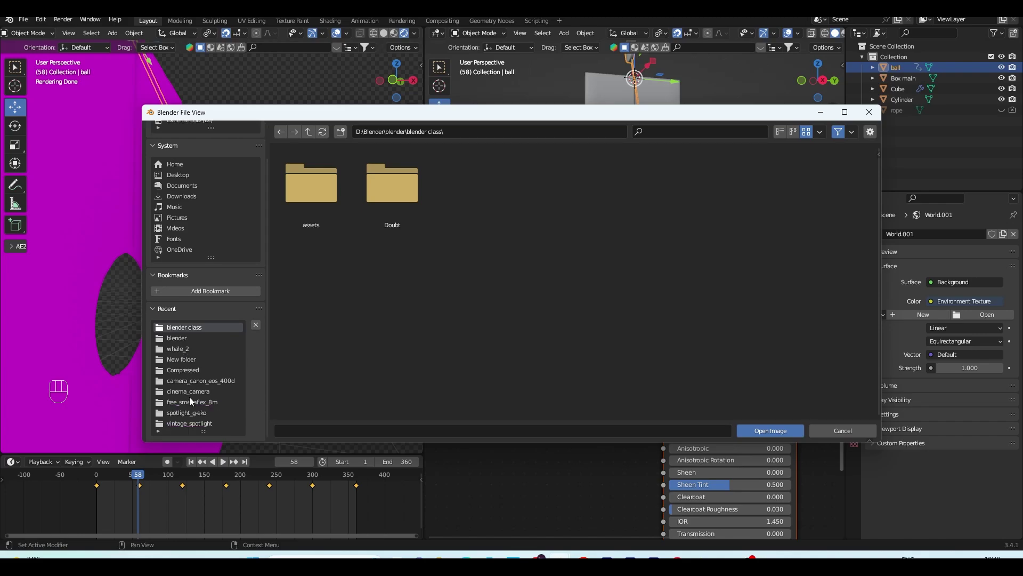
pyautogui.click(798, 186)
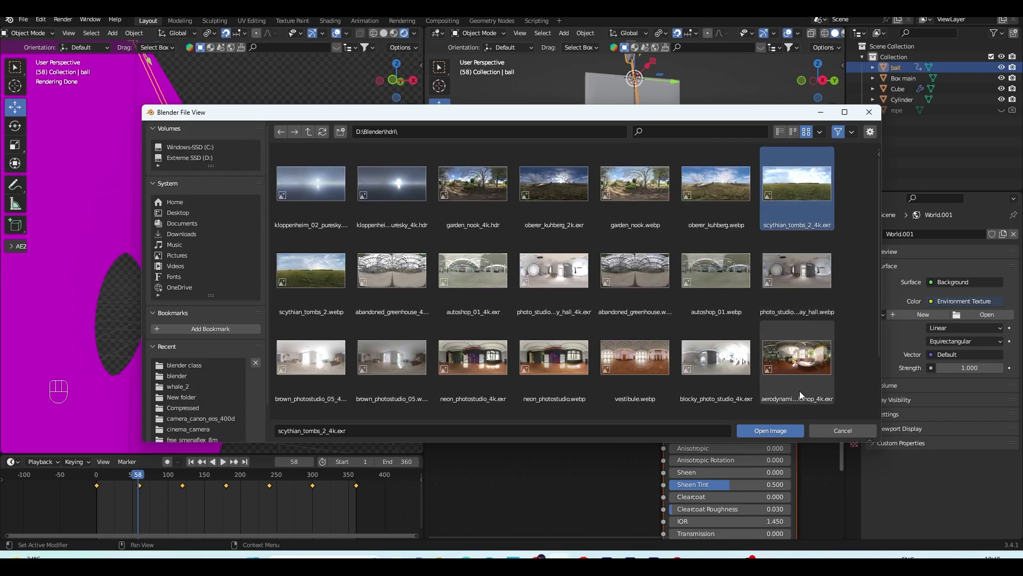
pyautogui.click(771, 430)
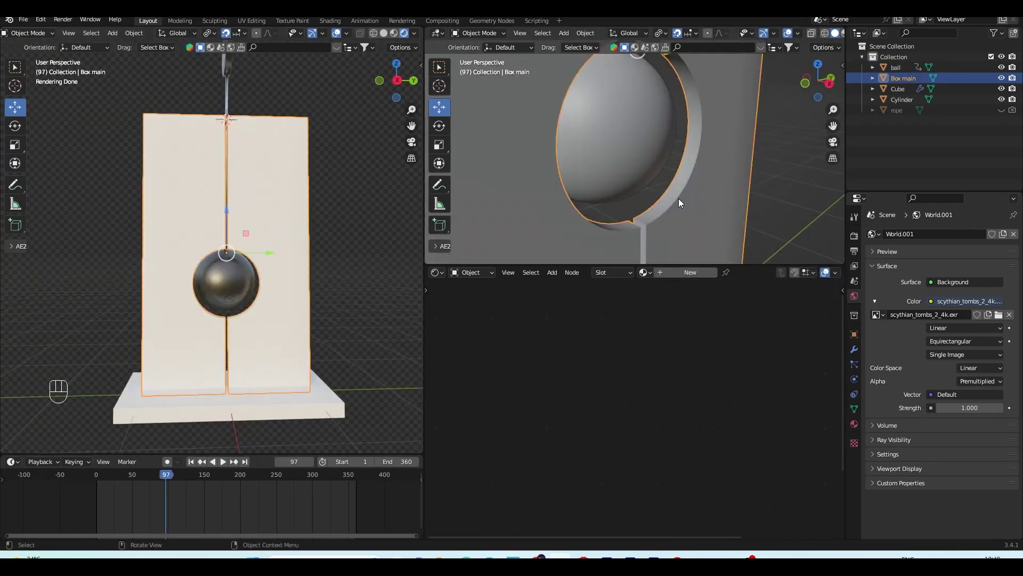
# Step: Show only the main box in the modelling viewport using Local View
pyautogui.press('Tab')
pyautogui.scroll(-5, 683, 201)
pyautogui.moveTo(683, 201); pyautogui.dragTo(651, 180, button='middle')
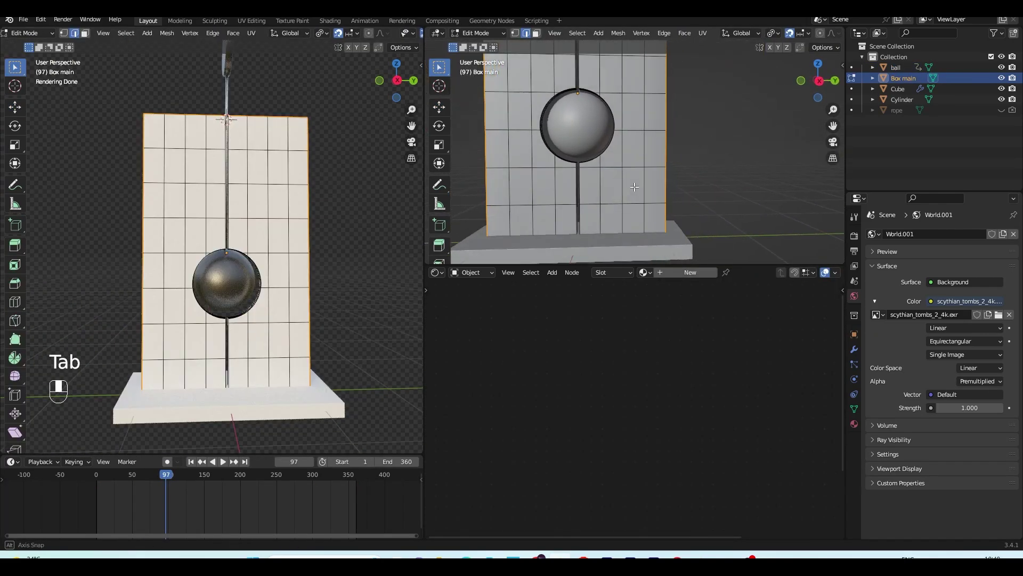
pyautogui.press('Tab')
pyautogui.press('/')
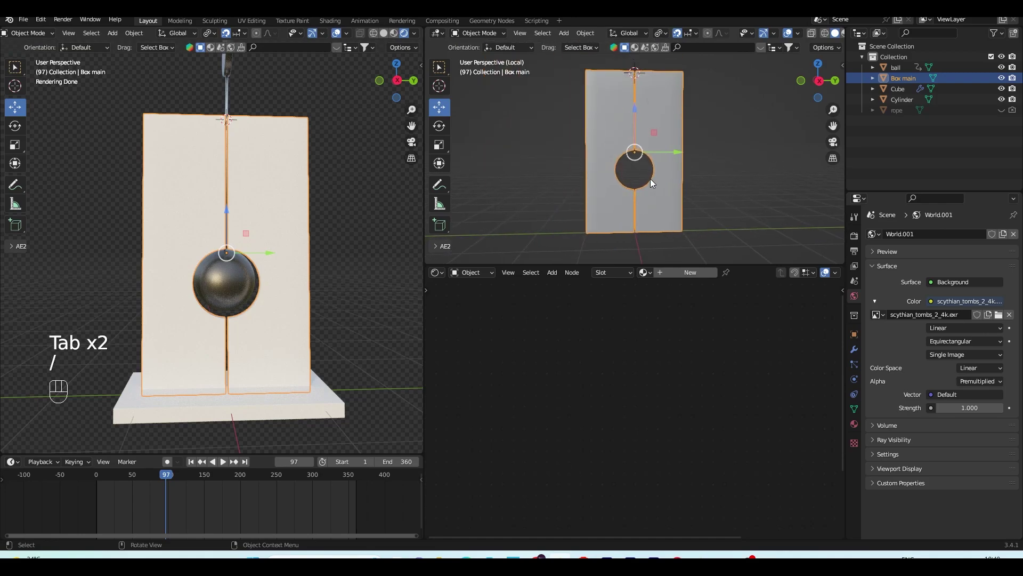
# Step: Replace the main box's BOX BLACK material with the existing black material
pyautogui.click(854, 423)
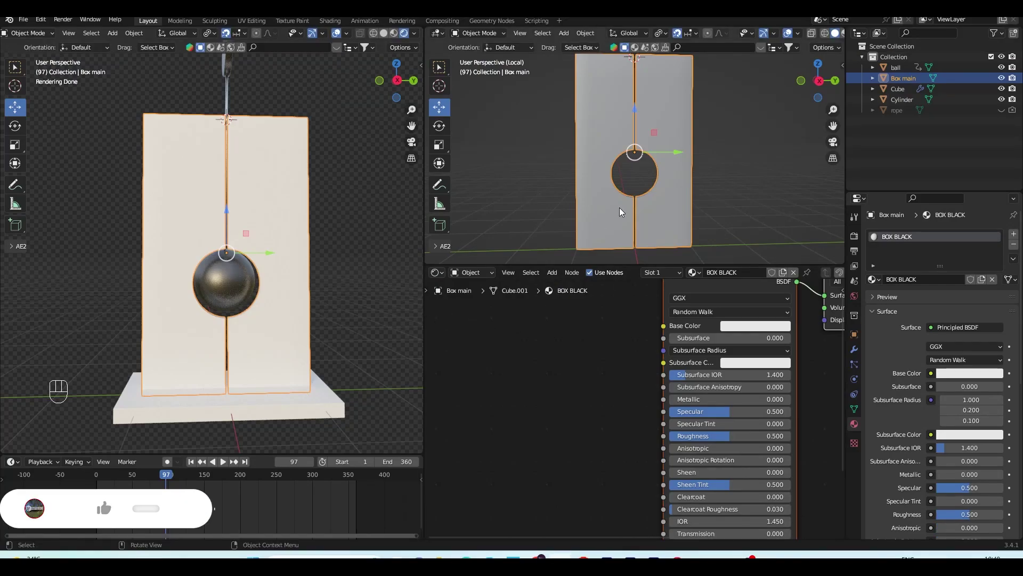
pyautogui.click(872, 279)
pyautogui.click(892, 295)
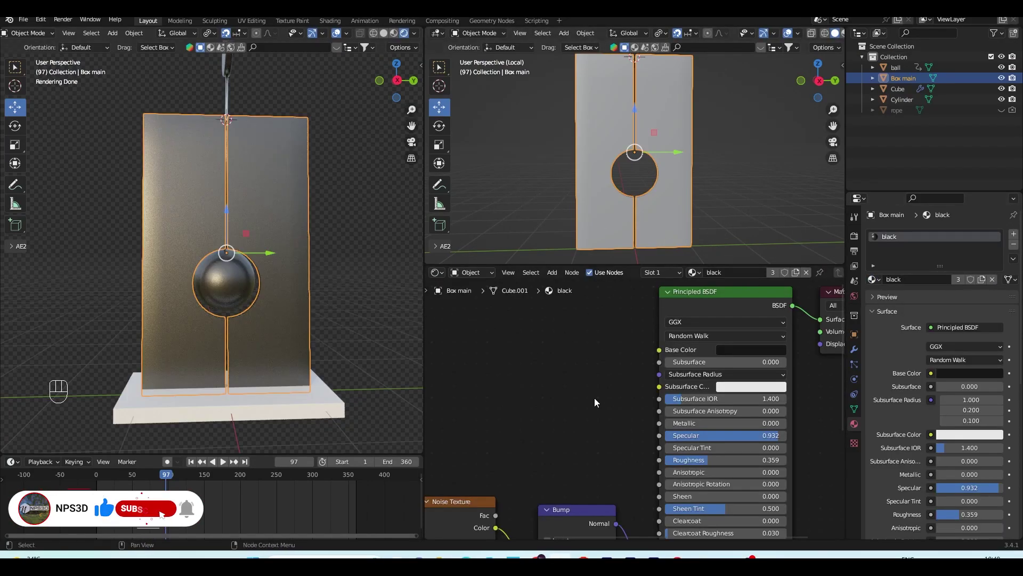
pyautogui.moveTo(574, 444); pyautogui.dragTo(760, 308, button='middle')
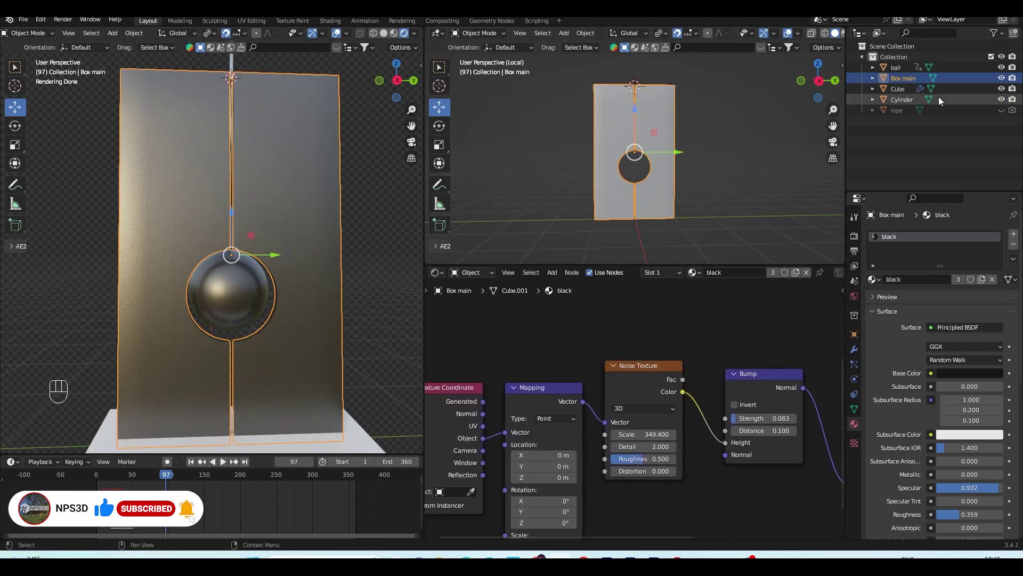
# Step: Leave Local View and give the base slab under the box the existing black material
pyautogui.press('/')
pyautogui.click(686, 241)
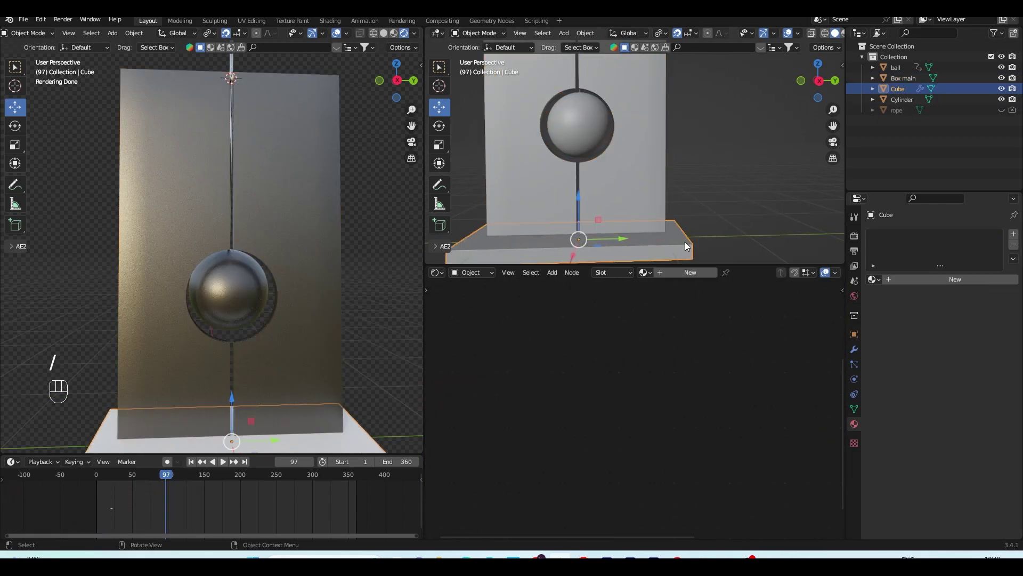
pyautogui.click(646, 273)
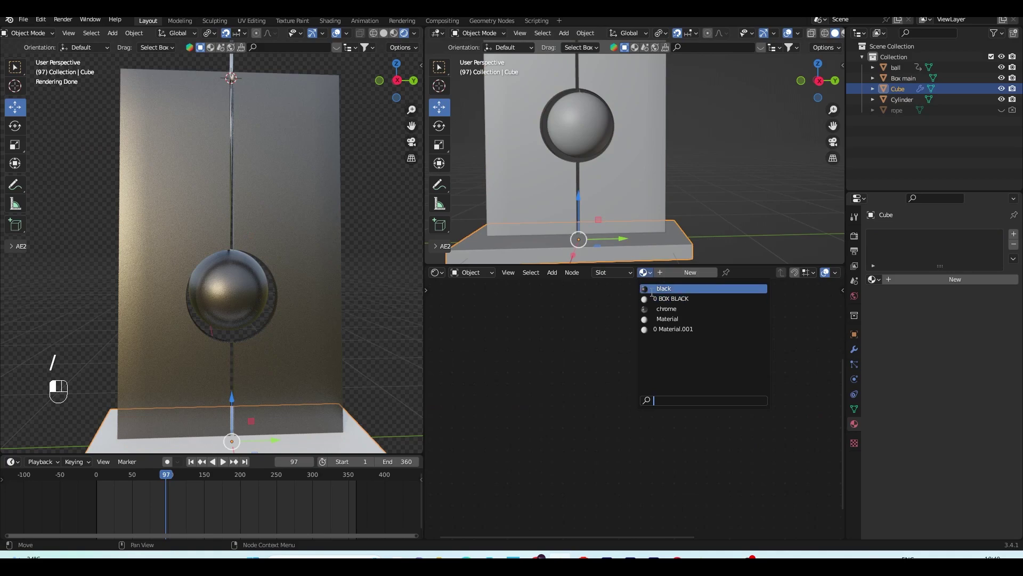
pyautogui.click(673, 288)
pyautogui.scroll(-2, 365, 340)
# Step: Isolate the main box in Local View and enter Edit Mode at its circular hole
pyautogui.press('Tab')
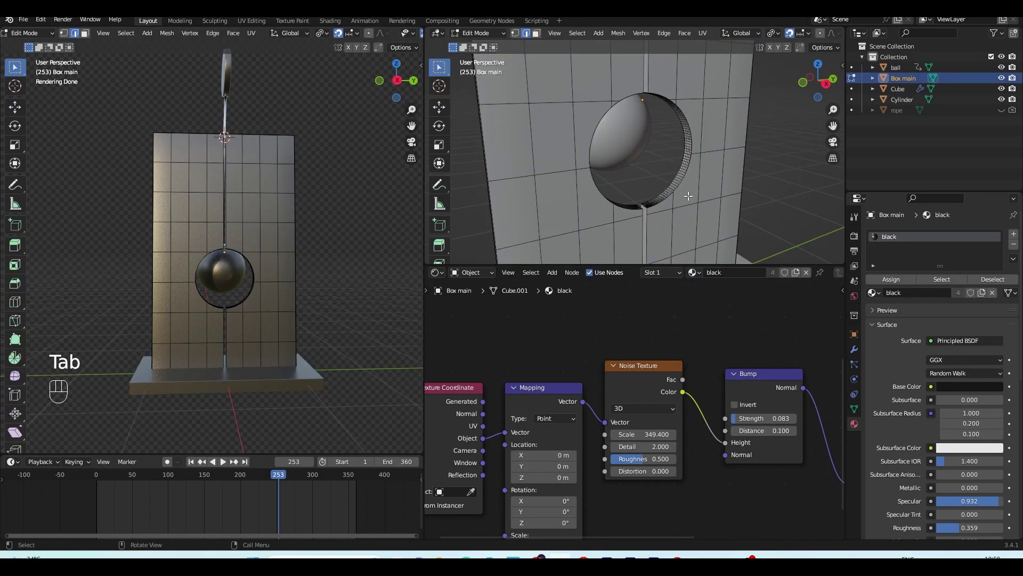
pyautogui.press('Tab')
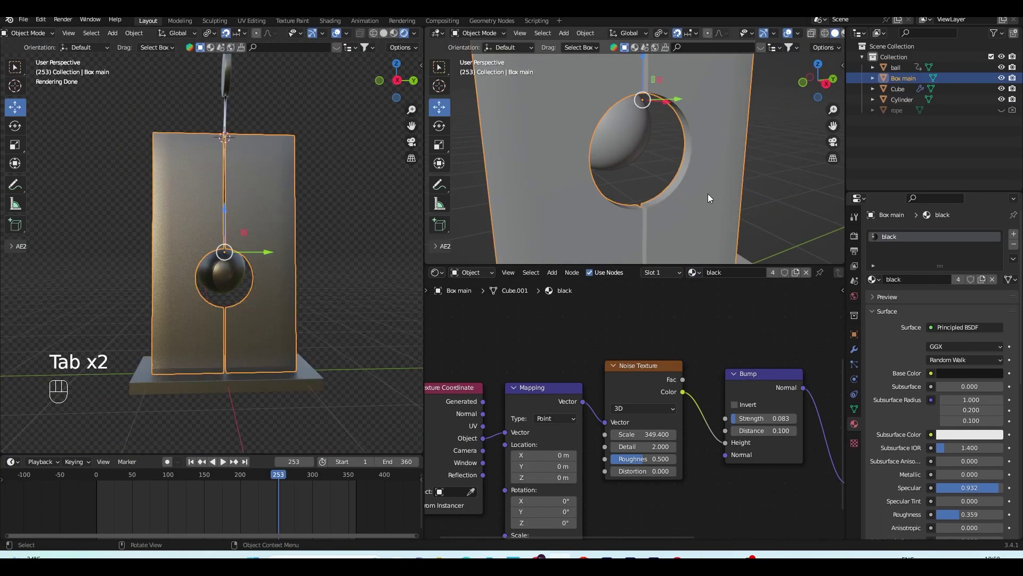
pyautogui.press('/')
pyautogui.press('Tab')
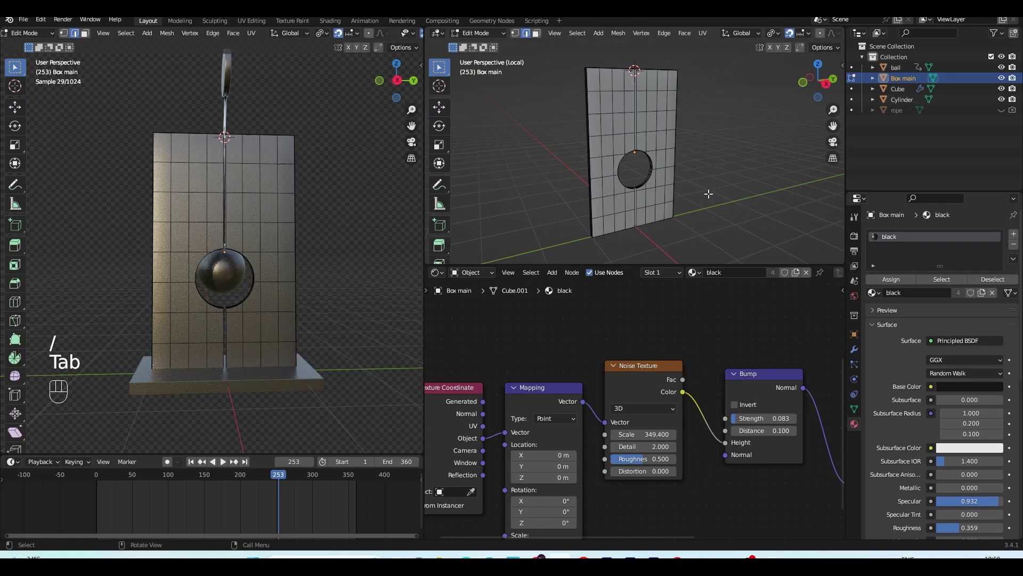
pyautogui.scroll(7, 677, 195)
pyautogui.keyDown('shift'); pyautogui.moveTo(695, 220); pyautogui.dragTo(690, 171, button='middle'); pyautogui.keyUp('shift')
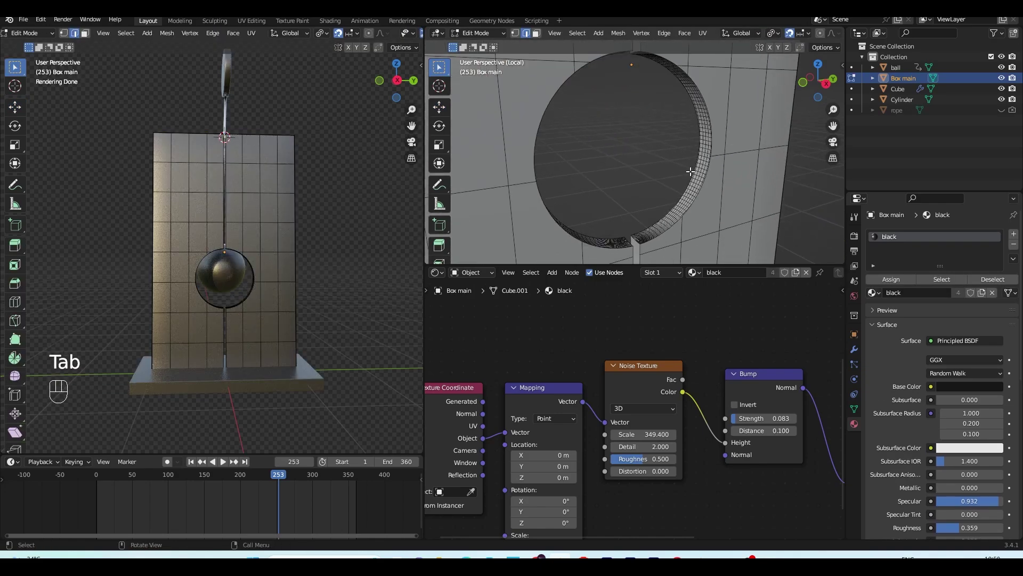
# Step: Turn on X-ray and box-select all vertices around the circular hole in the right side view
pyautogui.press('KP_3')
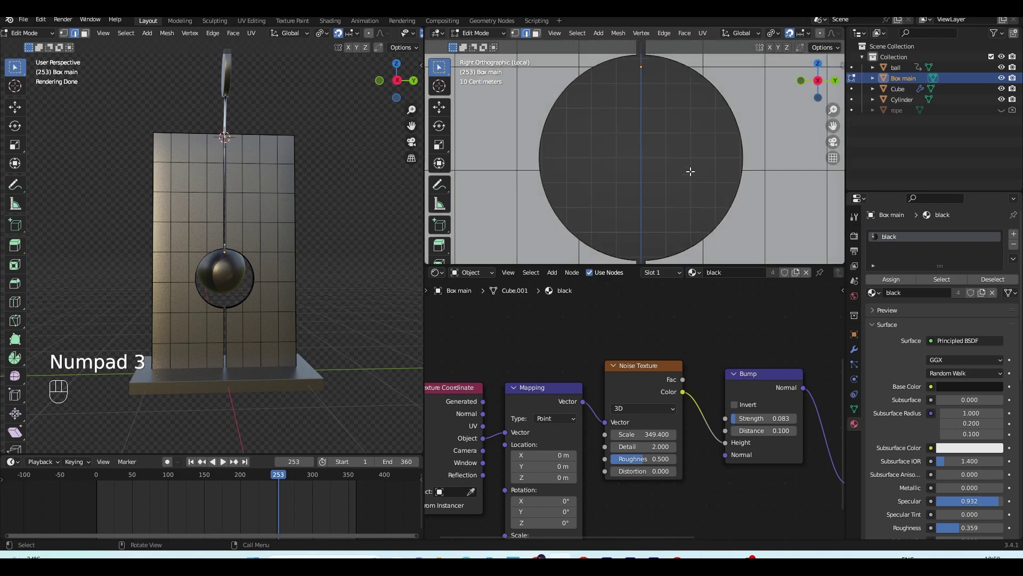
pyautogui.scroll(-3, 829, 33)
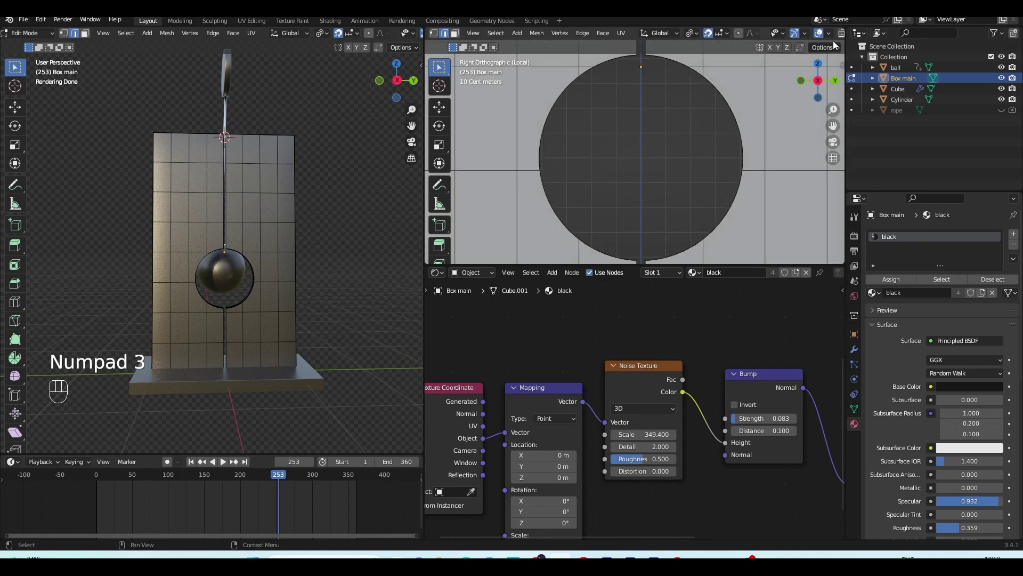
pyautogui.click(841, 33)
pyautogui.scroll(-3, 613, 133)
pyautogui.press('1')
pyautogui.moveTo(574, 84); pyautogui.dragTo(703, 217)
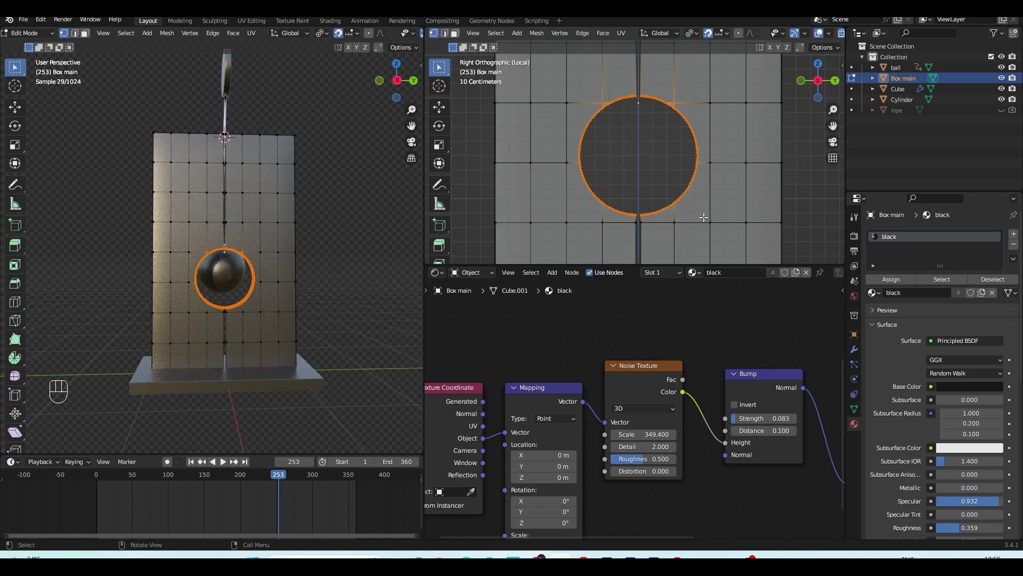
# Step: Deselect the stray grid vertices on both sides of the hole's upper edge and switch to face selection, keeping the rim selected
pyautogui.moveTo(663, 192)
pyautogui.mouseDown(button='middle')
pyautogui.moveTo(612, 194)
pyautogui.moveTo(650, 191)
pyautogui.mouseUp(button='middle')
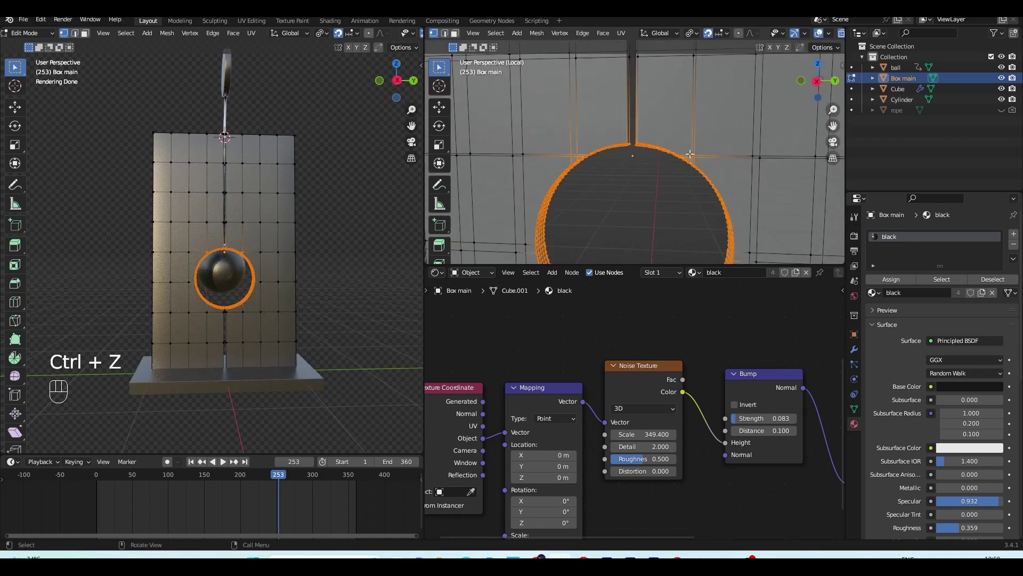
pyautogui.scroll(1, 693, 155)
pyautogui.keyDown('shift'); pyautogui.moveTo(709, 155); pyautogui.dragTo(679, 169, button='middle'); pyautogui.keyUp('shift')
pyautogui.scroll(2, 688, 173)
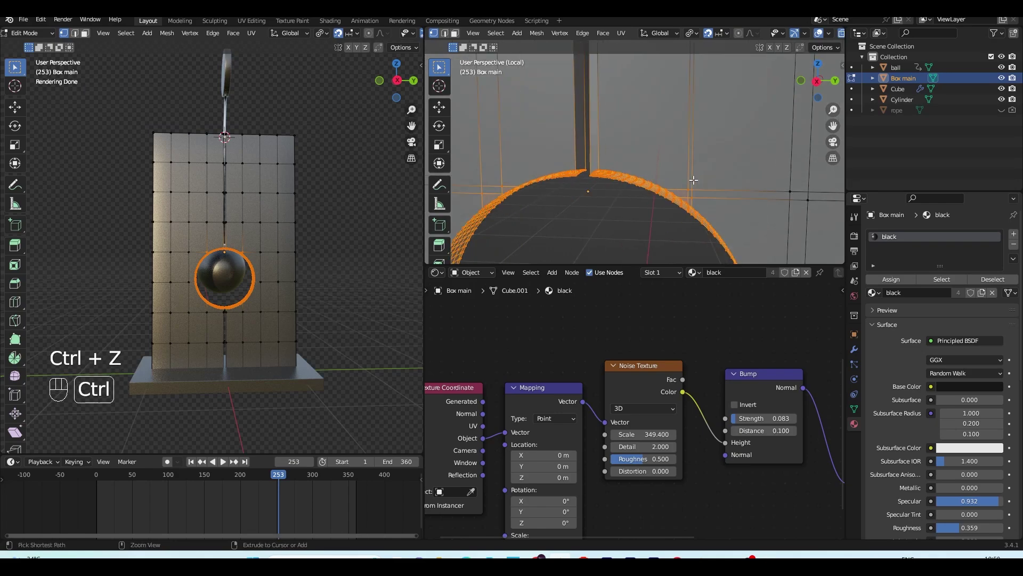
pyautogui.keyDown('ctrl'); pyautogui.moveTo(685, 175); pyautogui.dragTo(694, 201); pyautogui.keyUp('ctrl')
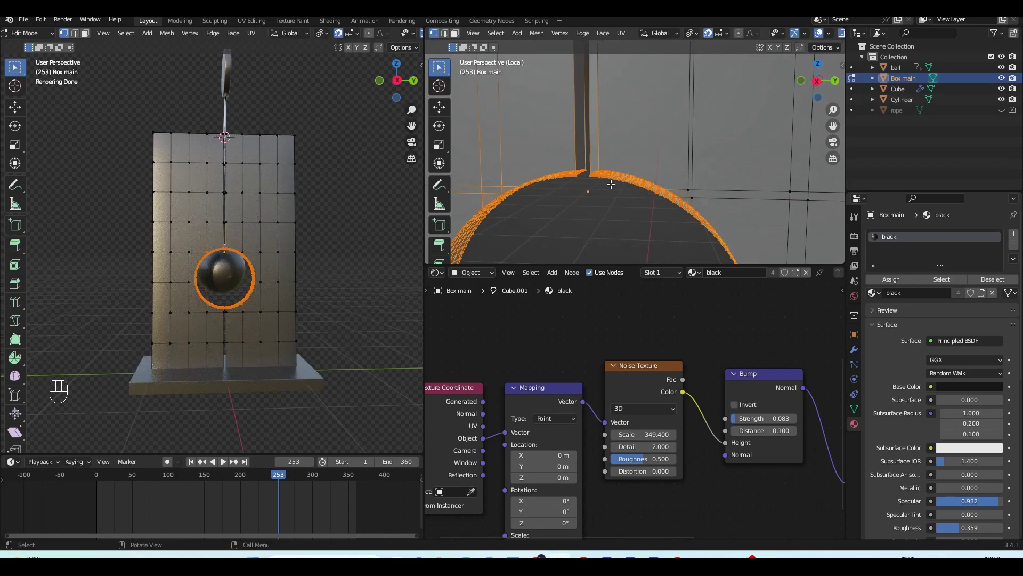
pyautogui.scroll(-2, 599, 161)
pyautogui.keyDown('ctrl'); pyautogui.moveTo(517, 167); pyautogui.dragTo(533, 187); pyautogui.keyUp('ctrl')
pyautogui.press('3')
pyautogui.moveTo(531, 163); pyautogui.dragTo(654, 134, button='middle')
pyautogui.moveTo(596, 204)
pyautogui.mouseDown(button='middle')
pyautogui.moveTo(587, 196)
pyautogui.moveTo(603, 208)
pyautogui.mouseUp(button='middle')
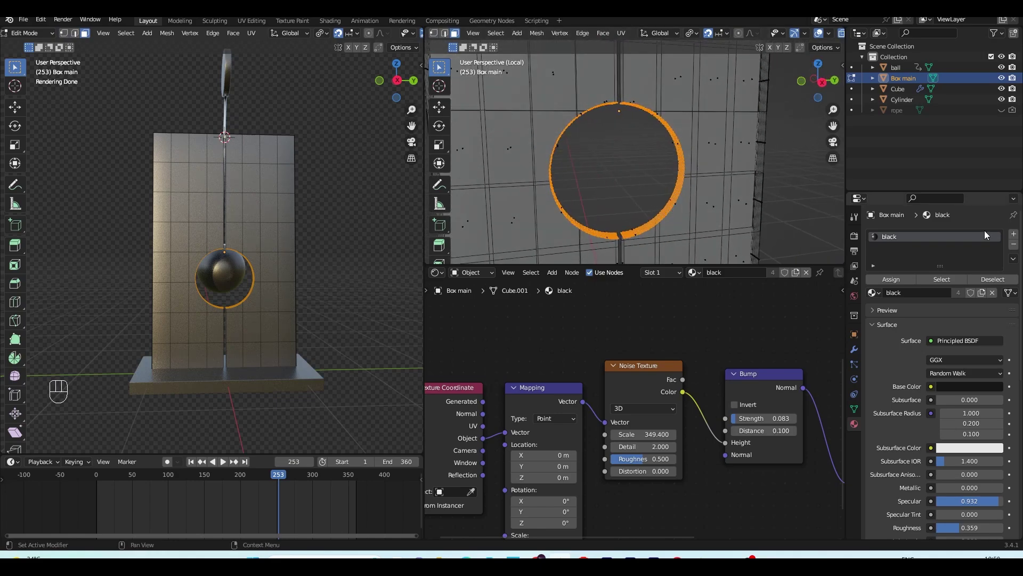
# Step: Add a second material slot to the main box with a new material named EMISSION
pyautogui.click(1015, 237)
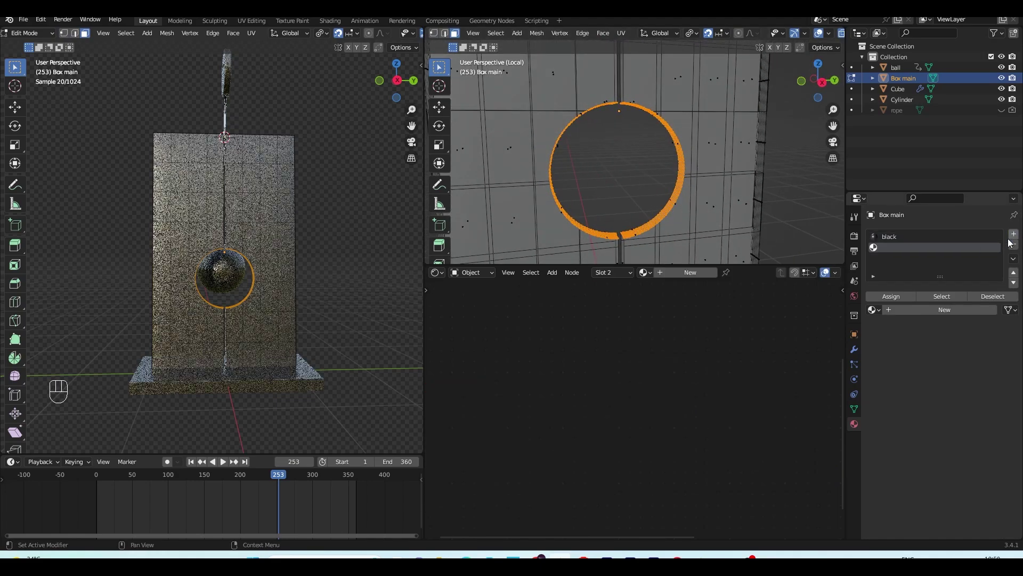
pyautogui.click(928, 307)
pyautogui.doubleClick(928, 308)
pyautogui.write('EM')
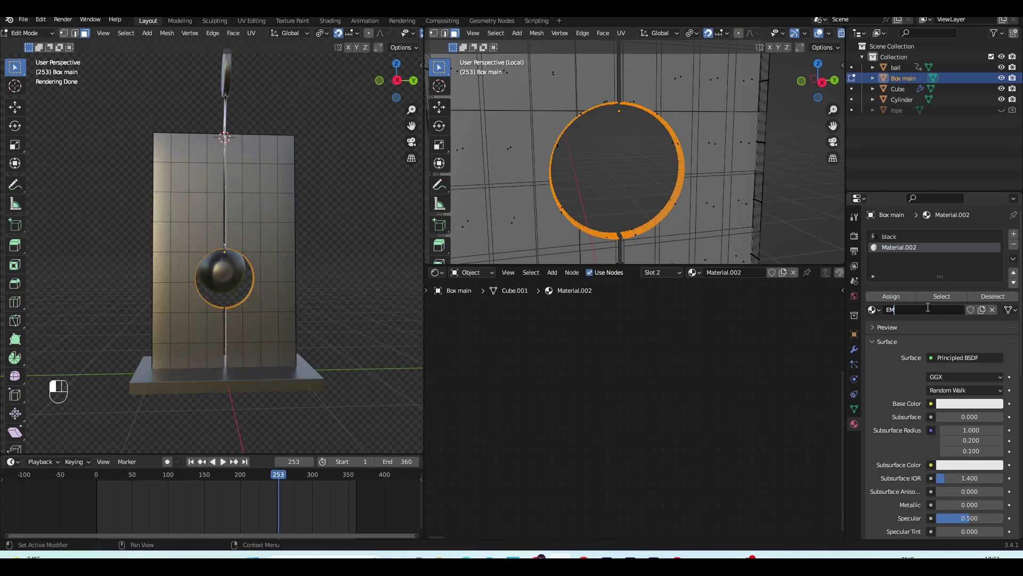
pyautogui.write('ISSION')
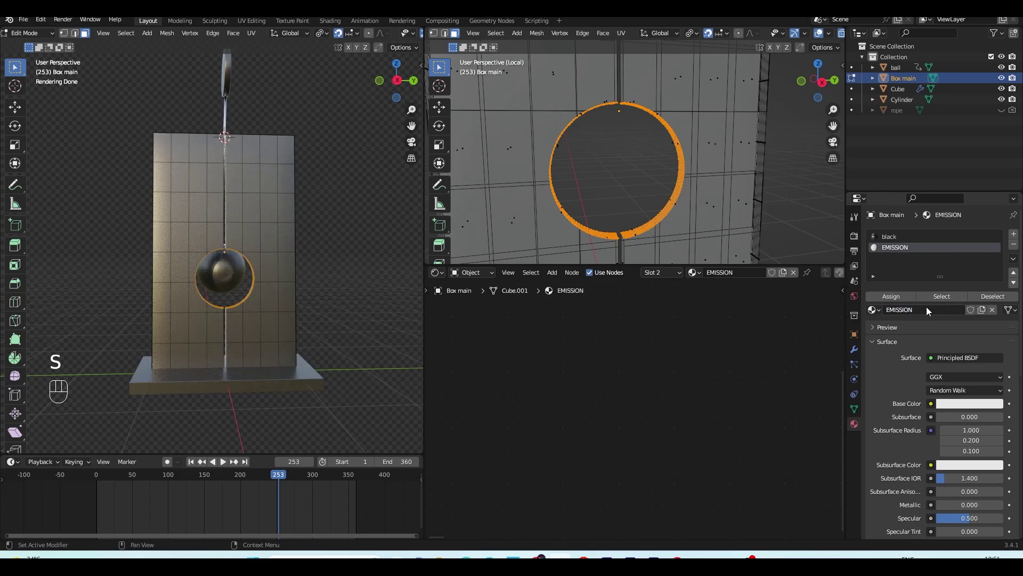
# Step: Assign the EMISSION material to the hole's inner faces and return to Object Mode with X-ray off and nothing selected
pyautogui.press('Tab')
pyautogui.click(809, 67)
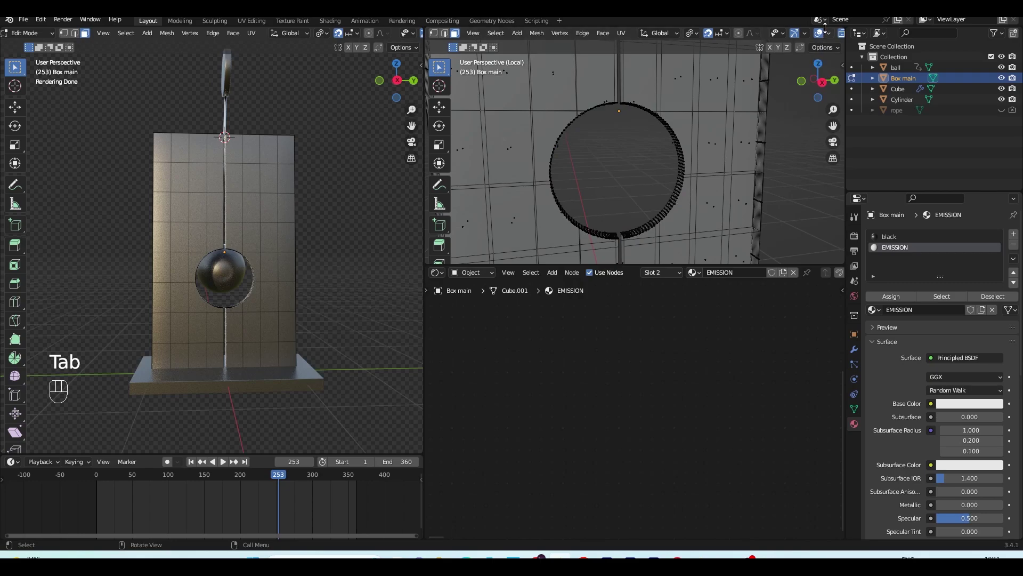
pyautogui.scroll(-3, 826, 30)
pyautogui.click(801, 33)
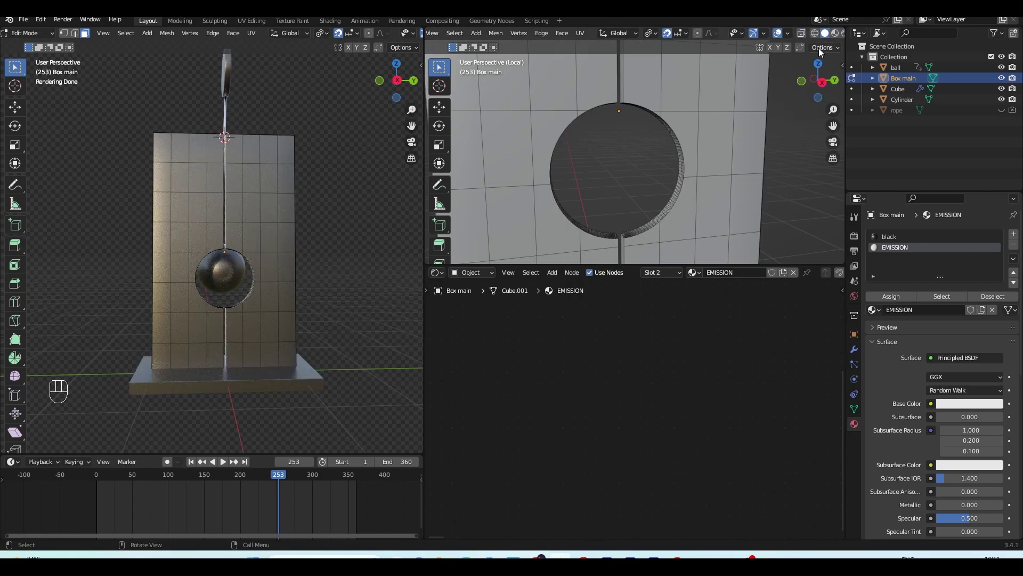
pyautogui.press('Tab')
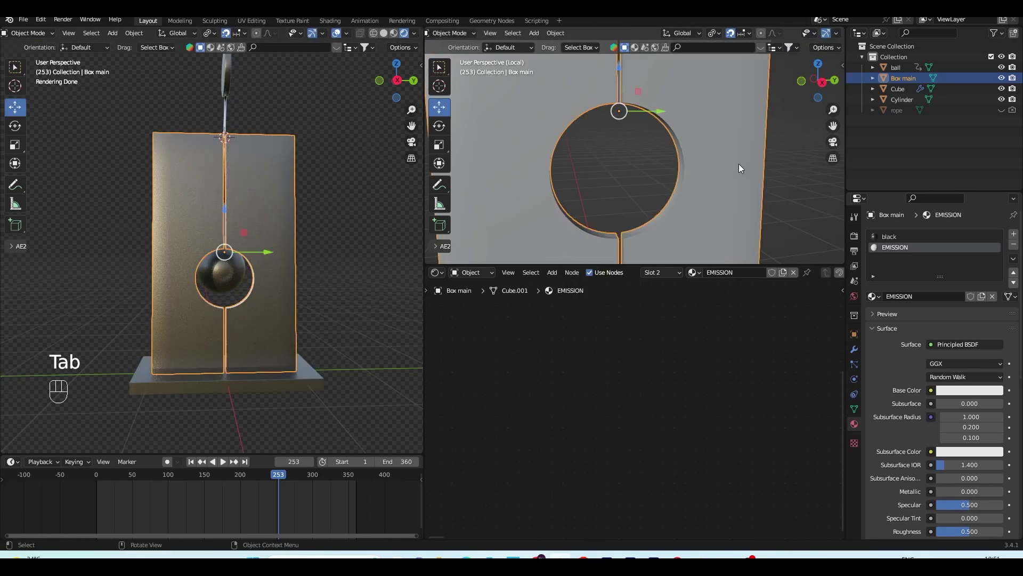
pyautogui.click(820, 215)
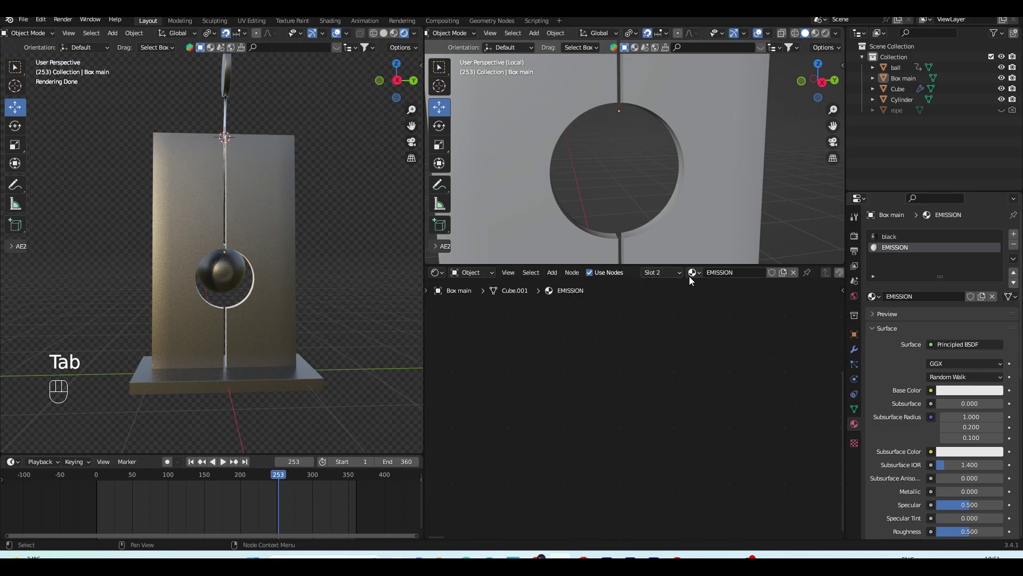
# Step: Set Specular, Roughness and Sheen Tint of the EMISSION material's Principled BSDF to 0
pyautogui.press('Home')
pyautogui.moveTo(663, 430); pyautogui.dragTo(672, 392, button='middle')
pyautogui.scroll(6, 673, 392)
pyautogui.moveTo(677, 447); pyautogui.dragTo(652, 456, button='middle')
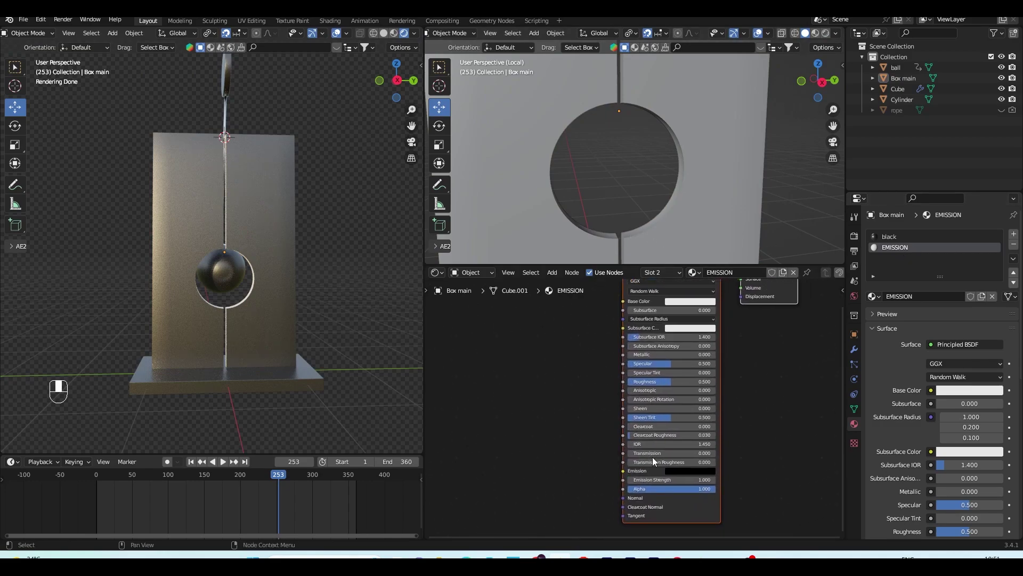
pyautogui.scroll(2, 658, 415)
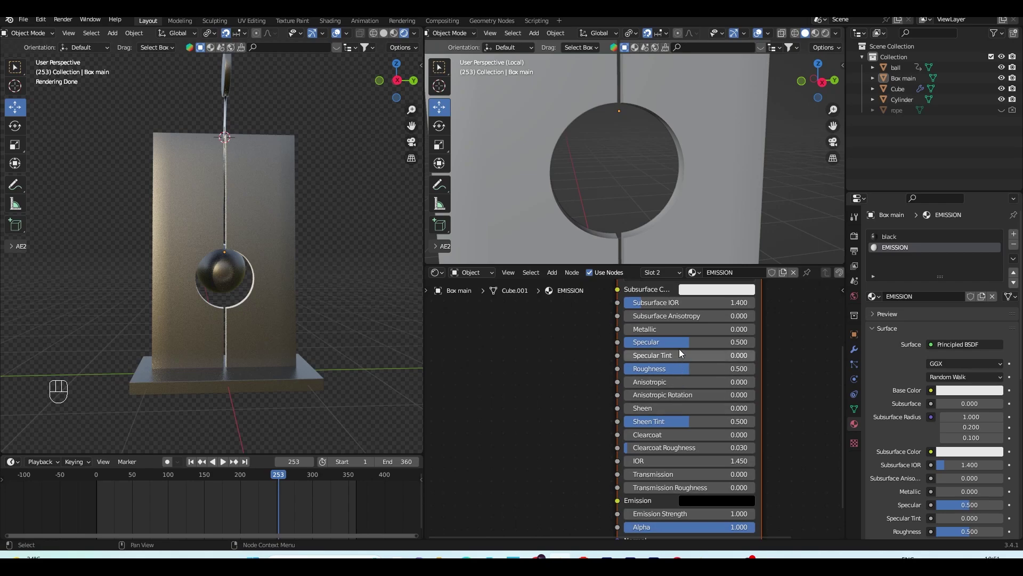
pyautogui.moveTo(681, 341); pyautogui.dragTo(626, 344)
pyautogui.moveTo(682, 368); pyautogui.dragTo(625, 370)
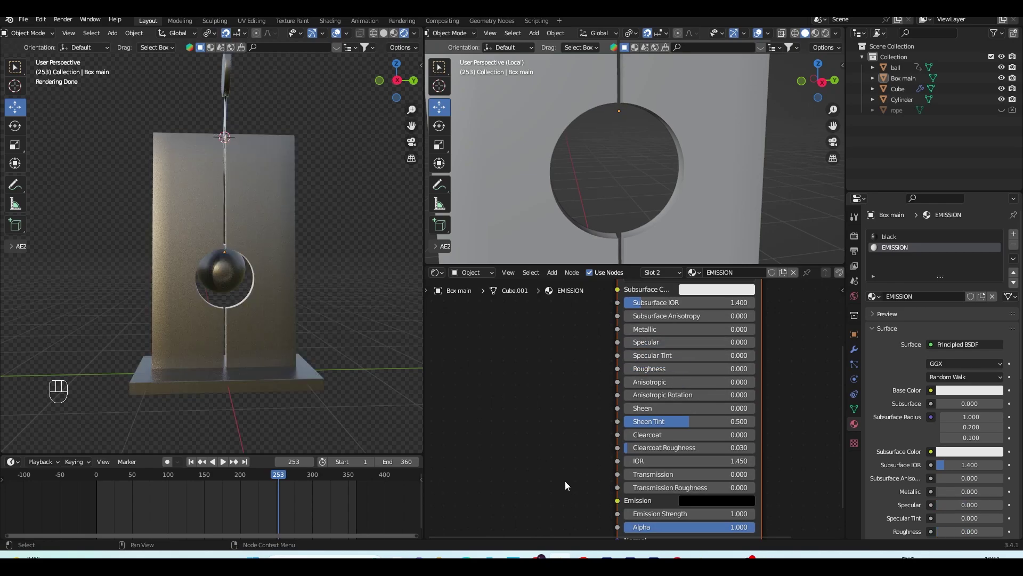
pyautogui.moveTo(701, 427); pyautogui.dragTo(623, 422)
pyautogui.moveTo(623, 422); pyautogui.dragTo(629, 384, button='middle')
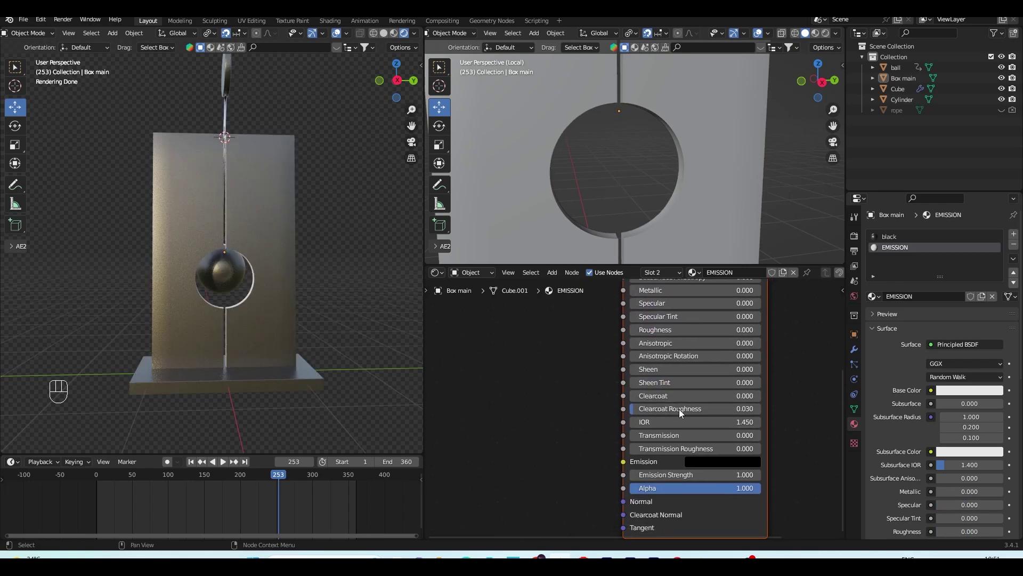
# Step: Add a Blackbody node to the EMISSION material and connect its Color output to the shader's Emission input
pyautogui.click(718, 462)
pyautogui.hotkey('shift', 'a')
pyautogui.click(562, 402)
pyautogui.write('BLAC')
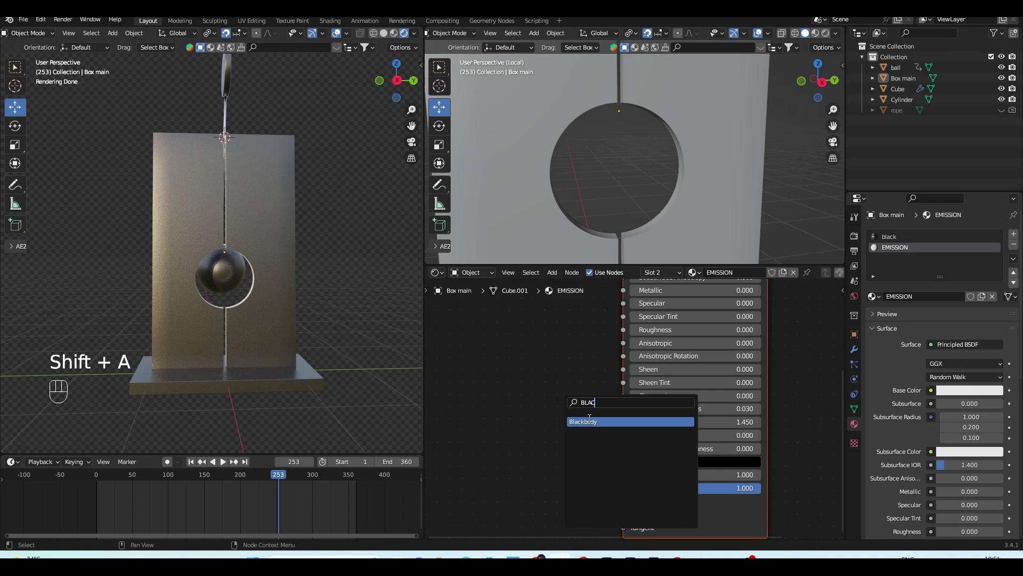
pyautogui.click(589, 421)
pyautogui.click(497, 432)
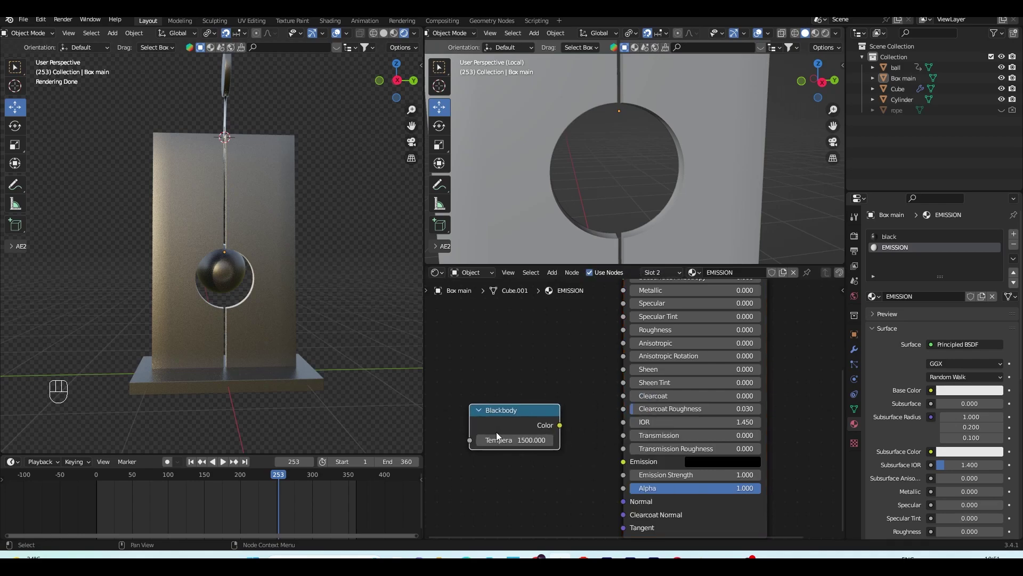
pyautogui.moveTo(560, 425); pyautogui.dragTo(624, 462)
pyautogui.scroll(3, 222, 322)
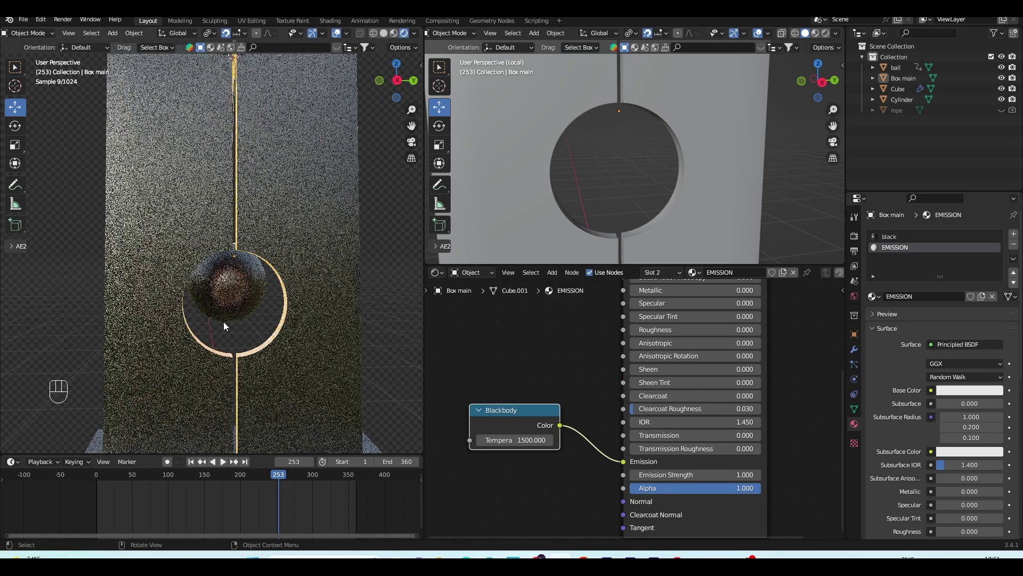
# Step: Assign the black material to the main box's slit faces above and below the hole, and return to Object Mode
pyautogui.keyDown('shift'); pyautogui.moveTo(265, 333); pyautogui.dragTo(264, 320, button='middle'); pyautogui.keyUp('shift')
pyautogui.scroll(1, 264, 320)
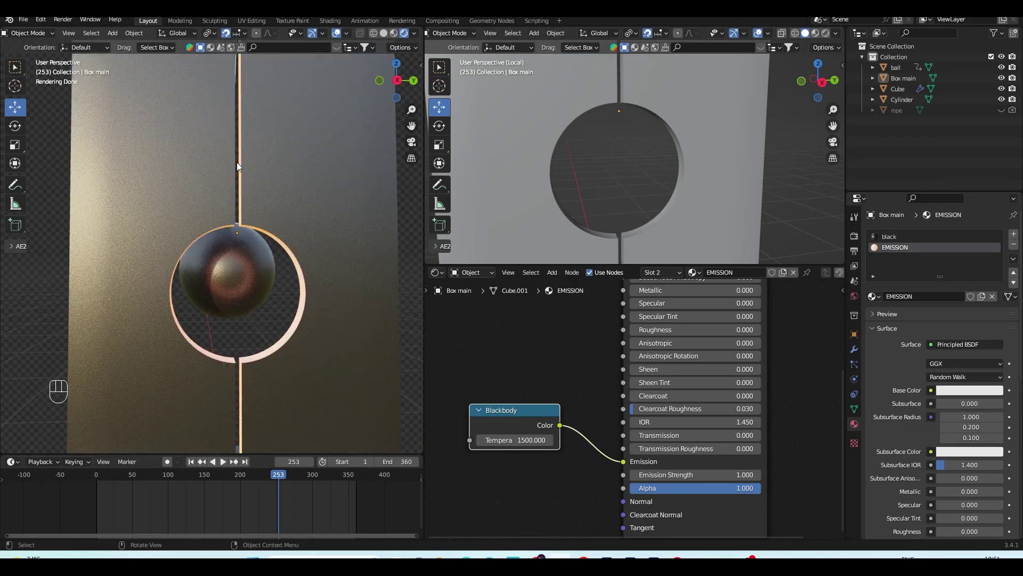
pyautogui.keyDown('shift'); pyautogui.moveTo(635, 132); pyautogui.dragTo(642, 212, button='middle'); pyautogui.keyUp('shift')
pyautogui.press('Tab')
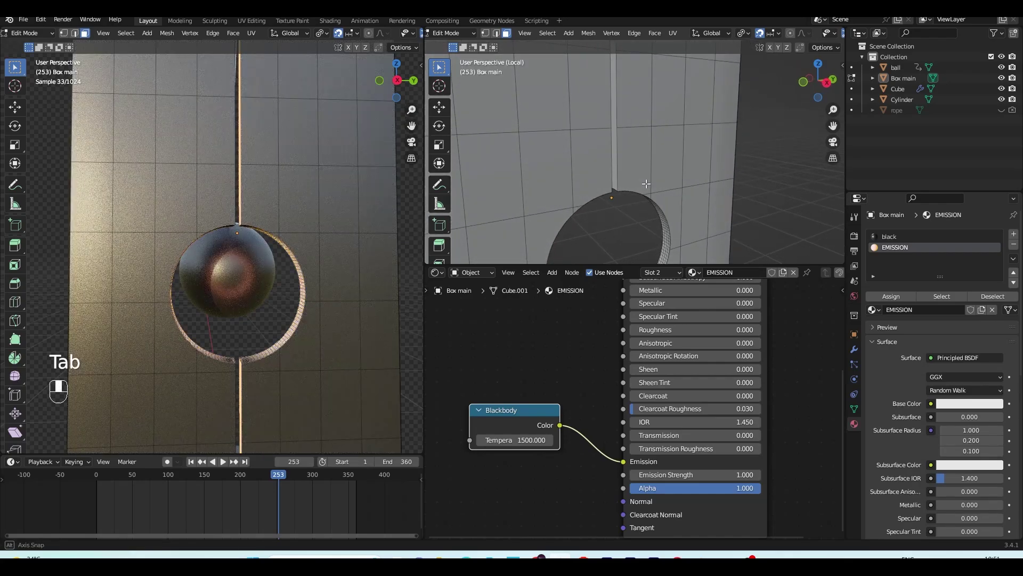
pyautogui.press('3')
pyautogui.moveTo(646, 183); pyautogui.dragTo(622, 91, button='middle')
pyautogui.press('shift')
pyautogui.keyDown('shift'); pyautogui.click(620, 165); pyautogui.keyUp('shift')
pyautogui.scroll(-4, 620, 166)
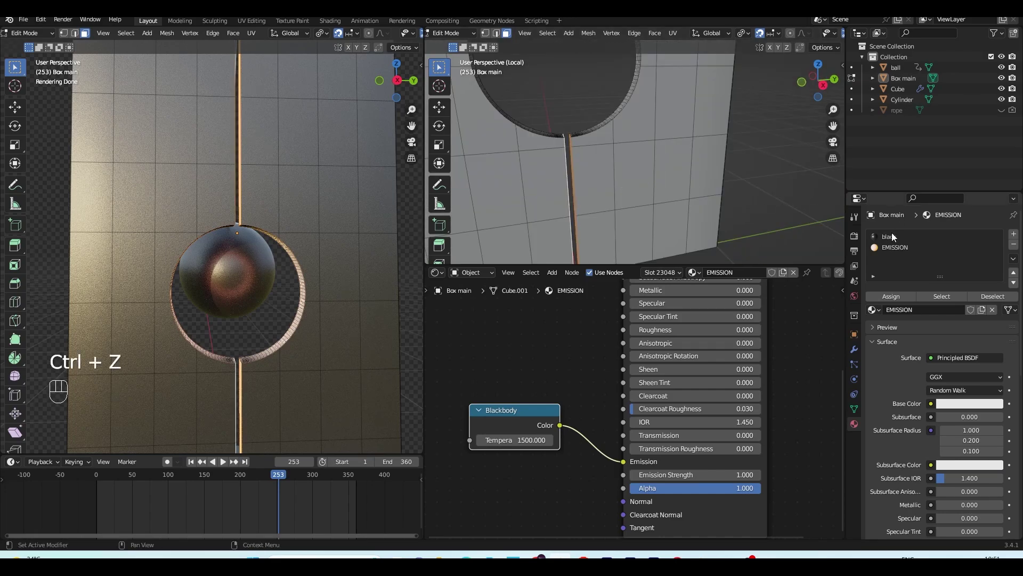
pyautogui.click(894, 237)
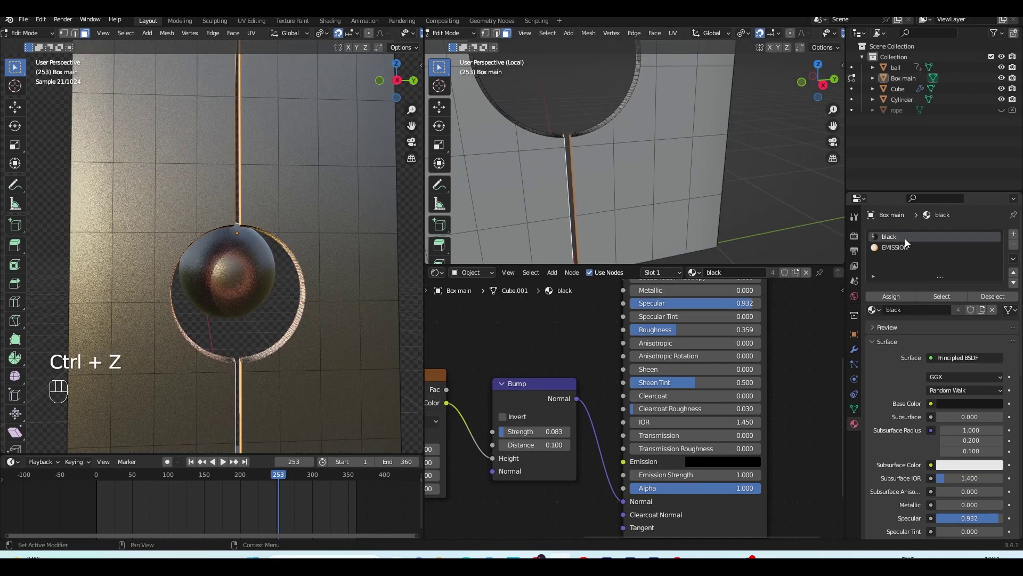
pyautogui.click(888, 291)
pyautogui.press('Tab')
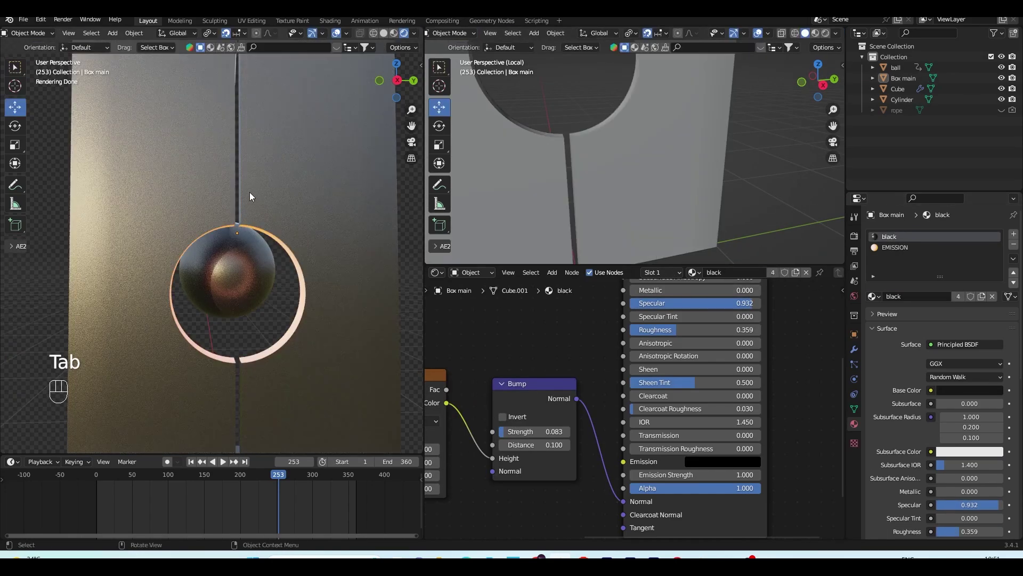
# Step: Select the main box's EMISSION material and set its Blackbody temperature to 5600
pyautogui.moveTo(257, 216); pyautogui.dragTo(278, 217, button='middle')
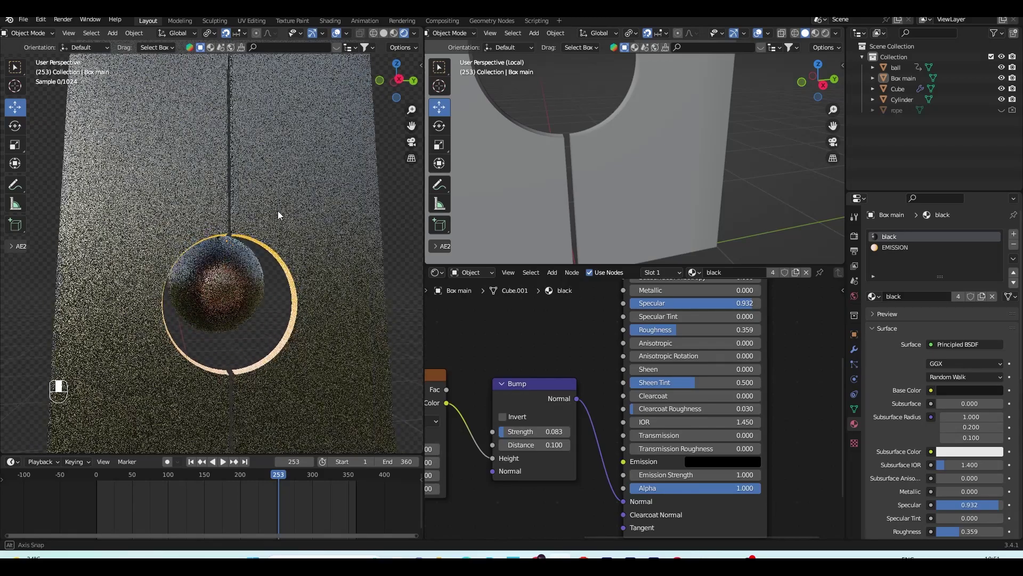
pyautogui.scroll(-2, 541, 405)
pyautogui.moveTo(540, 433); pyautogui.dragTo(571, 444, button='middle')
pyautogui.click(604, 222)
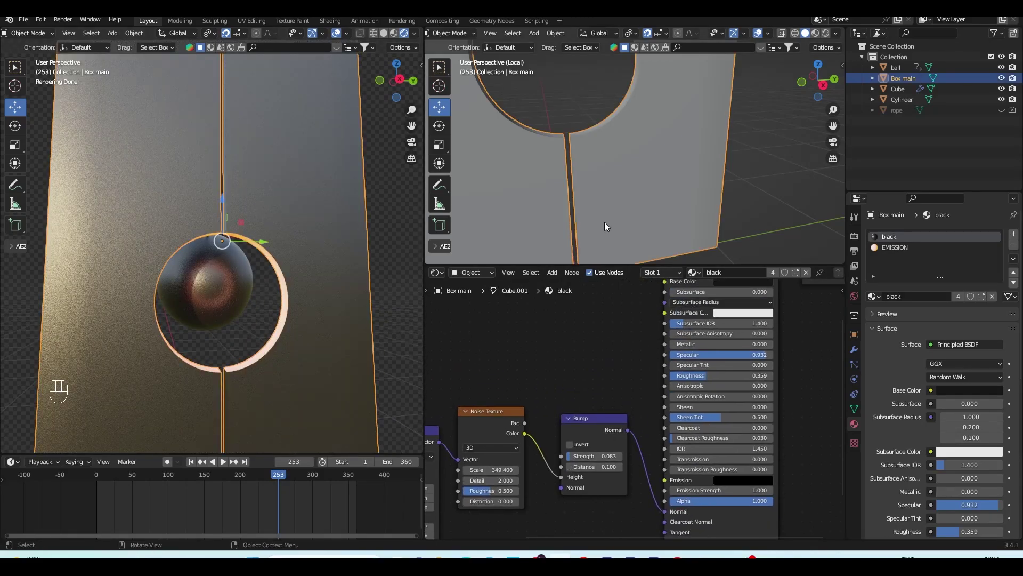
pyautogui.click(899, 248)
pyautogui.scroll(3, 592, 420)
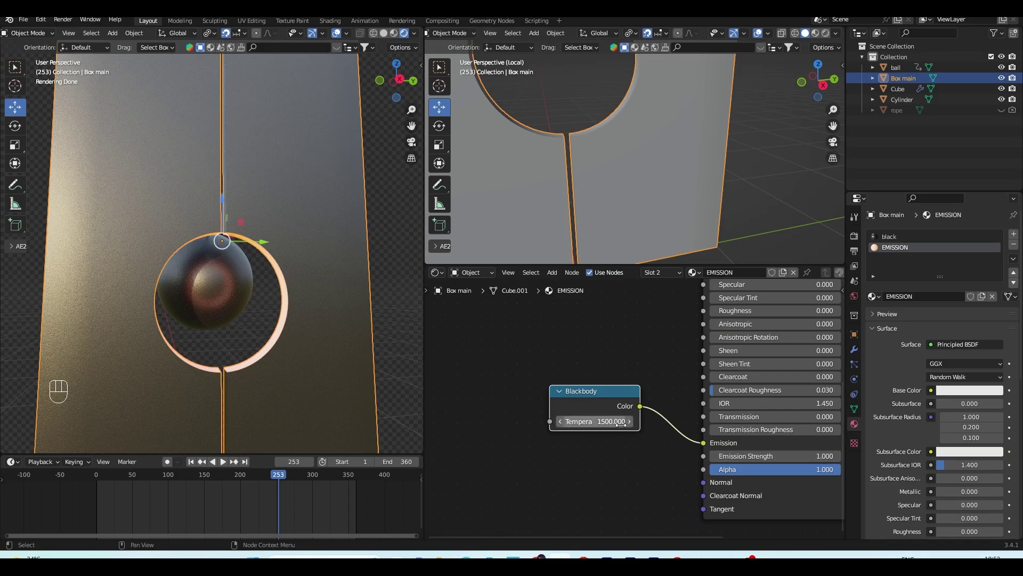
pyautogui.click(613, 421)
pyautogui.write('56')
pyautogui.press('Return')
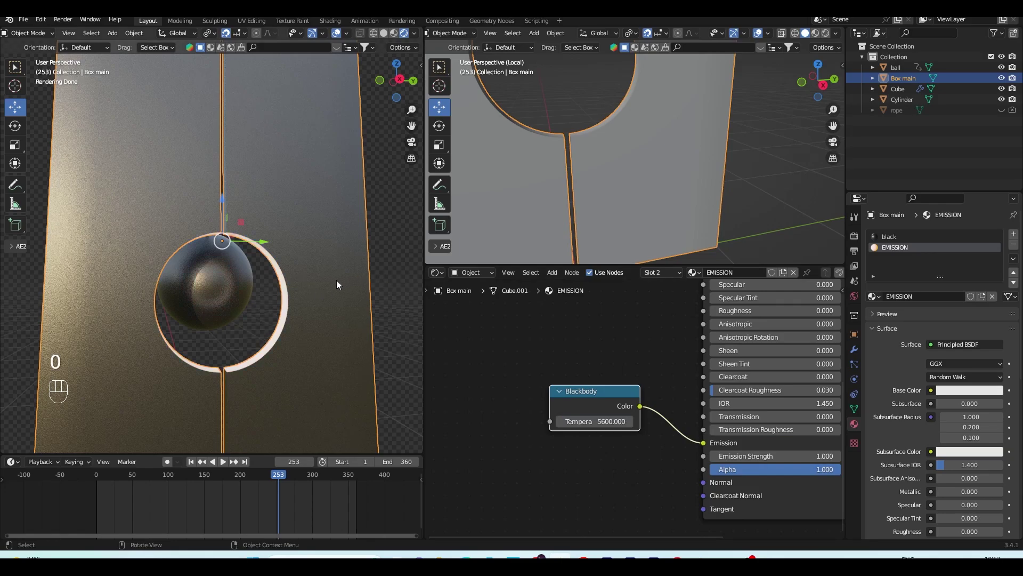
# Step: Set the HDRI world strength to 0.1 and raise the EMISSION material's Emission Strength to 144.5
pyautogui.click(855, 296)
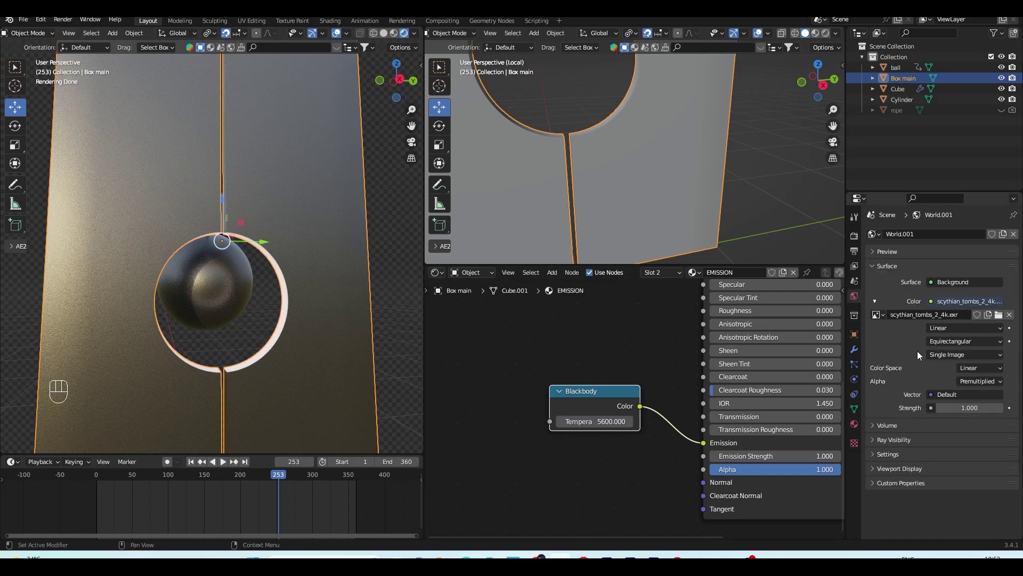
pyautogui.moveTo(969, 404)
pyautogui.mouseDown()
pyautogui.moveTo(930, 404)
pyautogui.moveTo(965, 408)
pyautogui.mouseUp()
pyautogui.scroll(-3, 325, 345)
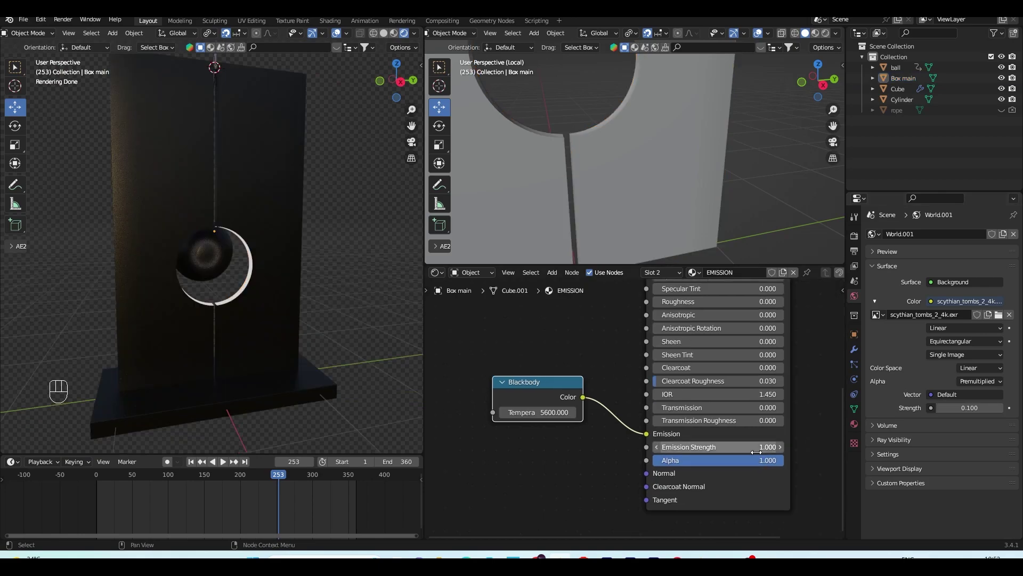
pyautogui.moveTo(720, 446); pyautogui.dragTo(757, 446)
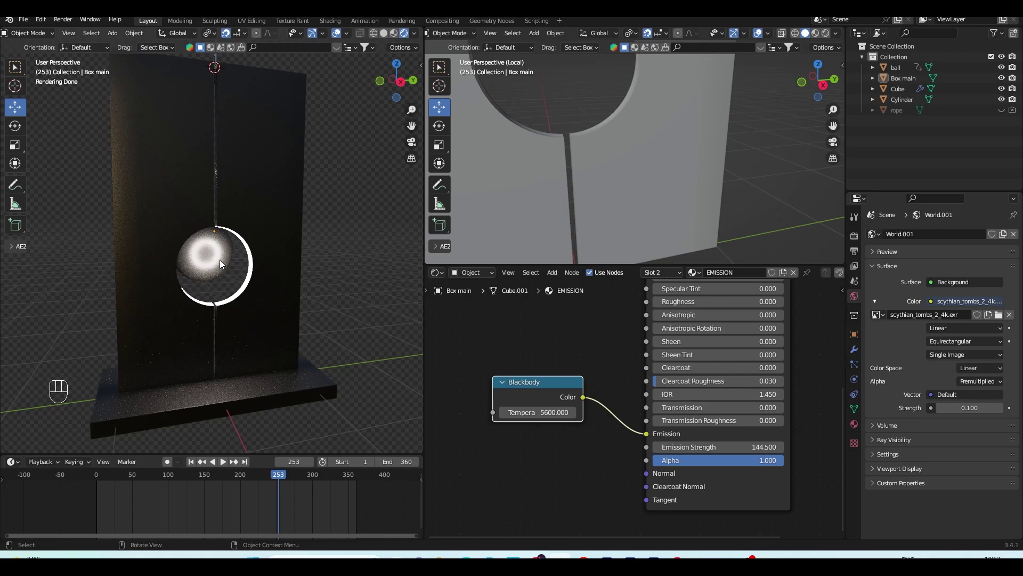
# Step: Switch to the browser to view the sculpture reference on Instagram, return to Blender and move the animation to frame 218
pyautogui.click(538, 556)
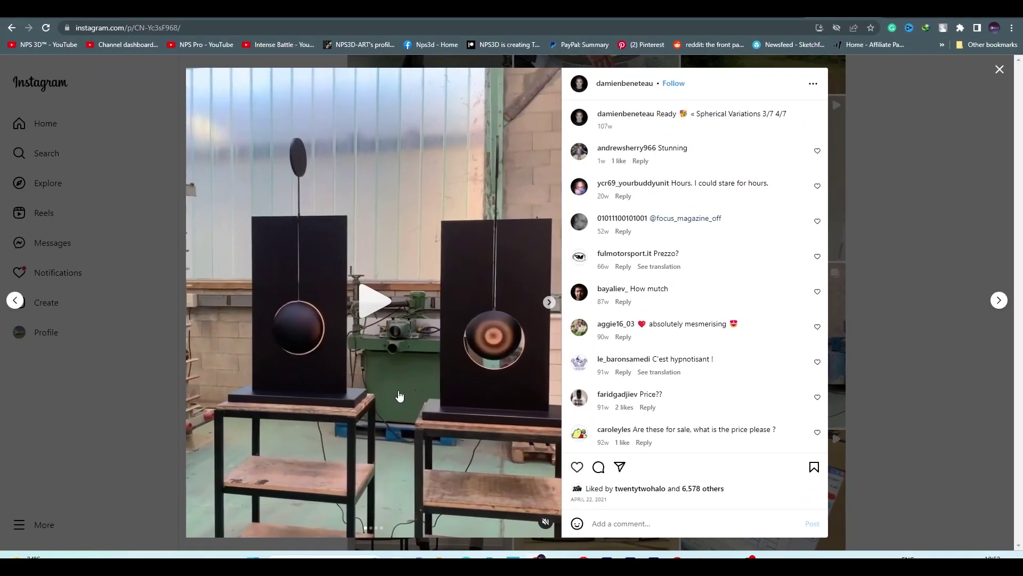
pyautogui.click(495, 349)
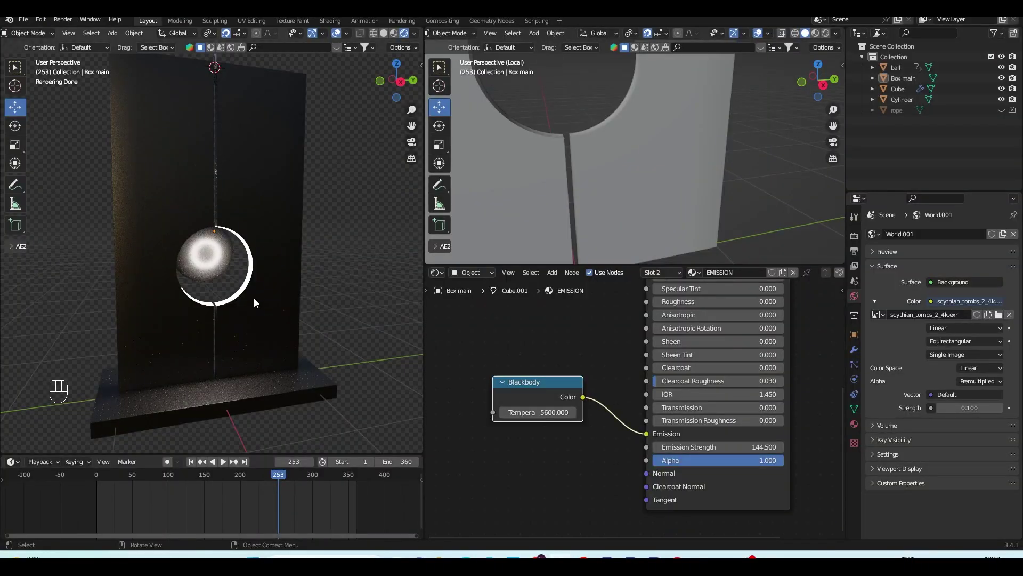
pyautogui.press('space')
pyautogui.moveTo(281, 476); pyautogui.dragTo(254, 476)
pyautogui.press('space')
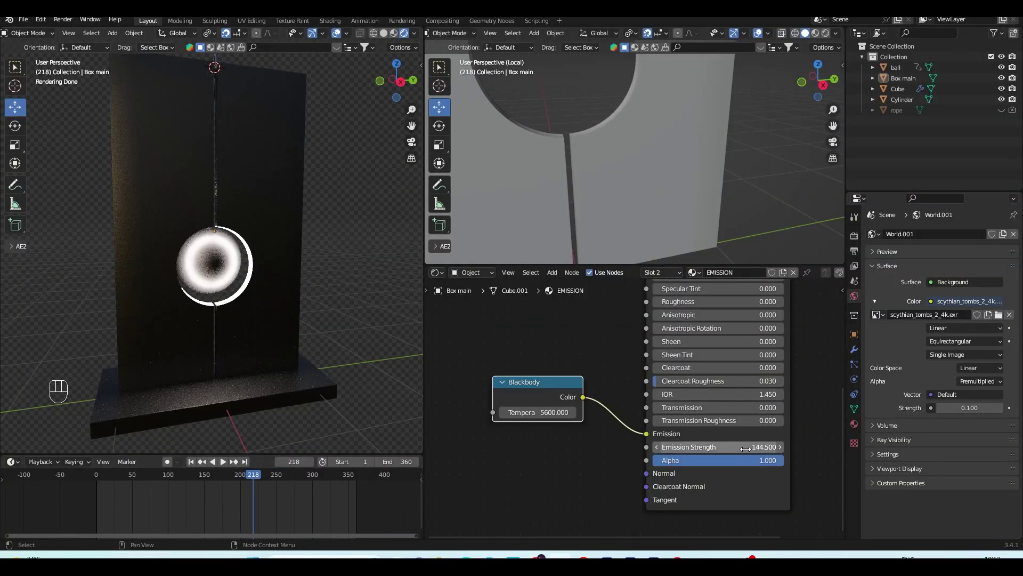
# Step: Set the EMISSION material's Emission Strength to 150 and try Blackbody temperatures of 1500 and 1800, keeping 1800
pyautogui.click(747, 446)
pyautogui.write('150')
pyautogui.press('Return')
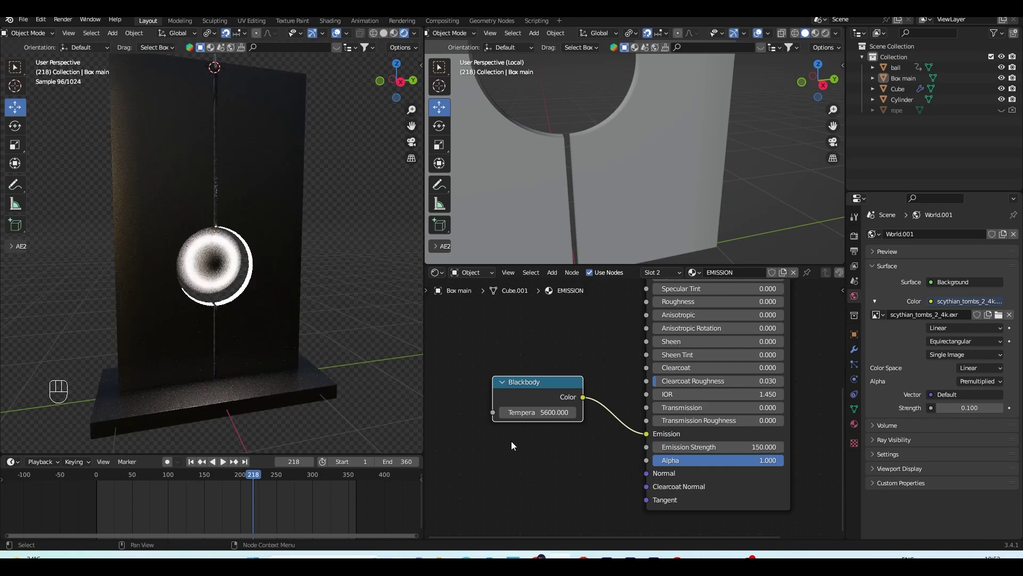
pyautogui.click(552, 414)
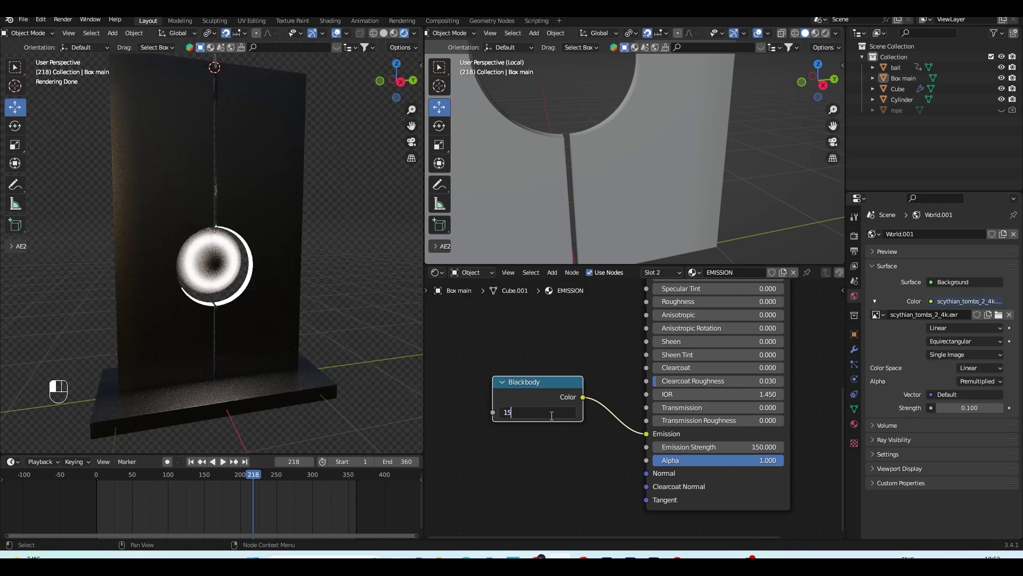
pyautogui.press('Return')
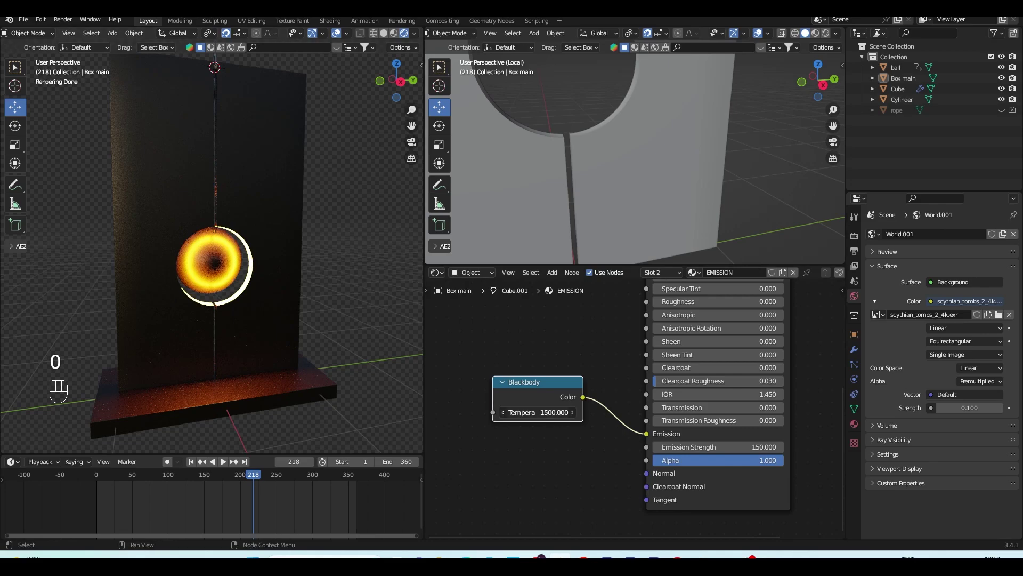
pyautogui.write('0')
pyautogui.click(571, 469)
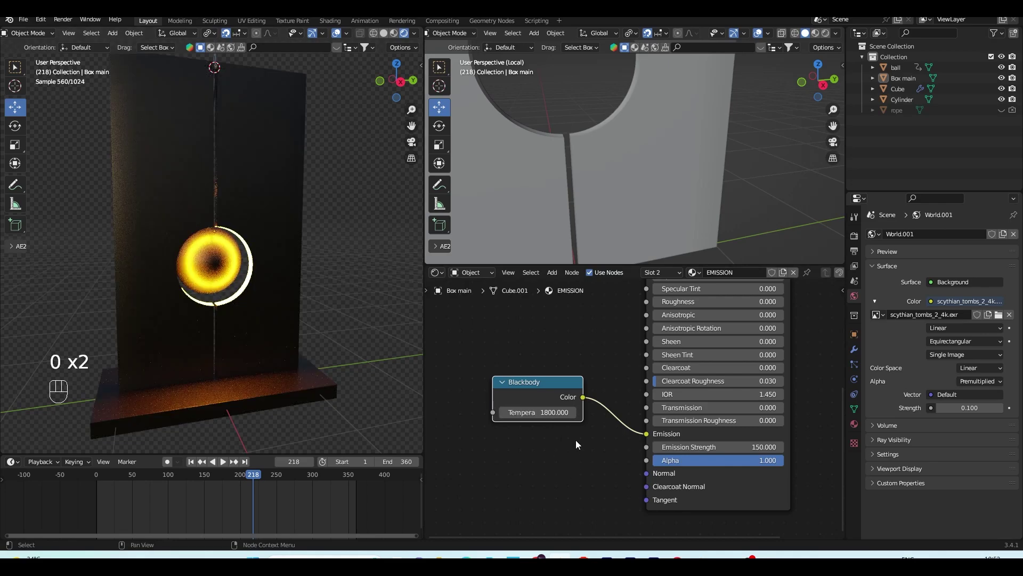
# Step: Disconnect the Blackbody node from Emission and set the emission color to orange with Hue 0.048, Saturation 0.983 and Value 1
pyautogui.moveTo(646, 433); pyautogui.dragTo(734, 434)
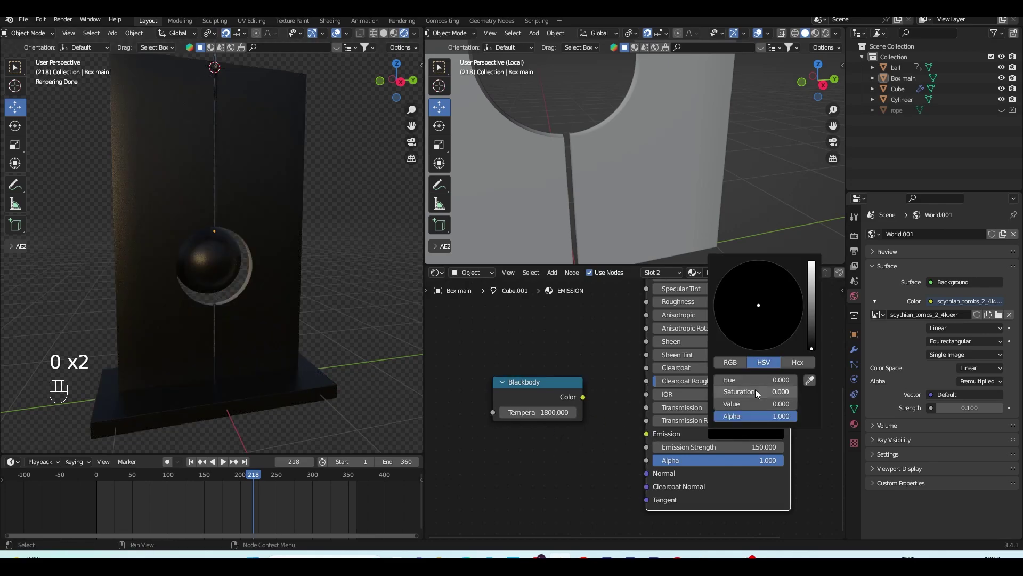
pyautogui.click(734, 433)
pyautogui.click(812, 264)
pyautogui.moveTo(757, 301); pyautogui.dragTo(766, 289)
pyautogui.click(745, 324)
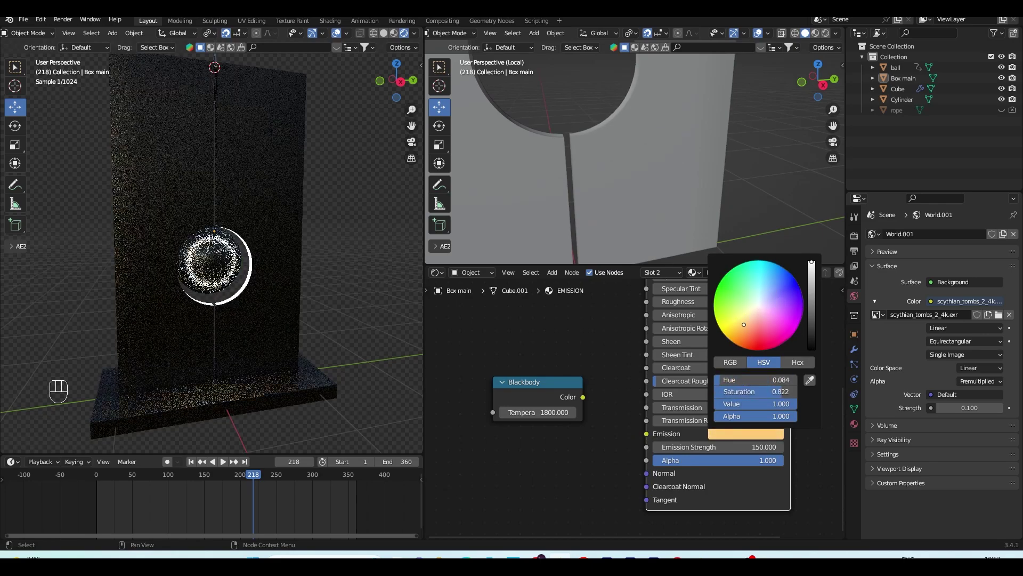
pyautogui.moveTo(750, 326); pyautogui.dragTo(740, 339)
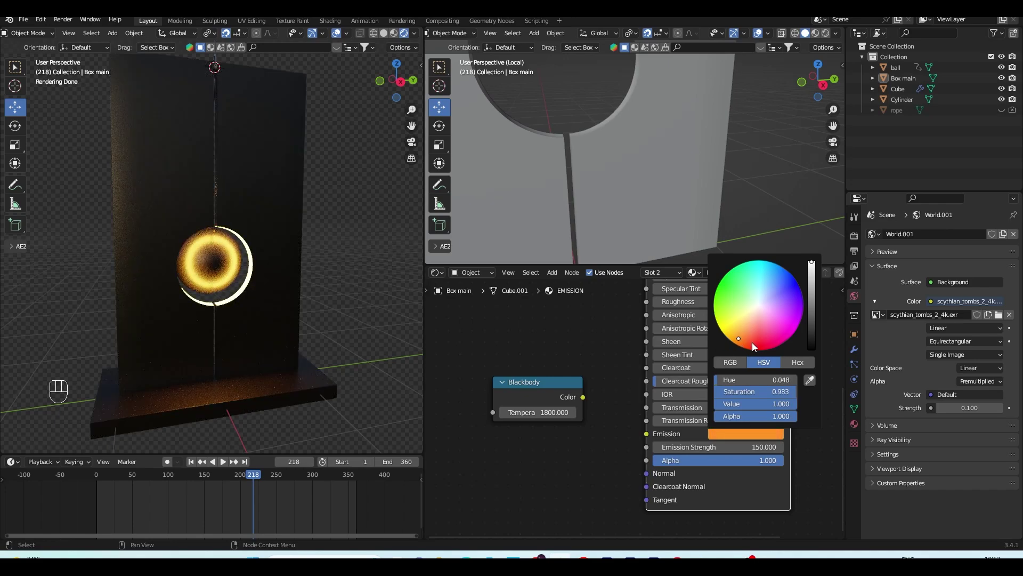
# Step: Undo the last few changes, save the file and inspect the glowing ring and ball up close
pyautogui.hotkey('ctrl', 'z')
pyautogui.hotkey('ctrl', 'z')
pyautogui.hotkey('ctrl', 'z')
pyautogui.hotkey('ctrl', 'z')
pyautogui.hotkey('ctrl', 's')
pyautogui.press('Tab')
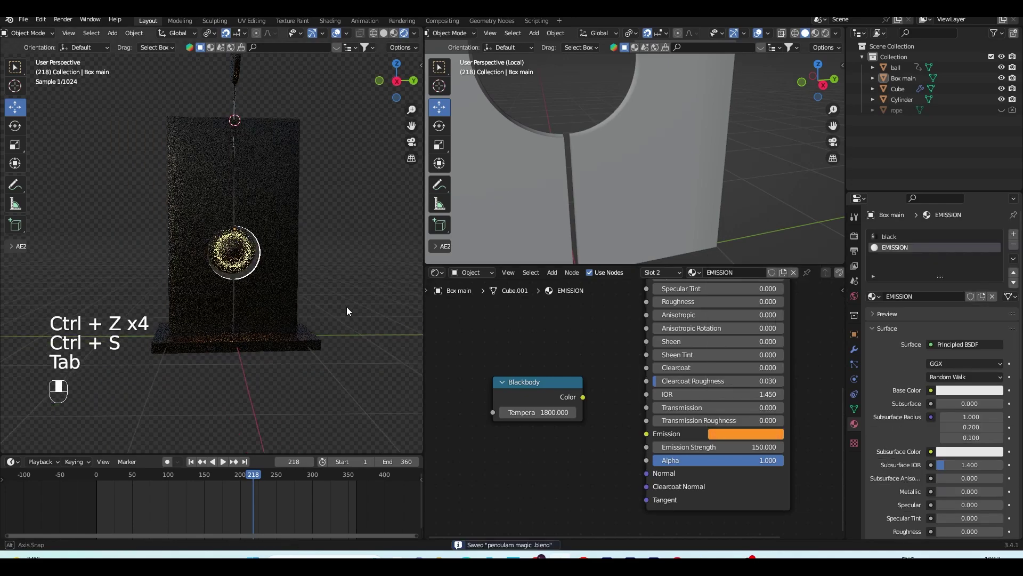
pyautogui.keyDown('shift'); pyautogui.moveTo(360, 301); pyautogui.dragTo(331, 305, button='middle'); pyautogui.keyUp('shift')
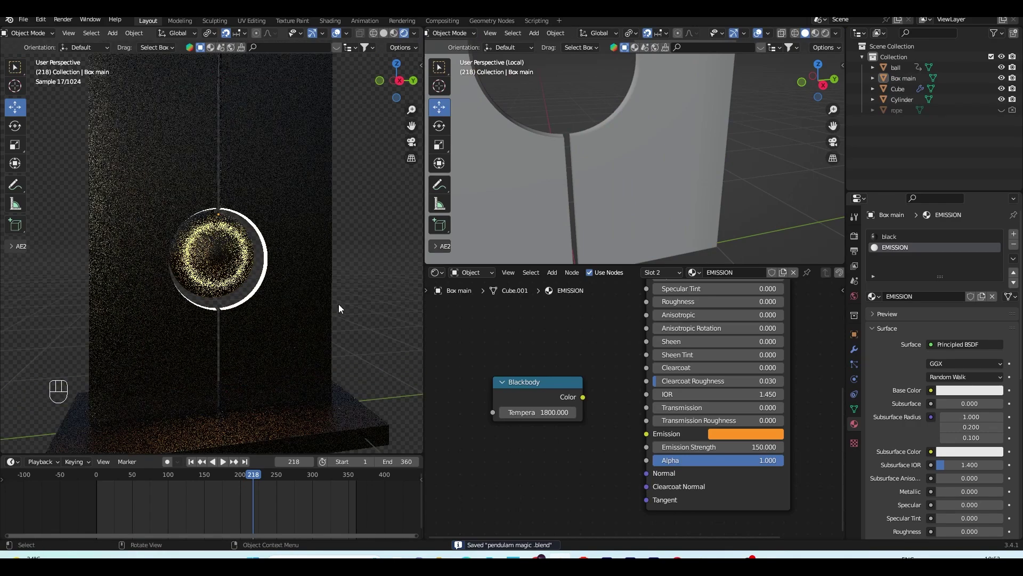
pyautogui.scroll(2, 339, 302)
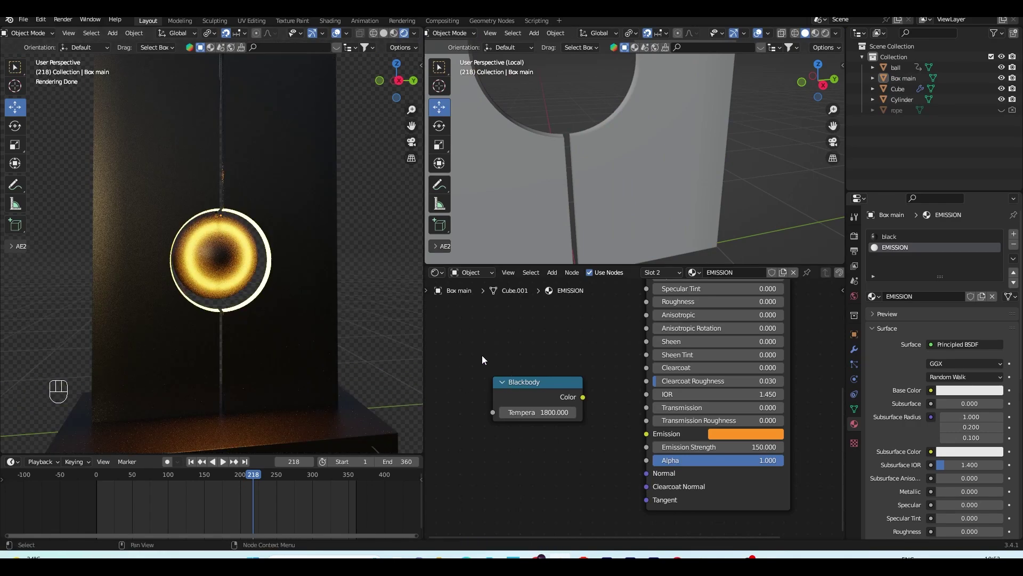
# Step: Lower the Roughness of the ball's black material to 0.109 and check the sculpture reference on Instagram in the browser
pyautogui.click(237, 258)
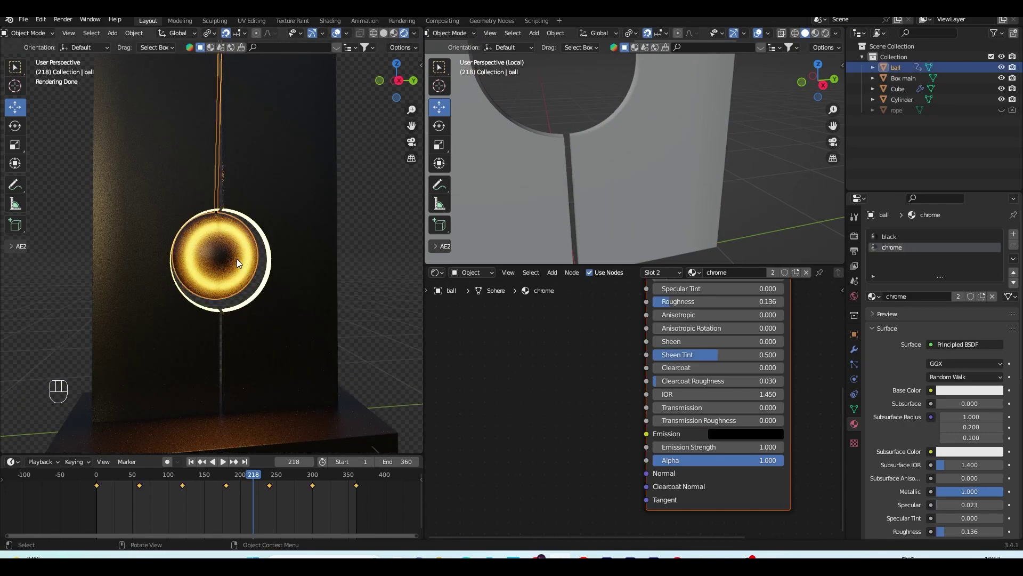
pyautogui.click(878, 238)
pyautogui.scroll(2, 290, 279)
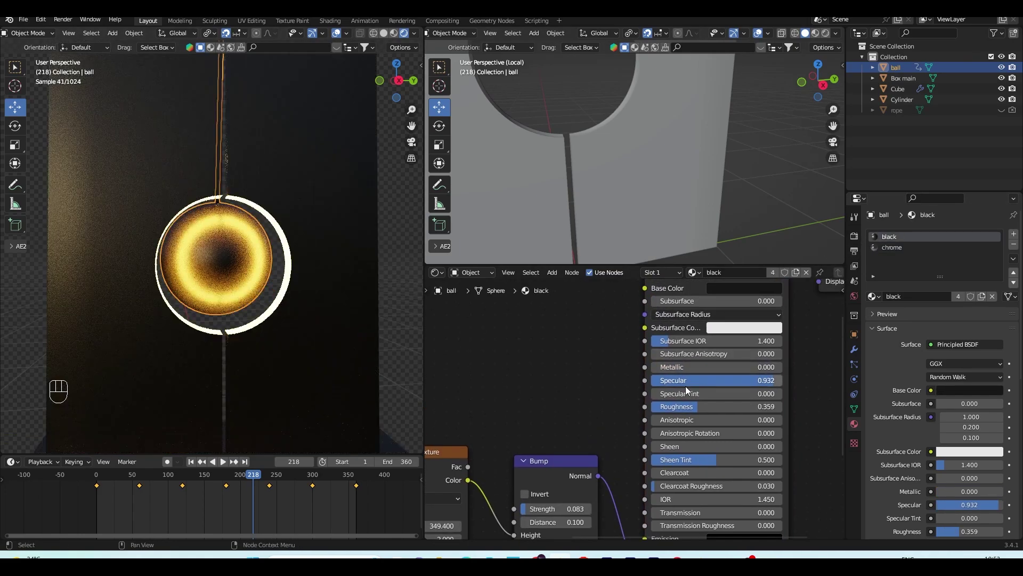
pyautogui.moveTo(698, 407); pyautogui.dragTo(665, 407)
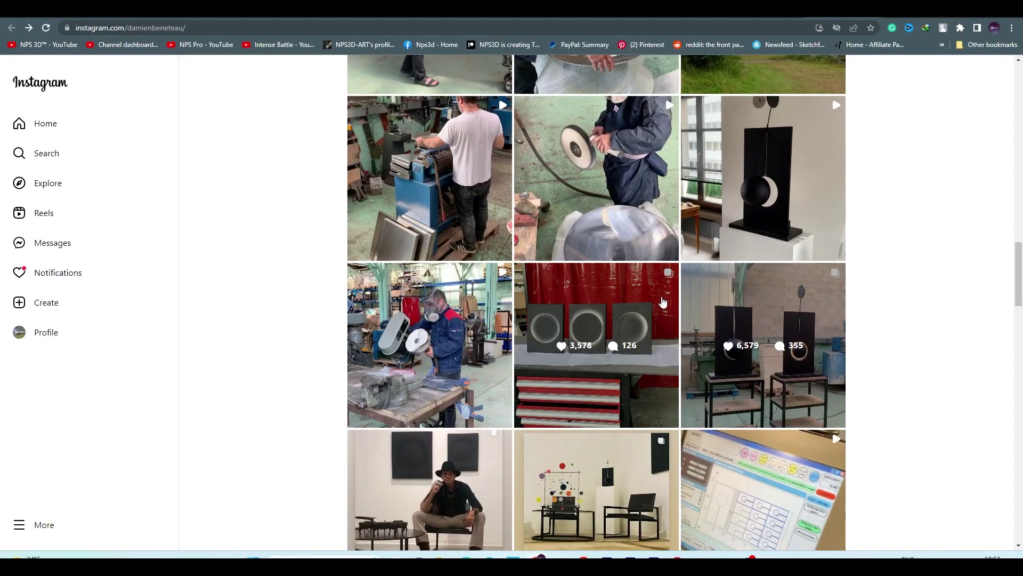
pyautogui.scroll(10, 672, 325)
pyautogui.click(757, 368)
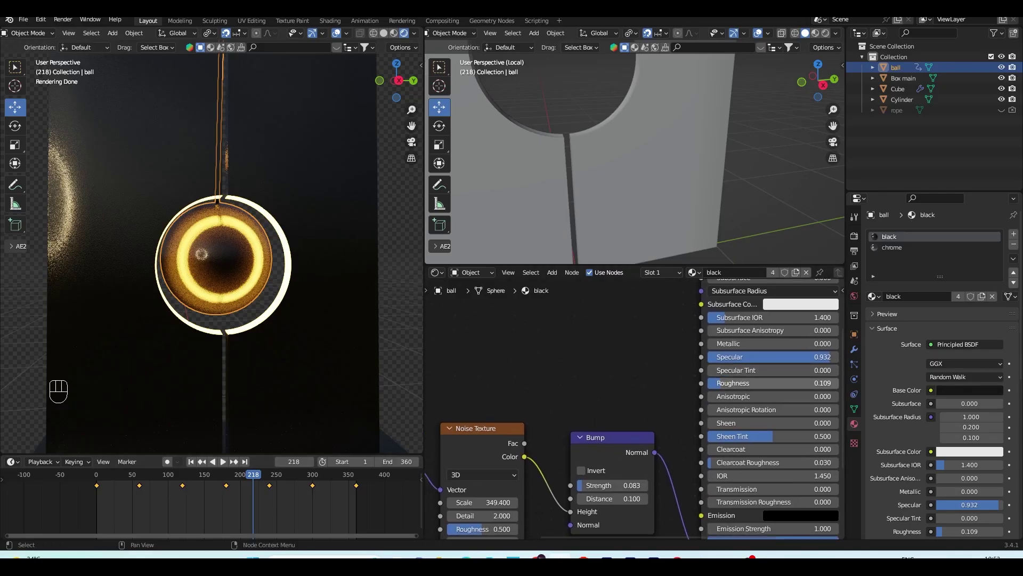
# Step: Set the black material's Roughness to 0 and Specular to 1, and move the animation to frame 140
pyautogui.moveTo(712, 383); pyautogui.dragTo(693, 383)
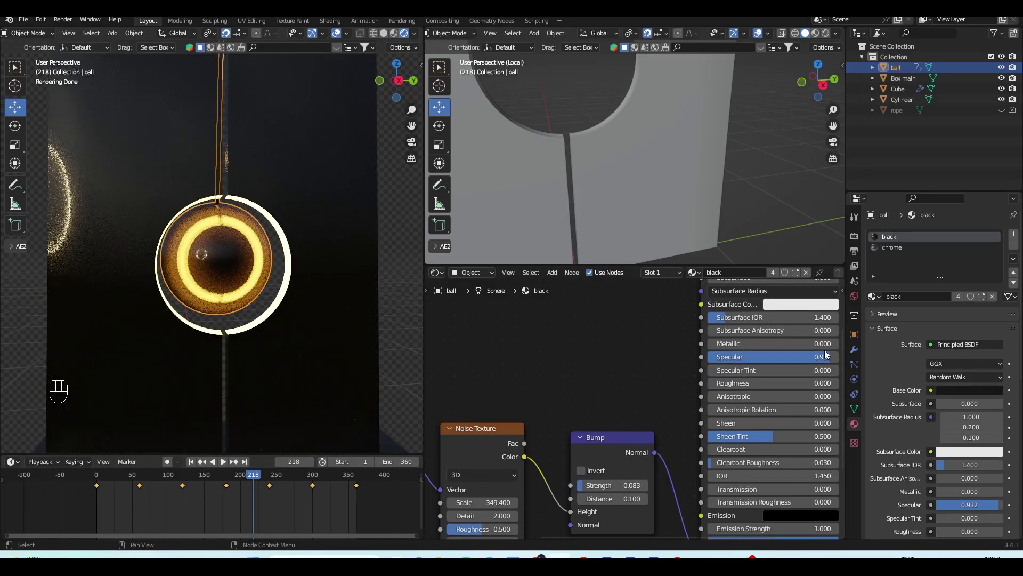
pyautogui.moveTo(826, 354); pyautogui.dragTo(833, 359)
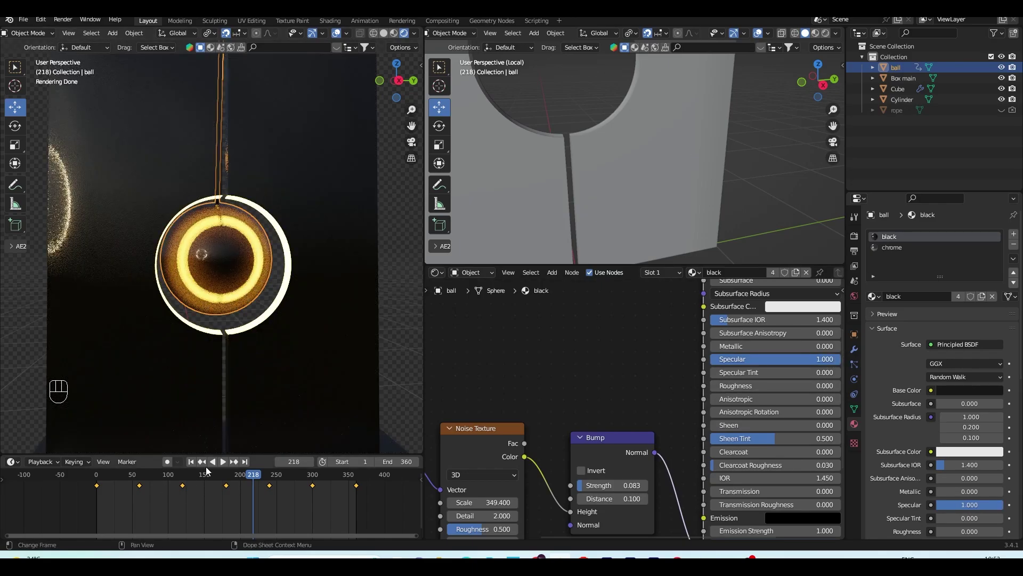
pyautogui.moveTo(208, 470)
pyautogui.mouseDown()
pyautogui.moveTo(176, 476)
pyautogui.moveTo(197, 476)
pyautogui.mouseUp()
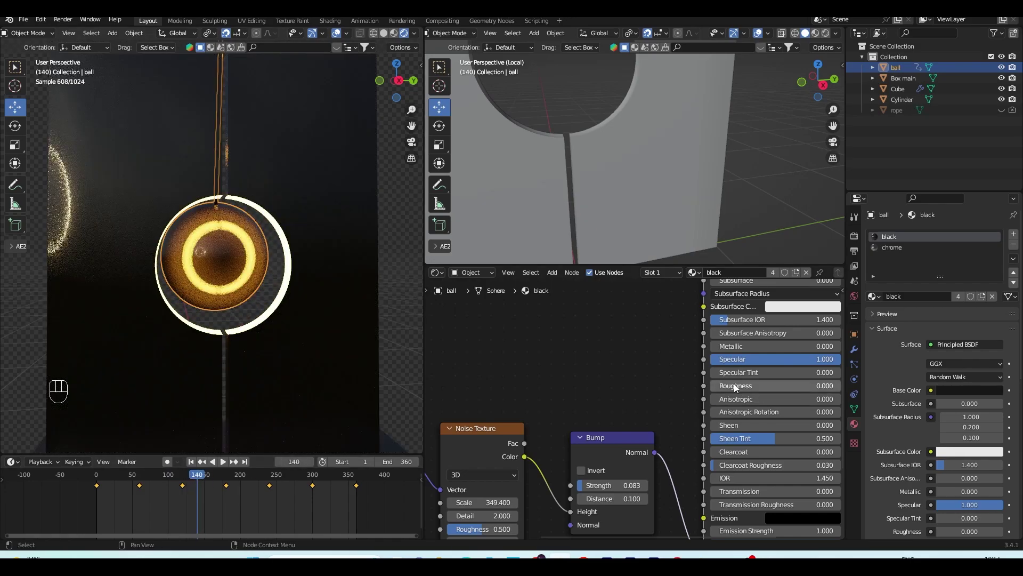
# Step: Raise the black material's Roughness to 0.405, check the reflection at frame 125 and fine-tune Roughness to 0.386
pyautogui.moveTo(736, 388); pyautogui.dragTo(758, 387)
pyautogui.press('space')
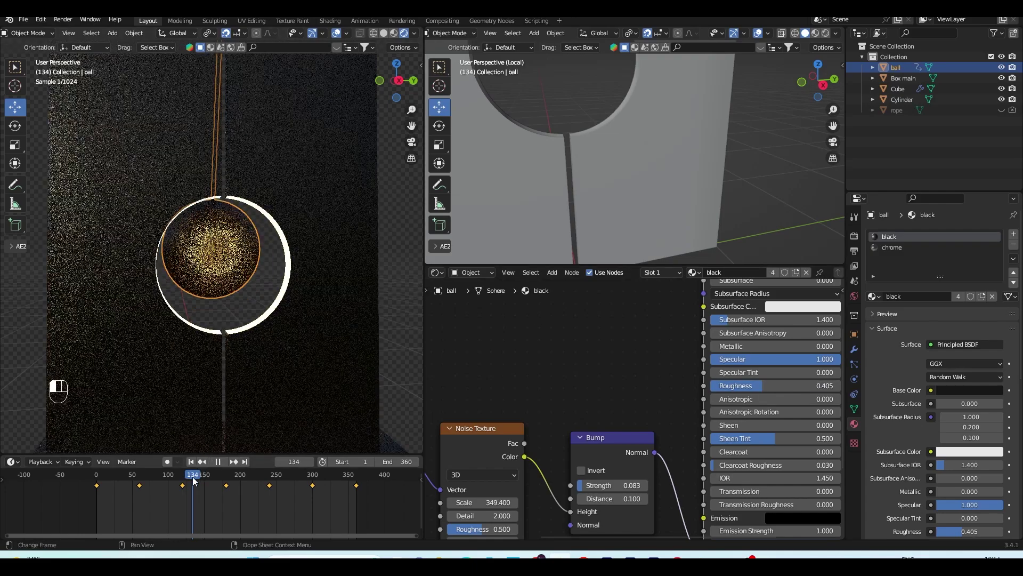
pyautogui.moveTo(202, 482); pyautogui.dragTo(186, 485)
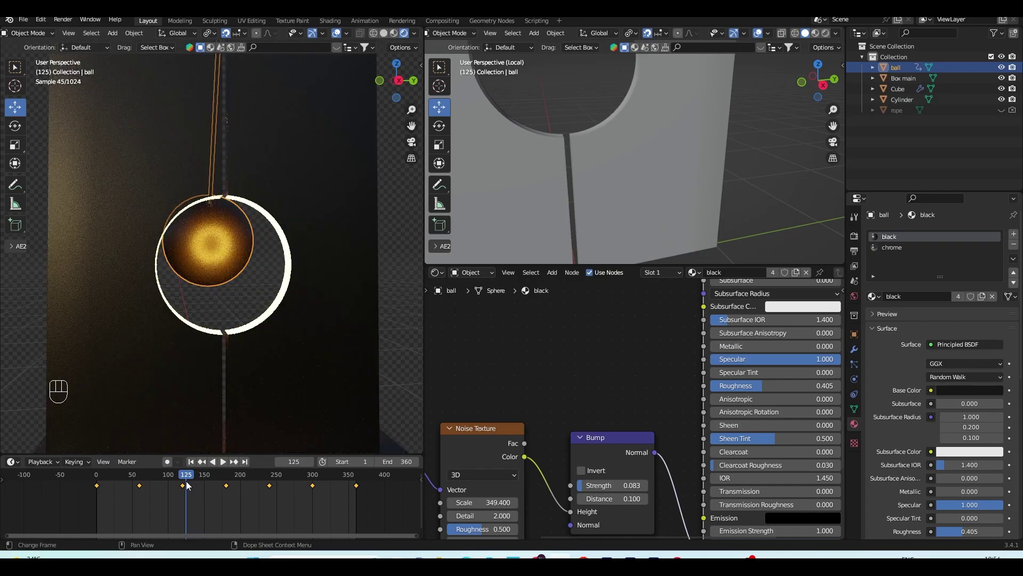
pyautogui.moveTo(761, 386); pyautogui.dragTo(759, 385)
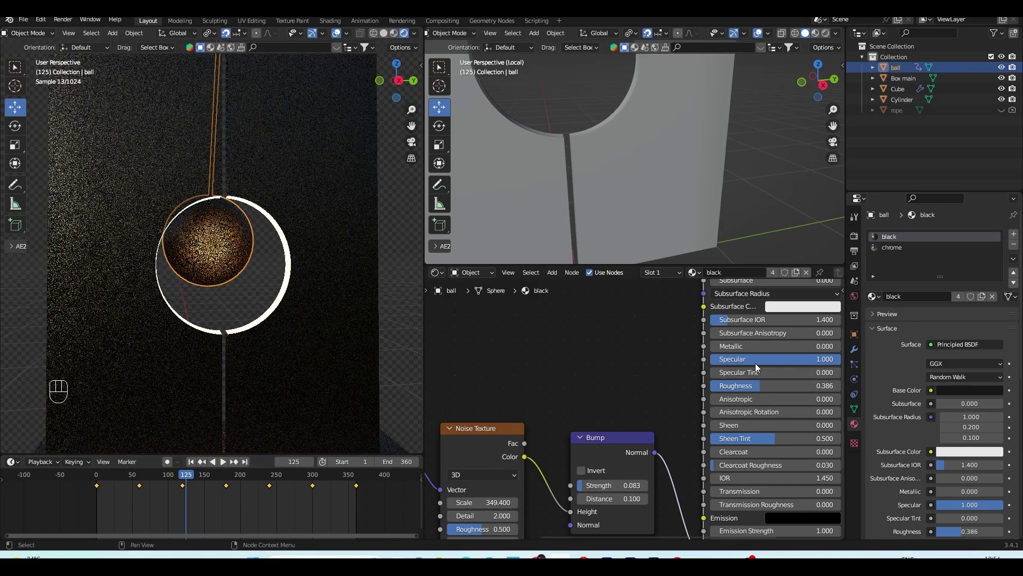
# Step: Set the ball's black material to Metallic 0.364 and Roughness 0.282, then play the animation to check the reflection
pyautogui.moveTo(746, 346)
pyautogui.mouseDown()
pyautogui.moveTo(803, 346)
pyautogui.moveTo(758, 346)
pyautogui.mouseUp()
pyautogui.moveTo(761, 386); pyautogui.dragTo(748, 385)
pyautogui.press('space')
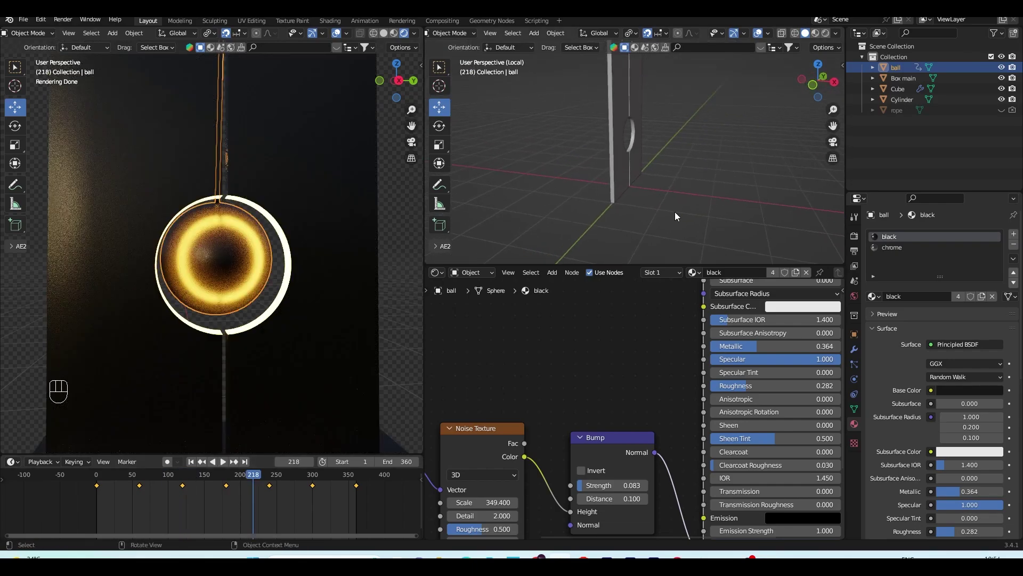
# Step: Duplicate the main box panel and shift the copy slightly along X in the negative direction
pyautogui.click(621, 186)
pyautogui.scroll(2, 611, 191)
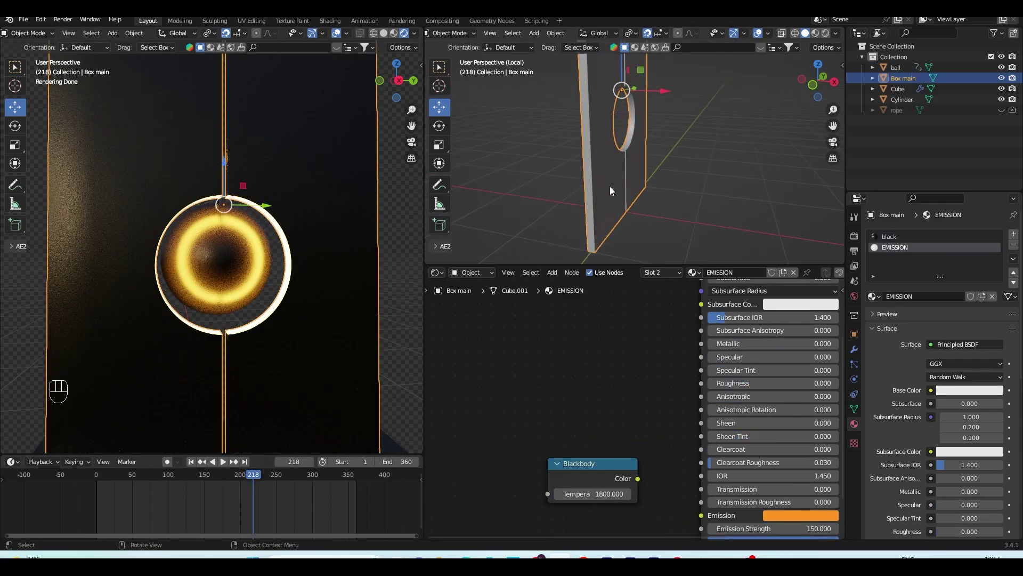
pyautogui.press('shift')
pyautogui.hotkey('shift', 'd')
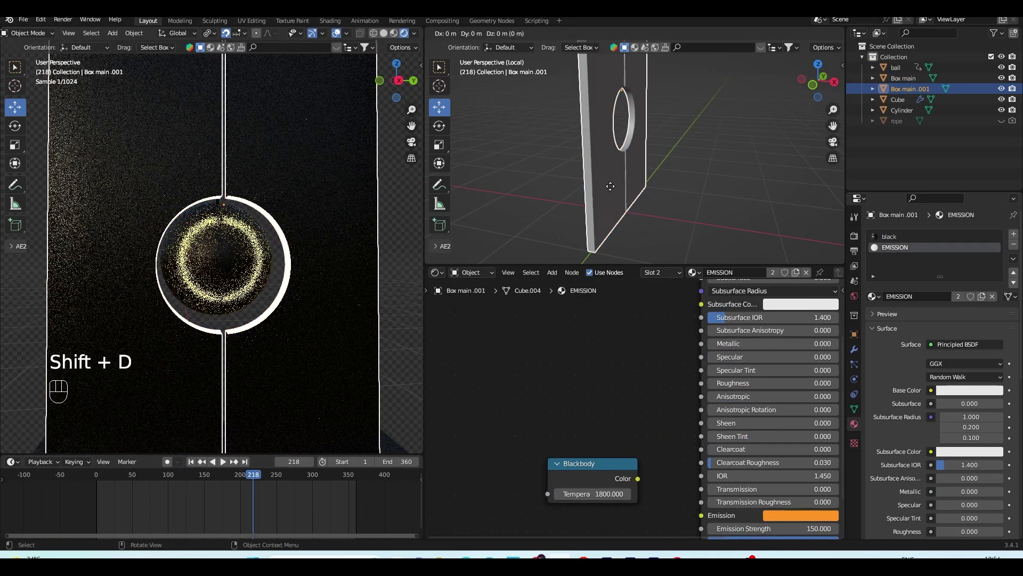
pyautogui.press('x')
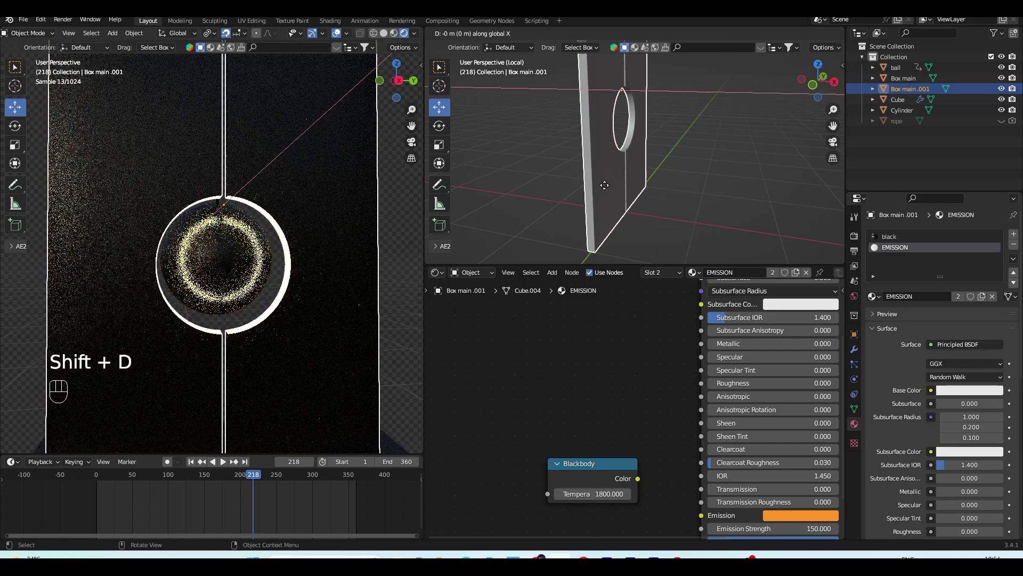
pyautogui.click(592, 181)
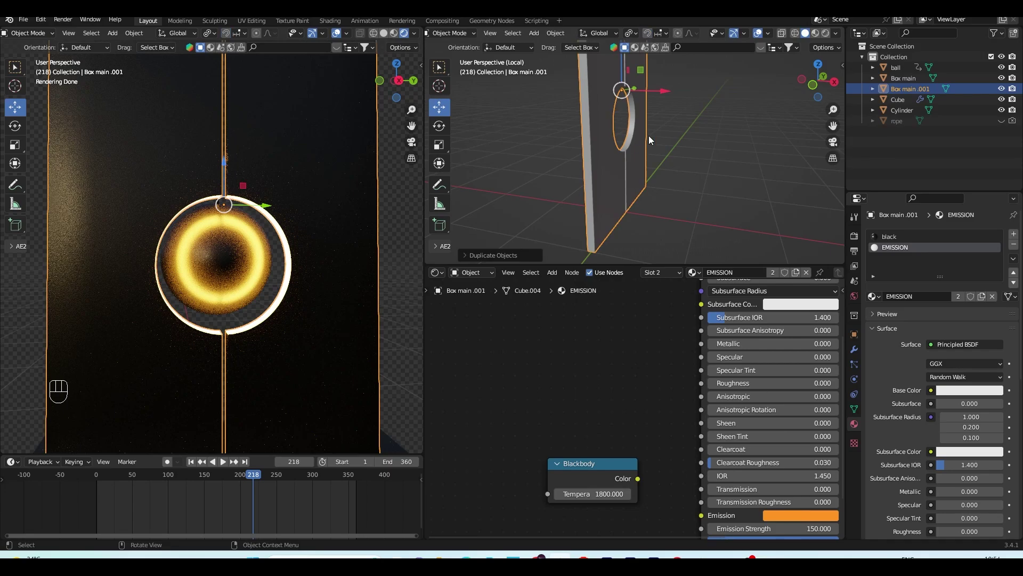
pyautogui.moveTo(660, 96); pyautogui.dragTo(648, 94)
pyautogui.click(648, 94)
pyautogui.moveTo(647, 95); pyautogui.dragTo(657, 148, button='middle')
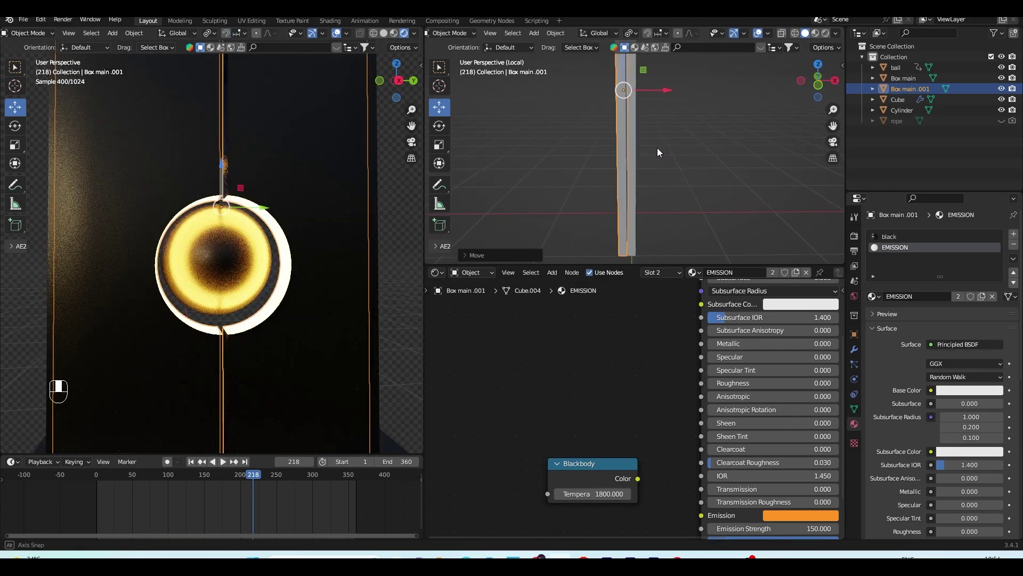
# Step: Scale the duplicated panel along X to make it thinner
pyautogui.press('s')
pyautogui.press('x')
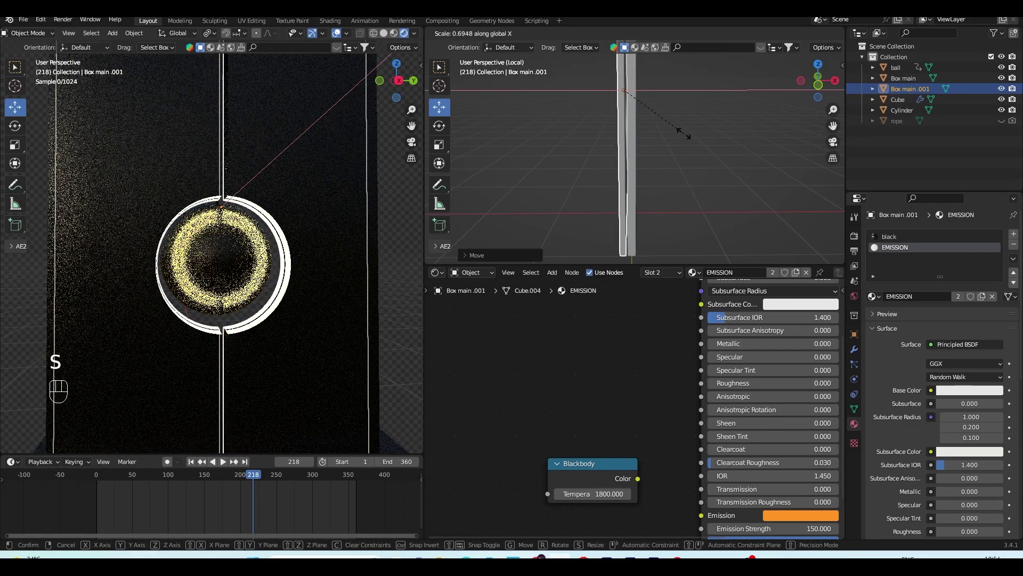
pyautogui.click(640, 111)
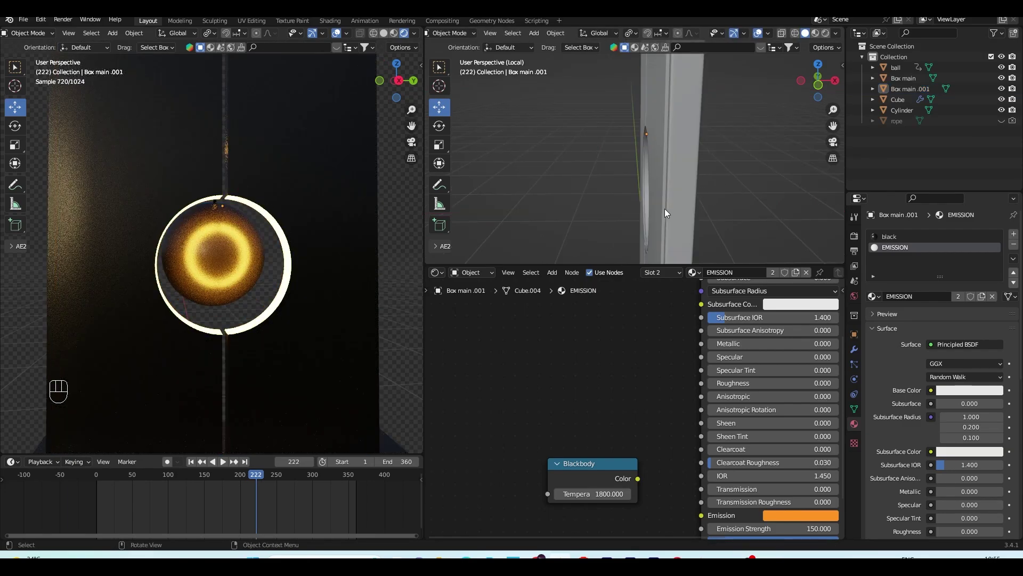
# Step: Make the duplicated panel's black material a single-user copy and brighten its Base Color to near white
pyautogui.click(657, 210)
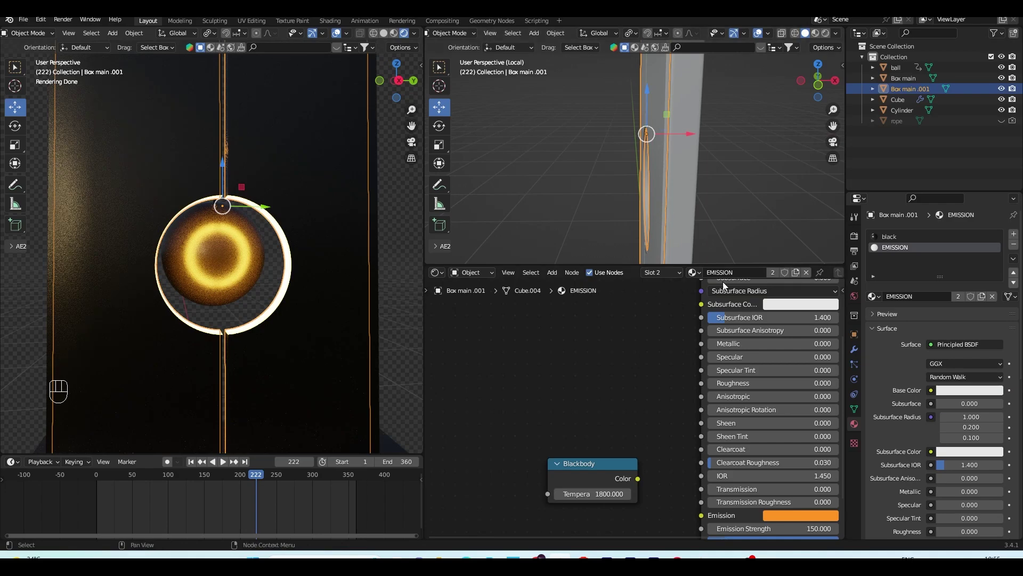
pyautogui.moveTo(709, 304); pyautogui.dragTo(628, 369, button='middle')
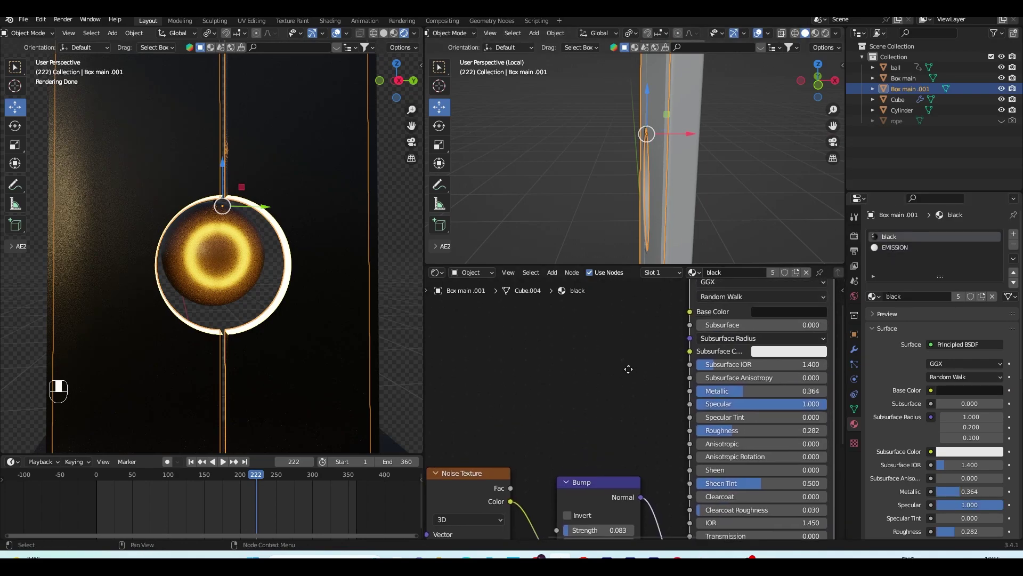
pyautogui.click(796, 271)
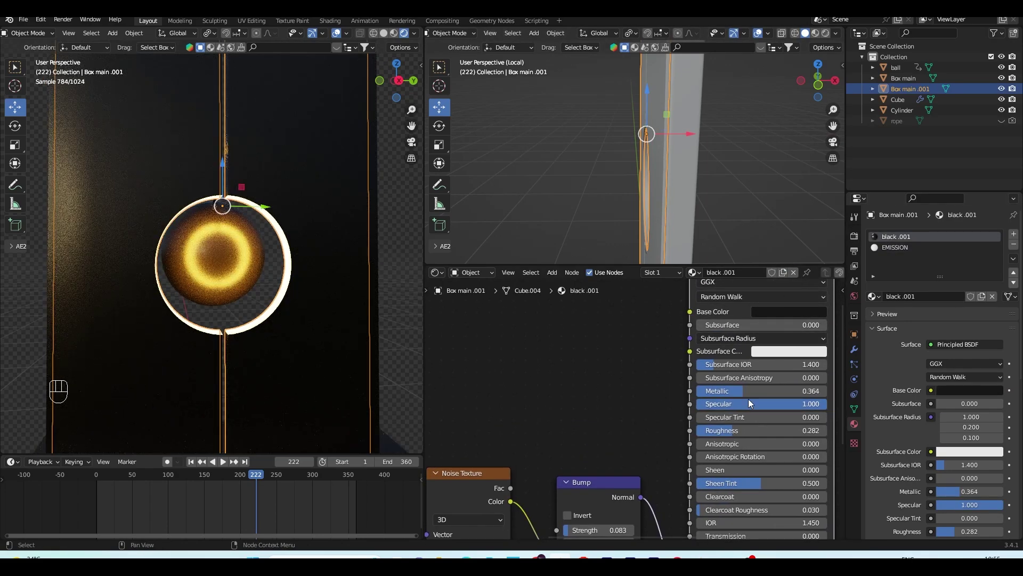
pyautogui.click(793, 312)
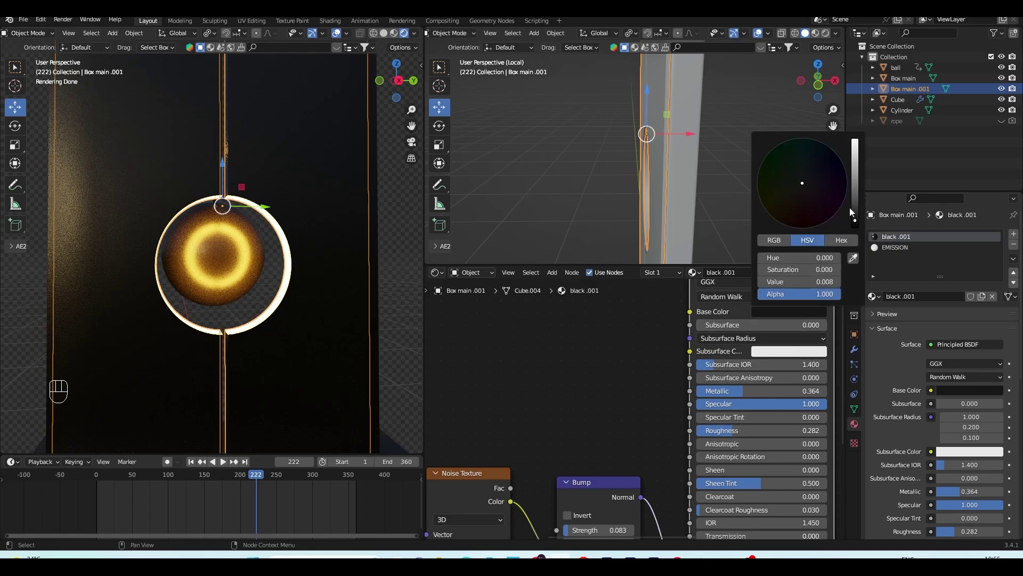
pyautogui.moveTo(852, 205); pyautogui.dragTo(855, 151)
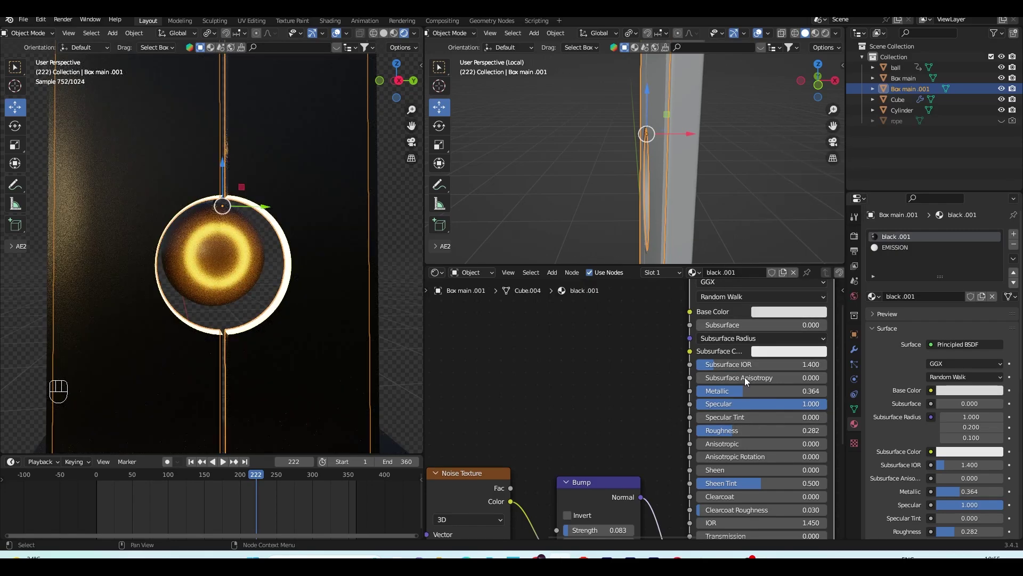
# Step: Set the copied material's Metallic to 1, Specular to 0 and Roughness to 0 for a chrome look
pyautogui.moveTo(763, 393); pyautogui.dragTo(823, 392)
pyautogui.moveTo(763, 403); pyautogui.dragTo(704, 404)
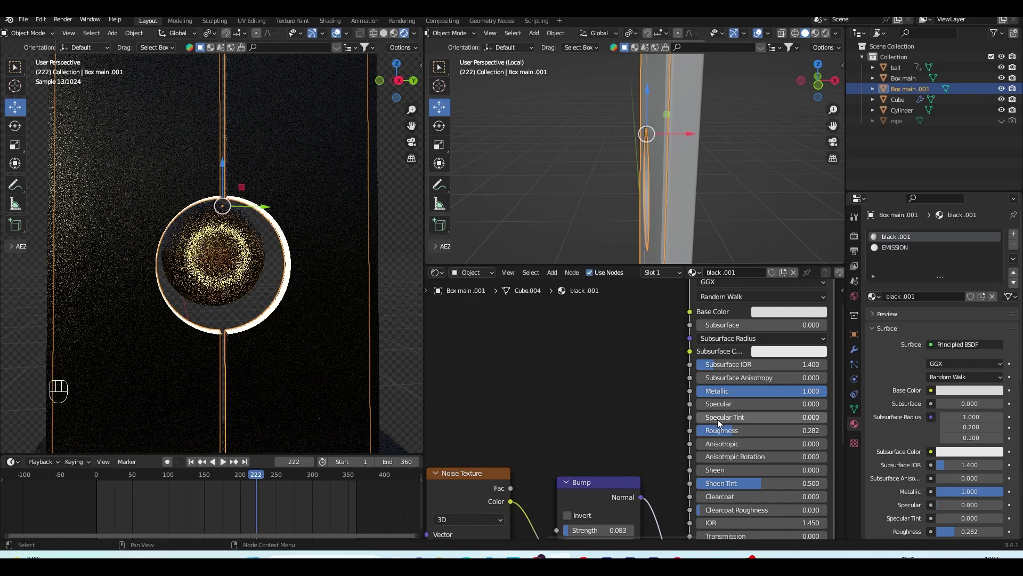
pyautogui.moveTo(763, 430); pyautogui.dragTo(703, 430)
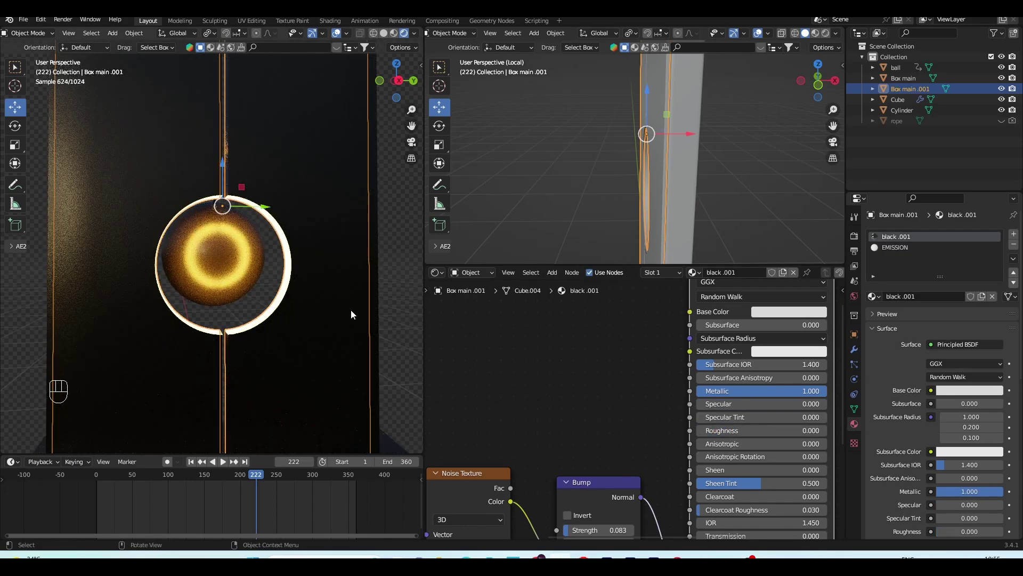
# Step: Check the chrome panel's reflections at frame 243 and disconnect the Bump node from its material's Normal input
pyautogui.moveTo(218, 349); pyautogui.dragTo(332, 296, button='middle')
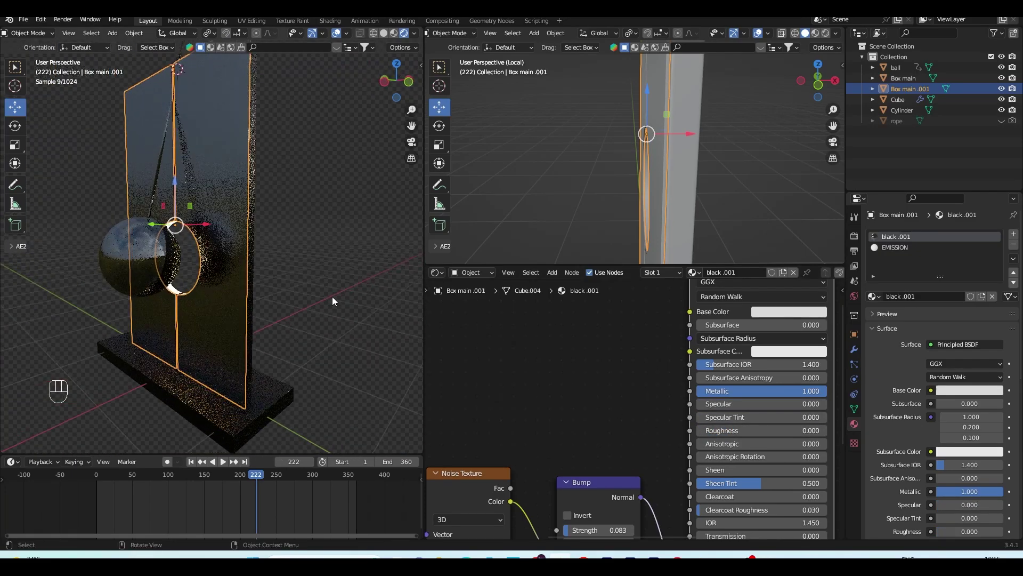
pyautogui.moveTo(266, 305)
pyautogui.mouseDown(button='middle')
pyautogui.moveTo(283, 296)
pyautogui.moveTo(267, 297)
pyautogui.mouseUp(button='middle')
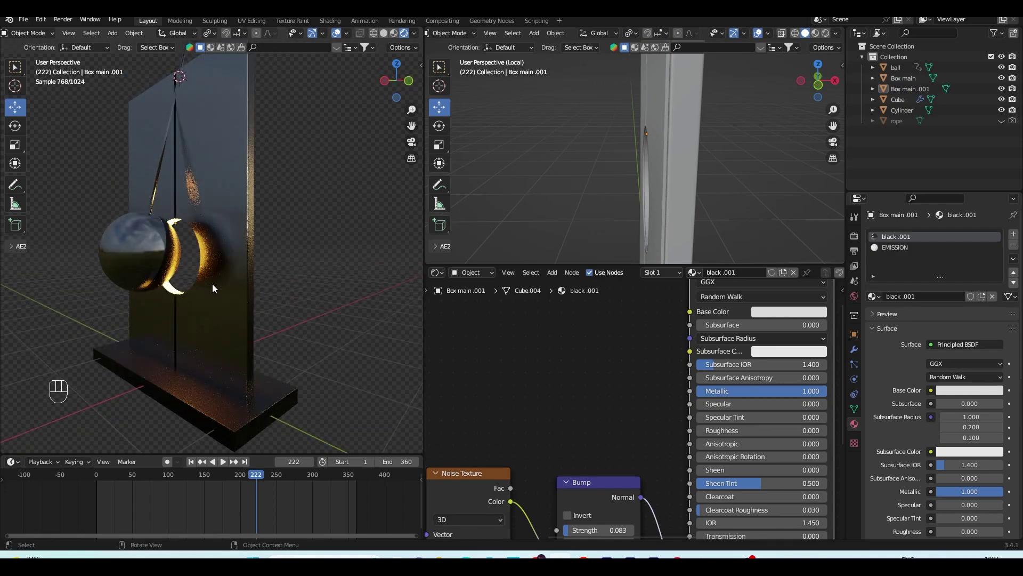
pyautogui.scroll(4, 196, 284)
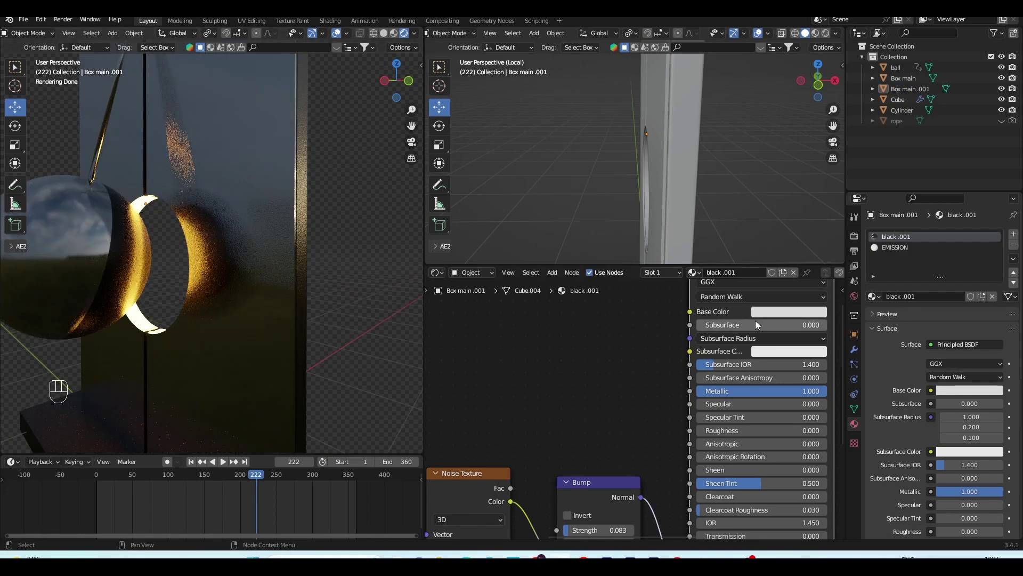
pyautogui.moveTo(746, 483); pyautogui.dragTo(738, 455, button='middle')
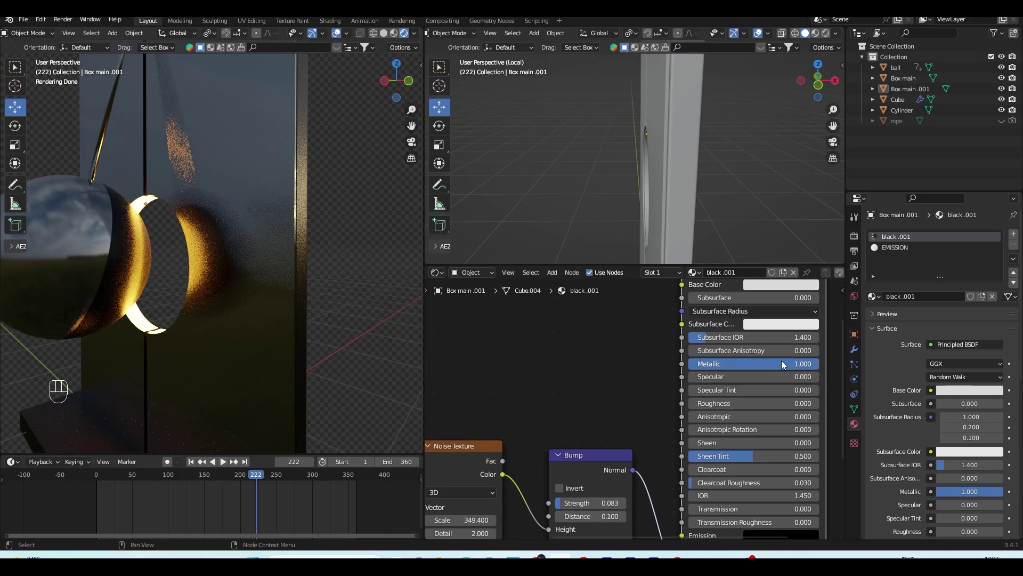
pyautogui.moveTo(266, 482)
pyautogui.mouseDown()
pyautogui.moveTo(231, 475)
pyautogui.moveTo(272, 474)
pyautogui.mouseUp()
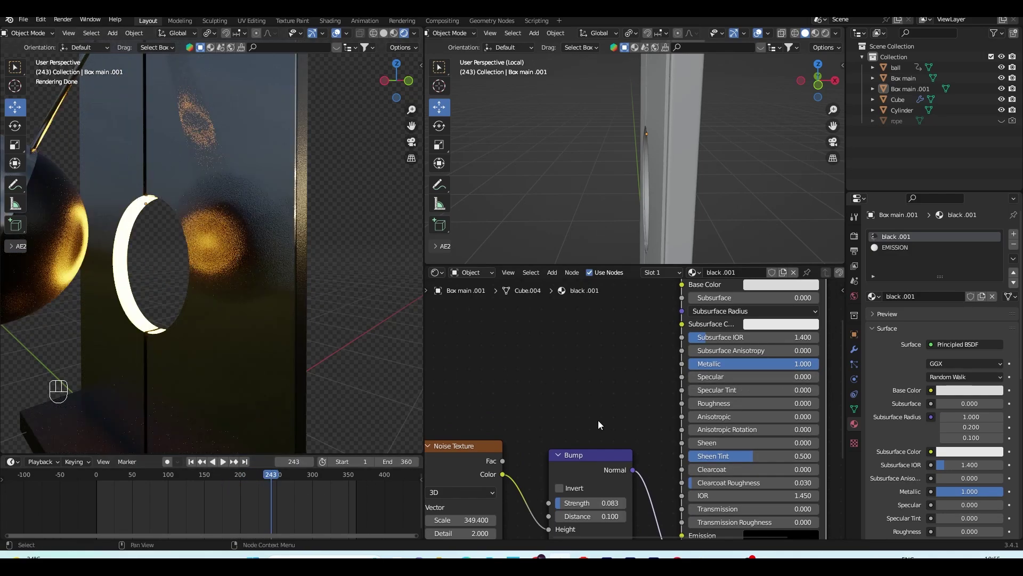
pyautogui.moveTo(598, 420); pyautogui.dragTo(606, 332, button='middle')
pyautogui.moveTo(690, 487); pyautogui.dragTo(632, 481)
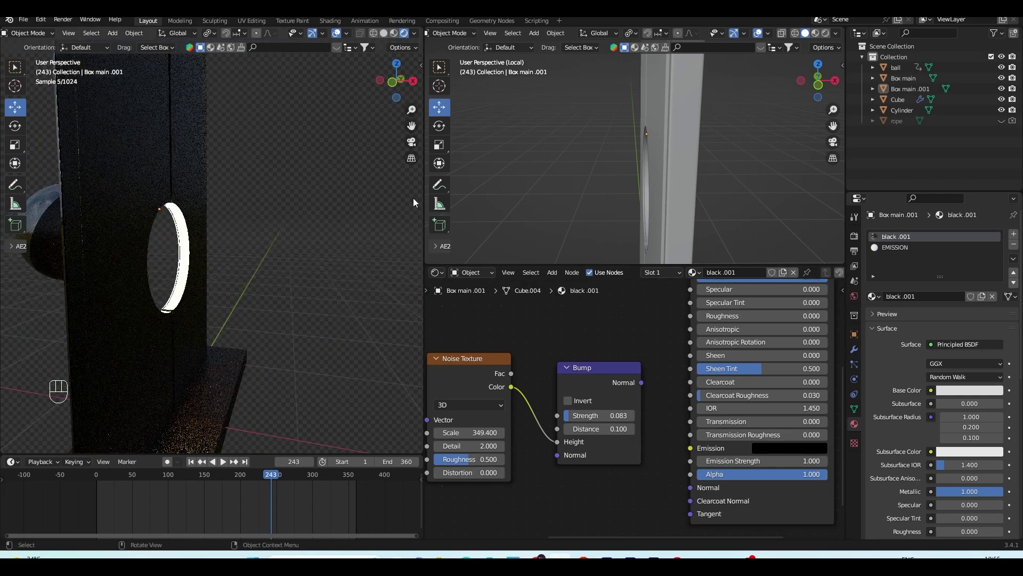
pyautogui.moveTo(313, 271); pyautogui.dragTo(238, 261, button='middle')
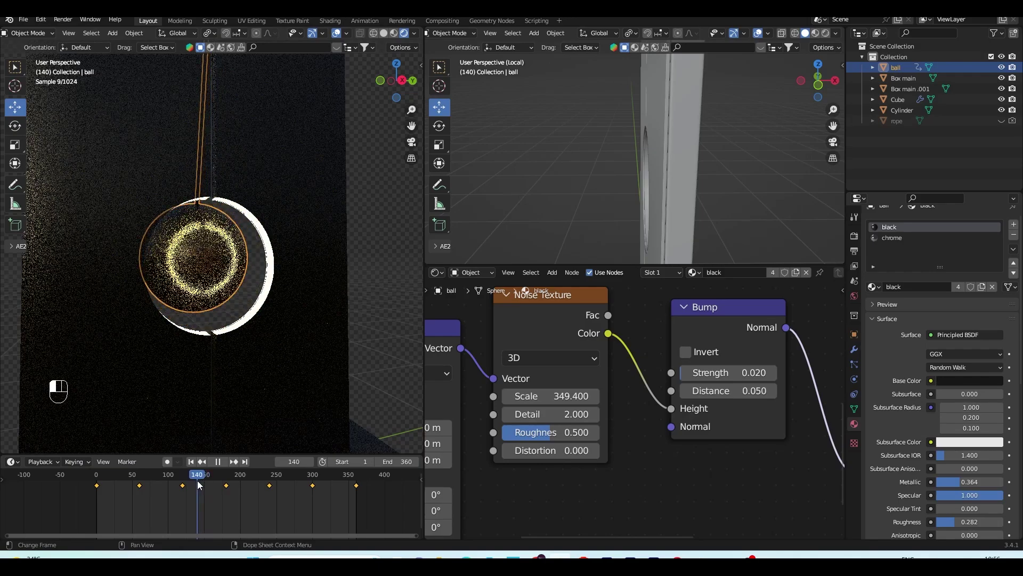
# Step: Fine-tune the Roughness of the ball's black material to 0.314 and play back the animation of the whole sculpture
pyautogui.scroll(-2, 583, 436)
pyautogui.moveTo(583, 435); pyautogui.dragTo(554, 474, button='middle')
pyautogui.scroll(3, 667, 455)
pyautogui.moveTo(741, 463); pyautogui.dragTo(598, 462, button='middle')
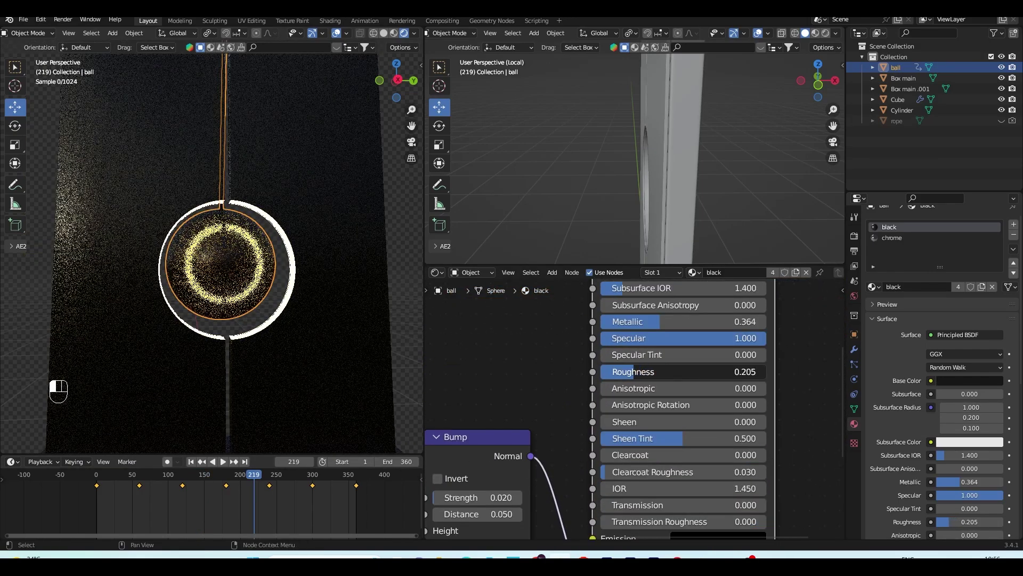
pyautogui.moveTo(682, 371); pyautogui.dragTo(693, 372)
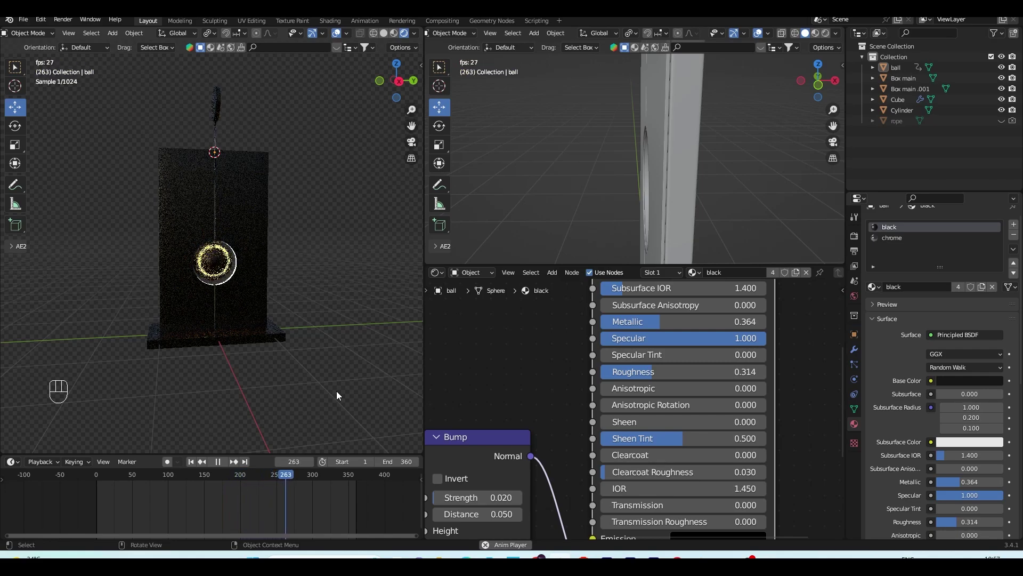
pyautogui.press('Escape')
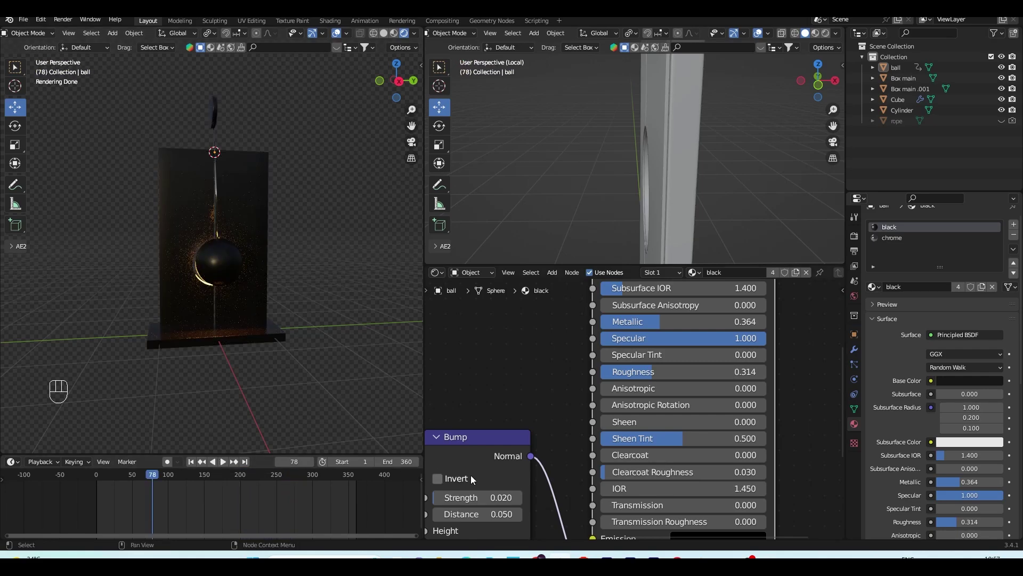
# Step: Save the pendulum file and bring the black material's full node tree into view
pyautogui.scroll(-6, 518, 407)
pyautogui.hotkey('ctrl', 's')
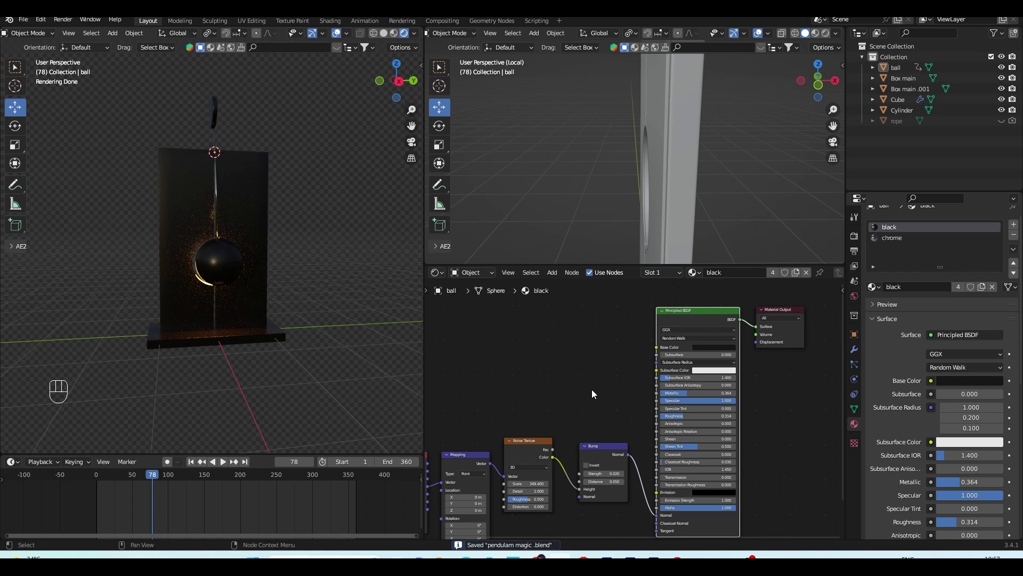
pyautogui.scroll(-4, 592, 392)
pyautogui.scroll(-3, 740, 204)
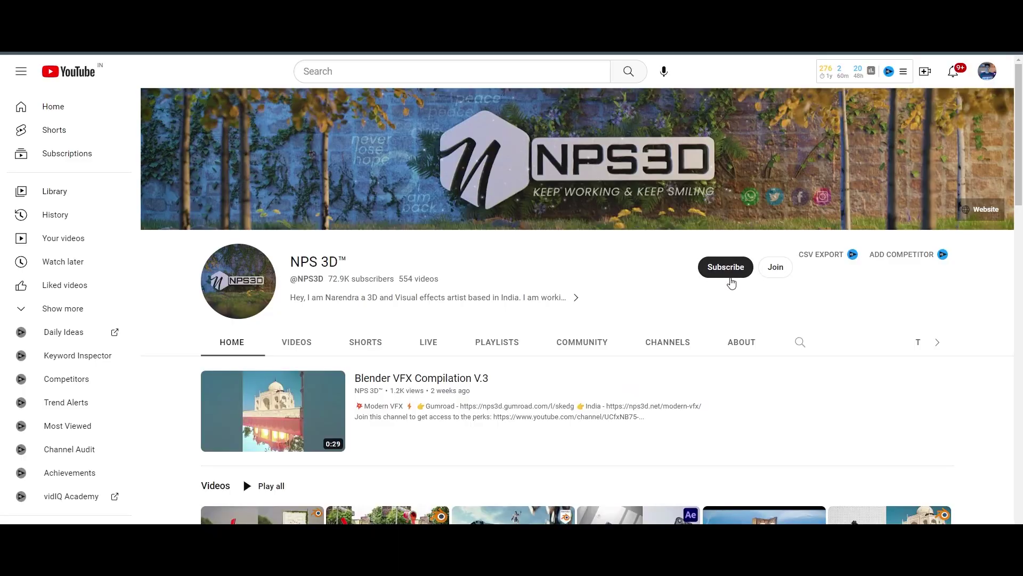
# Step: On YouTube, subscribe to the NPS 3D channel, set its notifications to All and browse its video lists
pyautogui.click(726, 267)
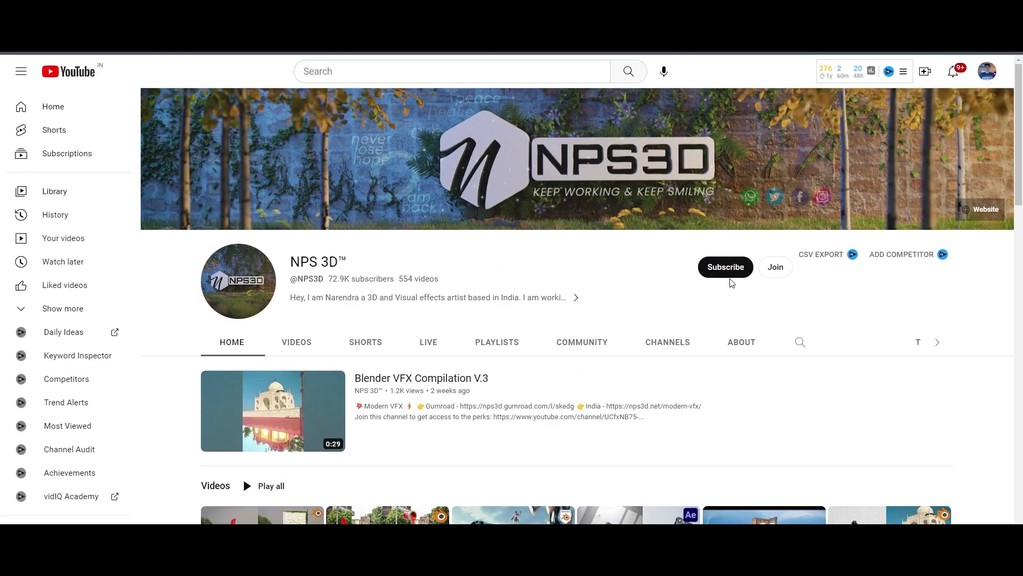
pyautogui.click(726, 270)
pyautogui.click(740, 271)
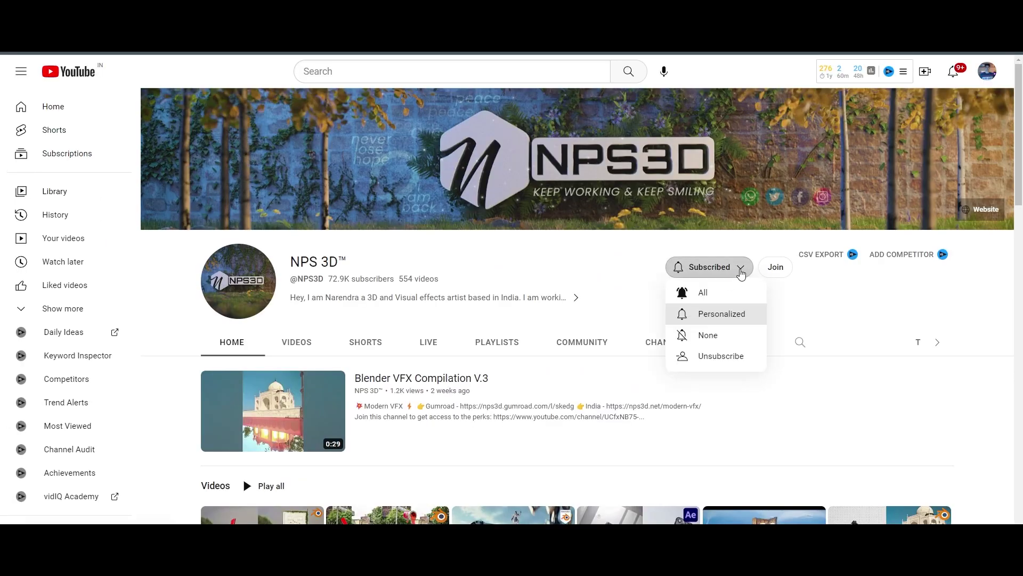
pyautogui.click(725, 296)
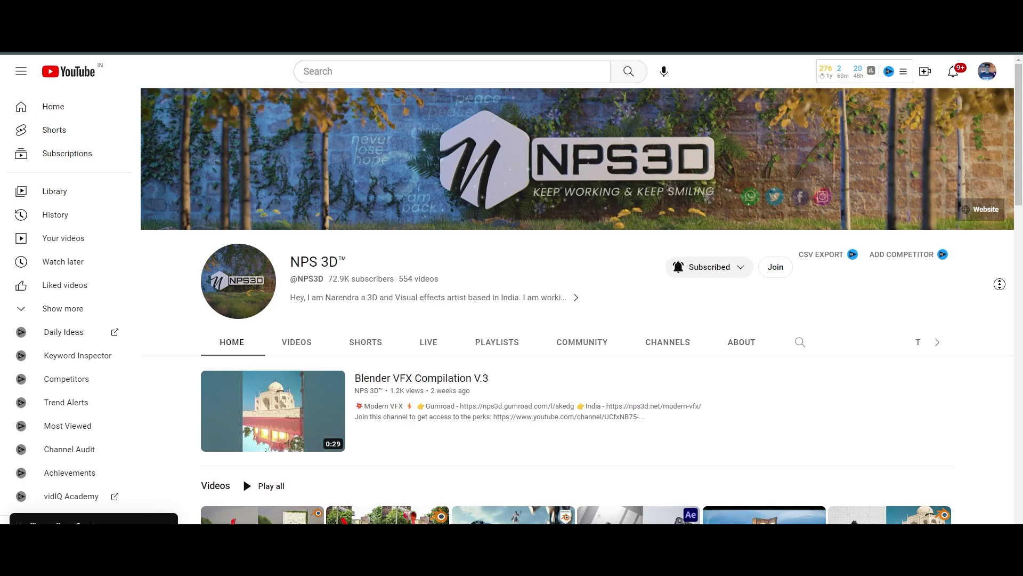
pyautogui.scroll(-4, 1000, 284)
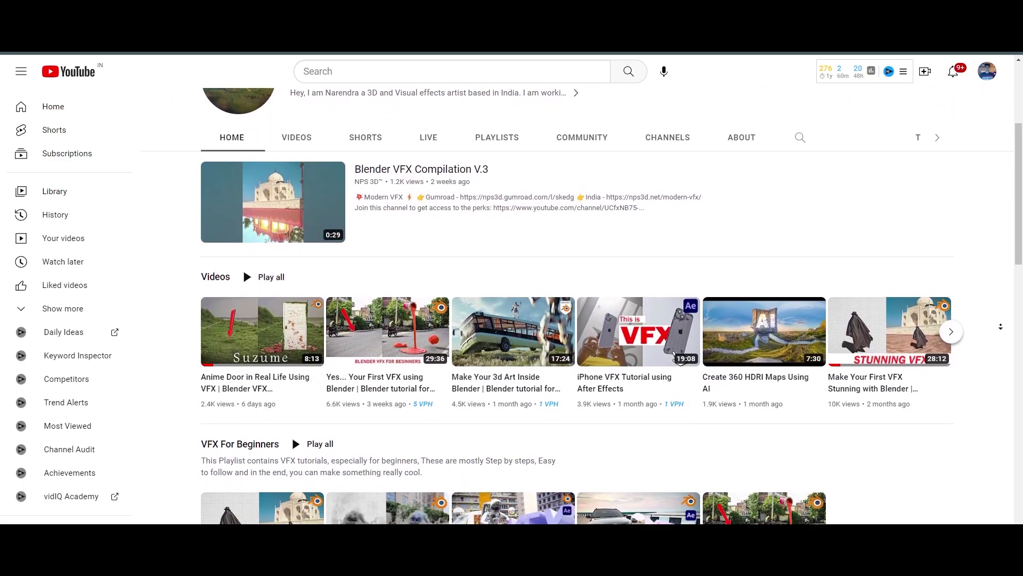
pyautogui.scroll(-9, 1001, 326)
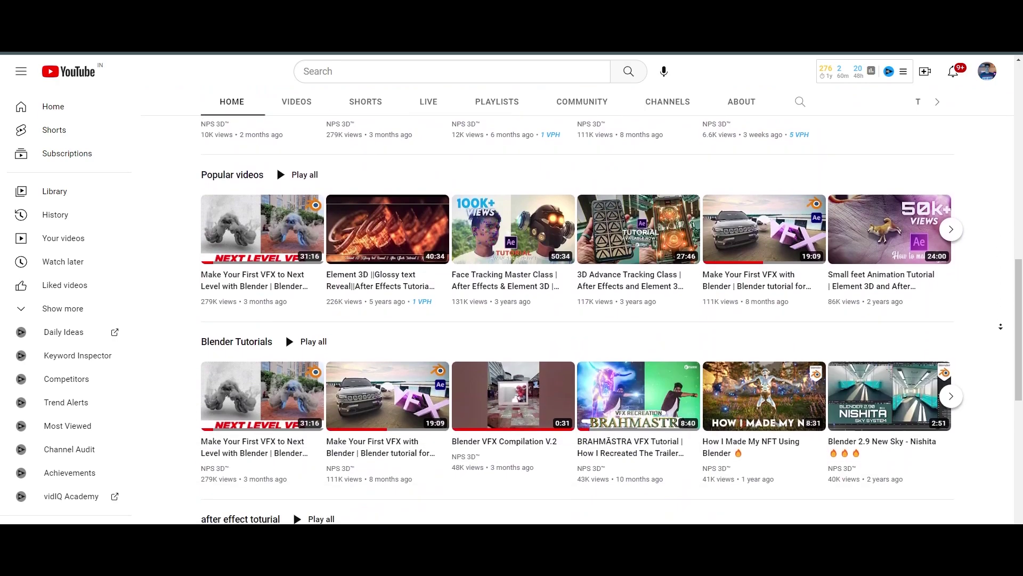
pyautogui.scroll(-9, 1001, 327)
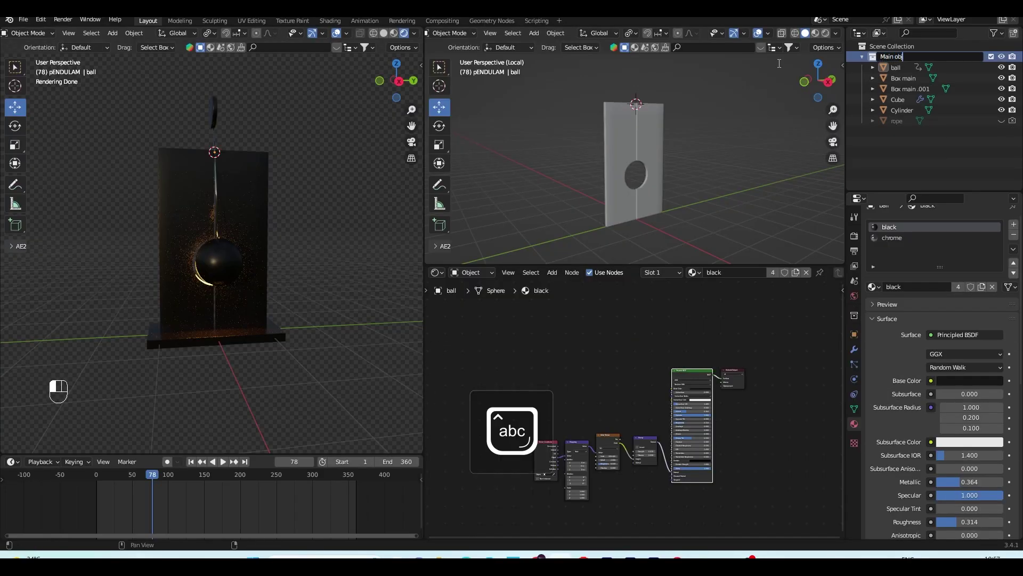
# Step: Back in Blender, rename the sculpture's collection as Main obj and save the file
pyautogui.press('Return')
pyautogui.hotkey('ctrl', 's')
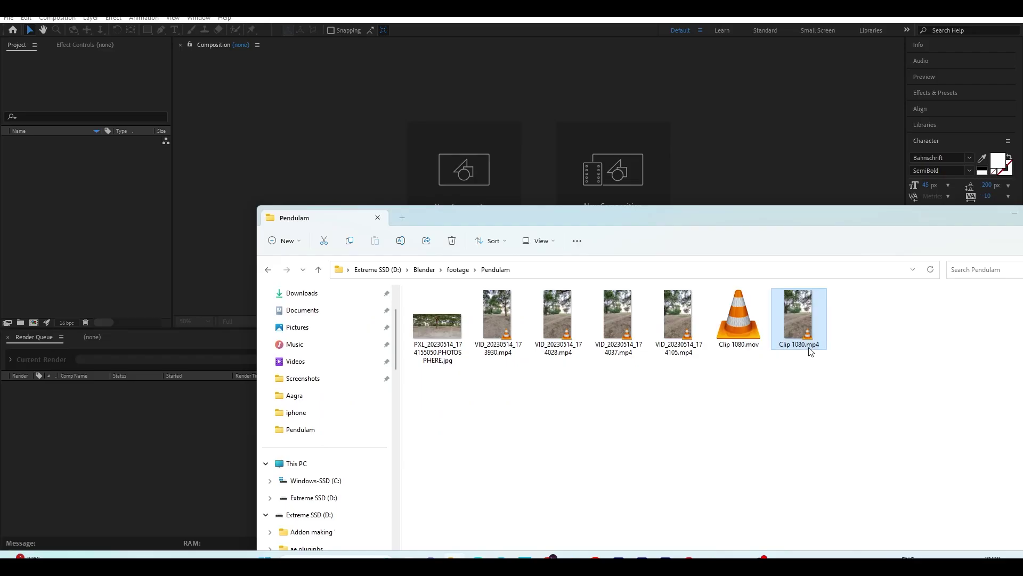
# Step: Import Clip 1080.mp4, create a composition from it and dock the Composition viewer as a narrow full-height panel along the window's side
pyautogui.moveTo(797, 320); pyautogui.dragTo(104, 235)
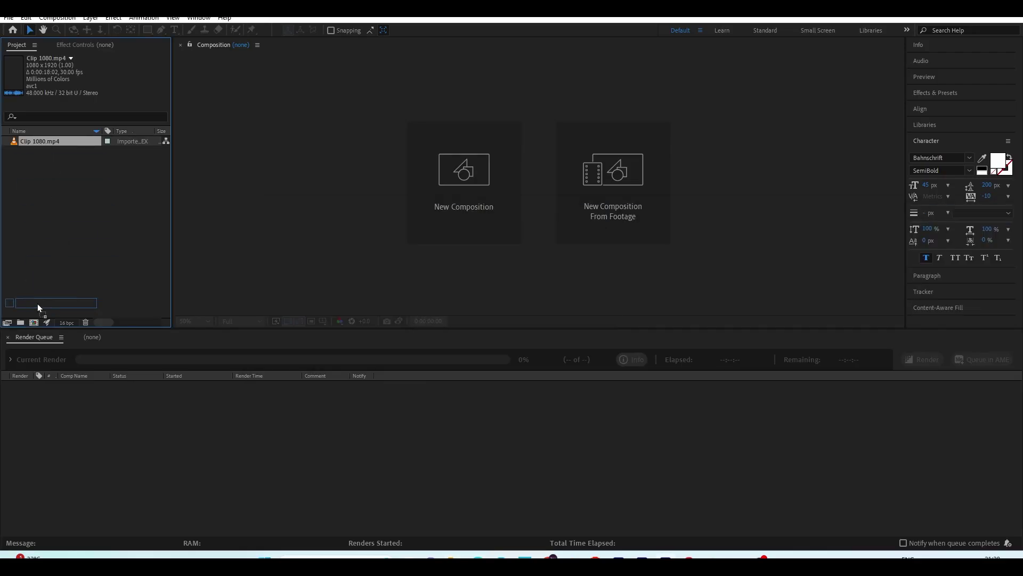
pyautogui.moveTo(37, 302); pyautogui.dragTo(34, 322)
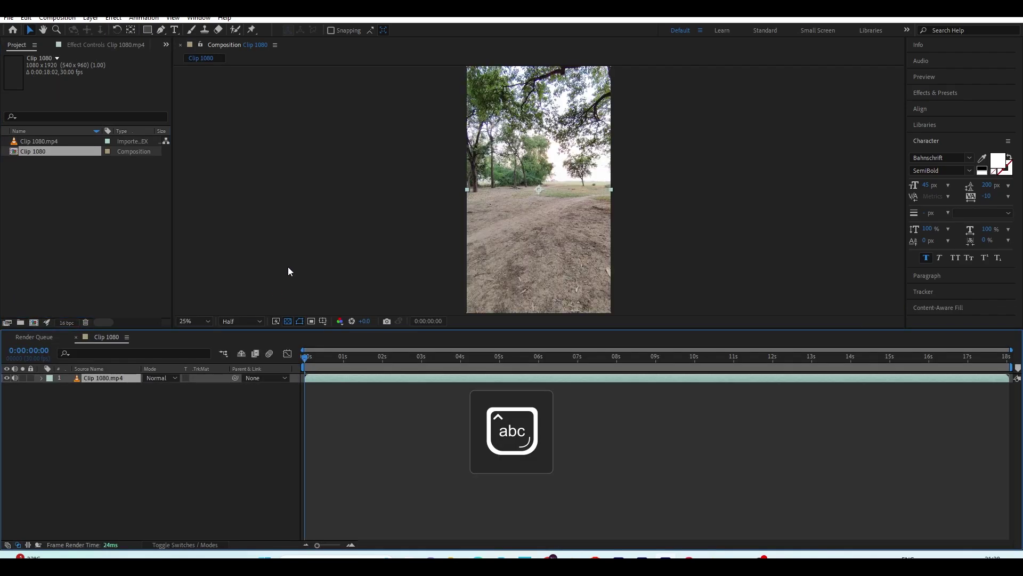
pyautogui.moveTo(222, 44); pyautogui.dragTo(8, 140)
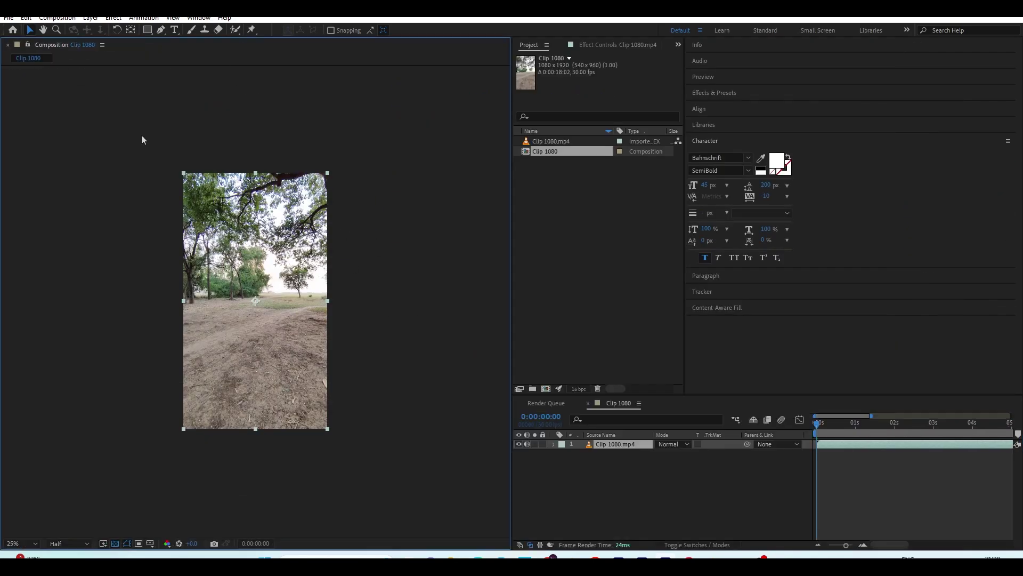
pyautogui.moveTo(511, 271); pyautogui.dragTo(326, 271)
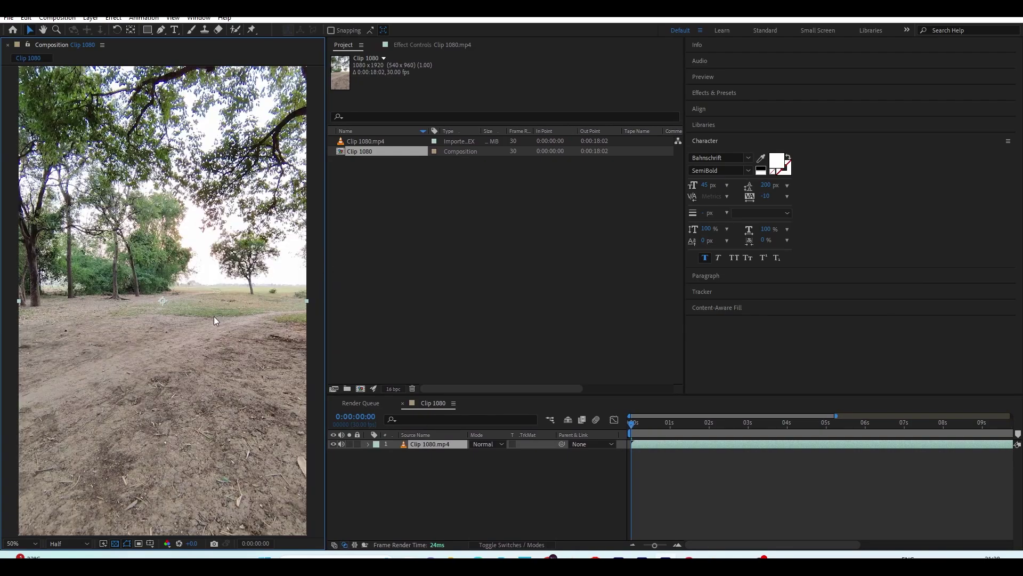
# Step: Pre-compose the Clip 1080.mp4 layer as Clip 1080.mp4 Comp 1, leaving all attributes in Clip 1080
pyautogui.rightClick(427, 443)
pyautogui.click(469, 388)
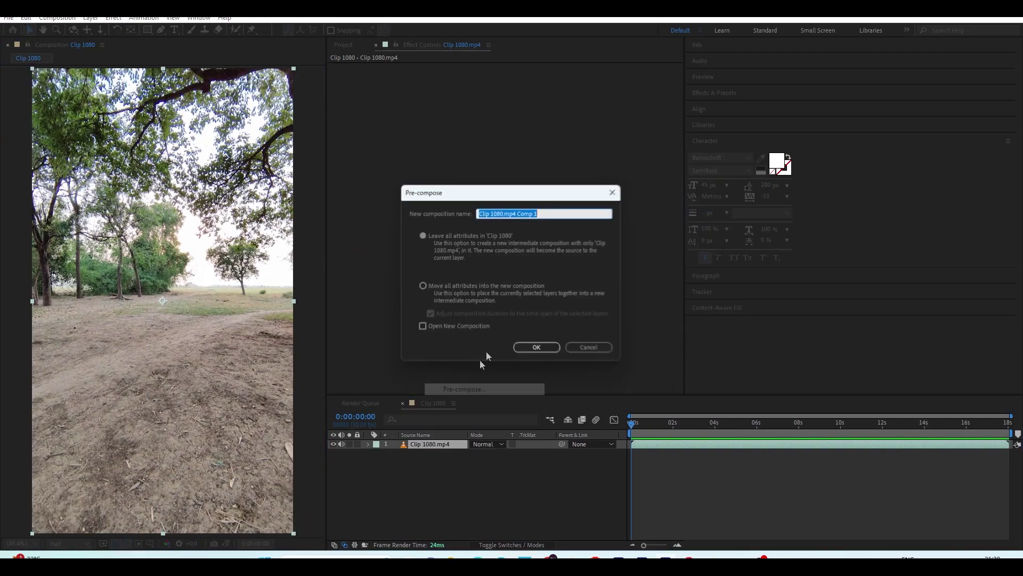
pyautogui.click(539, 349)
# Step: Inside the pre-comp, give the clip an Unsharp Mask with Amount 150 and Radius 50, and add a Tint effect
pyautogui.doubleClick(440, 445)
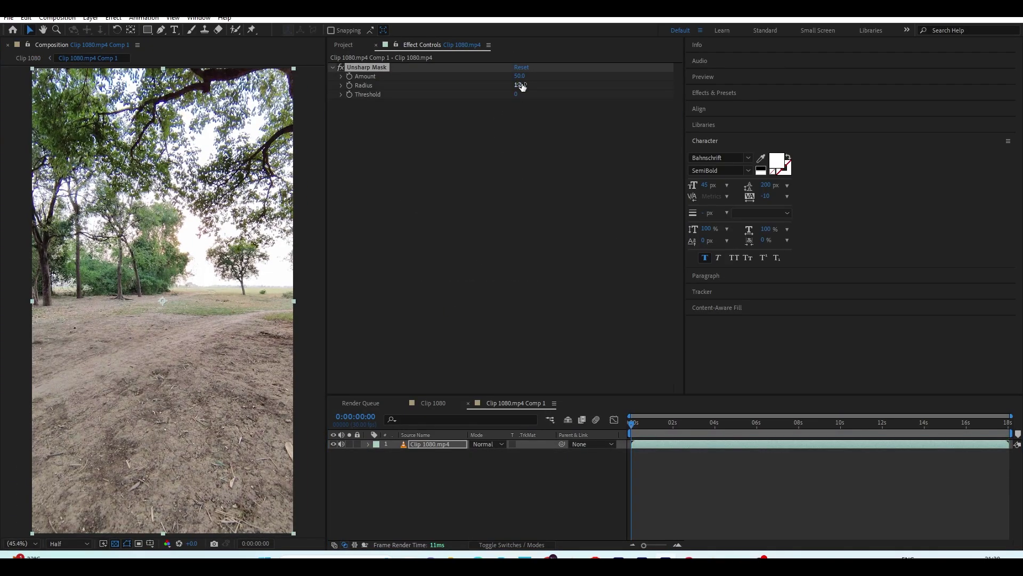
pyautogui.click(521, 77)
pyautogui.hotkey('ctrl', 'space')
pyautogui.write('tint')
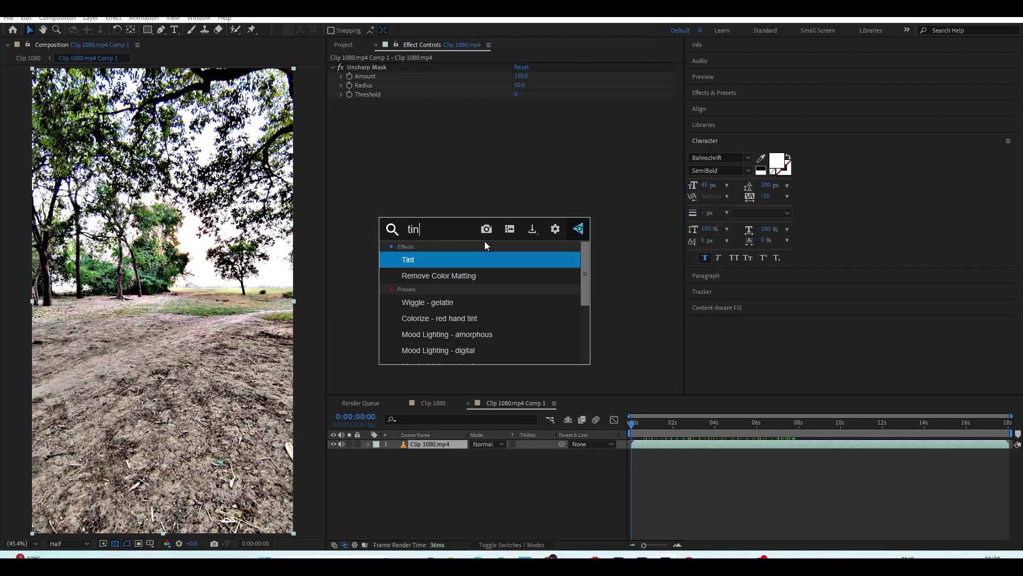
pyautogui.click(435, 261)
# Step: In the Clip 1080 composition, analyze the pre-composed layer with 3D Camera Tracker, using Detailed Analysis and the Typical solve method
pyautogui.click(433, 403)
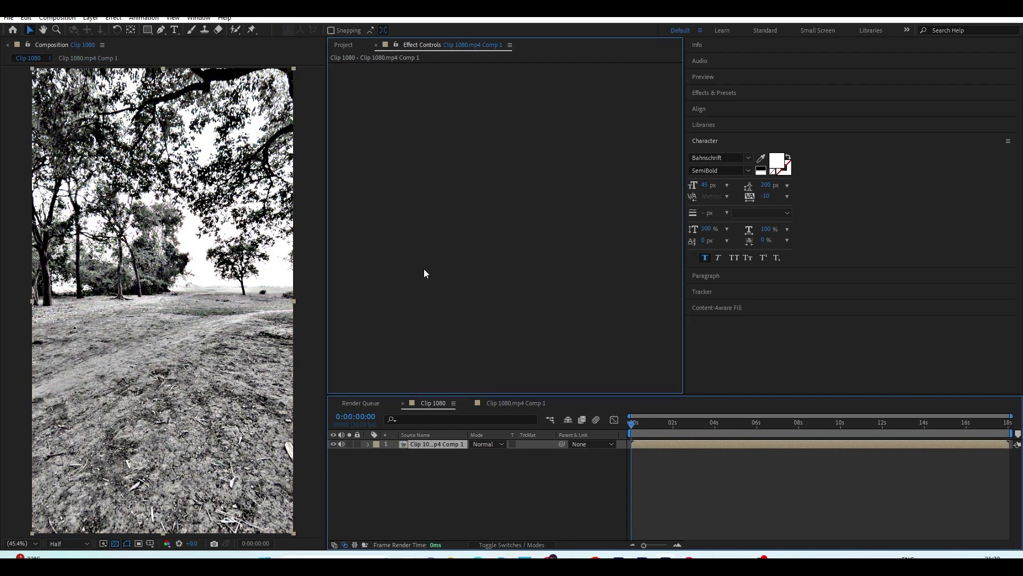
pyautogui.hotkey('ctrl', 'space')
pyautogui.write('3d')
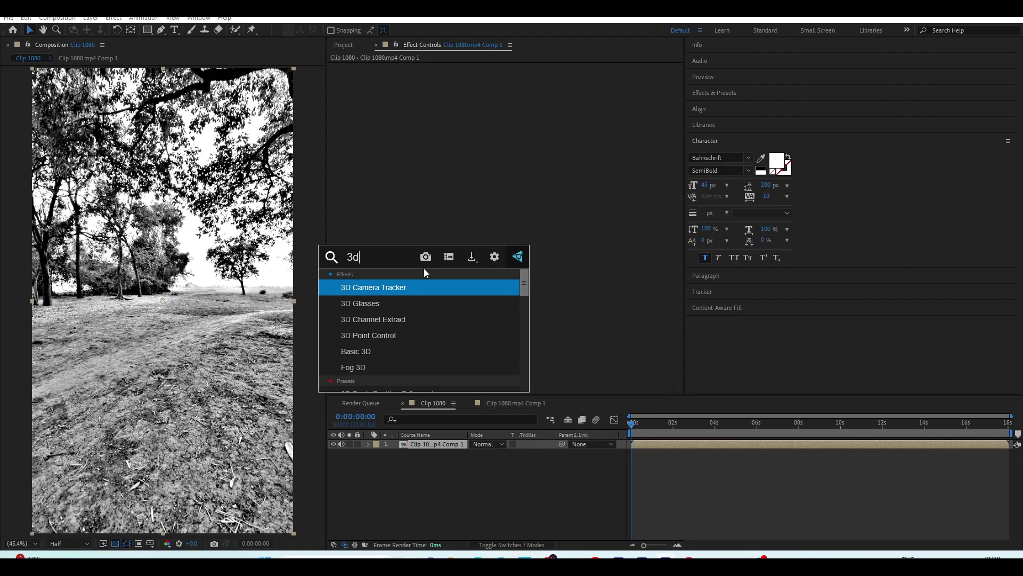
pyautogui.click(391, 291)
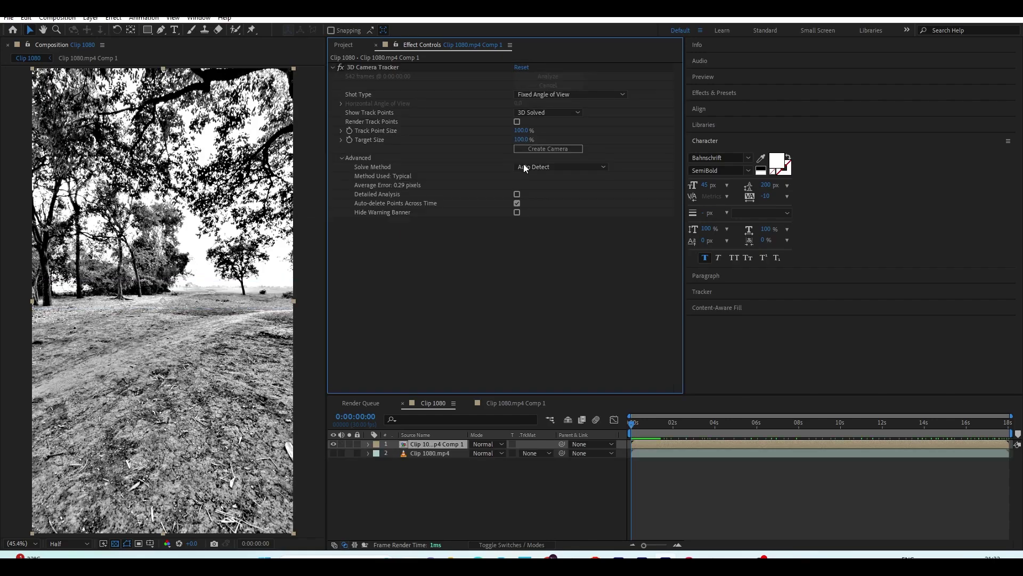
pyautogui.click(516, 195)
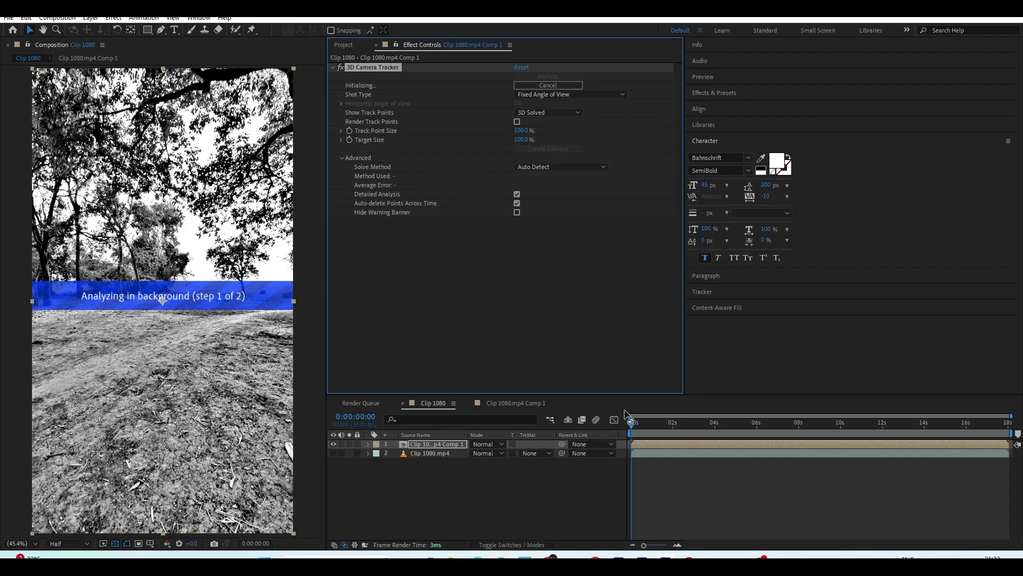
pyautogui.click(550, 167)
pyautogui.click(548, 194)
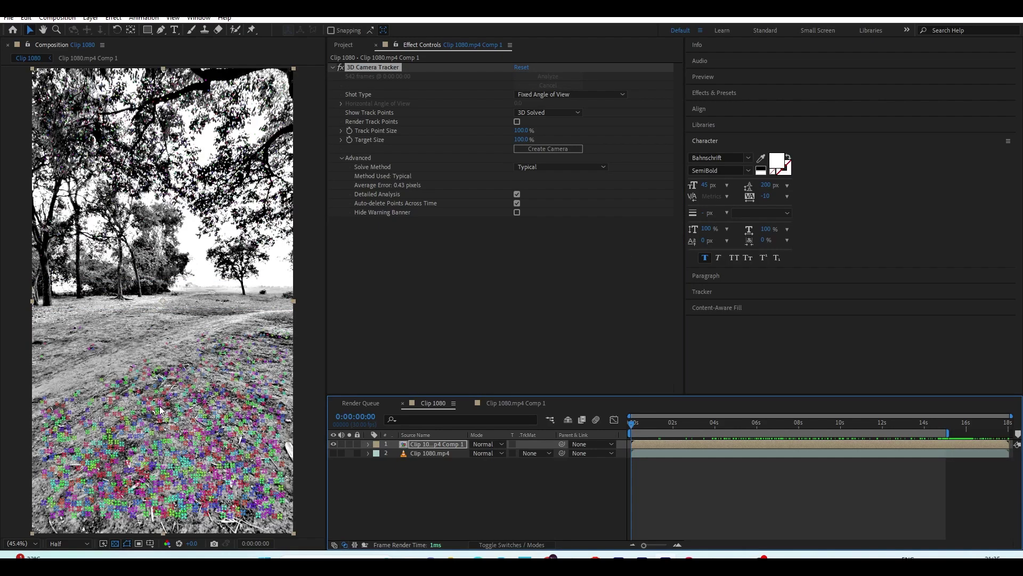
# Step: Set the ground plane and origin from a group of track points on the dirt ground
pyautogui.moveTo(184, 338)
pyautogui.mouseDown()
pyautogui.moveTo(196, 385)
pyautogui.moveTo(96, 365)
pyautogui.moveTo(101, 346)
pyautogui.mouseUp()
pyautogui.rightClick(163, 358)
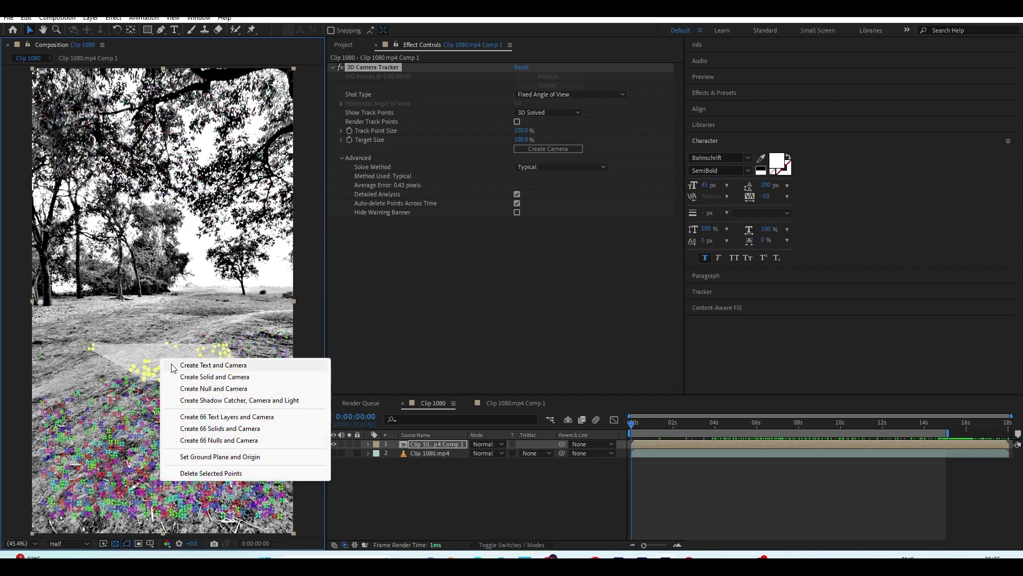
pyautogui.click(219, 457)
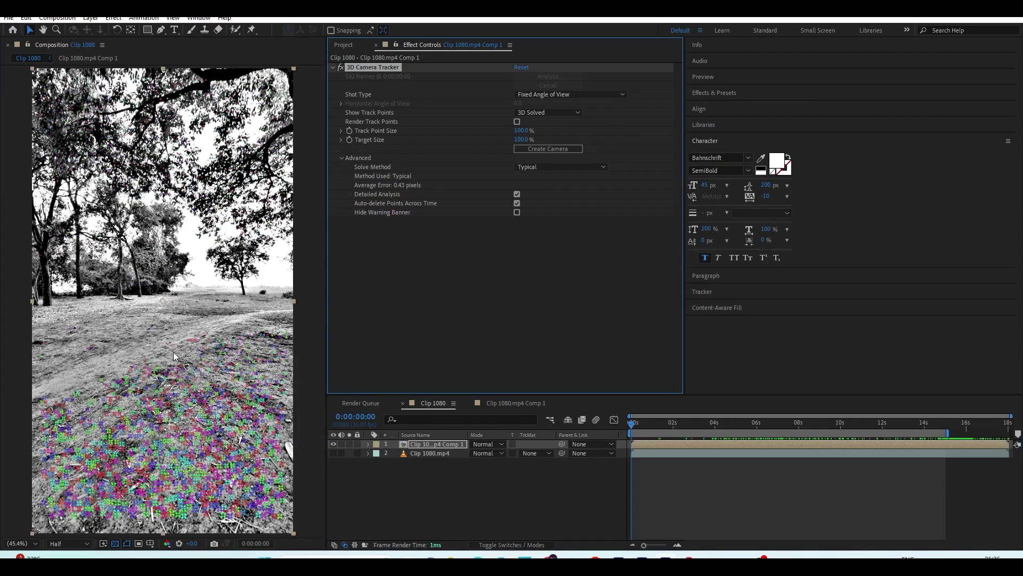
# Step: Create a solid and camera from the ground track points near the path and scale the solid to 1000%
pyautogui.rightClick(155, 371)
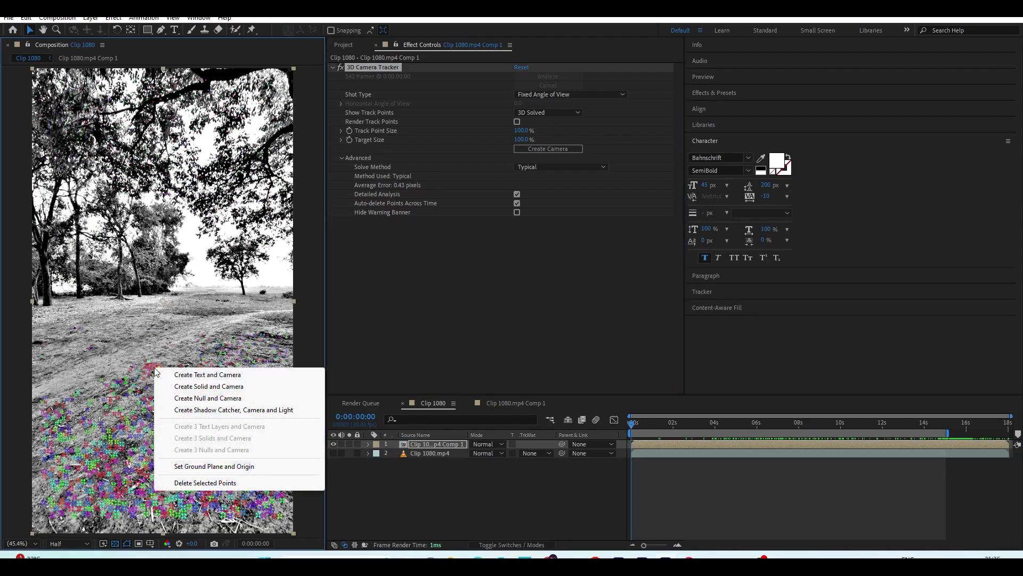
pyautogui.click(191, 387)
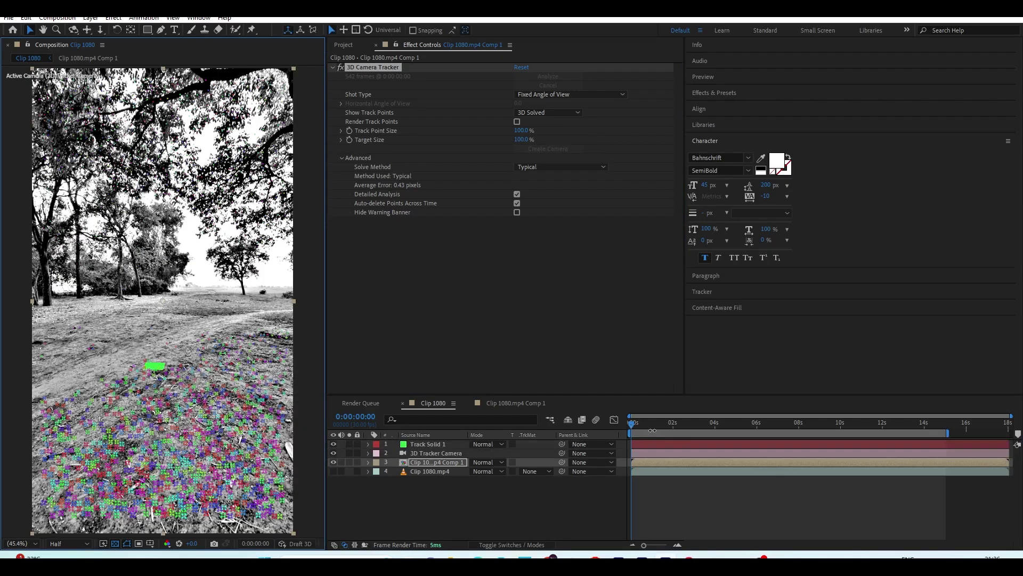
pyautogui.moveTo(632, 425); pyautogui.dragTo(638, 425)
pyautogui.keyDown('shift'); pyautogui.moveTo(485, 453); pyautogui.dragTo(555, 447); pyautogui.keyUp('shift')
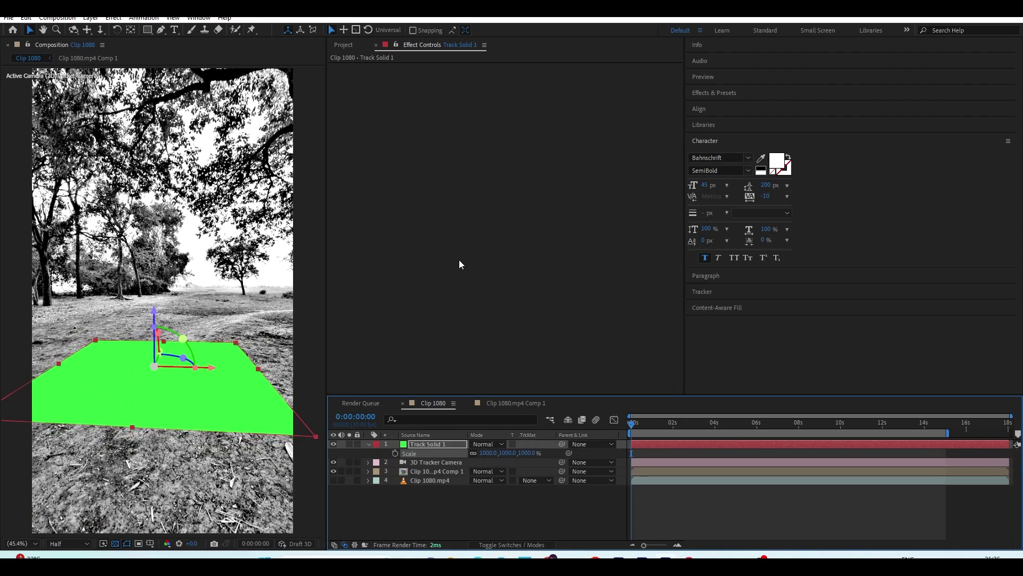
# Step: Apply the Grid effect to the track solid and preview it over the original footage
pyautogui.hotkey('ctrl', 'space')
pyautogui.write('grid')
pyautogui.press('Return')
pyautogui.click(654, 458)
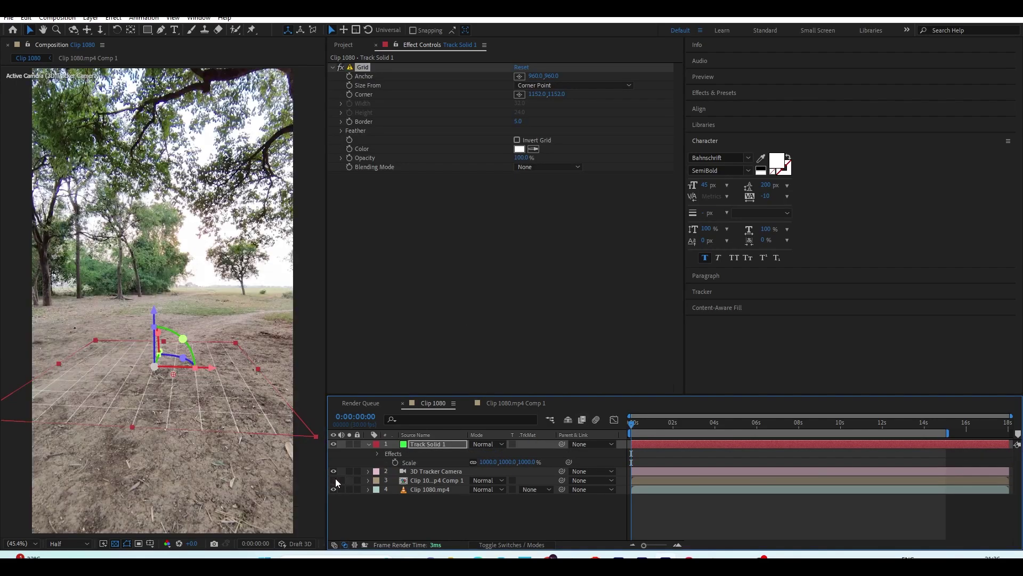
pyautogui.press('space')
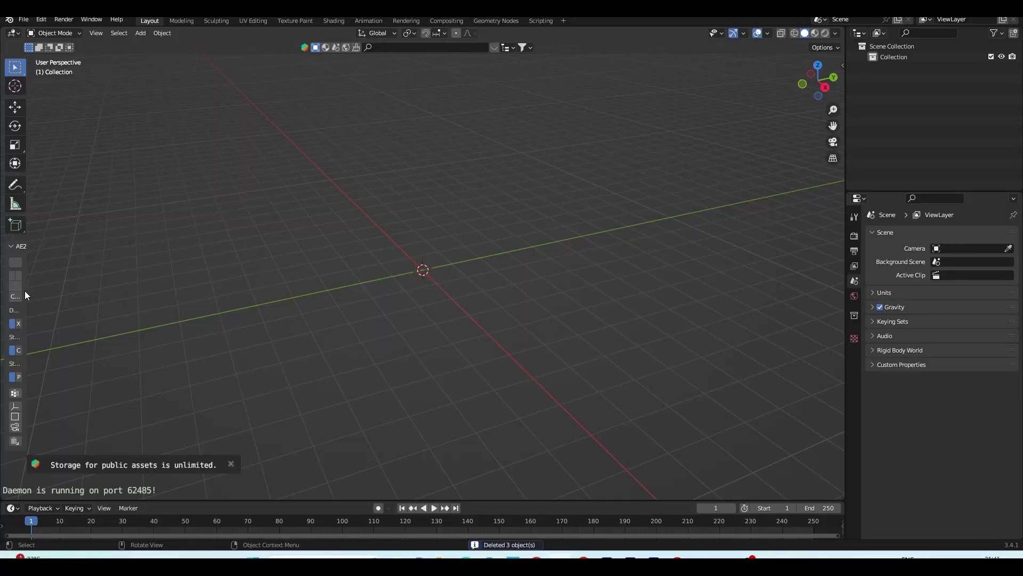
# Step: Copy the 3D Tracker Camera's Position and Orientation keyframes in After Effects and create a camera from them with AE2Blend in Blender
pyautogui.moveTo(25, 290); pyautogui.dragTo(99, 290)
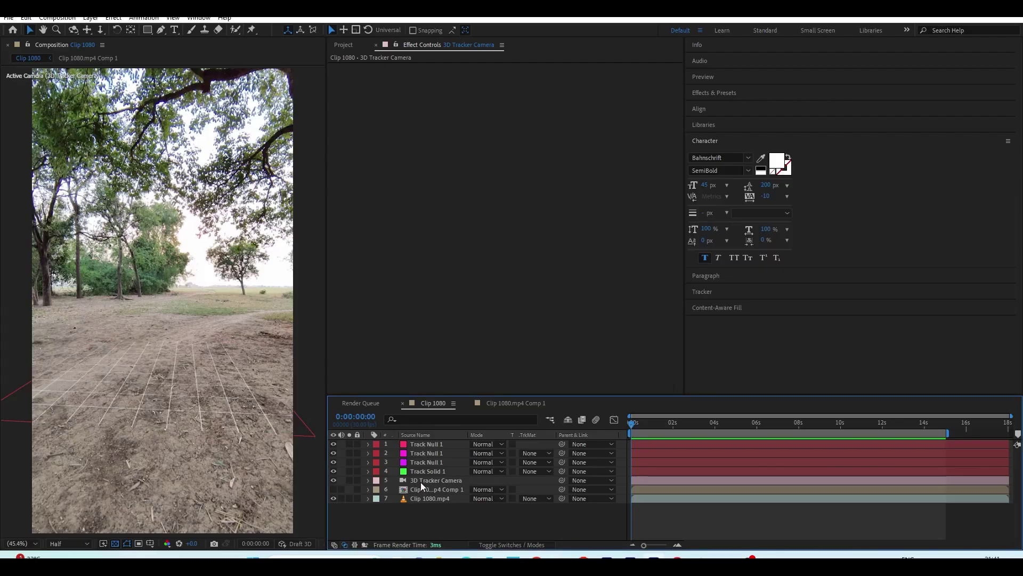
pyautogui.click(421, 482)
pyautogui.press('u')
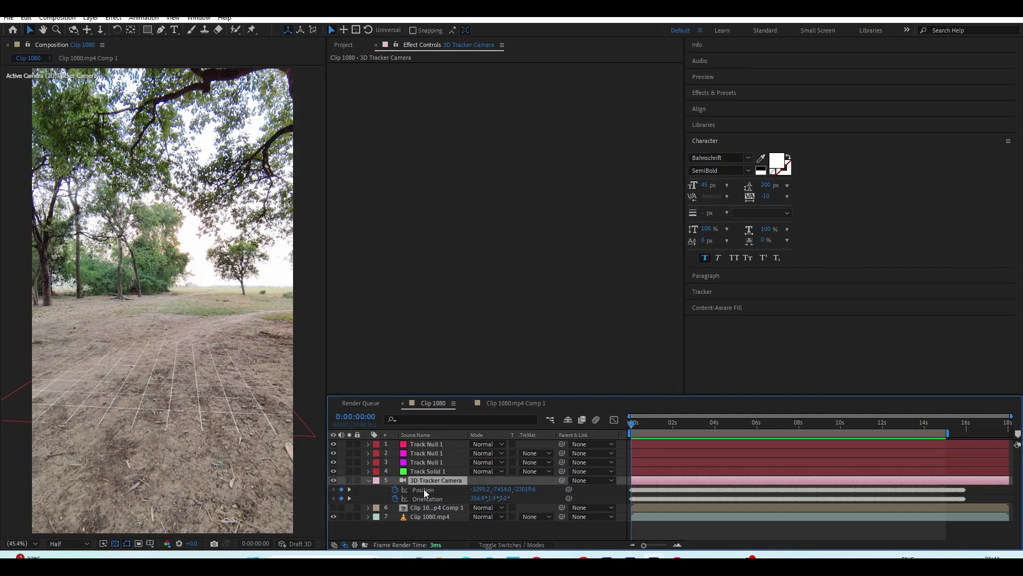
pyautogui.click(424, 489)
pyautogui.keyDown('shift'); pyautogui.click(427, 499); pyautogui.keyUp('shift')
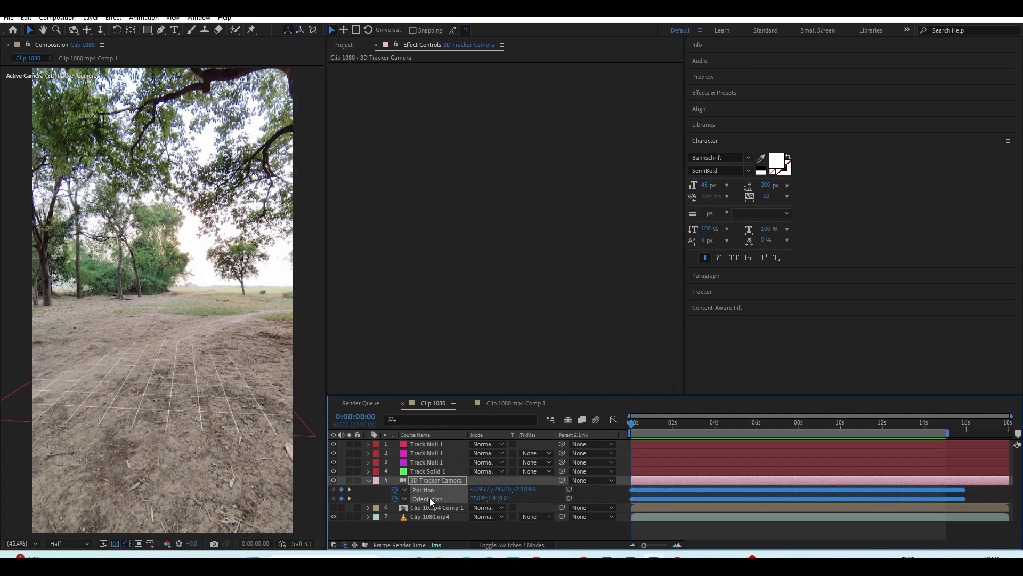
pyautogui.click(569, 555)
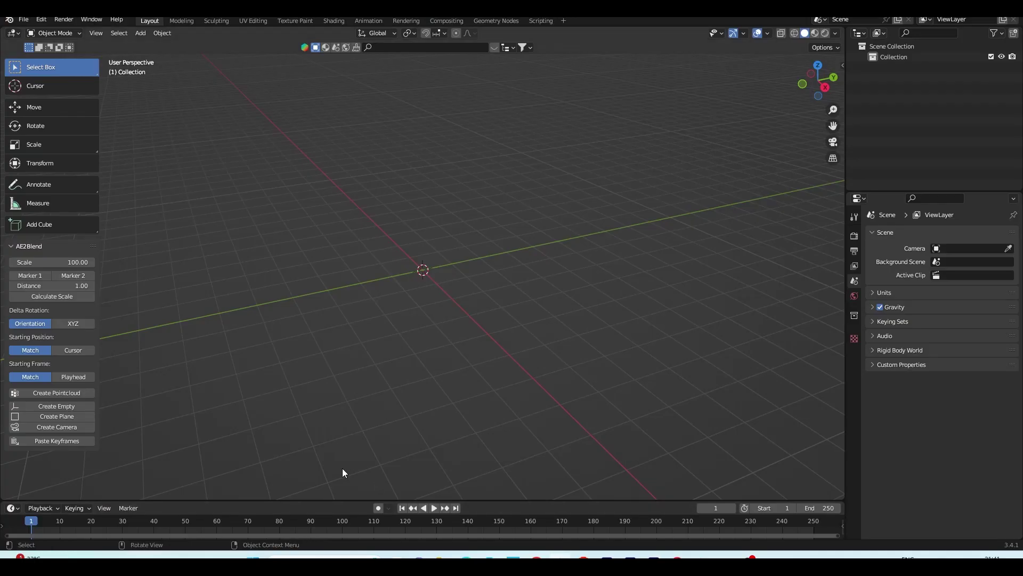
pyautogui.click(72, 428)
# Step: Enlarge the timeline, shift the camera keyframes to start at frame 1 and set the end frame to 400
pyautogui.moveTo(214, 500); pyautogui.dragTo(214, 379)
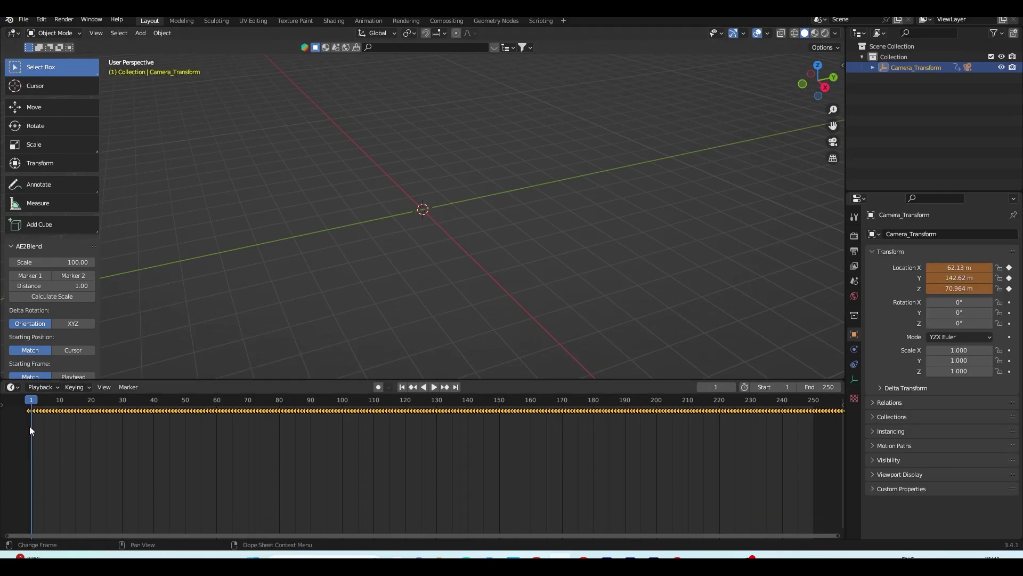
pyautogui.scroll(4, 30, 426)
pyautogui.moveTo(83, 417); pyautogui.dragTo(184, 425, button='middle')
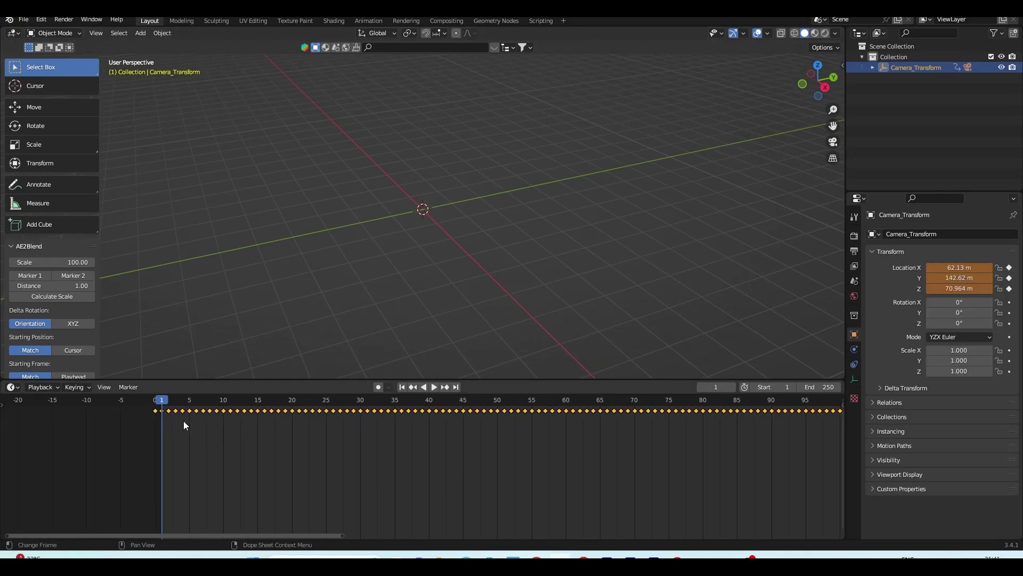
pyautogui.moveTo(173, 416); pyautogui.dragTo(183, 414)
pyautogui.keyDown('ctrl'); pyautogui.moveTo(183, 414); pyautogui.dragTo(318, 463, button='middle'); pyautogui.keyUp('ctrl')
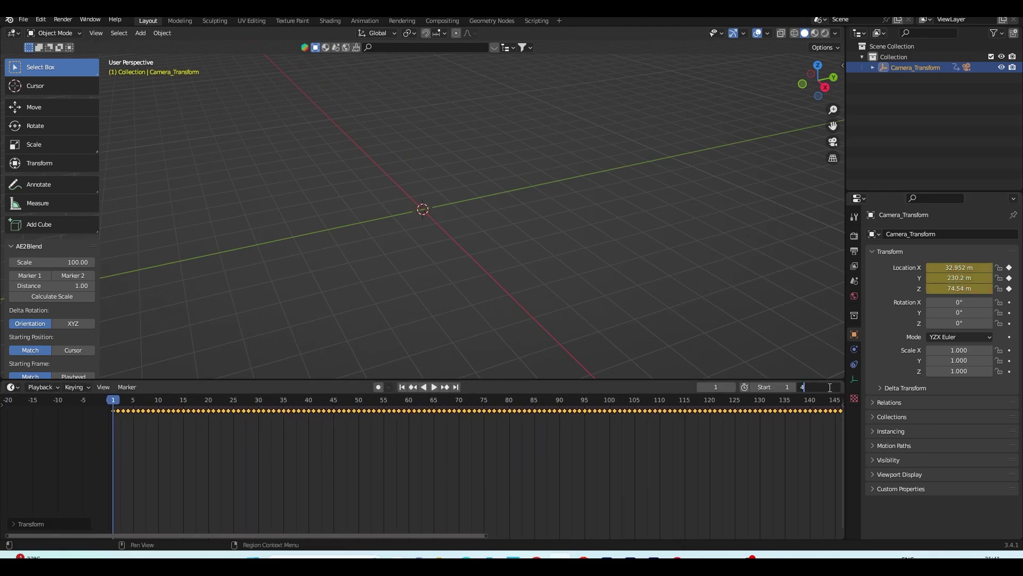
pyautogui.write('400')
pyautogui.press('Return')
# Step: Set the output to 1080 × 1920 px at 30 fps and play back the motion through the camera view
pyautogui.press('KP_0')
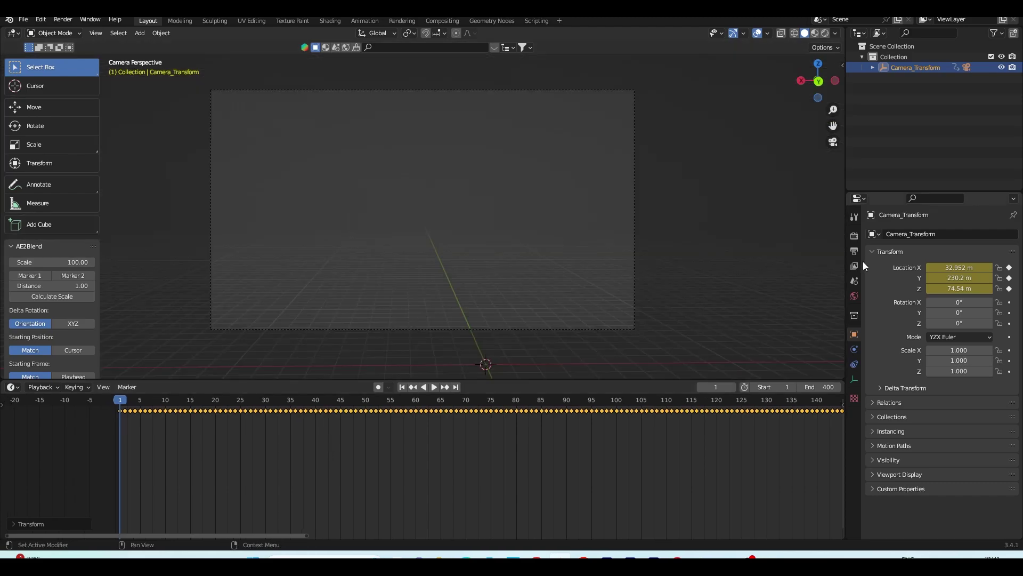
pyautogui.click(855, 250)
pyautogui.doubleClick(982, 249)
pyautogui.write('108')
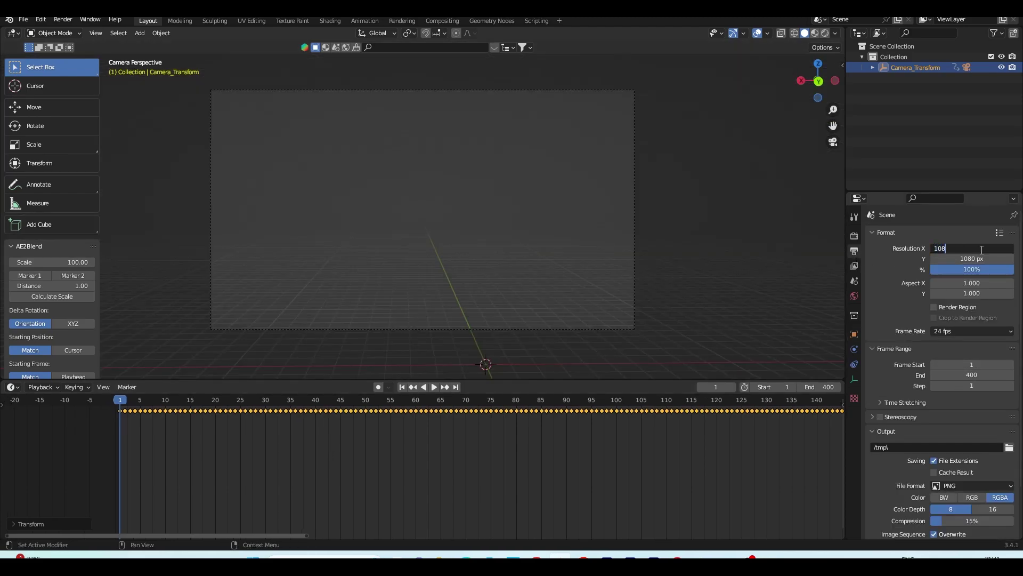
pyautogui.write('0')
pyautogui.press('Tab')
pyautogui.press('Return')
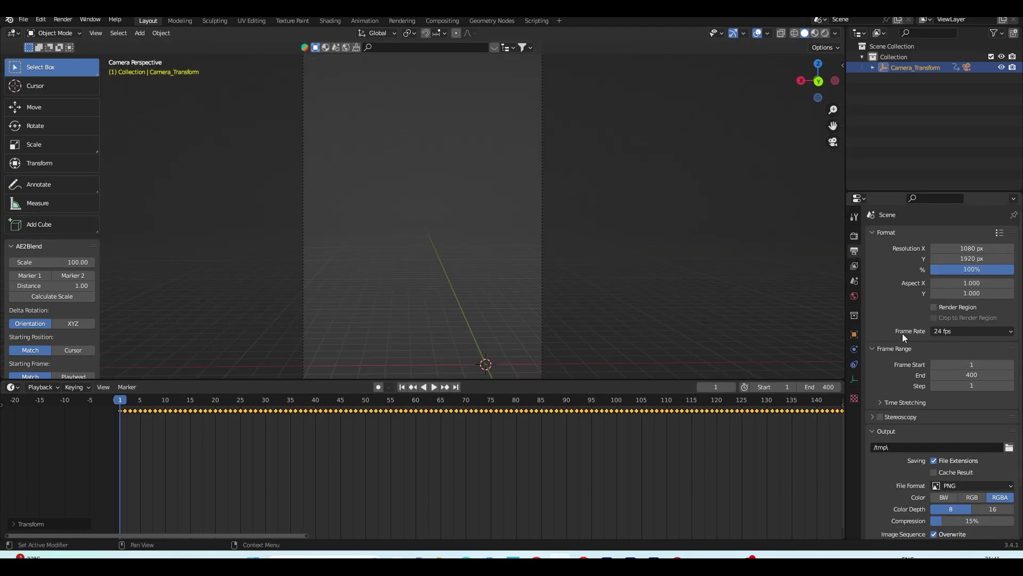
pyautogui.click(957, 331)
pyautogui.click(956, 380)
pyautogui.scroll(-2, 505, 338)
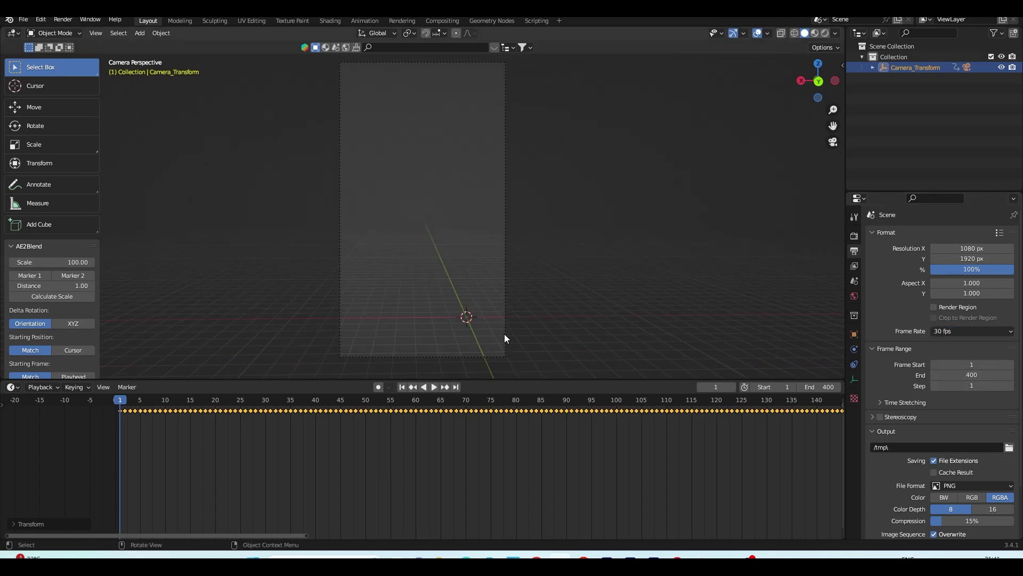
pyautogui.click(431, 388)
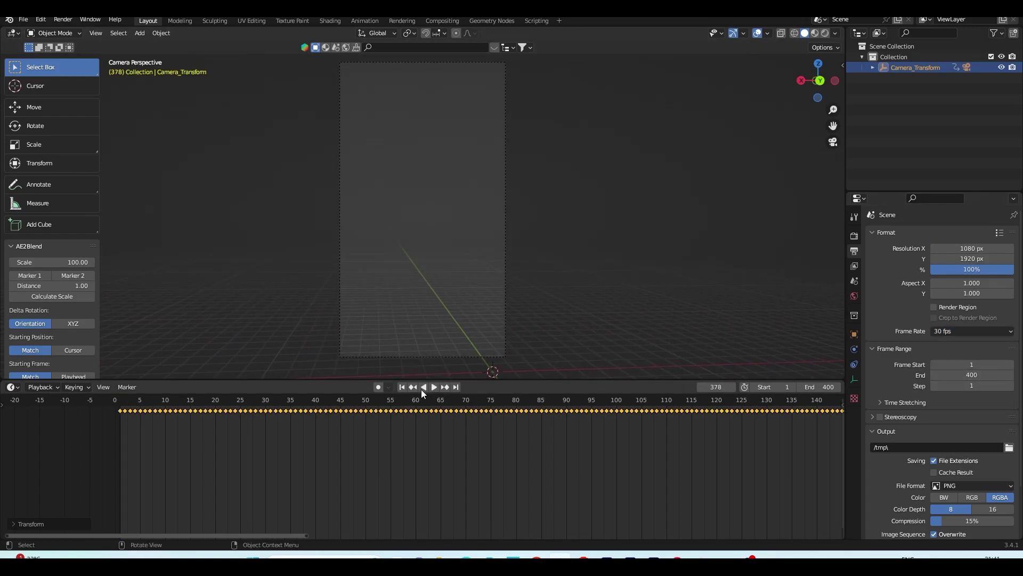
pyautogui.press('Escape')
# Step: Add a background image to the tracked camera, using the movie clip Clip 1080.mp4 from the Pendulam folder
pyautogui.click(872, 67)
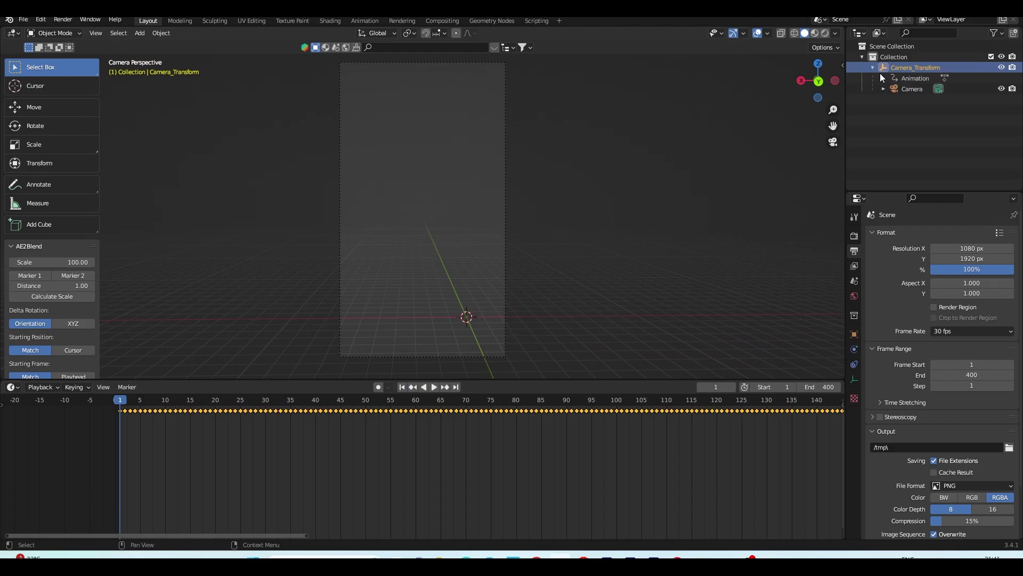
pyautogui.click(905, 90)
pyautogui.click(855, 379)
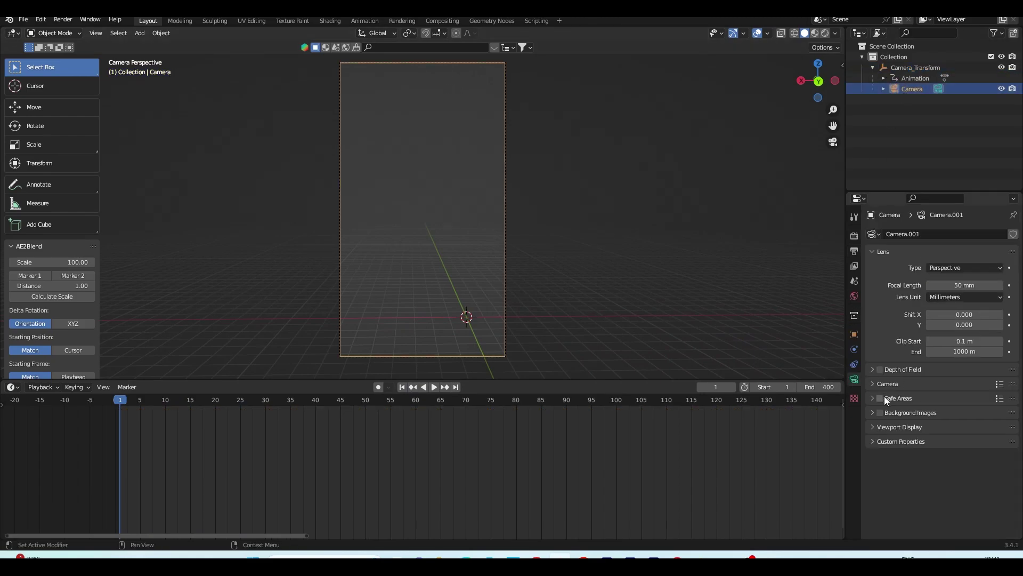
pyautogui.click(880, 413)
pyautogui.click(874, 413)
pyautogui.click(942, 429)
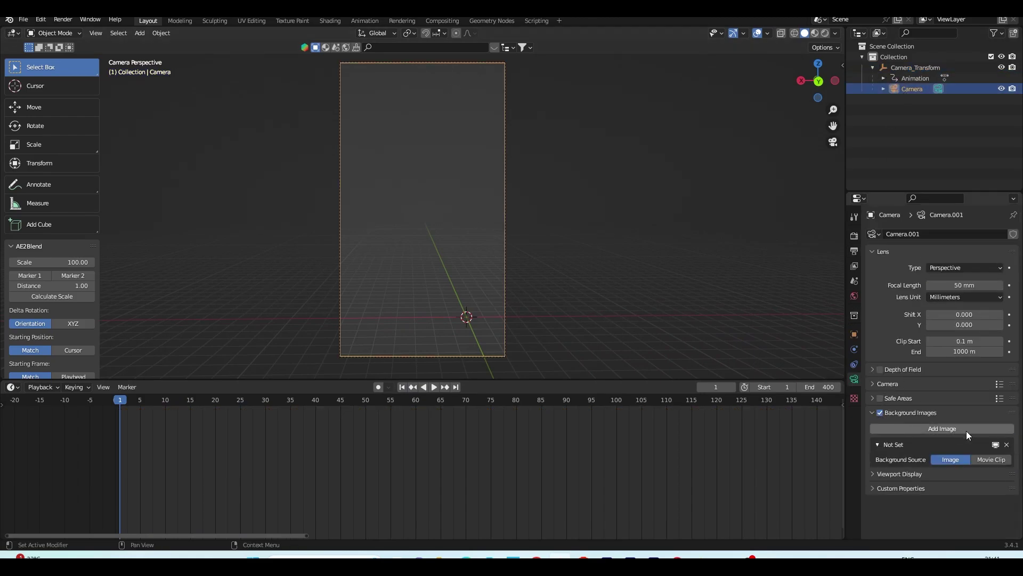
pyautogui.click(990, 459)
pyautogui.click(945, 489)
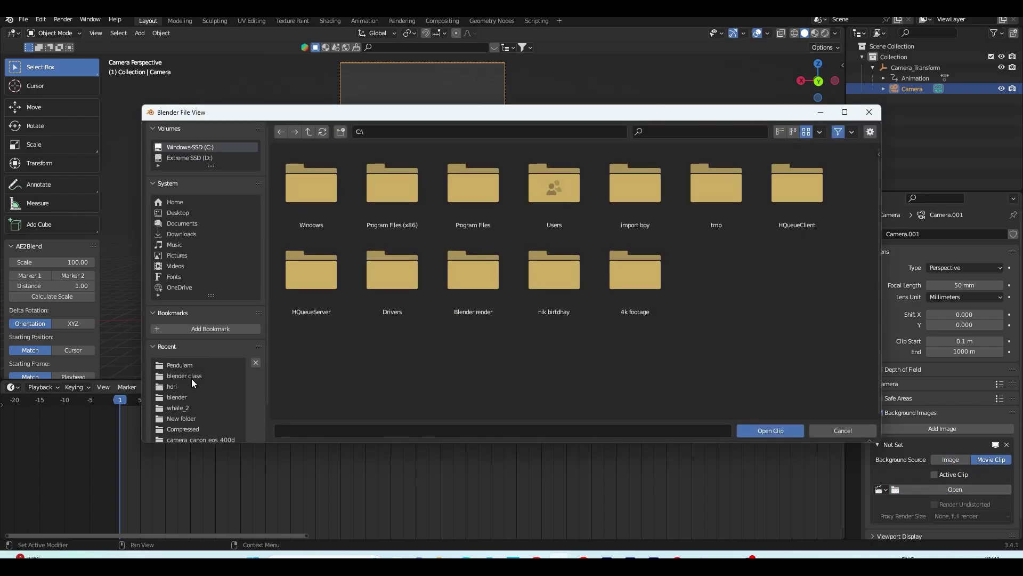
pyautogui.click(182, 365)
pyautogui.click(333, 209)
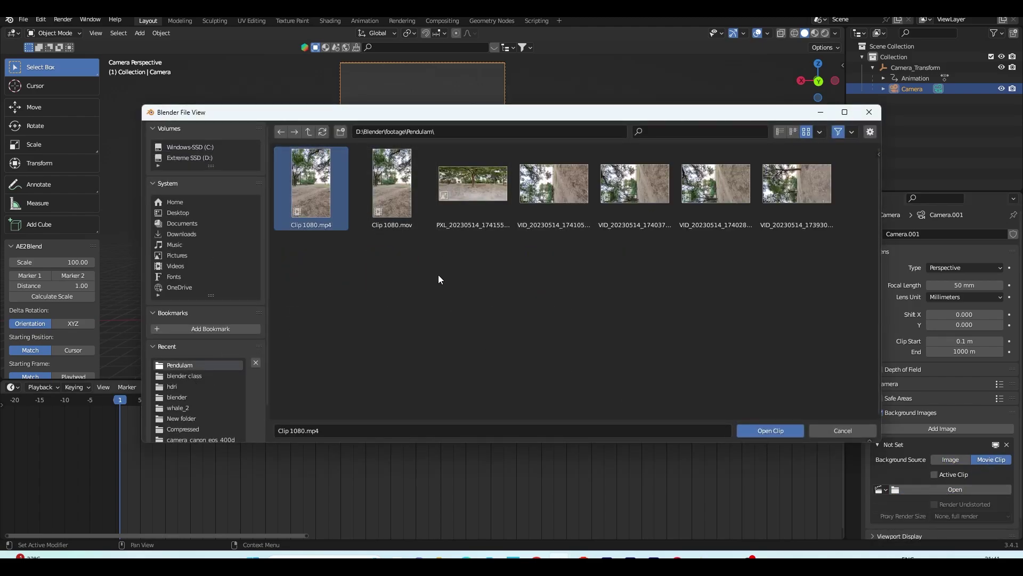
pyautogui.click(764, 429)
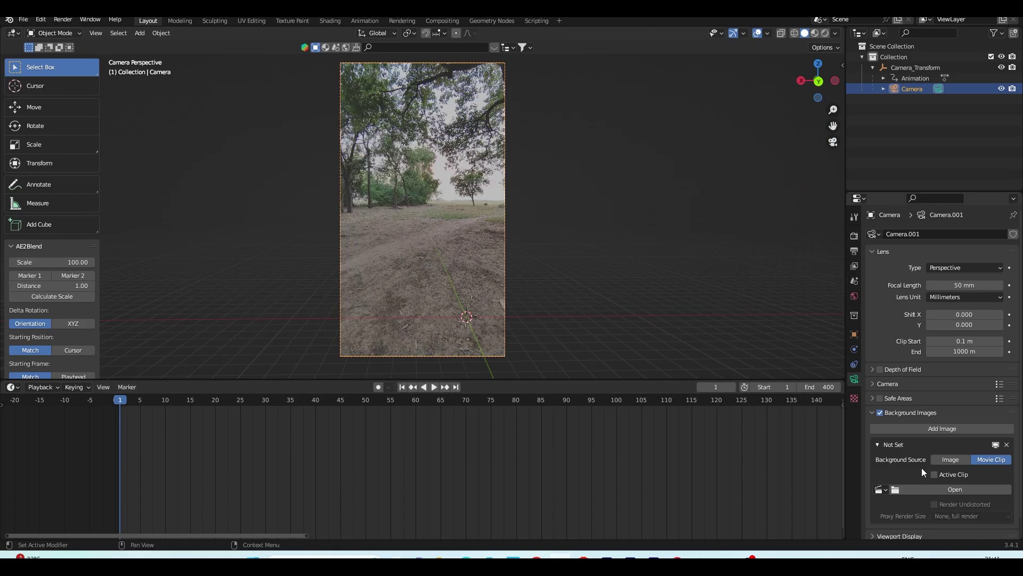
# Step: Lower the background clip's opacity to 0.542 and enlarge the 3D viewport
pyautogui.scroll(-4, 921, 468)
pyautogui.moveTo(967, 460); pyautogui.dragTo(1013, 461)
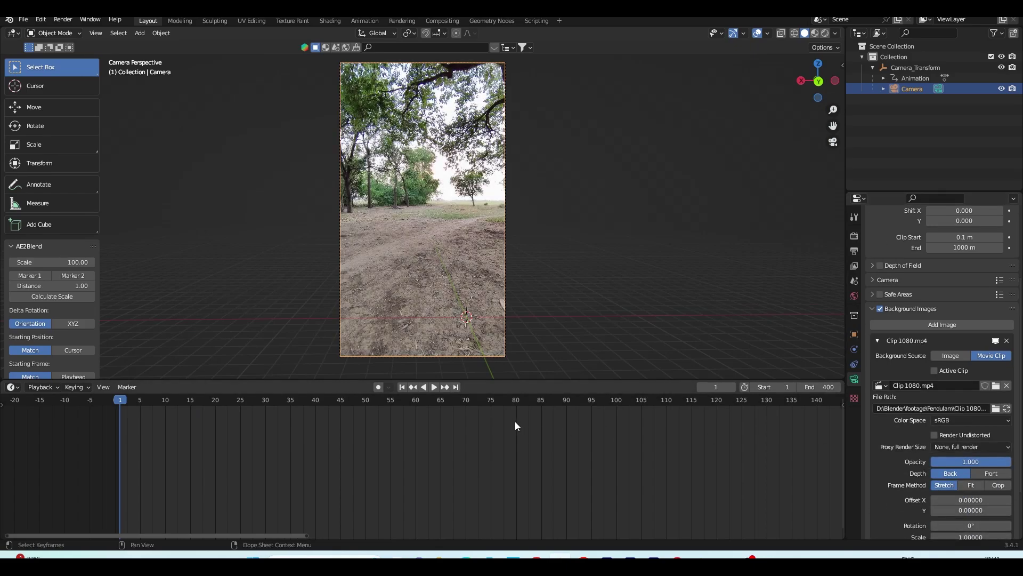
pyautogui.moveTo(515, 380); pyautogui.dragTo(519, 423)
pyautogui.moveTo(1005, 461); pyautogui.dragTo(971, 461)
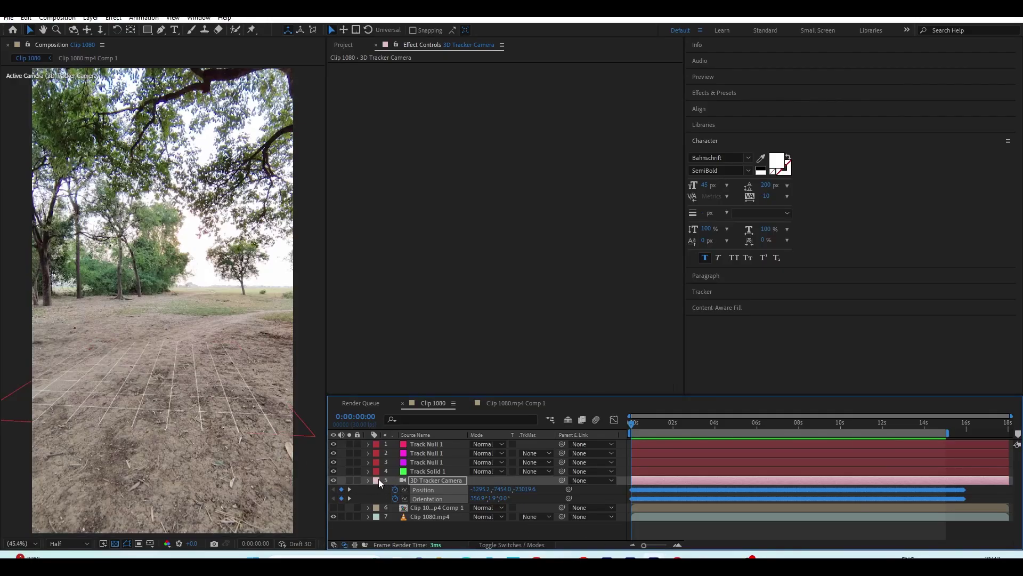
# Step: Switch to After Effects and copy Track Solid 1's transform properties from Anchor Point through Orientation
pyautogui.press('u')
pyautogui.click(390, 473)
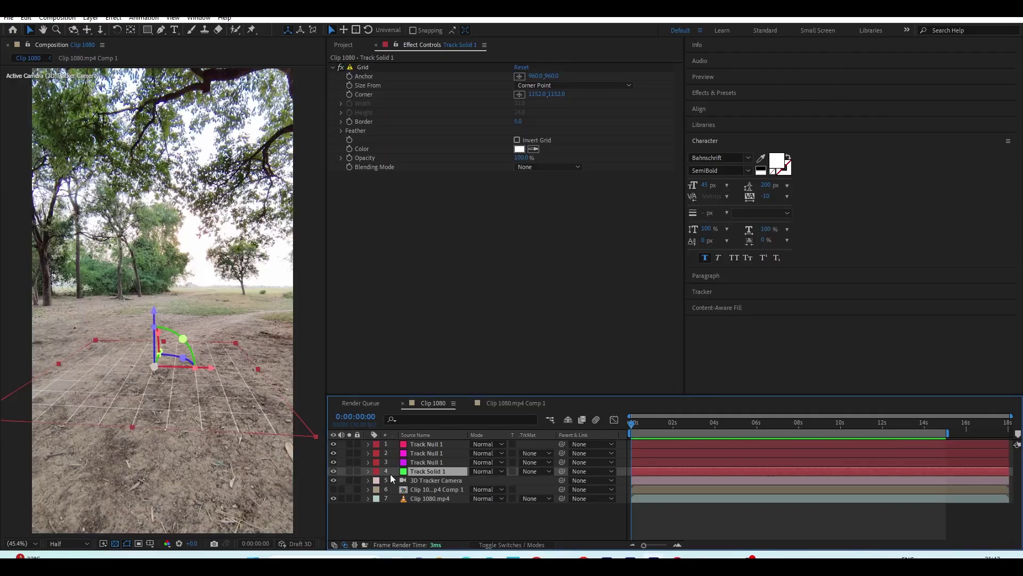
pyautogui.click(368, 472)
pyautogui.click(417, 473)
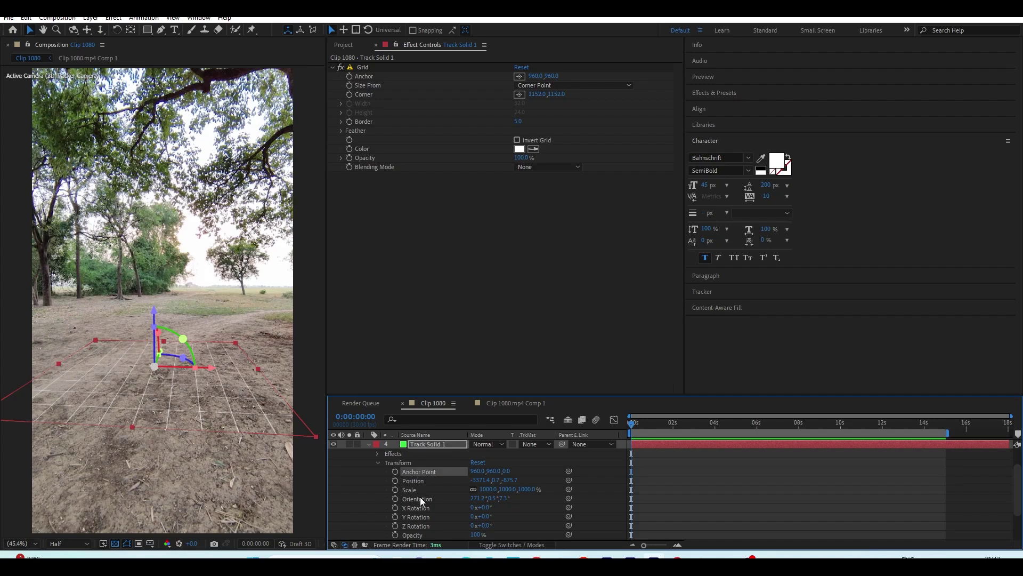
pyautogui.keyDown('shift'); pyautogui.click(419, 499); pyautogui.keyUp('shift')
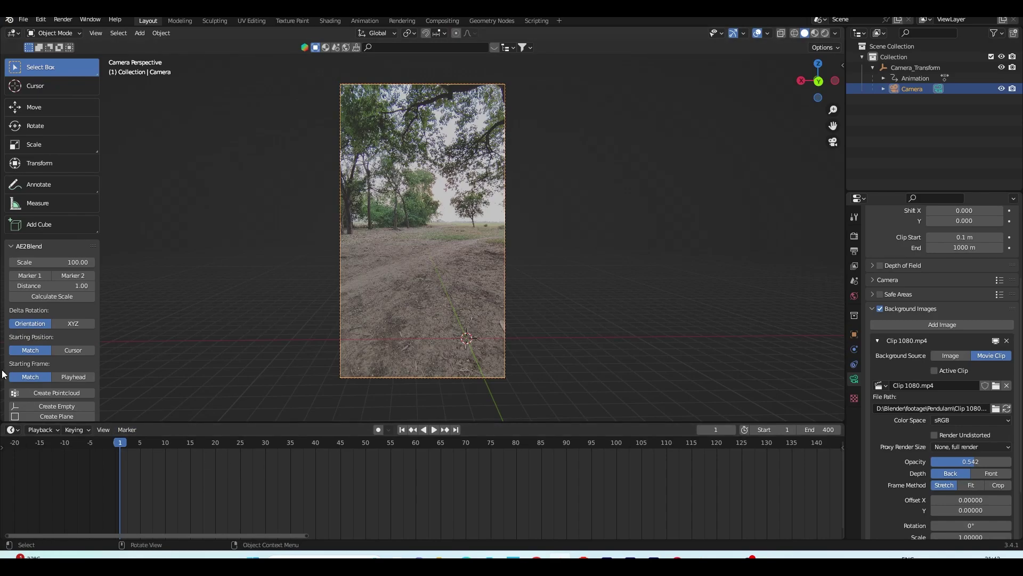
# Step: In Blender, create a plane from the copied solid data with AE2Blend and play it back over the footage
pyautogui.scroll(-2, 40, 383)
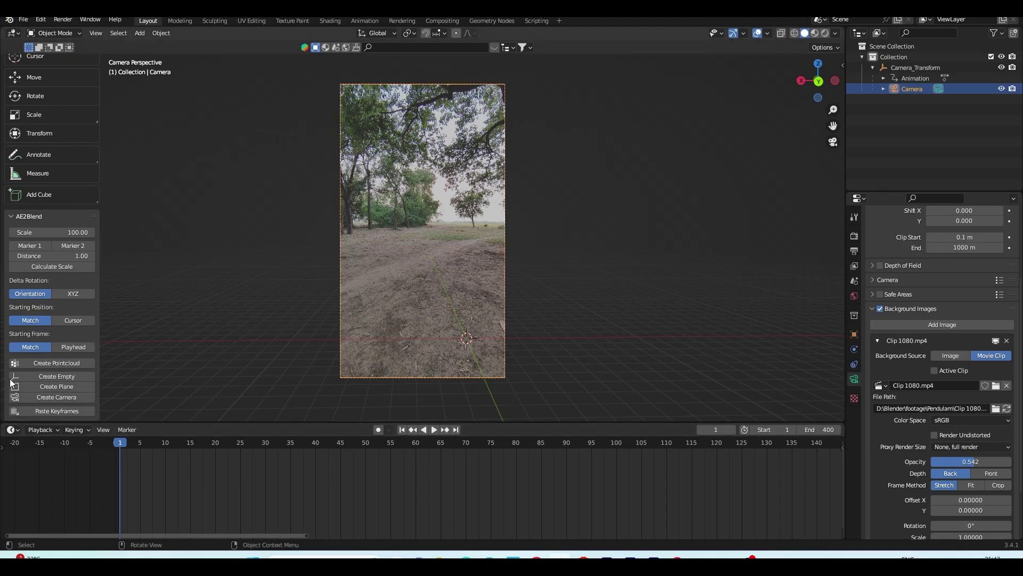
pyautogui.click(46, 386)
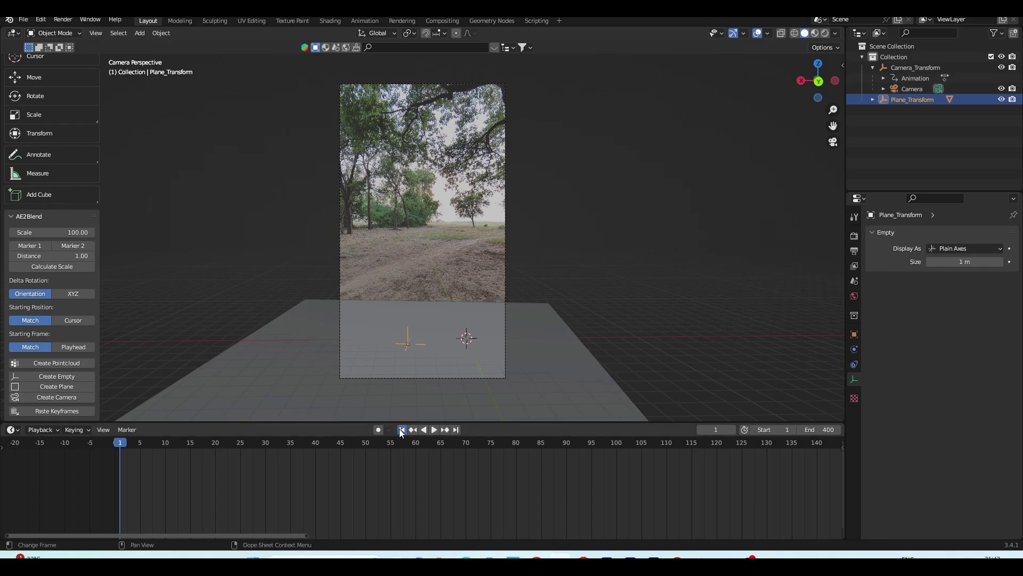
pyautogui.click(434, 429)
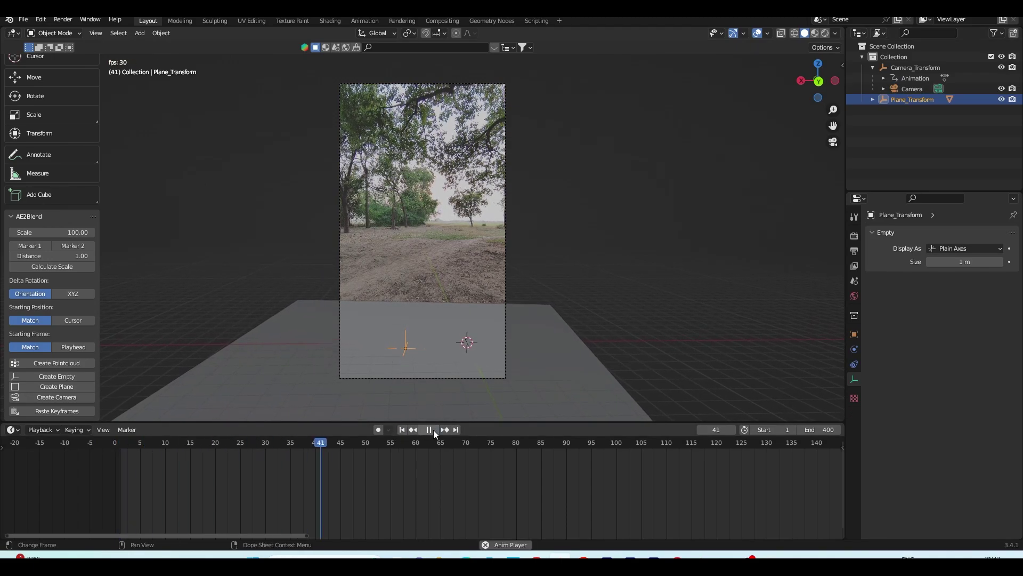
pyautogui.press('Escape')
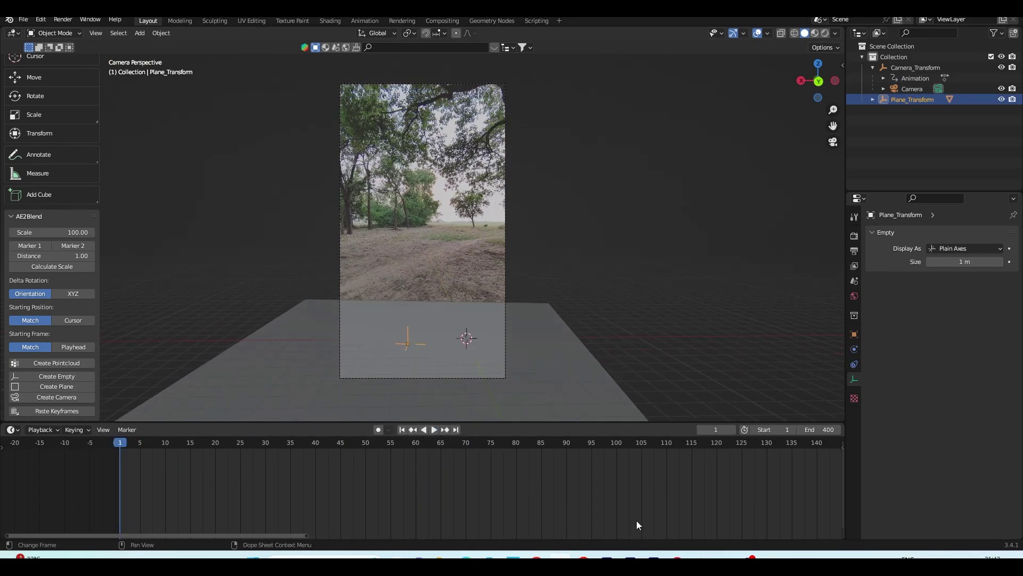
# Step: Switch to After Effects and copy the focal length from the 3D Tracker Camera's settings
pyautogui.click(654, 564)
pyautogui.click(367, 444)
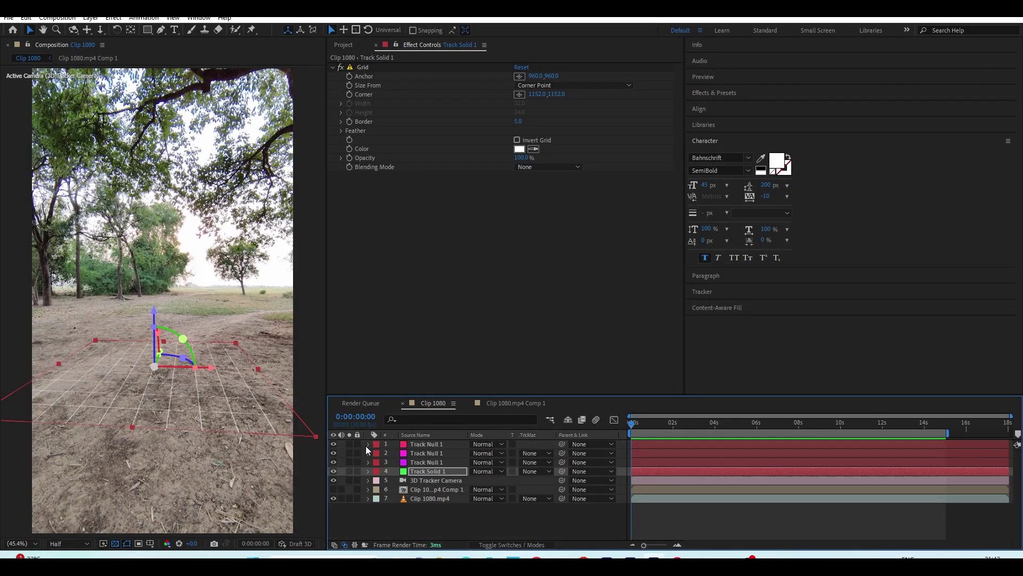
pyautogui.doubleClick(433, 480)
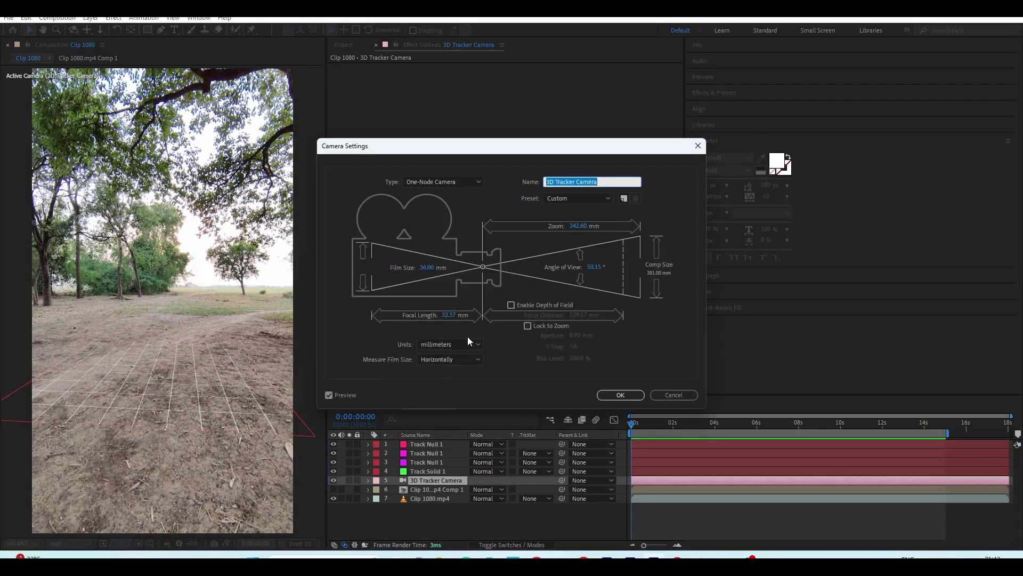
pyautogui.click(448, 317)
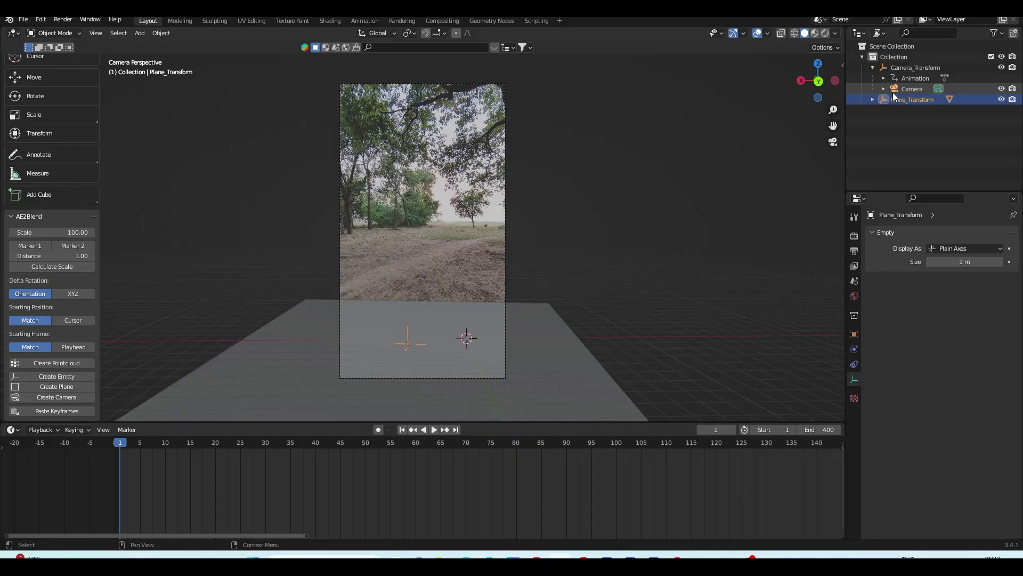
# Step: In Blender, set the camera's focal length to 32.3712 mm/1.7777778 and play back the plane against the footage
pyautogui.click(855, 378)
pyautogui.click(960, 284)
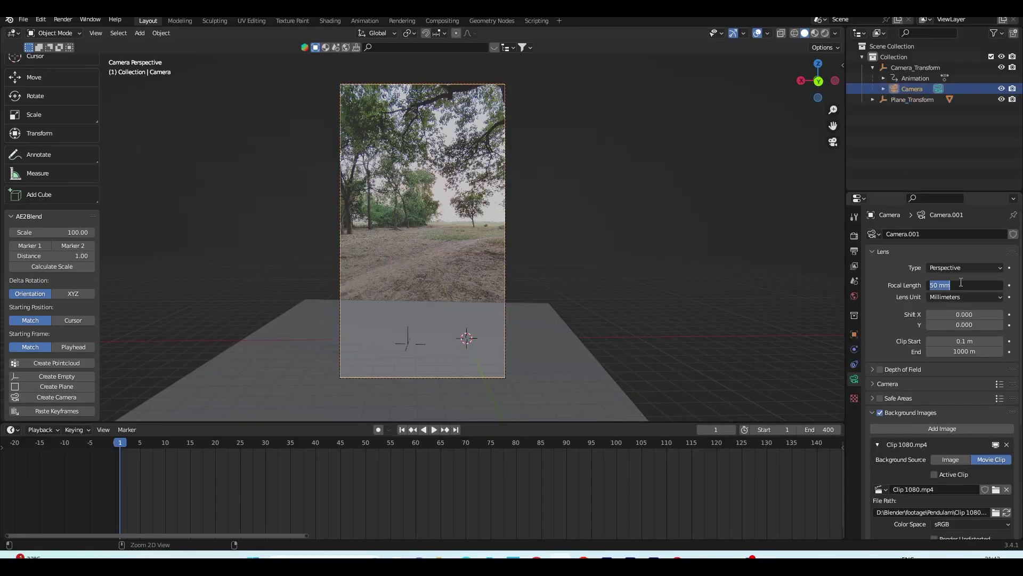
pyautogui.write('32.3712')
pyautogui.click(874, 307)
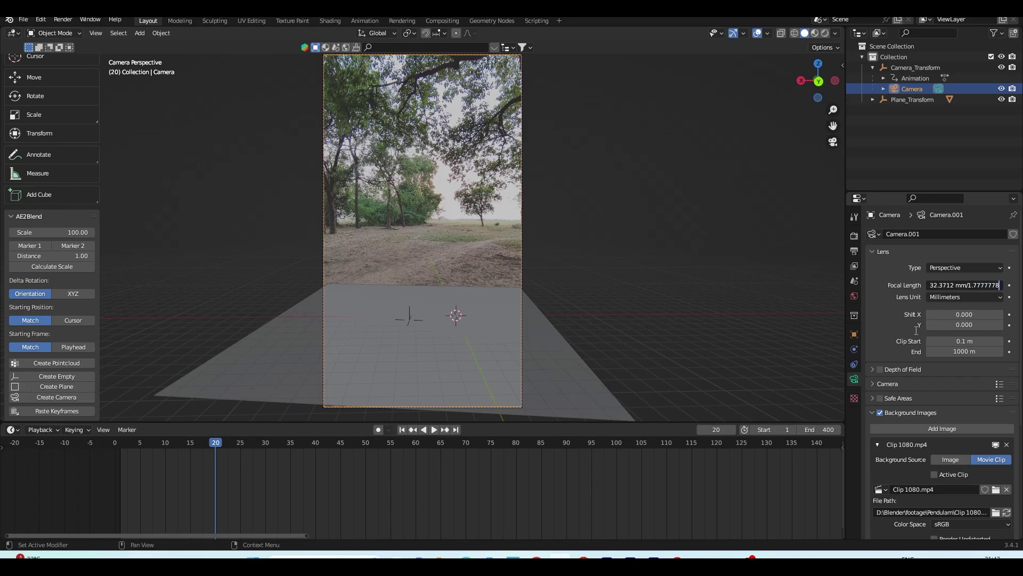
pyautogui.click(909, 328)
pyautogui.click(402, 430)
pyautogui.click(433, 430)
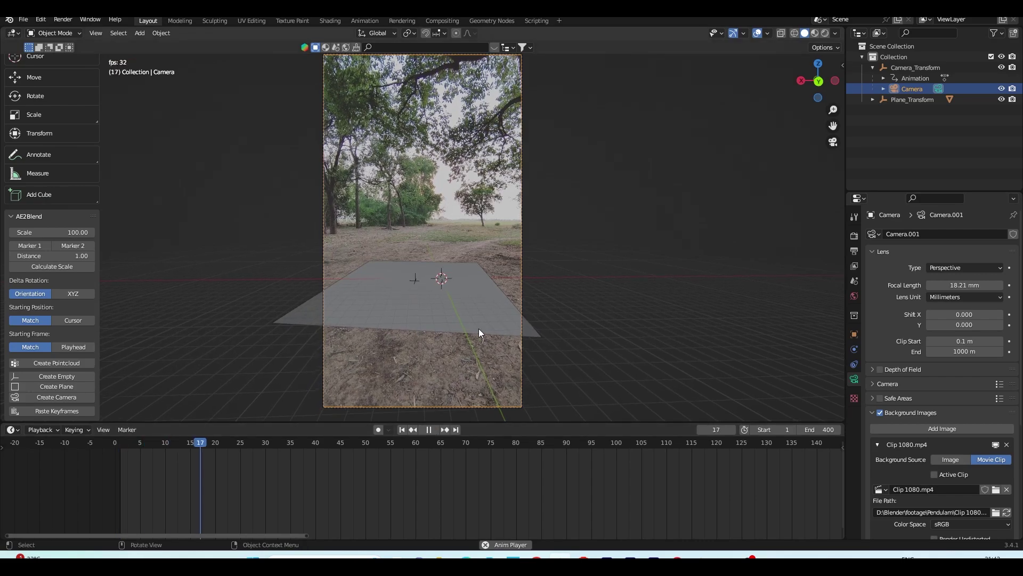
pyautogui.scroll(2, 479, 328)
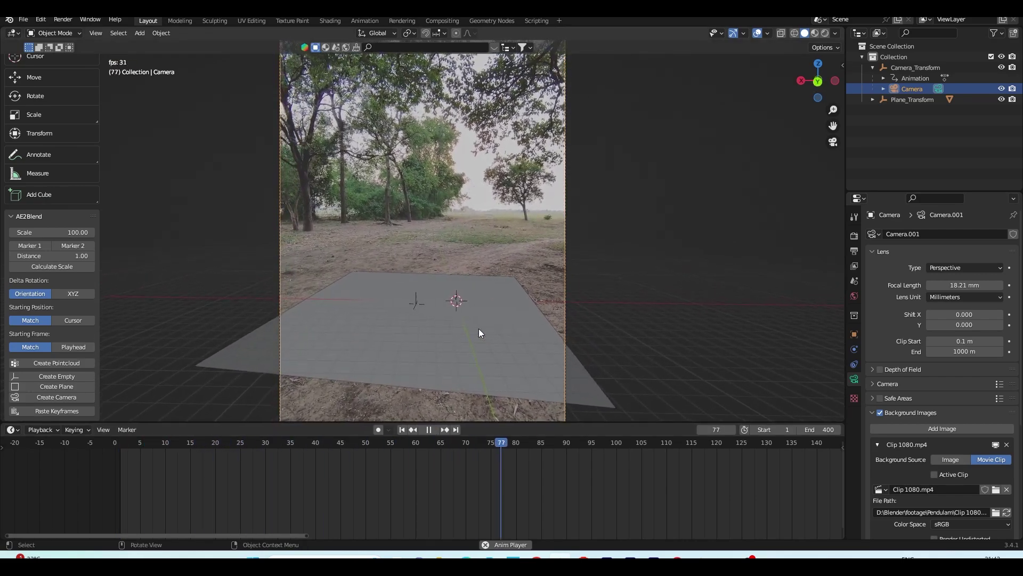
# Step: Add a cube named control and parent Camera_Transform and Plane_Transform to it with Object (Keep Transform)
pyautogui.hotkey('shift', 'a')
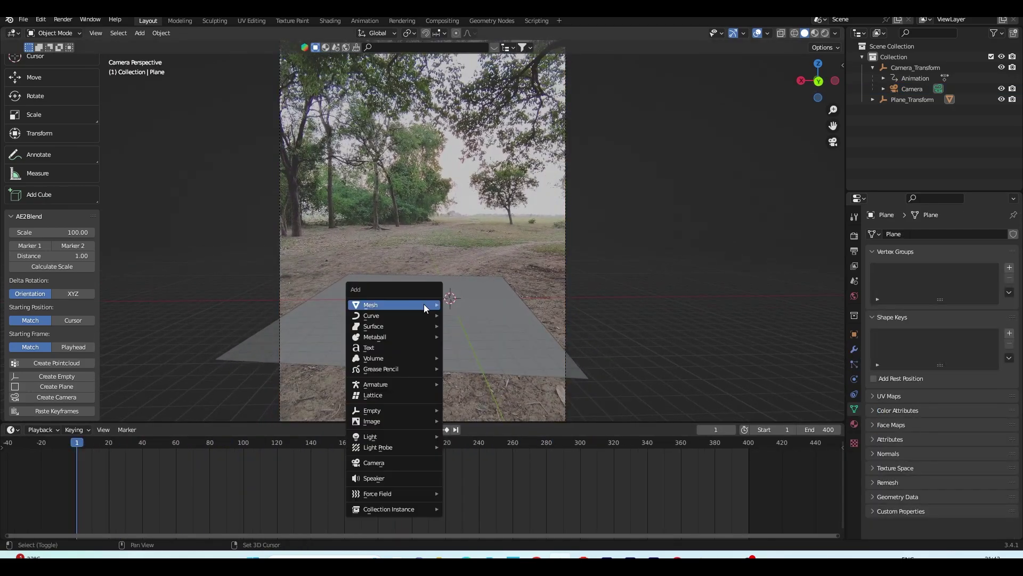
pyautogui.moveTo(423, 304)
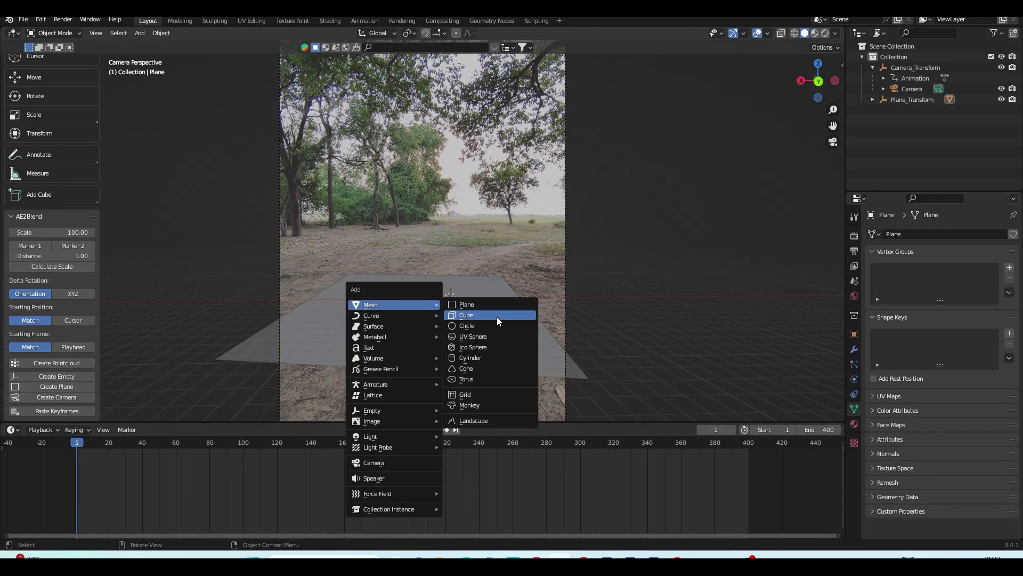
pyautogui.click(903, 68)
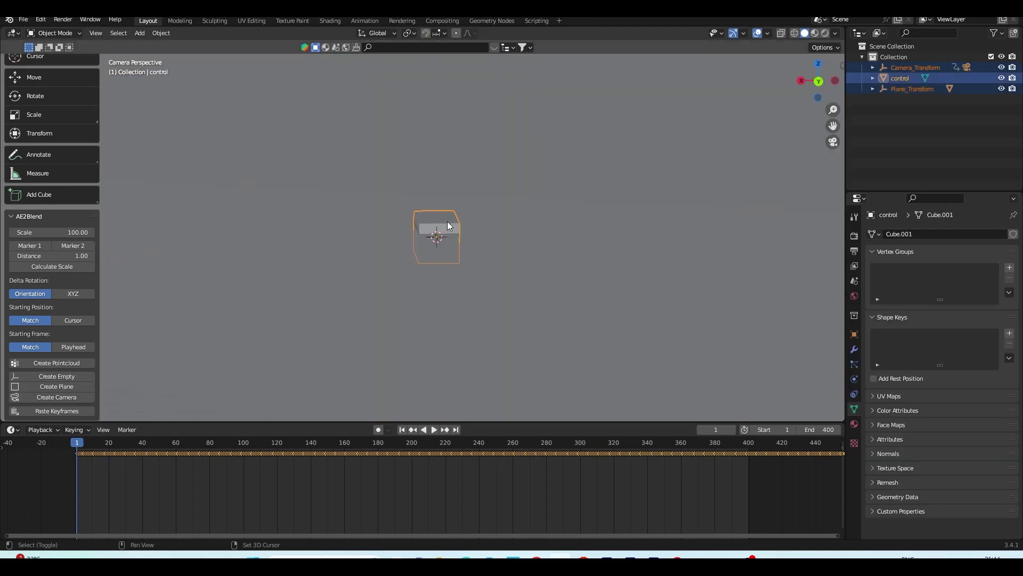
pyautogui.hotkey('ctrl', 'p')
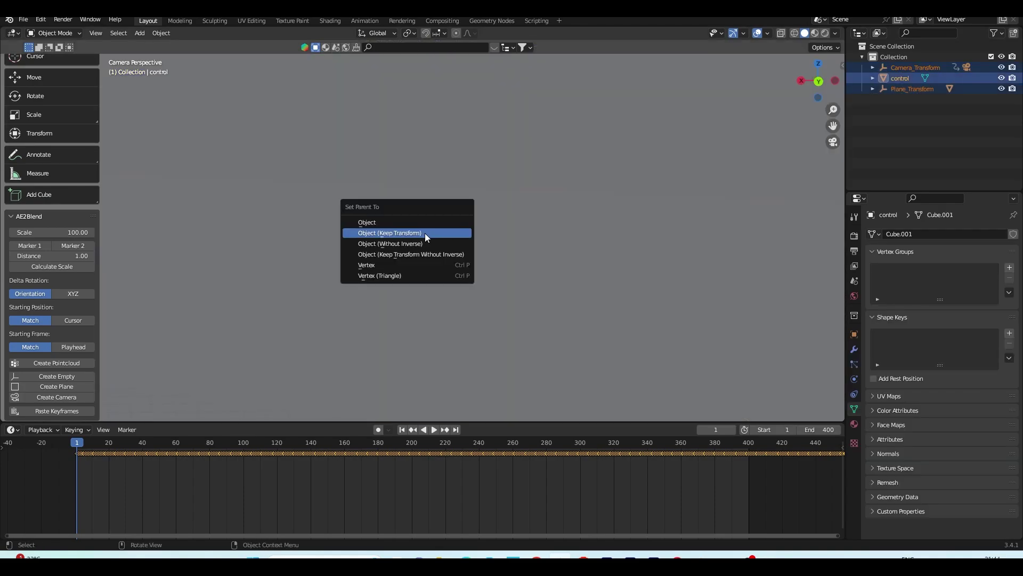
pyautogui.click(425, 232)
# Step: Scale the control object down with its children and add a new cube as a reference object
pyautogui.press('s')
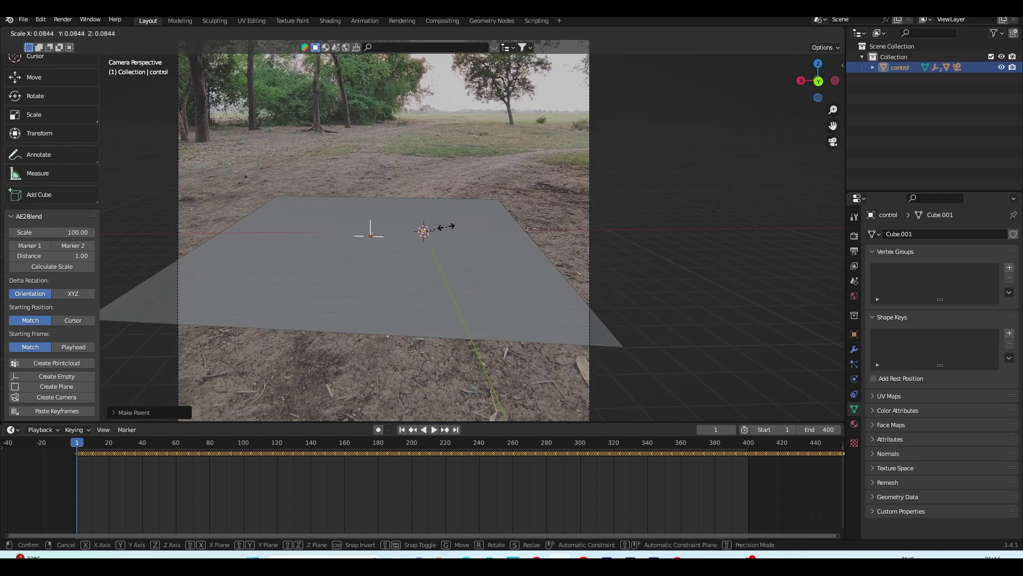
pyautogui.click(457, 238)
pyautogui.hotkey('shift', 'a')
pyautogui.moveTo(457, 238)
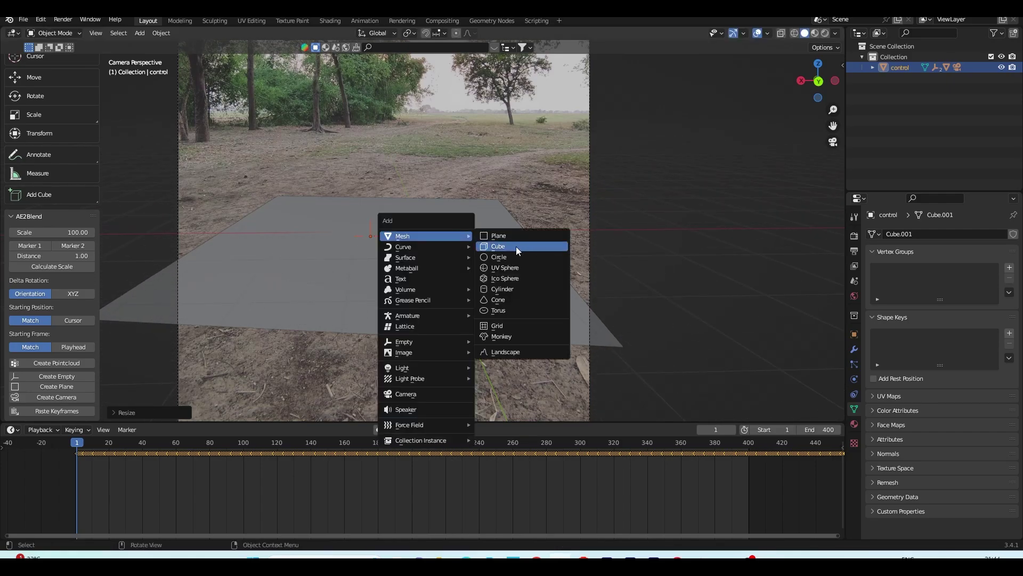
pyautogui.click(516, 246)
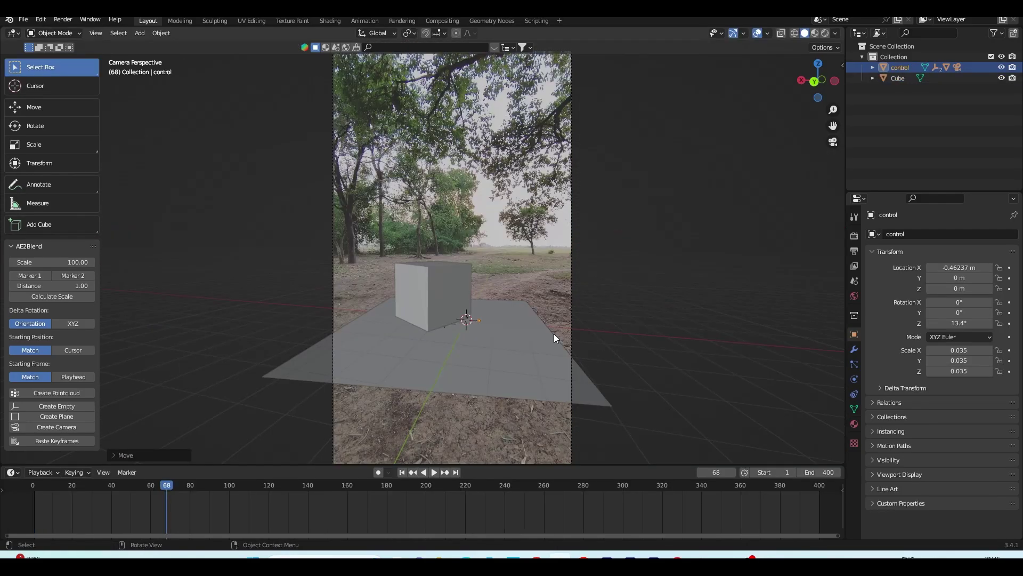
# Step: Rotate the control object about Z to 5.87°, scrub back to frame 5 and save the file
pyautogui.press('r')
pyautogui.press('z')
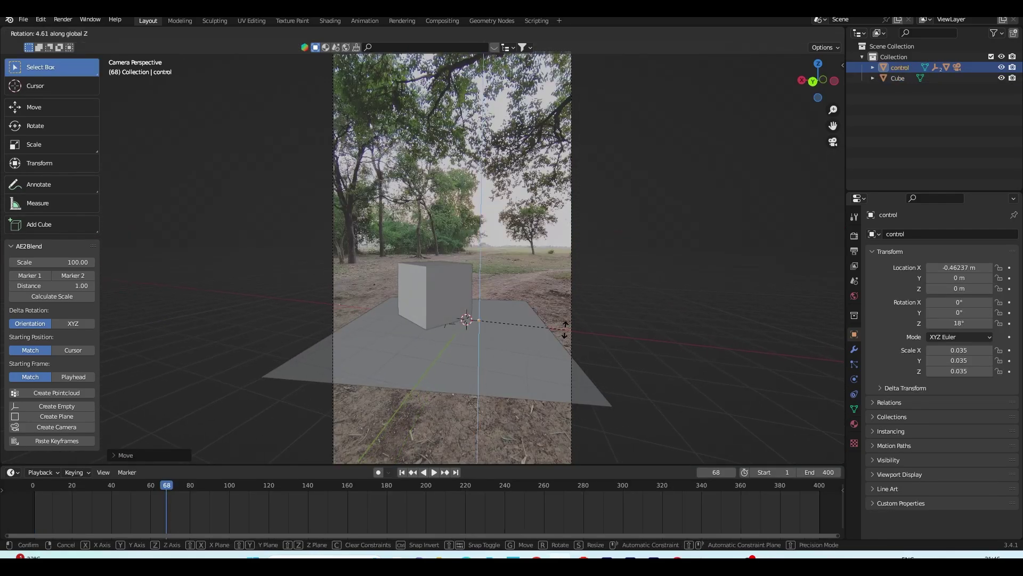
pyautogui.click(535, 343)
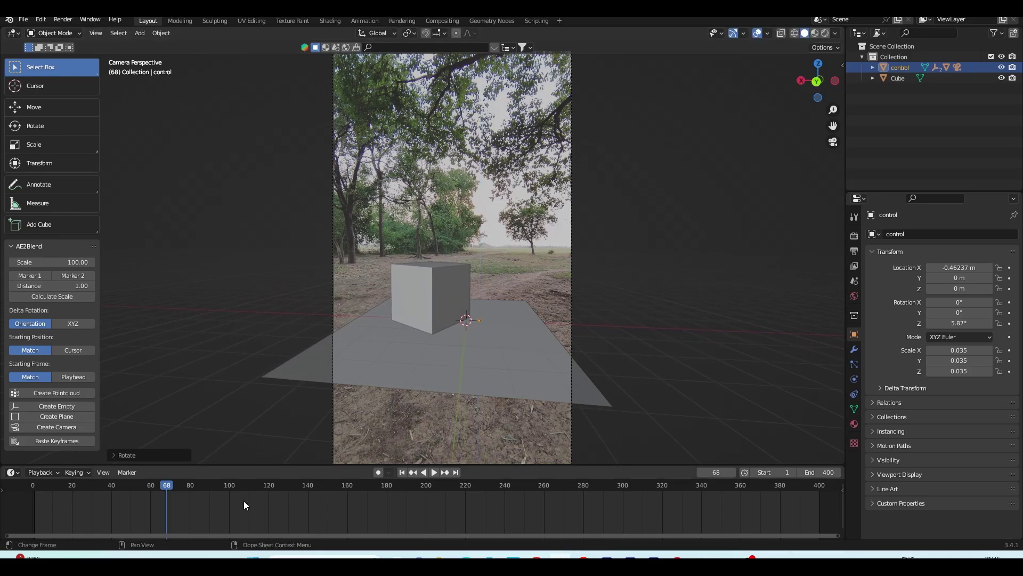
pyautogui.moveTo(176, 484); pyautogui.dragTo(42, 504)
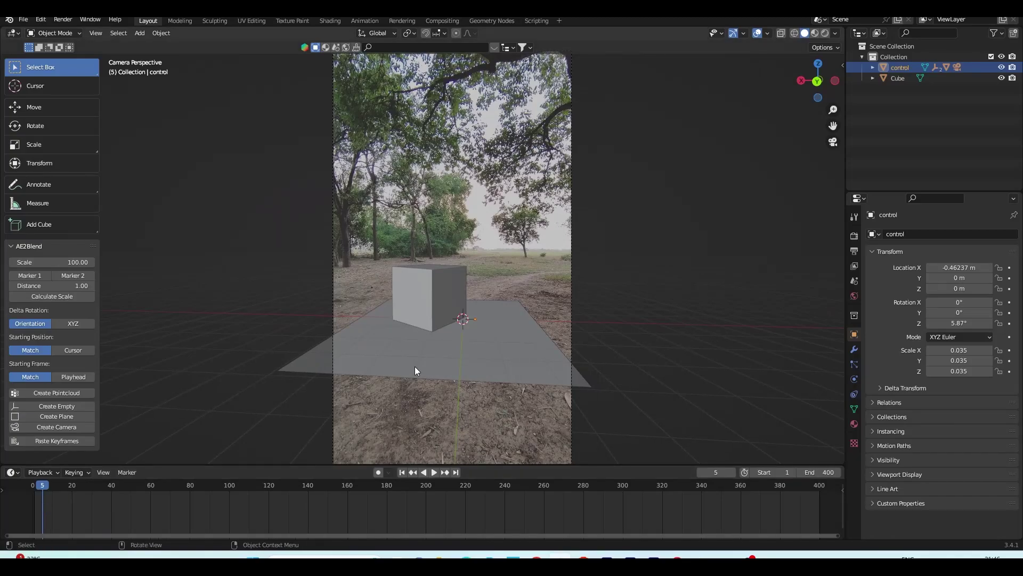
pyautogui.hotkey('ctrl', 's')
# Step: In the pendulum sculpture file, play back the swing animation from frame 1 and collapse the Main object collection
pyautogui.scroll(4, 477, 330)
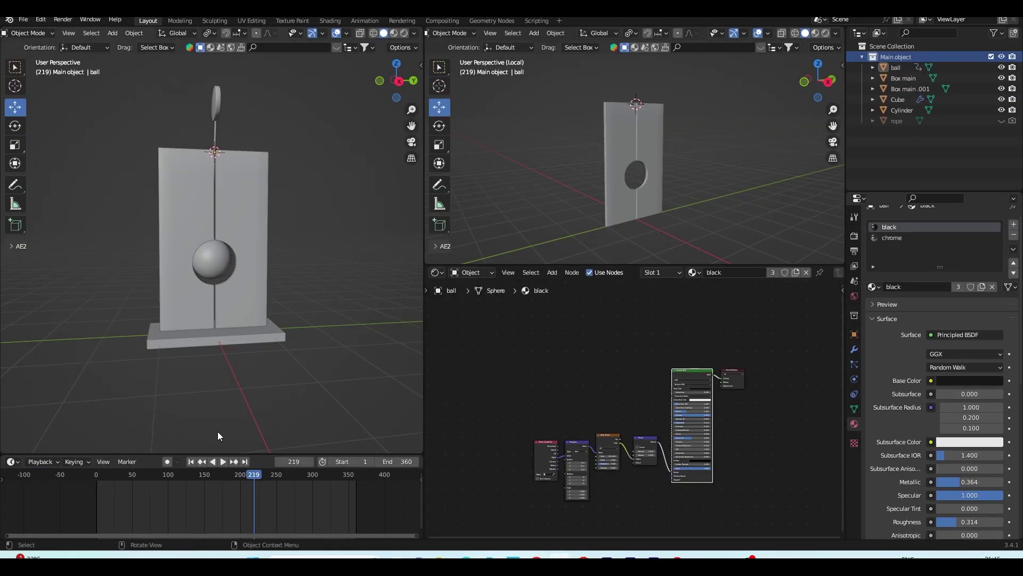
pyautogui.click(191, 461)
pyautogui.click(223, 462)
pyautogui.click(226, 462)
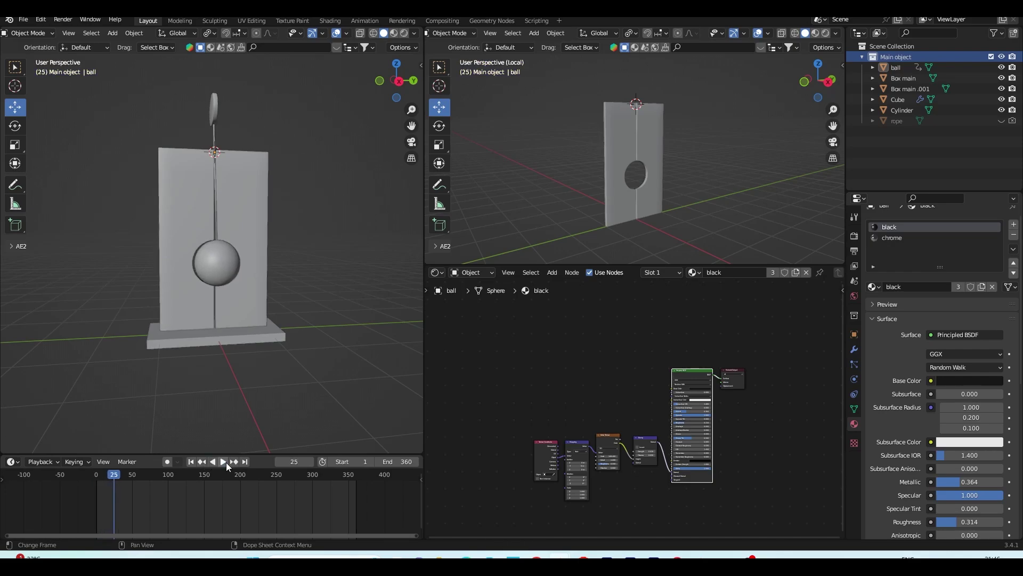
pyautogui.click(860, 57)
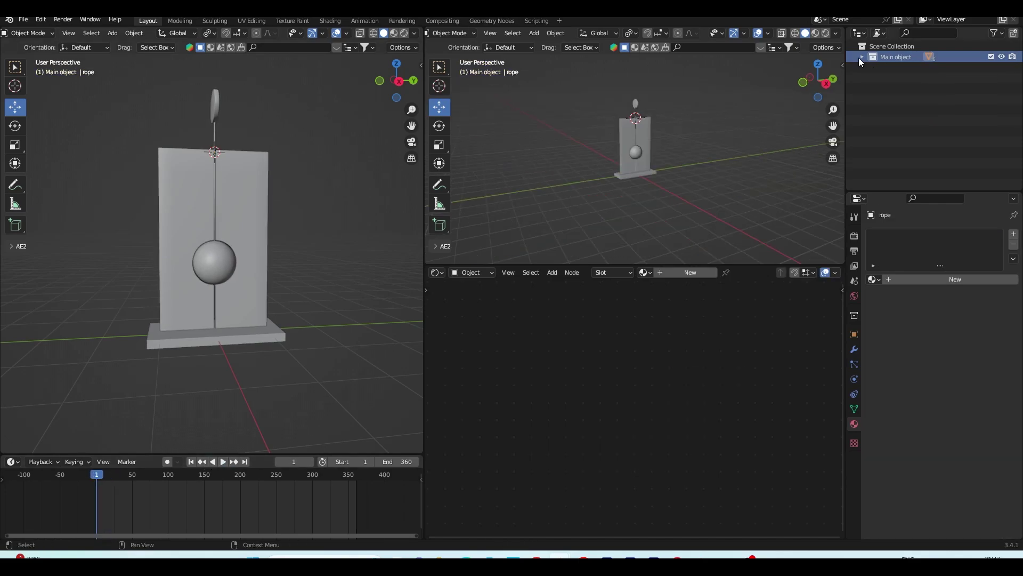
# Step: Copy all objects of the Main object collection and paste them into the Pendulam collection of the tracked-camera scene
pyautogui.rightClick(885, 58)
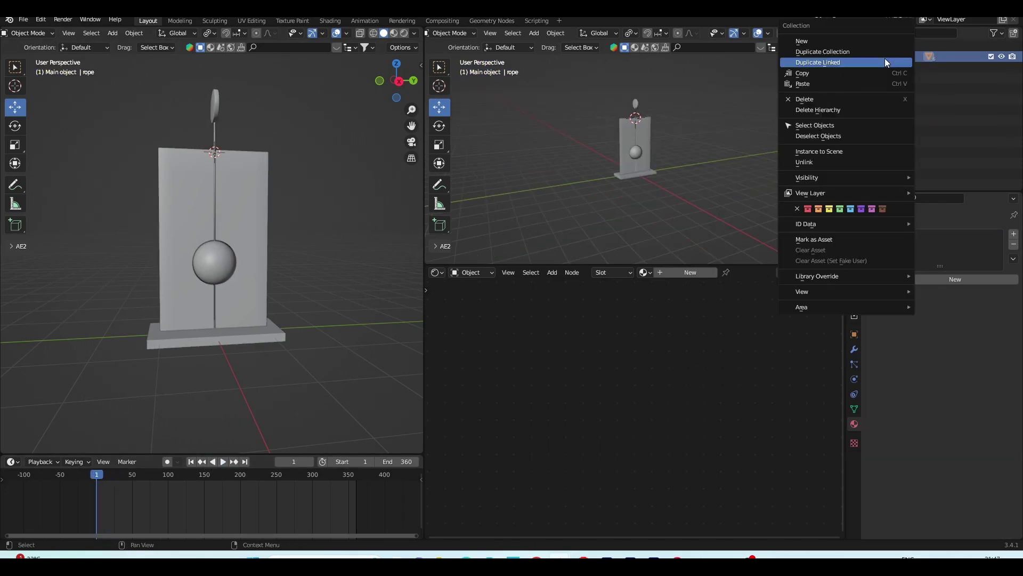
pyautogui.click(820, 124)
pyautogui.hotkey('ctrl', 'c')
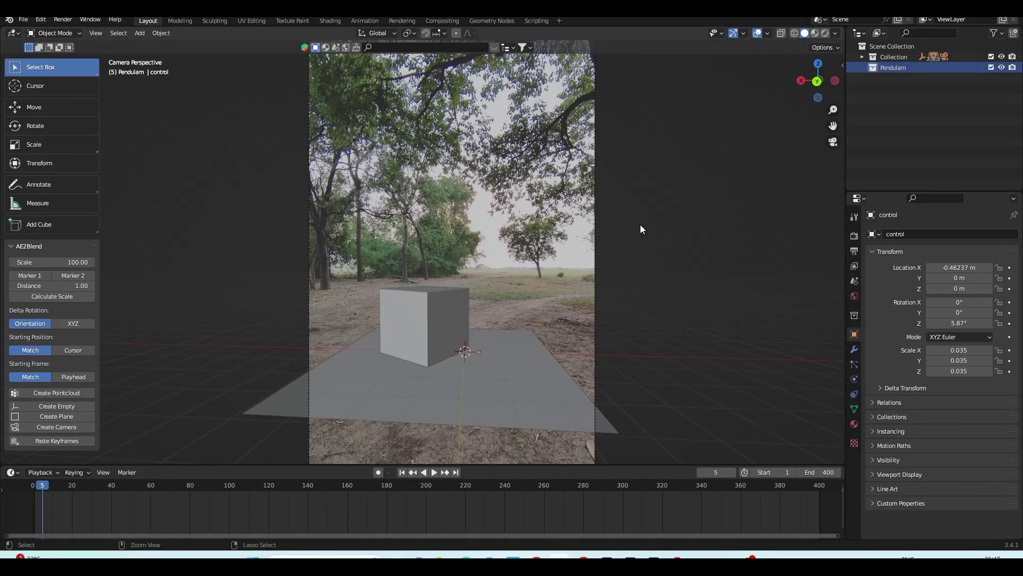
pyautogui.hotkey('ctrl', 'v')
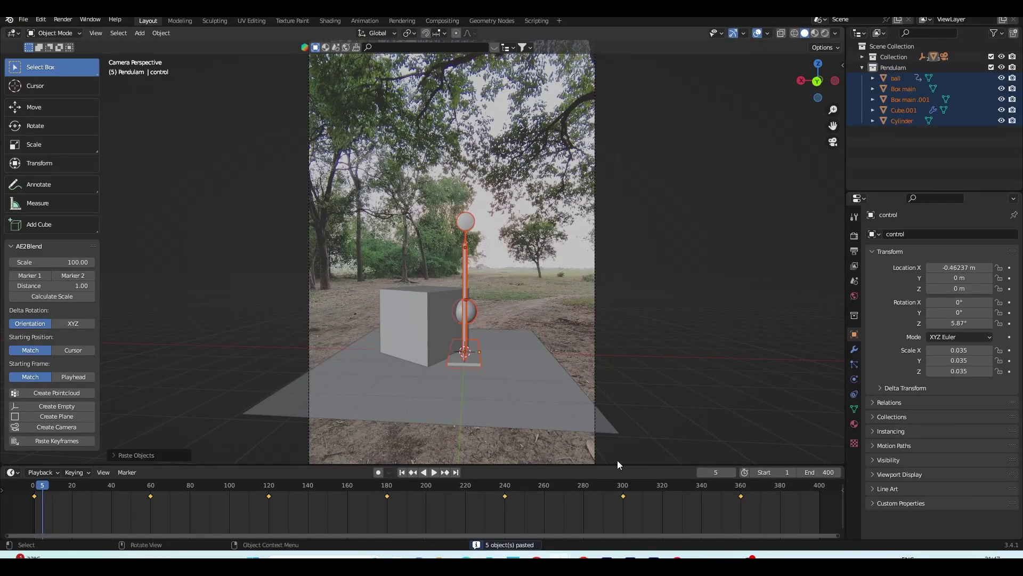
# Step: Add a cube empty named 1_Control enclosing the sculpture and parent the pasted pendulum objects to it with Object (Keep Transform)
pyautogui.scroll(-3, 575, 508)
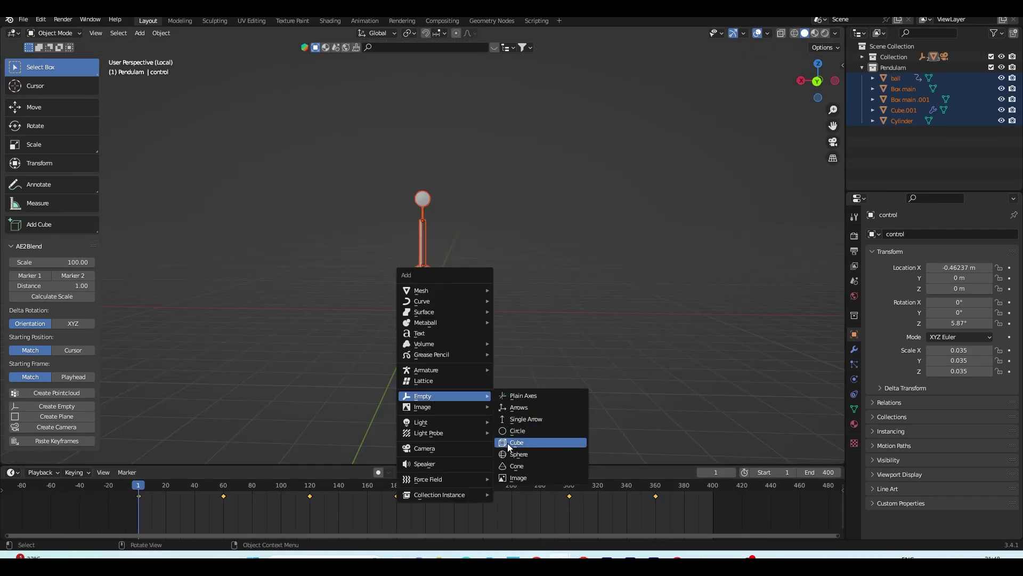
pyautogui.click(516, 442)
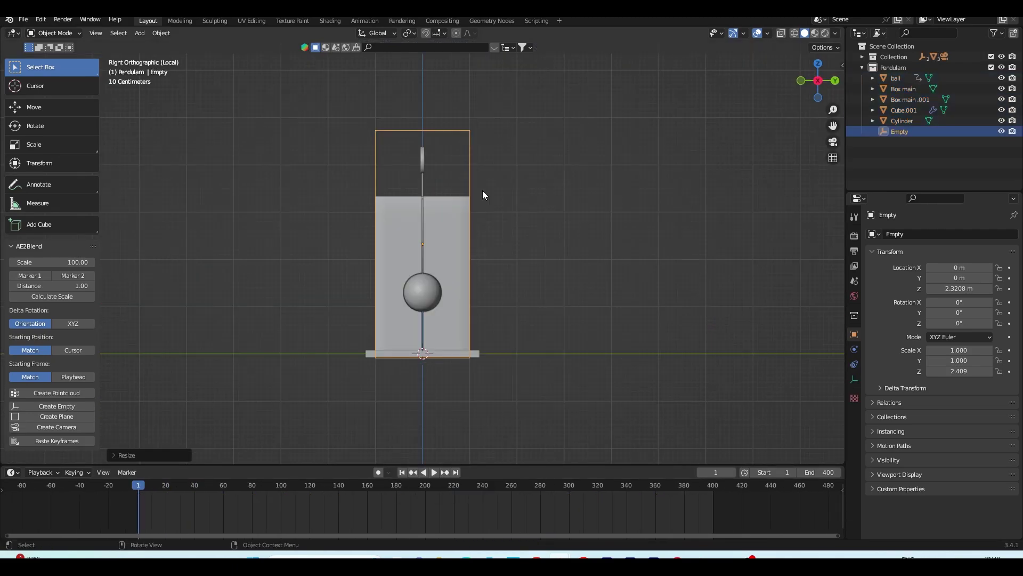
pyautogui.moveTo(482, 191); pyautogui.dragTo(468, 125, button='middle')
pyautogui.hotkey('ctrl', 'p')
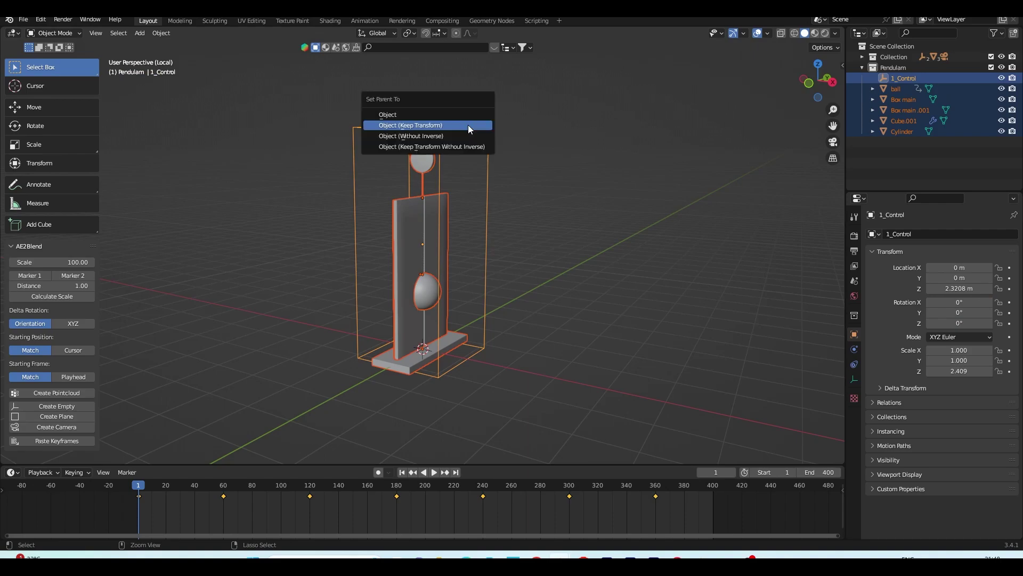
pyautogui.click(467, 125)
# Step: In the camera view, rotate the 1_Control empty with its children 90° about Z
pyautogui.press('KP_0')
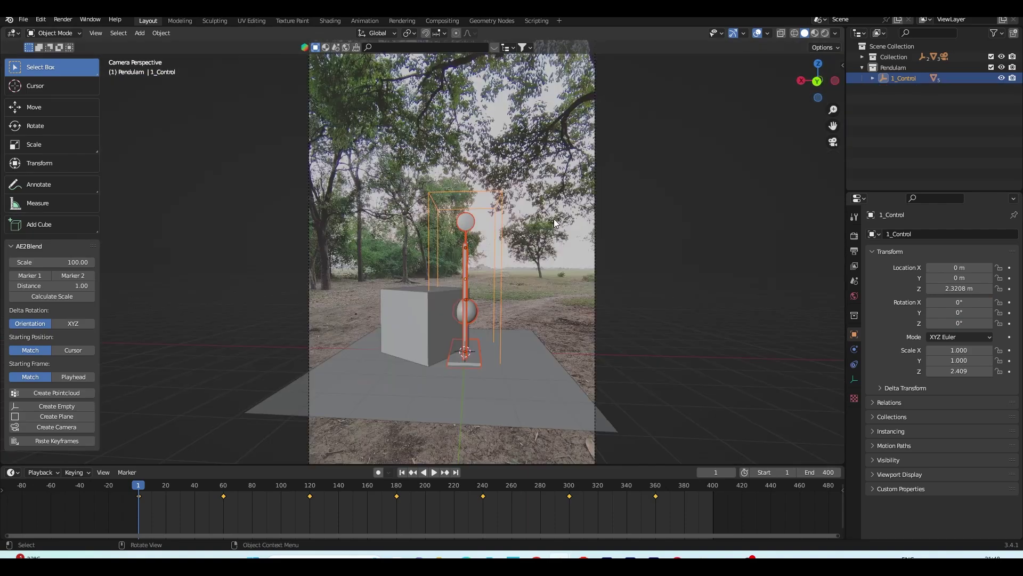
pyautogui.click(920, 79)
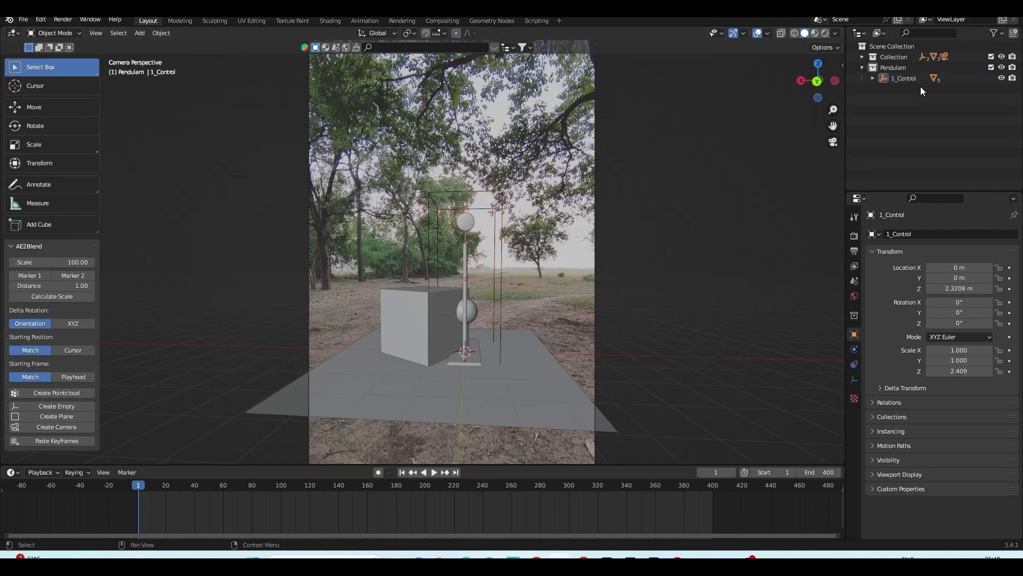
pyautogui.write('rz90')
pyautogui.press('Return')
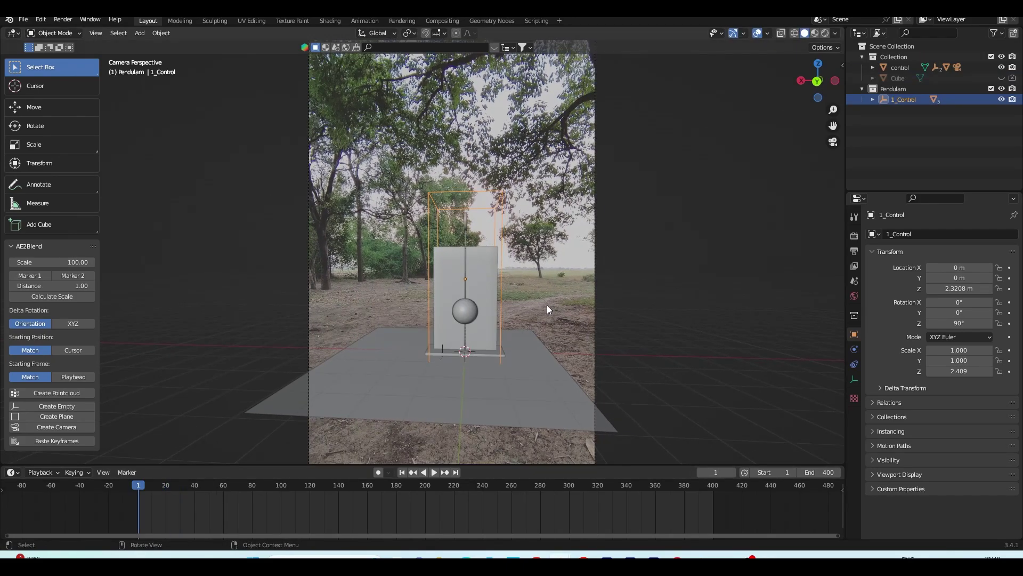
# Step: Scale 1_Control up by about 1.17, raise it along Z to ground level and shift it along X within the camera frame
pyautogui.press('s')
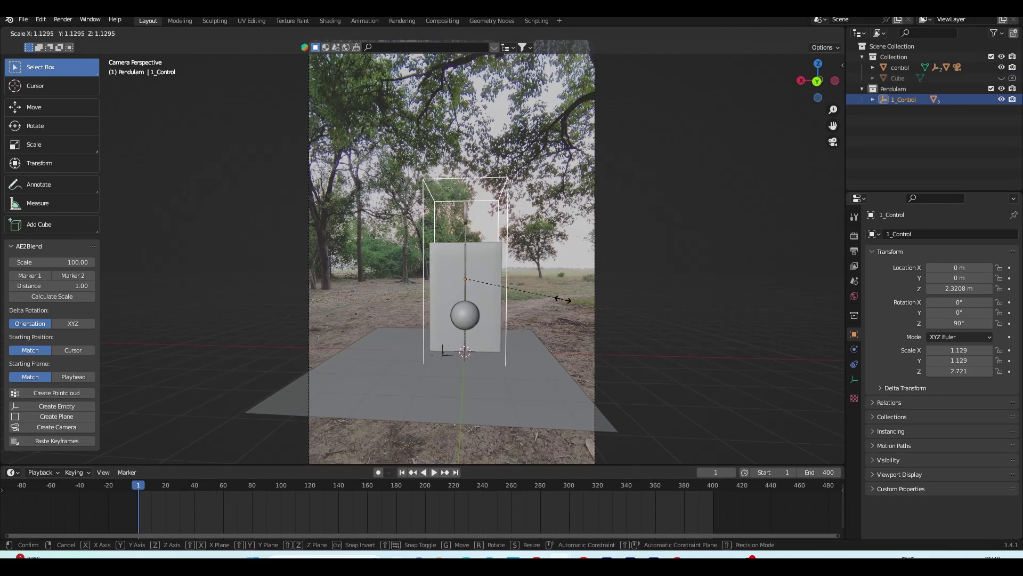
pyautogui.click(567, 297)
pyautogui.press('g')
pyautogui.press('z')
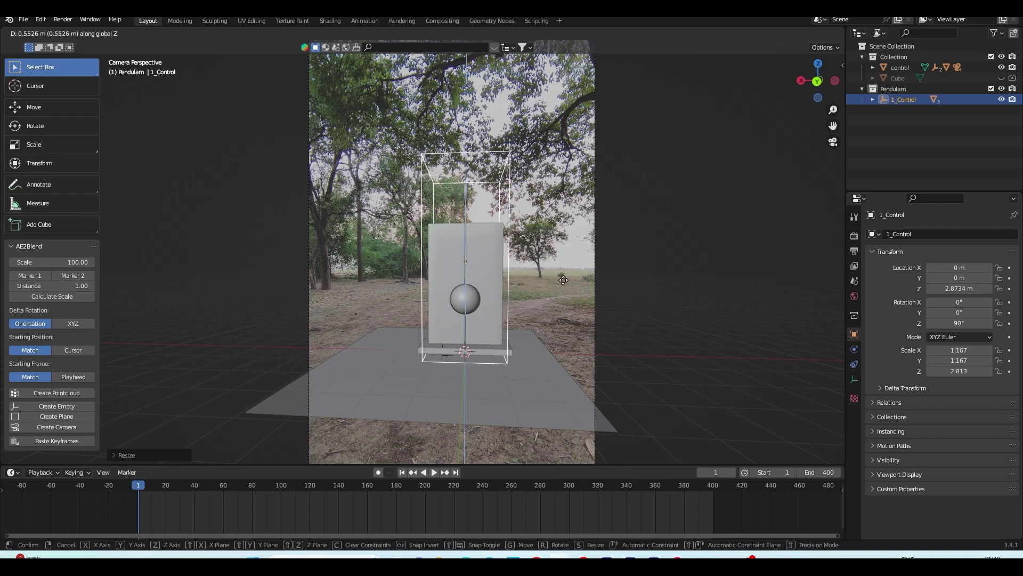
pyautogui.click(563, 283)
pyautogui.press('g')
pyautogui.press('x')
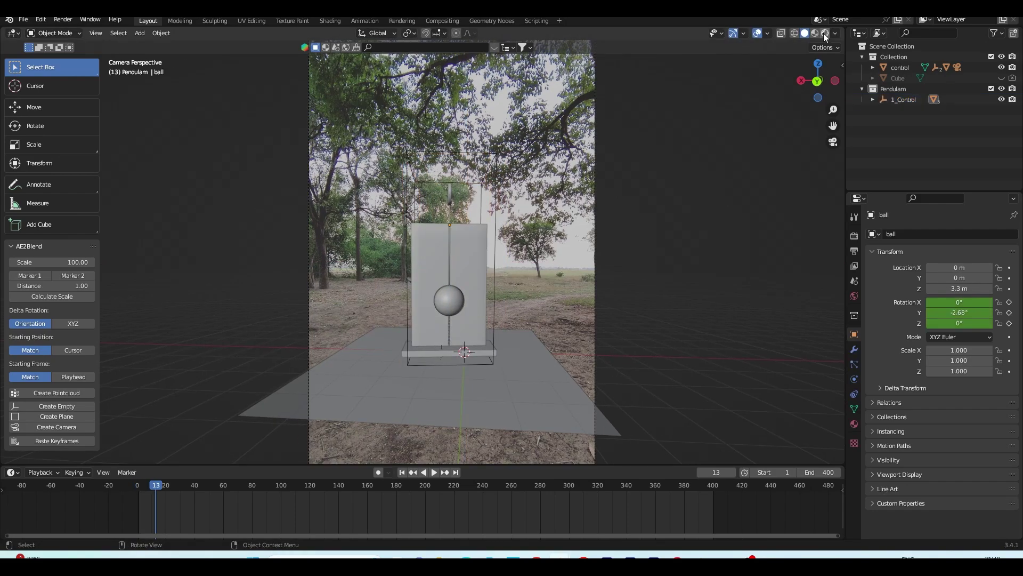
# Step: Show the viewport in rendered shading, save the file and set the render engine to Cycles
pyautogui.click(824, 33)
pyautogui.click(854, 235)
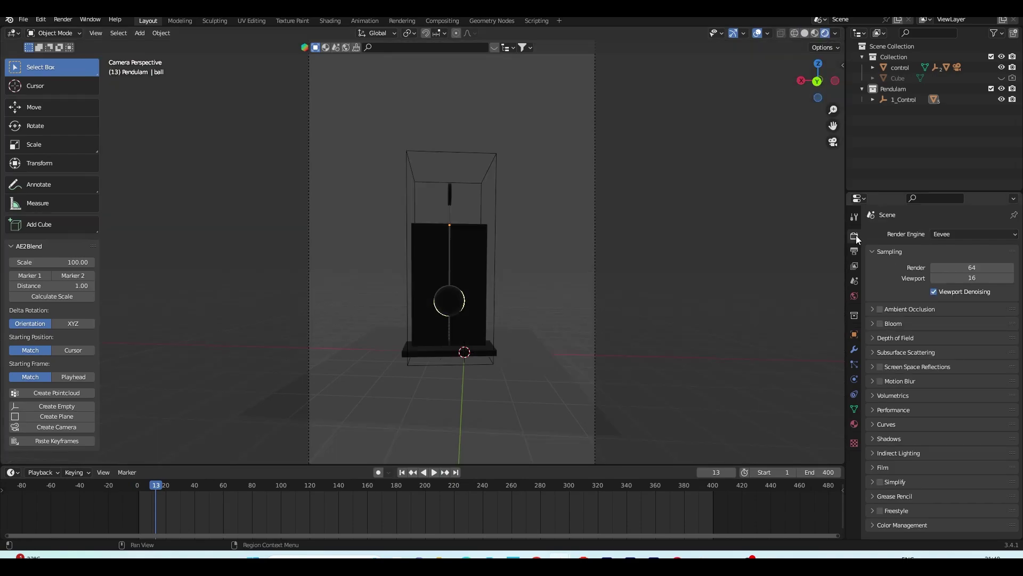
pyautogui.hotkey('ctrl', 's')
pyautogui.click(954, 235)
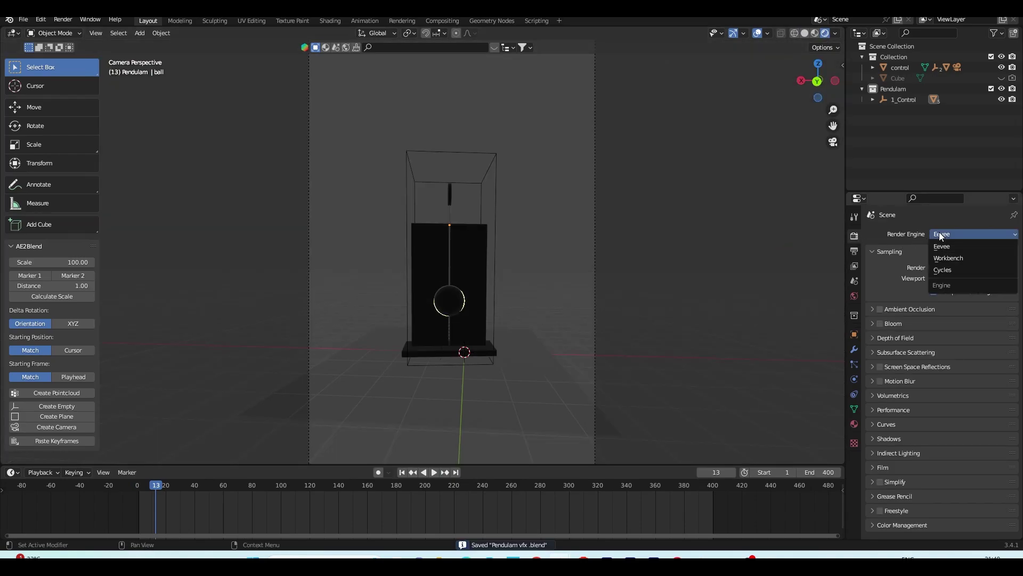
pyautogui.click(948, 268)
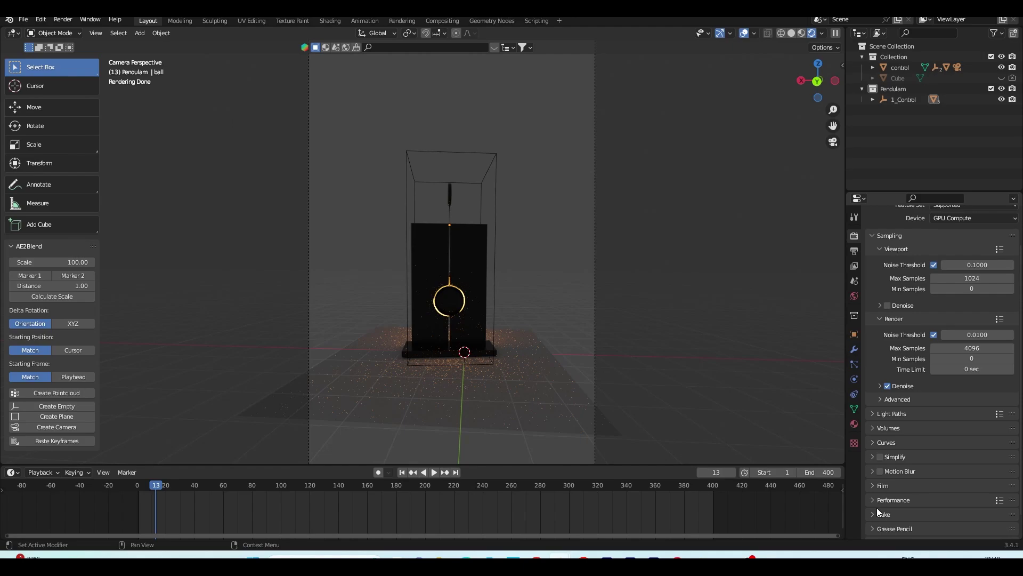
# Step: Enable the Transparent option in the Film render settings so the footage shows behind the sculpture
pyautogui.click(883, 530)
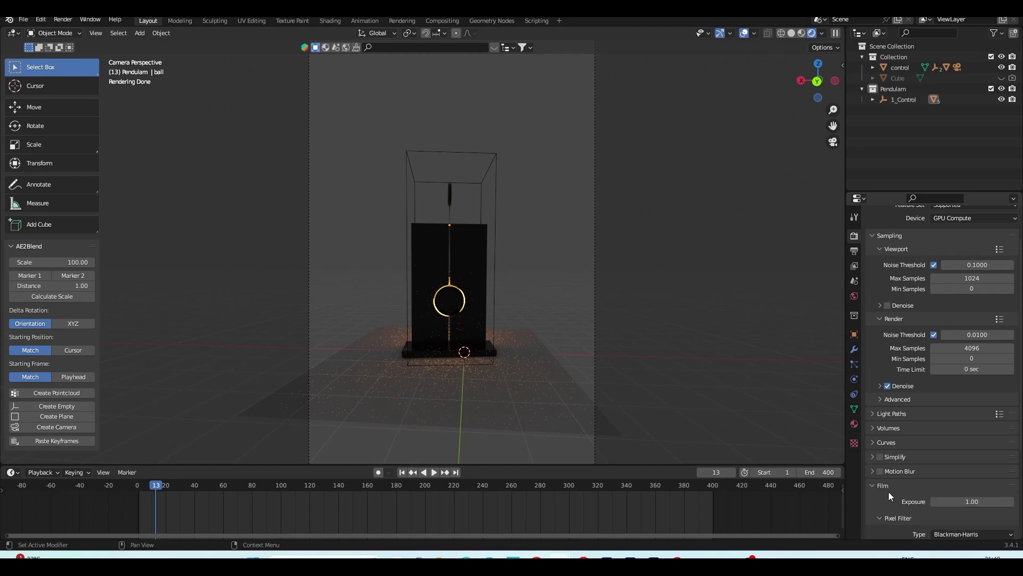
pyautogui.scroll(-4, 888, 510)
pyautogui.click(888, 520)
pyautogui.click(875, 448)
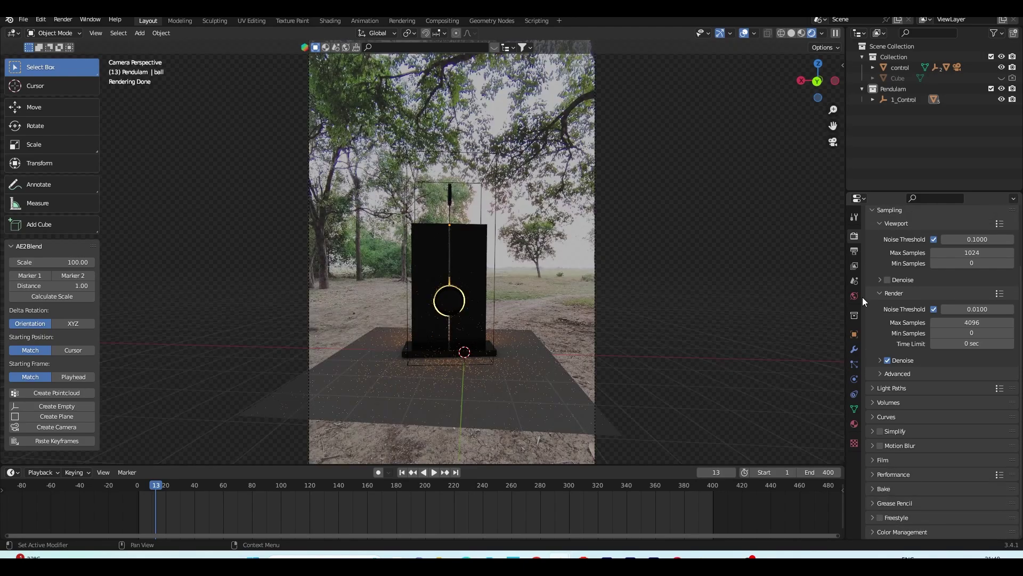
# Step: Give the world background an Environment Texture and load PXL_20230514_174155050.PHOTOSPHERE.jpg as its image
pyautogui.click(854, 295)
pyautogui.click(931, 301)
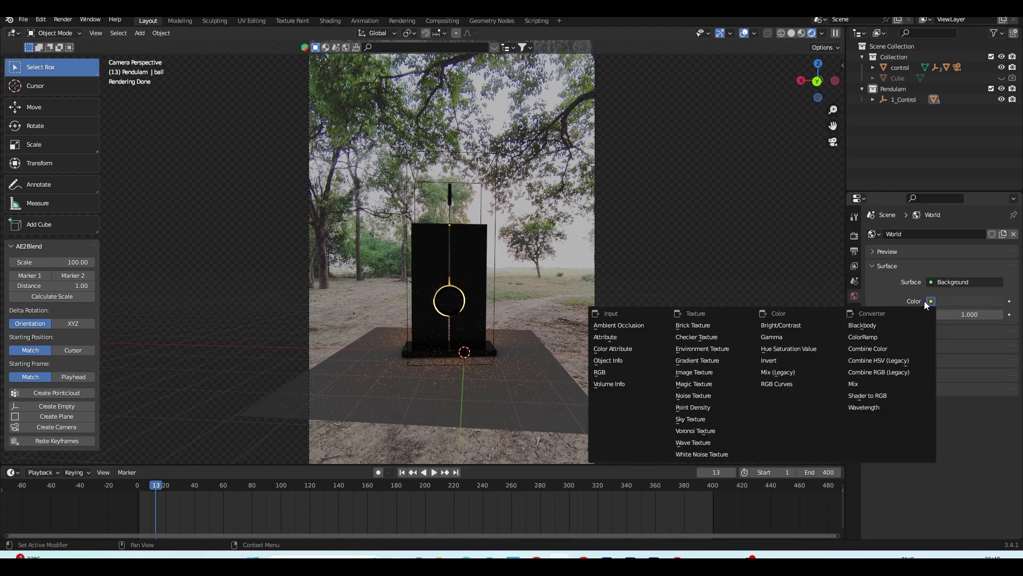
pyautogui.click(731, 347)
pyautogui.click(983, 314)
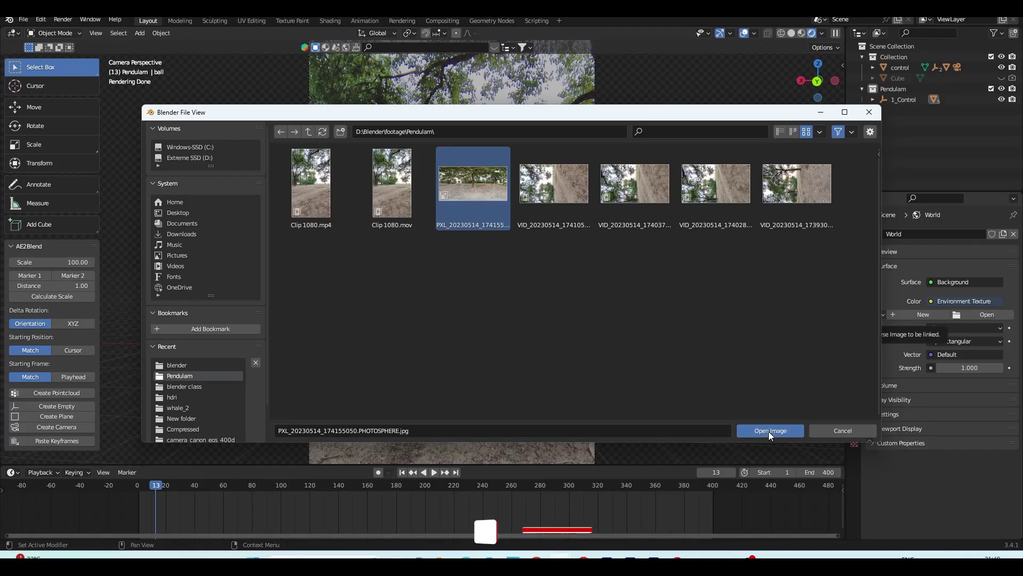
pyautogui.click(769, 431)
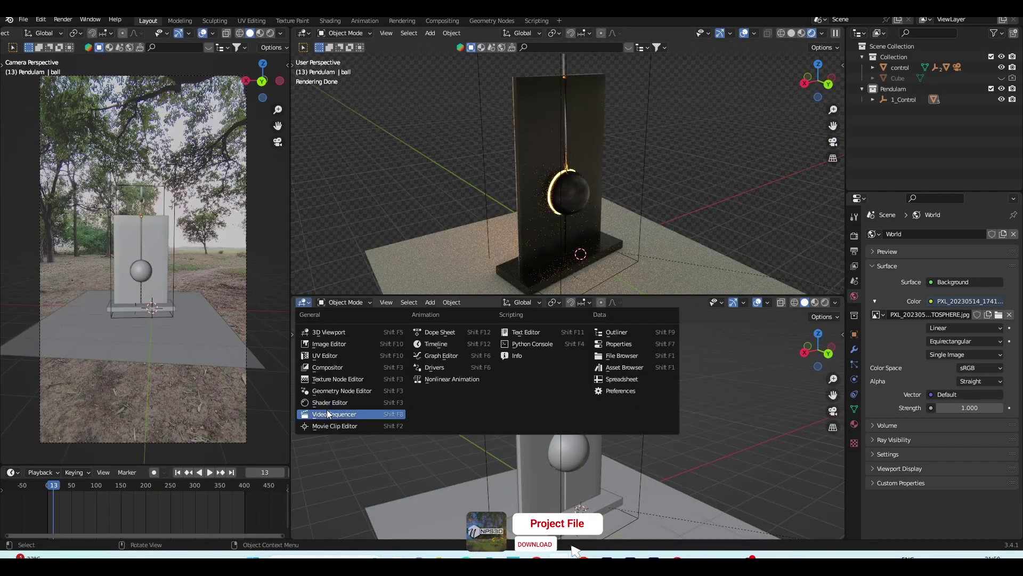
# Step: Show the World nodes in a Shader Editor and connect Texture Coordinate and Mapping nodes to the environment texture
pyautogui.click(330, 403)
pyautogui.scroll(5, 523, 392)
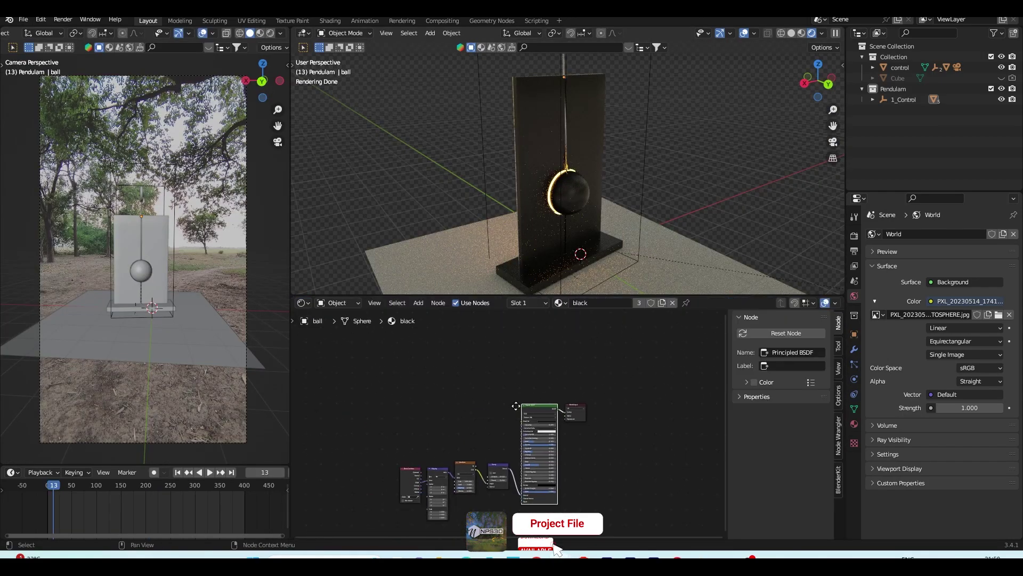
pyautogui.click(343, 304)
pyautogui.click(346, 331)
pyautogui.scroll(2, 513, 394)
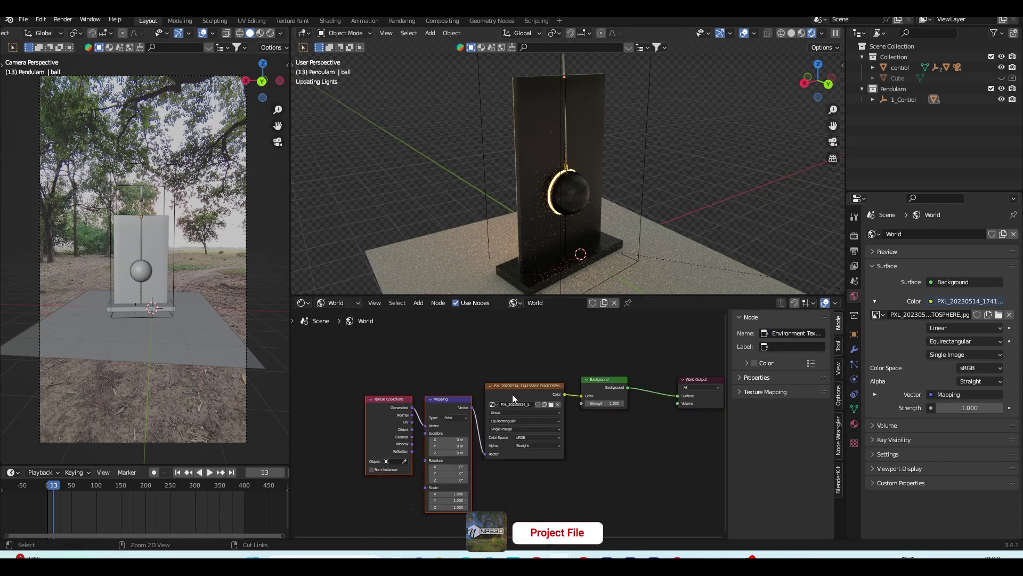
# Step: Disable film transparency to show the environment image and set the Mapping node's Z rotation to 180° to match the footage
pyautogui.click(855, 235)
pyautogui.scroll(-5, 885, 517)
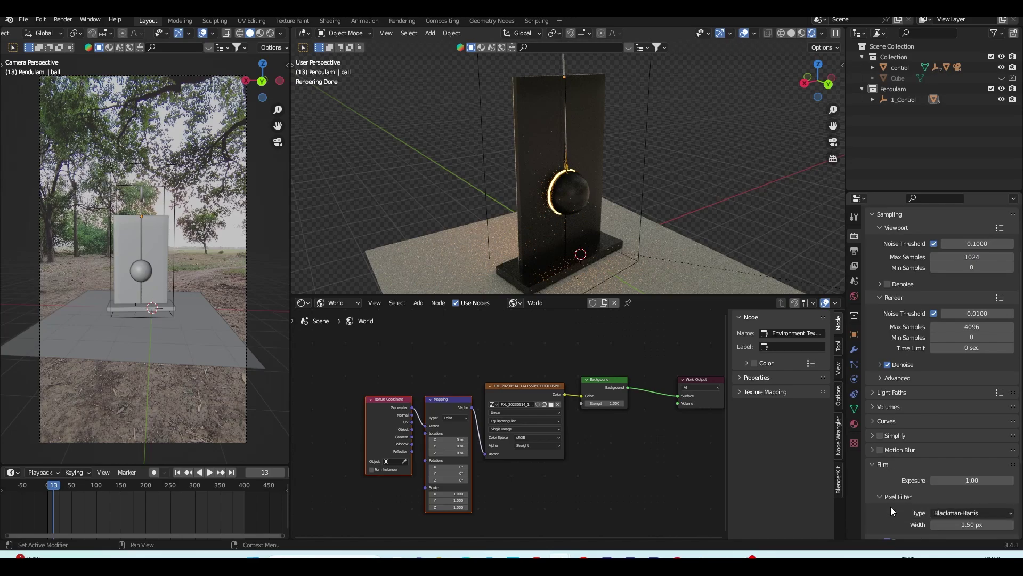
pyautogui.click(888, 498)
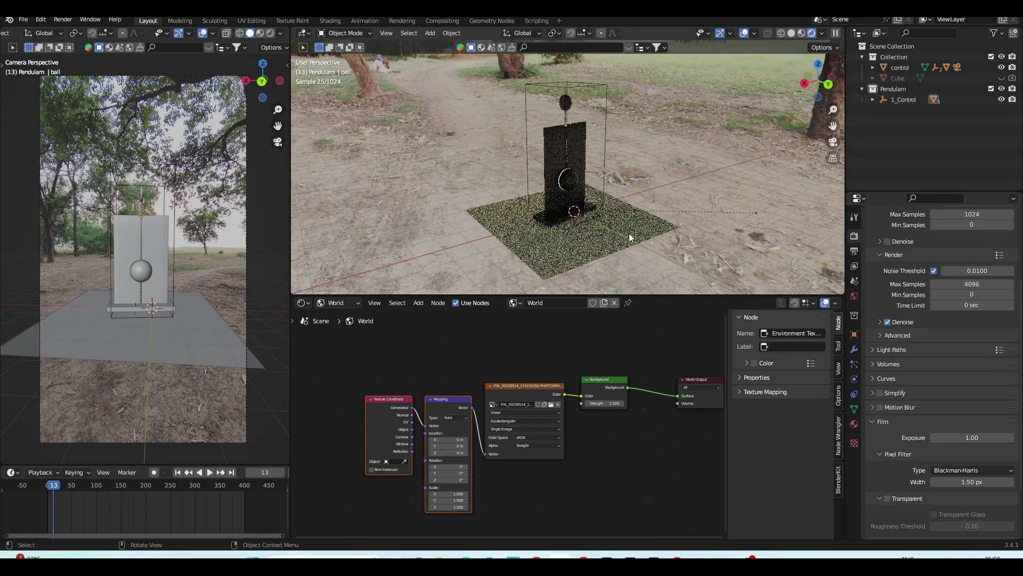
pyautogui.doubleClick(478, 472)
pyautogui.write('1')
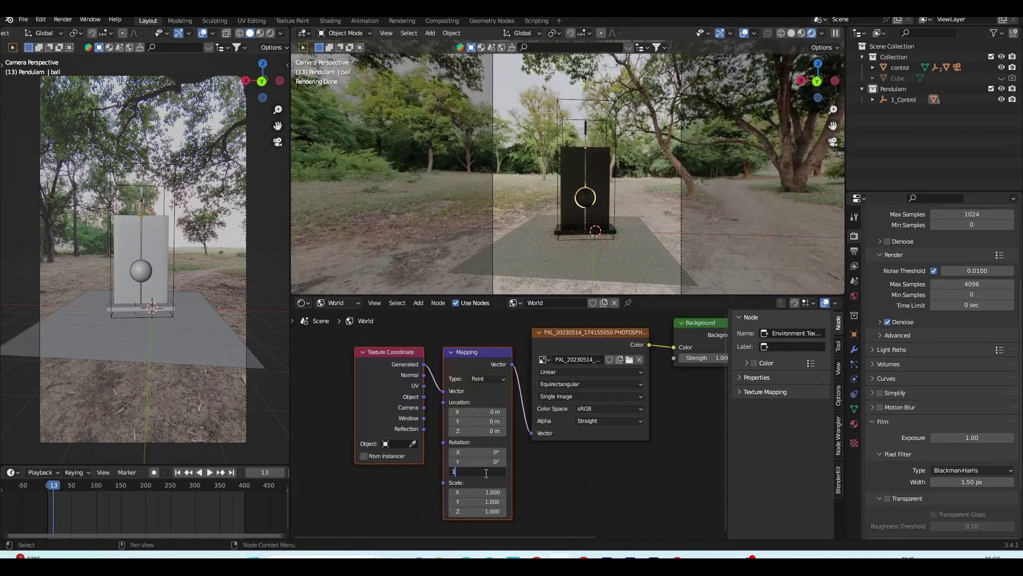
pyautogui.write('80')
pyautogui.press('Return')
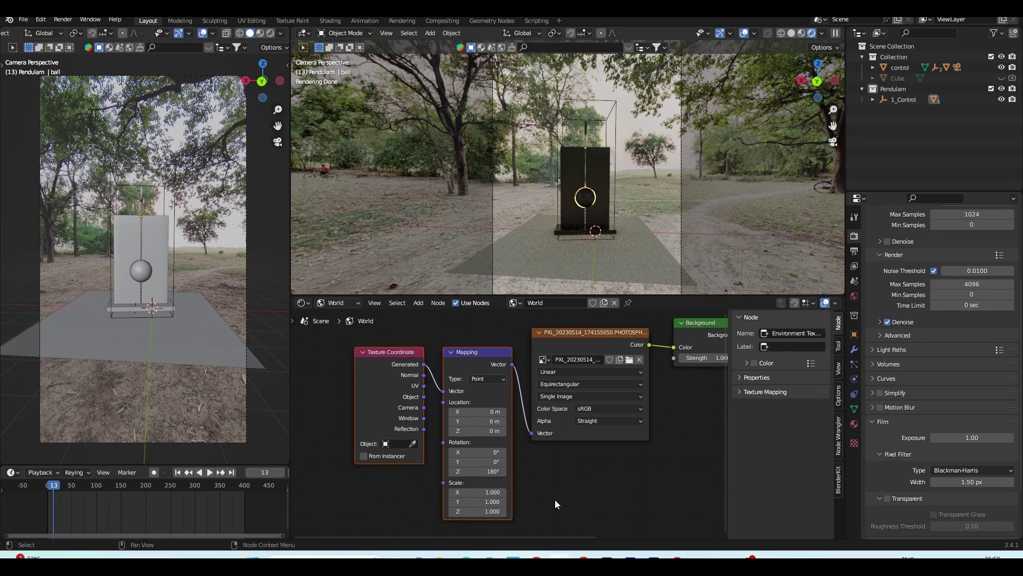
# Step: Set the world Background strength to 2 and re-enable film transparency
pyautogui.scroll(2, 639, 398)
pyautogui.click(637, 385)
pyautogui.write('2')
pyautogui.press('Return')
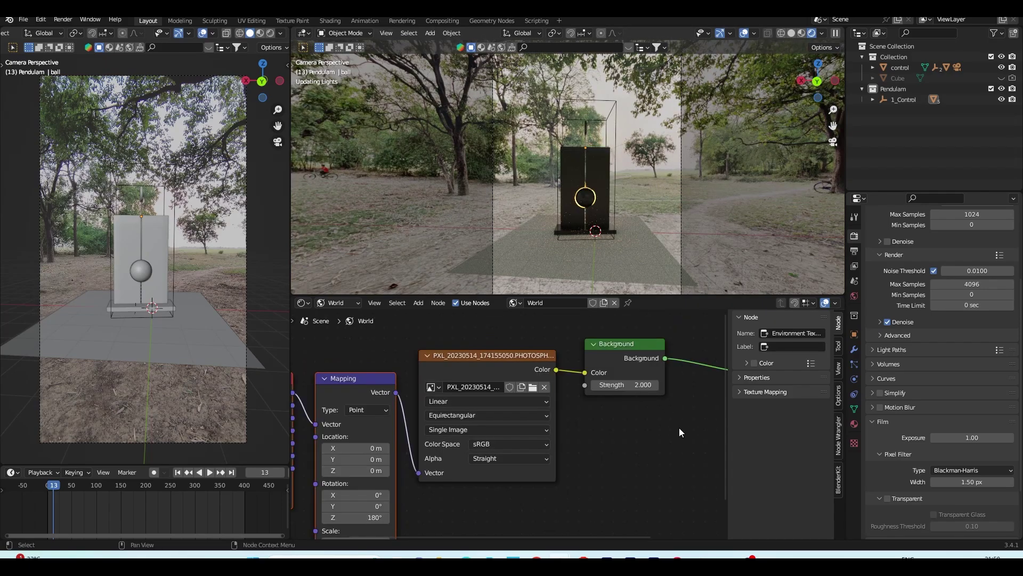
pyautogui.click(887, 498)
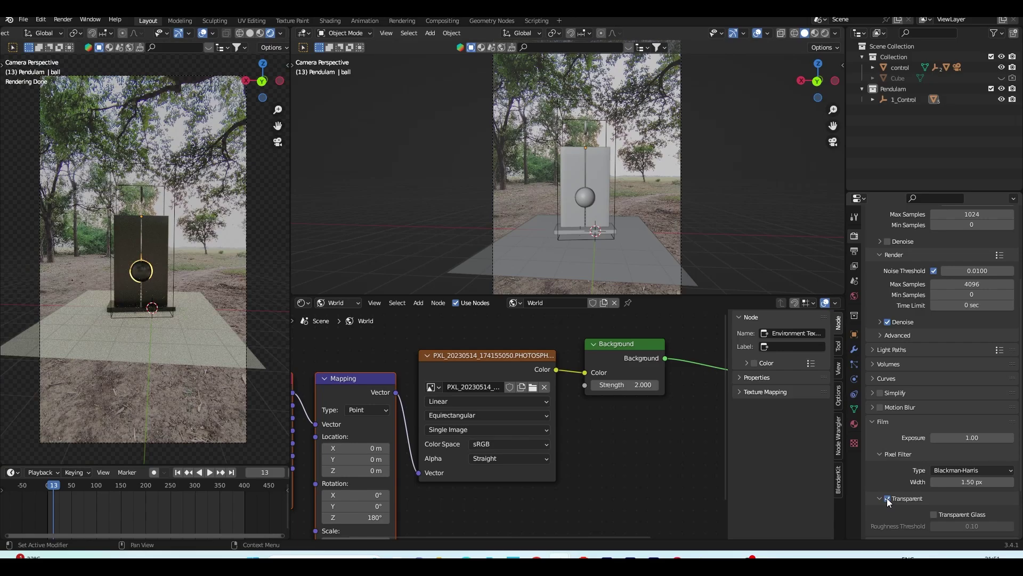
# Step: Make the ground plane a shadow catcher in its object visibility settings
pyautogui.click(659, 264)
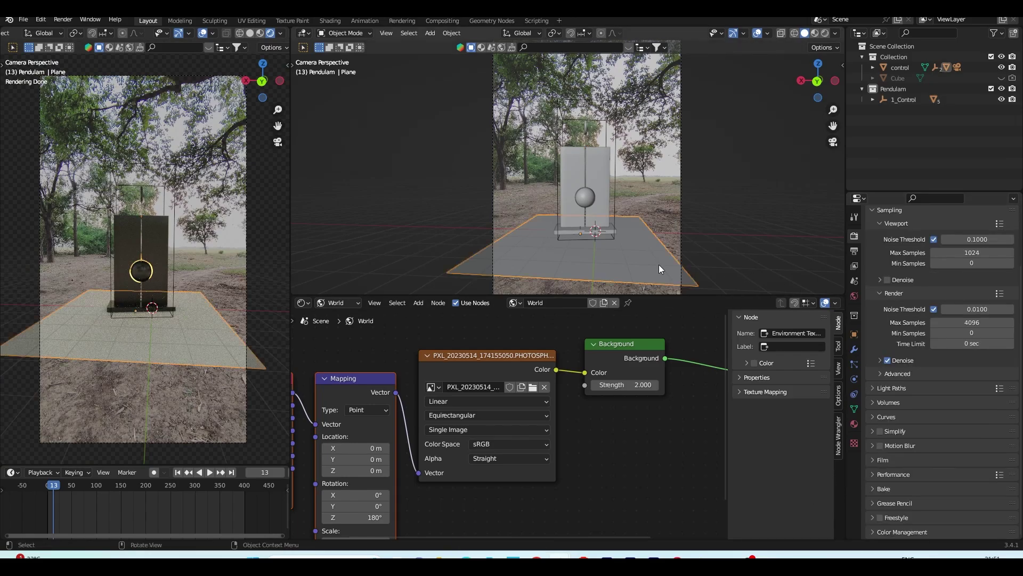
pyautogui.click(854, 334)
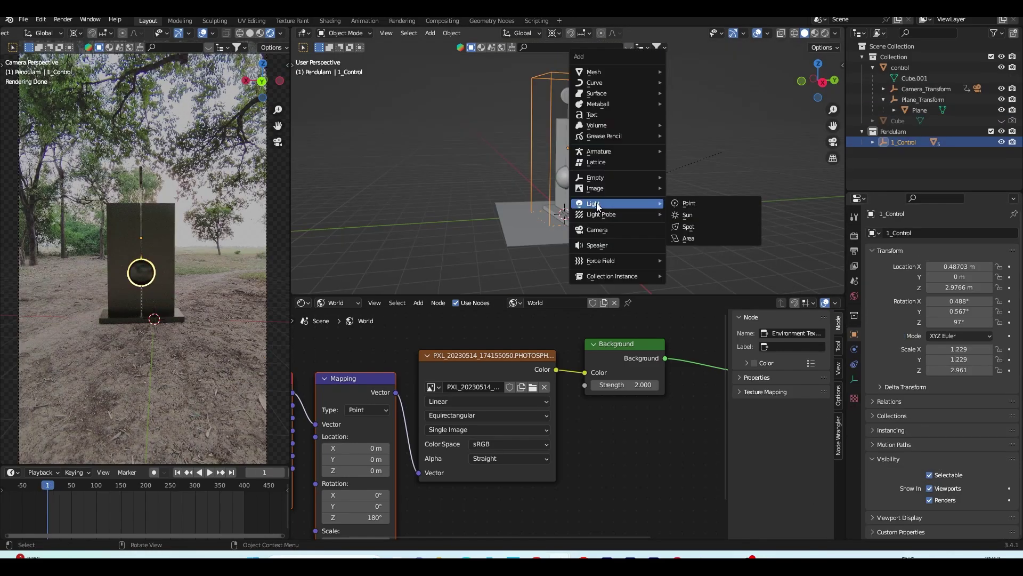
# Step: Add a sun light angled from behind the sculpture and set its strength to 2 and its angle to 12°
pyautogui.click(716, 223)
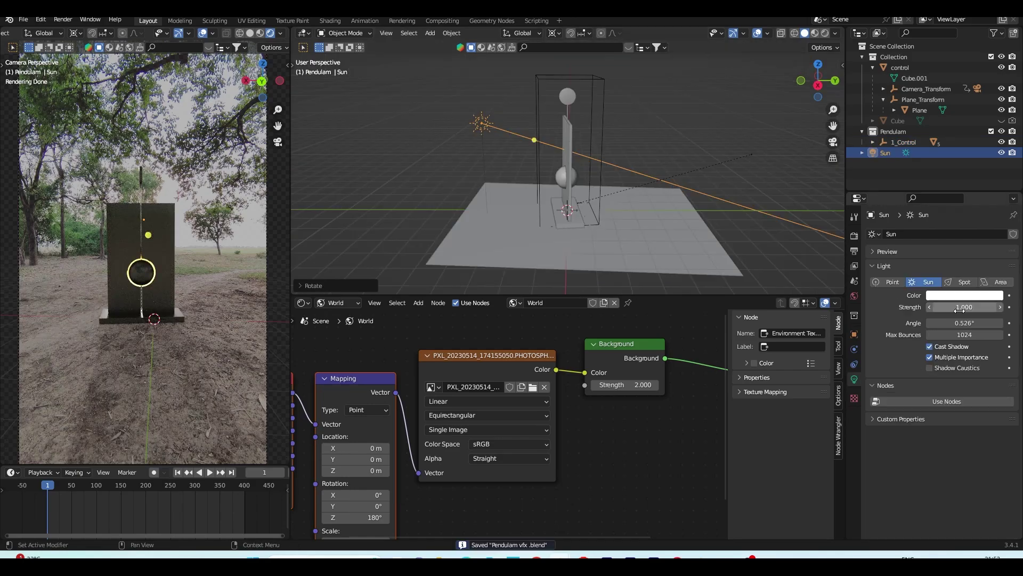
pyautogui.moveTo(938, 308); pyautogui.dragTo(920, 308)
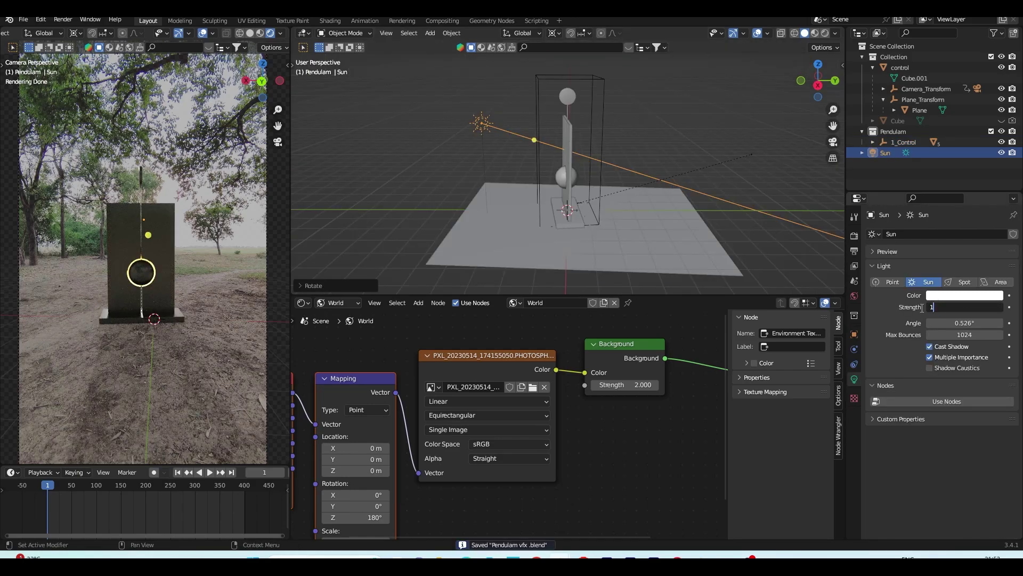
pyautogui.click(934, 307)
pyautogui.write('2')
pyautogui.press('Return')
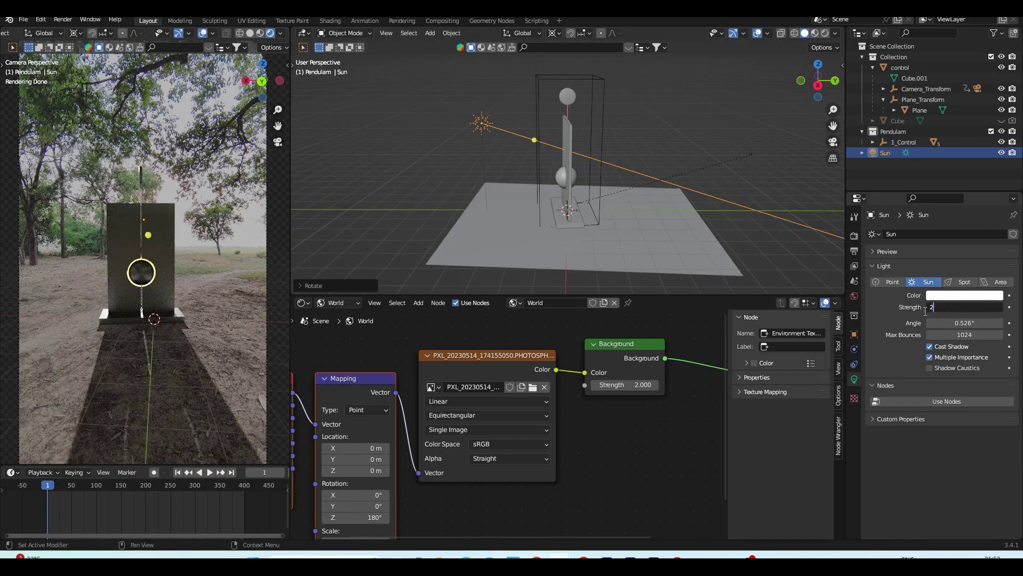
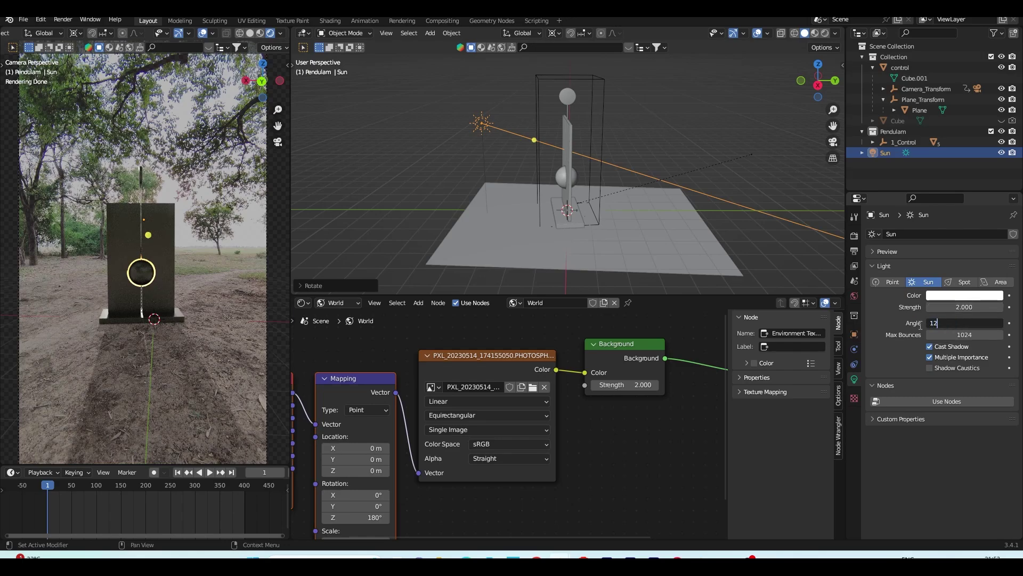
pyautogui.press('Return')
# Step: Duplicate the entire 1_Control pendulum hierarchy and place the copy diagonally behind the original, about 4 m away
pyautogui.click(589, 132)
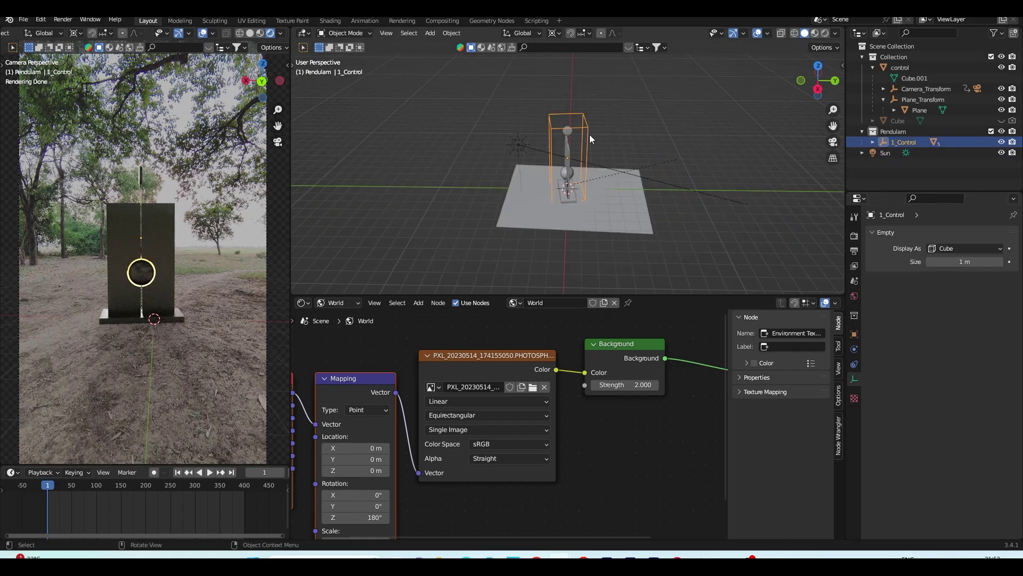
pyautogui.rightClick(896, 138)
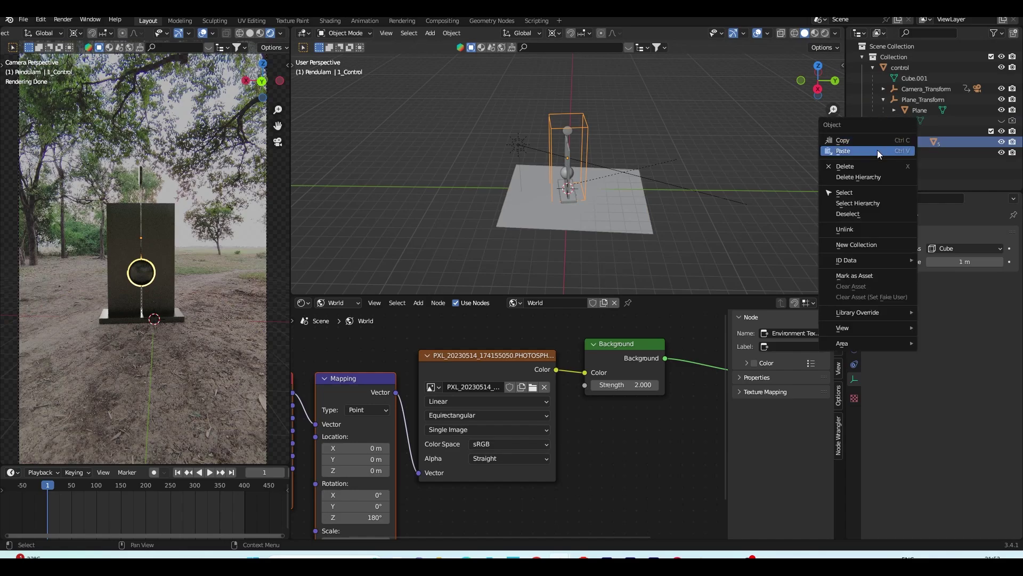
pyautogui.click(870, 205)
pyautogui.press('KP_7')
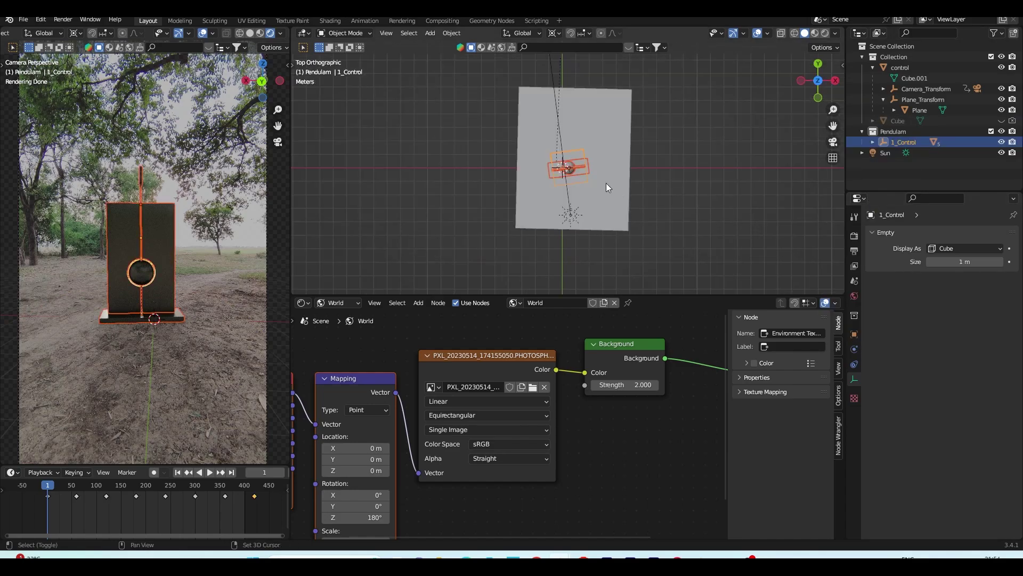
pyautogui.hotkey('shift', 'd')
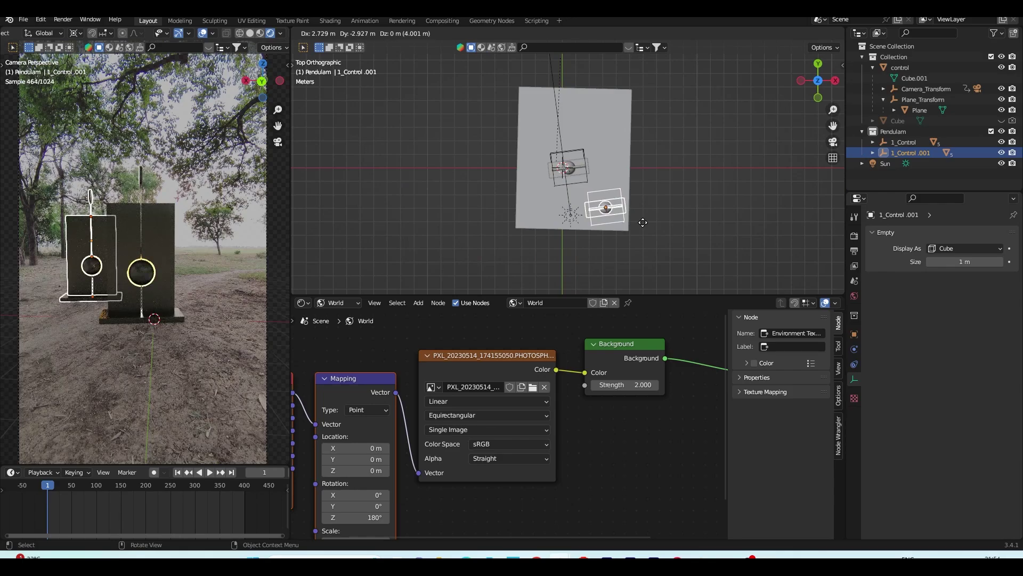
pyautogui.click(645, 223)
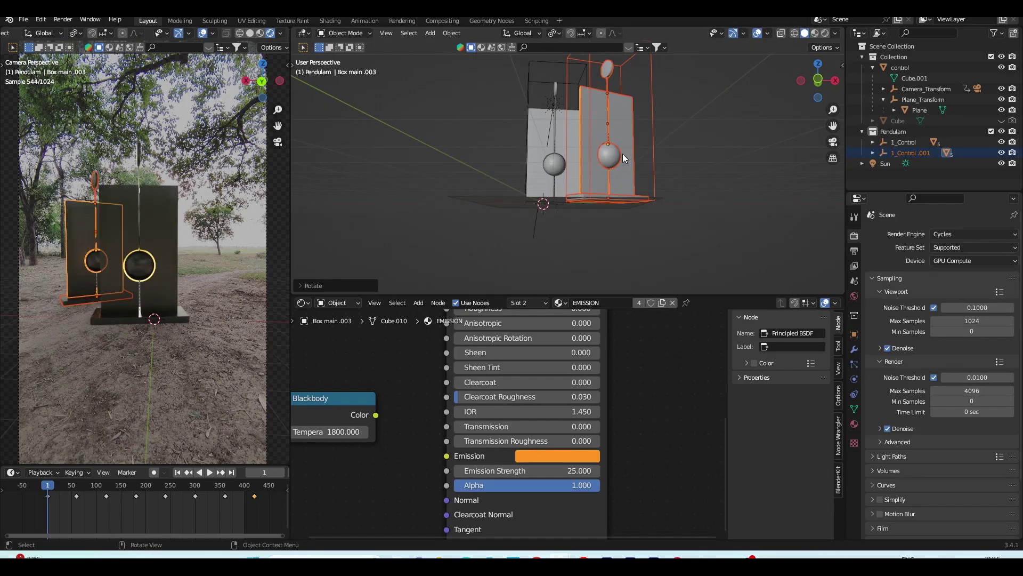
# Step: Adjust the height of the duplicated sculpture so its base meets the ground plane
pyautogui.scroll(3, 623, 154)
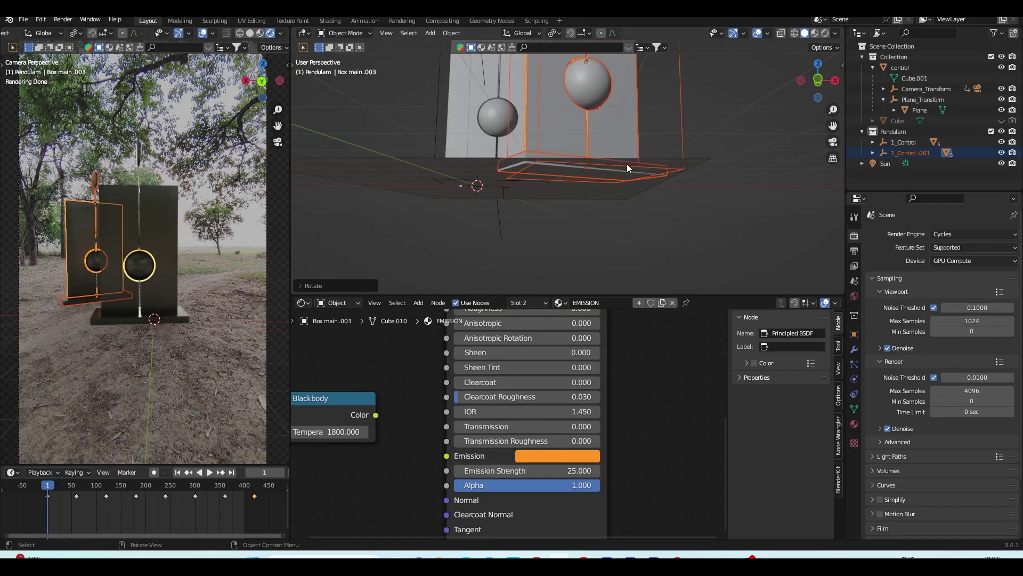
pyautogui.press('g')
pyautogui.click(638, 164)
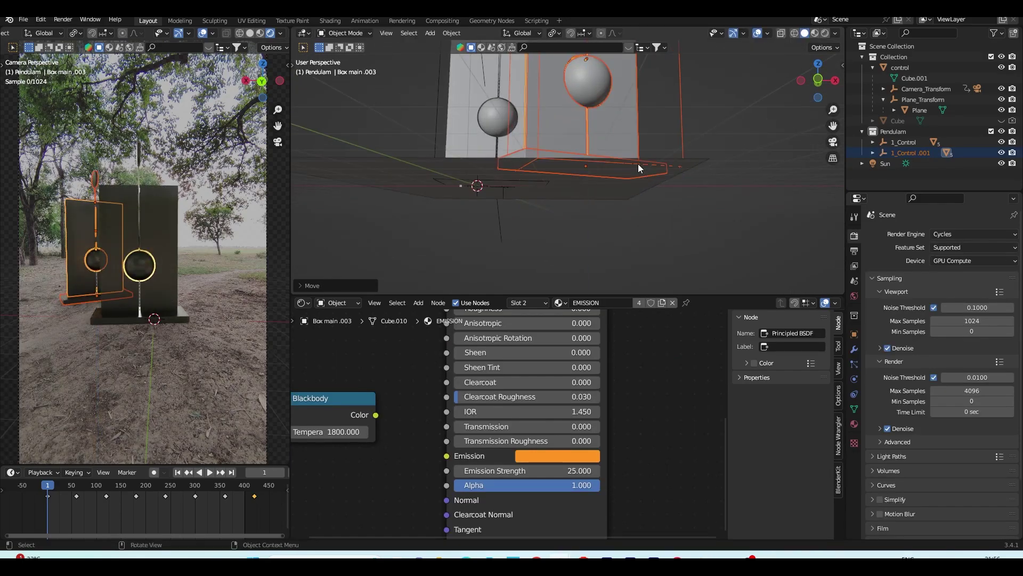
# Step: Scale the ground plane up well beyond the sculptures and play the animation
pyautogui.scroll(-5, 613, 209)
pyautogui.moveTo(597, 215); pyautogui.dragTo(603, 196, button='middle')
pyautogui.click(606, 187)
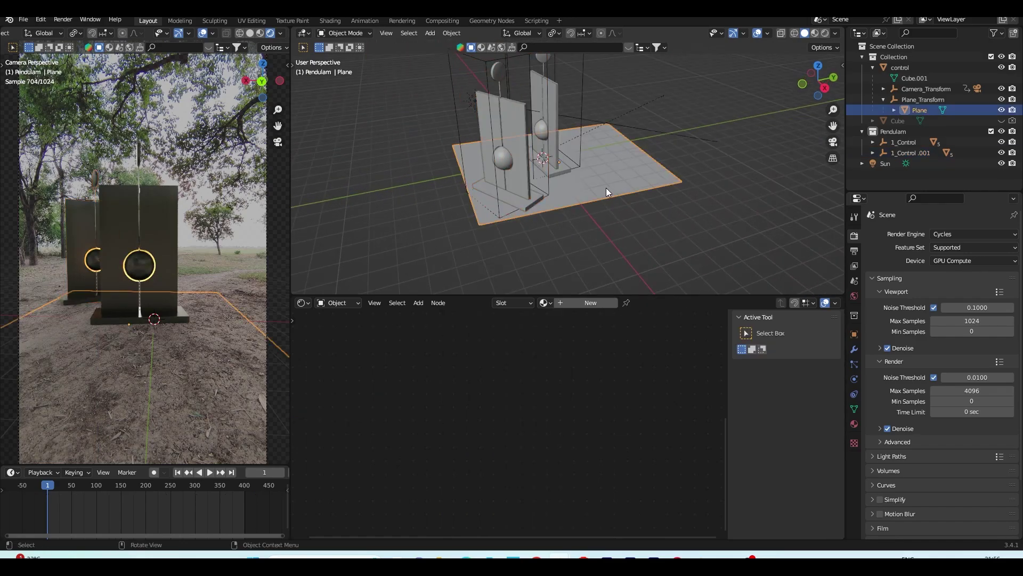
pyautogui.press('s')
pyautogui.click(629, 184)
pyautogui.press('s')
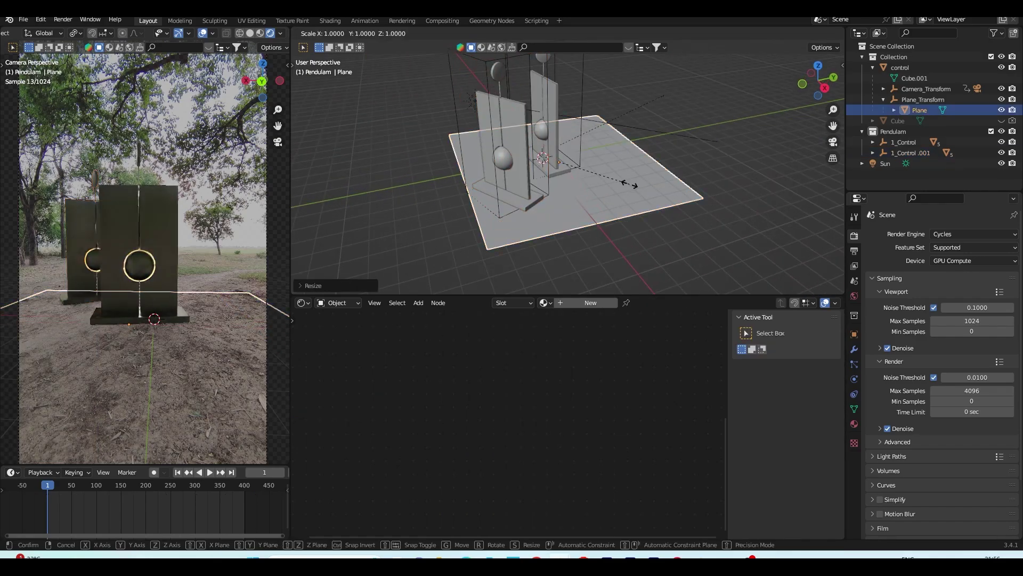
pyautogui.click(739, 163)
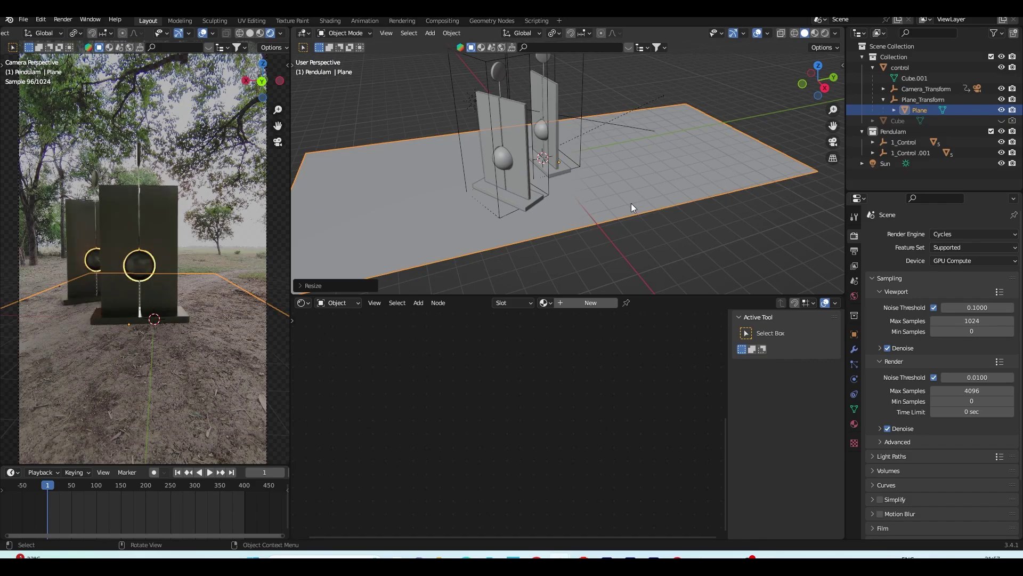
pyautogui.press('s')
pyautogui.click(701, 193)
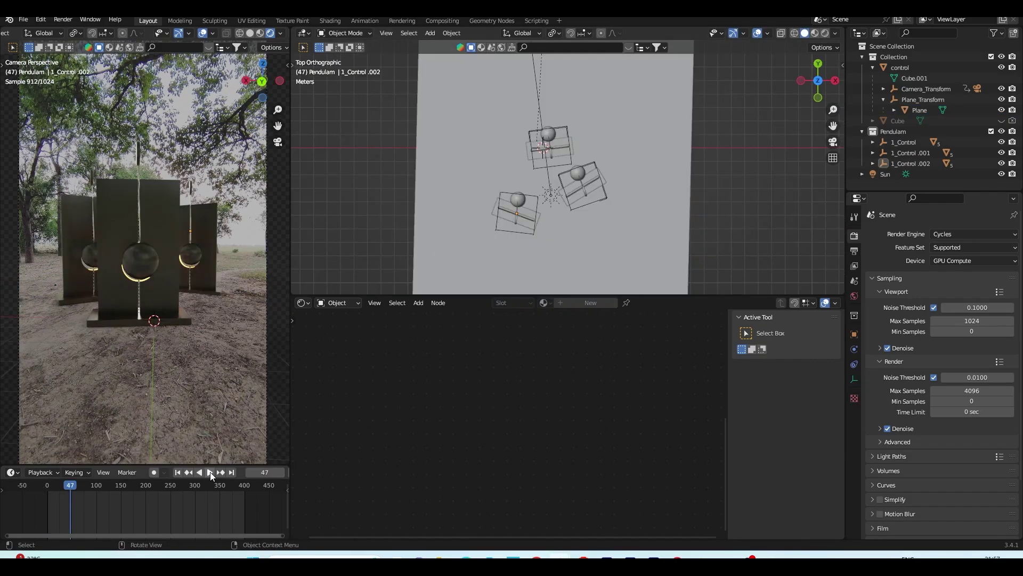
pyautogui.click(210, 471)
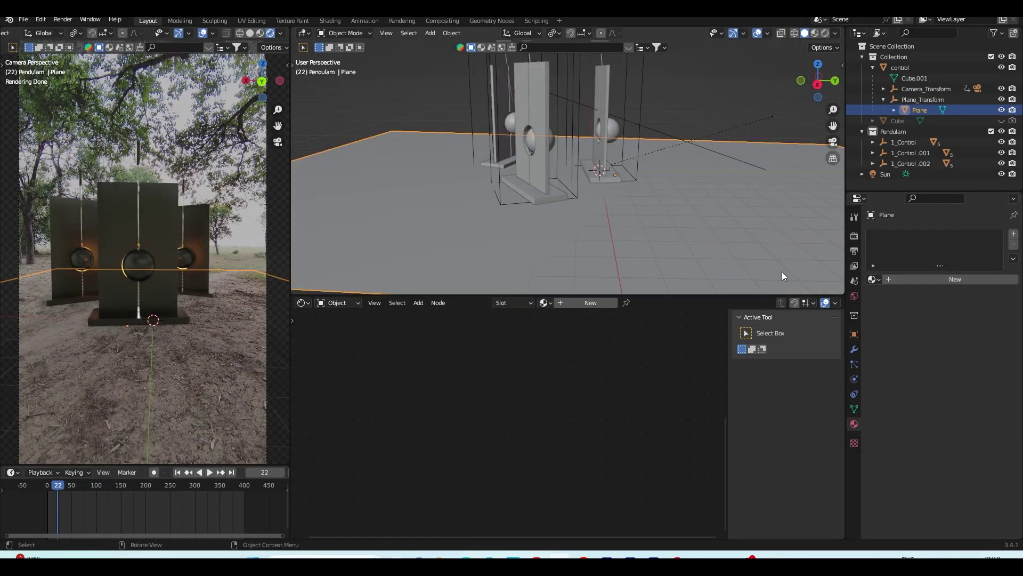
# Step: Give the ground plane a new material with its base color sampled from the dirt in the footage
pyautogui.click(923, 279)
pyautogui.click(587, 393)
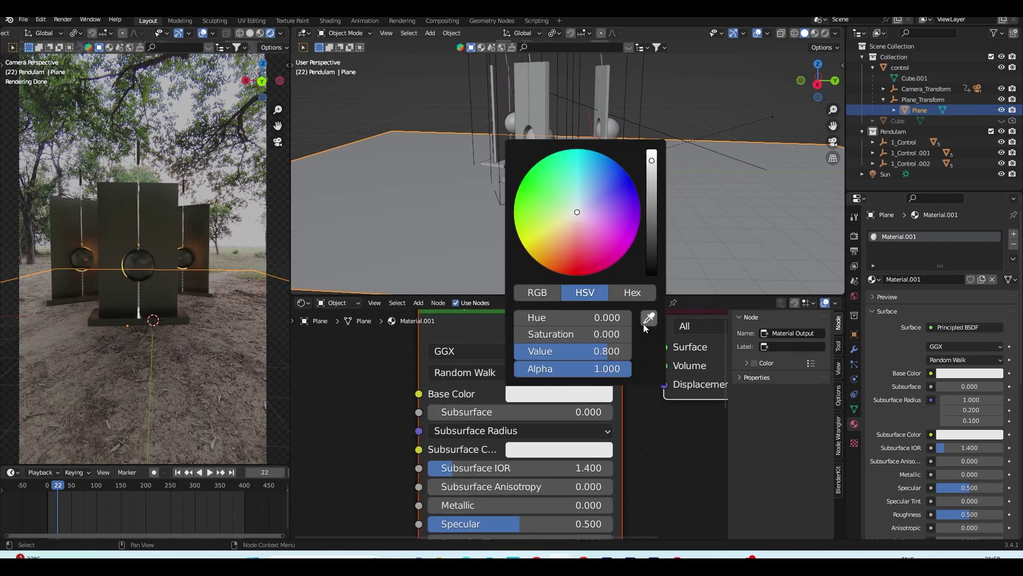
pyautogui.click(646, 322)
pyautogui.click(175, 408)
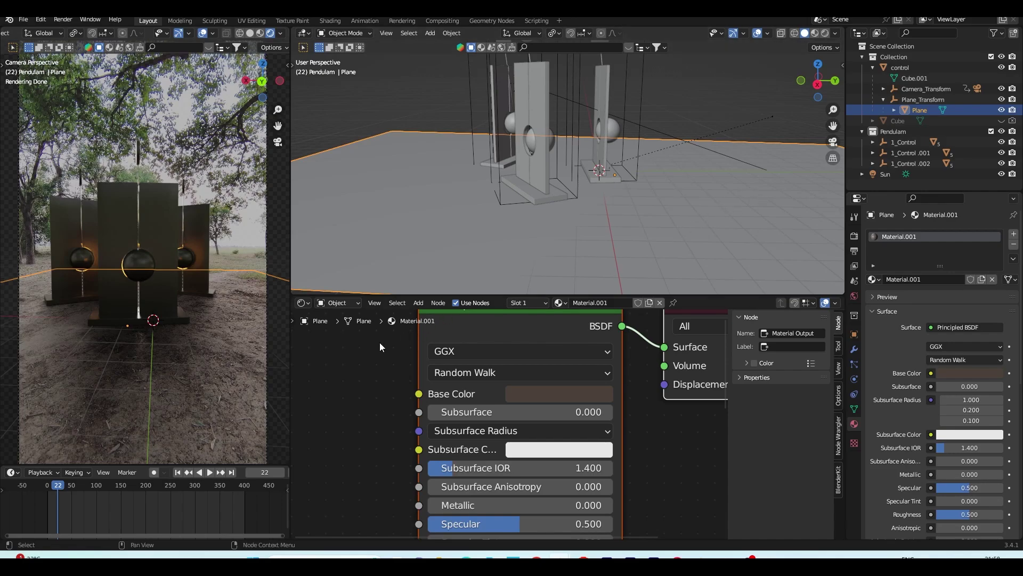
pyautogui.click(750, 117)
# Step: Save the project file and play the animation from the first frame to check the pendulums over the footage
pyautogui.hotkey('ctrl', 's')
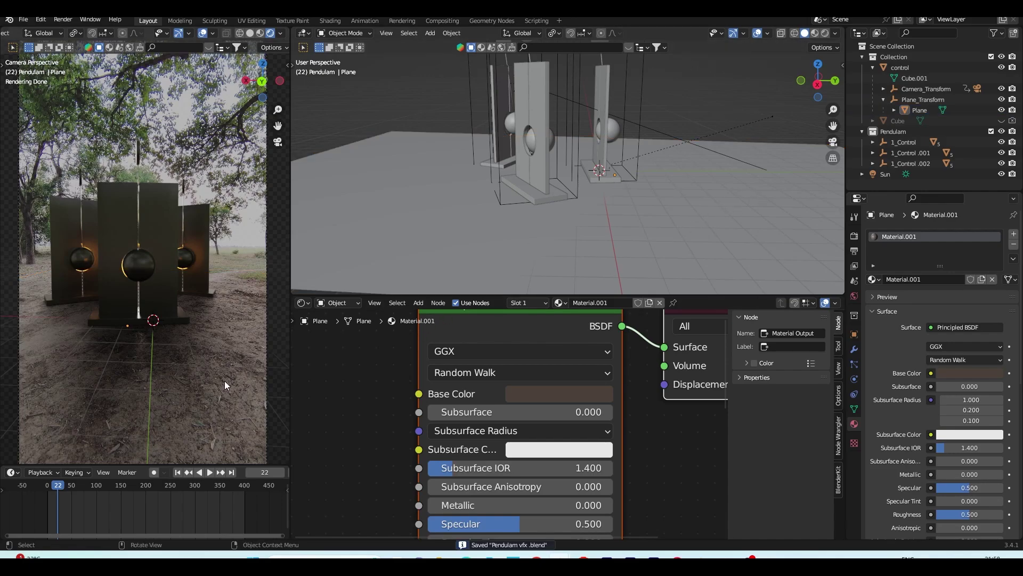
pyautogui.click(178, 472)
pyautogui.click(206, 472)
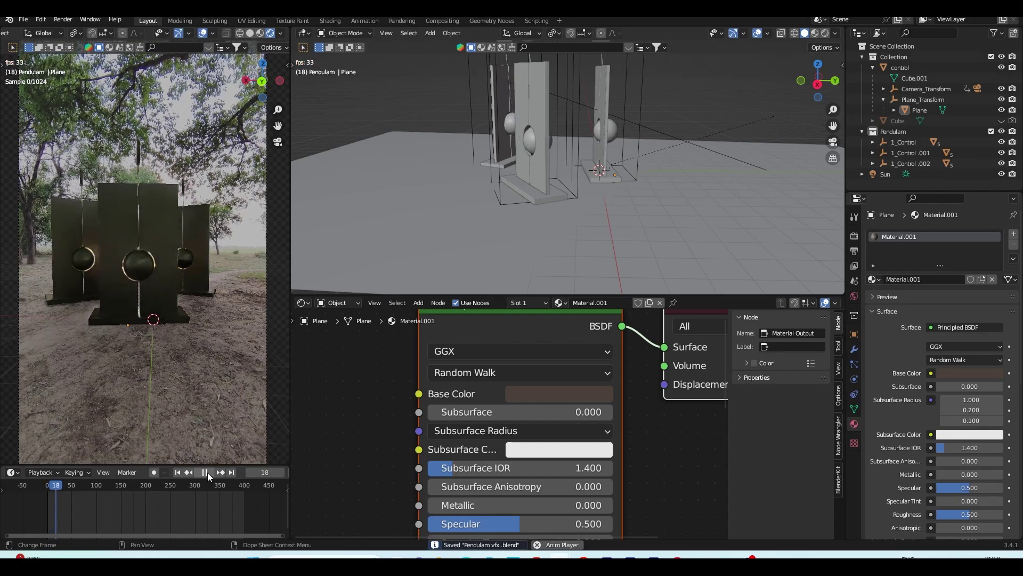
pyautogui.click(206, 472)
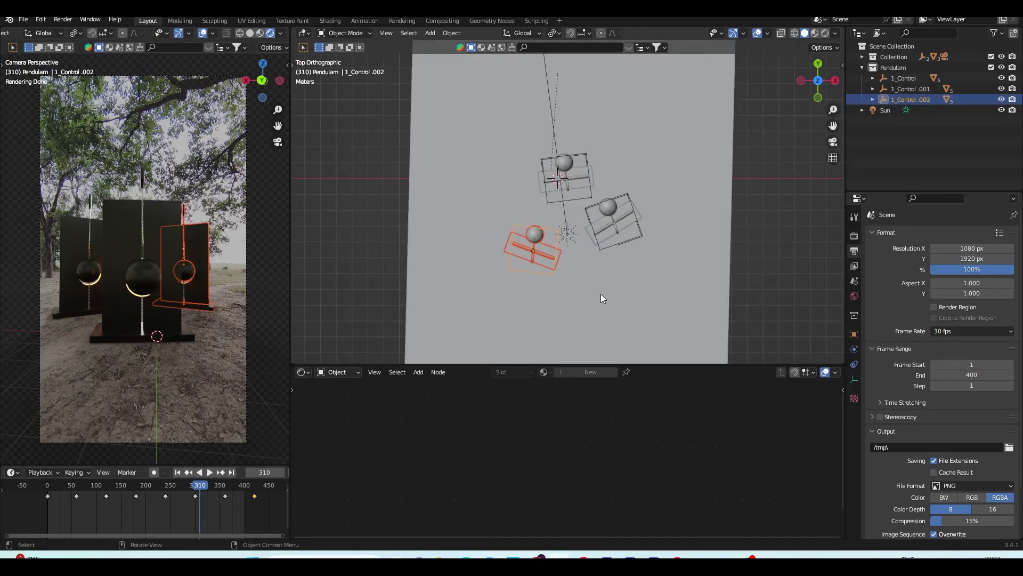
# Step: Duplicate the 1_Control .002 sculpture farther outward, and duplicate that copy to the opposite side, rotated to mirror its angle
pyautogui.hotkey('shift', 'd')
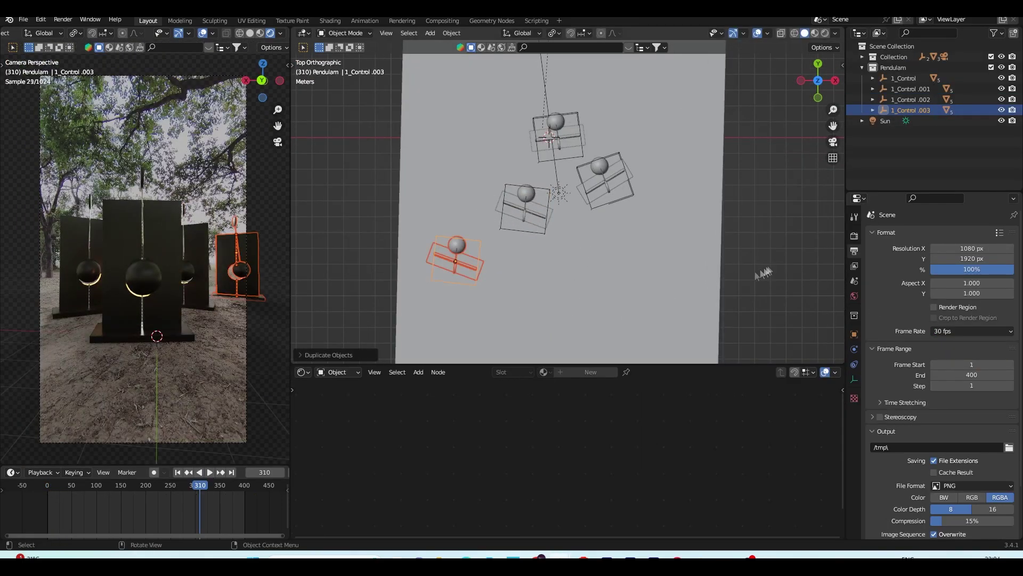
pyautogui.moveTo(427, 232); pyautogui.dragTo(475, 288)
pyautogui.hotkey('shift', 'd')
pyautogui.click(690, 303)
pyautogui.press('r')
pyautogui.click(749, 265)
pyautogui.press('g')
pyautogui.click(754, 248)
pyautogui.click(755, 247)
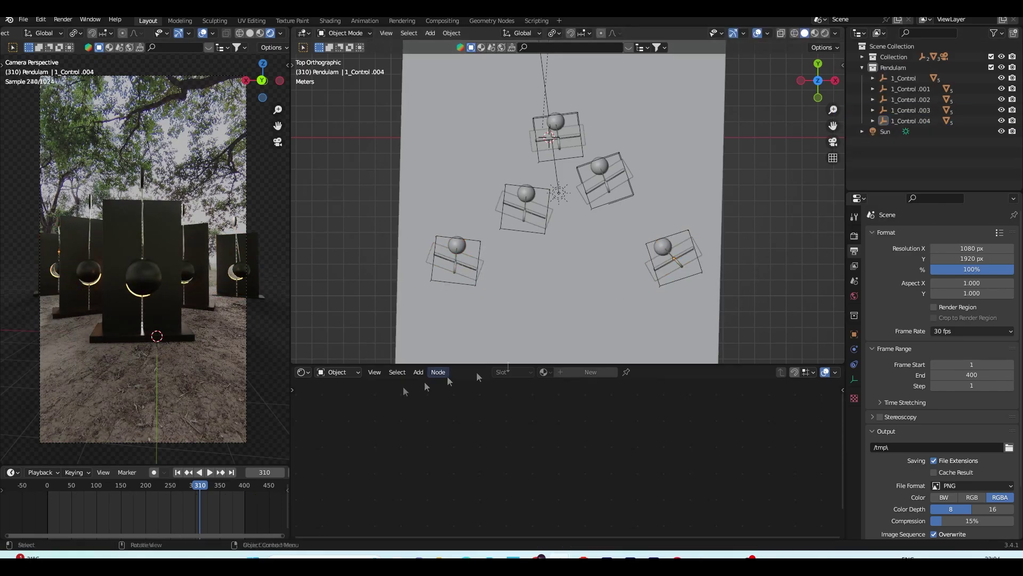
# Step: Return to the first frame, move the 1_Control .004 sculpture closer to the row's line, and play the animation
pyautogui.hotkey('shift', 'Left')
pyautogui.click(674, 258)
pyautogui.press('g')
pyautogui.click(774, 249)
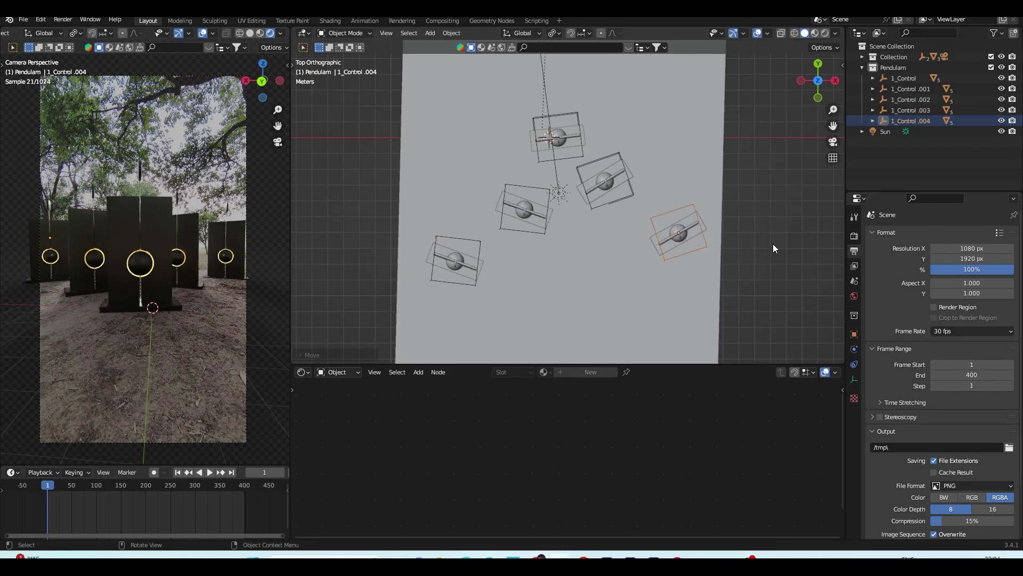
pyautogui.click(773, 248)
pyautogui.click(209, 472)
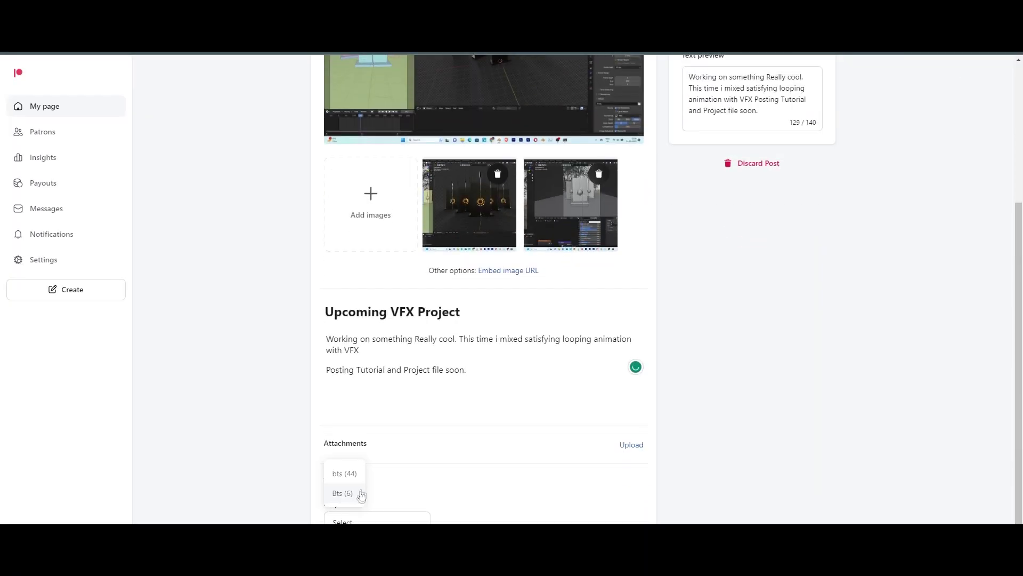
# Step: Switch to the Patreon draft "Upcoming VFX Project" and add the Bts tag to it
pyautogui.press('Return')
pyautogui.scroll(4, 436, 329)
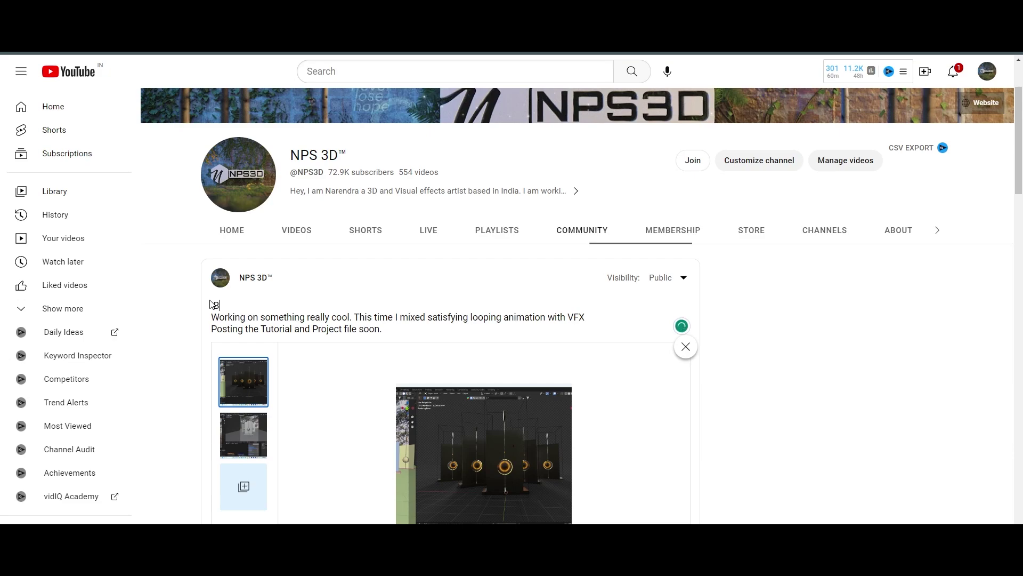
# Step: Set the YouTube community post's visibility to NPS3D Pro and higher, and publish the post
pyautogui.click(668, 277)
pyautogui.click(693, 373)
pyautogui.scroll(-5, 813, 379)
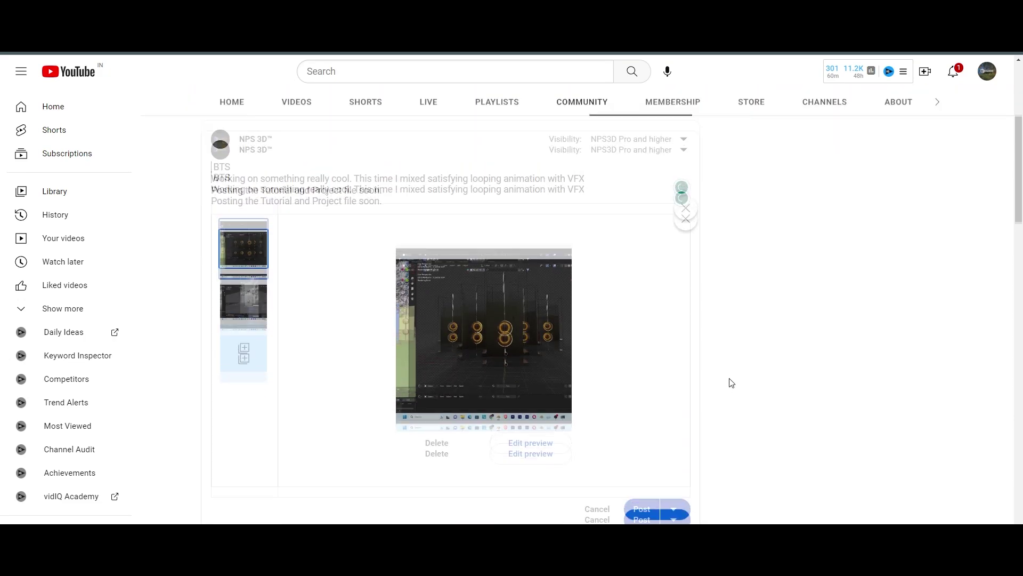
pyautogui.scroll(3, 731, 382)
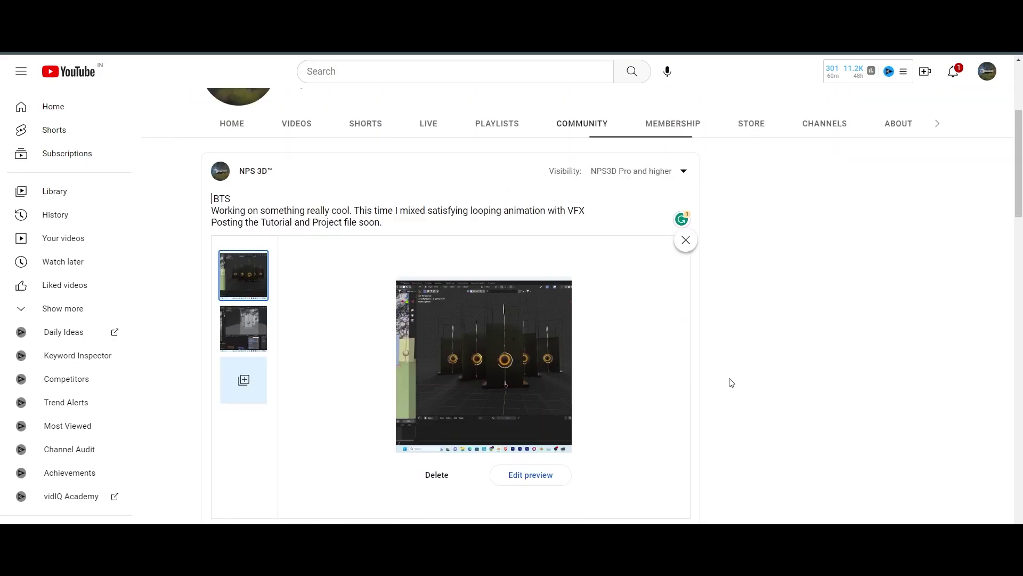
pyautogui.scroll(-2, 731, 382)
pyautogui.click(649, 431)
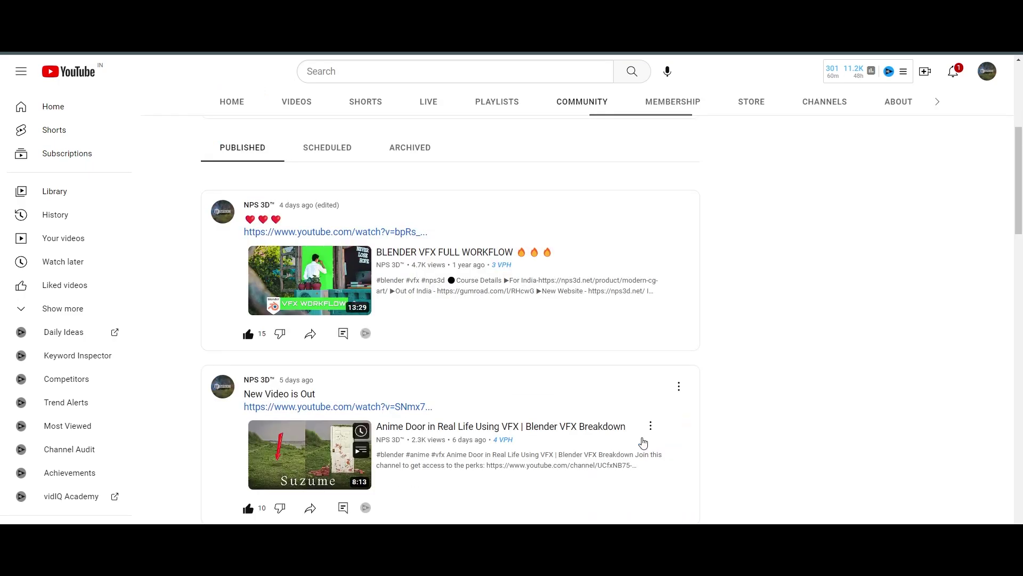
pyautogui.scroll(2, 578, 414)
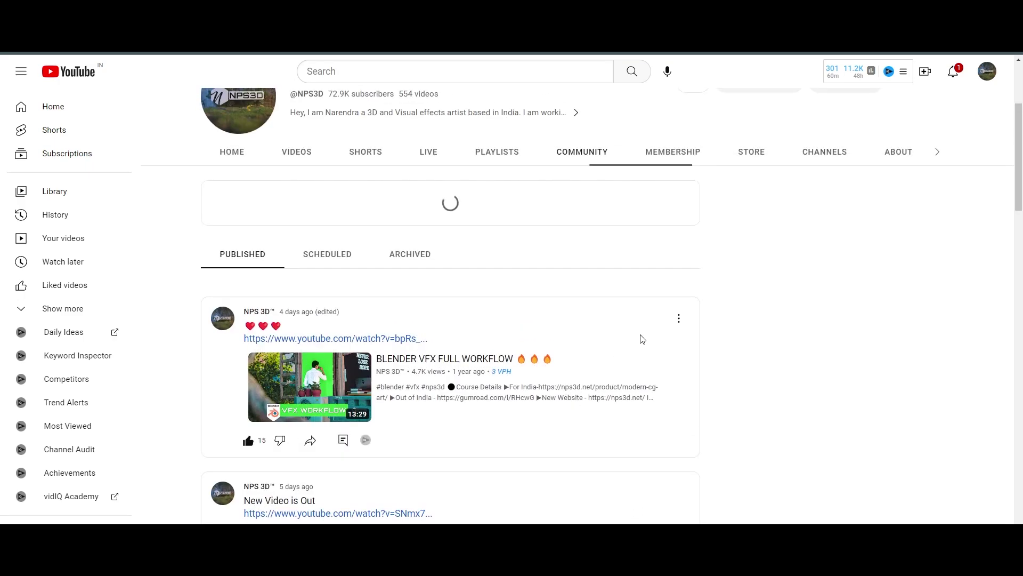
pyautogui.scroll(-5, 638, 402)
pyautogui.scroll(-10, 636, 395)
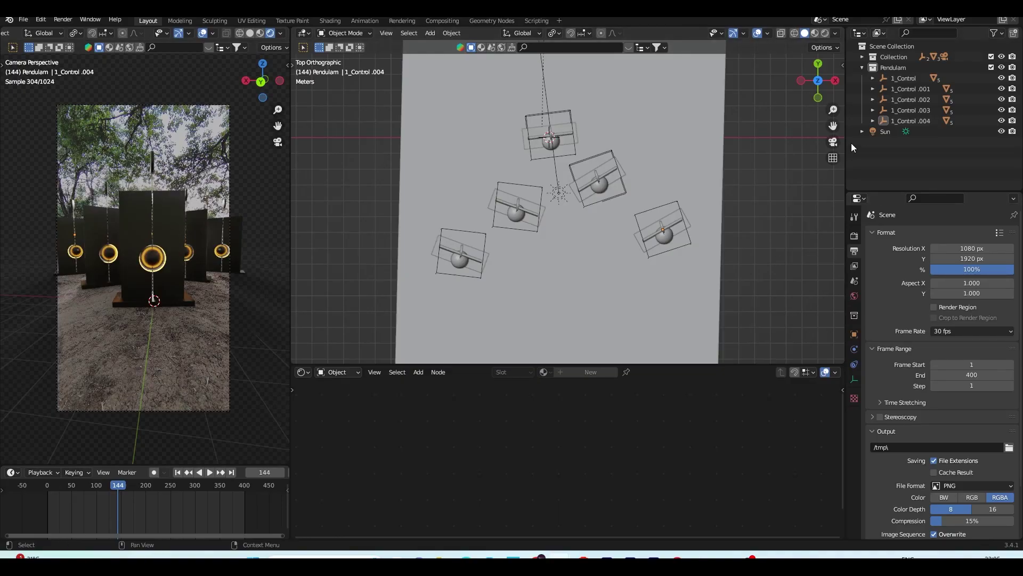
# Step: Enlarge the main 3D viewport in Blender and show the five sculptures from the front in rendered shading
pyautogui.click(833, 142)
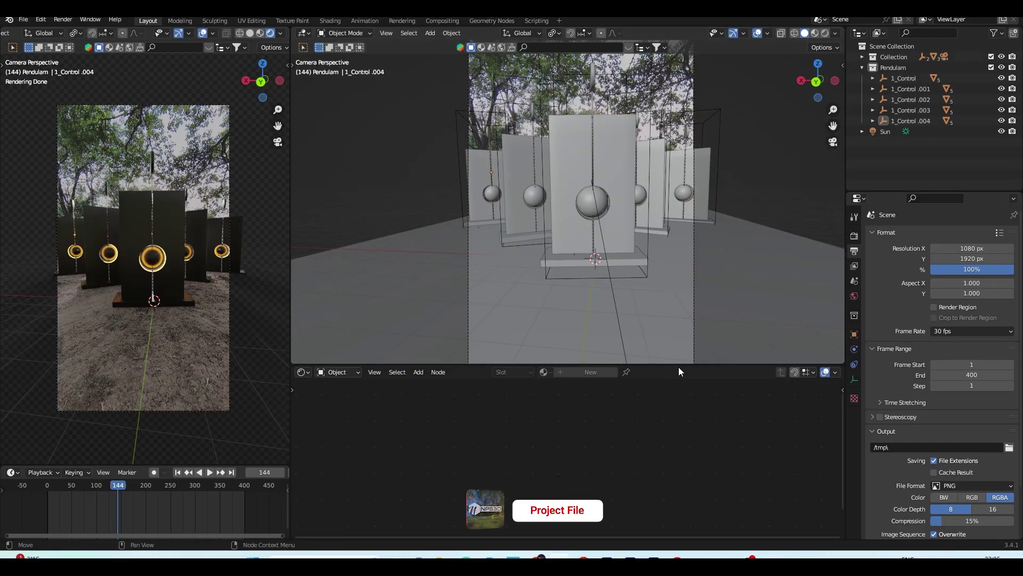
pyautogui.moveTo(678, 364); pyautogui.dragTo(675, 453)
pyautogui.moveTo(686, 383)
pyautogui.mouseDown(button='middle')
pyautogui.moveTo(691, 373)
pyautogui.moveTo(680, 391)
pyautogui.mouseUp(button='middle')
pyautogui.scroll(-2, 689, 365)
pyautogui.press('z')
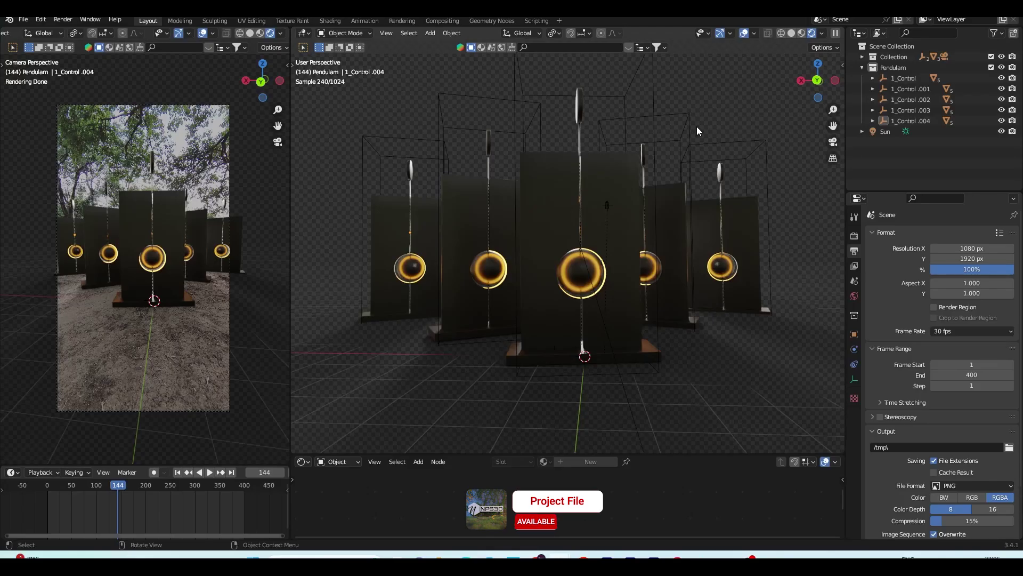
# Step: Save the project file and toggle the overlays in the rendered viewport to inspect the sculptures without guides
pyautogui.hotkey('ctrl', 's')
pyautogui.click(744, 33)
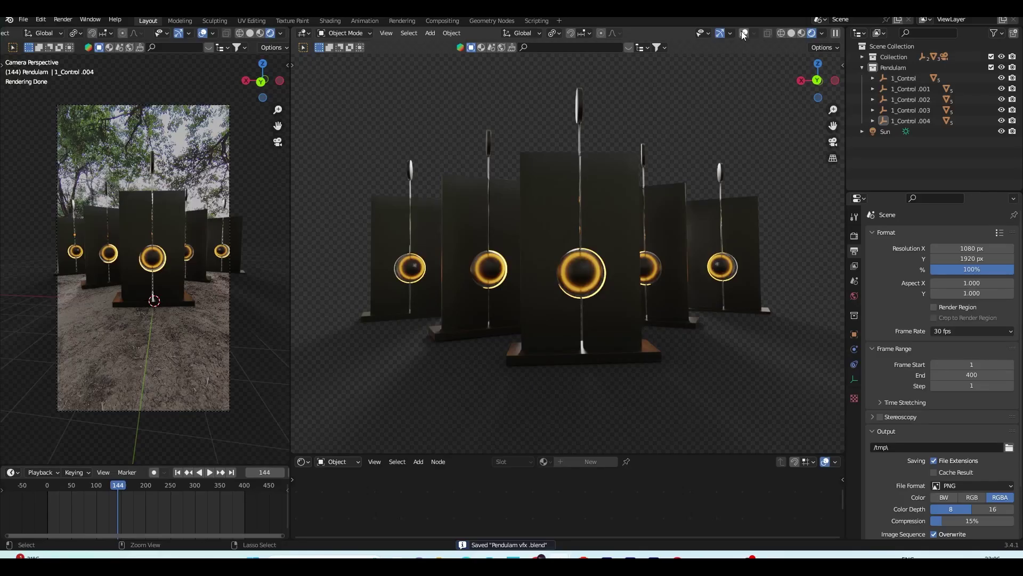
pyautogui.click(745, 33)
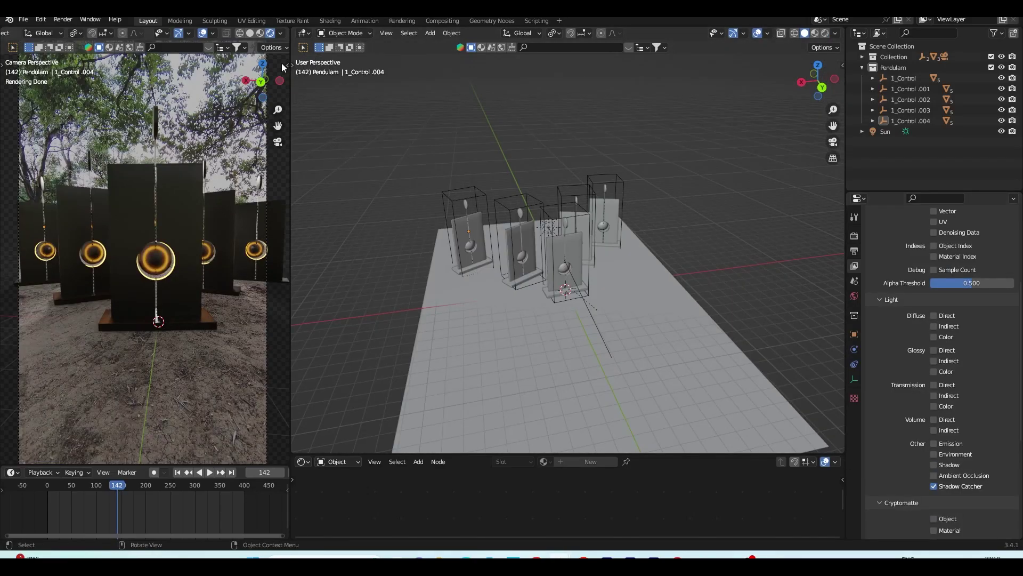
# Step: Preview the Mist render pass in the camera viewport and open the world's Mist Pass settings
pyautogui.click(280, 33)
pyautogui.click(260, 128)
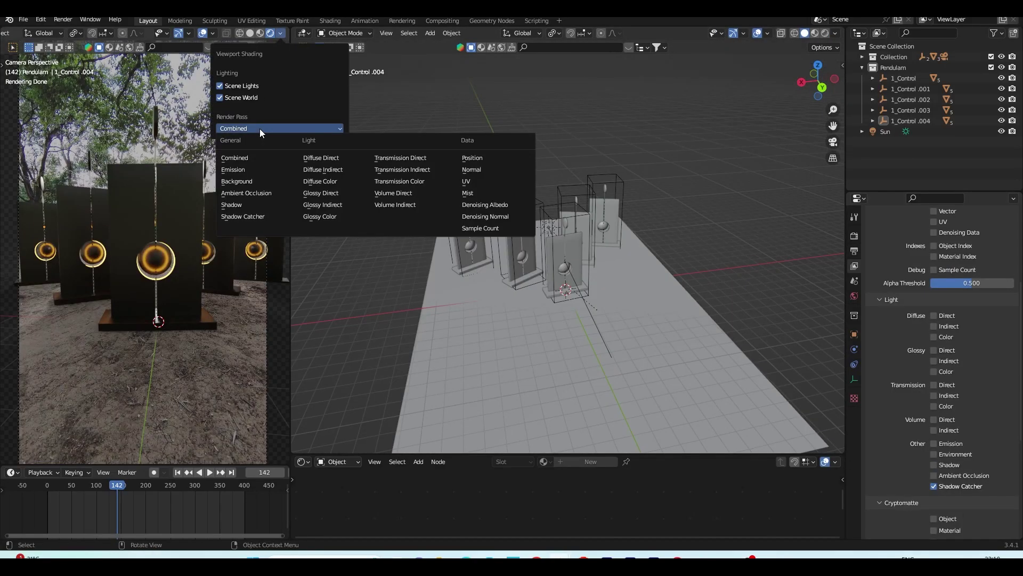
pyautogui.click(485, 198)
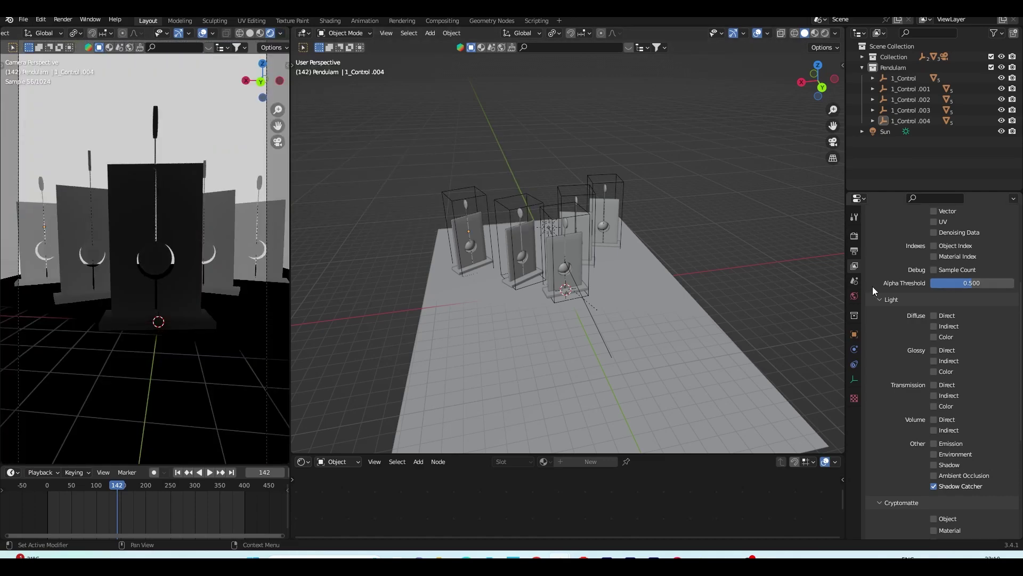
pyautogui.click(855, 296)
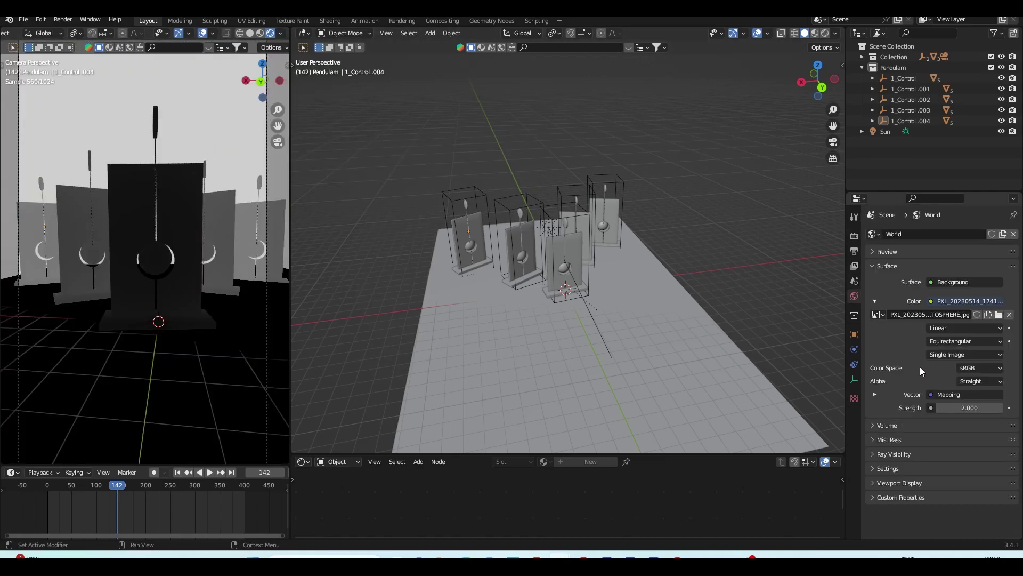
pyautogui.click(885, 441)
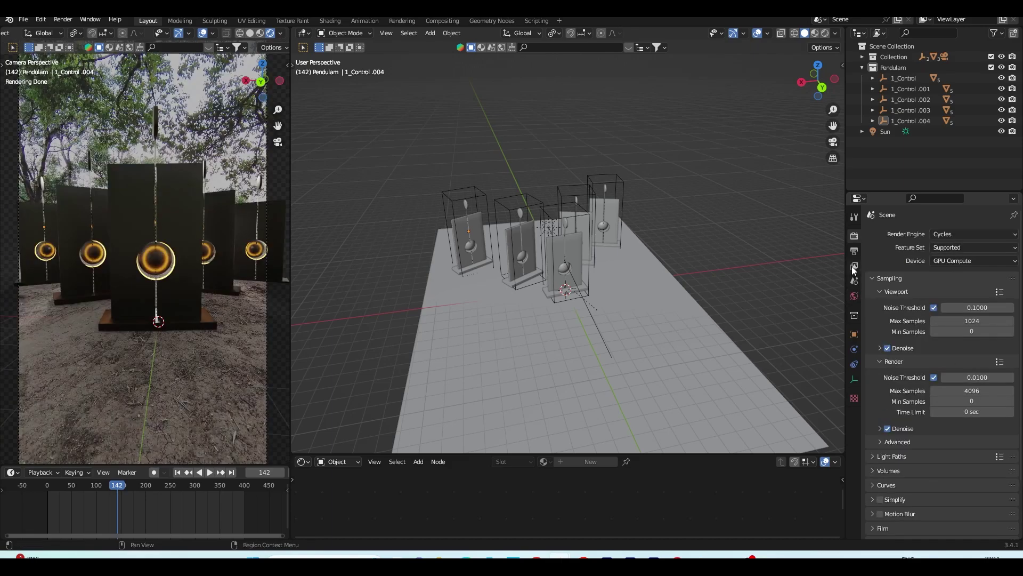
# Step: Add a File Output node beside Render Layers in the compositor and move the Composite node aside with Use Alpha off
pyautogui.click(854, 267)
pyautogui.scroll(-7, 934, 389)
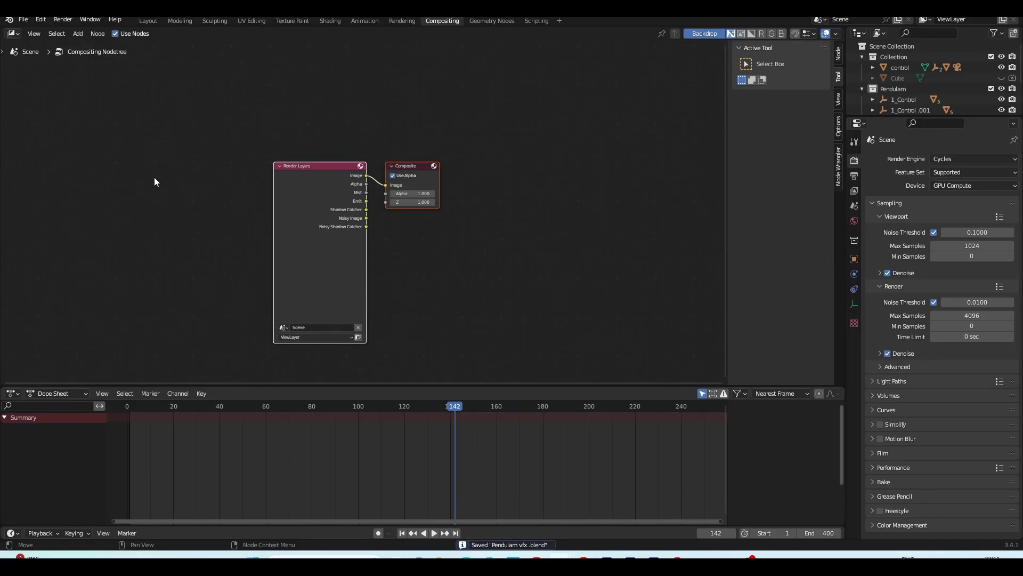
pyautogui.scroll(4, 251, 209)
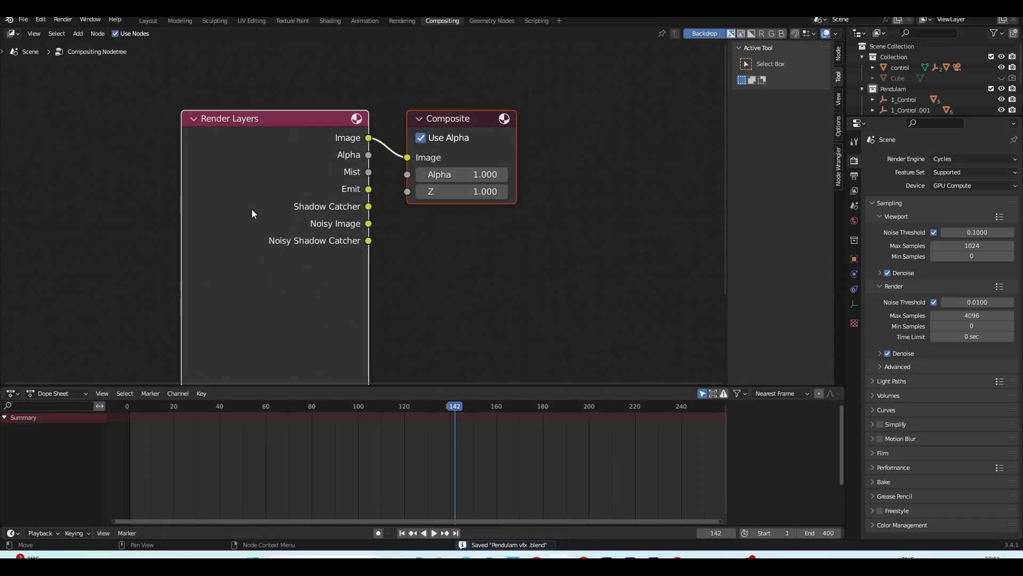
pyautogui.hotkey('shift', 'a')
pyautogui.click(537, 178)
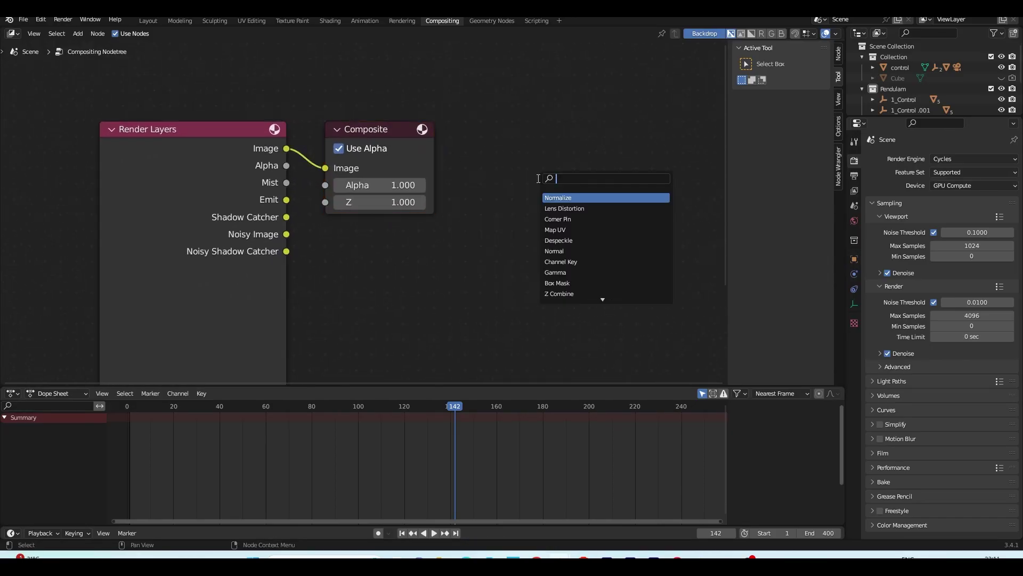
pyautogui.write('file')
pyautogui.click(580, 198)
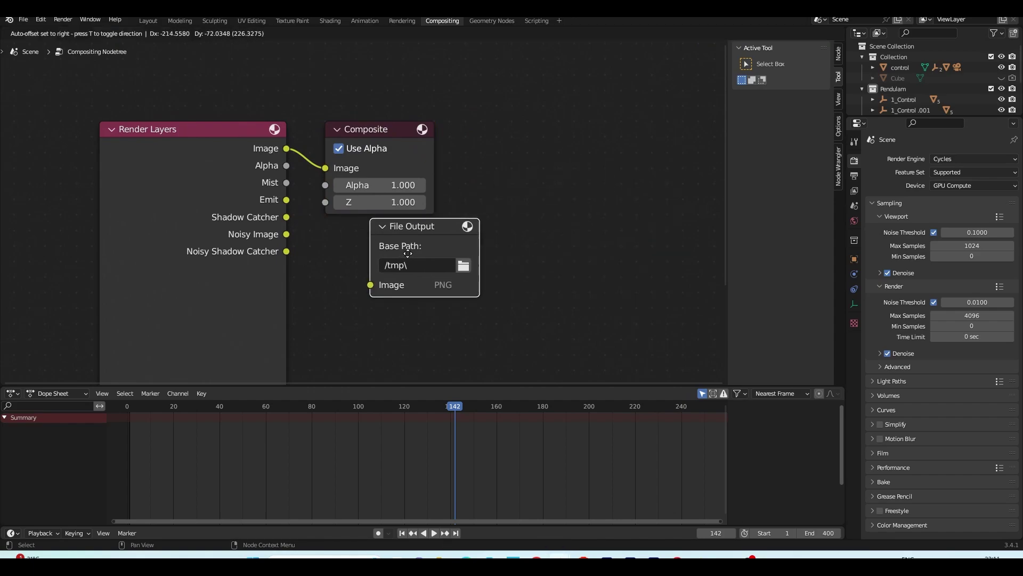
pyautogui.click(385, 236)
pyautogui.click(391, 167)
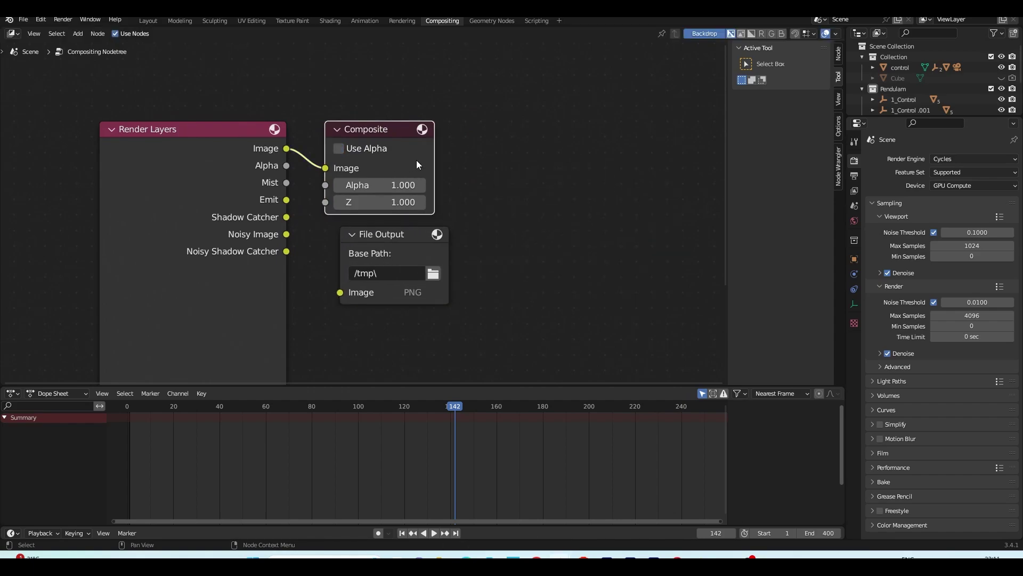
pyautogui.moveTo(417, 160); pyautogui.dragTo(545, 125)
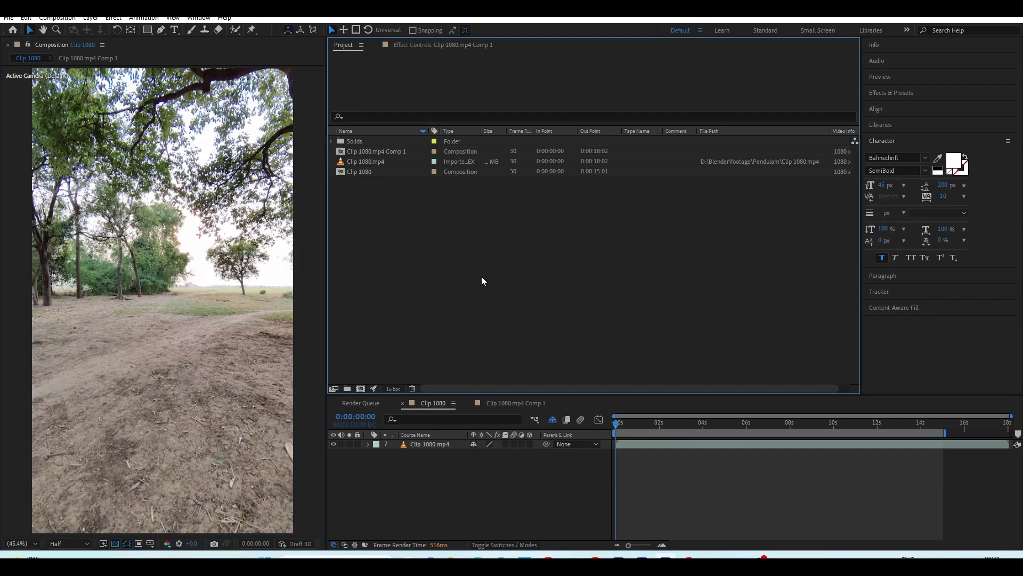
# Step: Switch to After Effects, import the 0001-0400 EXR sequence from the Pendulam folder, and place it above Clip 1080.mp4
pyautogui.doubleClick(482, 276)
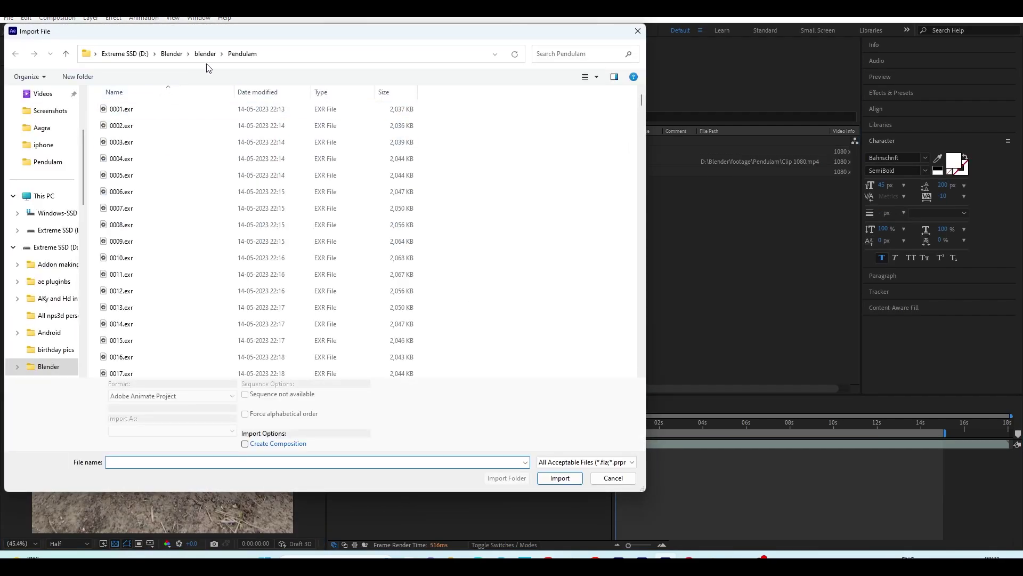
pyautogui.moveTo(375, 183); pyautogui.dragTo(420, 442)
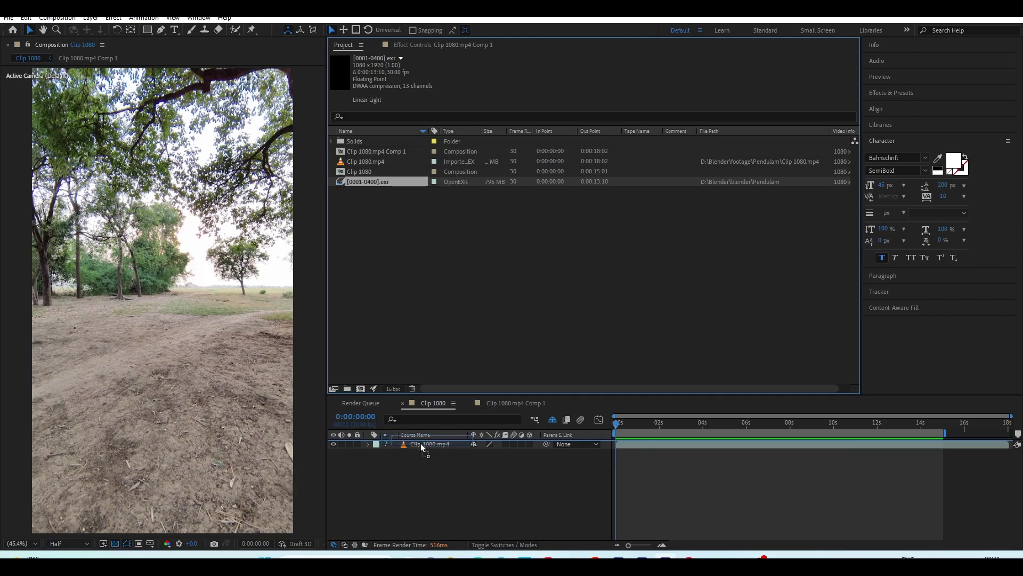
# Step: Apply the EXtractoR effect to the EXR sequence layer and extract its Color pass
pyautogui.hotkey('ctrl', 'space')
pyautogui.write('extr')
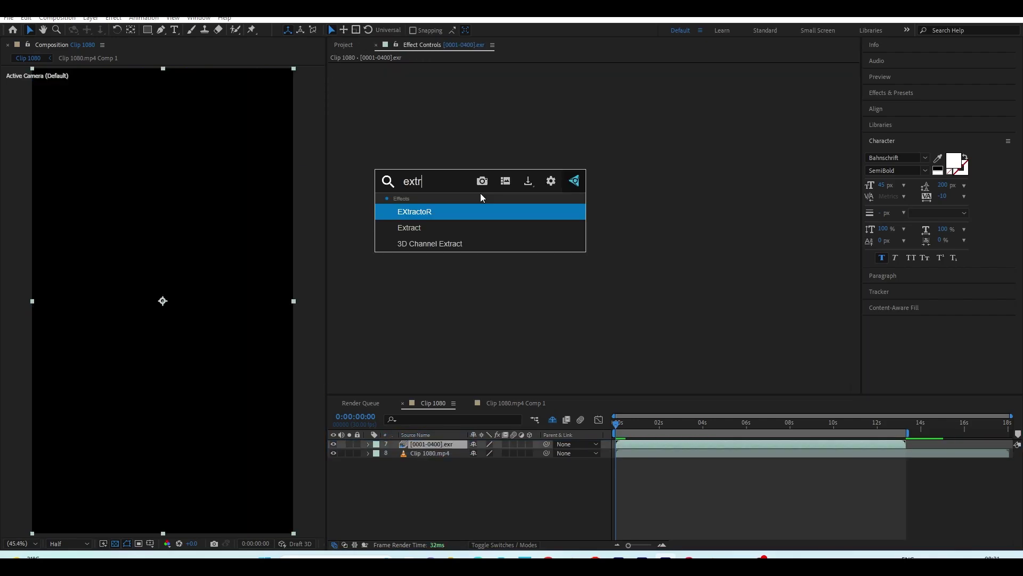
pyautogui.click(449, 208)
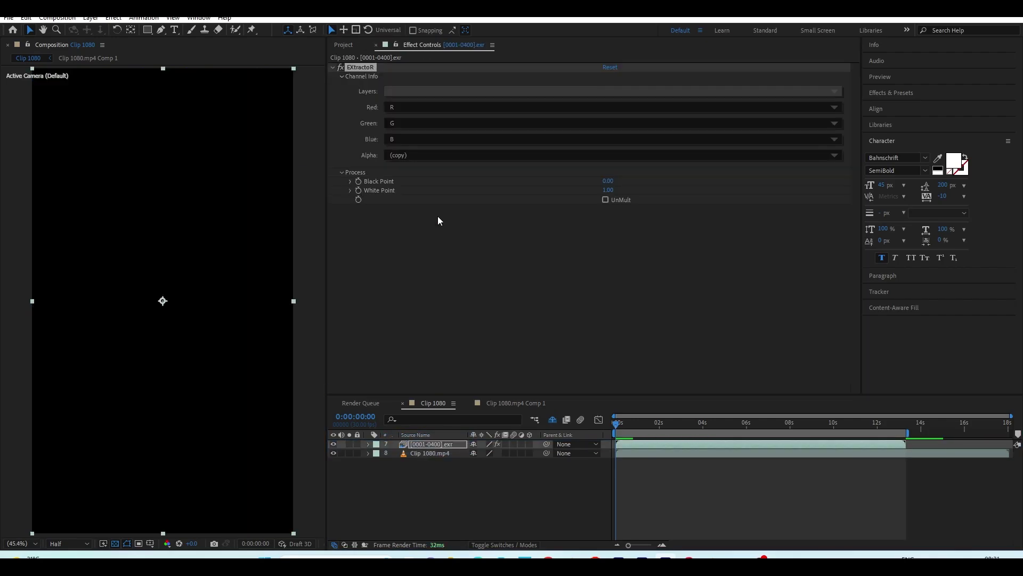
pyautogui.click(406, 91)
pyautogui.click(458, 98)
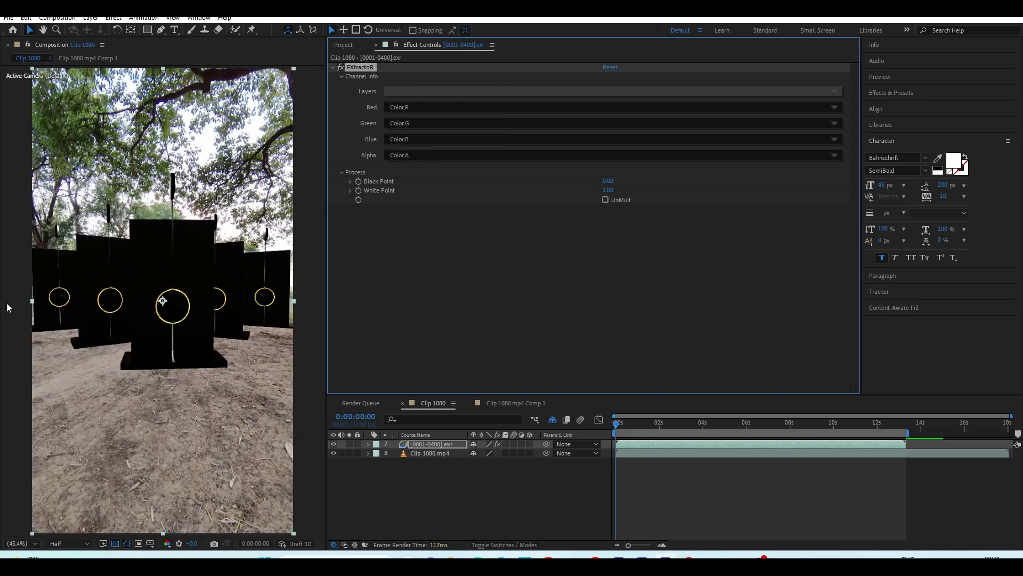
pyautogui.click(405, 277)
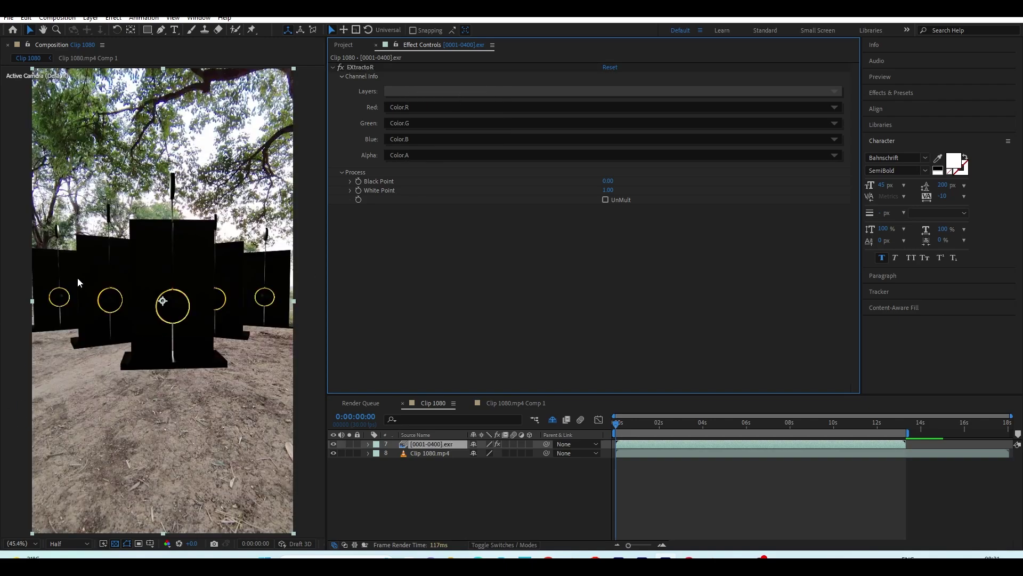
# Step: Add an Exposure effect to the EXR layer with Gamma Correction 3 and preview the composite
pyautogui.hotkey('ctrl', 'space')
pyautogui.write('exp')
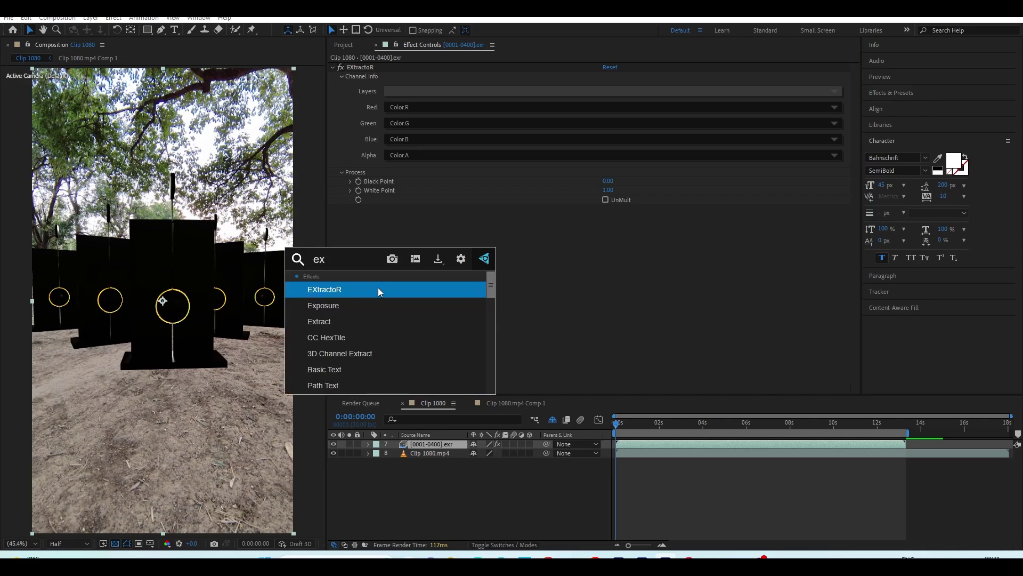
pyautogui.click(378, 286)
pyautogui.click(608, 254)
pyautogui.write('3')
pyautogui.click(506, 294)
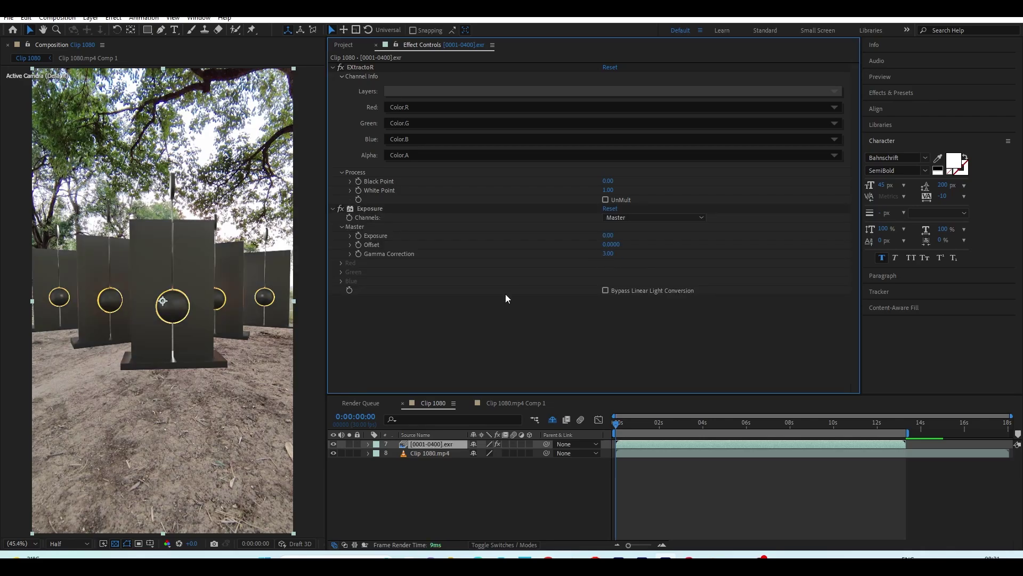
pyautogui.press('space')
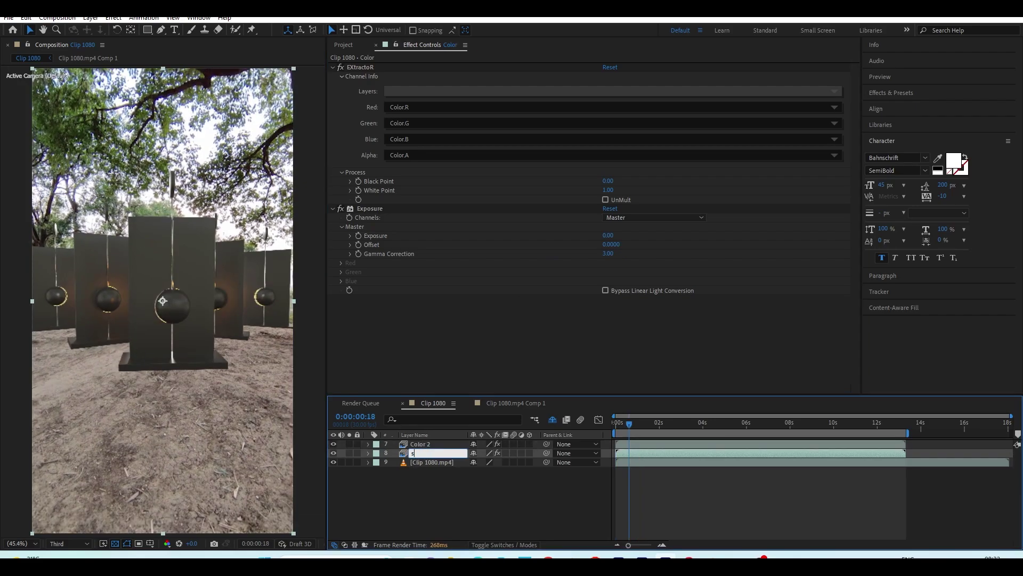
# Step: Name the lower Color layer copy "shadow", extract its Shadow catcher pass, and blend it in Multiply mode
pyautogui.press('Return')
pyautogui.click(443, 92)
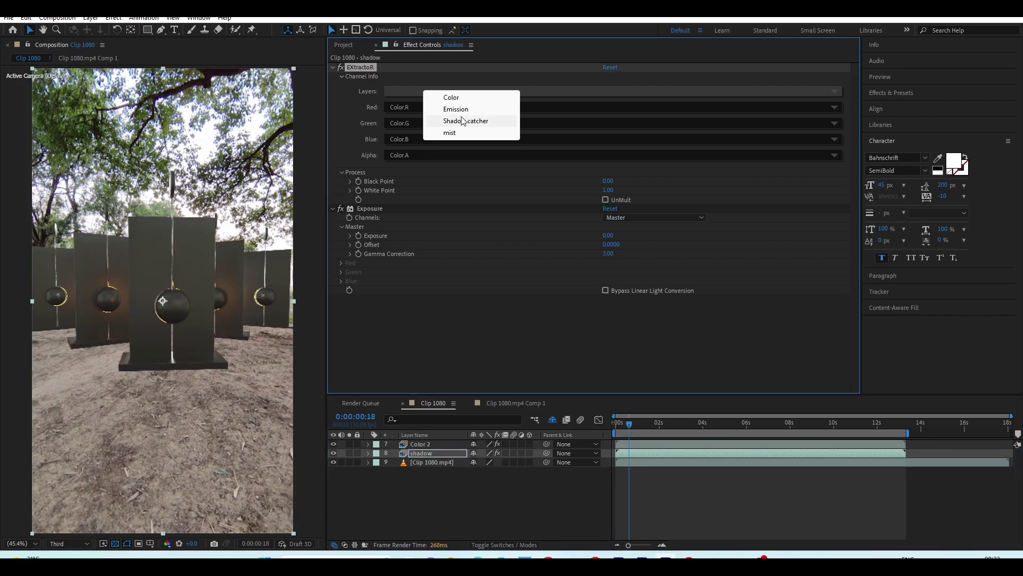
pyautogui.click(464, 121)
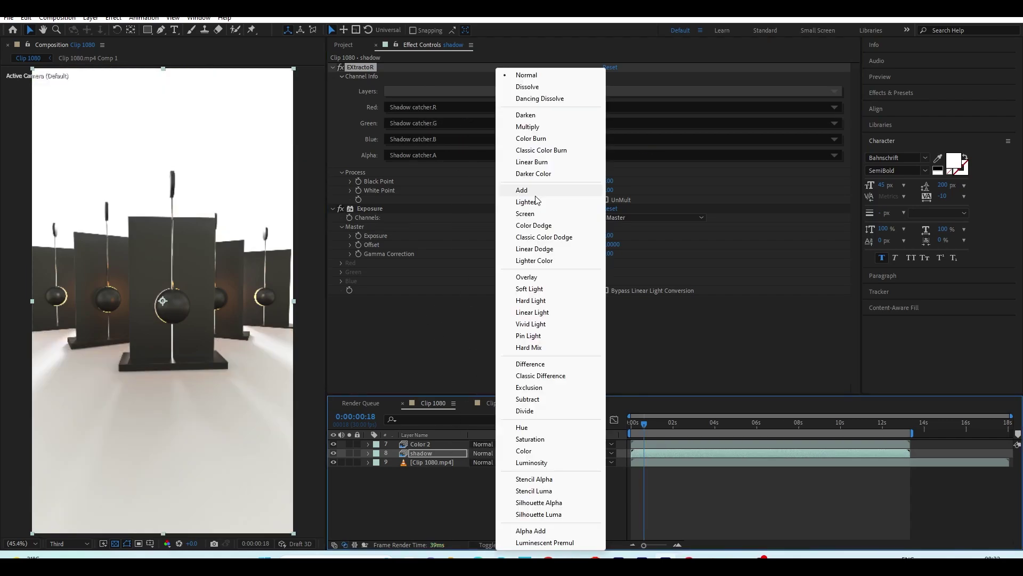
pyautogui.click(538, 128)
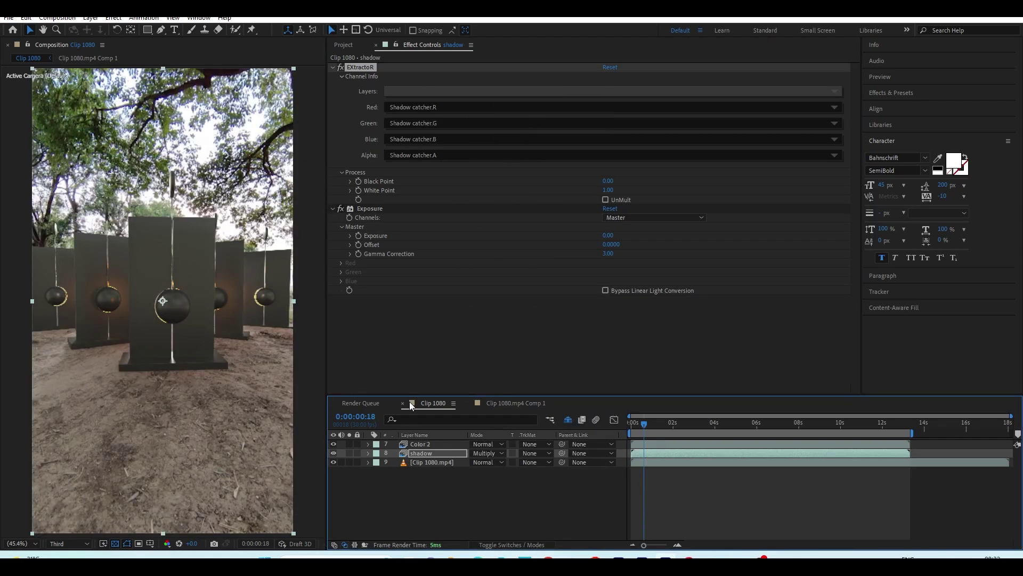
# Step: Toggle the shadow layer and its Exposure effect off and on to compare their influence on the ground
pyautogui.click(335, 453)
pyautogui.click(334, 453)
pyautogui.click(341, 209)
pyautogui.click(342, 209)
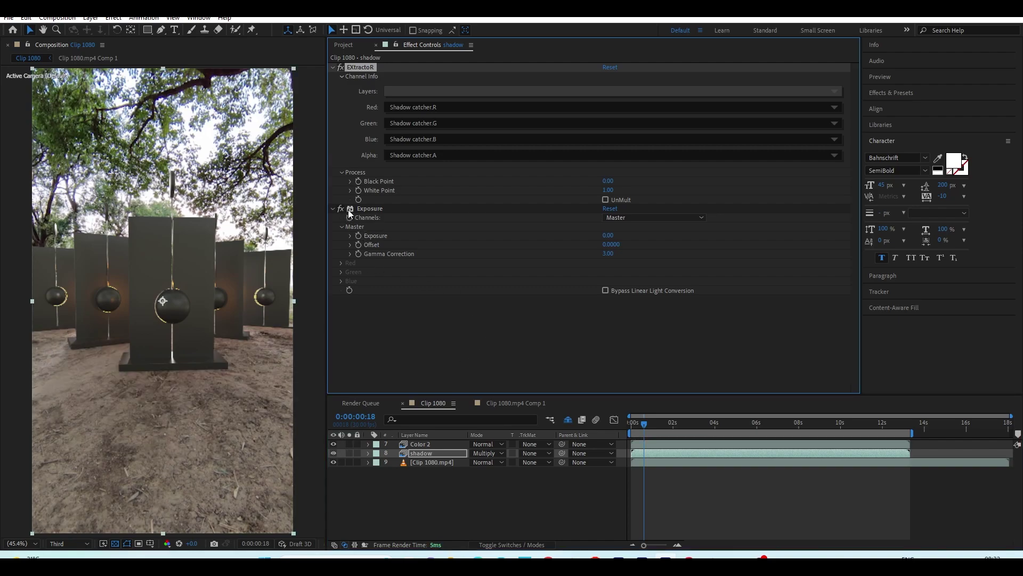
# Step: Set the Exposure effect's Gamma Correction to 1 on the shadow layer
pyautogui.click(672, 258)
pyautogui.click(608, 254)
pyautogui.write('1')
pyautogui.click(652, 257)
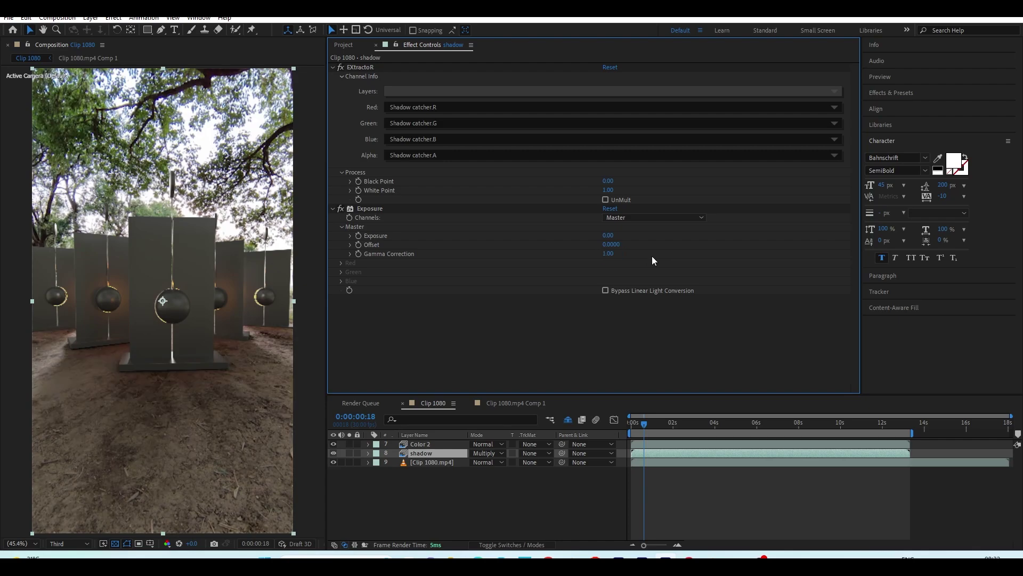
# Step: Set the composition preview resolution to Full, and duplicate the Color 2 layer under the name "emission"
pyautogui.click(68, 543)
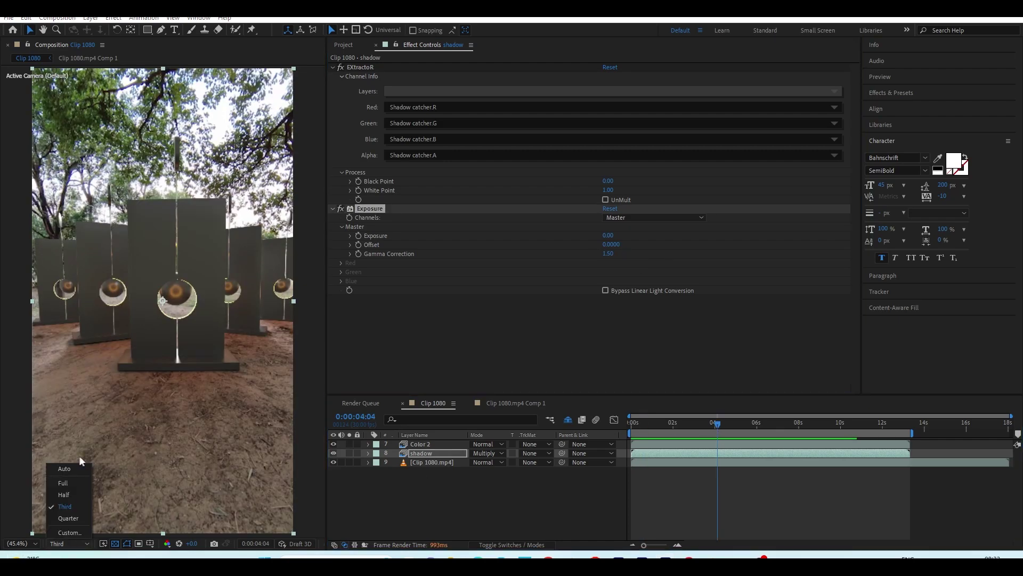
pyautogui.click(73, 484)
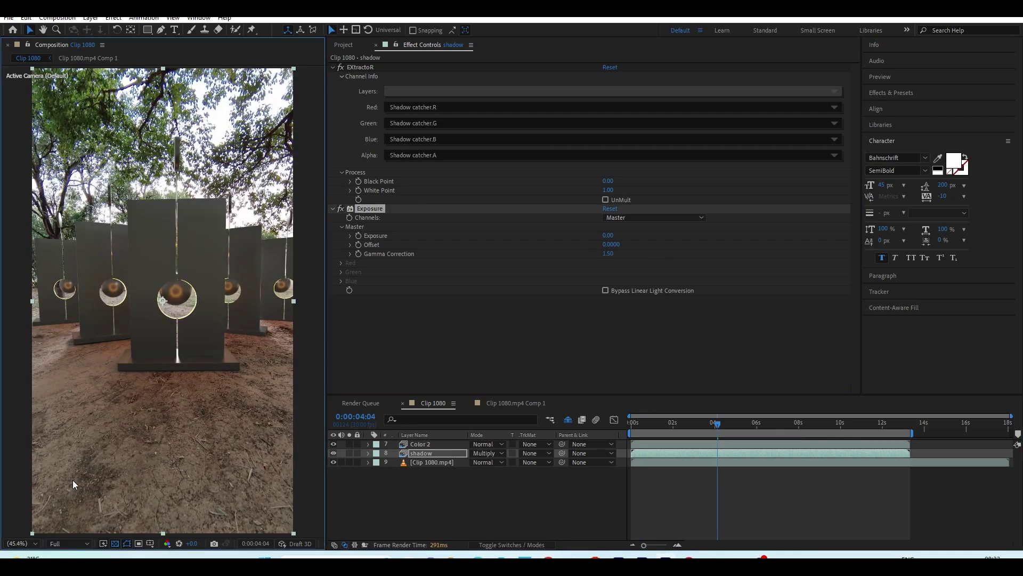
pyautogui.hotkey('ctrl', 'd')
pyautogui.press('Return')
pyautogui.write('emiss')
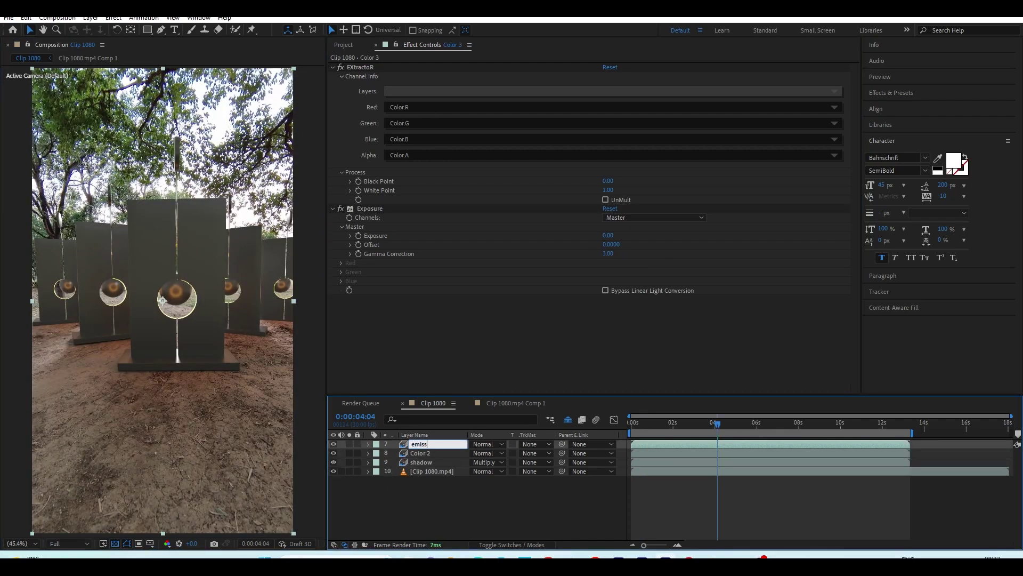
pyautogui.write('ion')
pyautogui.press('Return')
# Step: Extract the Emission pass on the emission layer and give it a Glow effect with intensity 0.5
pyautogui.click(613, 91)
pyautogui.click(434, 107)
pyautogui.hotkey('ctrl', 'space')
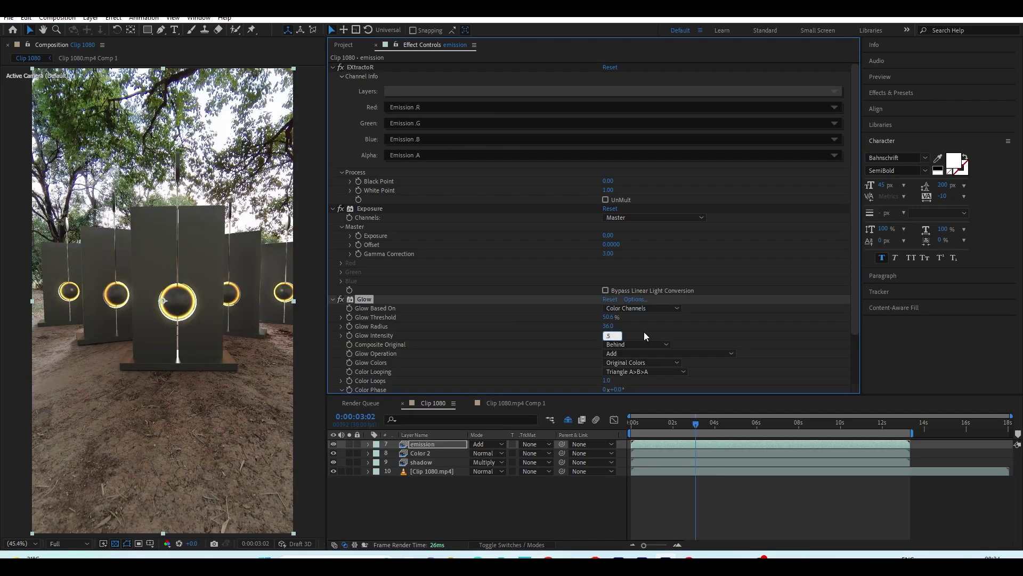
pyautogui.press('Return')
# Step: Duplicate the Glow effect, give the copy intensity 2, radius 200 and threshold about 51%, and scrub to 0:00:00:16
pyautogui.hotkey('ctrl', 'd')
pyautogui.scroll(-3, 645, 336)
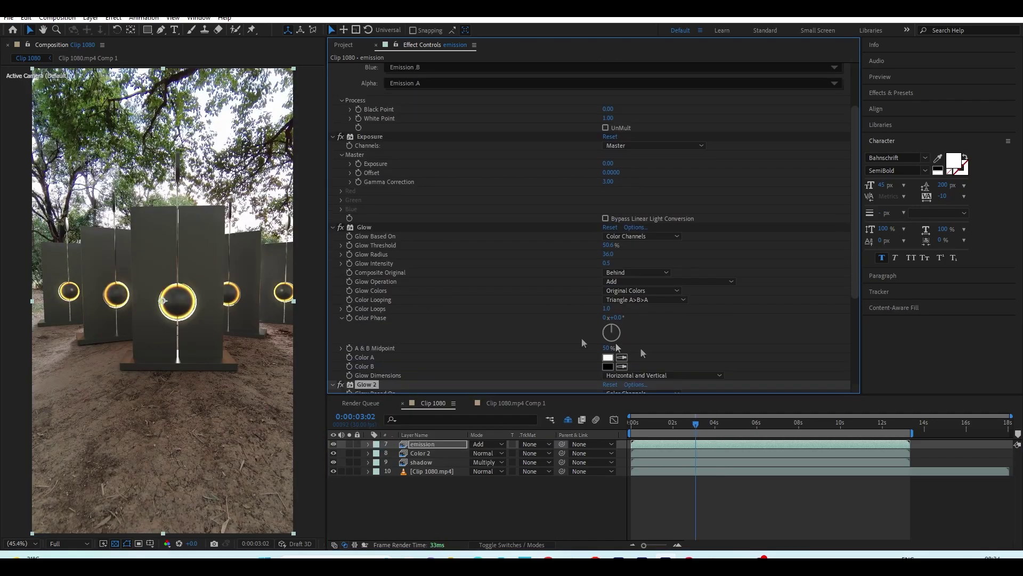
pyautogui.click(608, 348)
pyautogui.write('2')
pyautogui.click(668, 347)
pyautogui.click(609, 340)
pyautogui.write('200')
pyautogui.click(640, 345)
pyautogui.moveTo(608, 331); pyautogui.dragTo(661, 328)
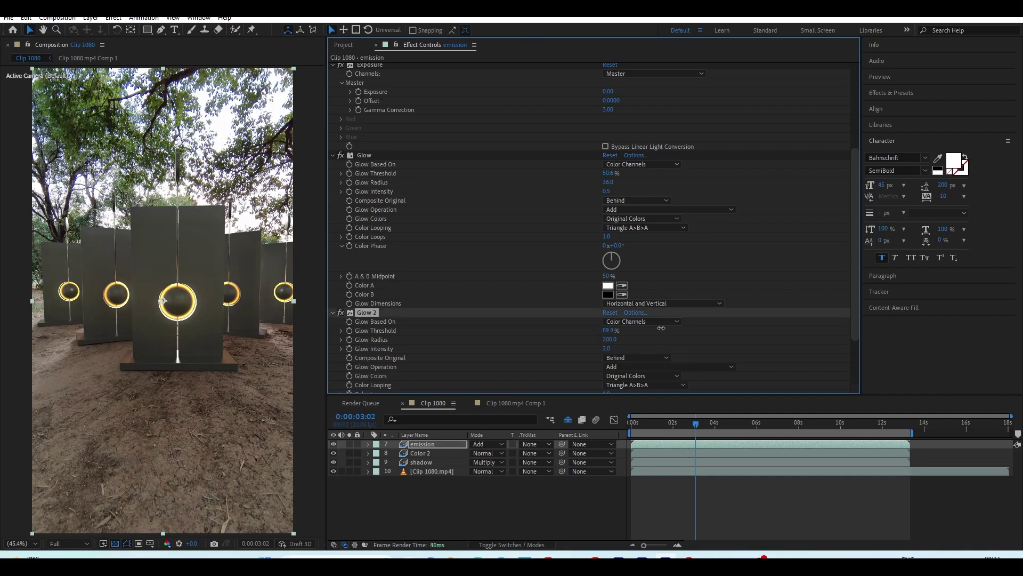
pyautogui.moveTo(753, 424); pyautogui.dragTo(643, 431)
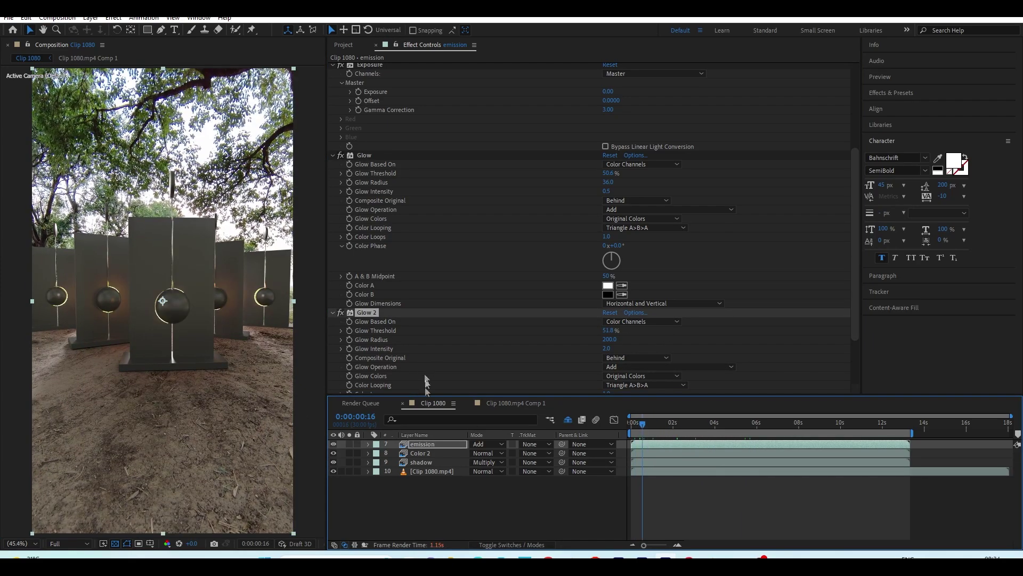
# Step: Create a mist layer above the emission layer, using the mist channels with a Tint effect and Lighten blending
pyautogui.click(422, 444)
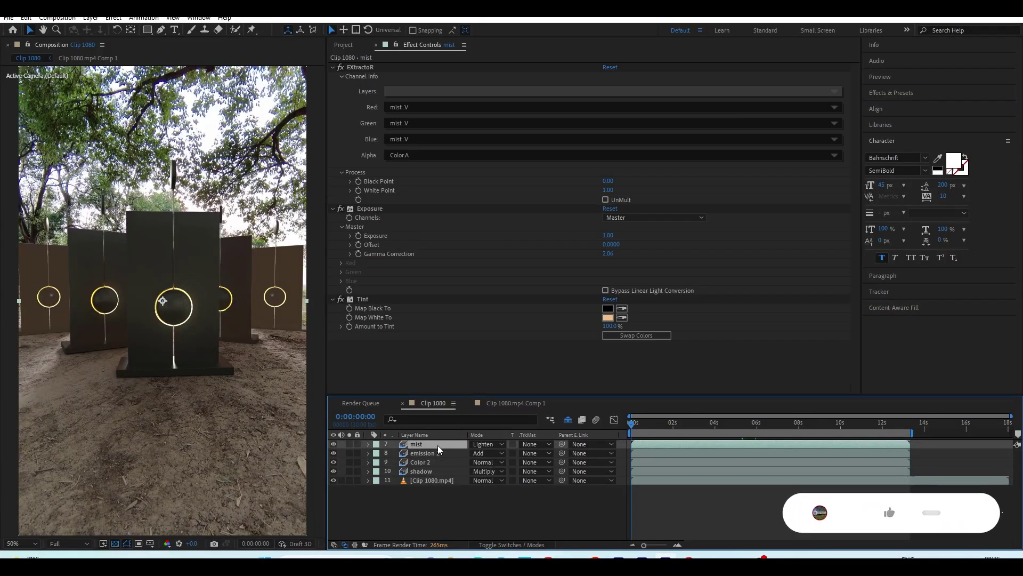
pyautogui.press('Return')
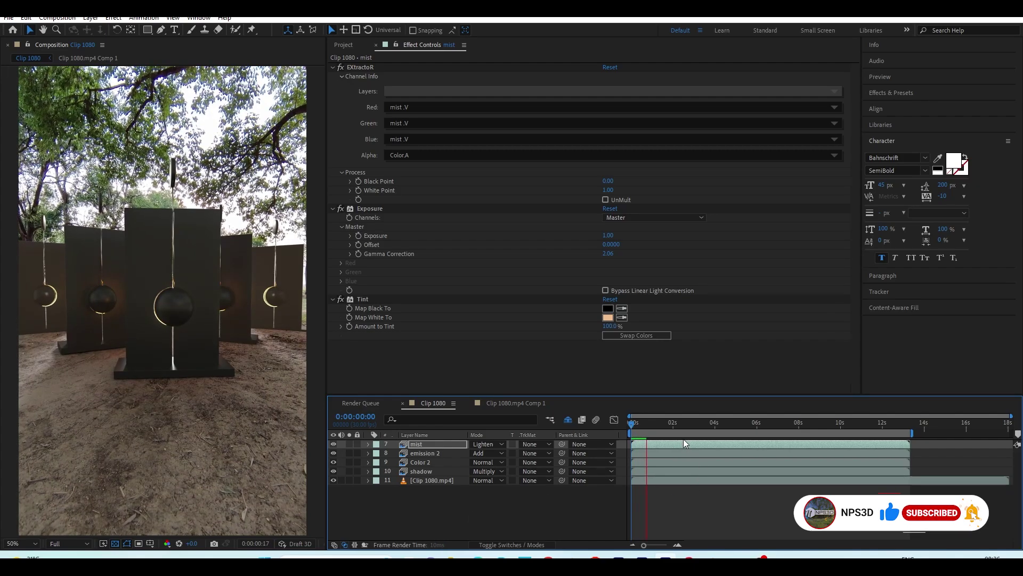
# Step: Purge the memory and disk cache and confirm the purge
pyautogui.click(25, 18)
pyautogui.moveTo(80, 248)
pyautogui.click(250, 248)
pyautogui.click(534, 302)
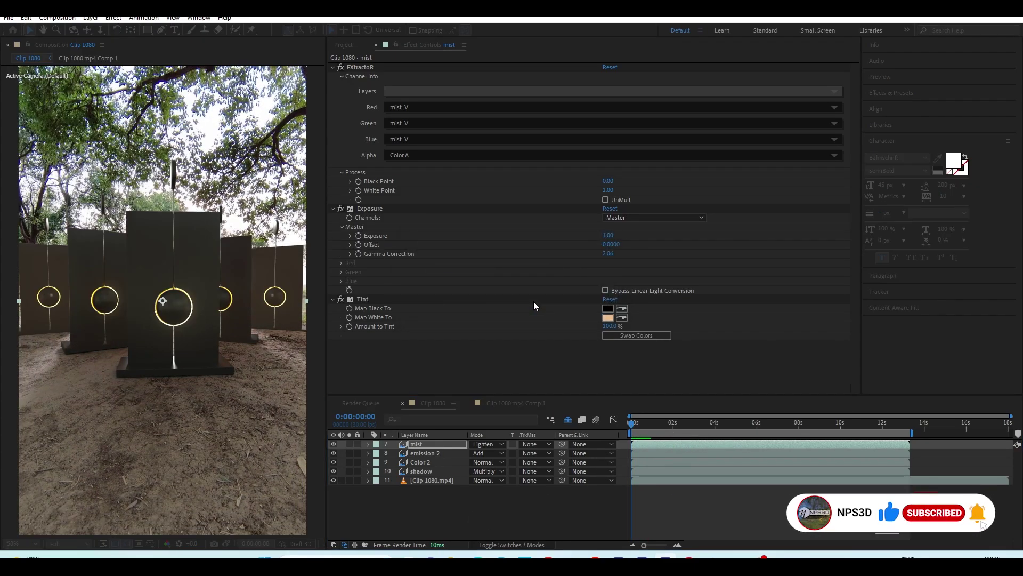
# Step: Pre-compose the mist, emission, color, shadow and footage layers together and play back the composite at Half resolution
pyautogui.keyDown('shift'); pyautogui.click(400, 482); pyautogui.keyUp('shift')
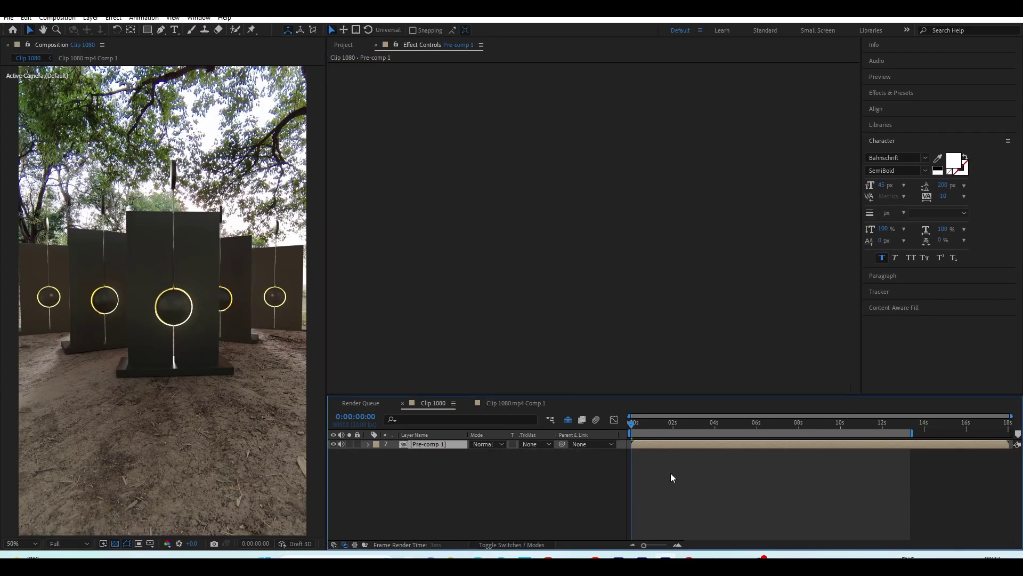
pyautogui.press('space')
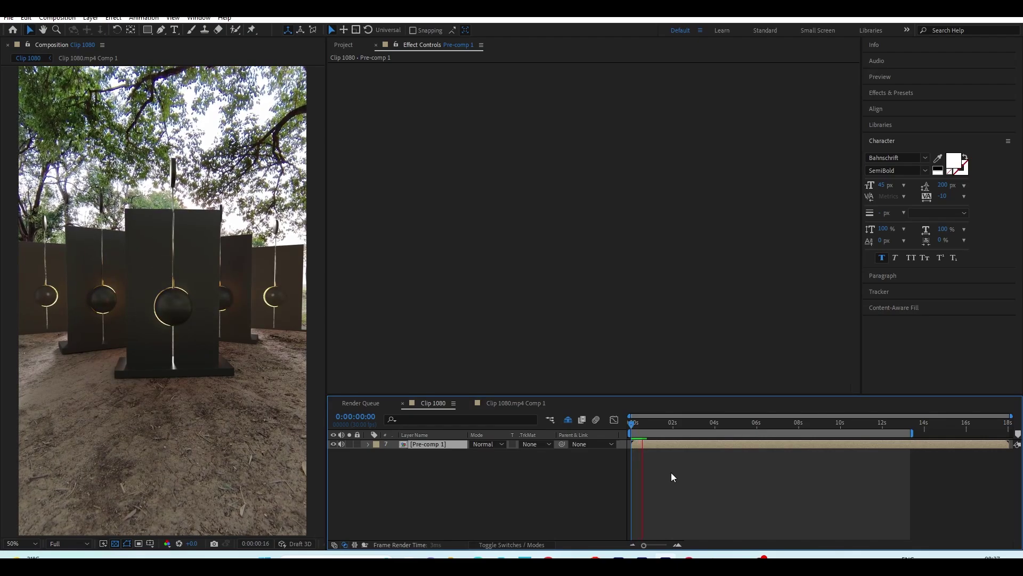
pyautogui.press('space')
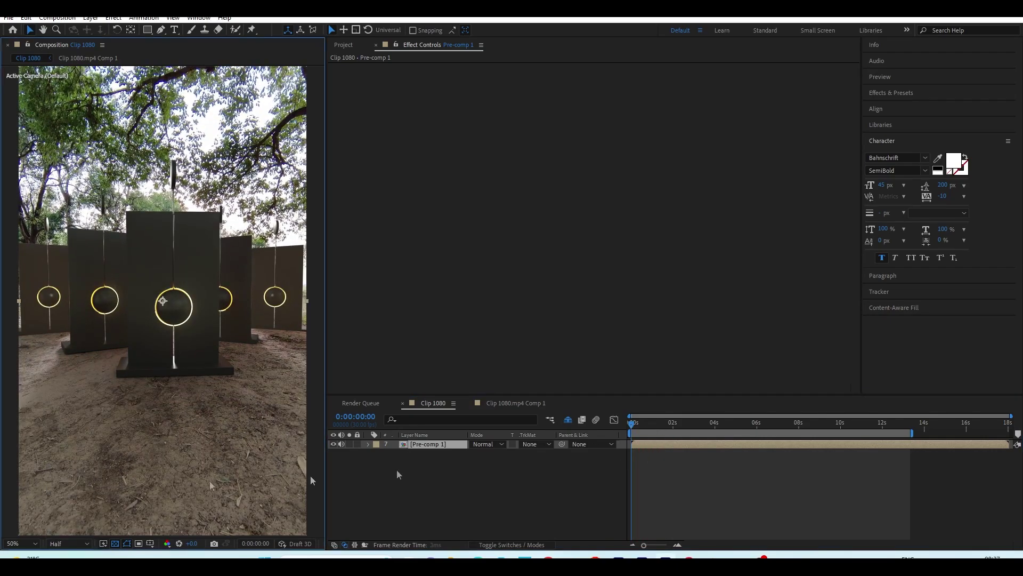
pyautogui.press('space')
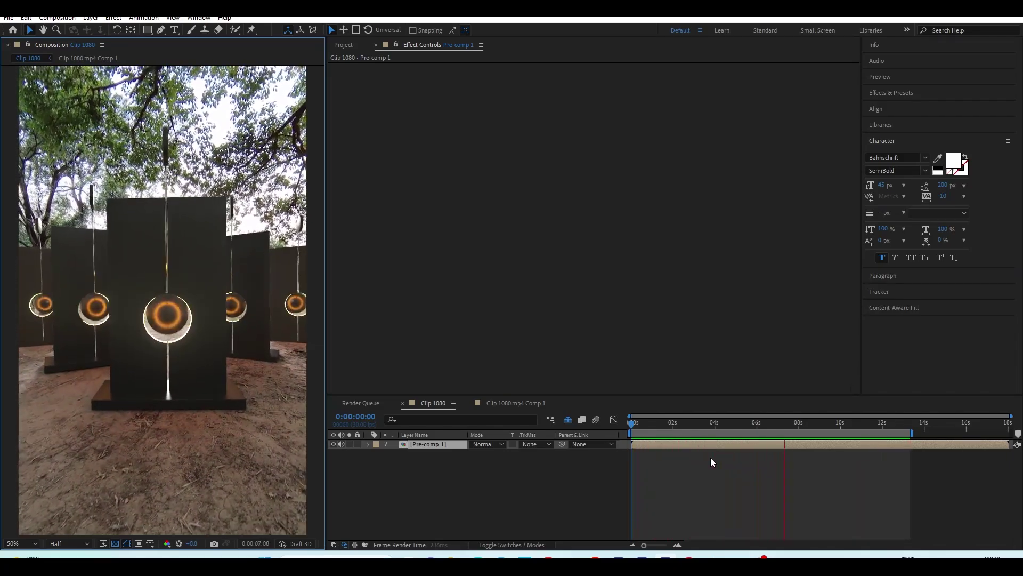
pyautogui.moveTo(881, 424); pyautogui.dragTo(665, 476)
pyautogui.press('space')
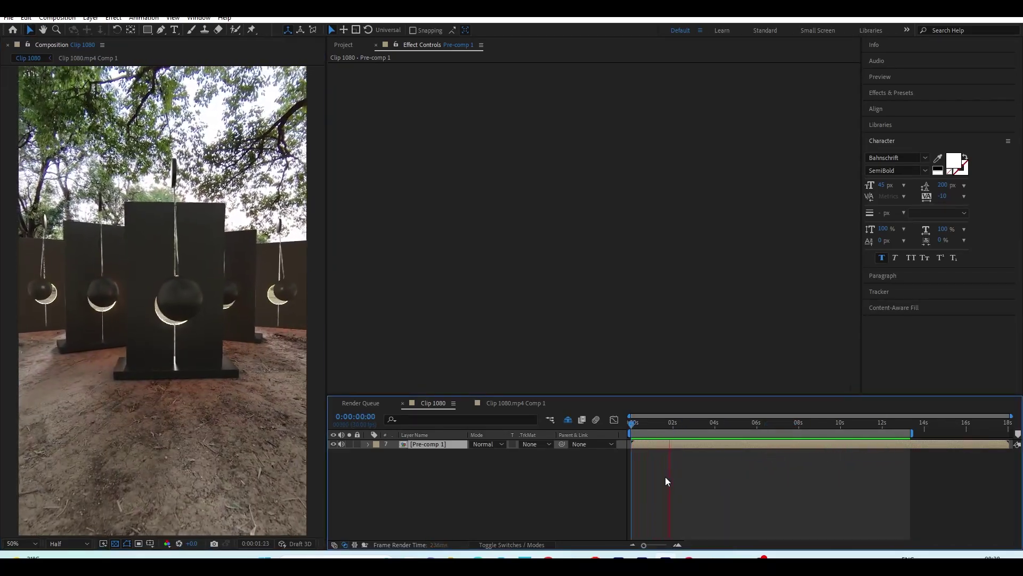